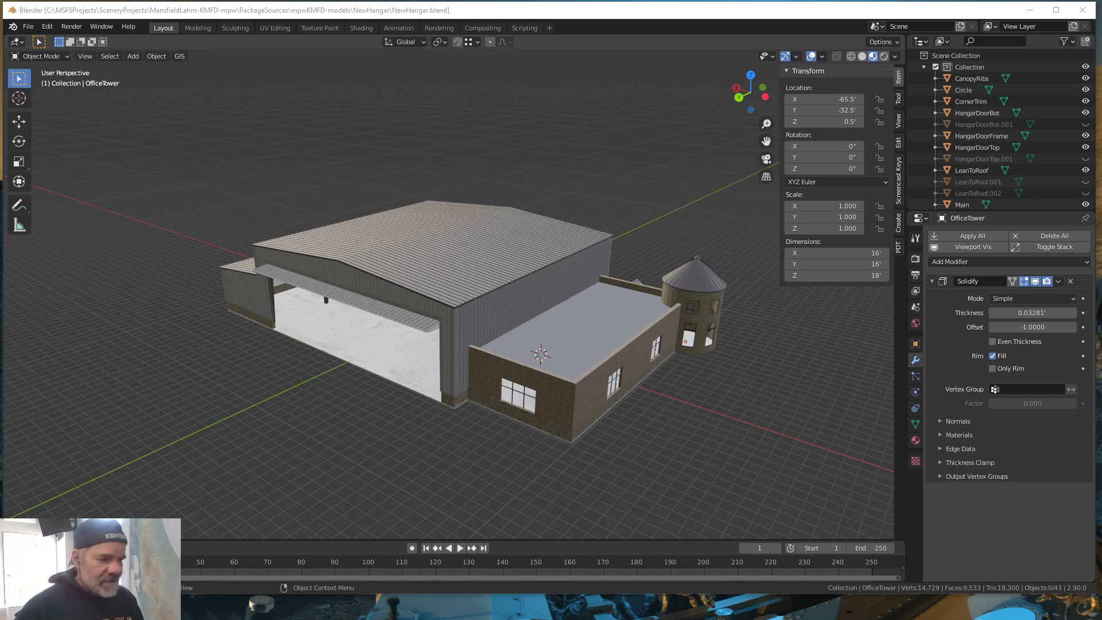
# Step: Examine the hangar's ribbed metal roof and the siding at its front corner up close
pyautogui.moveTo(368, 474)
pyautogui.mouseDown(button='middle')
pyautogui.moveTo(390, 444)
pyautogui.moveTo(363, 468)
pyautogui.mouseUp(button='middle')
pyautogui.scroll(2, 363, 467)
pyautogui.scroll(2, 384, 439)
pyautogui.scroll(2, 396, 432)
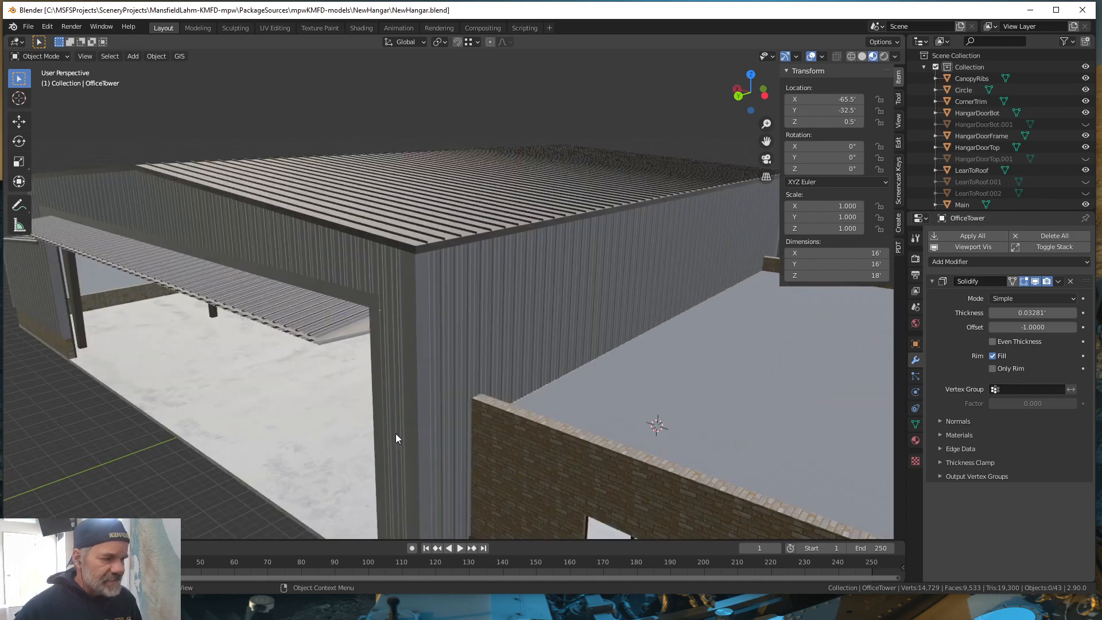
pyautogui.scroll(-3, 427, 350)
pyautogui.scroll(4, 457, 411)
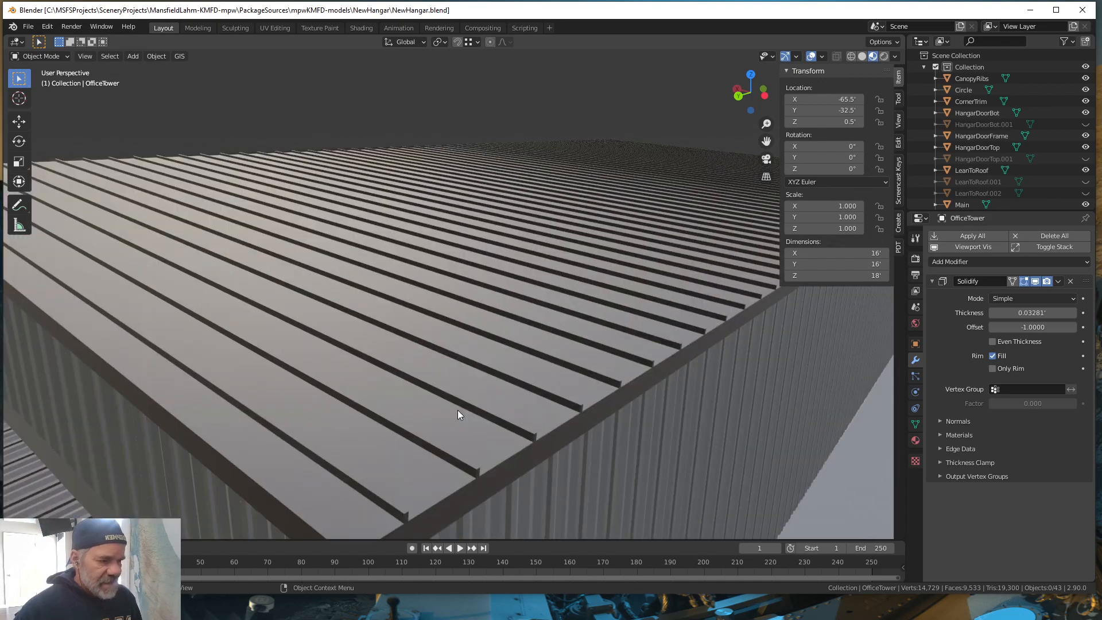
pyautogui.scroll(-4, 457, 413)
pyautogui.scroll(-4, 457, 418)
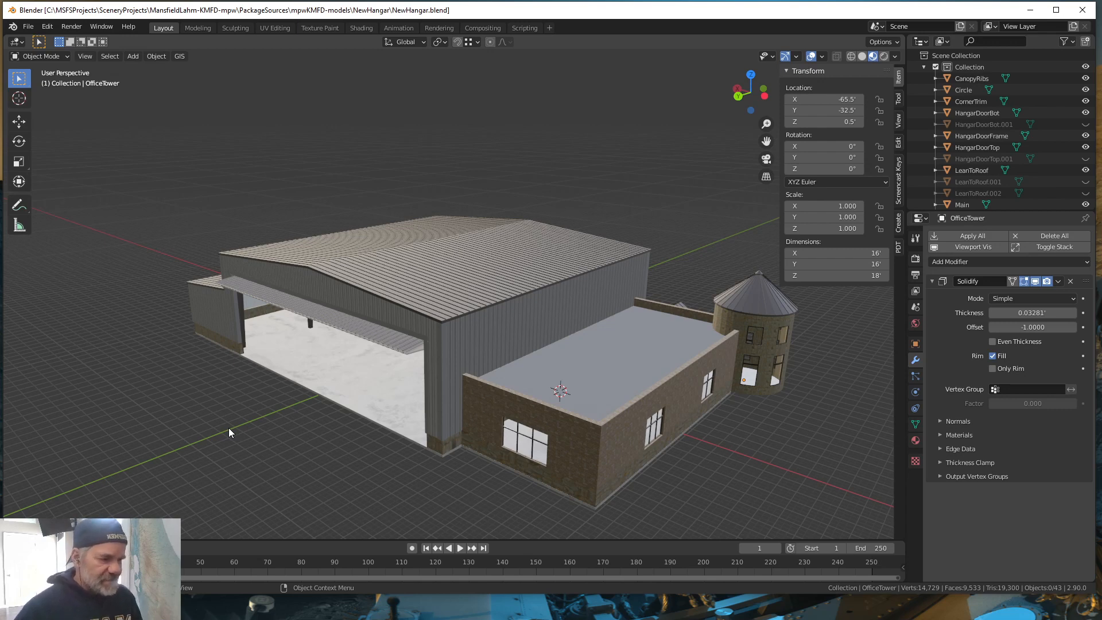
pyautogui.scroll(6, 425, 421)
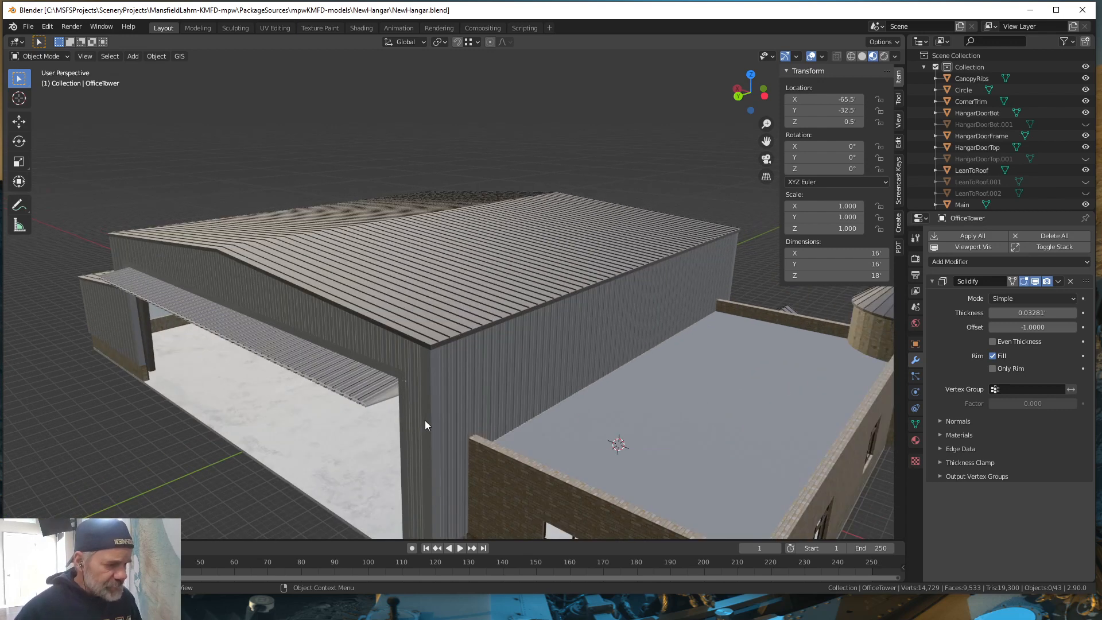
pyautogui.moveTo(434, 466); pyautogui.dragTo(495, 435, button='middle')
pyautogui.scroll(-2, 424, 464)
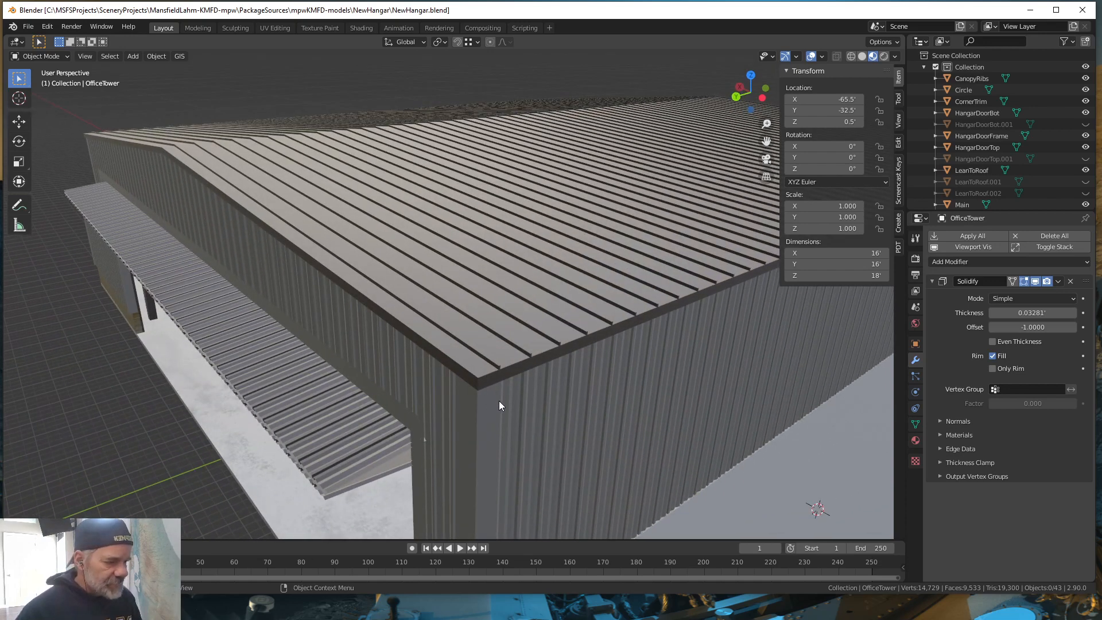
pyautogui.scroll(-4, 499, 401)
# Step: Select the hangar's SteelWest wall and inspect the corrugated siding and stone base around that corner of the building
pyautogui.click(491, 405)
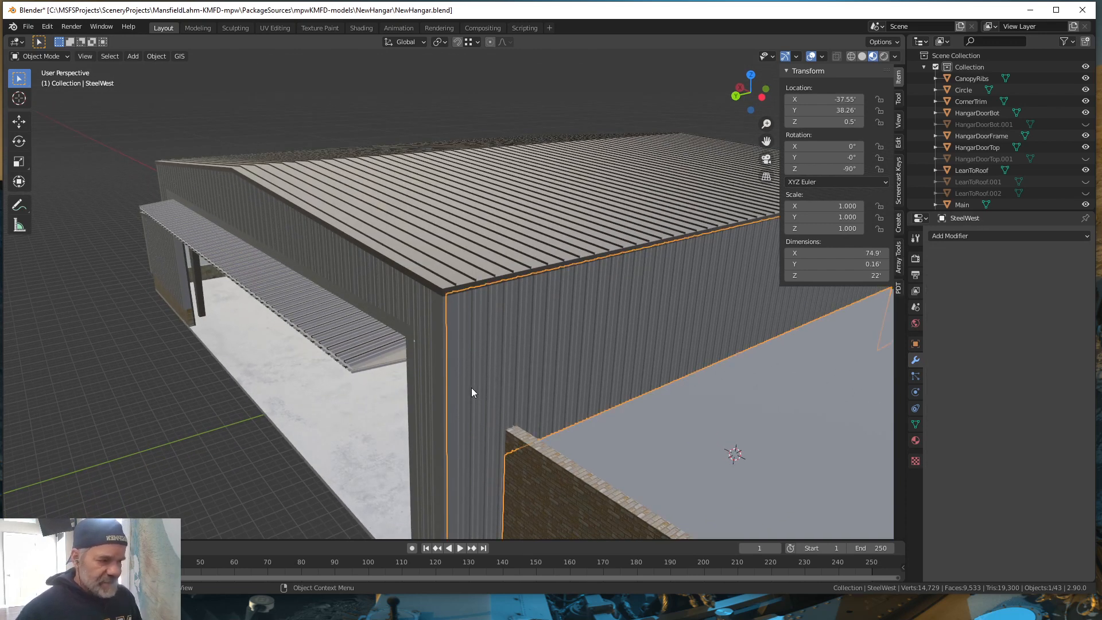
pyautogui.moveTo(471, 388); pyautogui.dragTo(353, 370, button='middle')
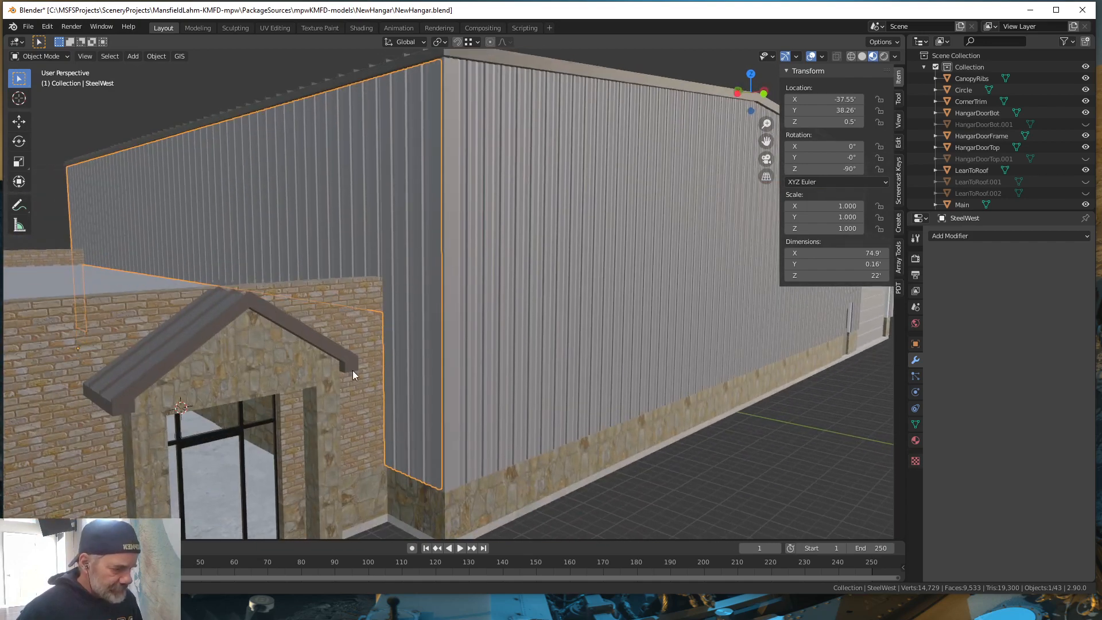
pyautogui.keyDown('shift'); pyautogui.moveTo(538, 479); pyautogui.dragTo(621, 366, button='middle'); pyautogui.keyUp('shift')
pyautogui.scroll(6, 581, 391)
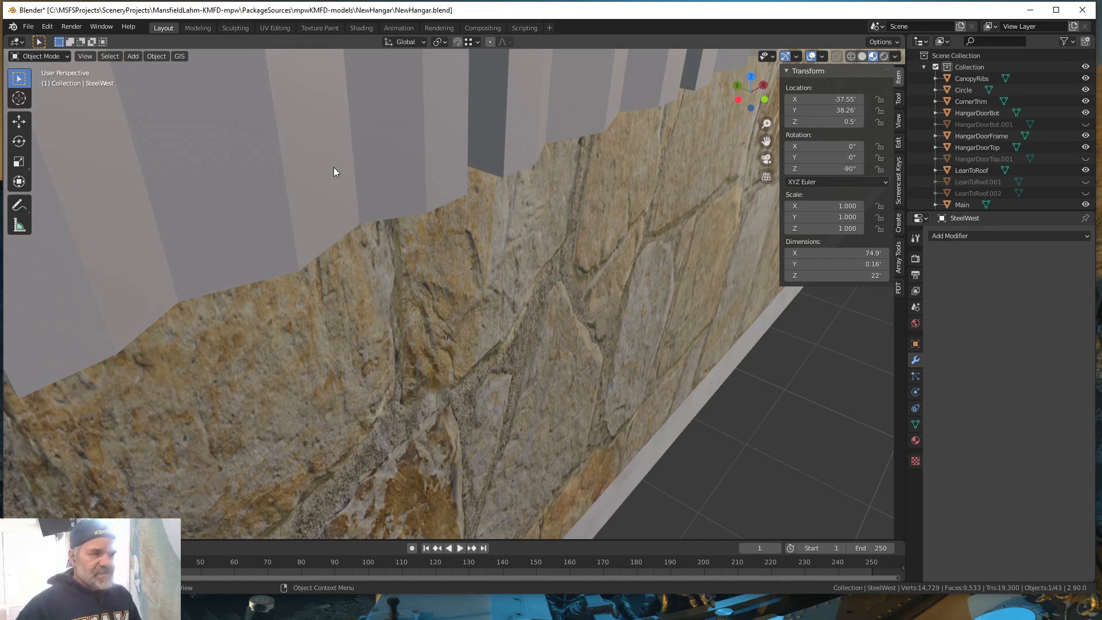
pyautogui.scroll(-5, 334, 167)
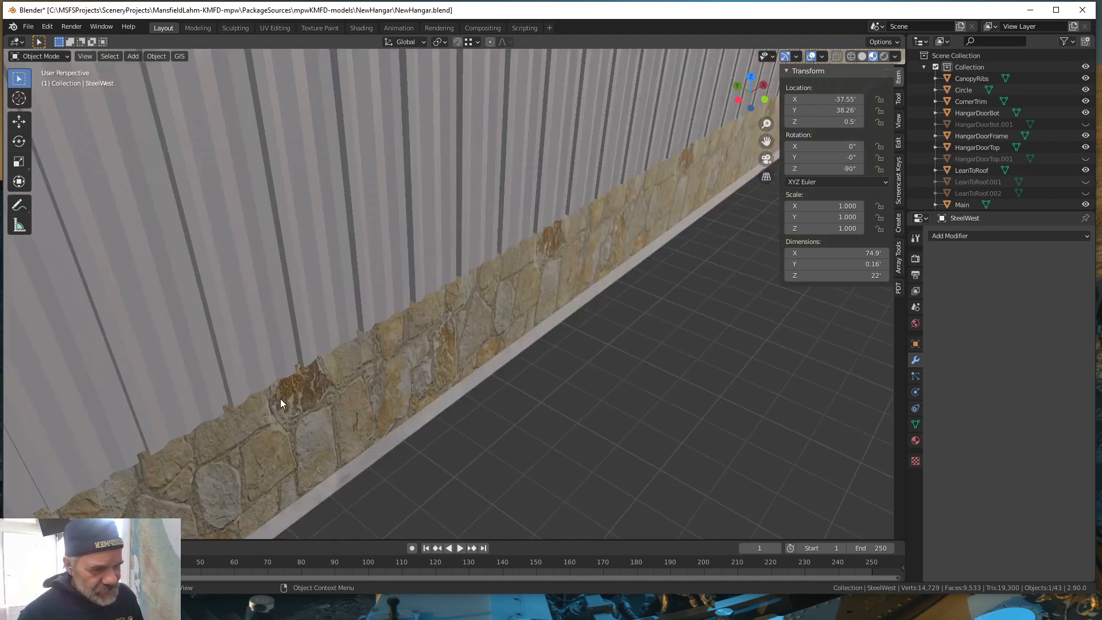
pyautogui.scroll(-10, 288, 398)
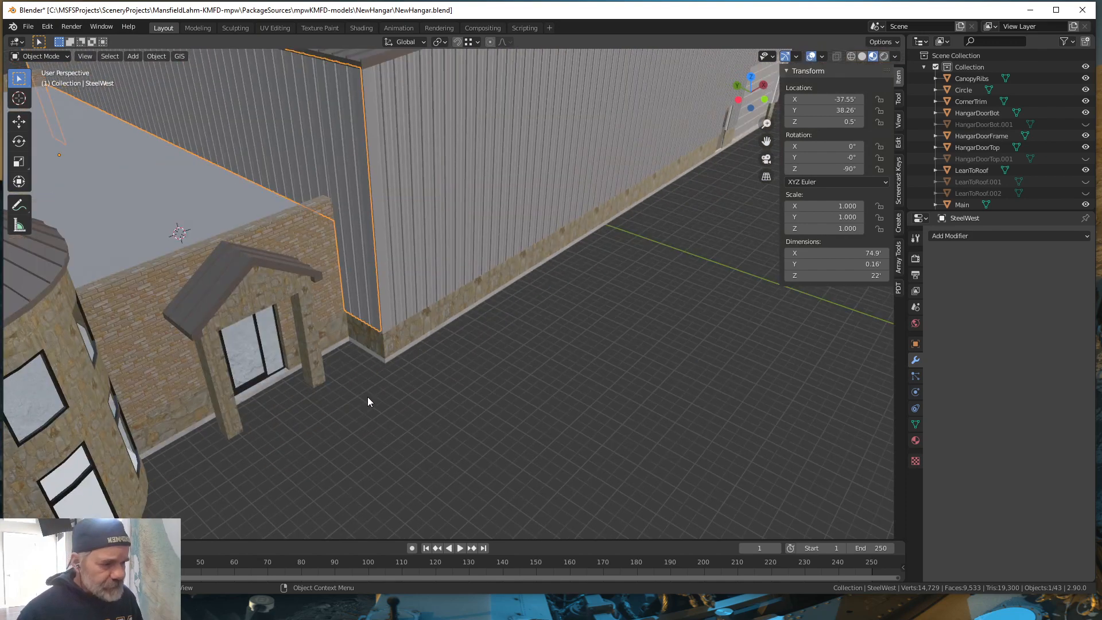
pyautogui.moveTo(400, 405); pyautogui.dragTo(541, 406, button='middle')
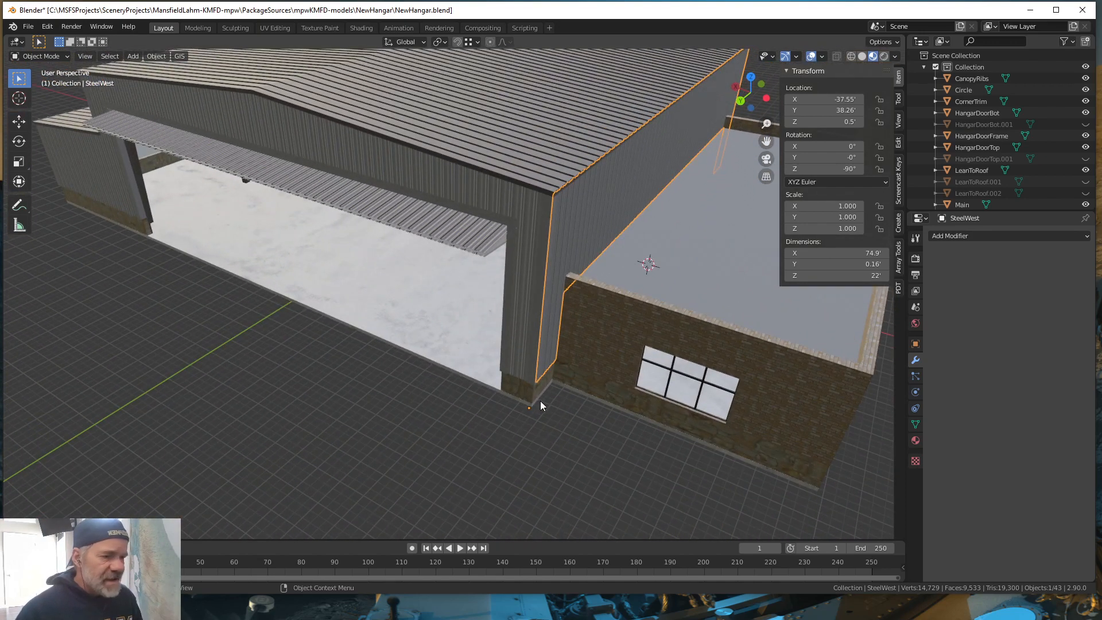
pyautogui.moveTo(360, 340); pyautogui.dragTo(399, 387, button='middle')
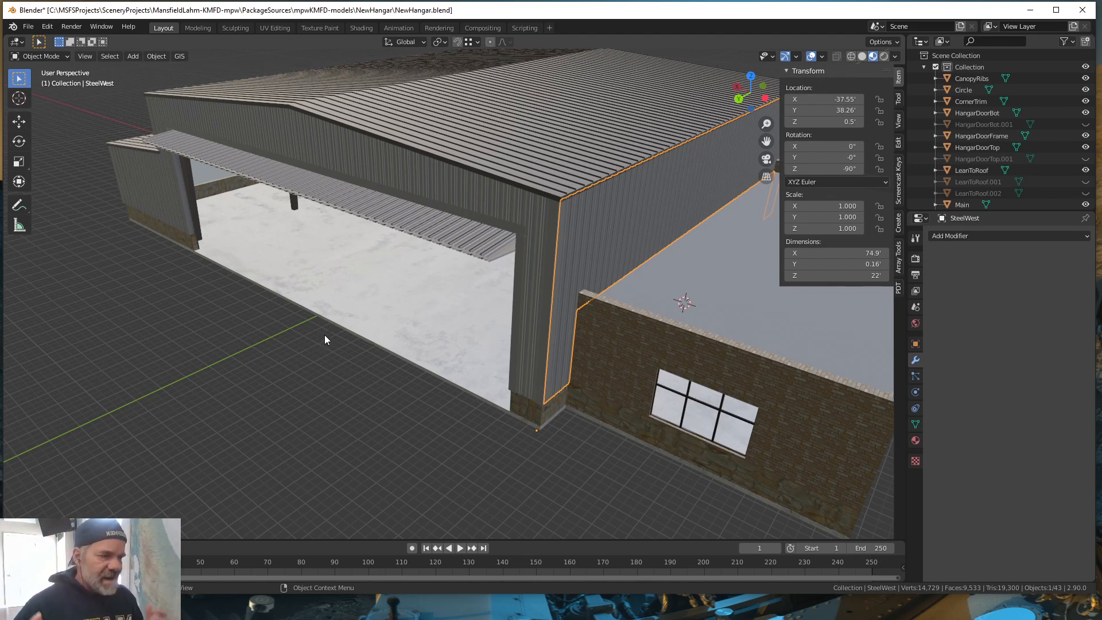
# Step: Open the recent file Maintenance.blend without saving the changes to NewHangar
pyautogui.click(28, 27)
pyautogui.moveTo(61, 65)
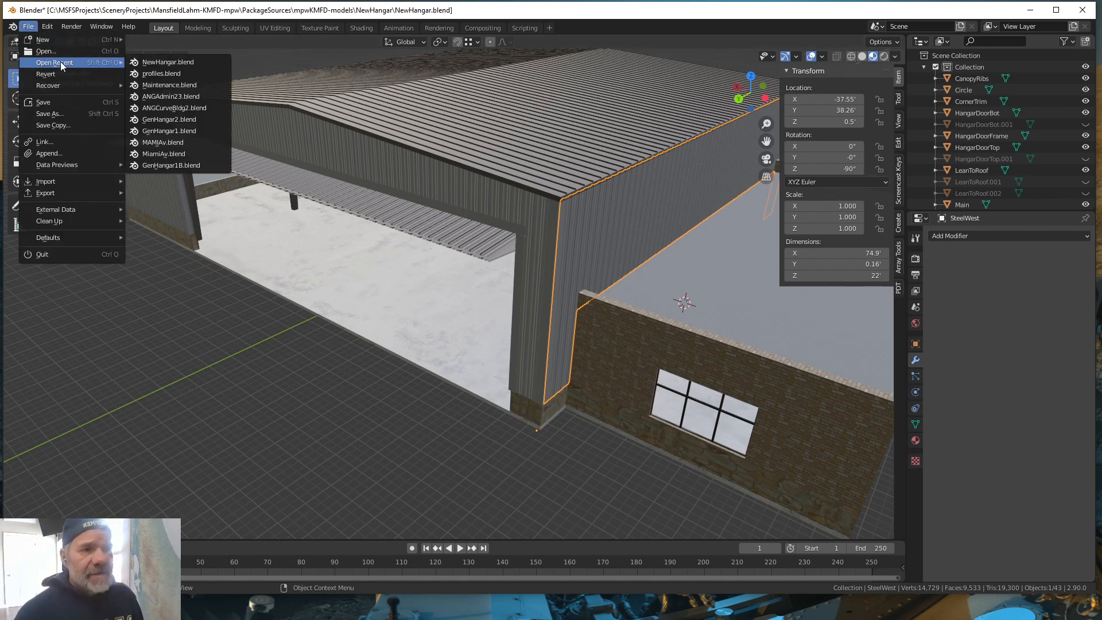
pyautogui.click(185, 86)
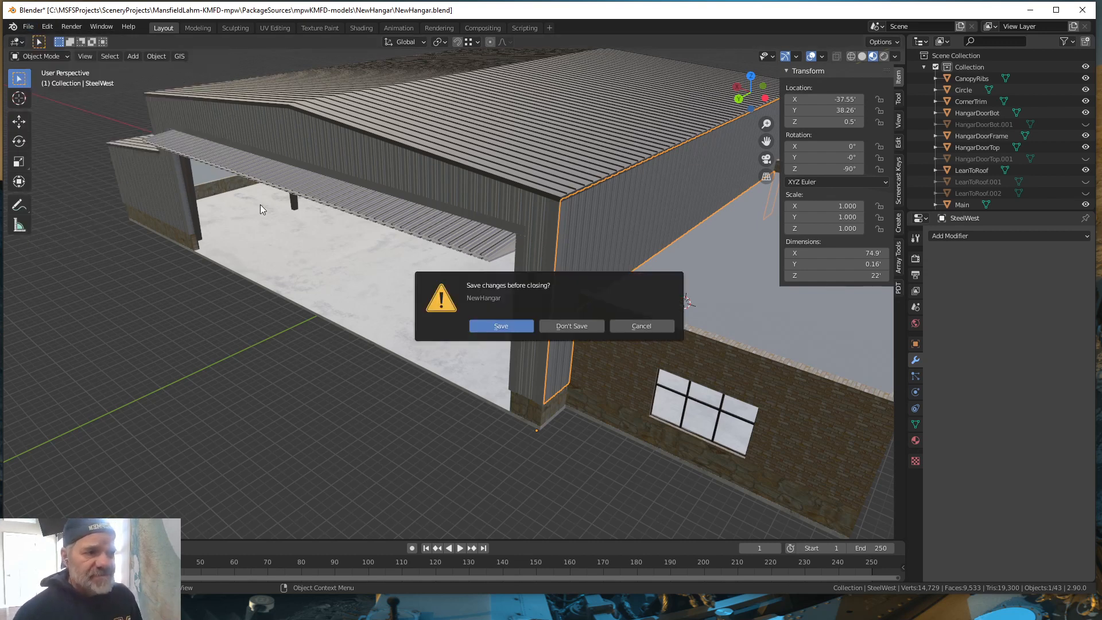
pyautogui.click(572, 326)
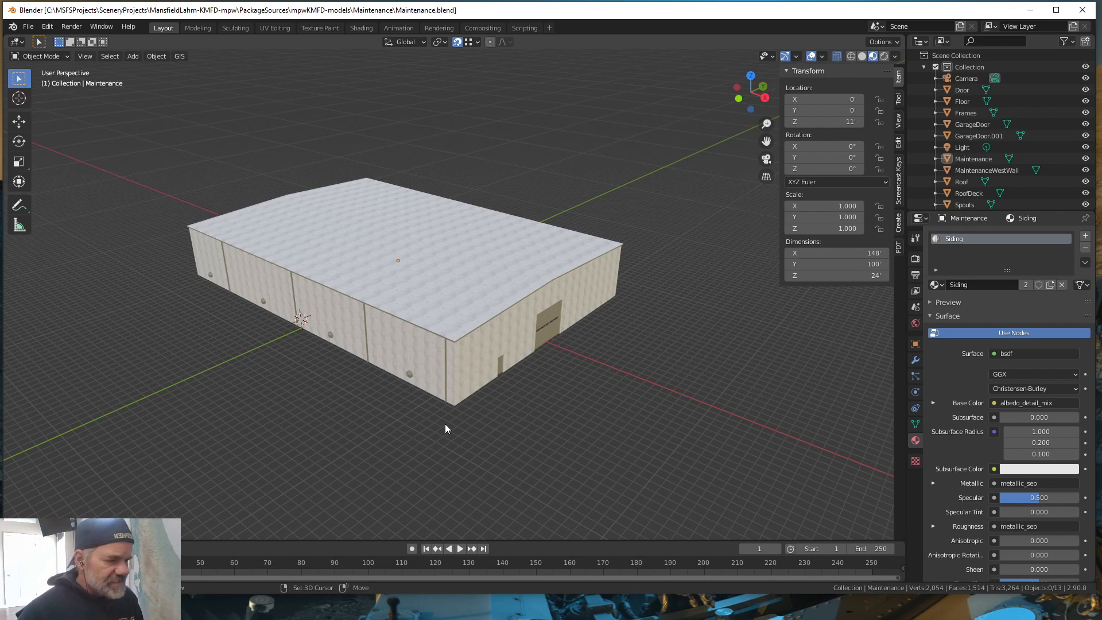
# Step: Examine the maintenance building's overall shape and the siding at its near corner
pyautogui.keyDown('shift'); pyautogui.moveTo(445, 423); pyautogui.dragTo(571, 423, button='middle'); pyautogui.keyUp('shift')
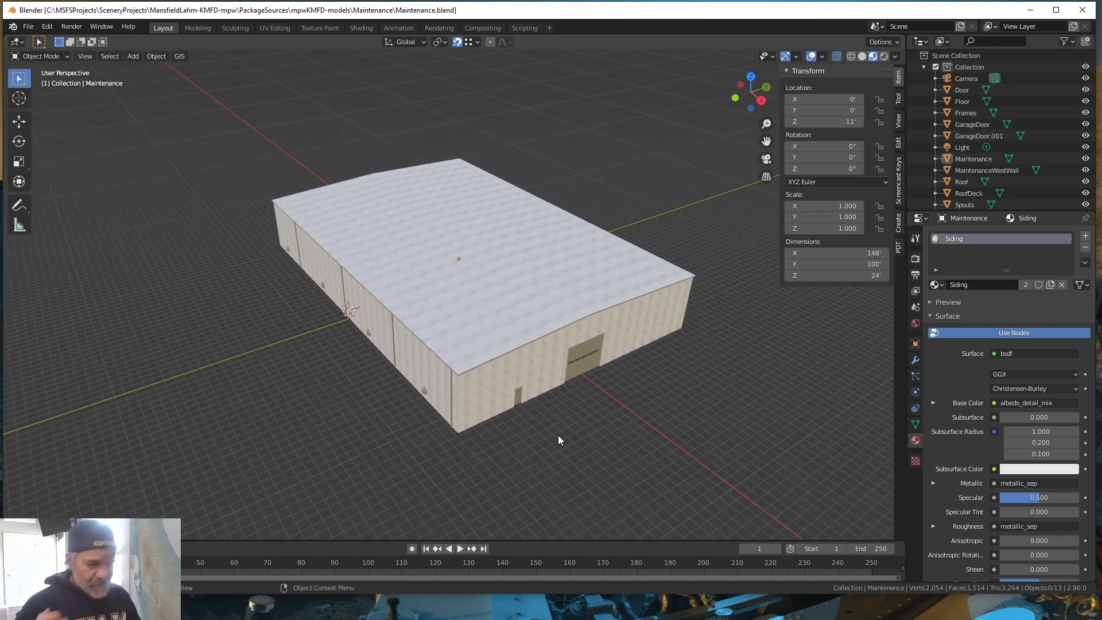
pyautogui.keyDown('shift'); pyautogui.moveTo(545, 457); pyautogui.dragTo(540, 386, button='middle'); pyautogui.keyUp('shift')
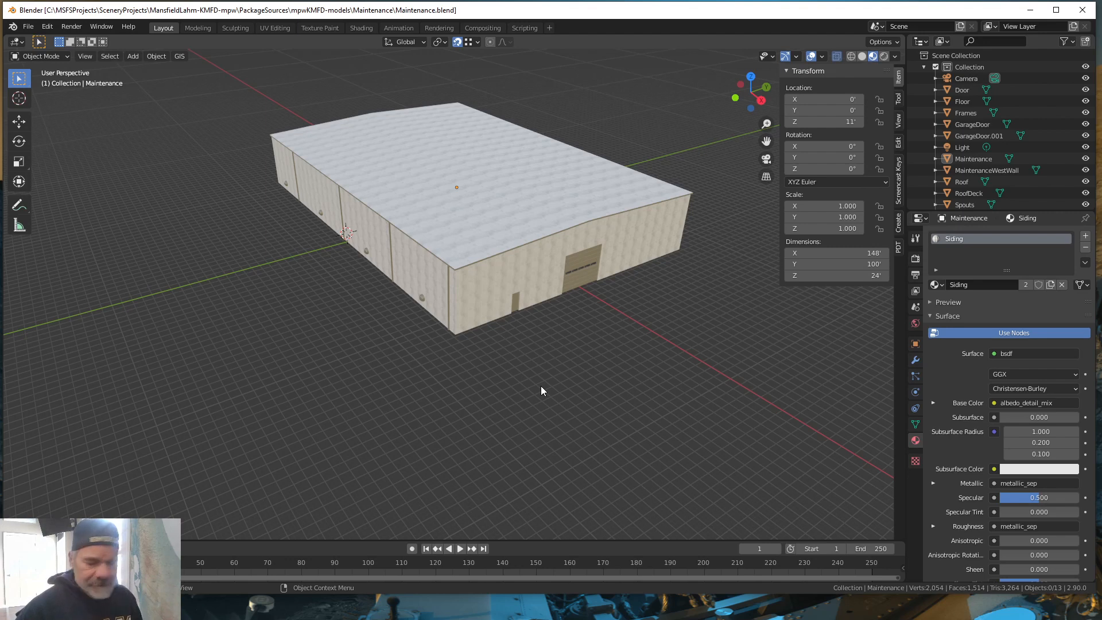
pyautogui.moveTo(563, 412); pyautogui.dragTo(569, 413, button='middle')
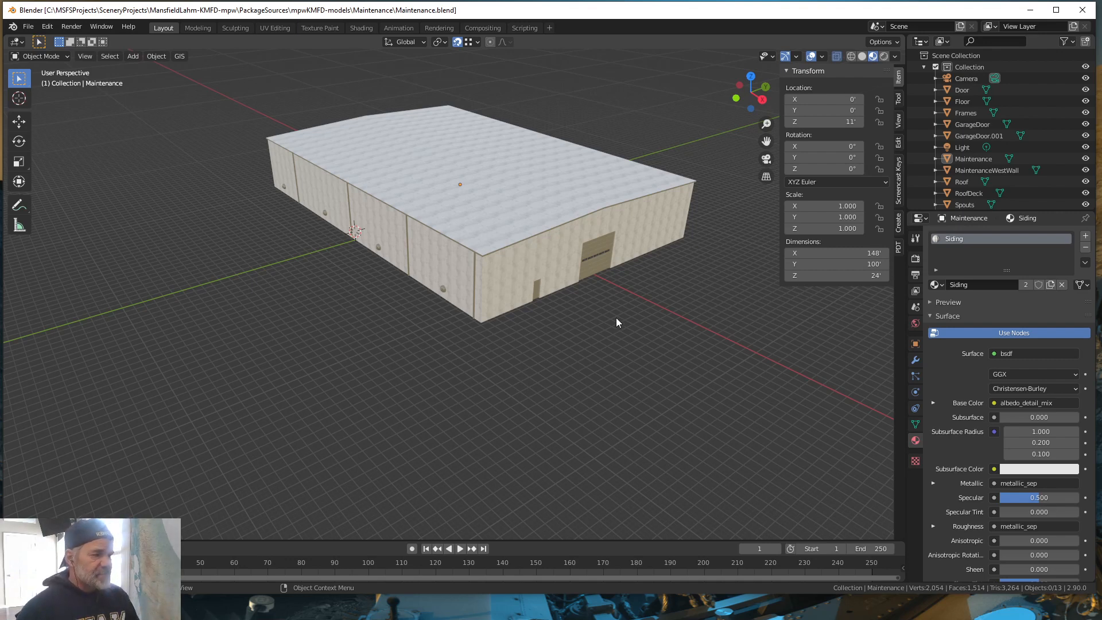
pyautogui.scroll(6, 520, 282)
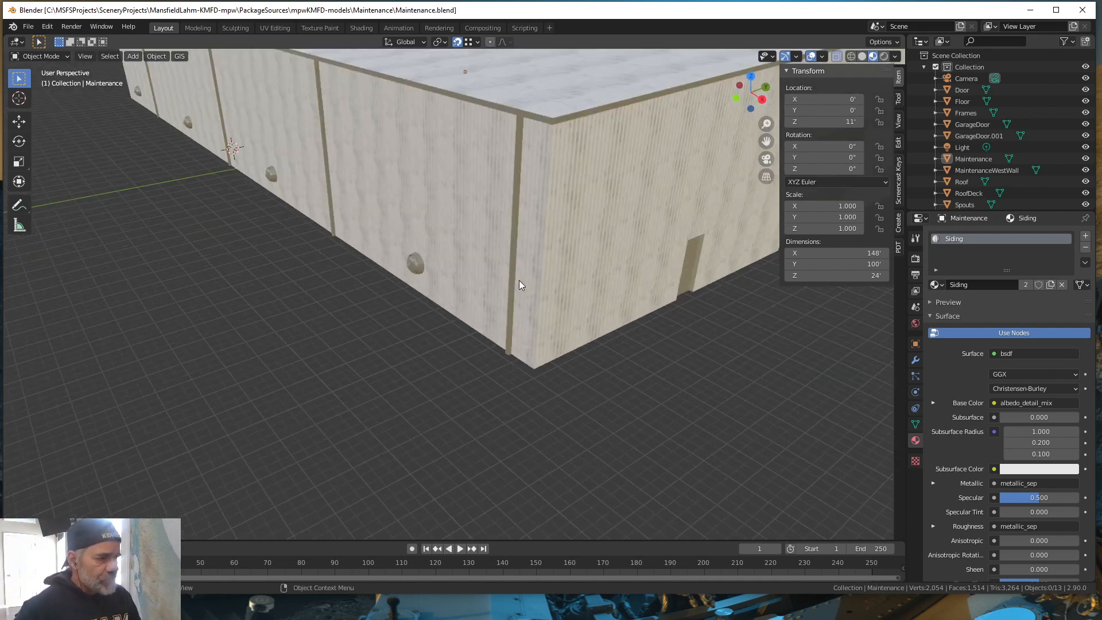
pyautogui.scroll(4, 560, 325)
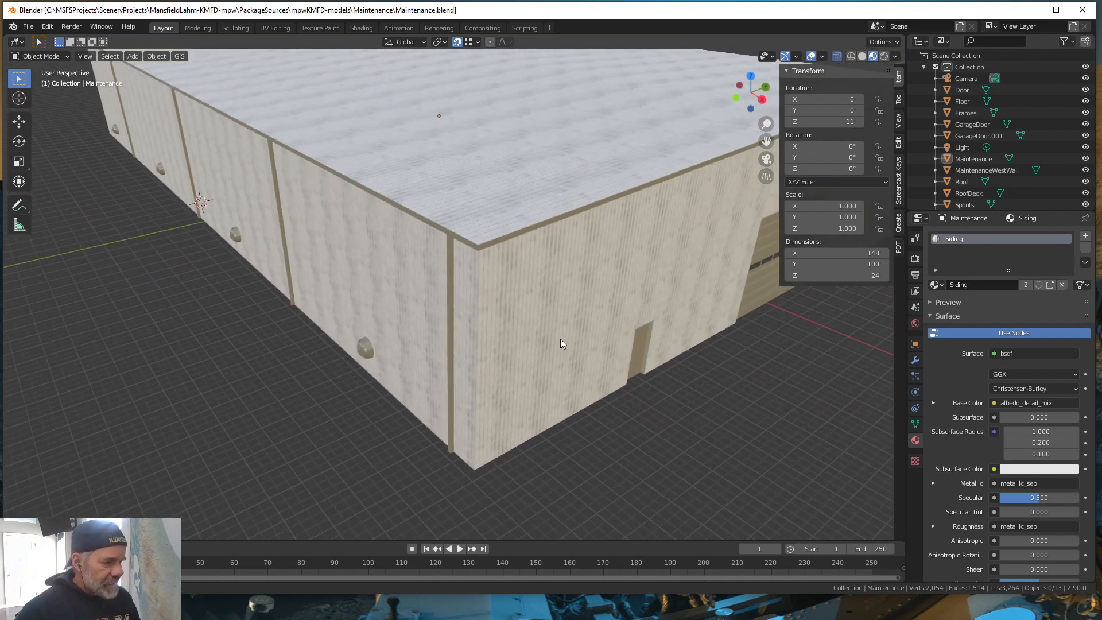
pyautogui.scroll(1, 561, 339)
pyautogui.moveTo(569, 333)
pyautogui.keyDown('shift'); pyautogui.mouseDown(button='middle')
pyautogui.moveTo(562, 354)
pyautogui.moveTo(568, 344)
pyautogui.mouseUp(button='middle'); pyautogui.keyUp('shift')
pyautogui.scroll(4, 574, 327)
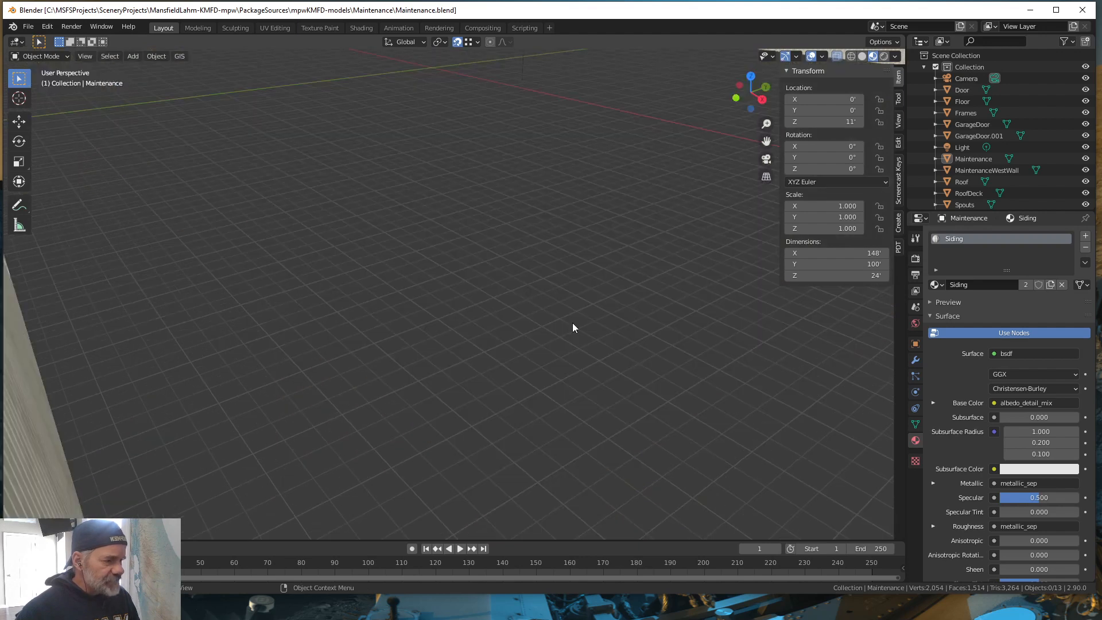
pyautogui.scroll(-1, 573, 324)
# Step: Select the Maintenance building body and inspect its Siding material close up and from a distance
pyautogui.click(573, 331)
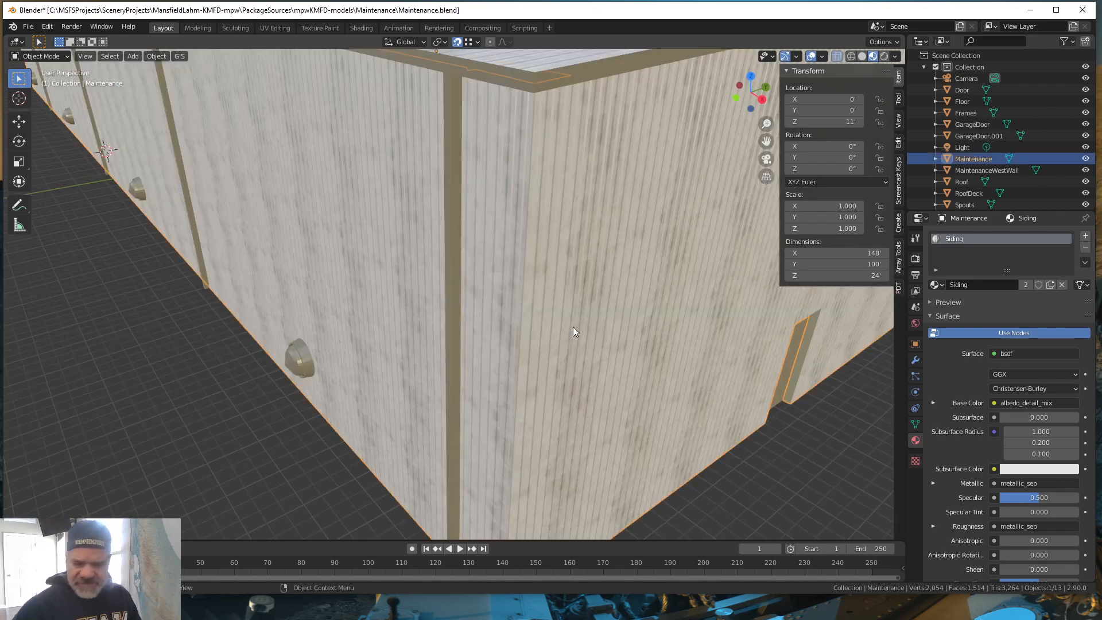
pyautogui.scroll(-8, 573, 330)
pyautogui.scroll(3, 560, 346)
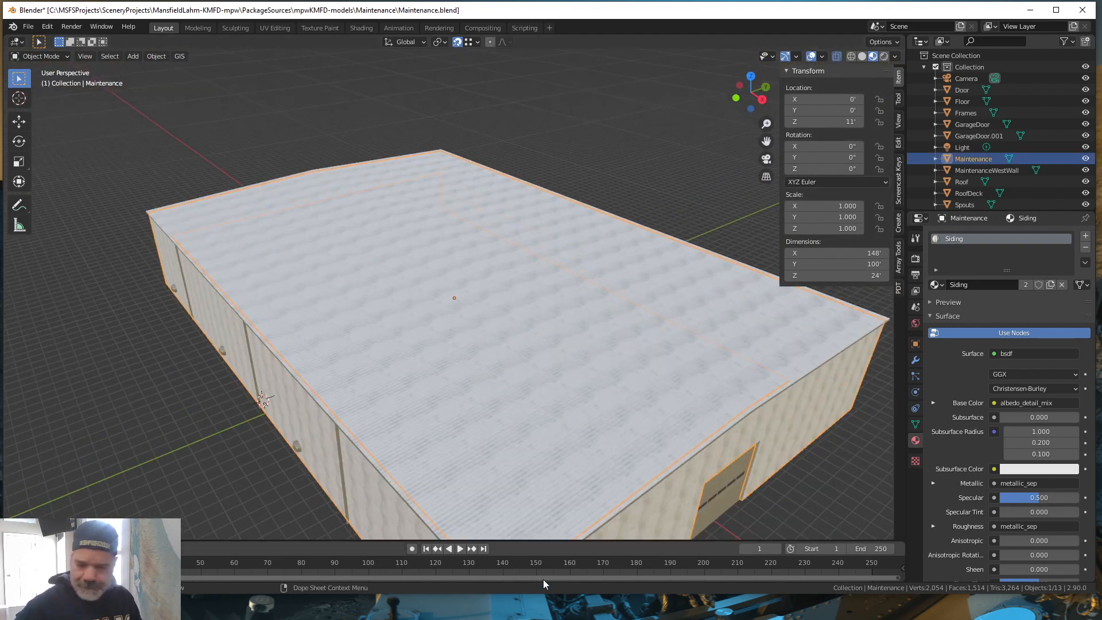
pyautogui.moveTo(606, 516); pyautogui.dragTo(602, 352, button='middle')
pyautogui.scroll(4, 594, 365)
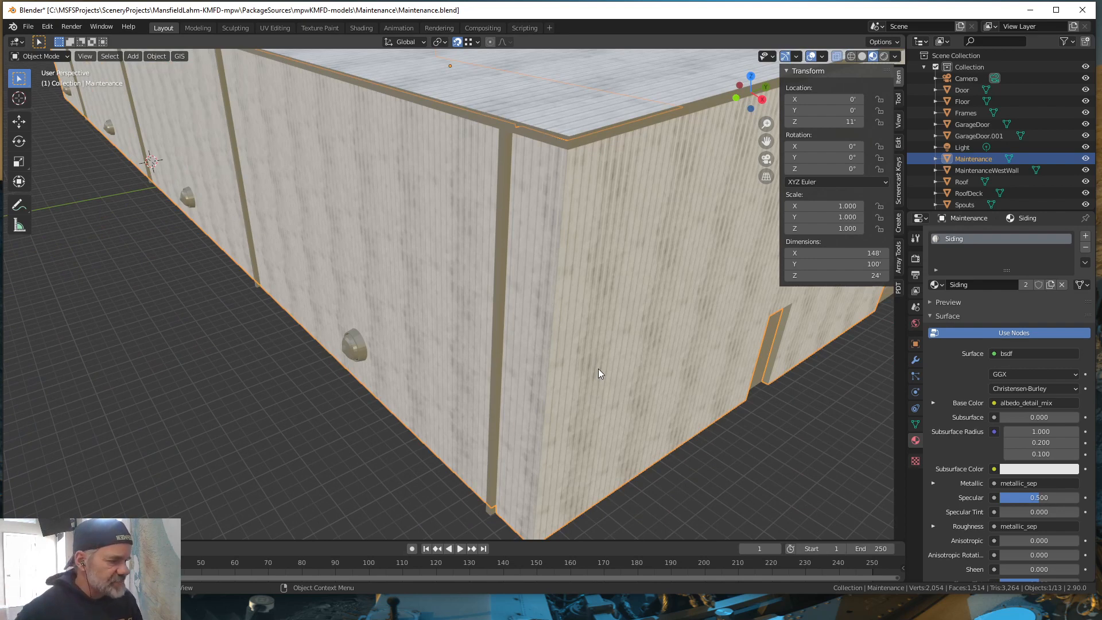
pyautogui.scroll(3, 598, 367)
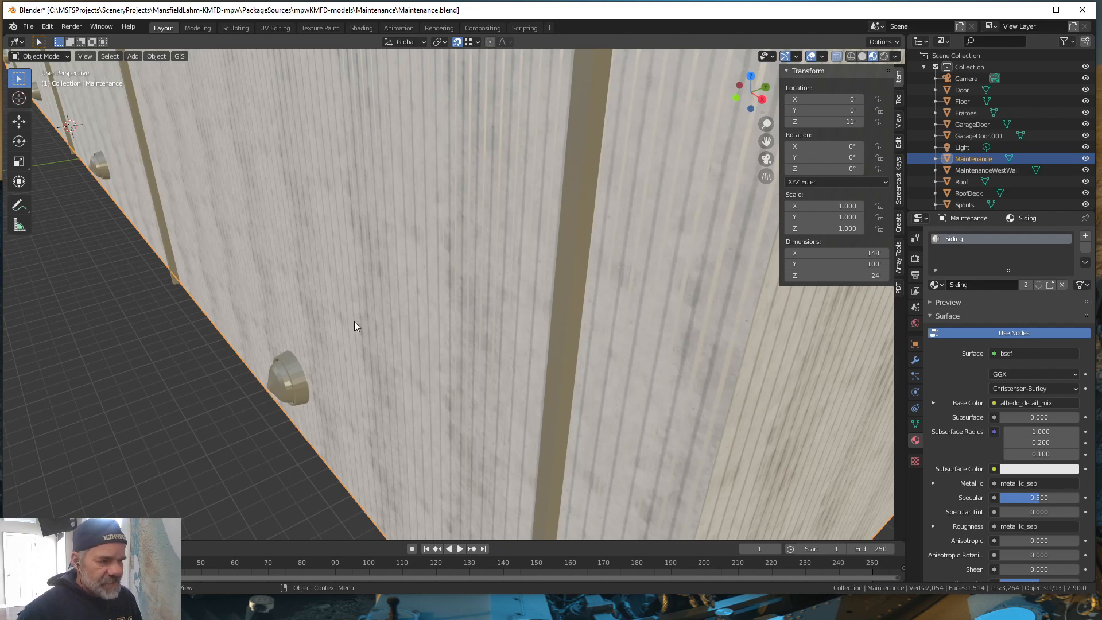
pyautogui.scroll(-6, 577, 351)
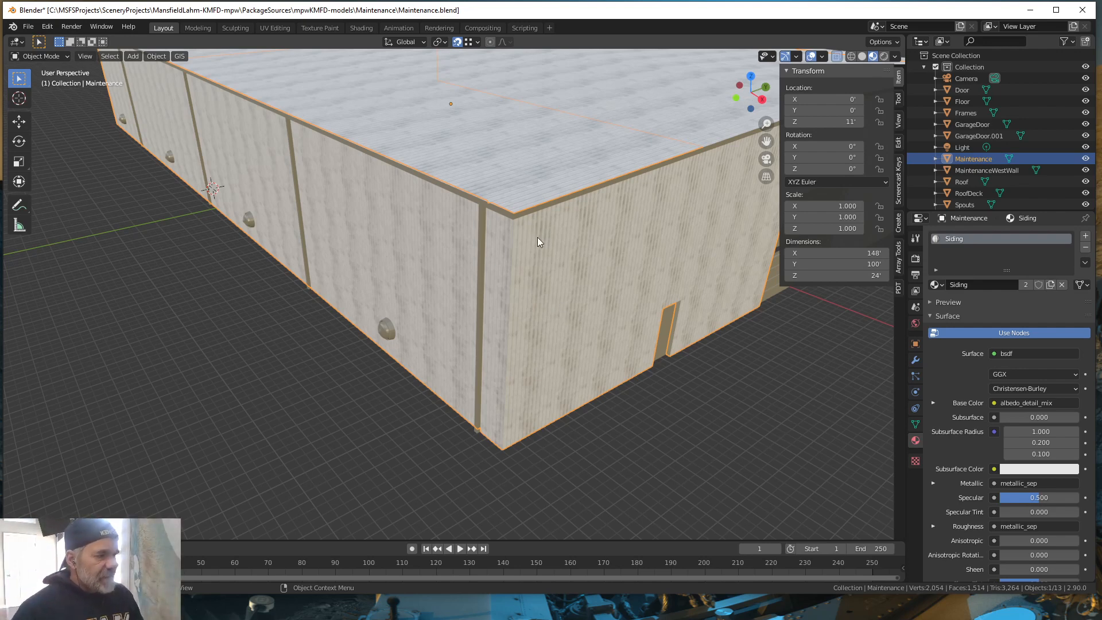
pyautogui.scroll(2, 539, 239)
pyautogui.scroll(-4, 540, 239)
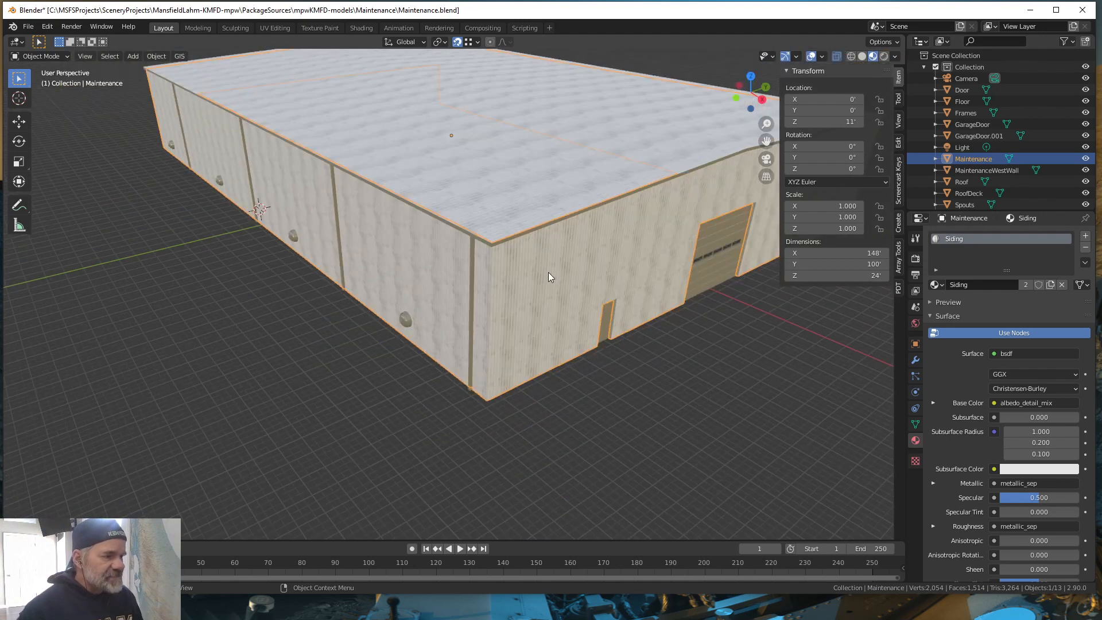
pyautogui.scroll(-2, 538, 285)
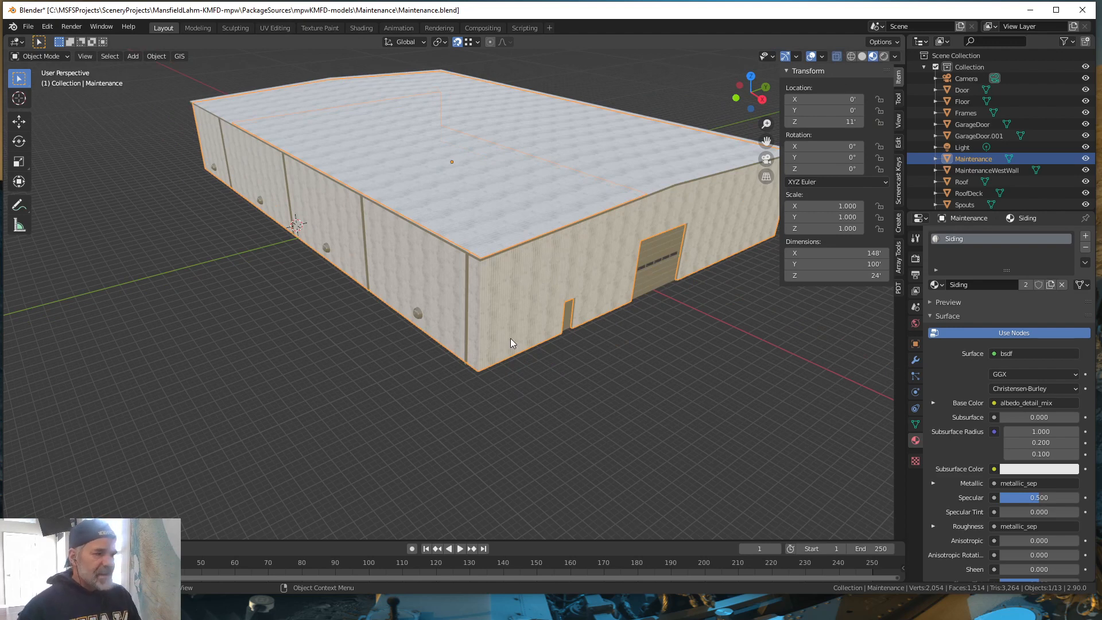
pyautogui.scroll(6, 471, 313)
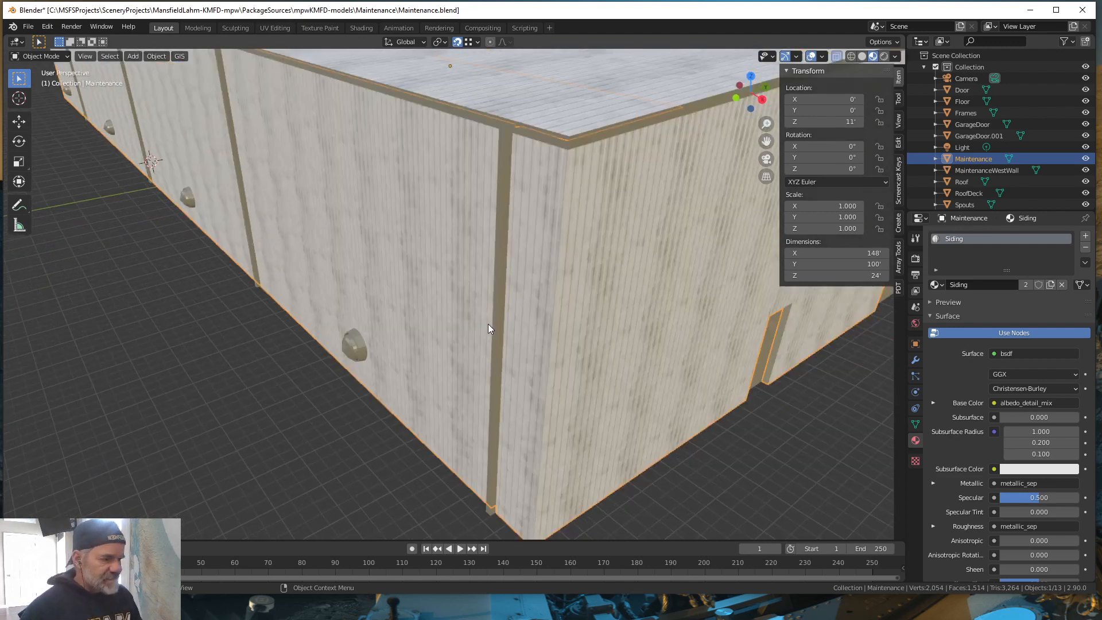
# Step: Select the downspouts, wall vents, entry door and front garage door one after another to inspect these separate objects
pyautogui.click(501, 317)
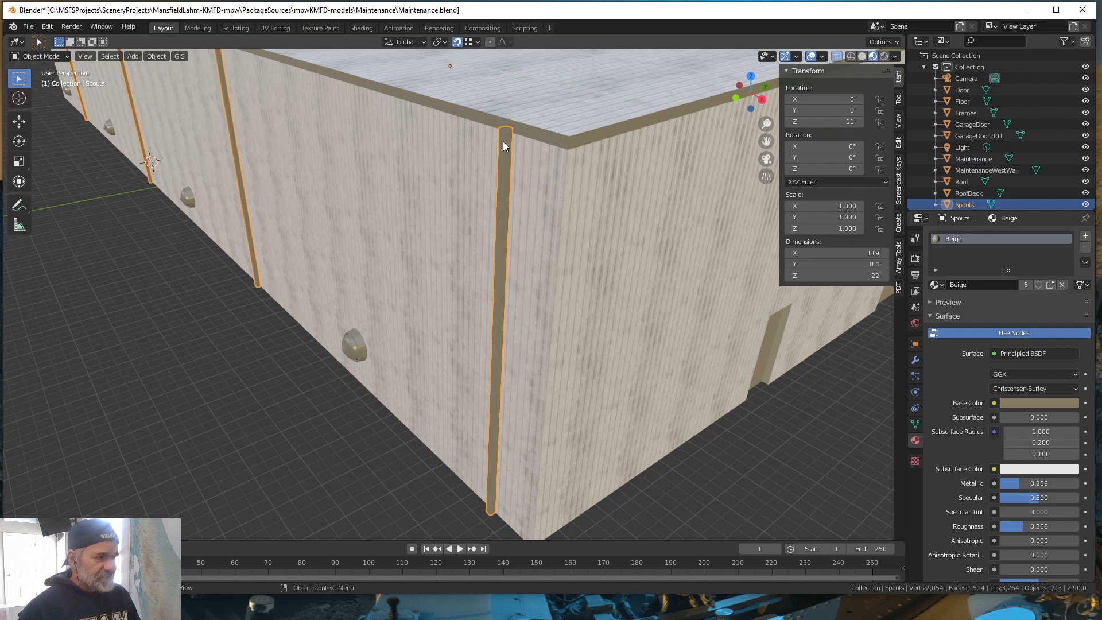
pyautogui.click(364, 349)
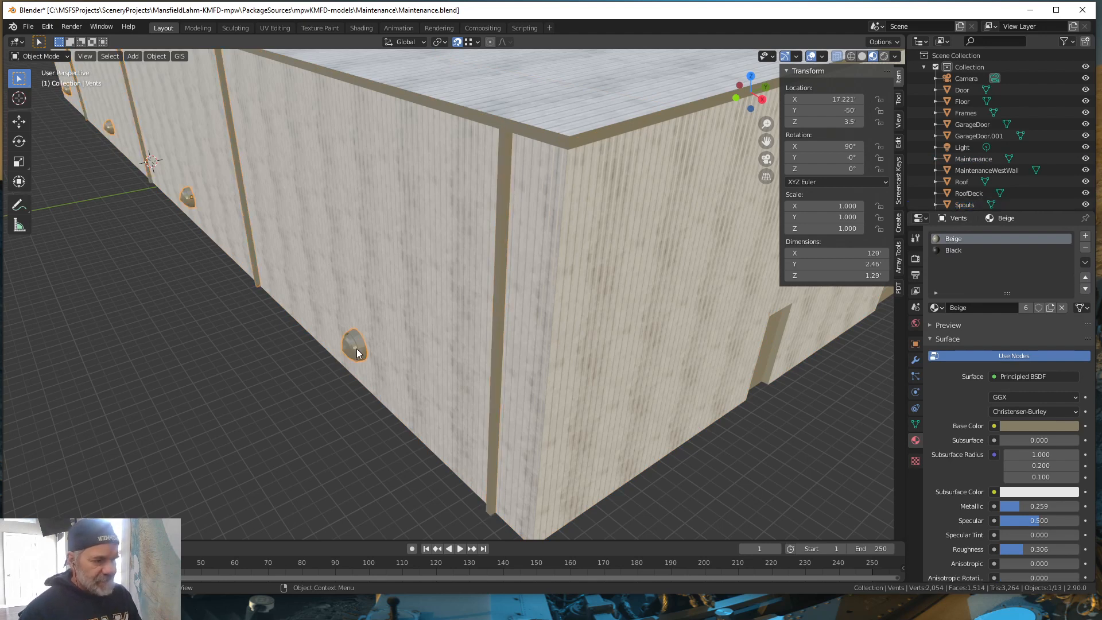
pyautogui.scroll(-2, 432, 386)
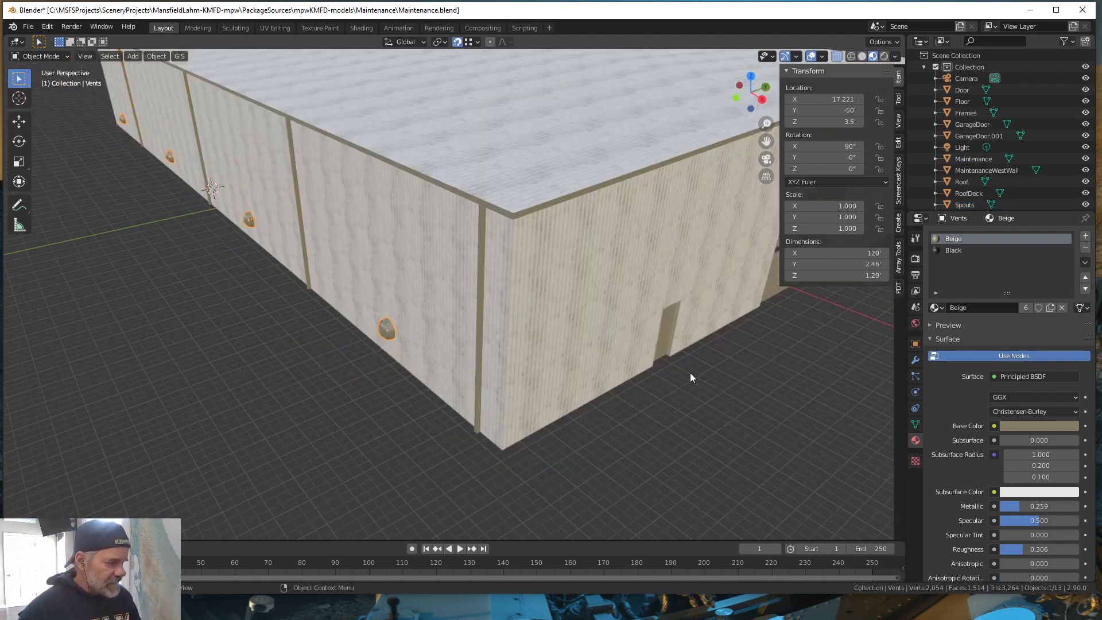
pyautogui.click(667, 333)
pyautogui.keyDown('shift'); pyautogui.moveTo(714, 386); pyautogui.dragTo(620, 395, button='middle'); pyautogui.keyUp('shift')
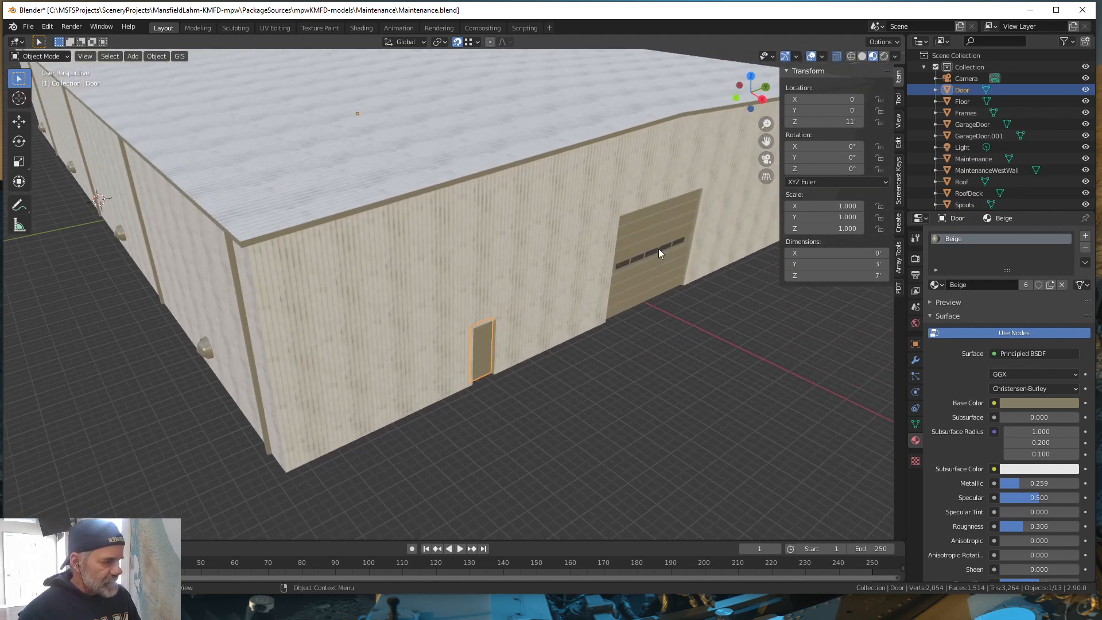
pyautogui.click(662, 281)
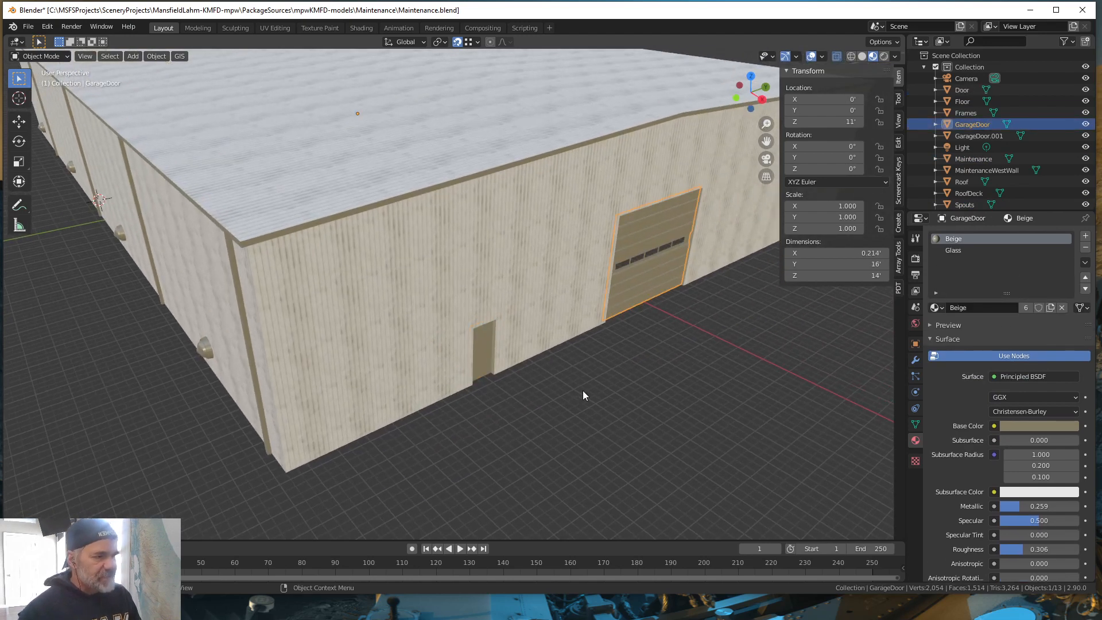
pyautogui.scroll(-2, 584, 391)
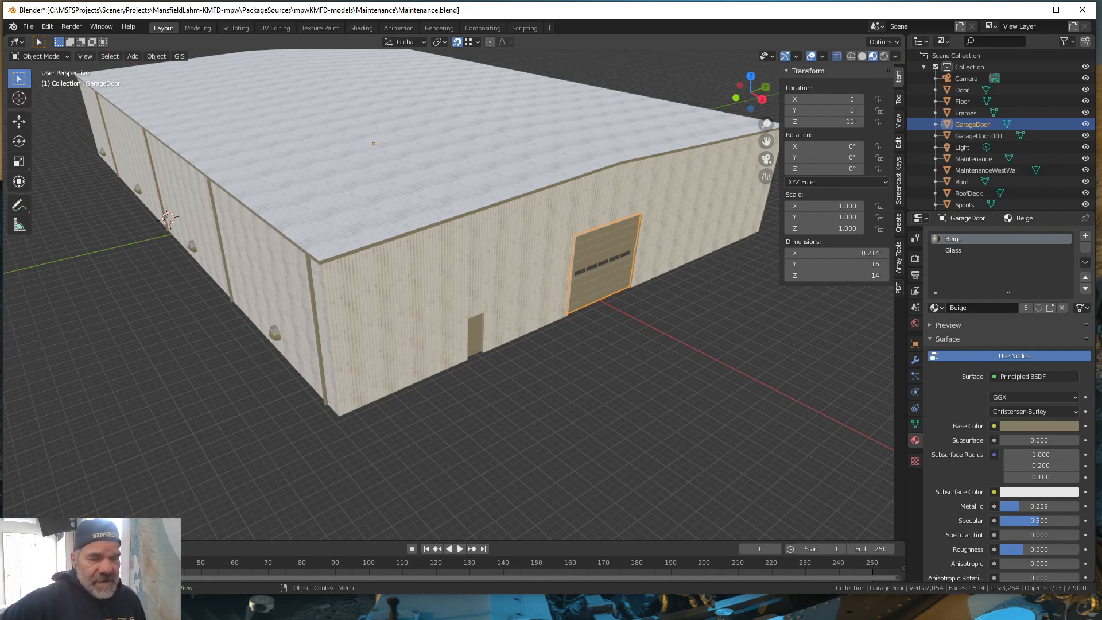
# Step: Switch to the profiles.blend window in Blender, turn on the Screencast Keys display and return to the selection's transform values
pyautogui.hotkey('alt', 'Tab')
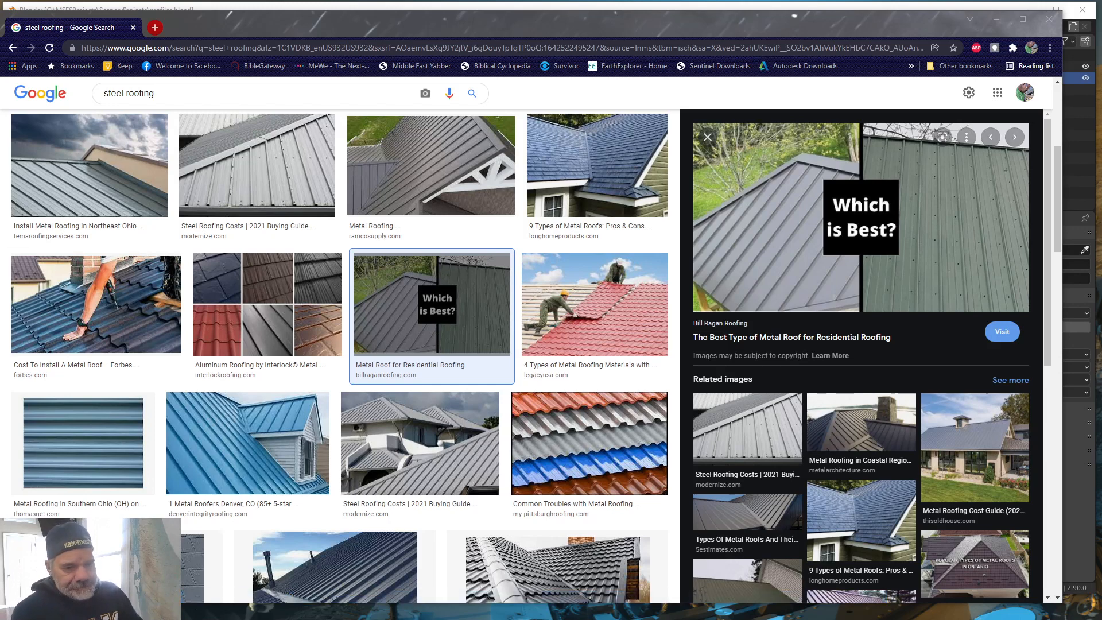
pyautogui.click(190, 610)
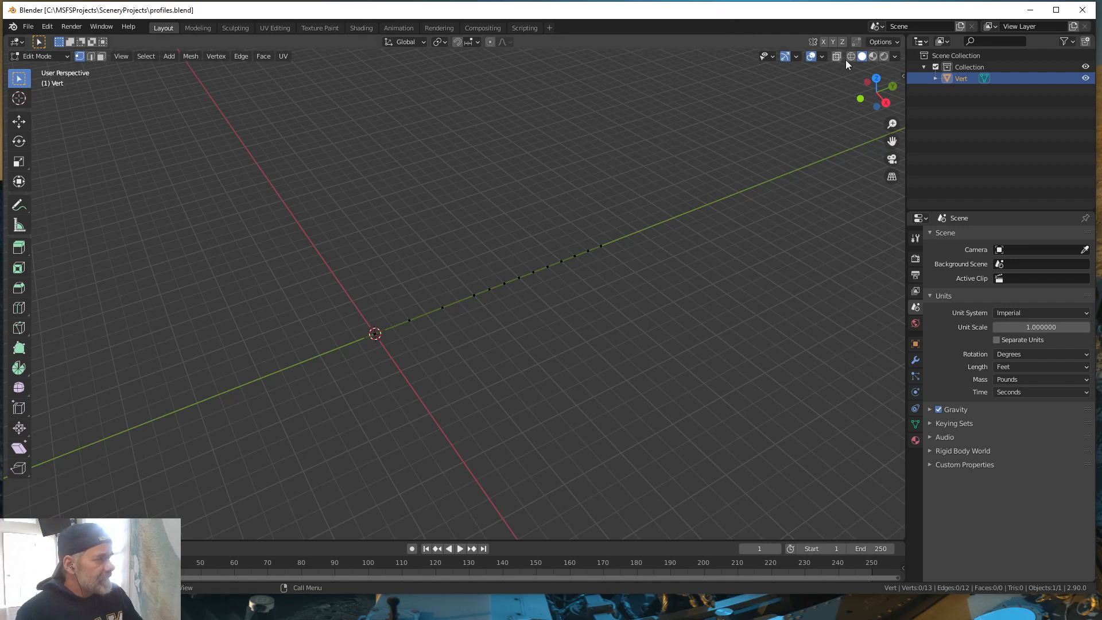
pyautogui.click(902, 76)
pyautogui.click(900, 183)
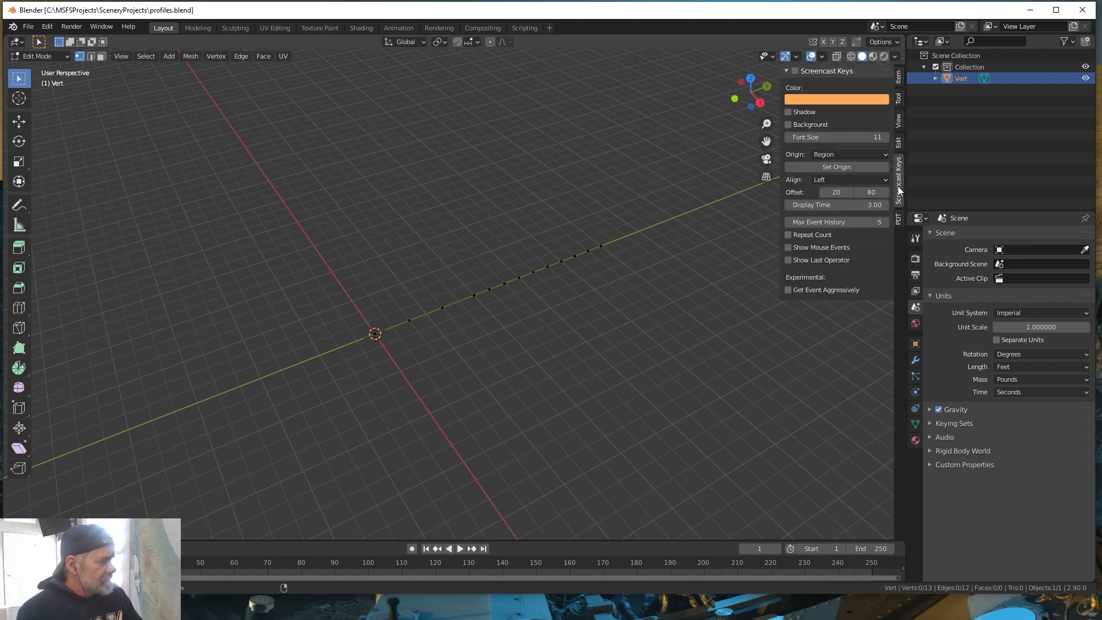
pyautogui.click(795, 71)
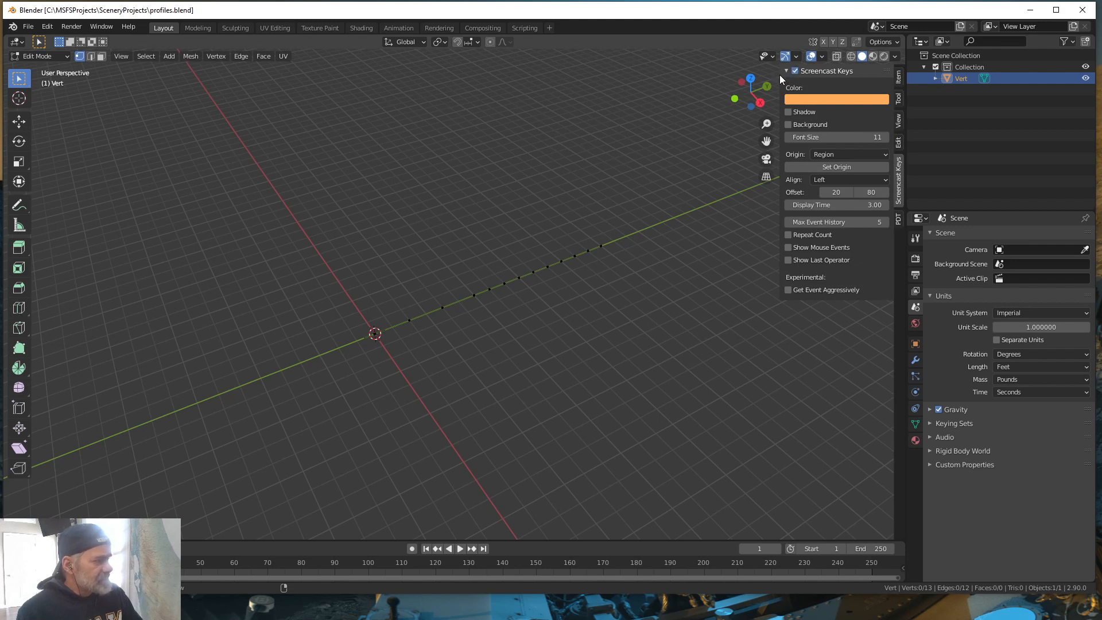
pyautogui.click(900, 77)
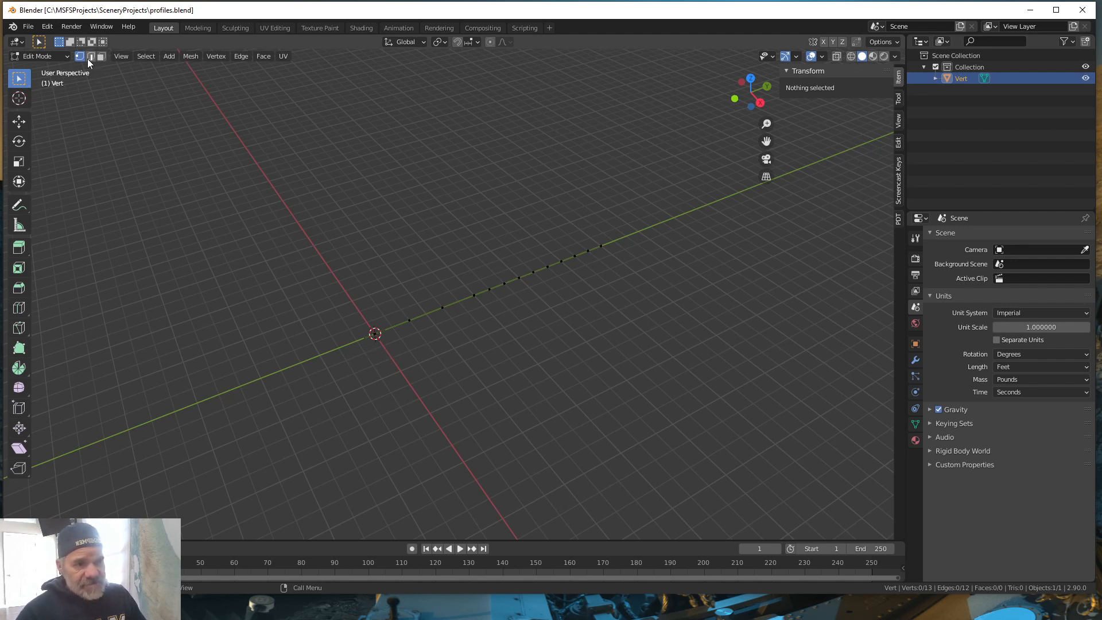
pyautogui.click(374, 334)
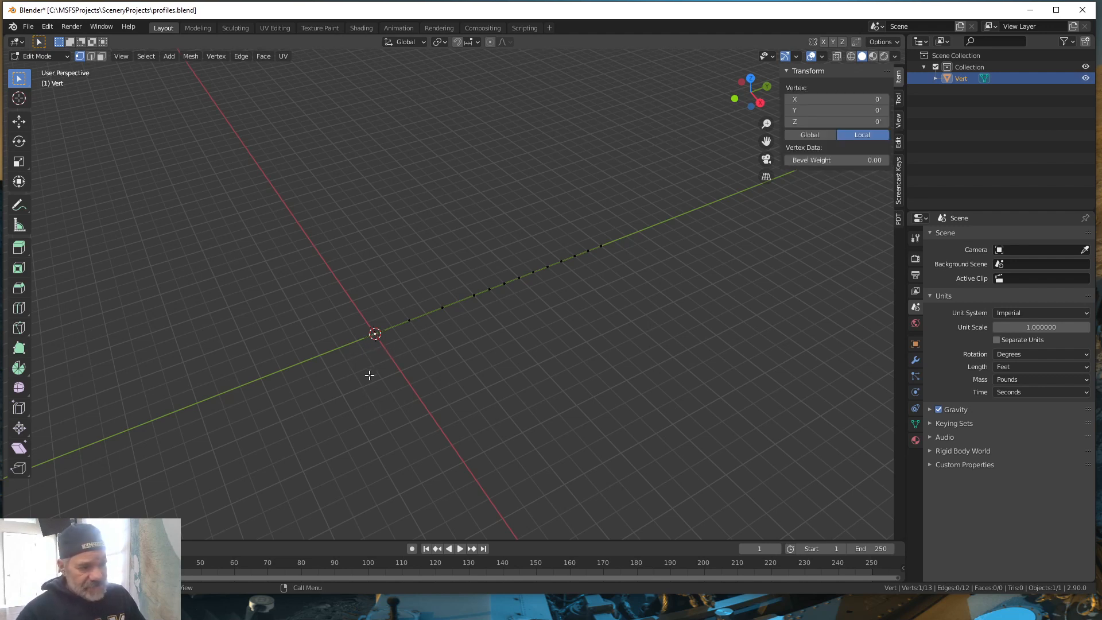
pyautogui.press('e')
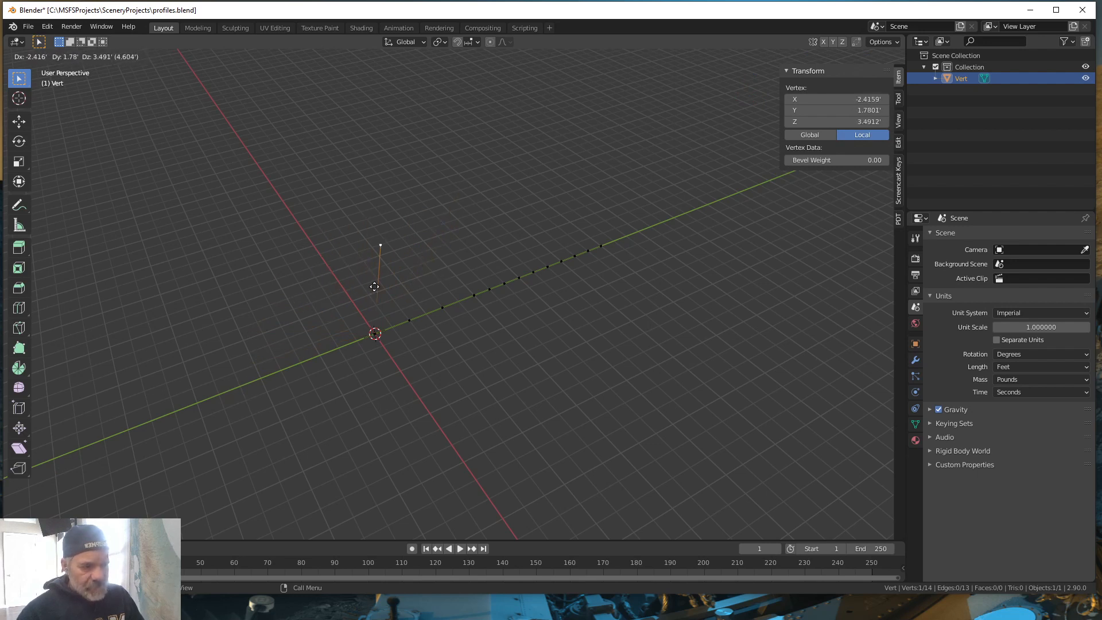
pyautogui.press('Escape')
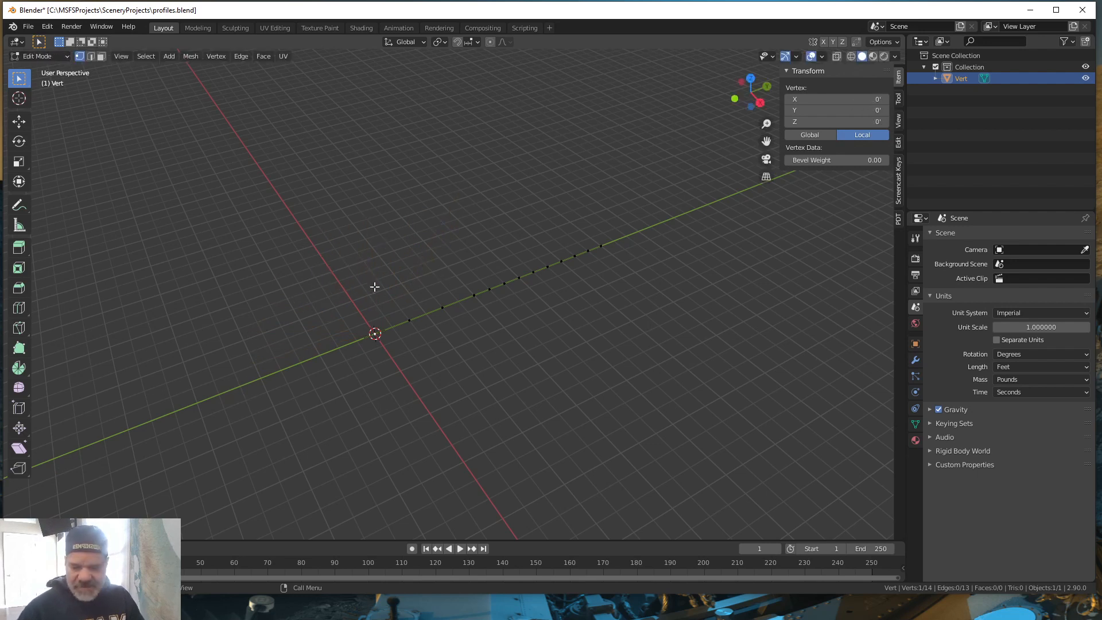
pyautogui.hotkey('ctrl', 'z')
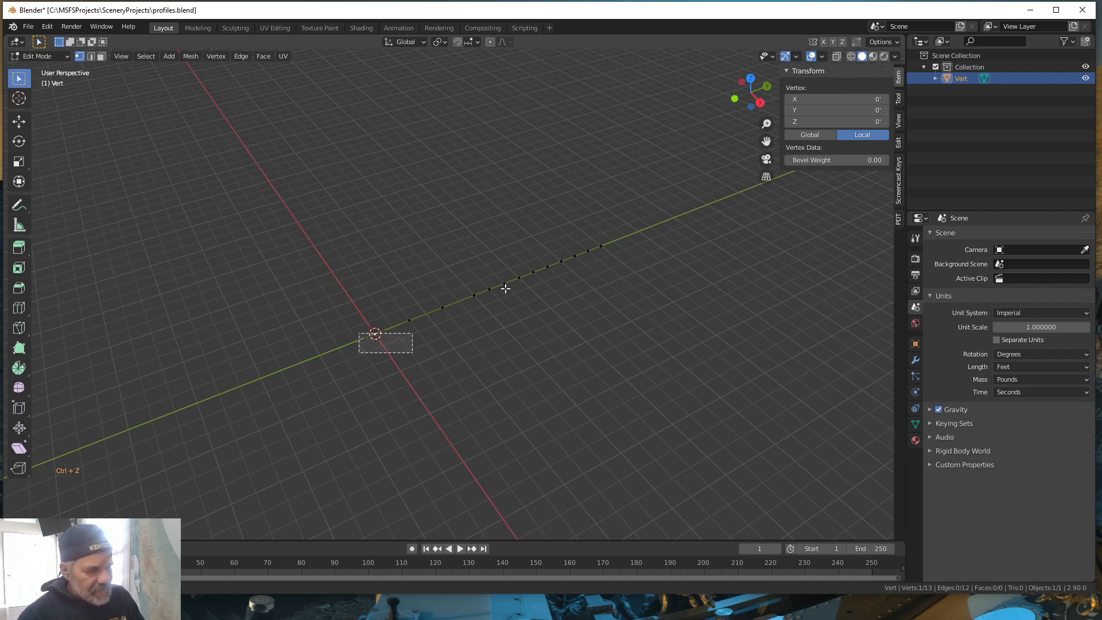
# Step: Examine the straight profile line by selecting all its vertices and its first edge, ending in vertex selection mode
pyautogui.moveTo(505, 288); pyautogui.dragTo(664, 208)
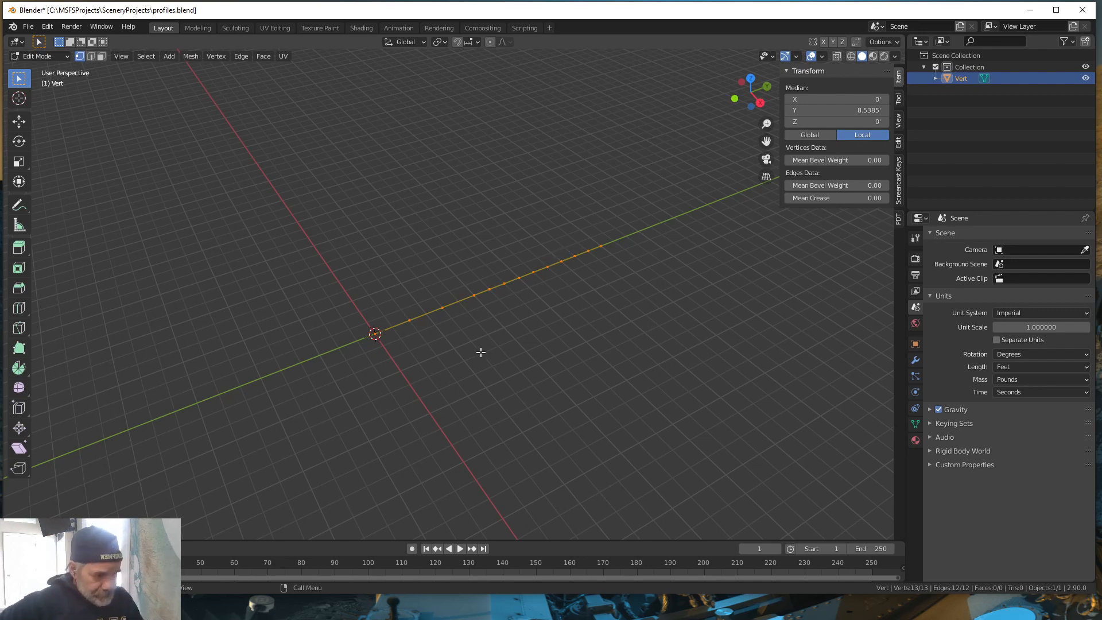
pyautogui.moveTo(481, 352)
pyautogui.mouseDown(button='middle')
pyautogui.moveTo(458, 354)
pyautogui.moveTo(471, 357)
pyautogui.mouseUp(button='middle')
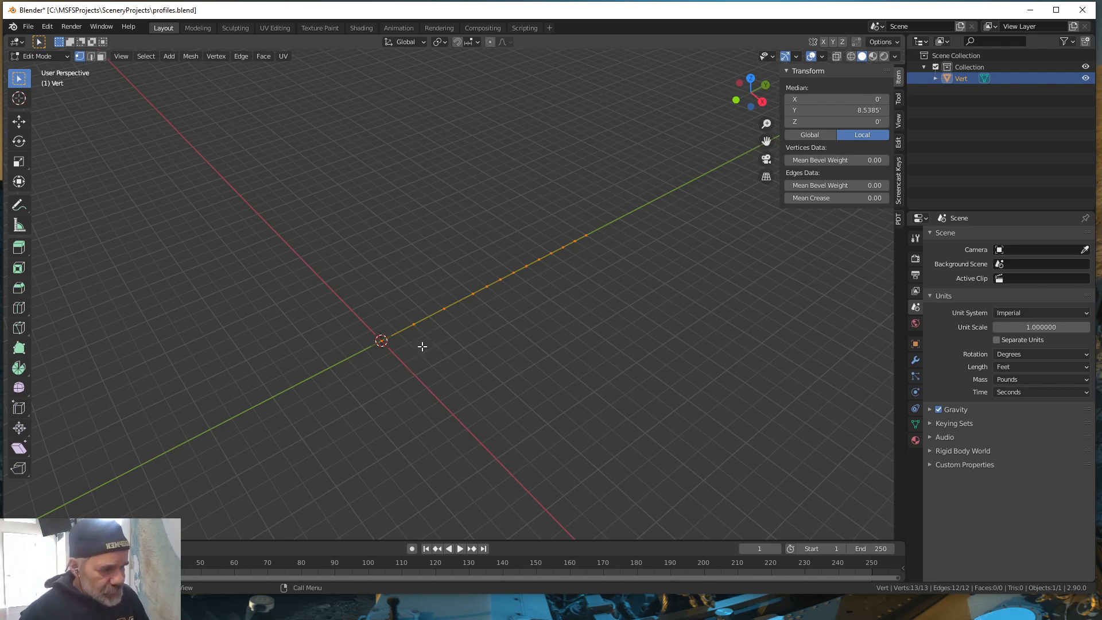
pyautogui.moveTo(424, 345); pyautogui.dragTo(411, 352, button='middle')
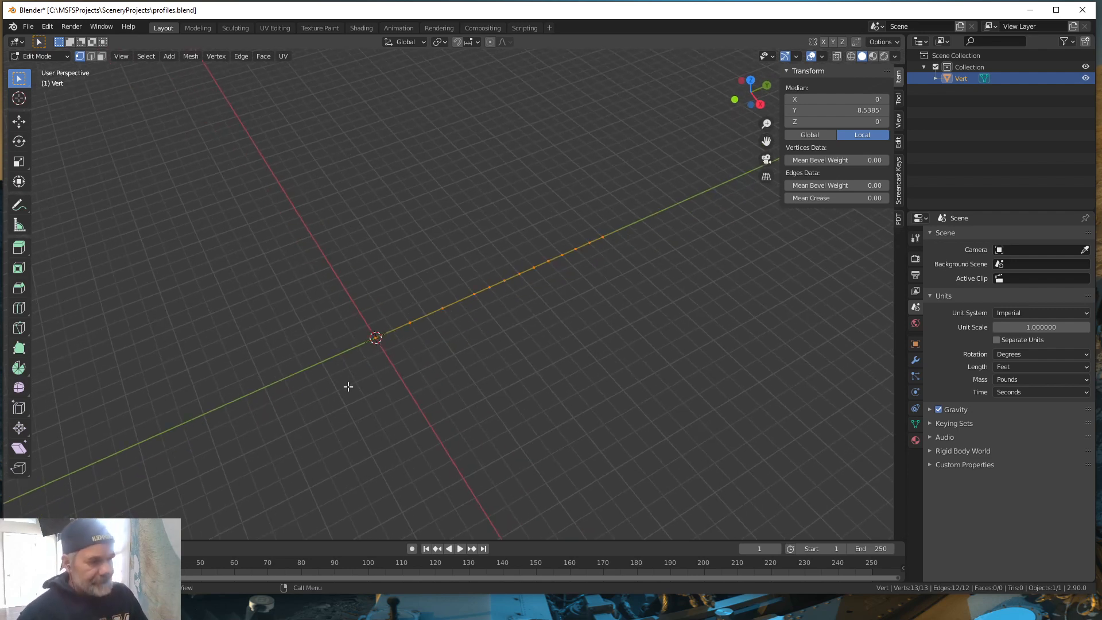
pyautogui.click(90, 57)
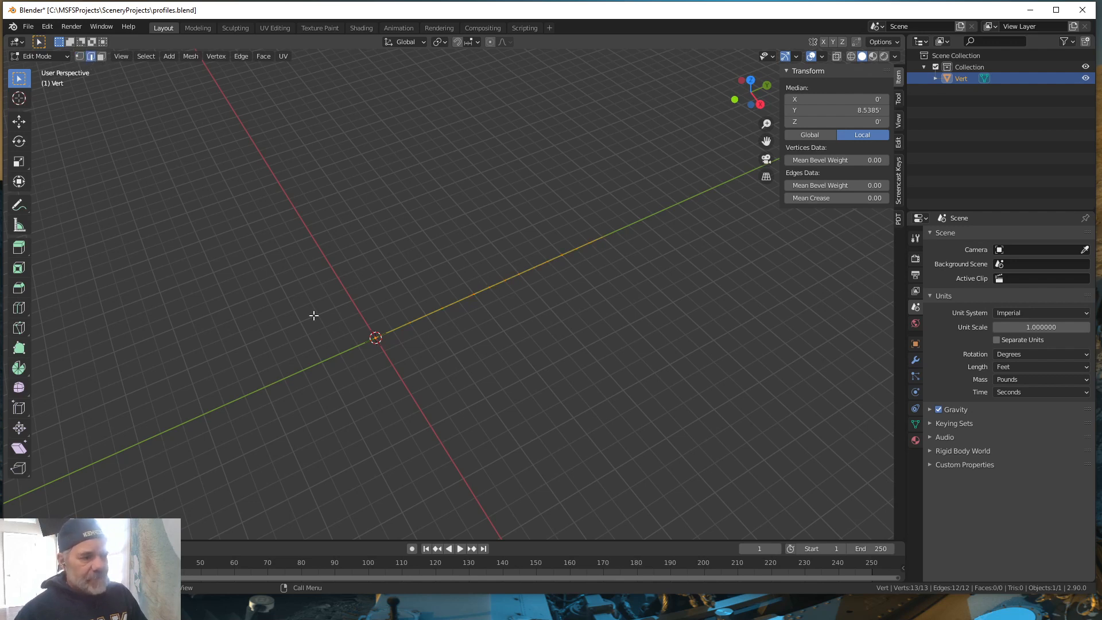
pyautogui.click(408, 328)
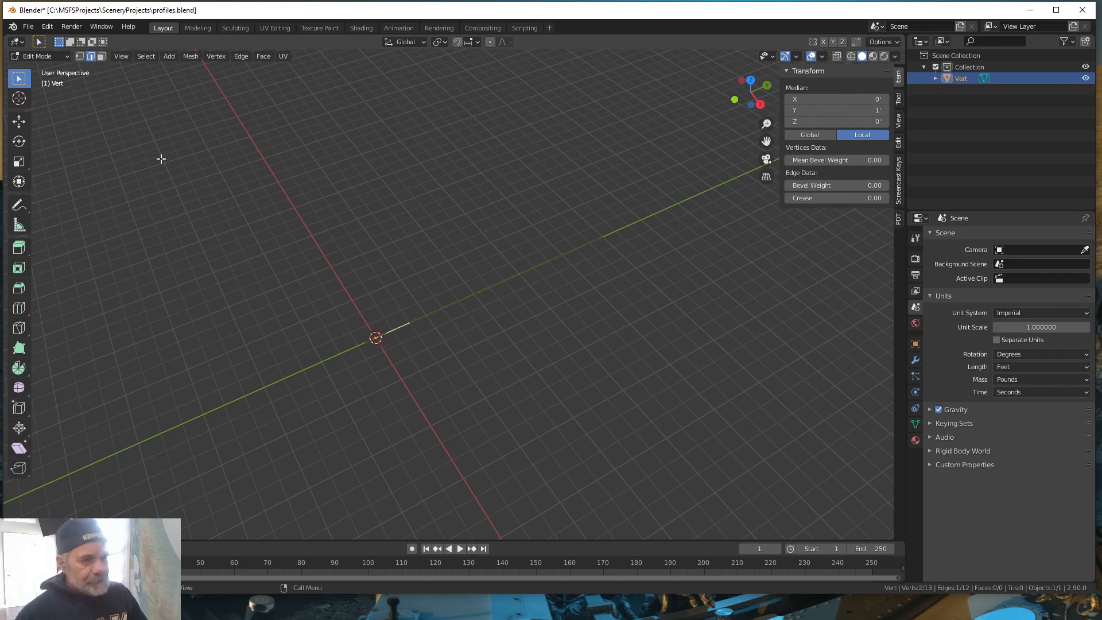
pyautogui.click(79, 57)
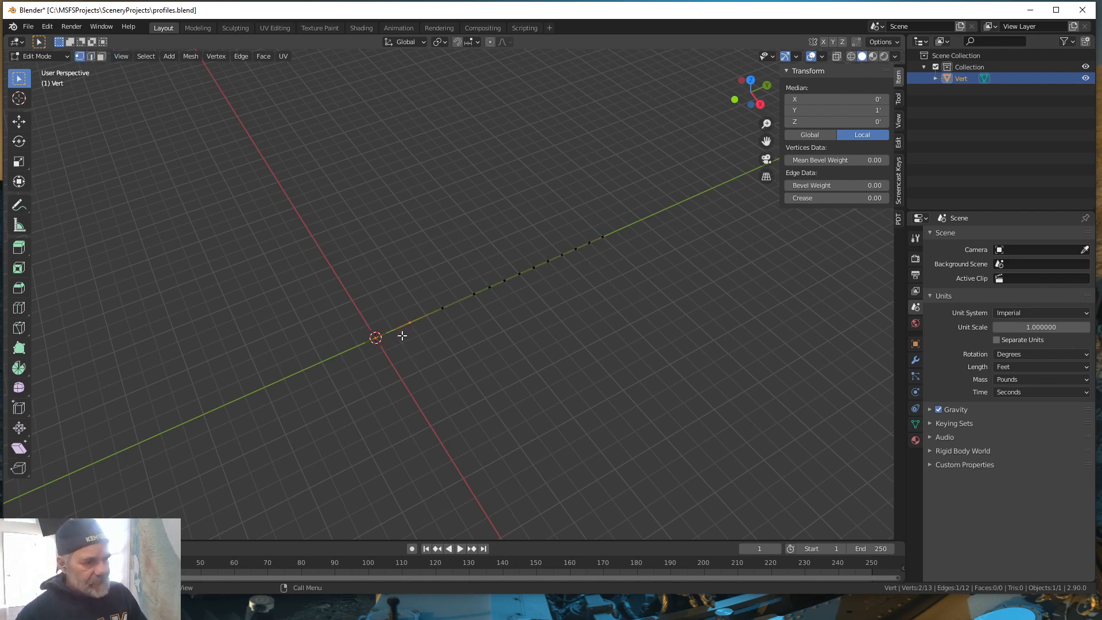
# Step: Move the second and third vertices from the origin -1.5' along X to form the profile's large rib
pyautogui.moveTo(407, 337); pyautogui.dragTo(453, 295)
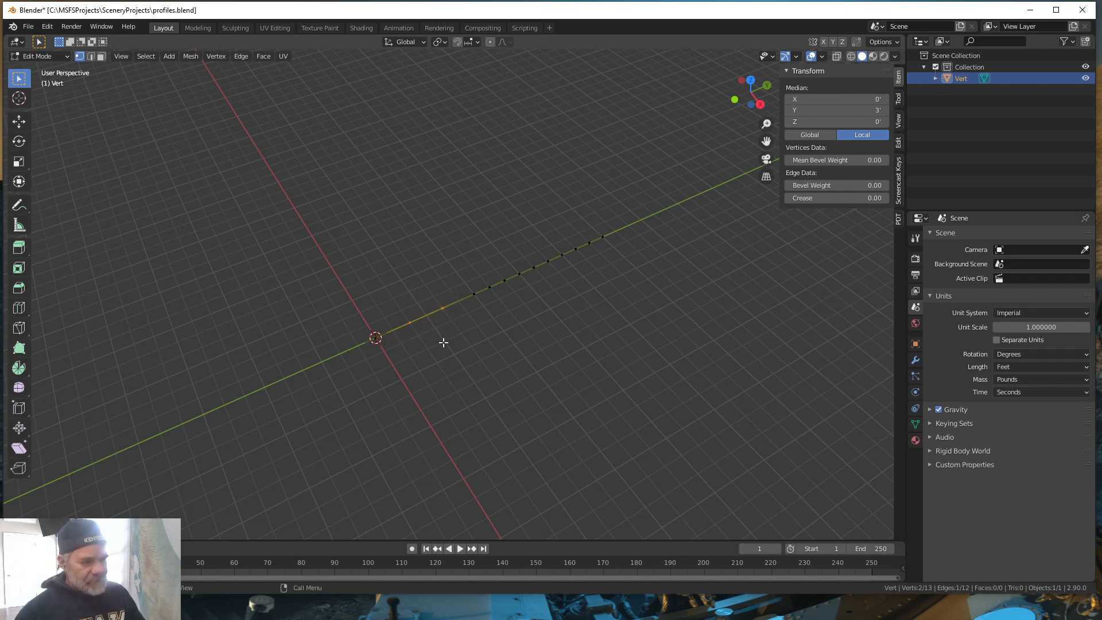
pyautogui.press('g')
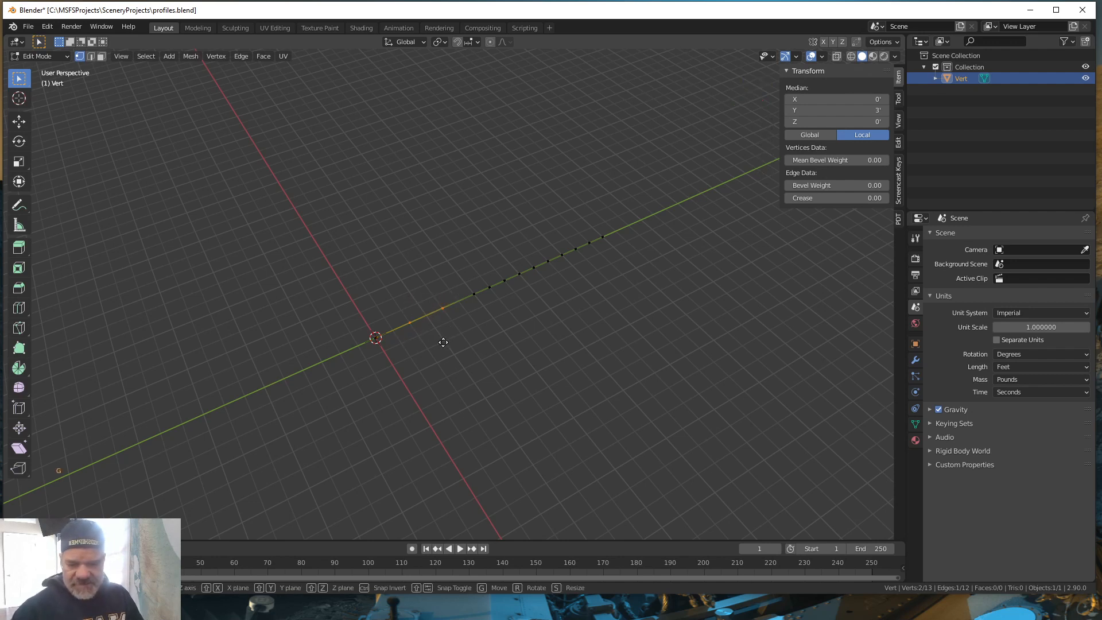
pyautogui.press('x')
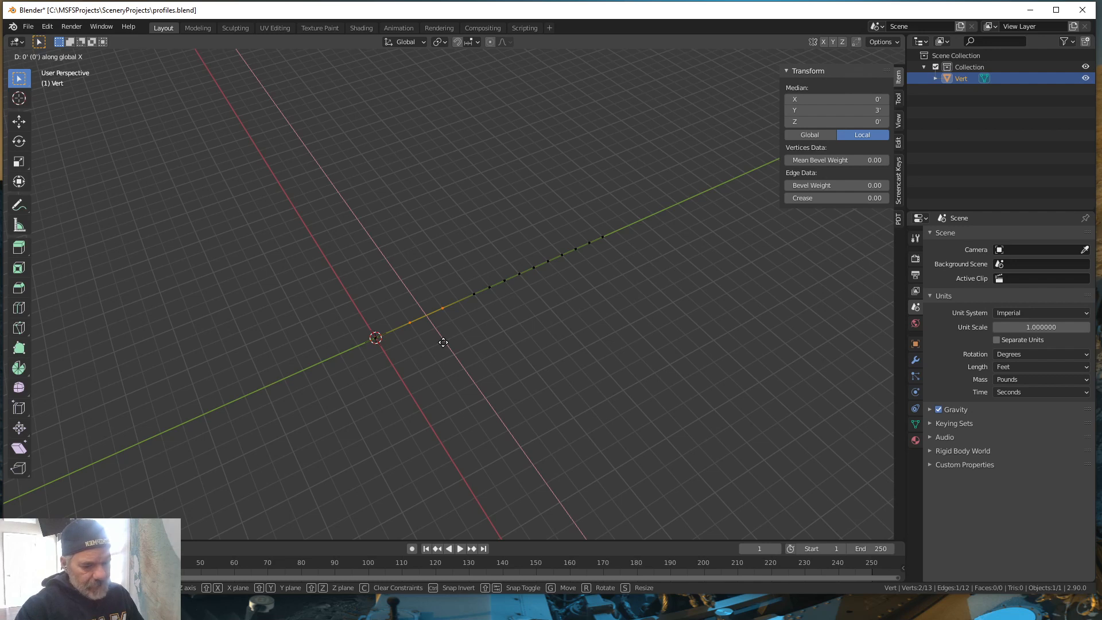
pyautogui.write('-(1')
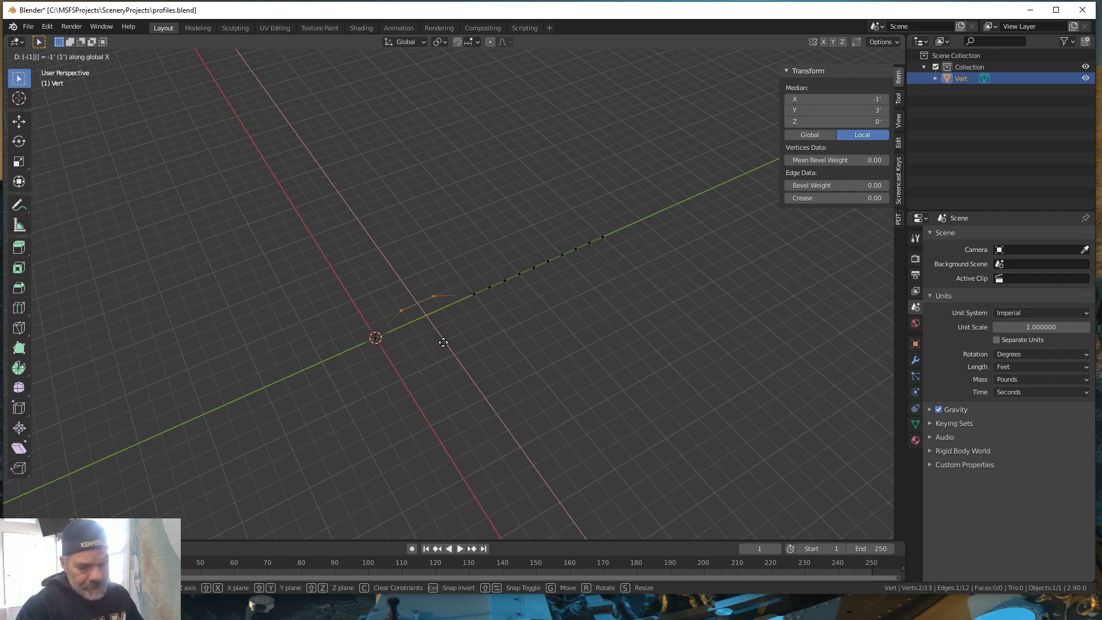
pyautogui.write('.5')
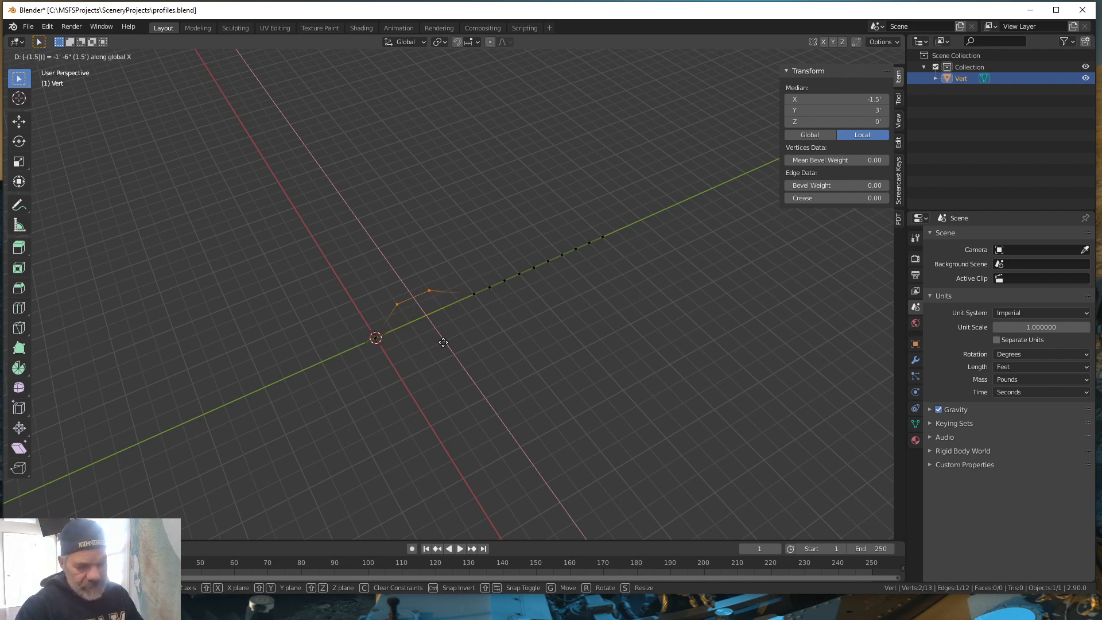
pyautogui.press('Return')
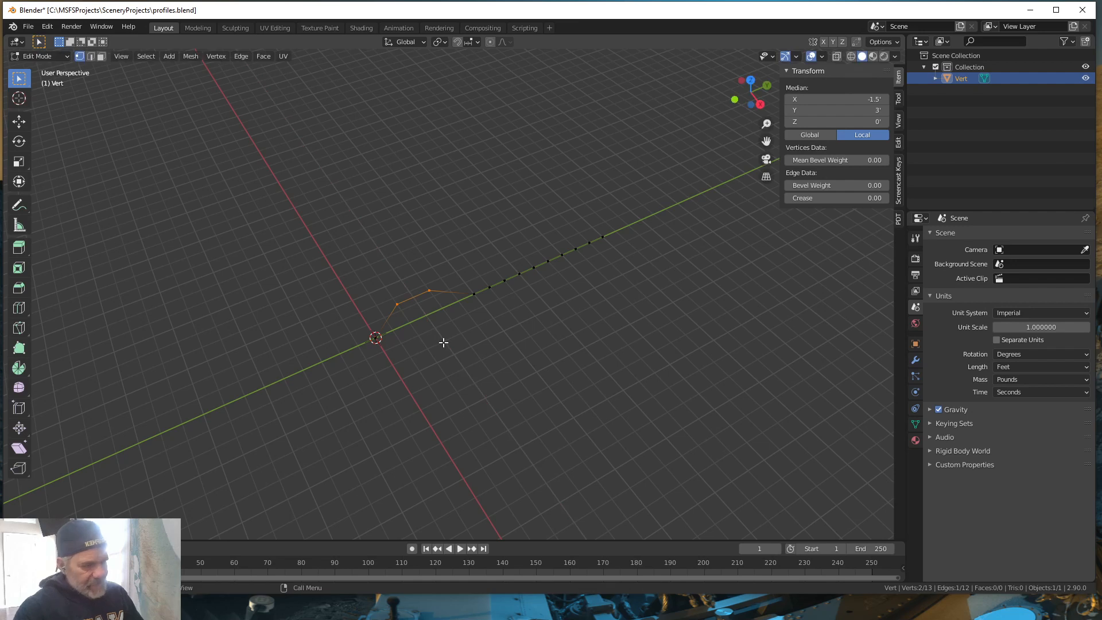
# Step: Move the two vertex pairs at Y 8'–9' and 12'–13' together -0.25' along X to form two shallow ribs
pyautogui.click(505, 280)
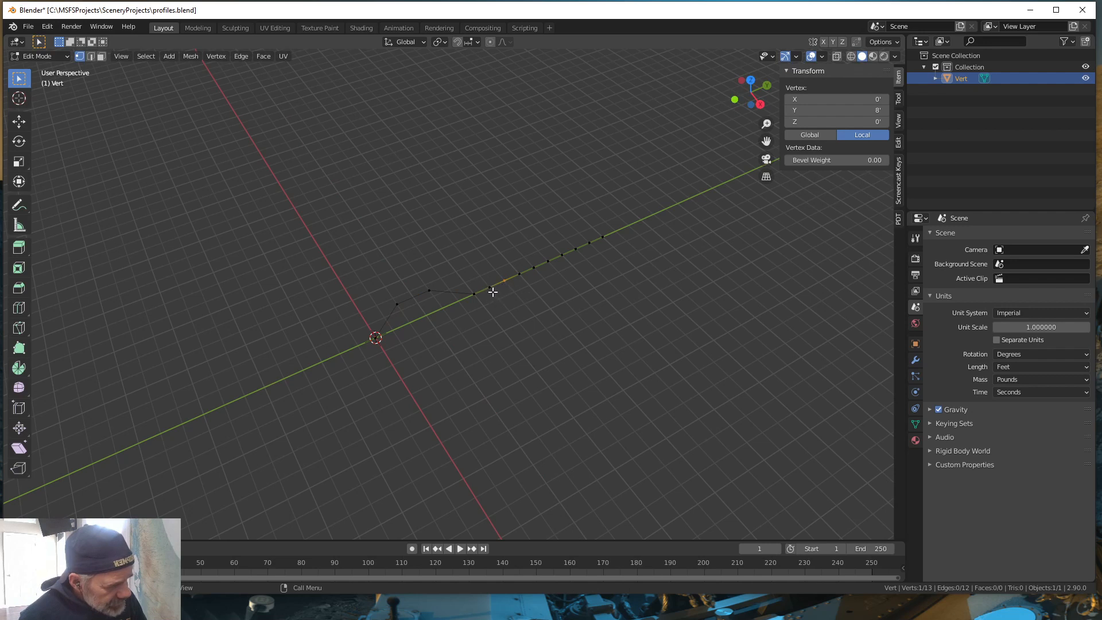
pyautogui.moveTo(501, 286); pyautogui.dragTo(529, 267)
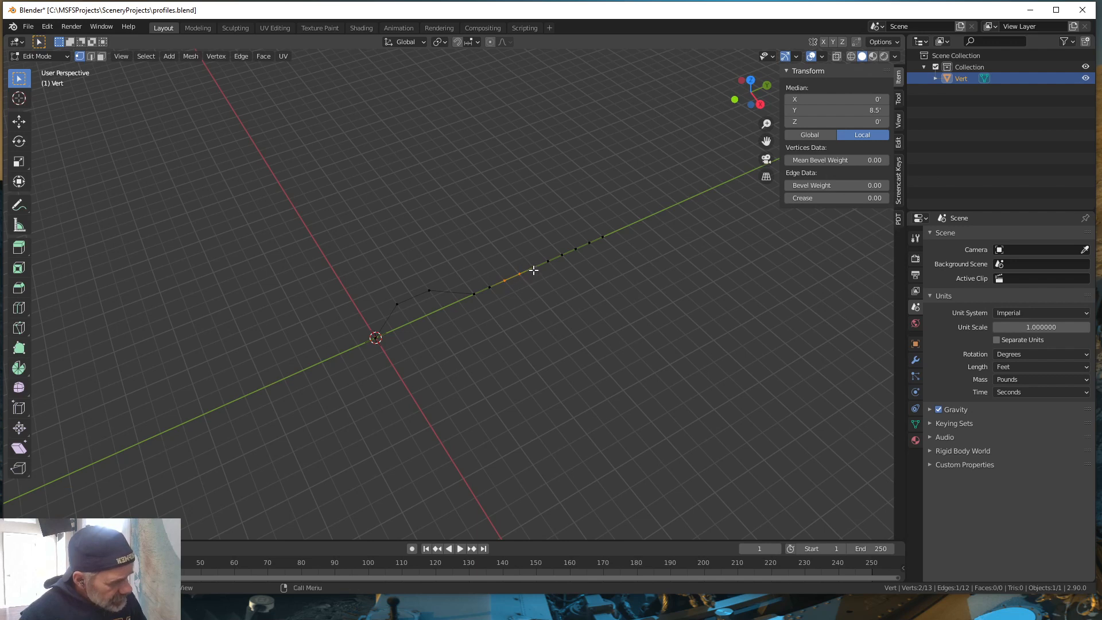
pyautogui.keyDown('shift'); pyautogui.moveTo(561, 262); pyautogui.dragTo(581, 243); pyautogui.keyUp('shift')
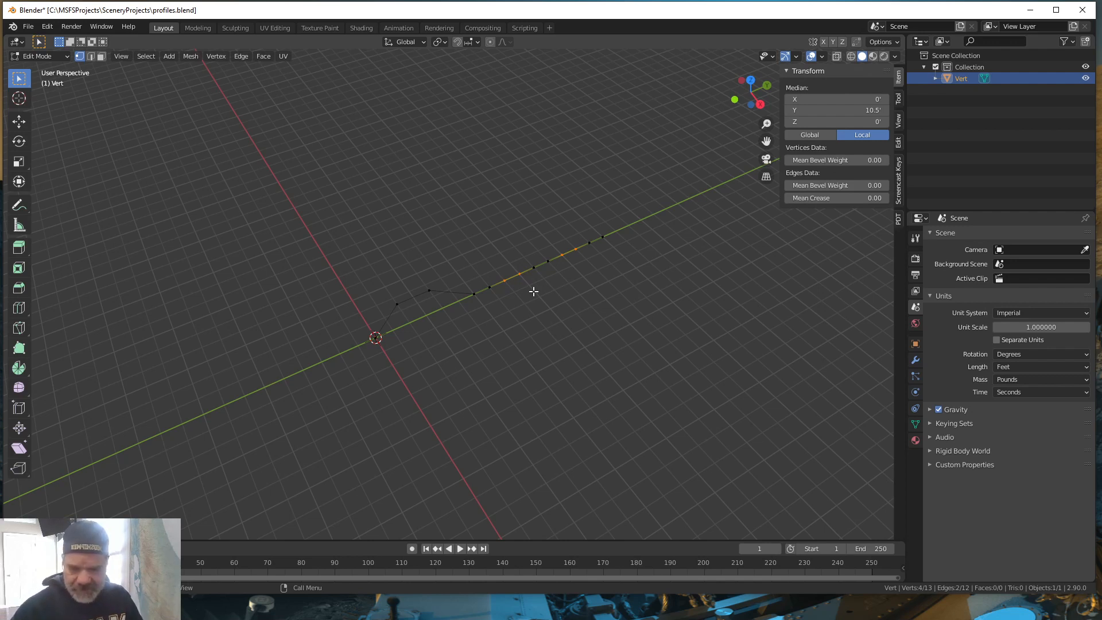
pyautogui.press('g')
pyautogui.press('x')
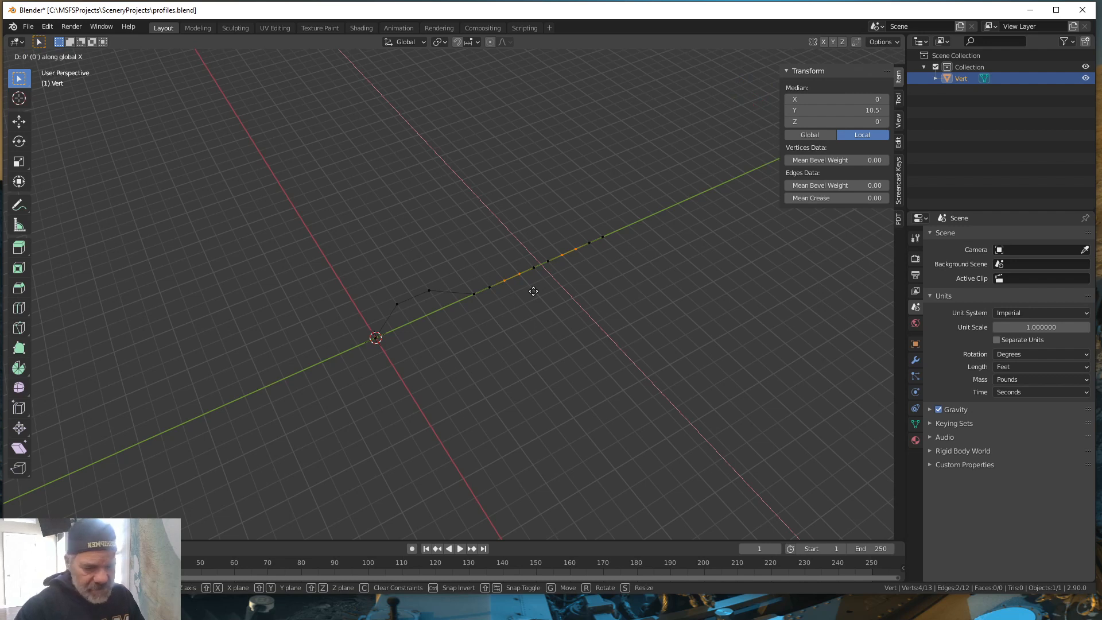
pyautogui.write('-.25')
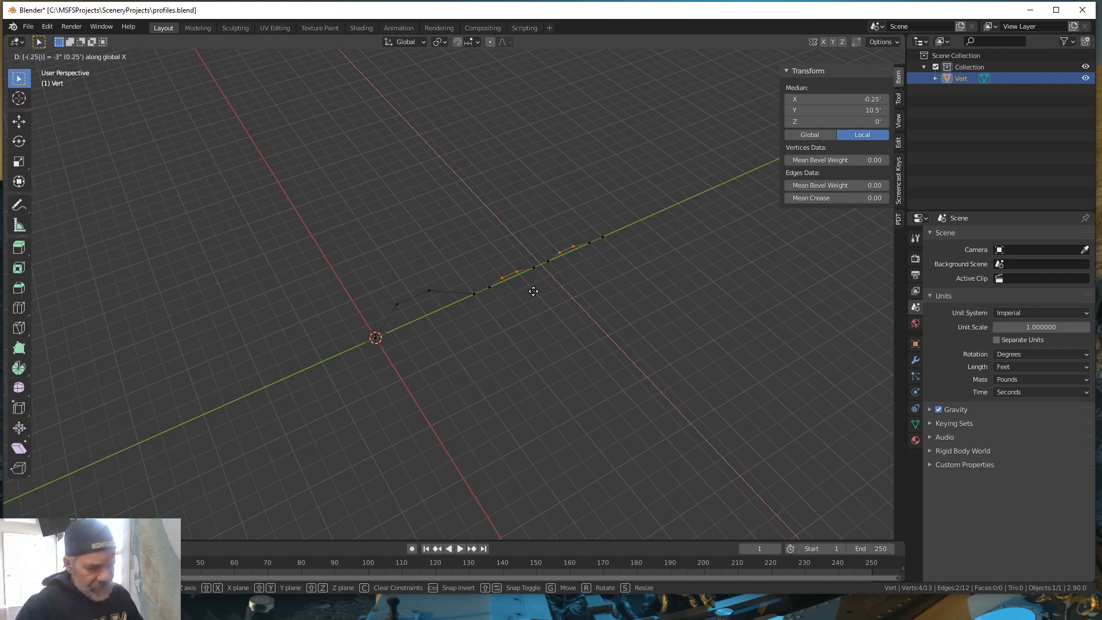
pyautogui.press('Return')
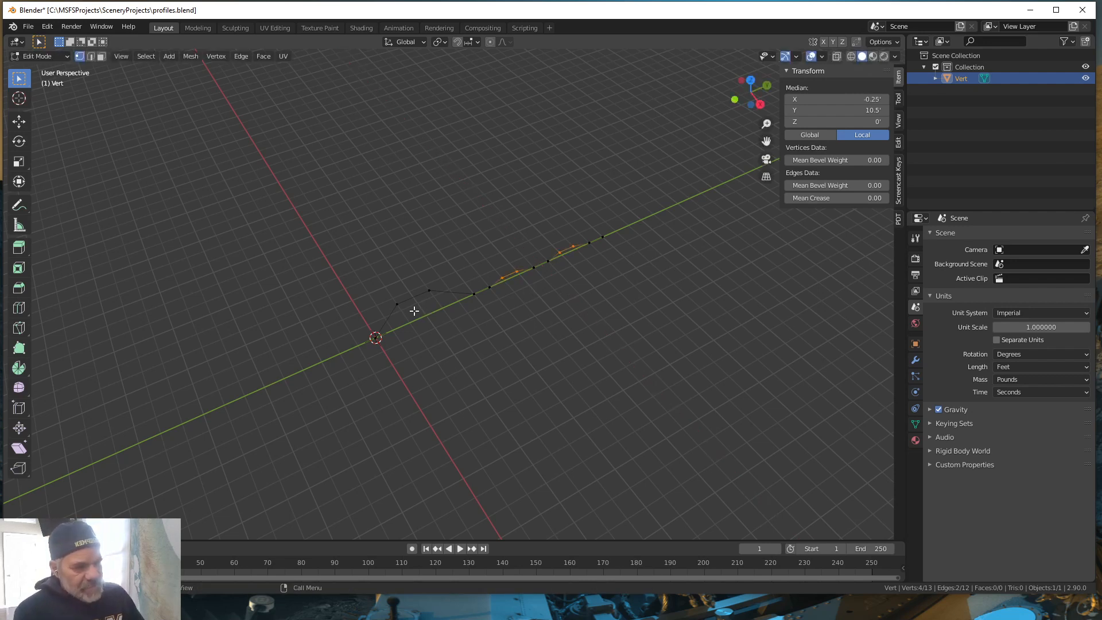
# Step: Select all vertices of the ribbed profile, from the origin to the far end vertex
pyautogui.click(539, 307)
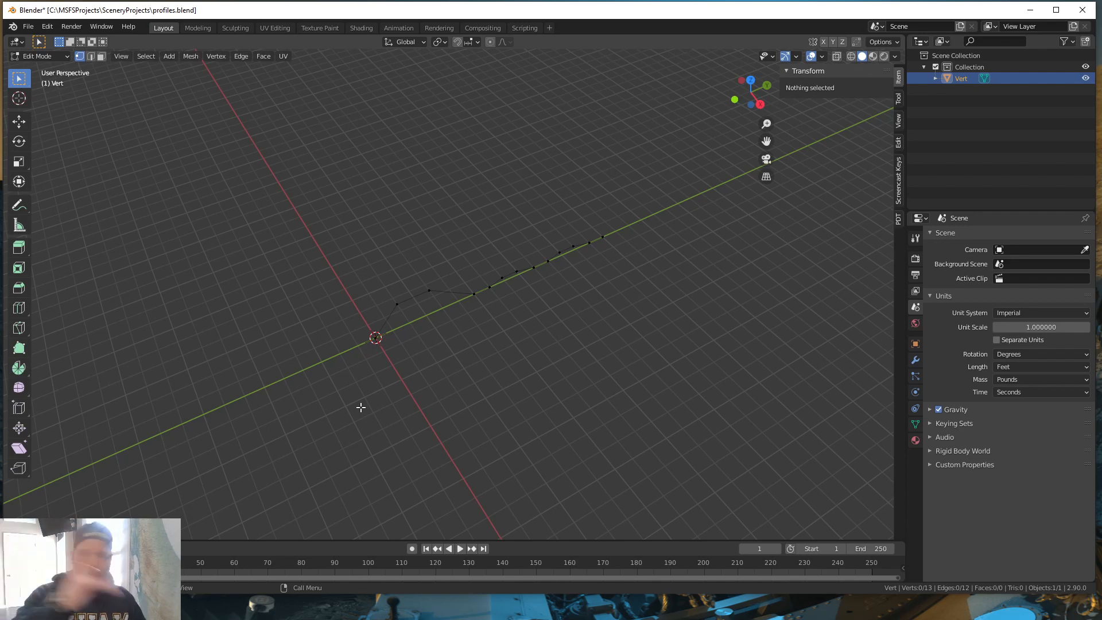
pyautogui.moveTo(347, 385); pyautogui.dragTo(689, 203)
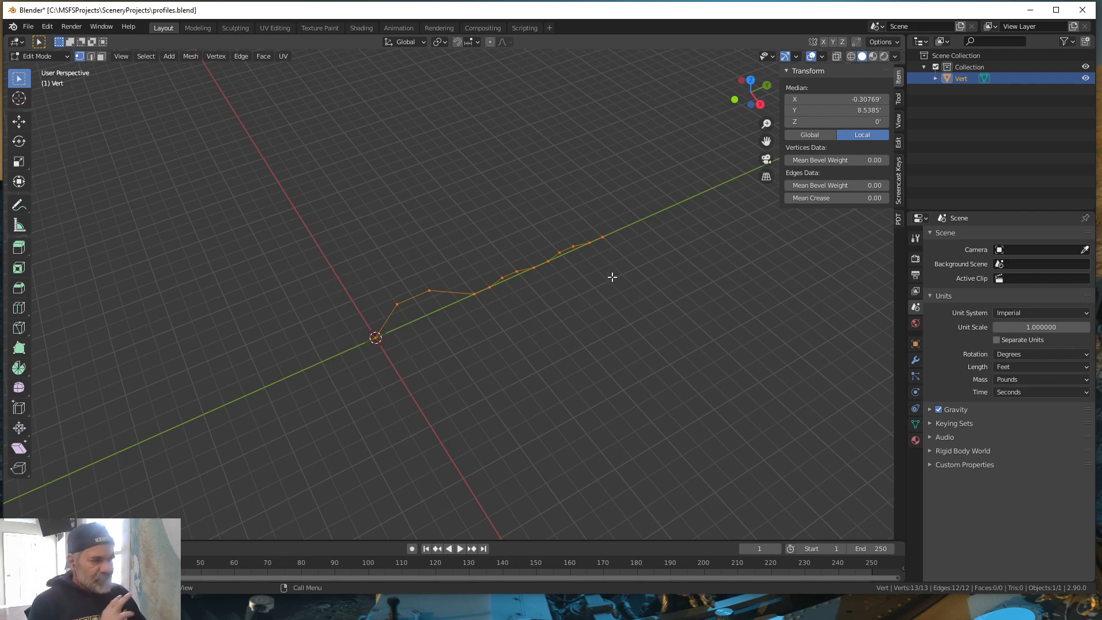
pyautogui.scroll(-1, 505, 350)
pyautogui.keyDown('shift'); pyautogui.moveTo(559, 348); pyautogui.dragTo(414, 404, button='middle'); pyautogui.keyUp('shift')
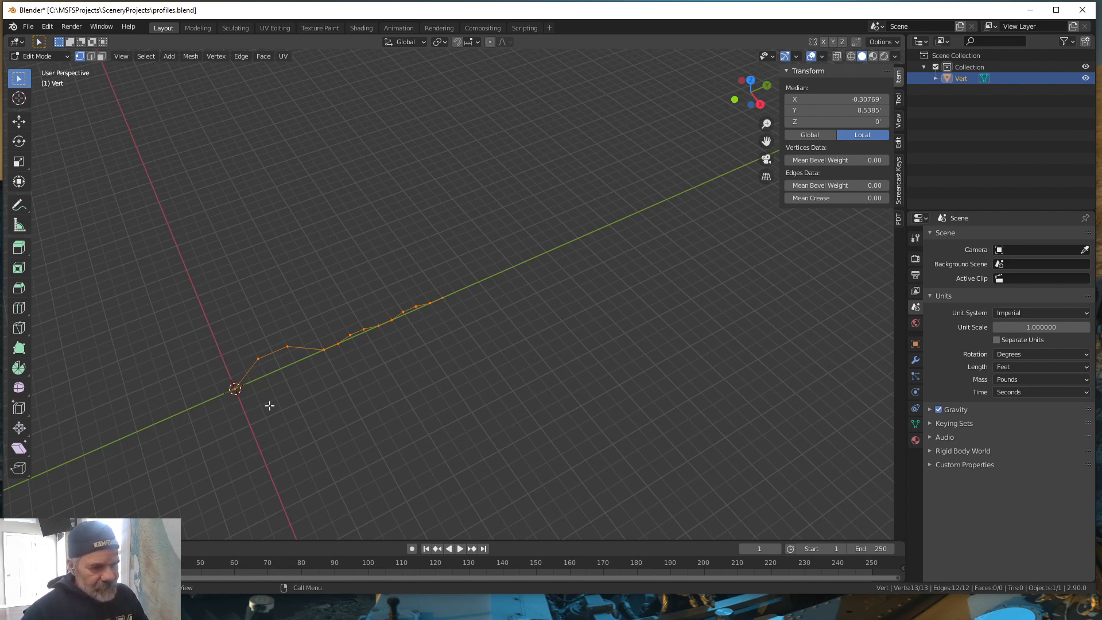
pyautogui.click(455, 292)
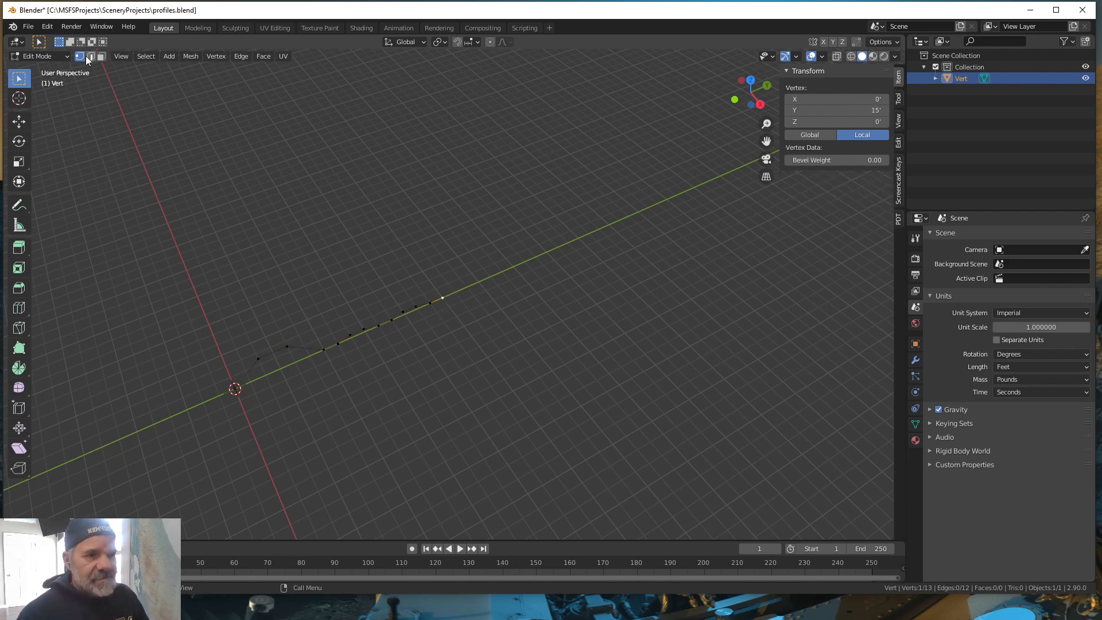
pyautogui.moveTo(214, 421); pyautogui.dragTo(489, 268)
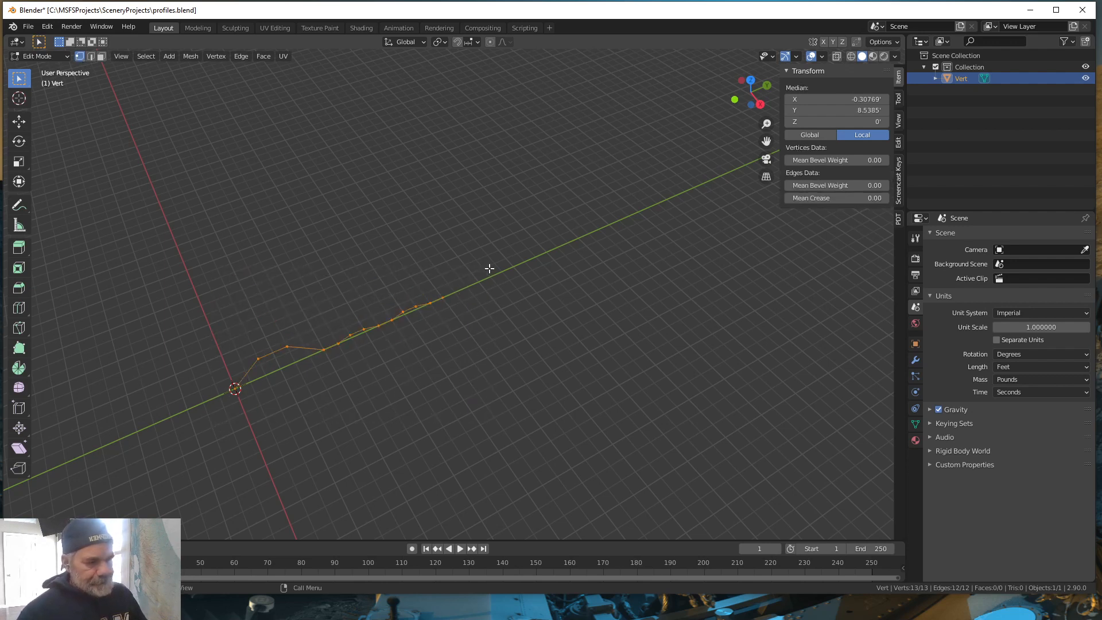
# Step: Set snapping to Vertex and snap with the Active element
pyautogui.click(477, 42)
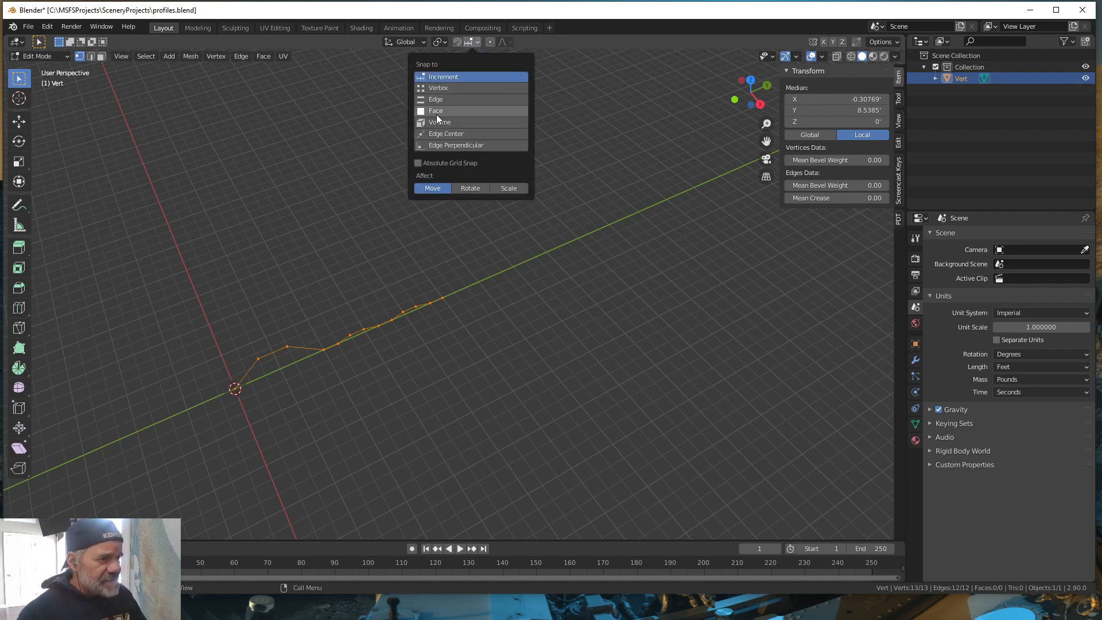
pyautogui.click(438, 88)
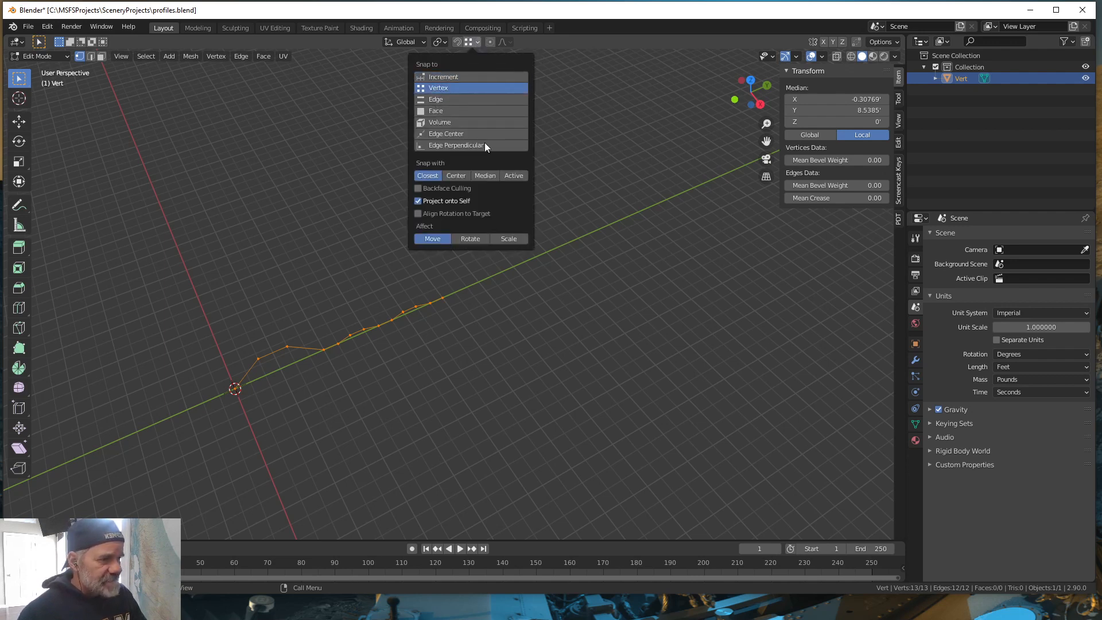
pyautogui.click(513, 176)
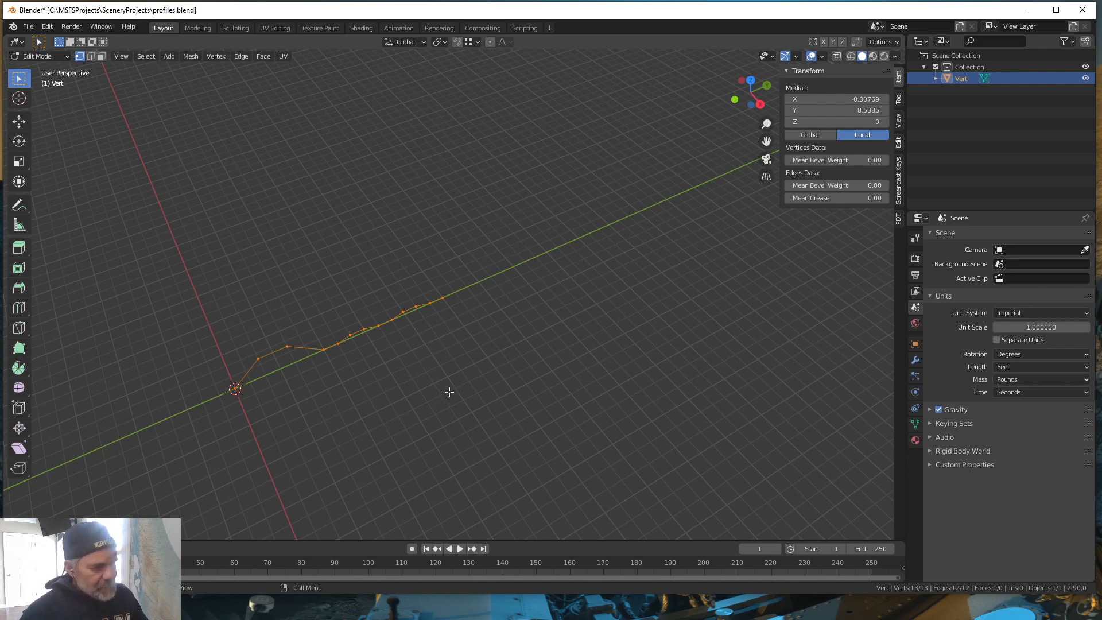
# Step: Duplicate the selected ribbed profile vertices in place
pyautogui.press('shift')
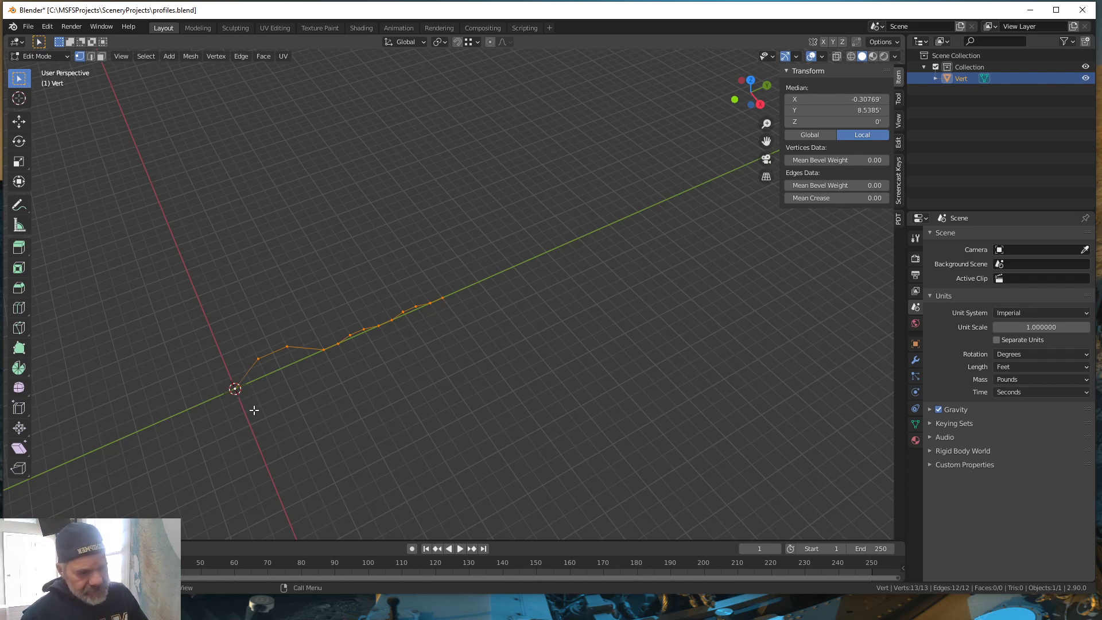
pyautogui.hotkey('shift', 'd')
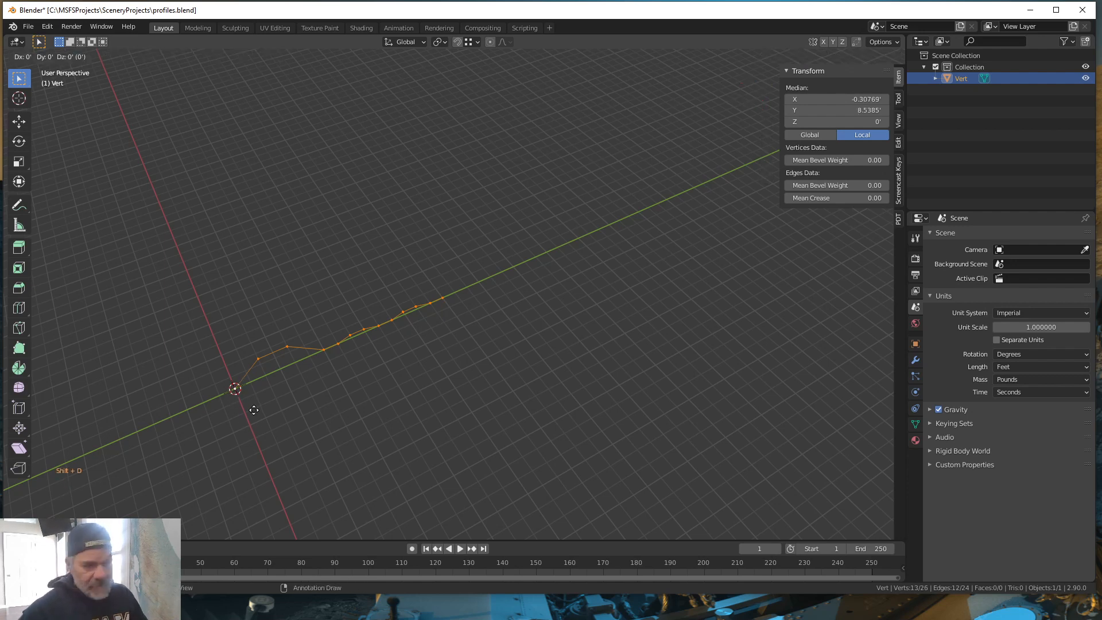
pyautogui.rightClick(254, 410)
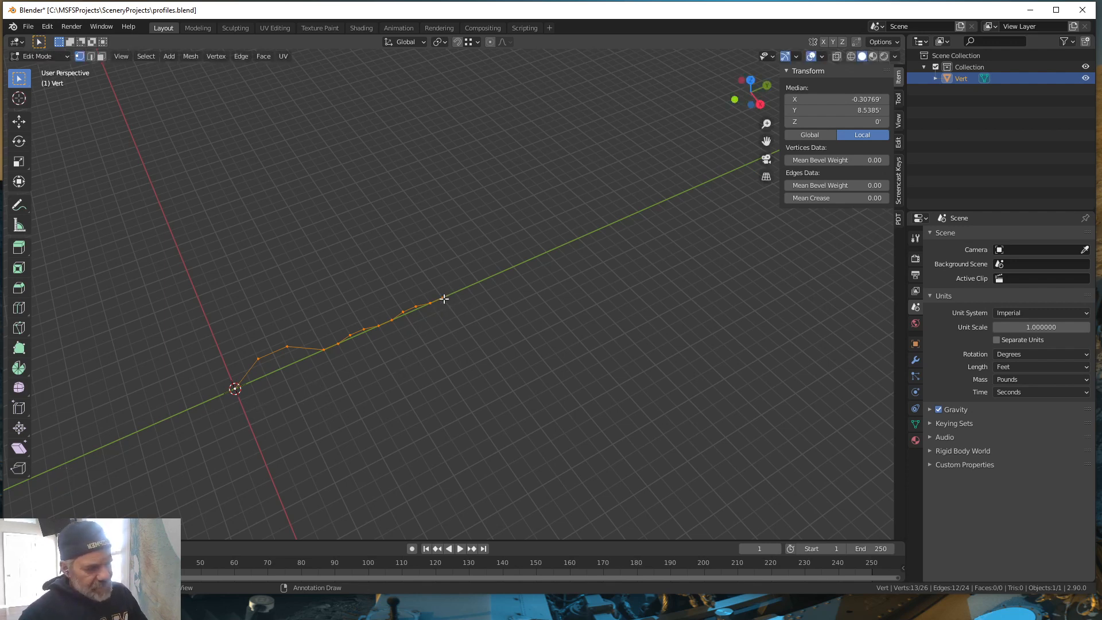
pyautogui.press('g')
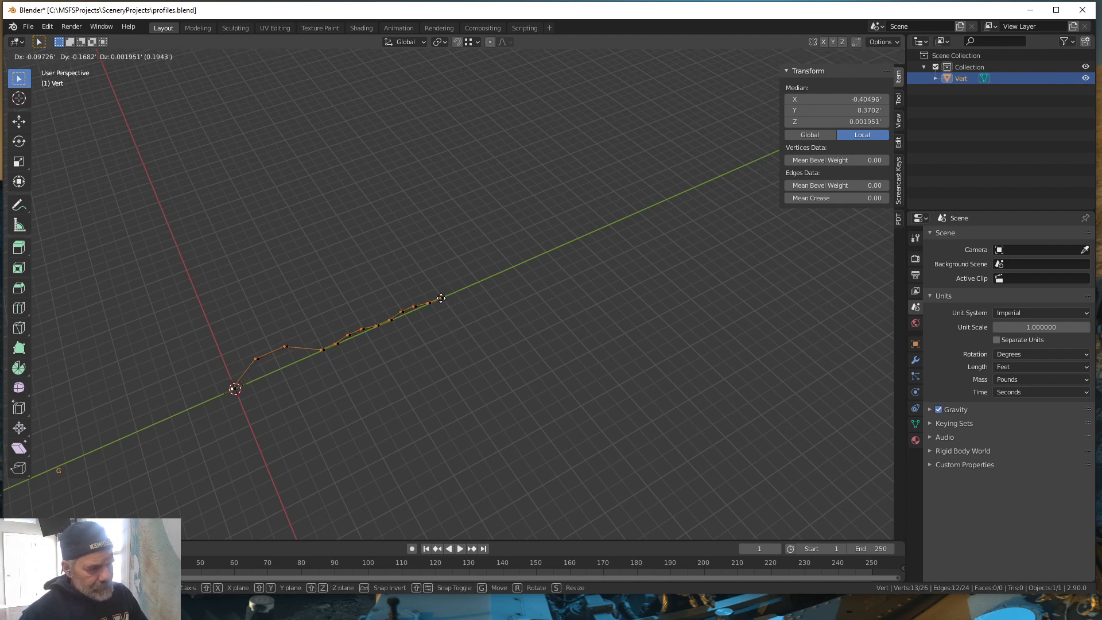
pyautogui.press('Escape')
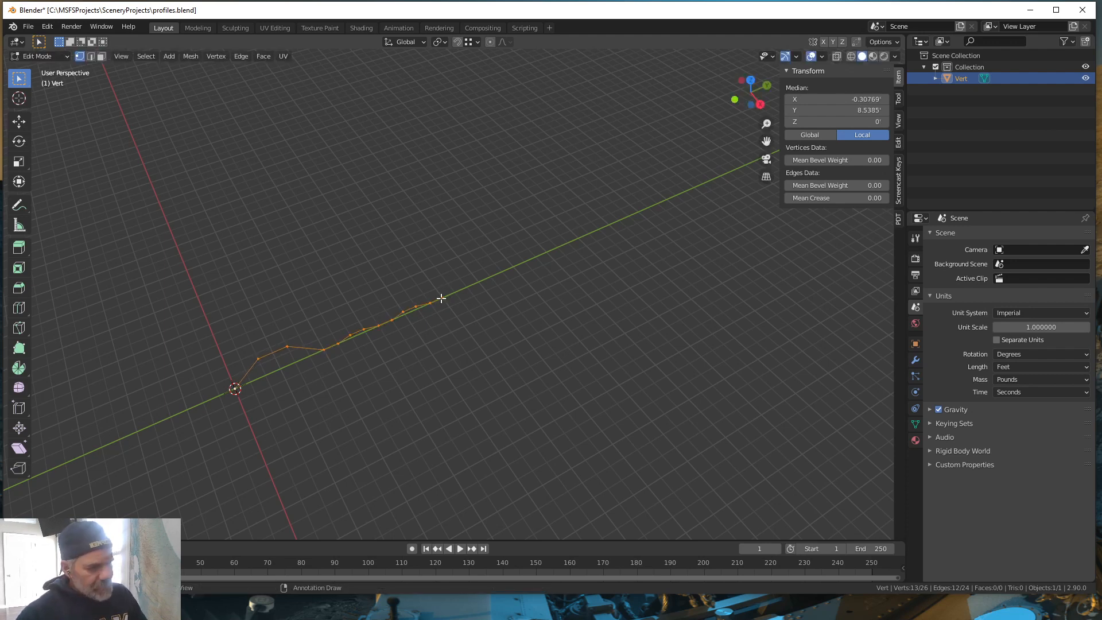
# Step: Turn on snapping for transforms
pyautogui.click(458, 42)
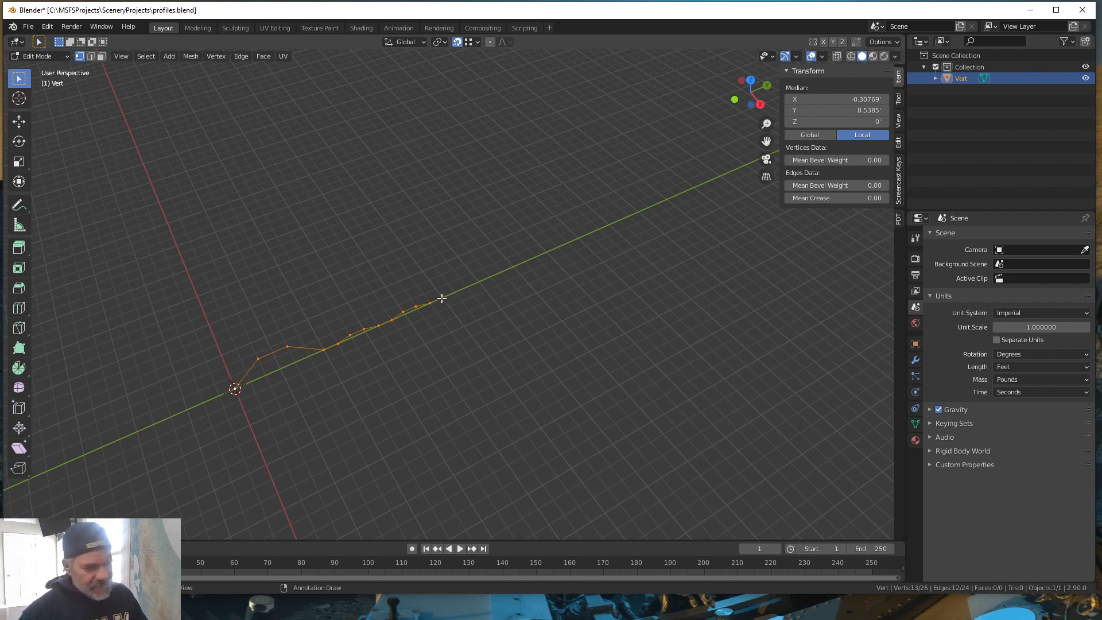
# Step: Snap the duplicate 15' along Y onto the first section's end vertex, and add a third section another 15' along the same way
pyautogui.press('g')
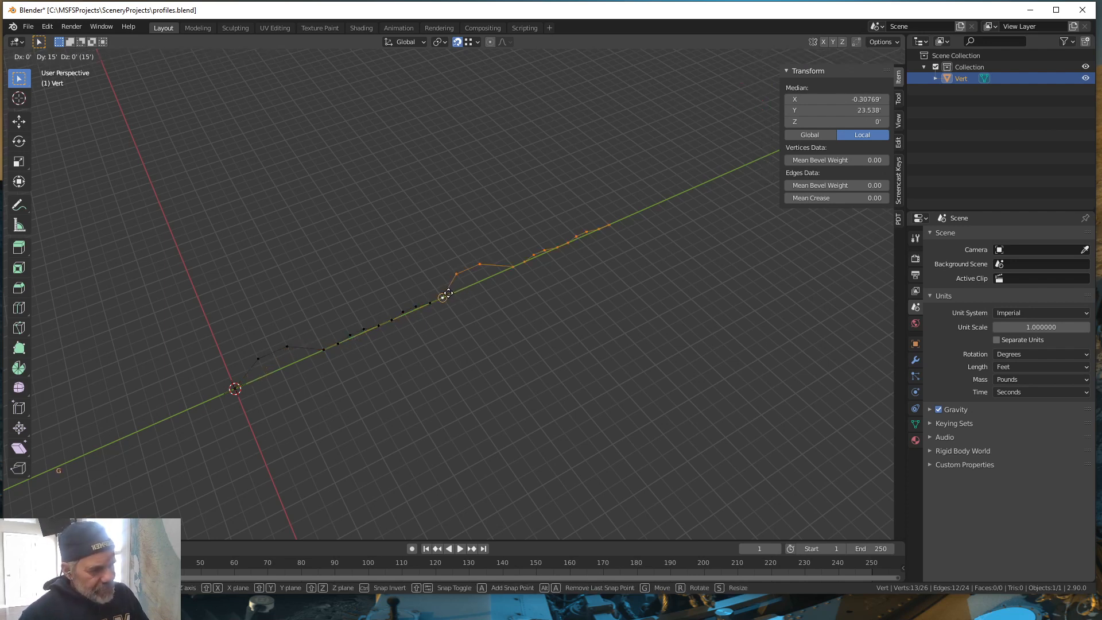
pyautogui.click(448, 293)
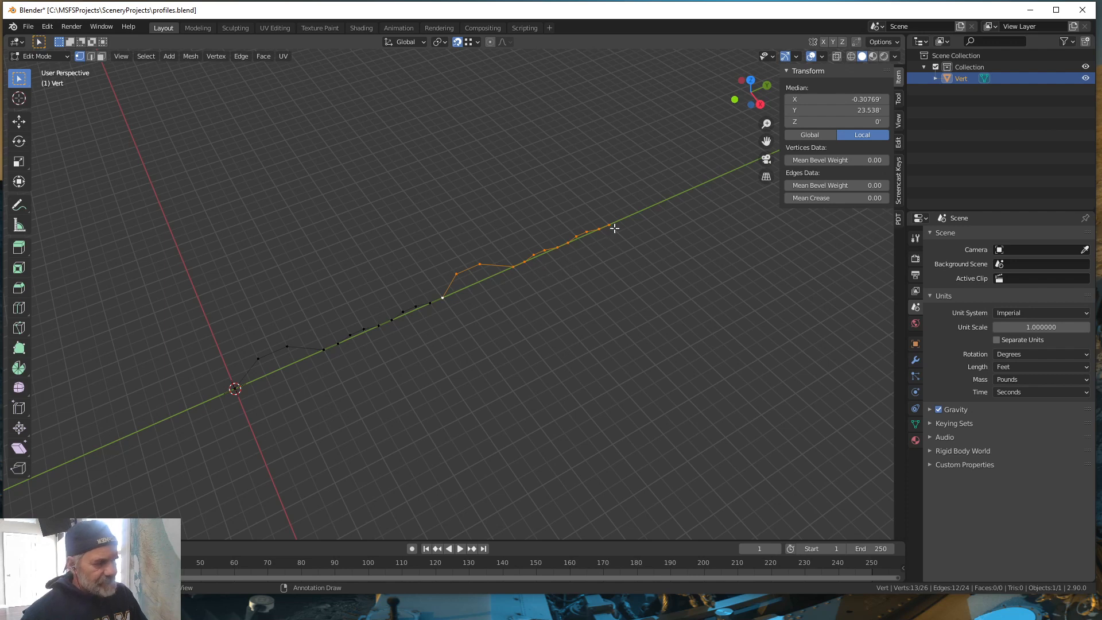
pyautogui.hotkey('shift', 'd')
pyautogui.rightClick(468, 287)
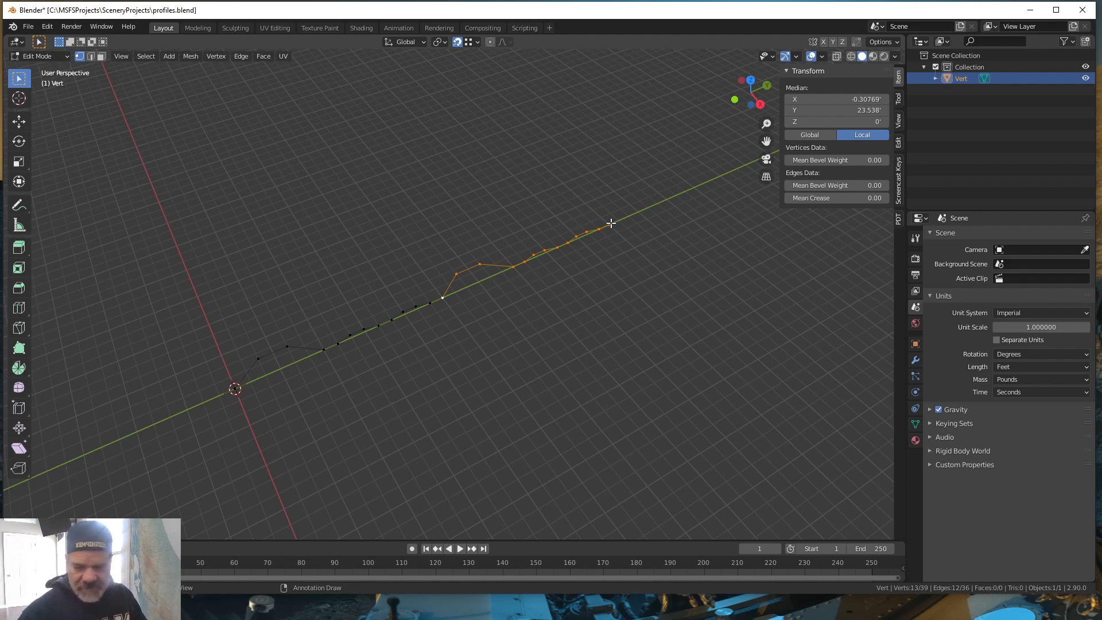
pyautogui.press('g')
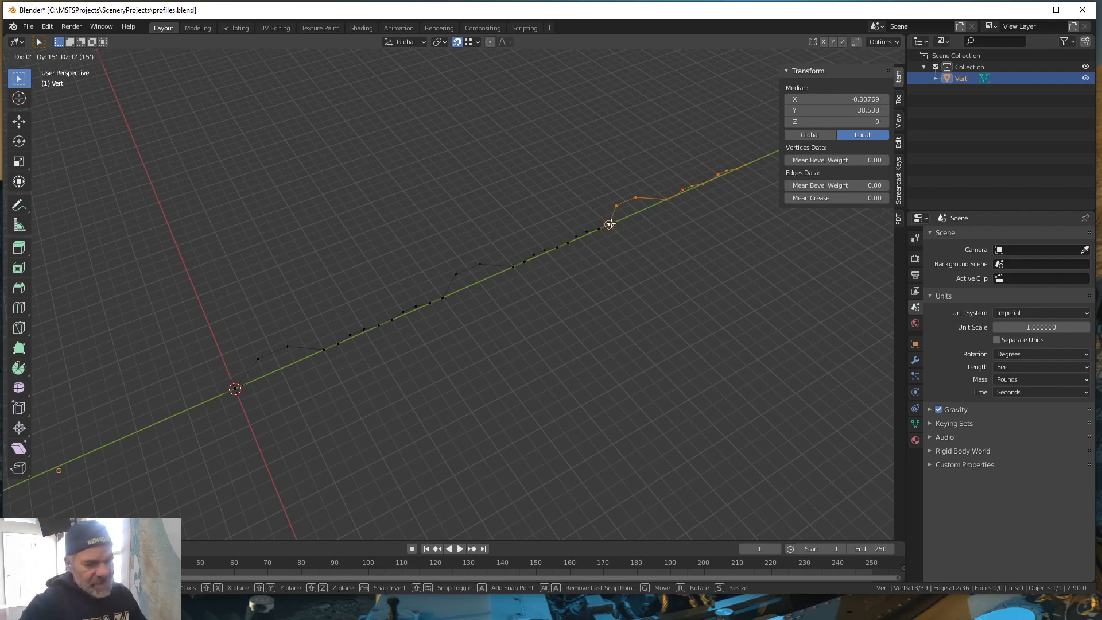
pyautogui.click(610, 225)
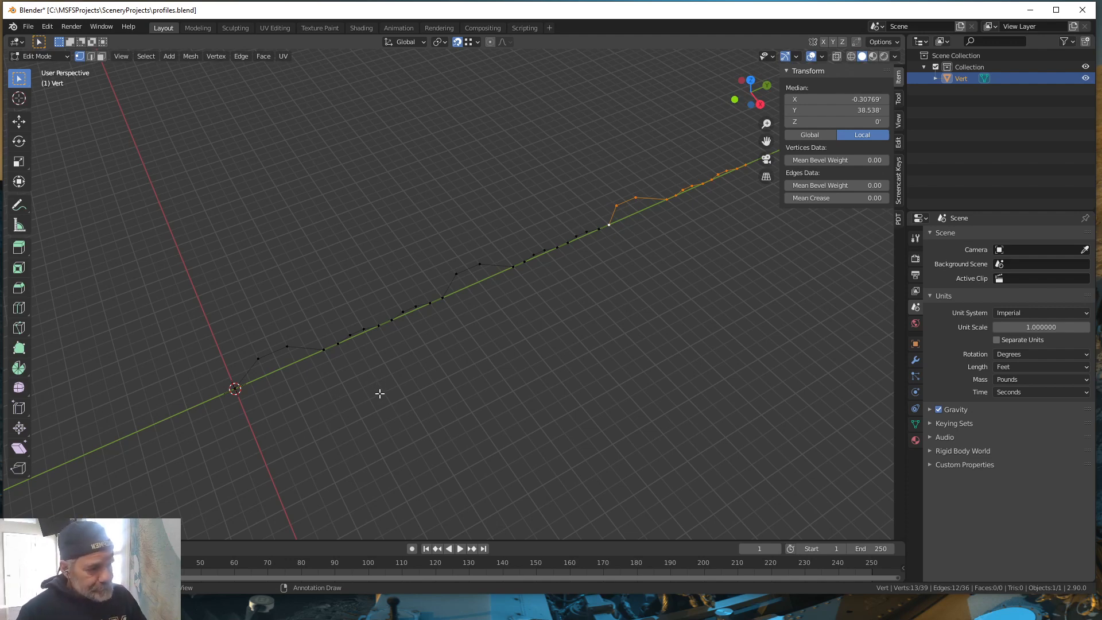
# Step: Select the edges of the three profile sections and extrude them about 17' upward along Z
pyautogui.scroll(-2, 381, 394)
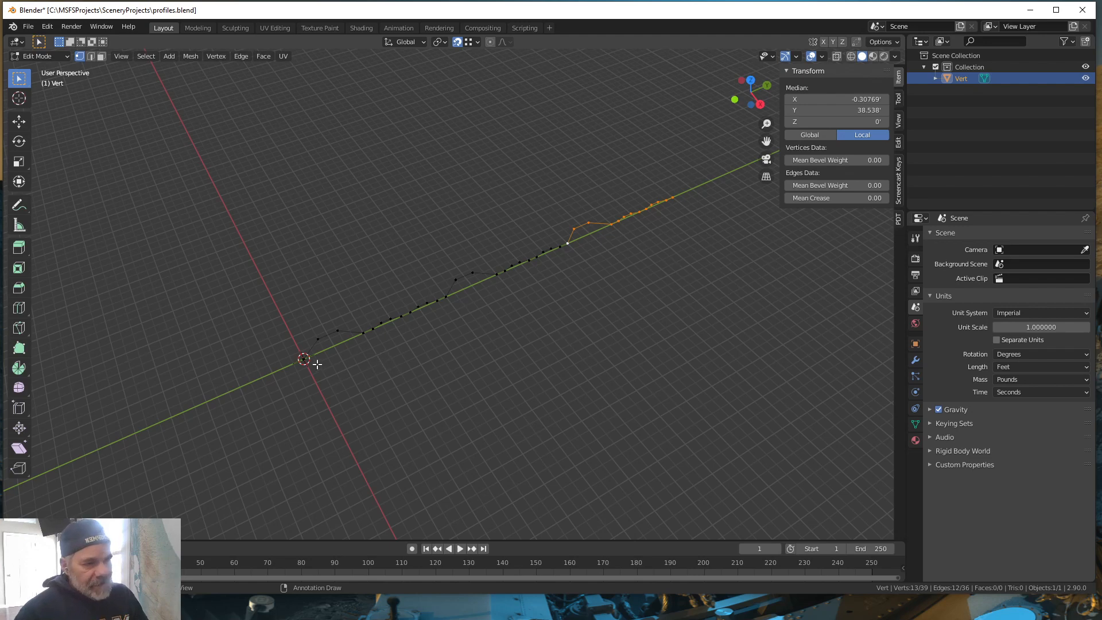
pyautogui.keyDown('shift'); pyautogui.moveTo(497, 360); pyautogui.dragTo(455, 374, button='middle'); pyautogui.keyUp('shift')
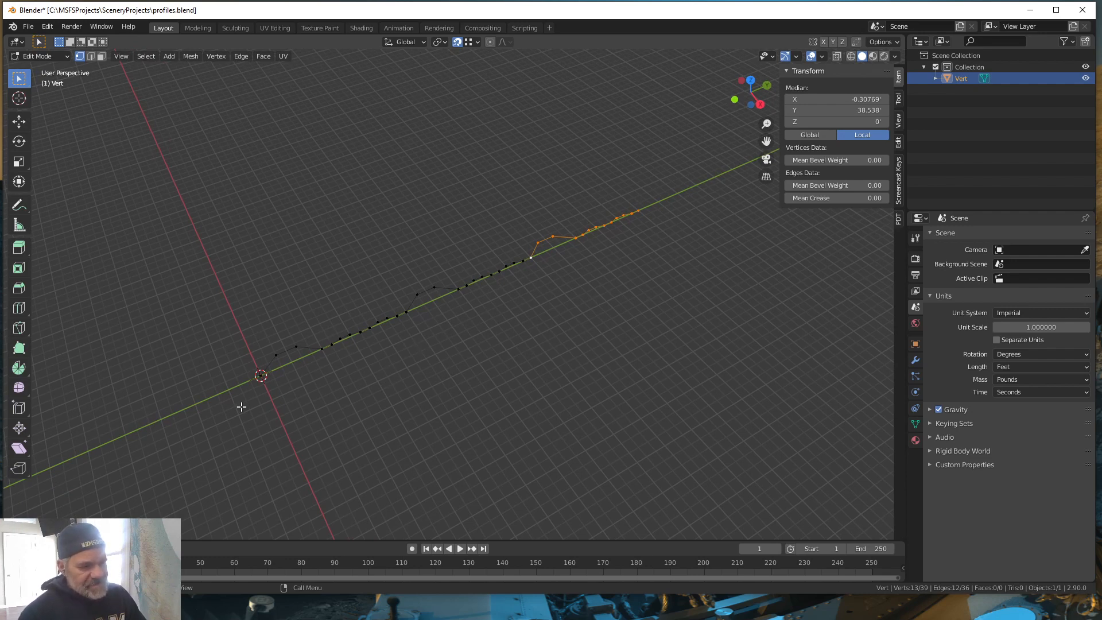
pyautogui.moveTo(241, 407); pyautogui.dragTo(718, 184)
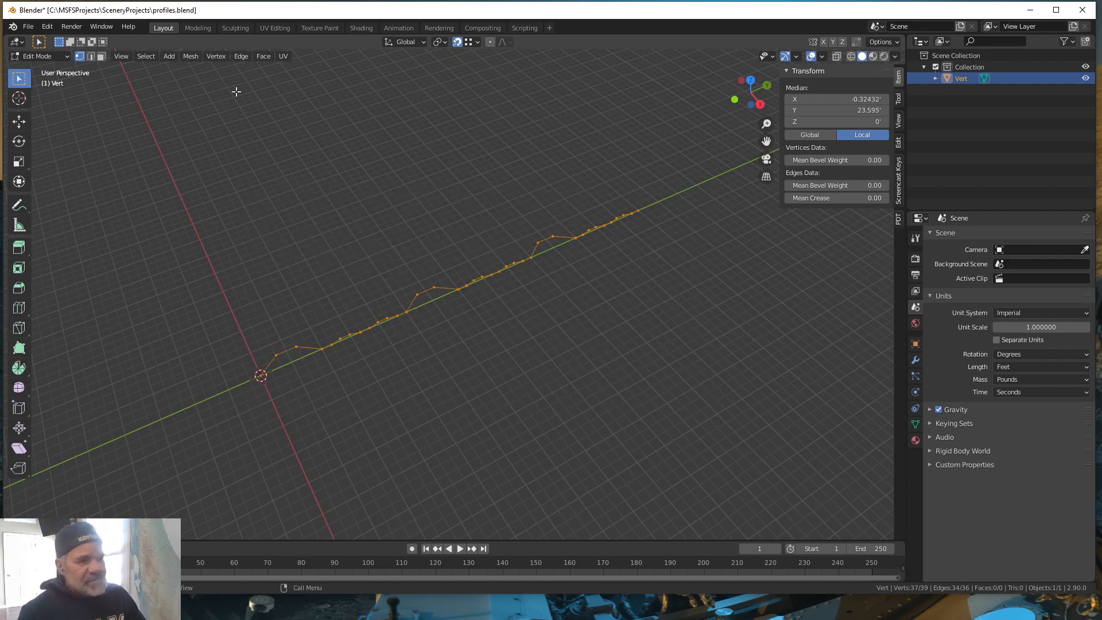
pyautogui.click(91, 57)
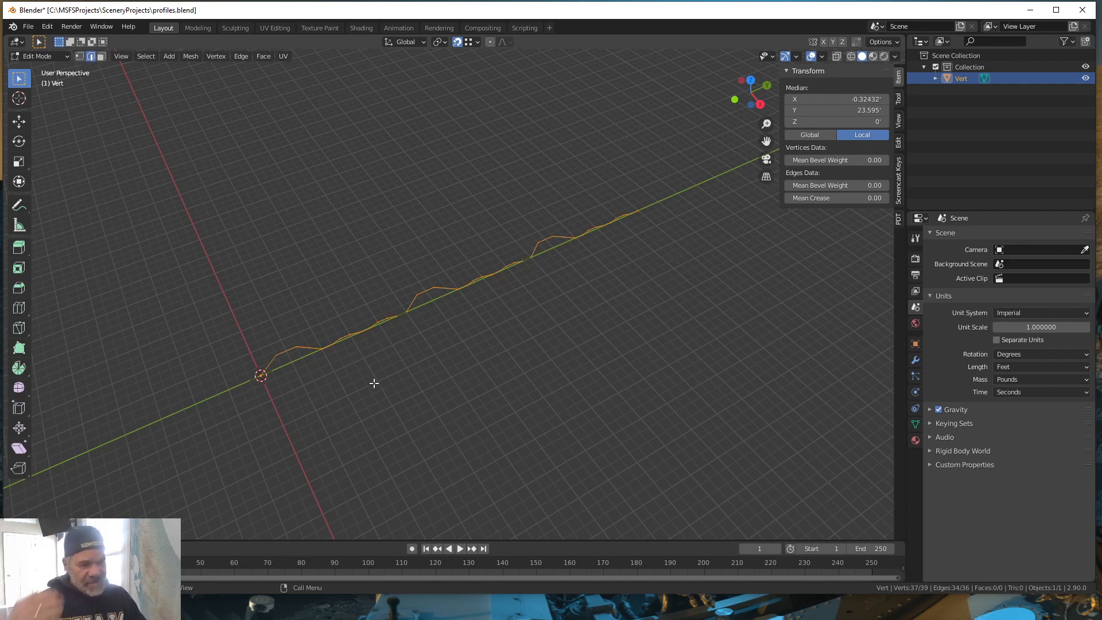
pyautogui.press('e')
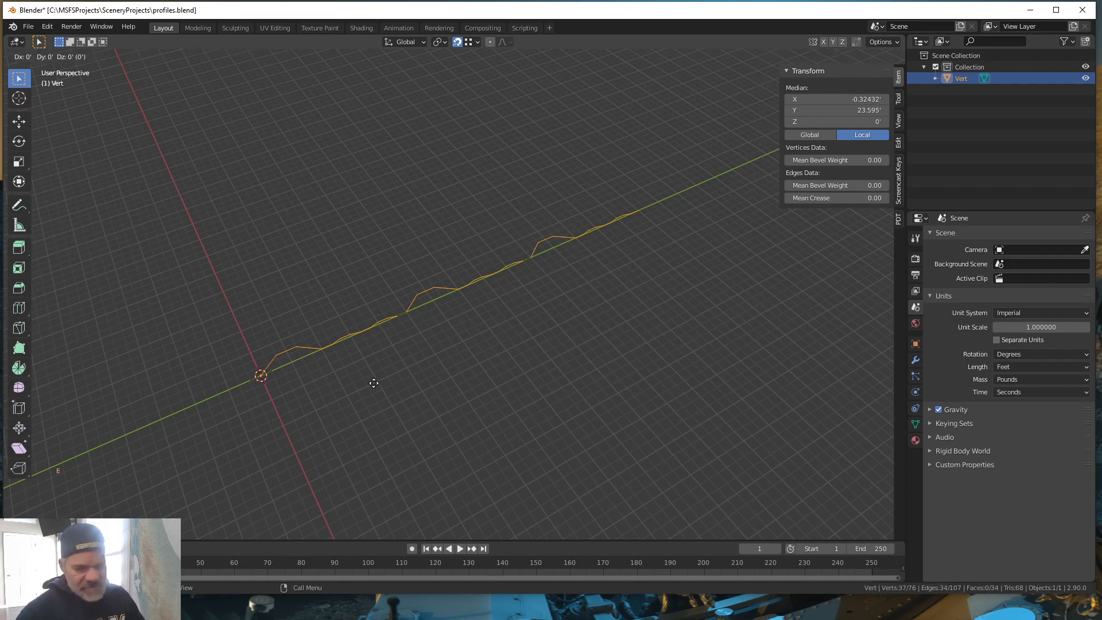
pyautogui.press('z')
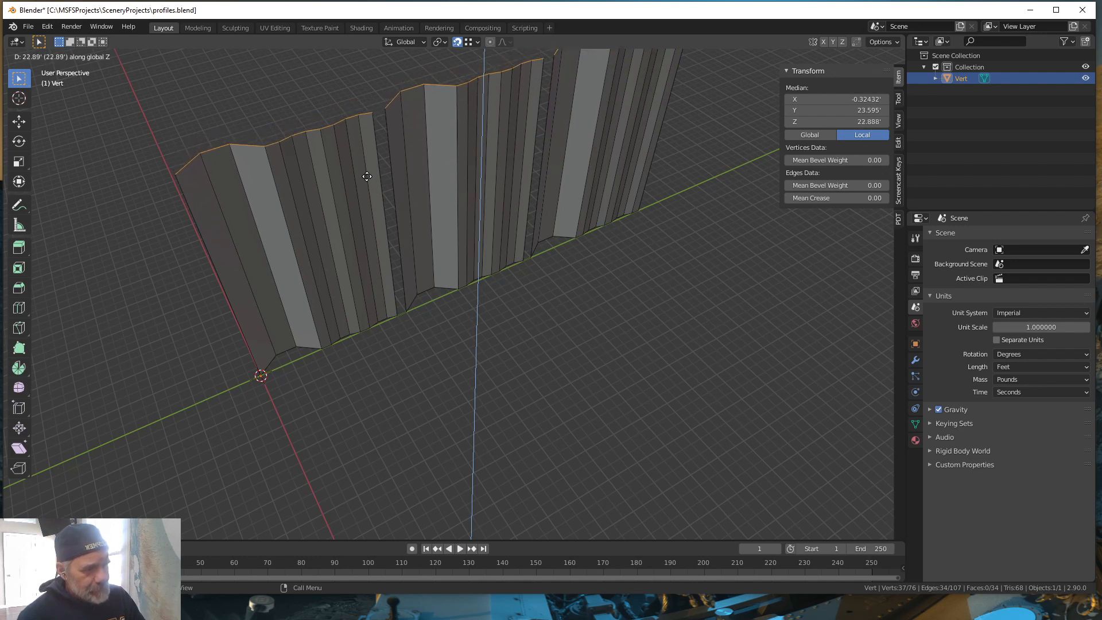
pyautogui.click(395, 245)
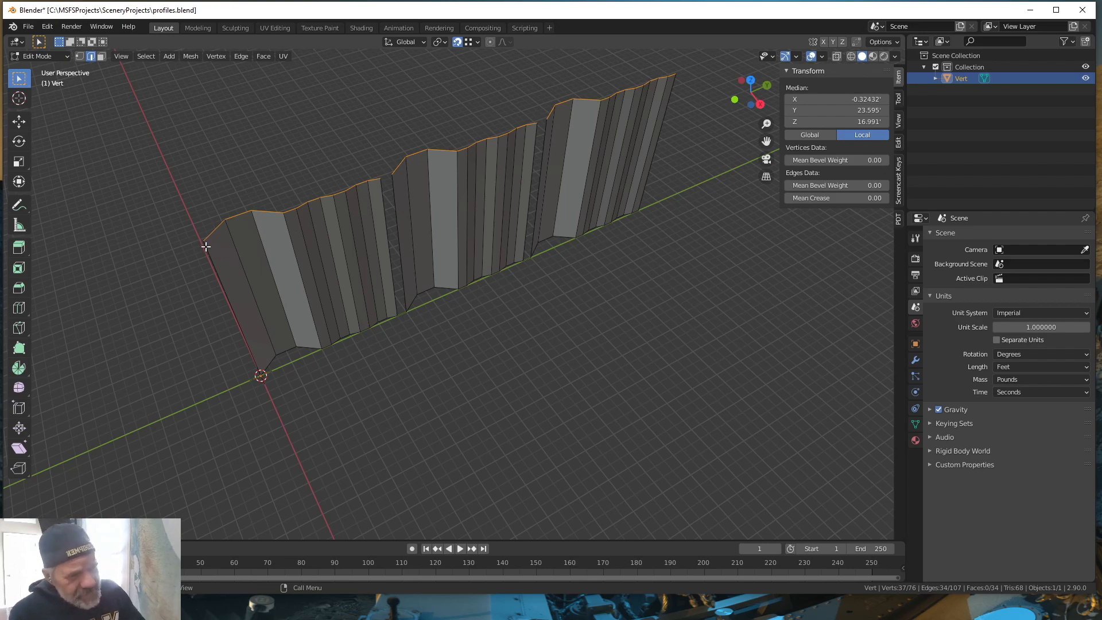
pyautogui.moveTo(300, 337); pyautogui.dragTo(288, 319, button='middle')
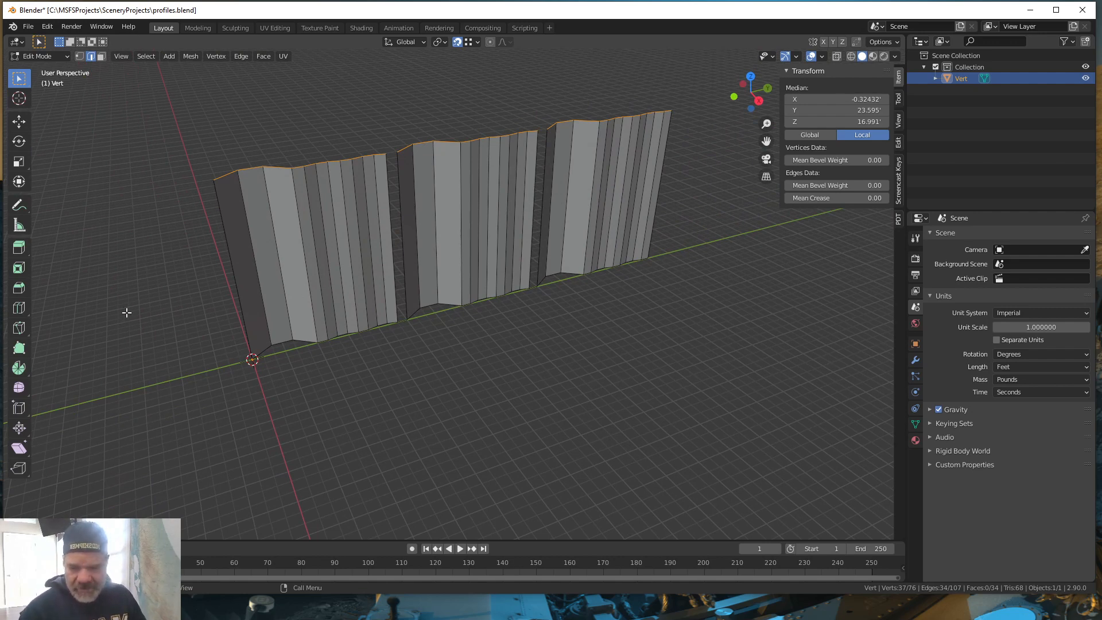
pyautogui.press('ctrl')
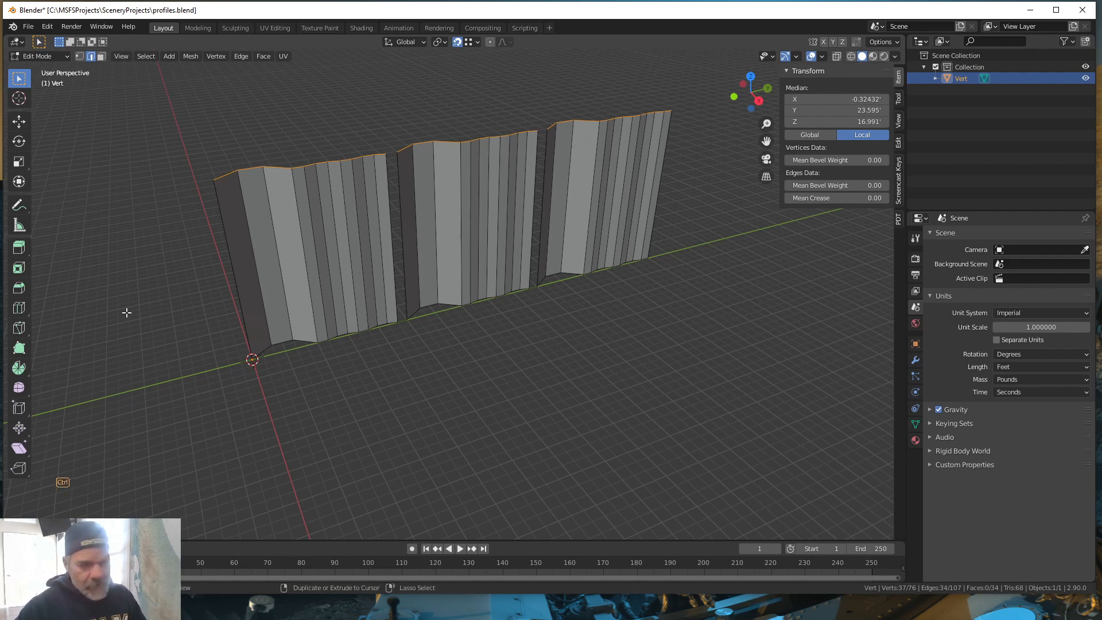
pyautogui.hotkey('ctrl', 'r')
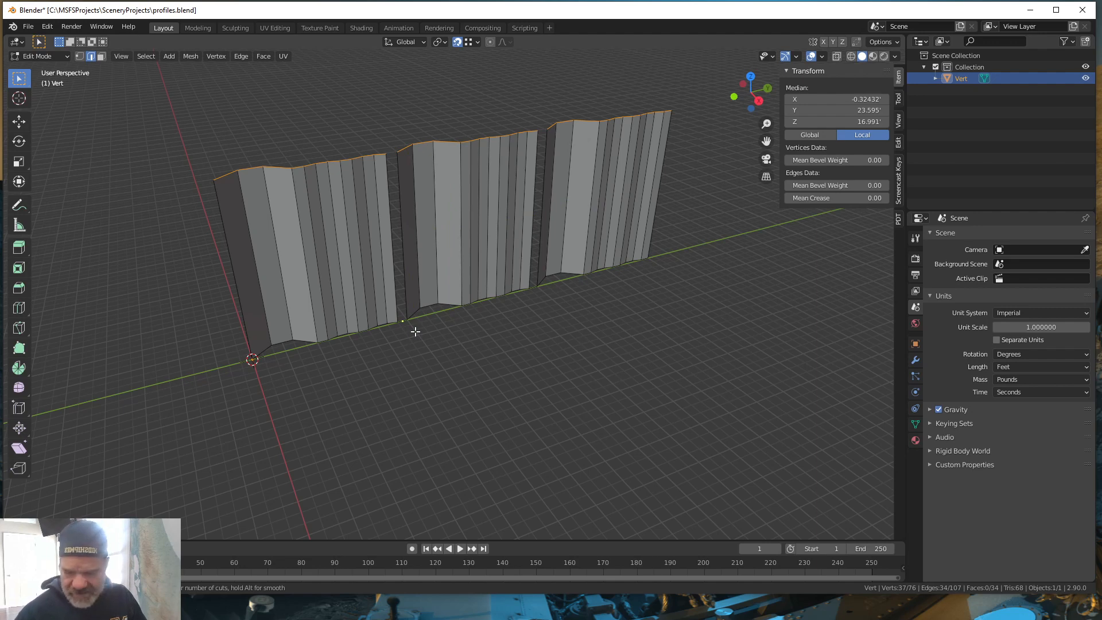
pyautogui.press('ctrl')
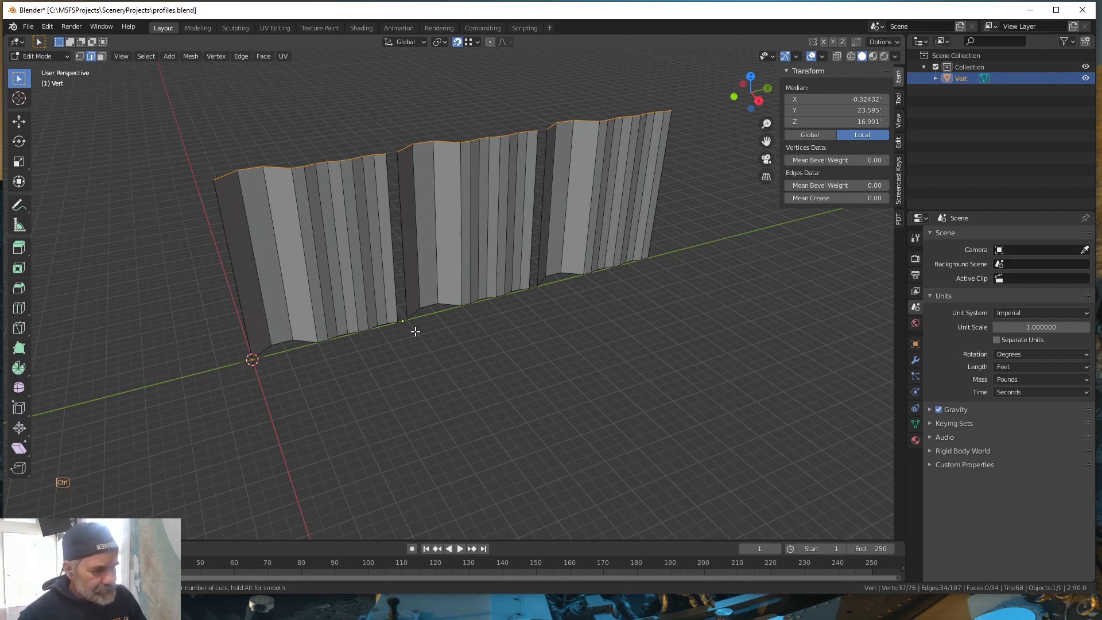
pyautogui.press('Escape')
# Step: Undo the extrusion and both profile duplications, going back to the single section in vertex select mode
pyautogui.hotkey('ctrl', 'z')
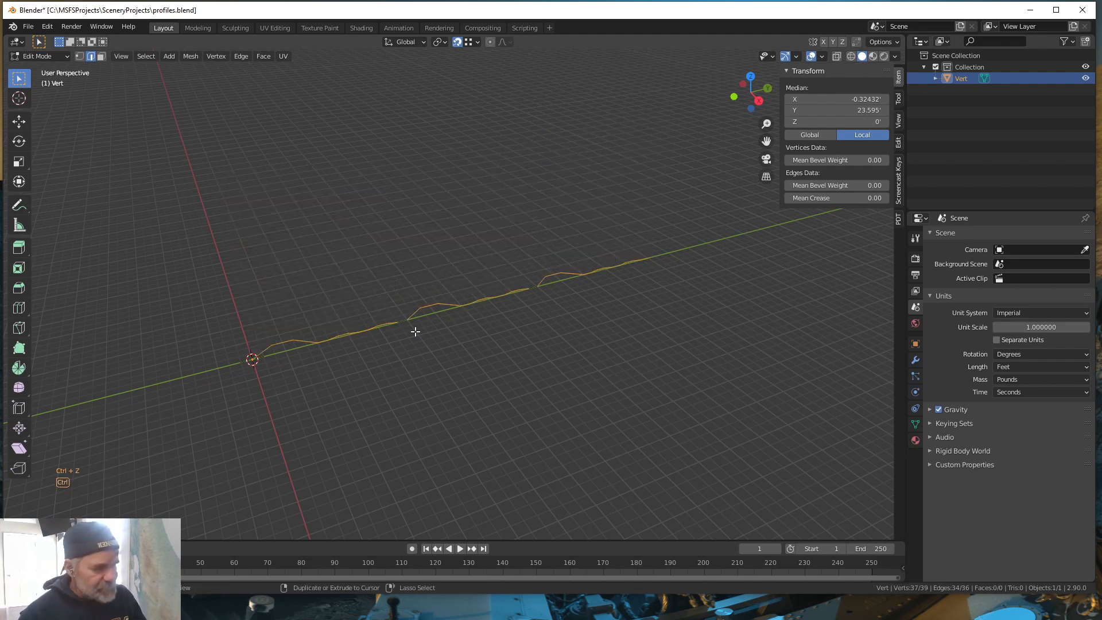
pyautogui.press('1')
pyautogui.moveTo(413, 327); pyautogui.dragTo(431, 414, button='middle')
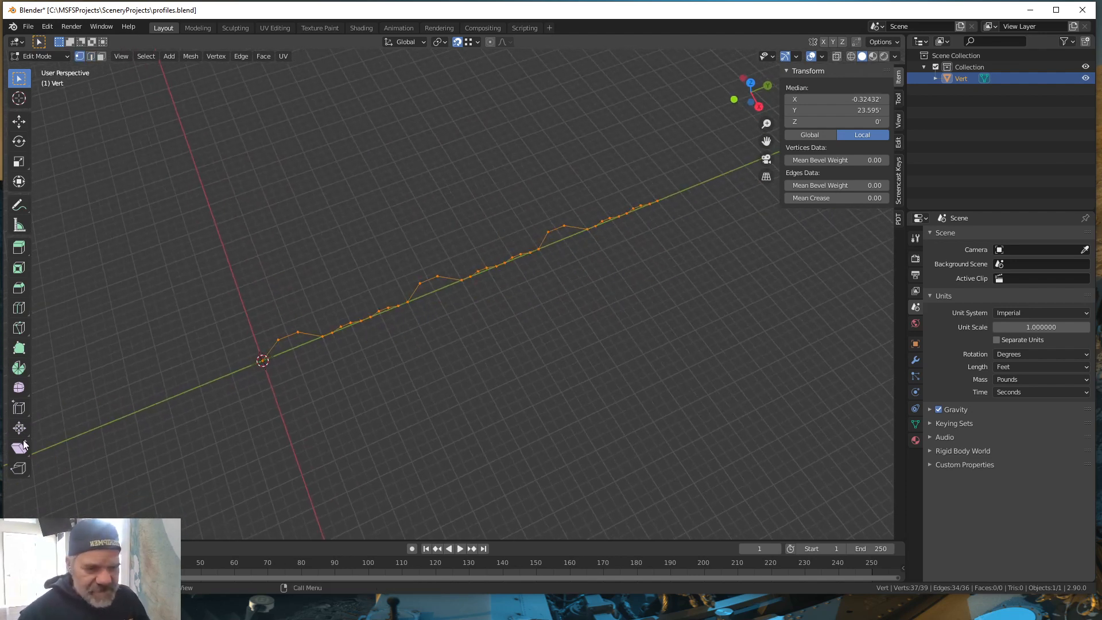
pyautogui.hotkey('ctrl', 'z')
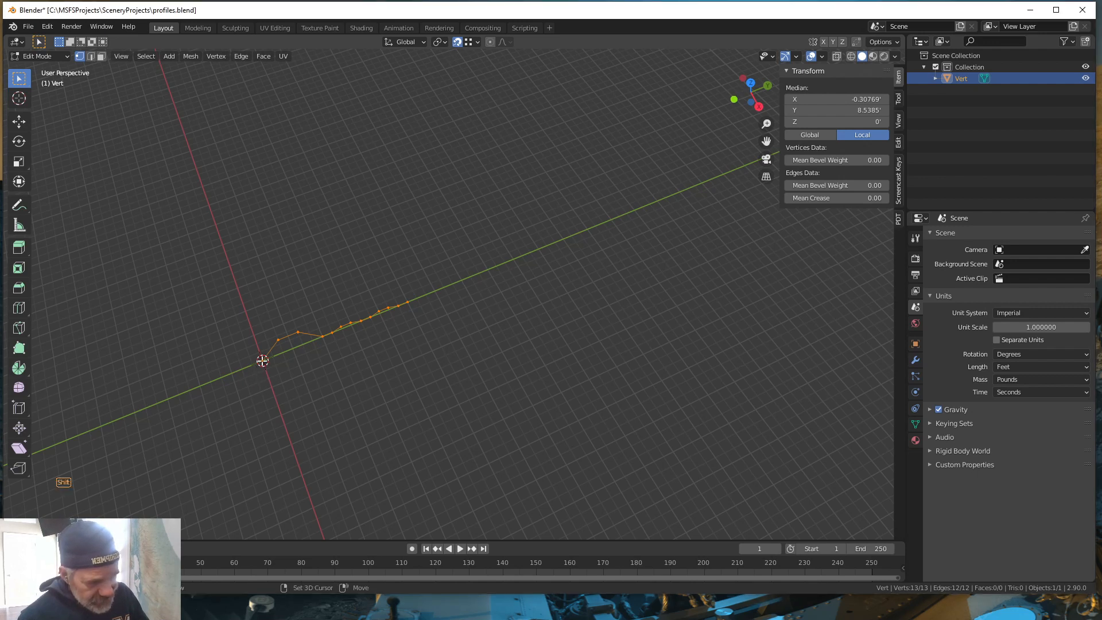
# Step: Make the origin vertex active and duplicate the selected profile 15' along Y, snapping it onto the section's end vertex
pyautogui.keyDown('shift'); pyautogui.click(262, 360); pyautogui.keyUp('shift')
pyautogui.keyDown('shift'); pyautogui.click(263, 361); pyautogui.keyUp('shift')
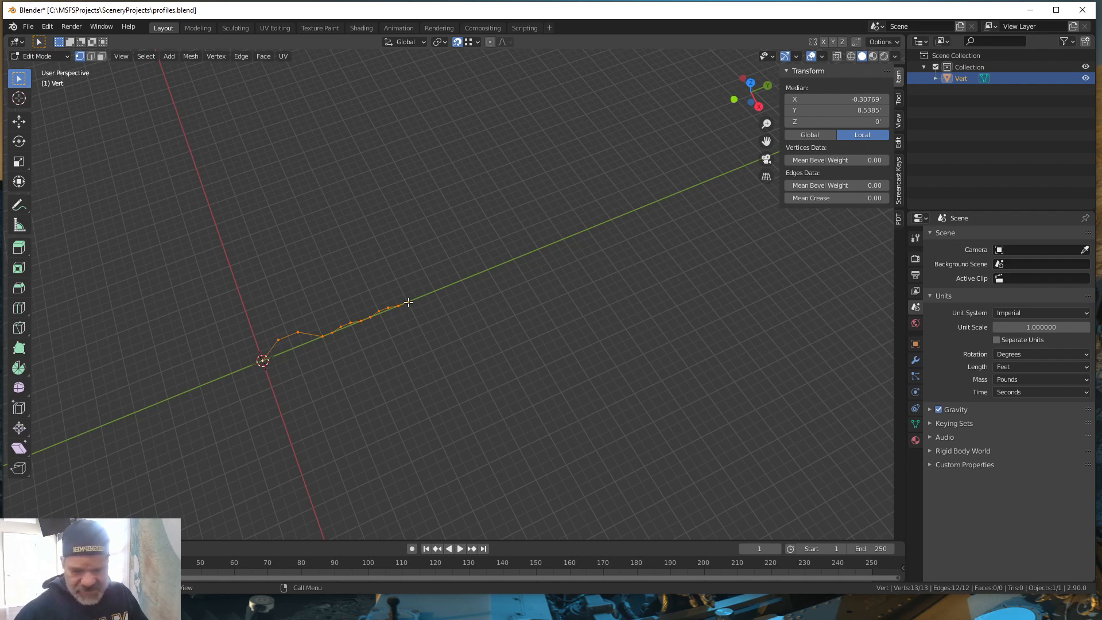
pyautogui.press('g')
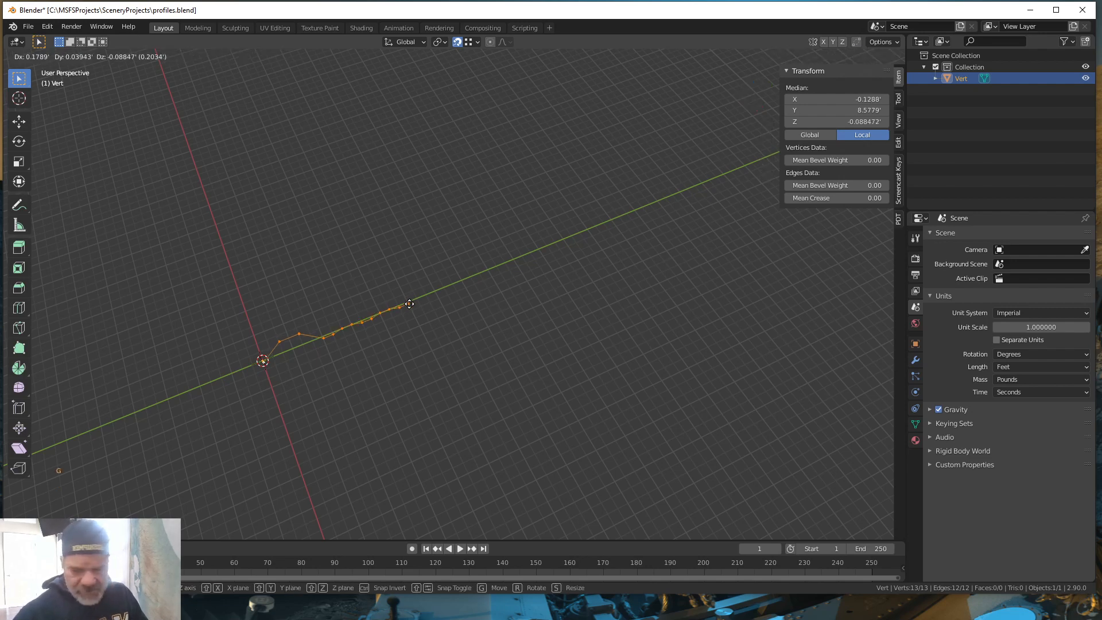
pyautogui.rightClick(410, 304)
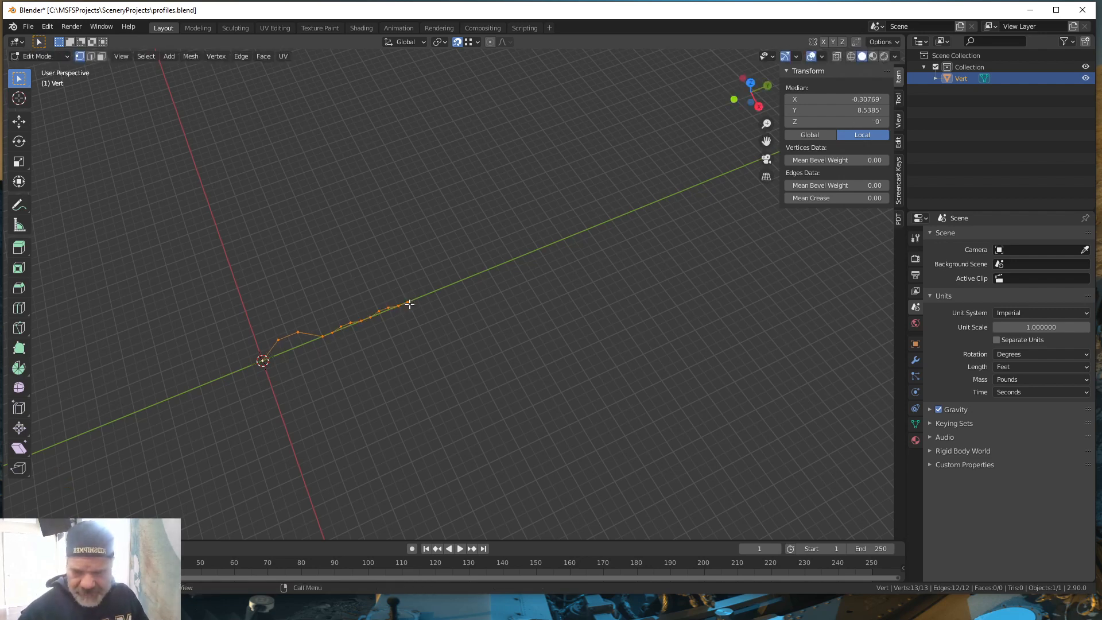
pyautogui.press('shift')
pyautogui.hotkey('shift', 'd')
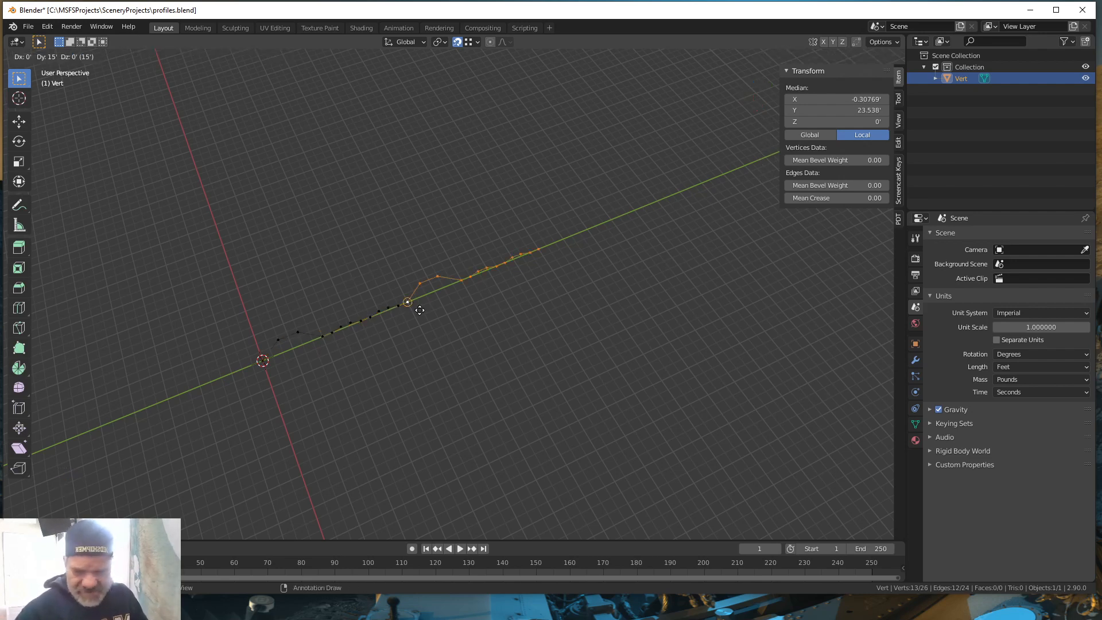
pyautogui.click(420, 310)
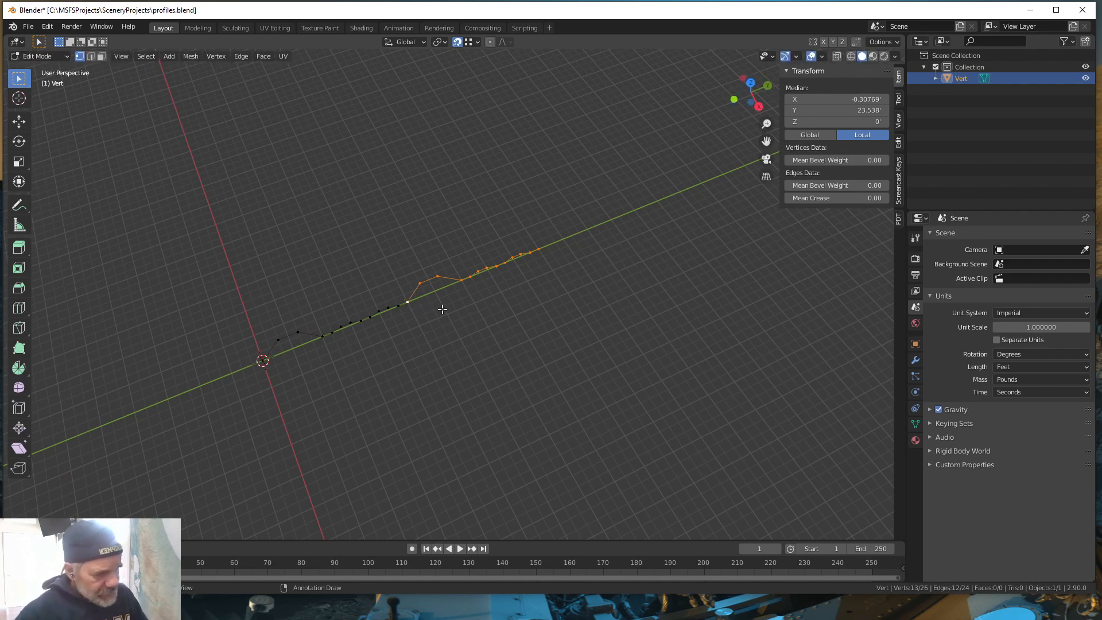
# Step: Switch to edge select mode and select the first section's last edge, just before the junction with the duplicate
pyautogui.scroll(5, 421, 315)
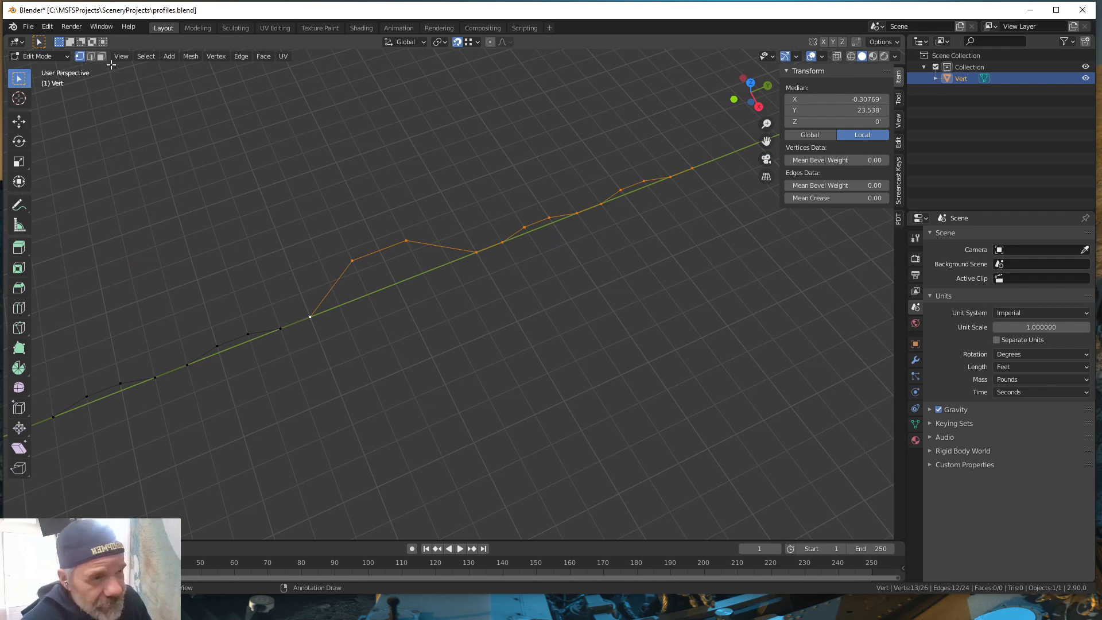
pyautogui.click(91, 56)
pyautogui.click(289, 323)
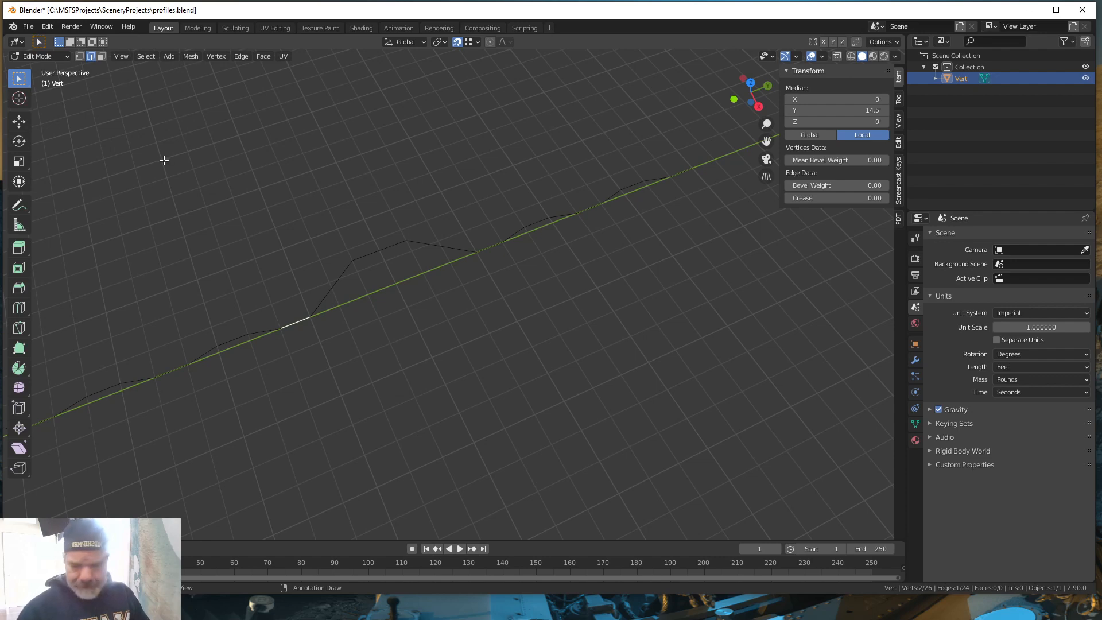
# Step: Select all edges of both profile sections and extrude them about 21.5' upward along Z
pyautogui.scroll(-5, 379, 352)
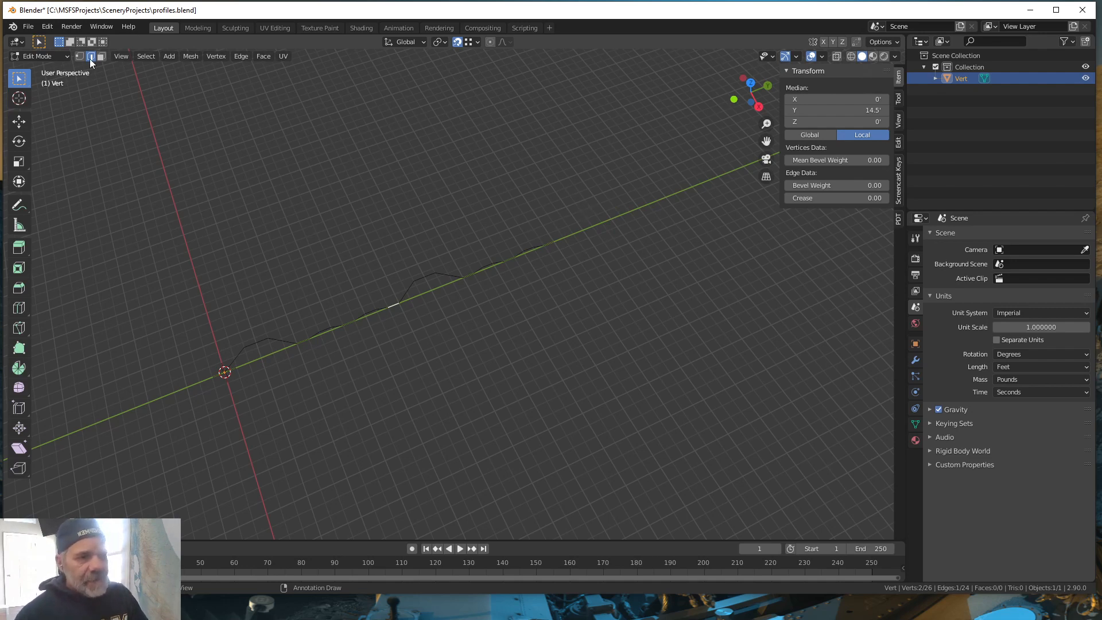
pyautogui.moveTo(194, 401); pyautogui.dragTo(625, 198)
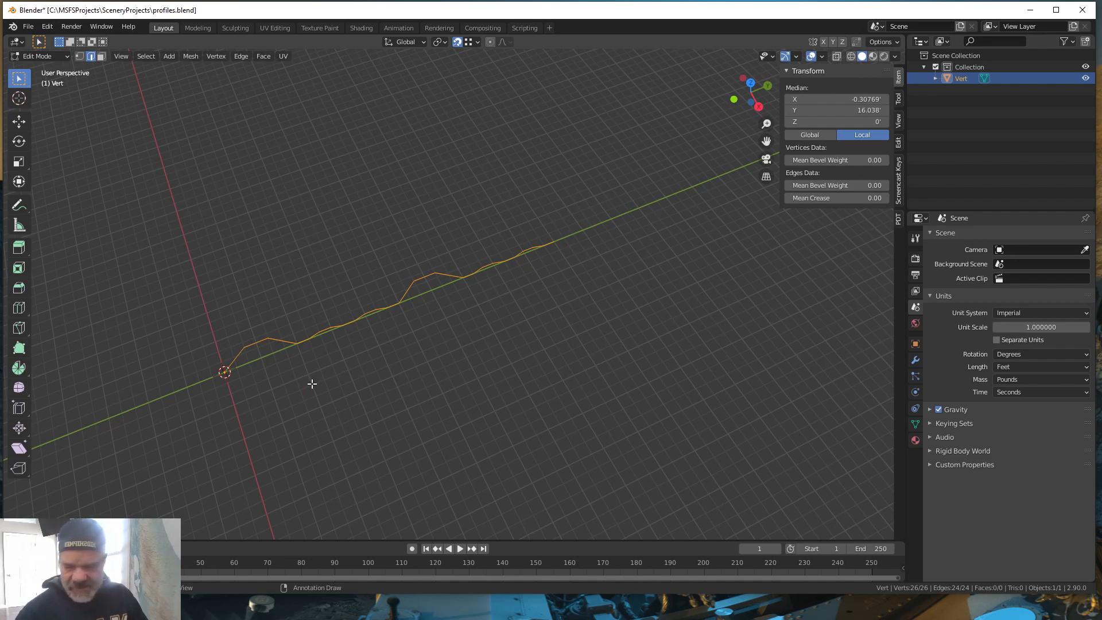
pyautogui.press('e')
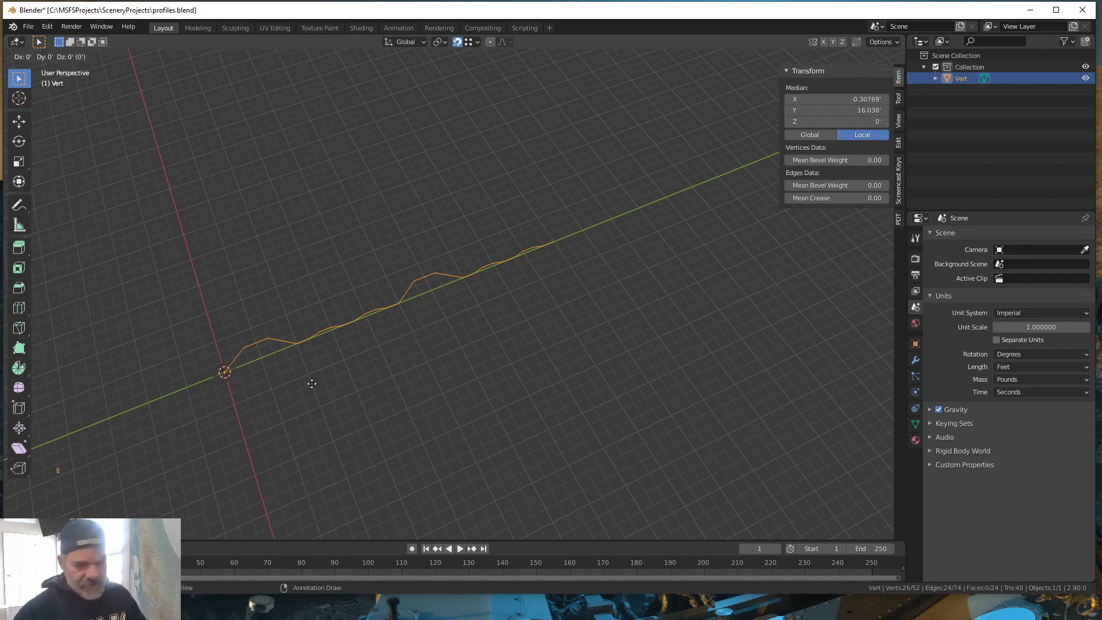
pyautogui.press('z')
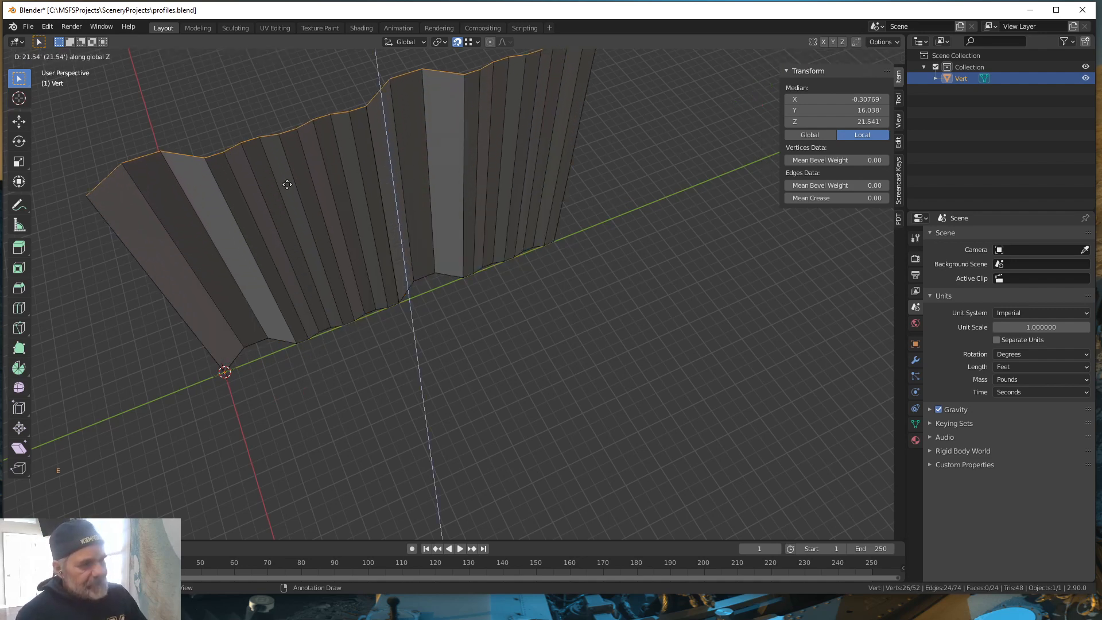
pyautogui.click(287, 185)
# Step: Preview a loop cut across the extruded panel to check whether it runs through both sections, then cancel it
pyautogui.scroll(-3, 429, 384)
pyautogui.moveTo(442, 404)
pyautogui.mouseDown(button='middle')
pyautogui.moveTo(590, 377)
pyautogui.moveTo(622, 347)
pyautogui.moveTo(527, 379)
pyautogui.moveTo(453, 381)
pyautogui.moveTo(459, 389)
pyautogui.moveTo(423, 371)
pyautogui.moveTo(435, 373)
pyautogui.mouseUp(button='middle')
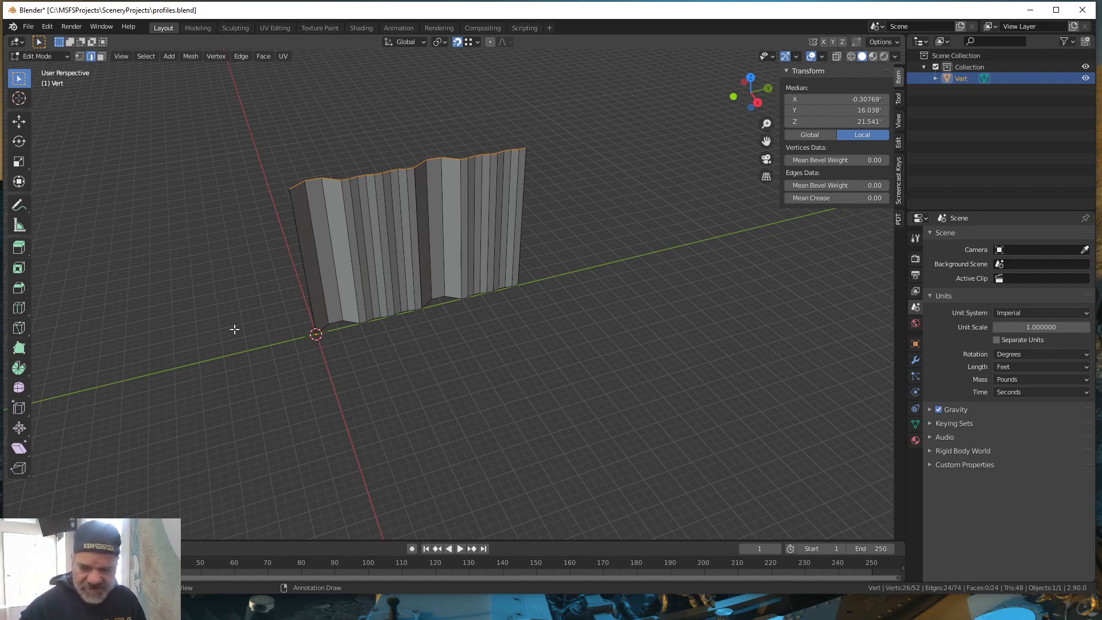
pyautogui.press('ctrl')
pyautogui.hotkey('ctrl', 'r')
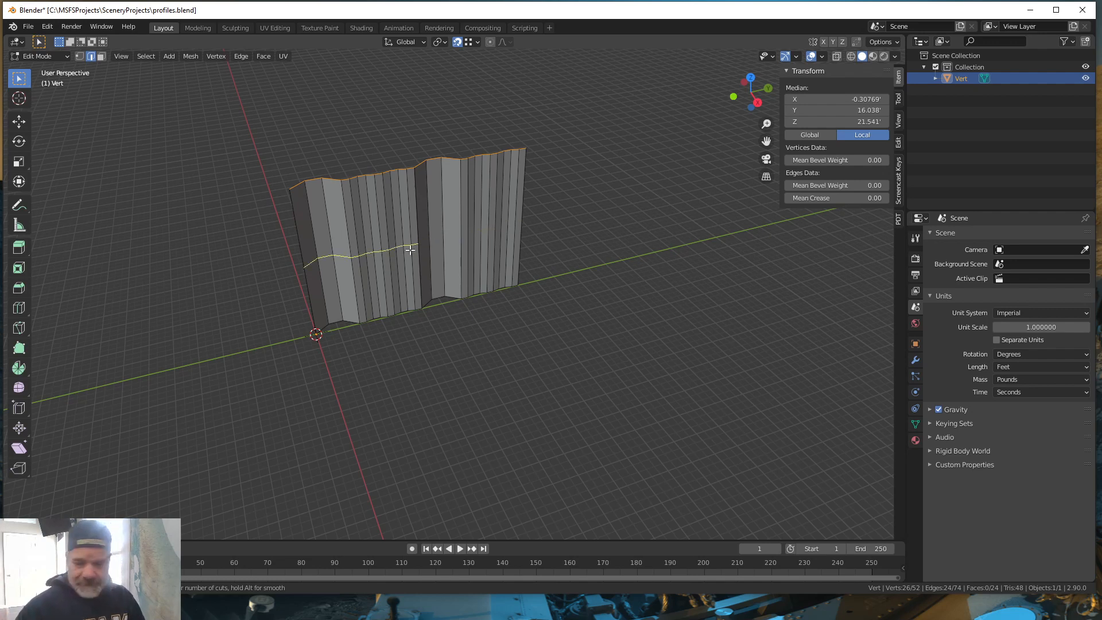
pyautogui.press('Escape')
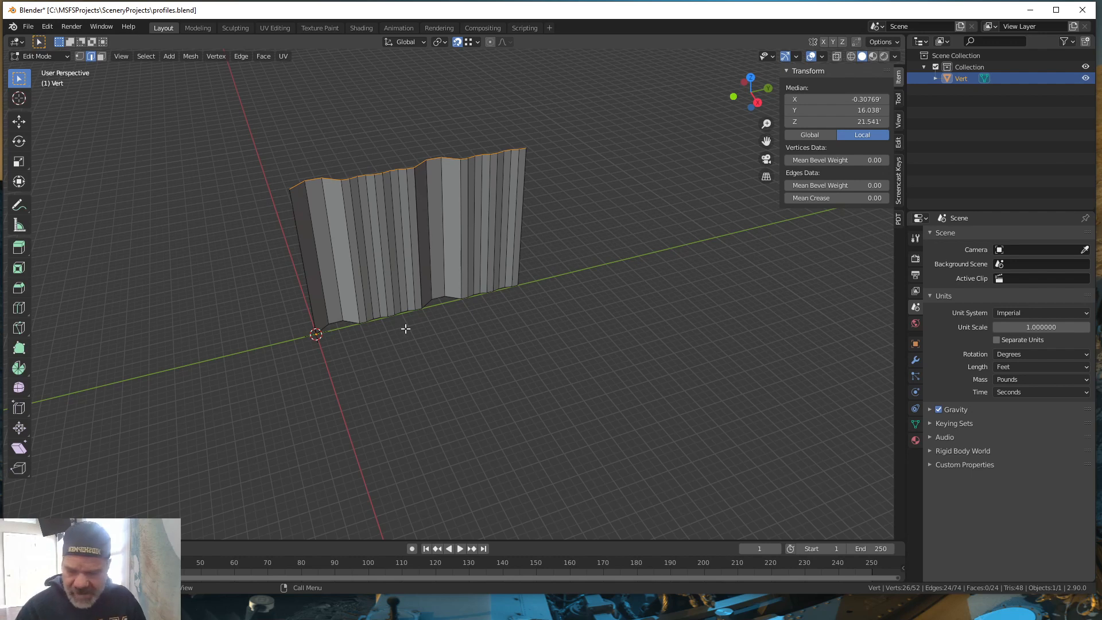
# Step: Undo the extrusion and the selection of all profile edges
pyautogui.hotkey('ctrl', 'z')
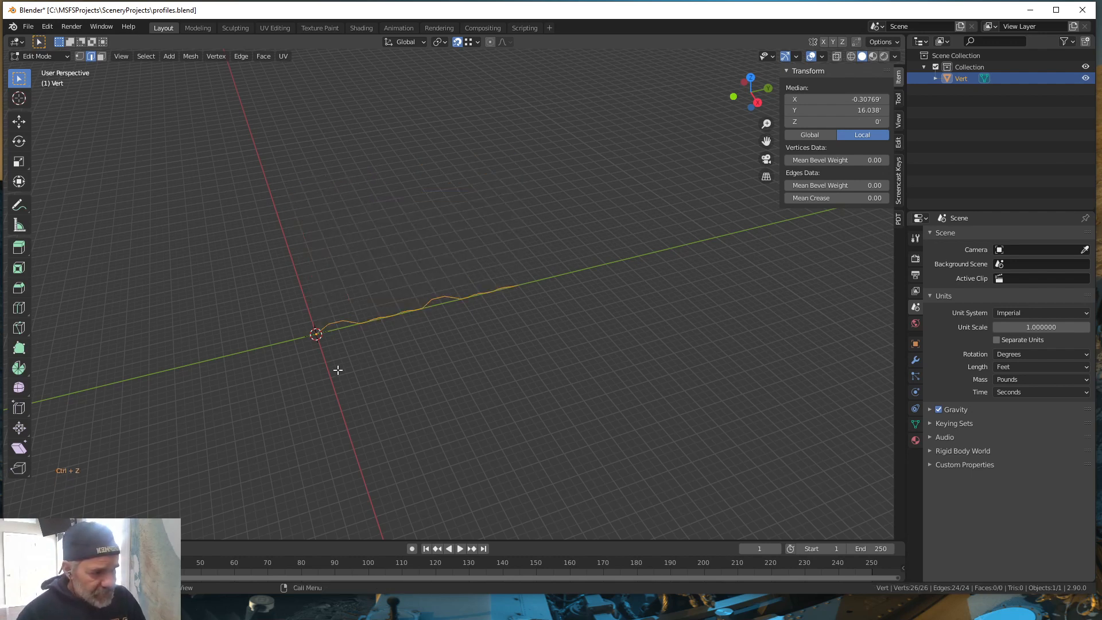
pyautogui.moveTo(398, 372); pyautogui.dragTo(401, 381, button='middle')
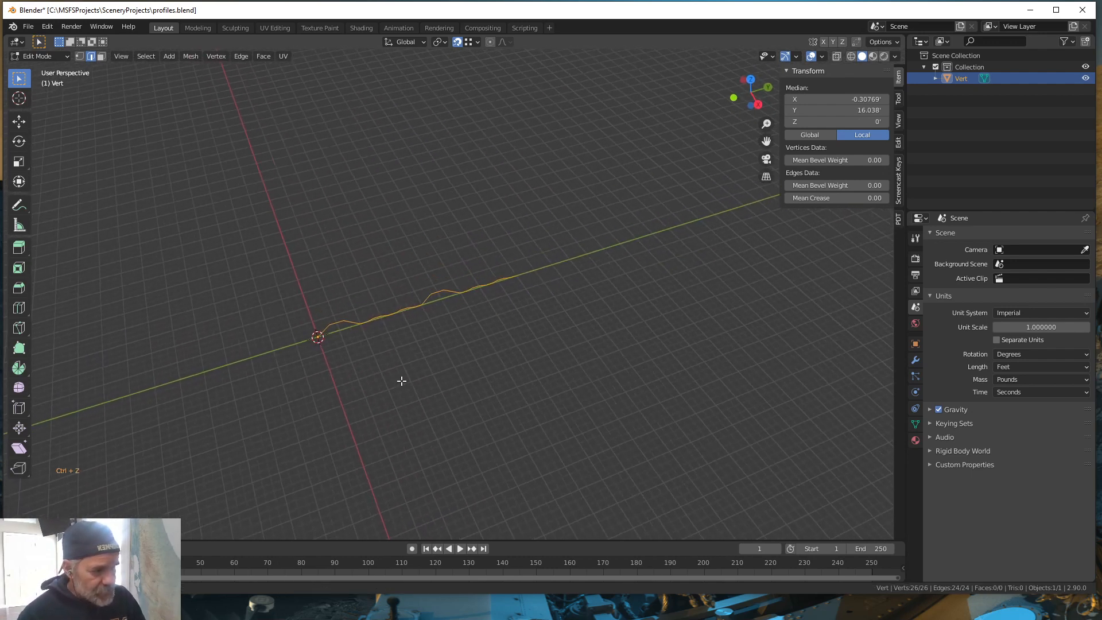
pyautogui.hotkey('ctrl', 'z')
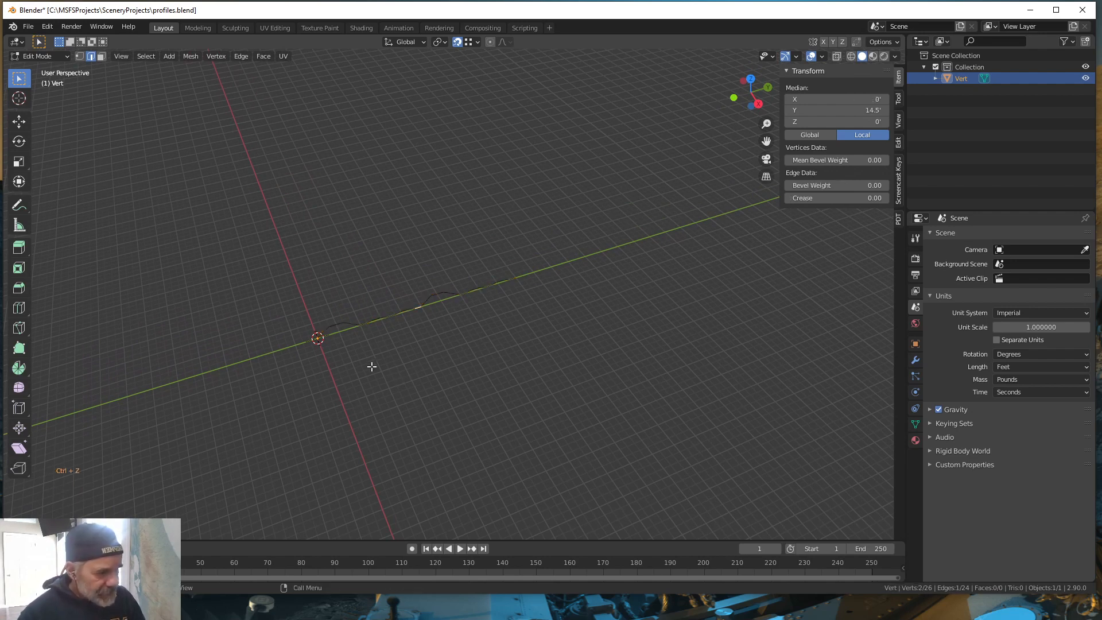
# Step: Select both profile sections and merge their overlapping vertices by distance
pyautogui.moveTo(294, 366); pyautogui.dragTo(612, 241)
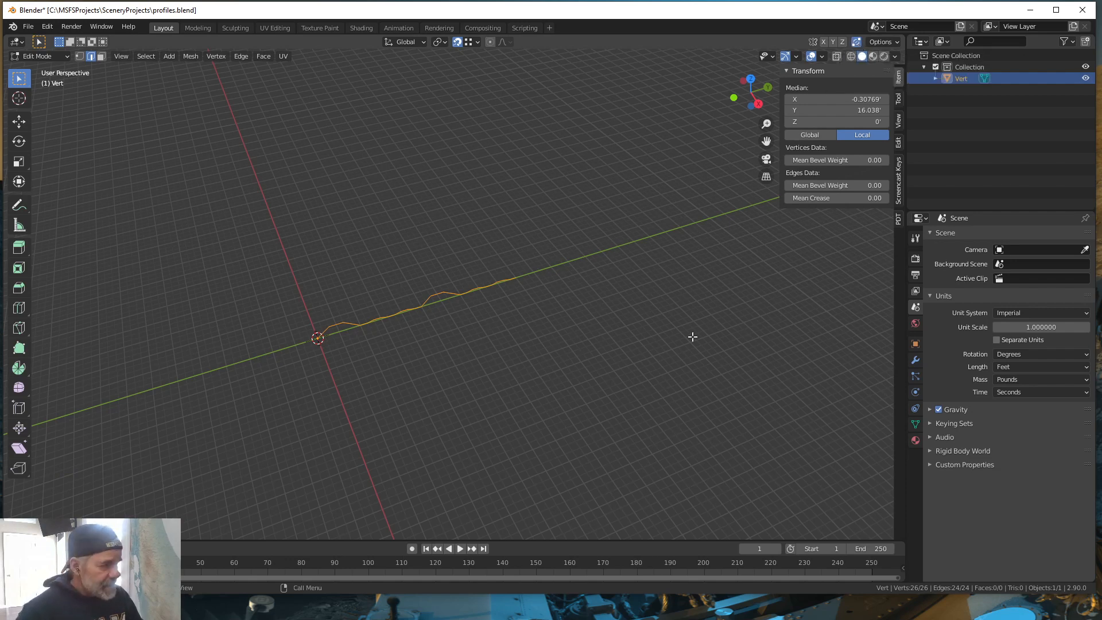
pyautogui.press('m')
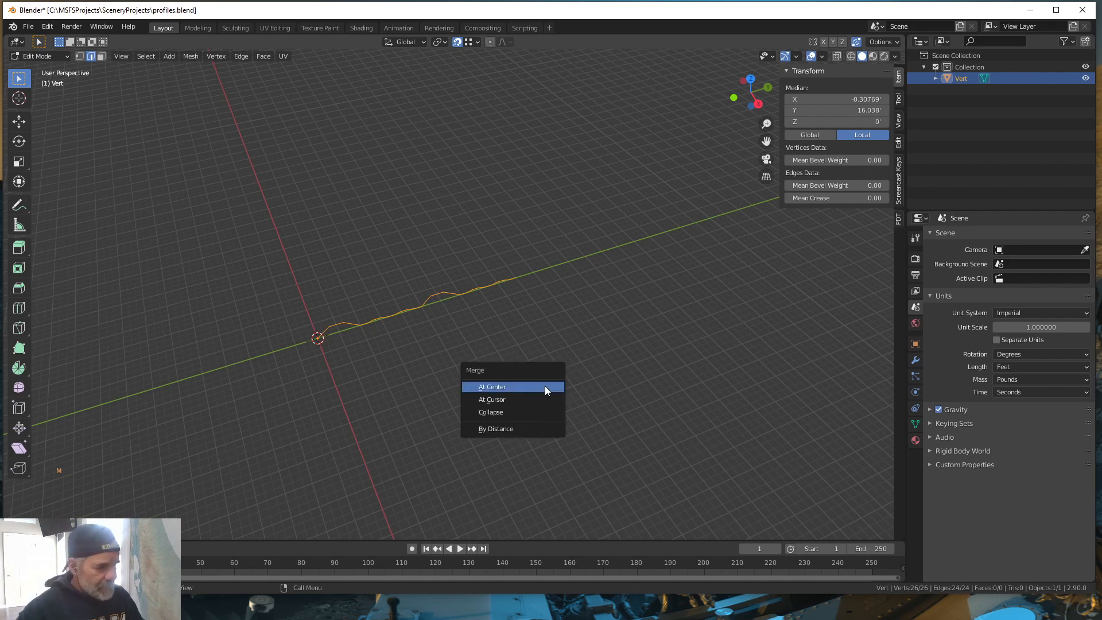
pyautogui.click(492, 430)
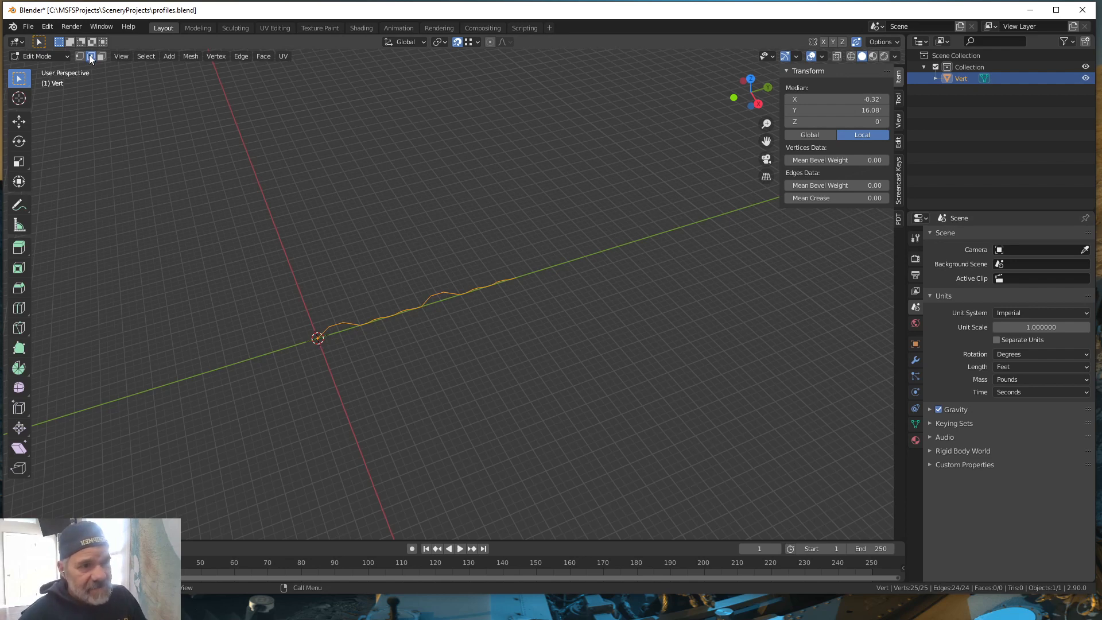
# Step: Clear the selection, select the joined profile as one continuous edge loop and extrude it about 23.9' upward along Z
pyautogui.hotkey('alt', 'a')
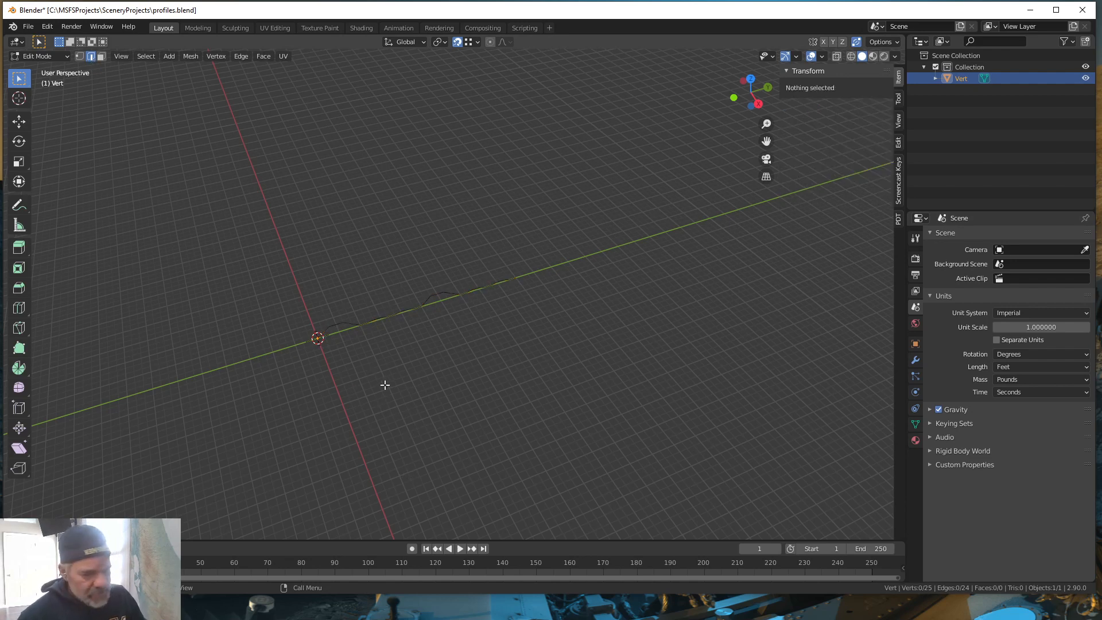
pyautogui.keyDown('alt'); pyautogui.click(335, 322); pyautogui.keyUp('alt')
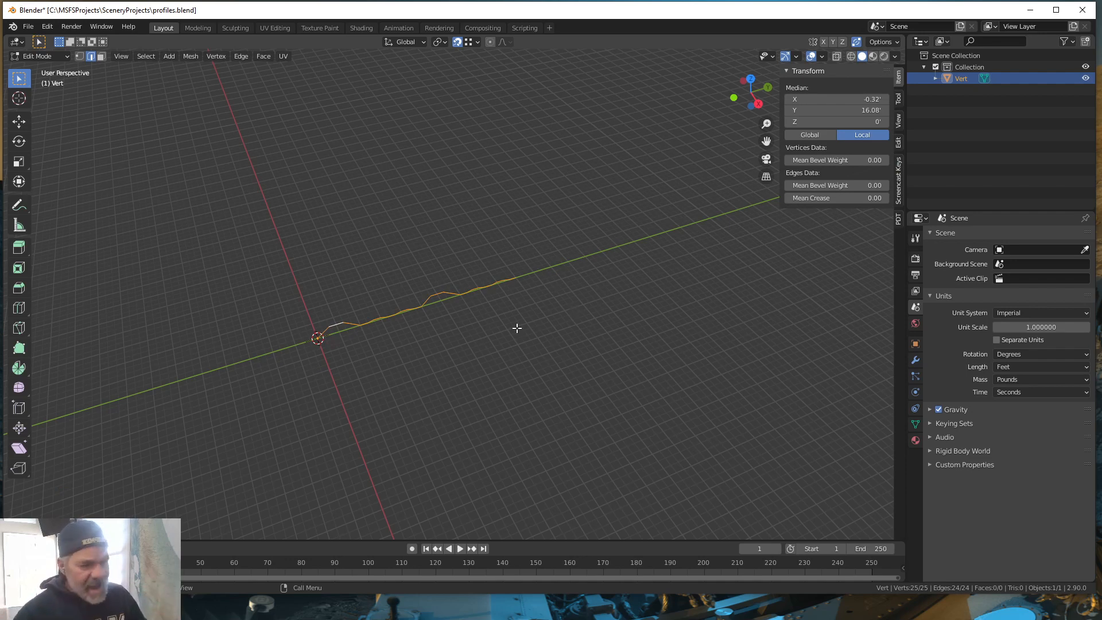
pyautogui.press('e')
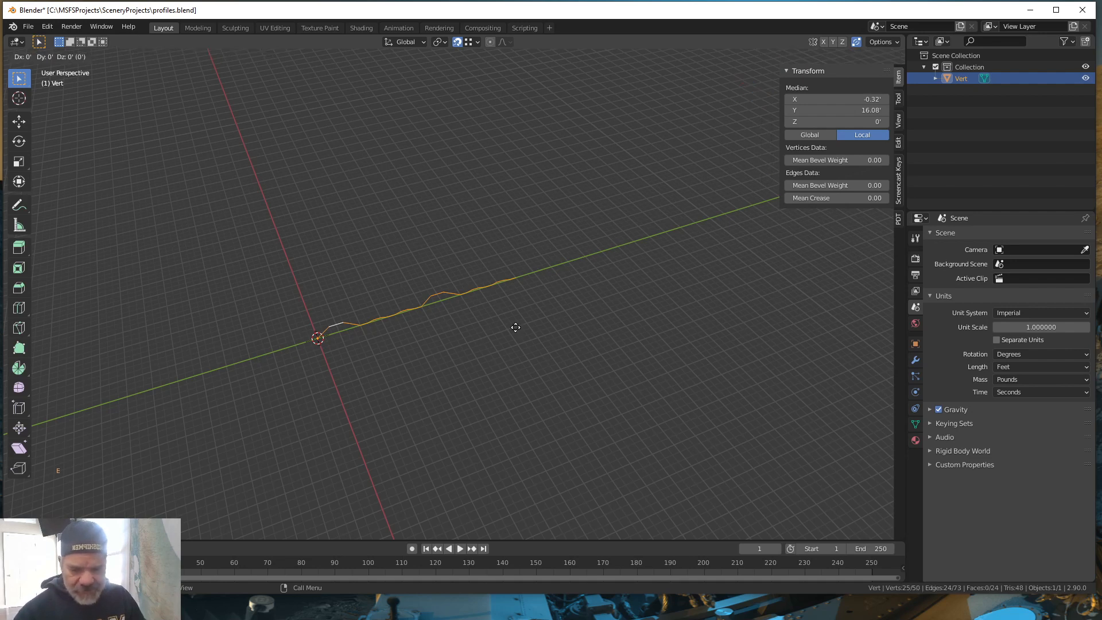
pyautogui.press('z')
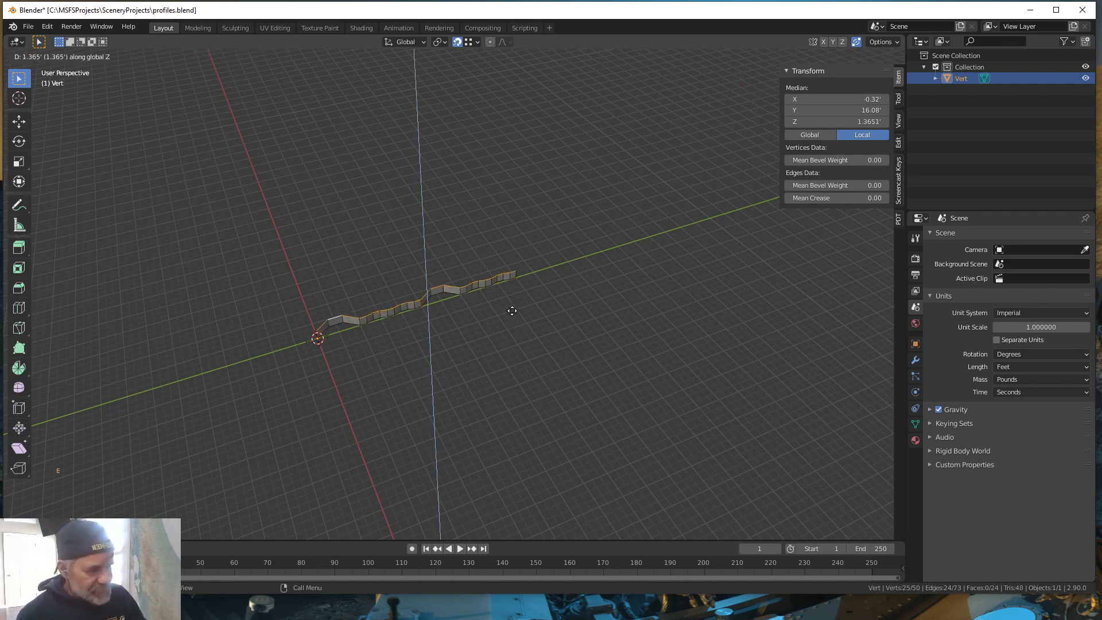
pyautogui.click(496, 182)
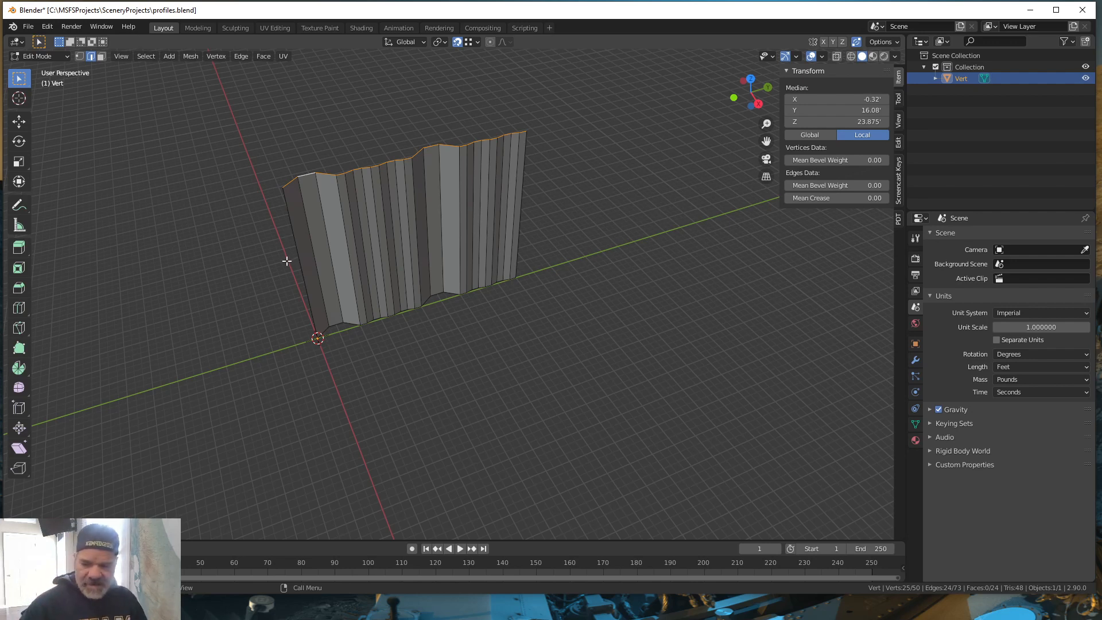
# Step: Check the merged panel with a loop cut preview and cancel without adding a cut
pyautogui.press('ctrl')
pyautogui.hotkey('ctrl', 'r')
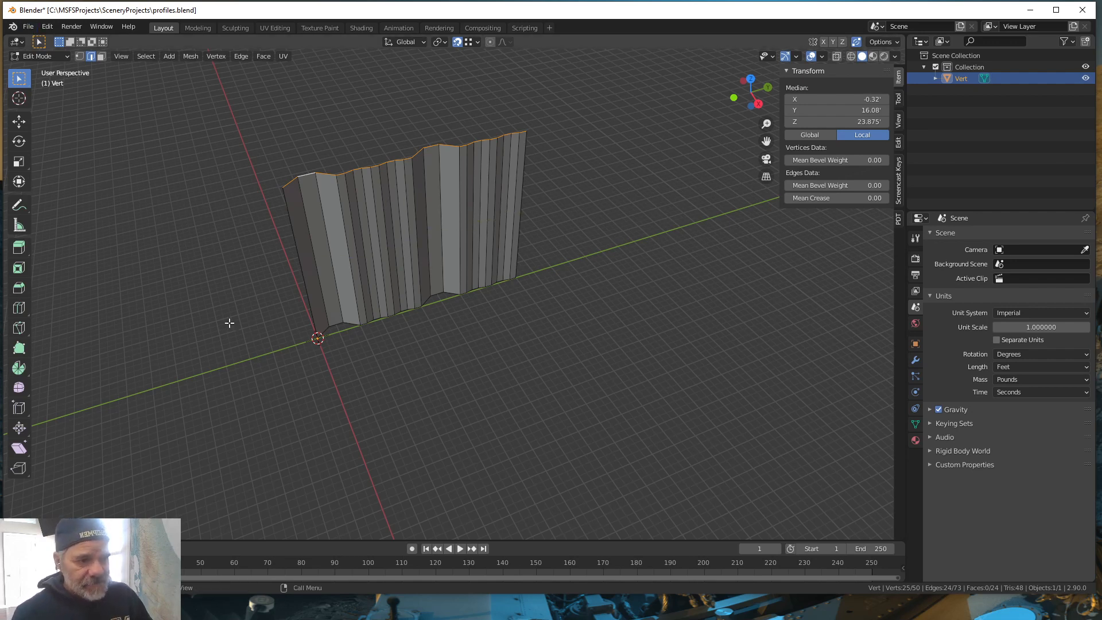
pyautogui.press('Escape')
pyautogui.press('Escape')
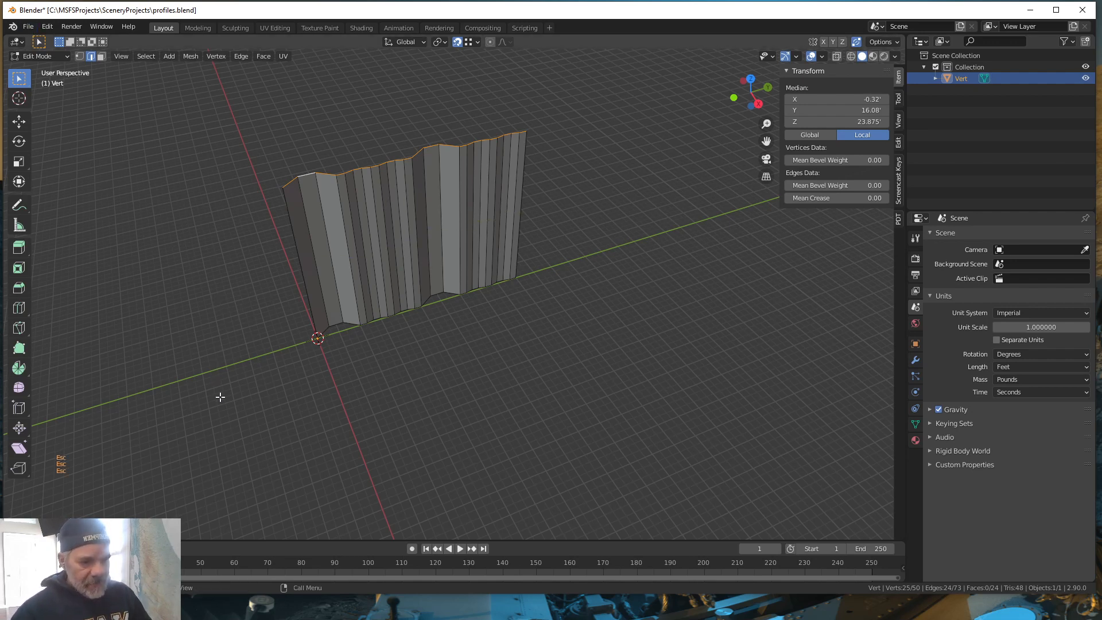
# Step: Save the extruded siding panel in profiles.blend
pyautogui.click(29, 27)
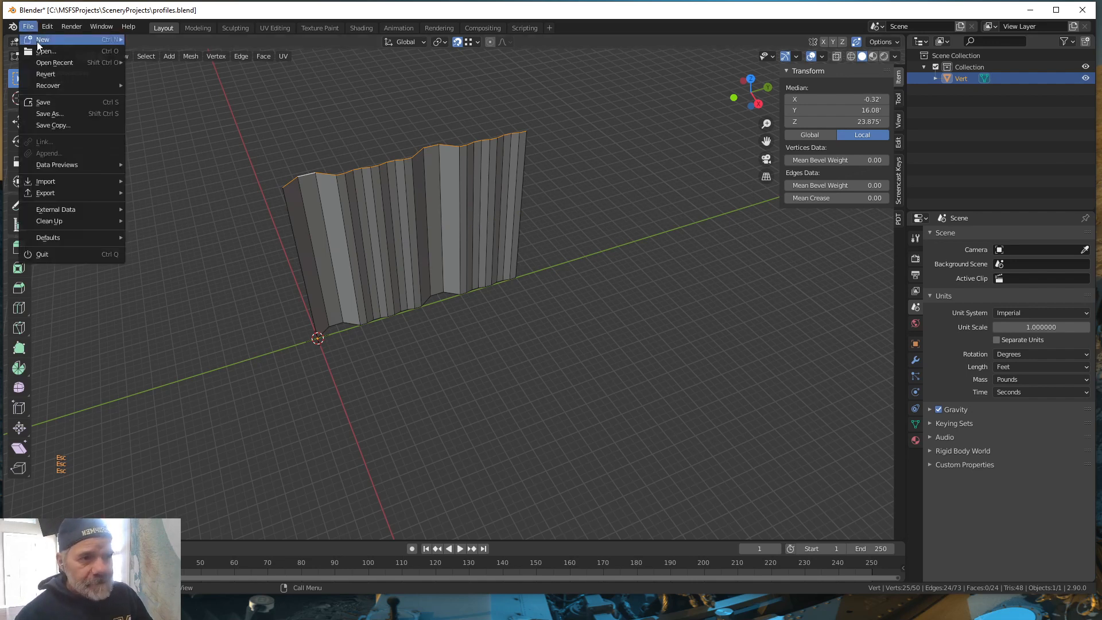
pyautogui.click(46, 103)
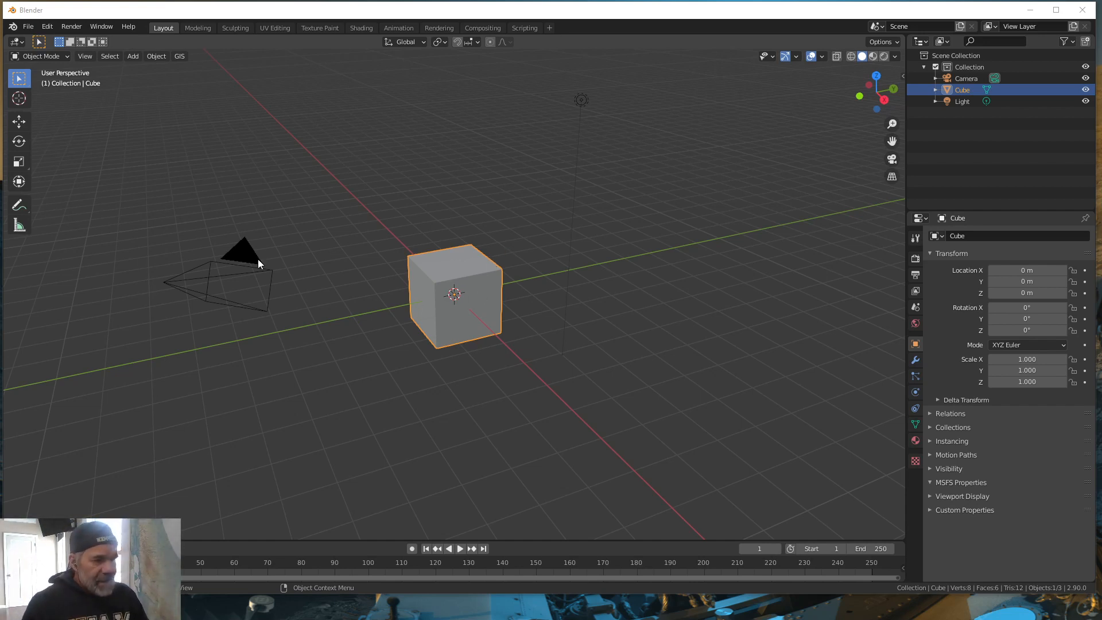
# Step: Delete the default camera and light from the new scene
pyautogui.click(968, 78)
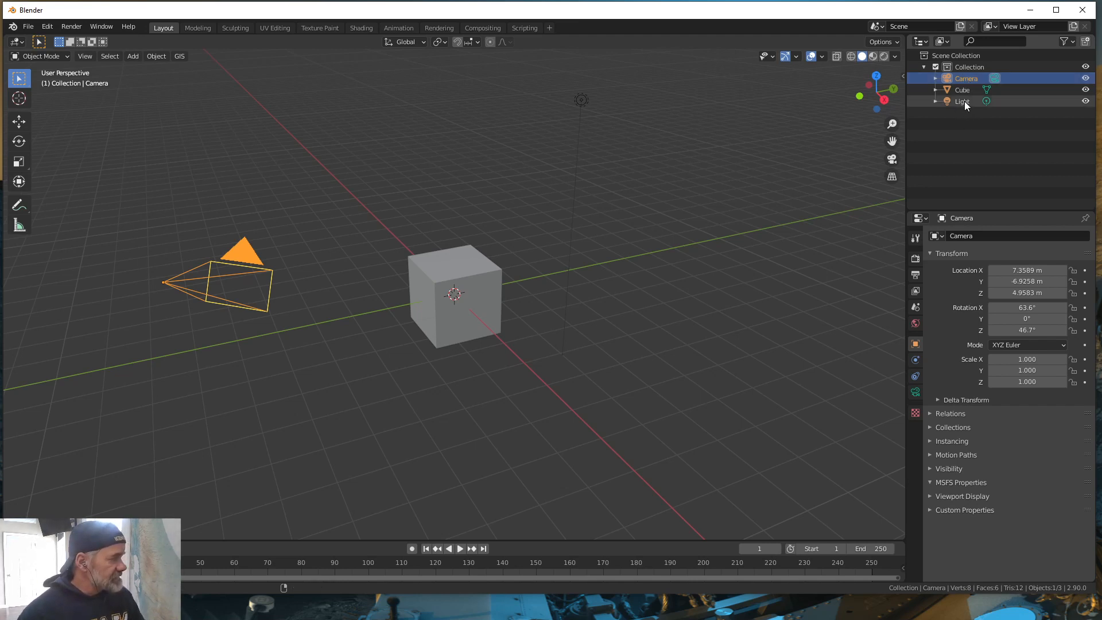
pyautogui.keyDown('ctrl'); pyautogui.click(964, 101); pyautogui.keyUp('ctrl')
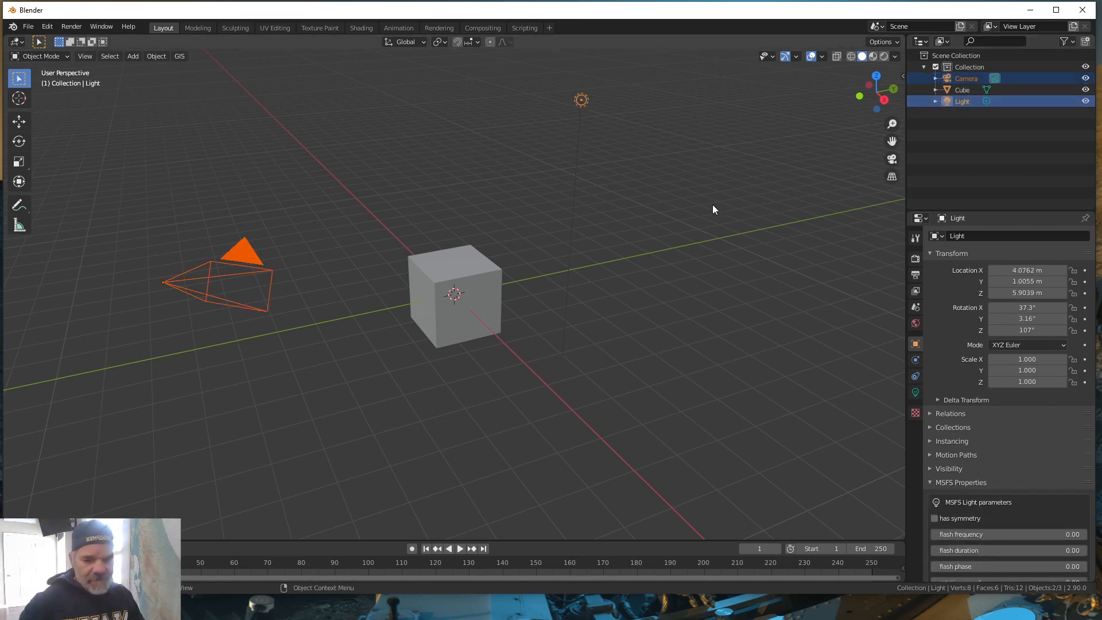
pyautogui.press('Delete')
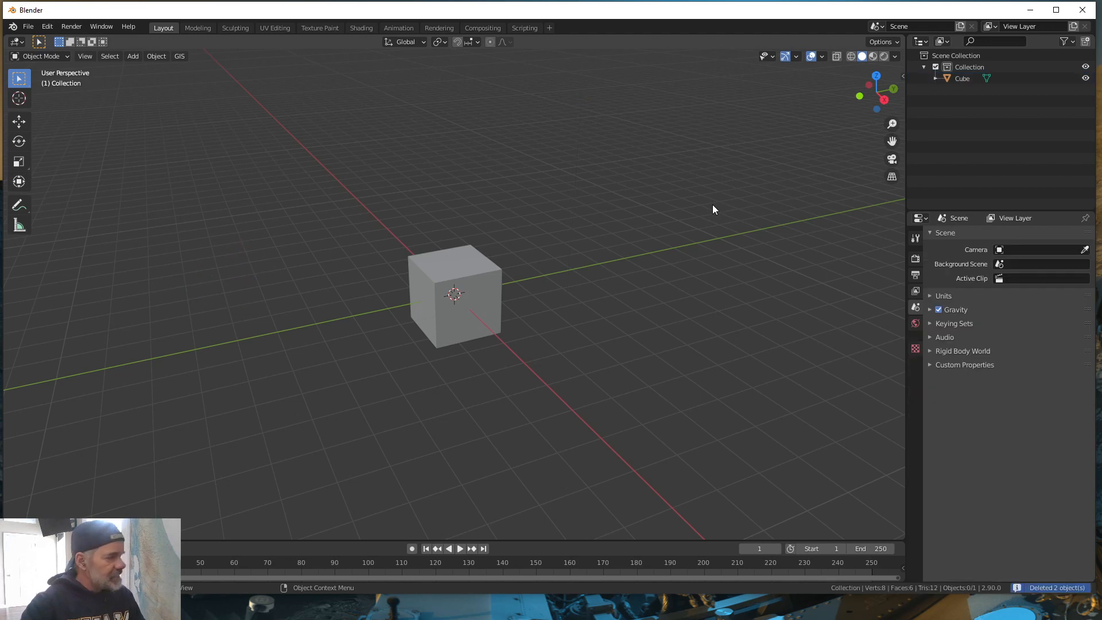
# Step: Select the cube and set the scene's unit system to Imperial
pyautogui.click(465, 296)
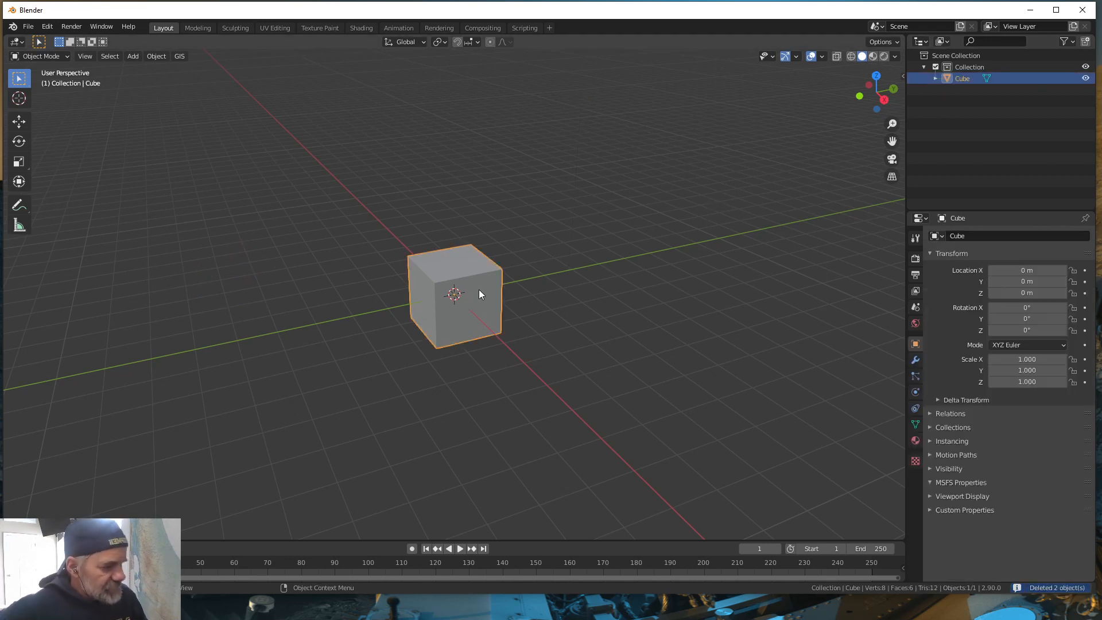
pyautogui.click(915, 306)
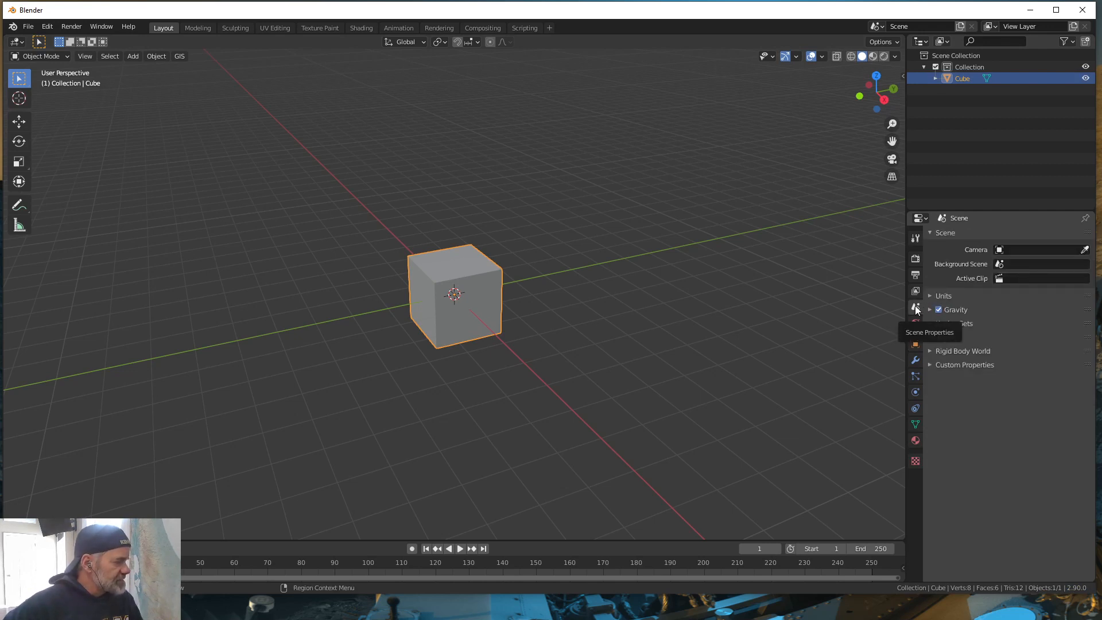
pyautogui.click(940, 296)
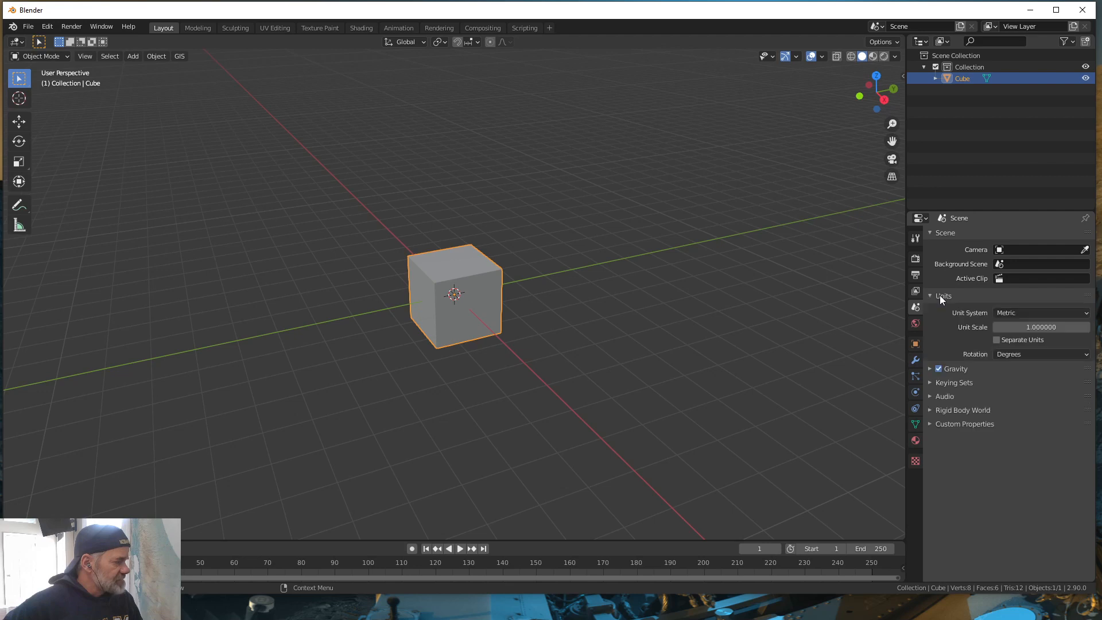
pyautogui.click(1083, 314)
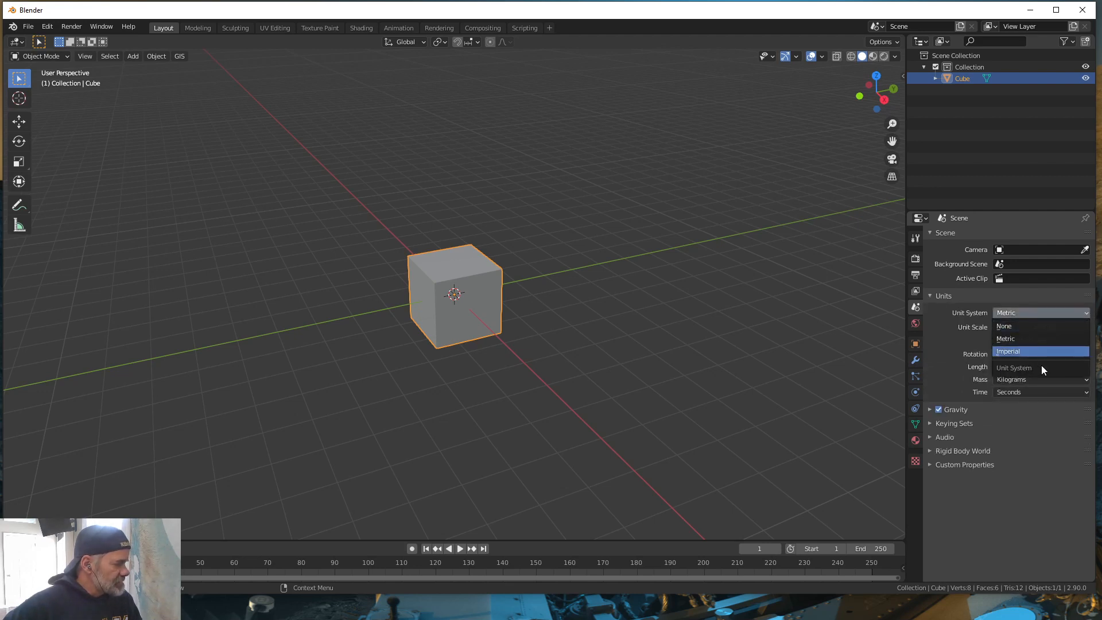
pyautogui.click(1014, 352)
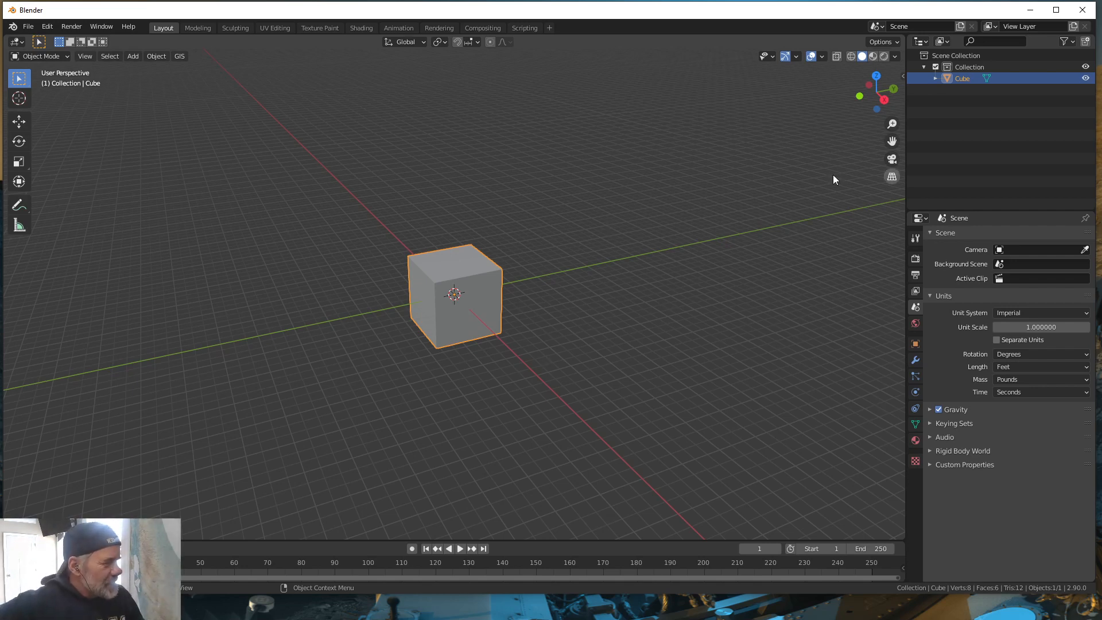
# Step: Show the cube's transform values and set its X dimension to 60'
pyautogui.click(903, 76)
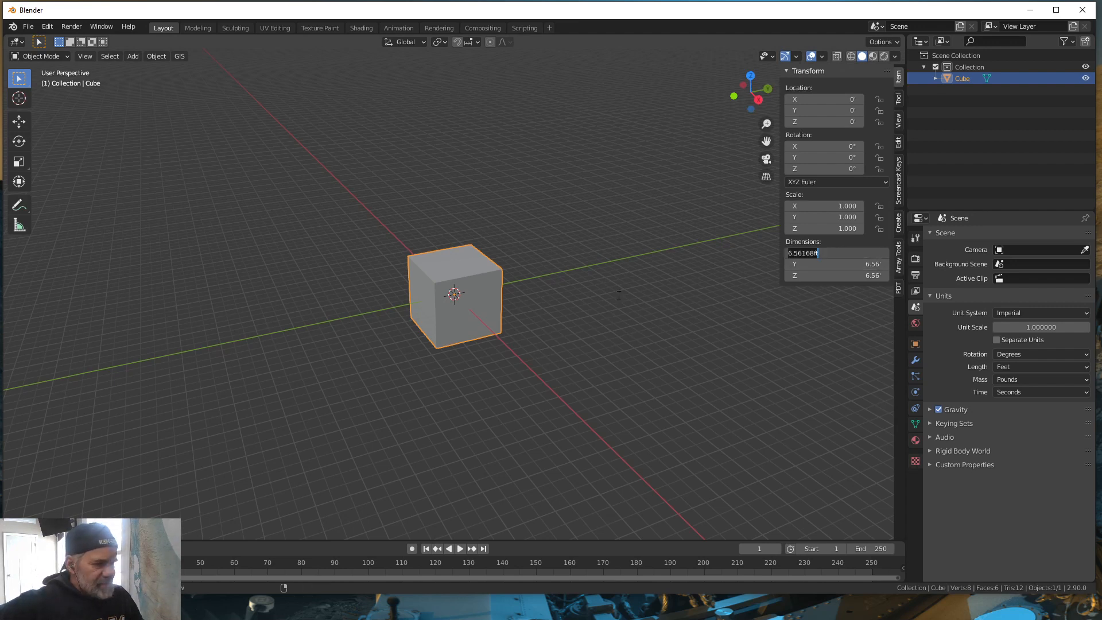
pyautogui.write('60')
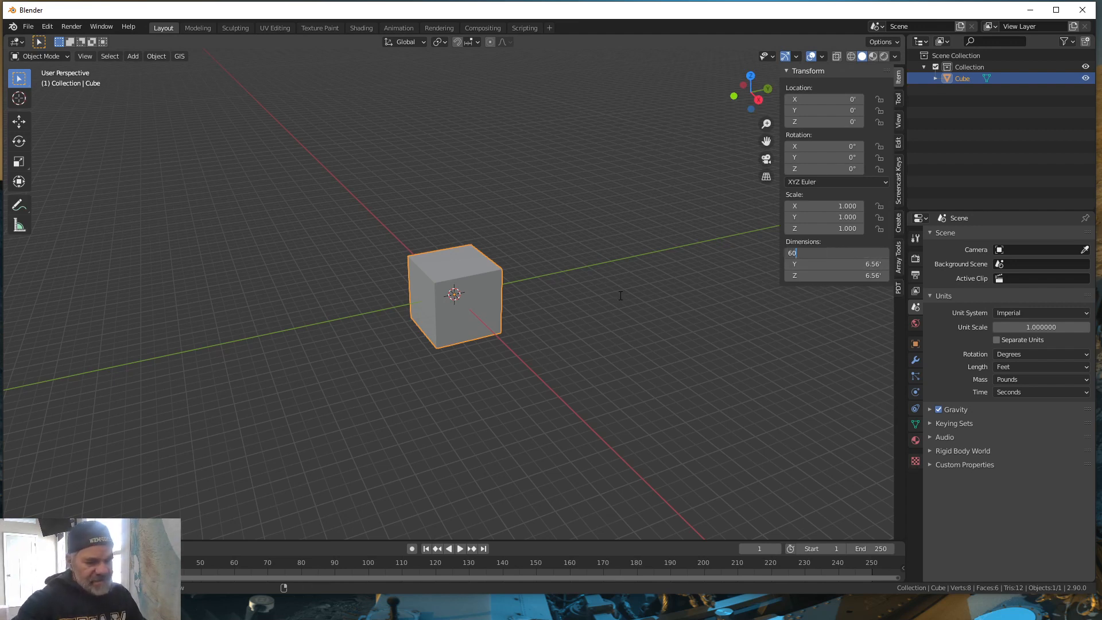
pyautogui.press('Return')
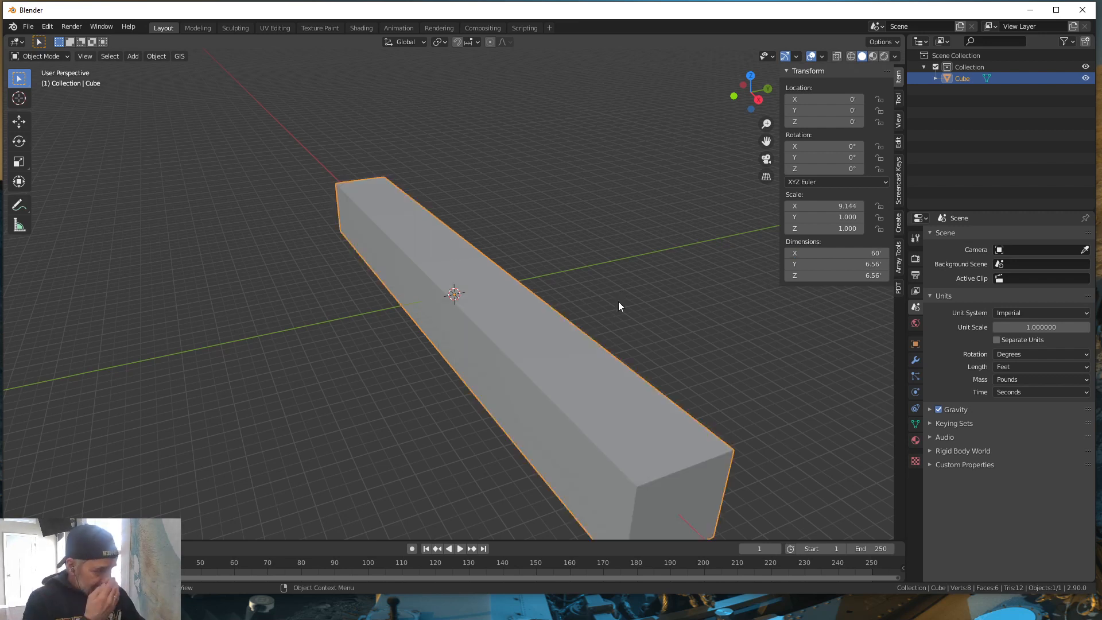
# Step: Set the cube's Y dimension to 20' and its Z dimension to 10'
pyautogui.click(840, 265)
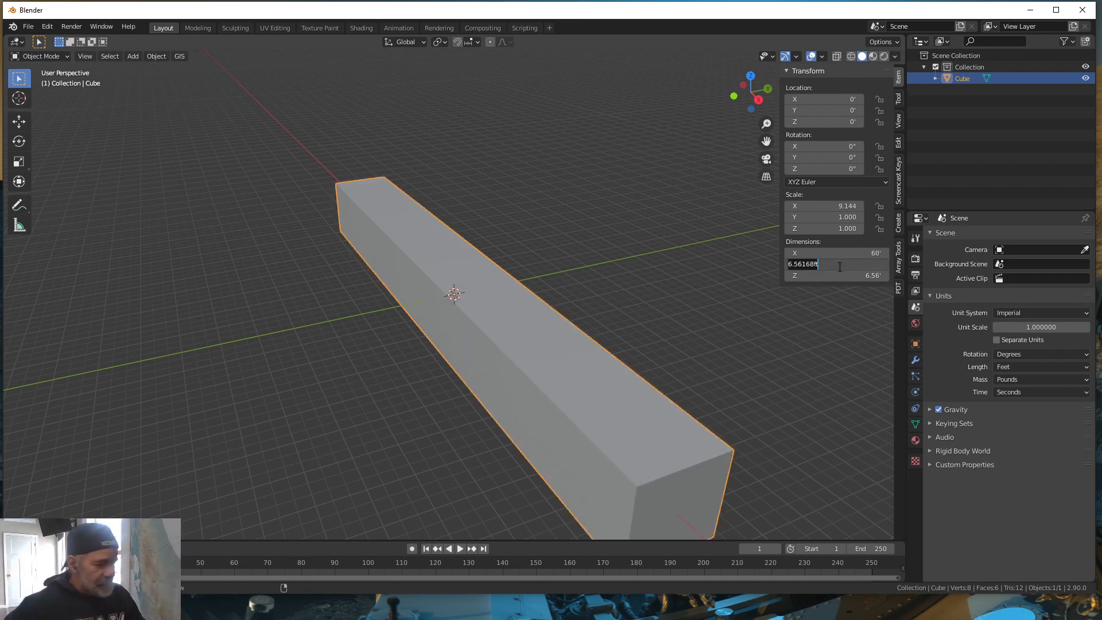
pyautogui.write('20')
pyautogui.press('Return')
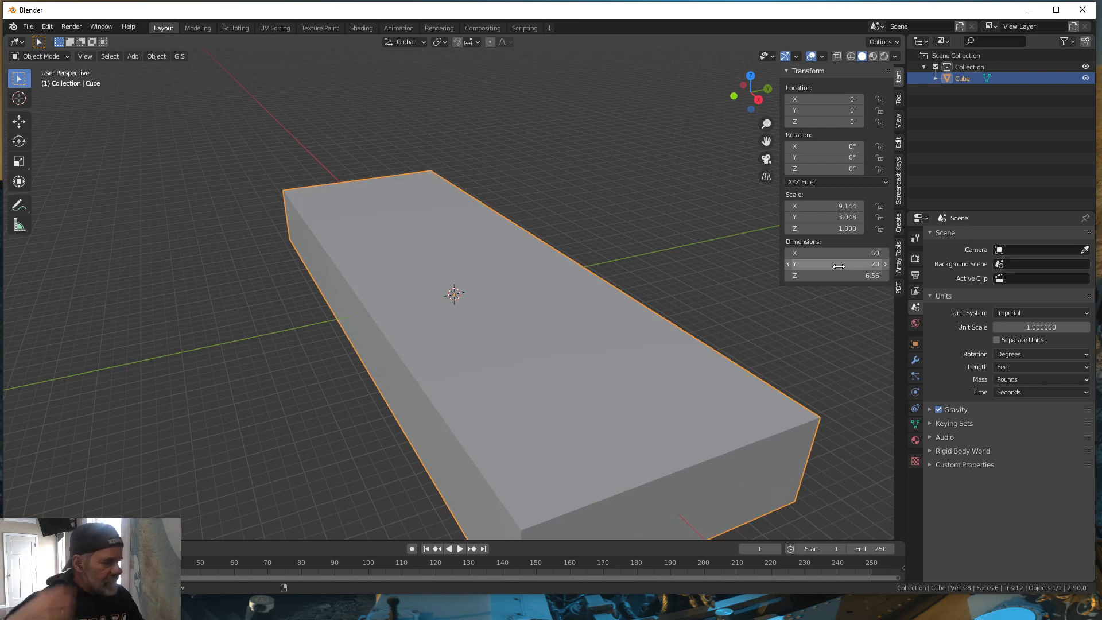
pyautogui.click(844, 277)
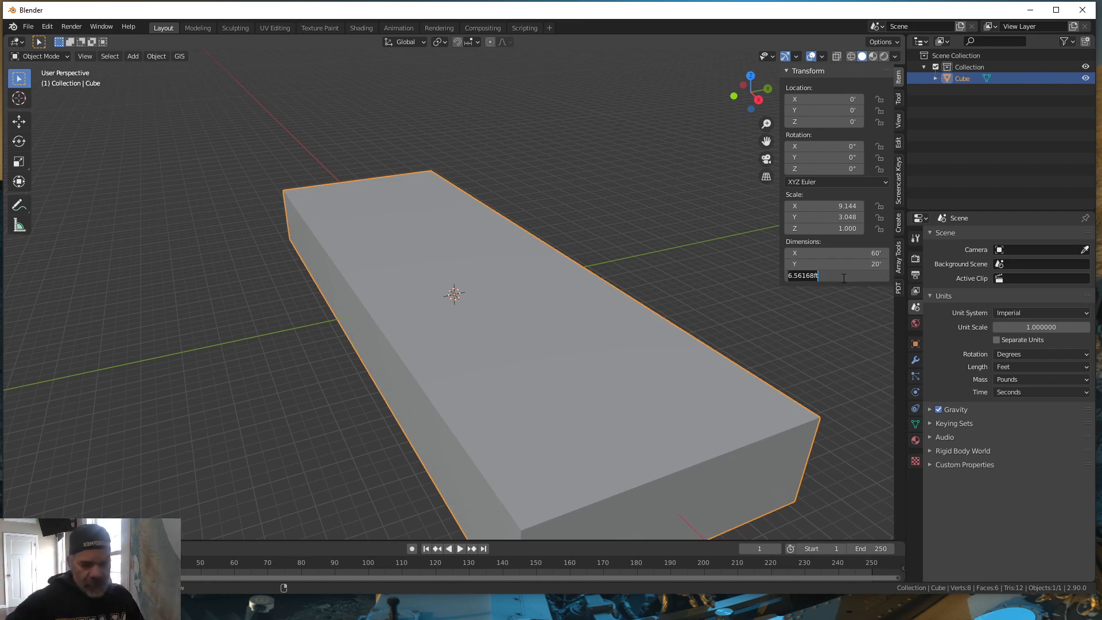
pyautogui.write('10')
pyautogui.press('Return')
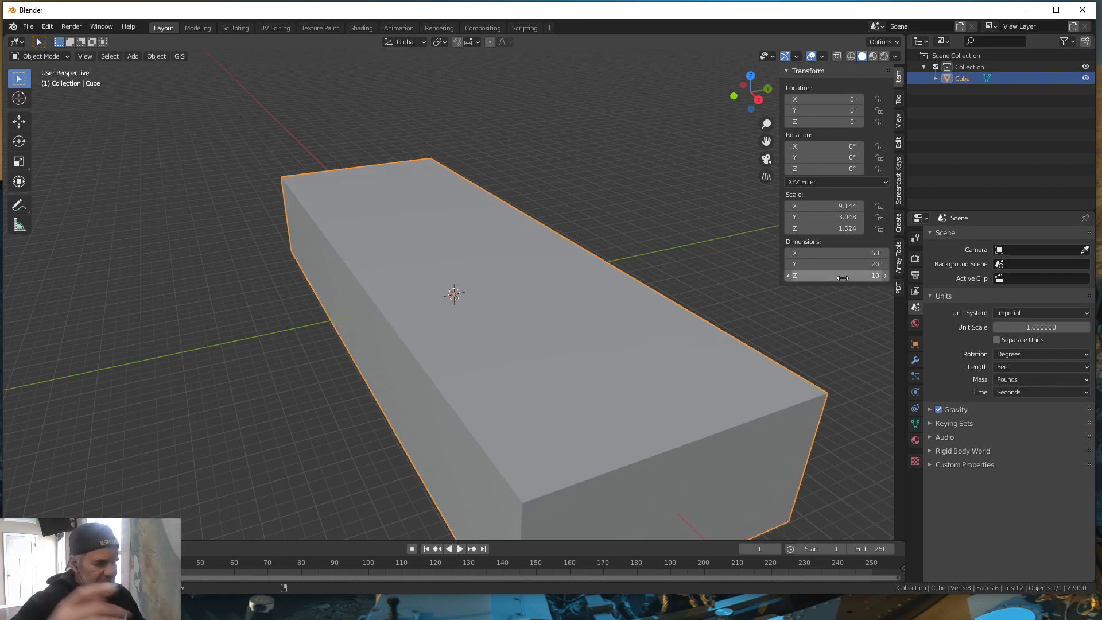
# Step: Move the cube up 5' along the Z axis
pyautogui.moveTo(532, 343); pyautogui.dragTo(555, 353, button='middle')
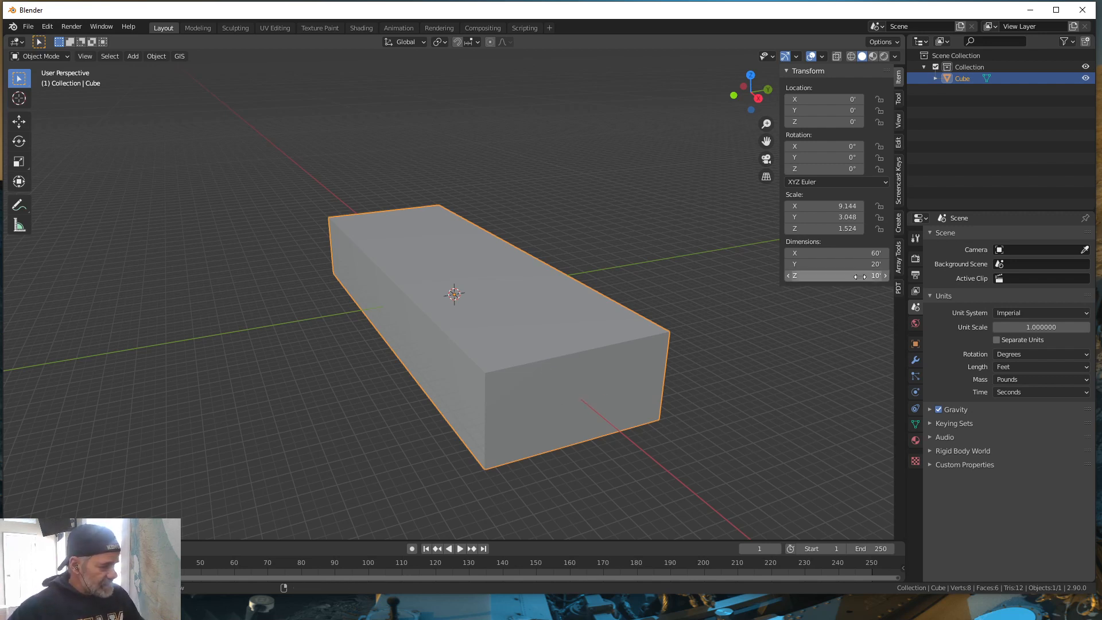
pyautogui.write('g')
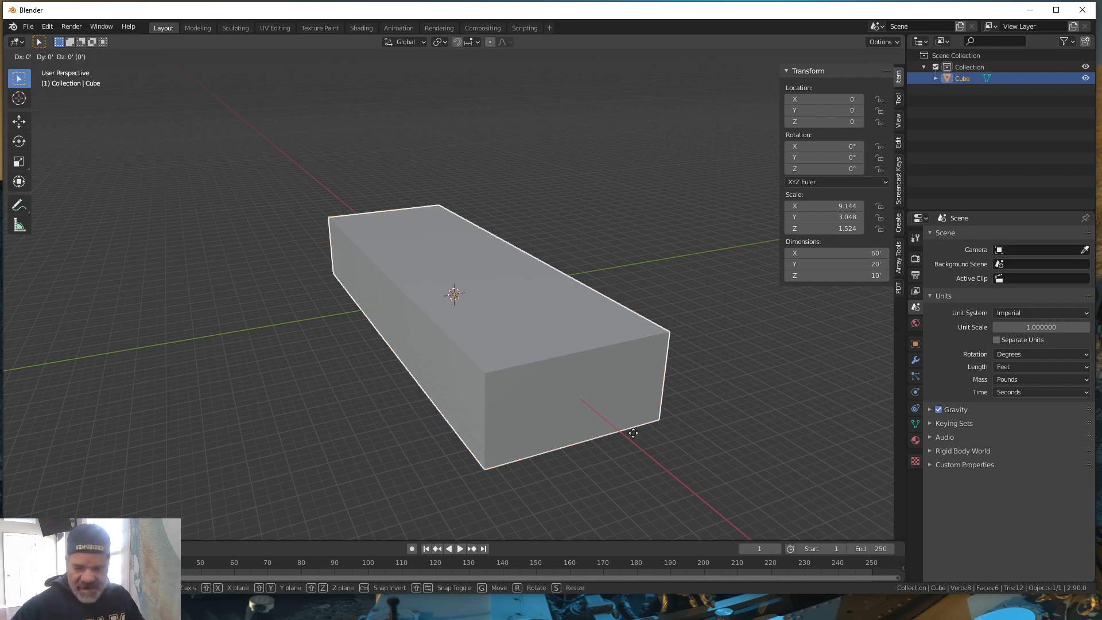
pyautogui.write('z5')
pyautogui.press('Return')
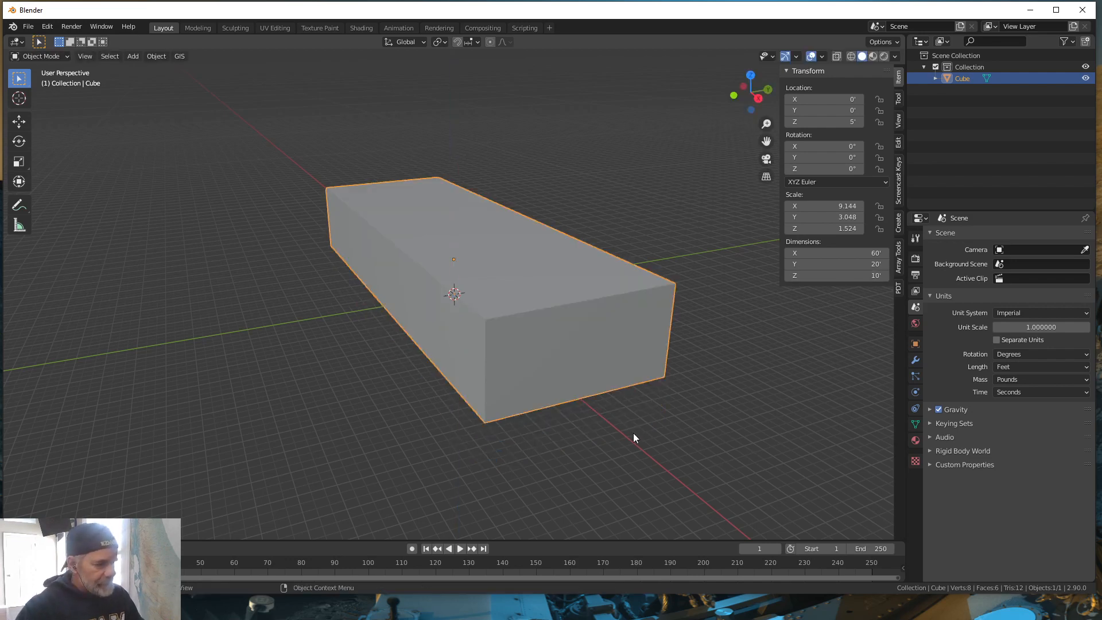
# Step: Separate the cube's top face into its own object and rename that object roof
pyautogui.moveTo(625, 431)
pyautogui.mouseDown(button='middle')
pyautogui.moveTo(632, 400)
pyautogui.moveTo(628, 443)
pyautogui.moveTo(642, 430)
pyautogui.mouseUp(button='middle')
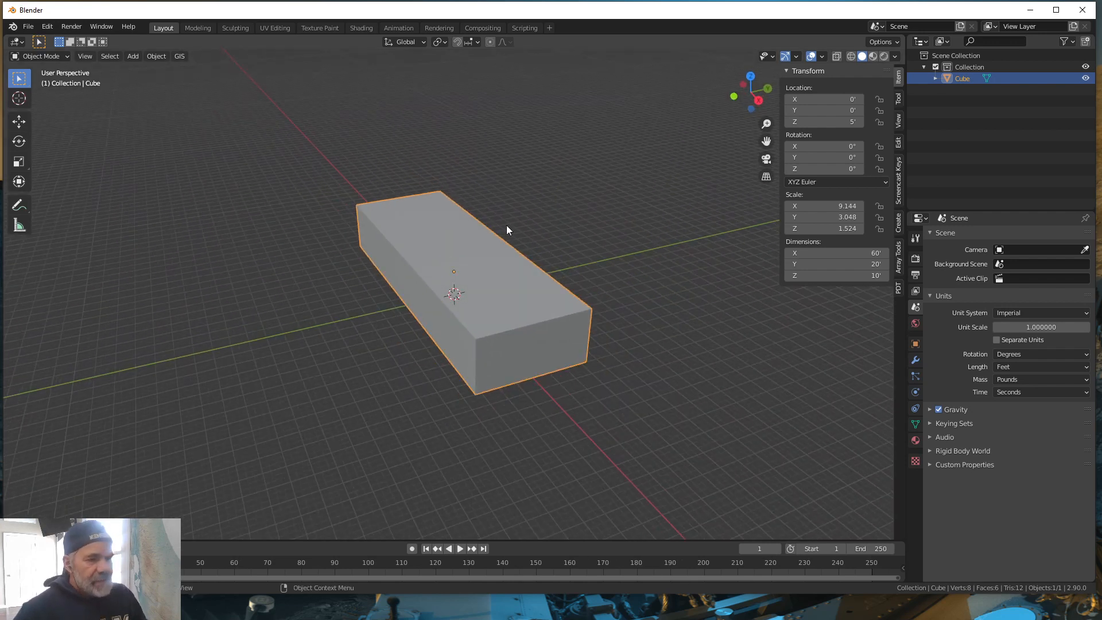
pyautogui.press('Tab')
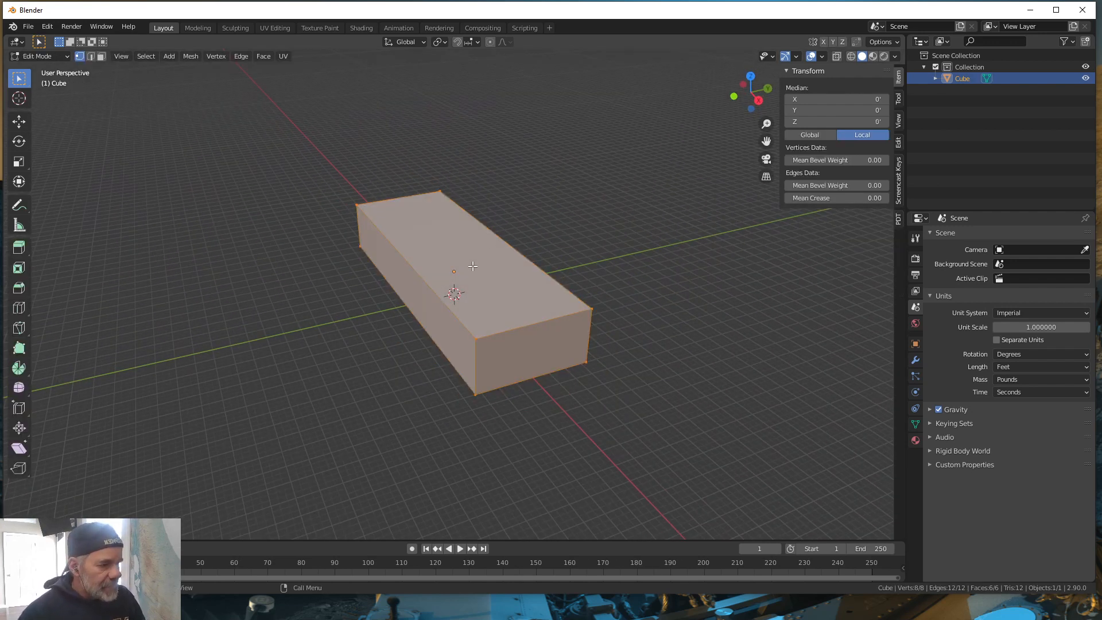
pyautogui.click(102, 56)
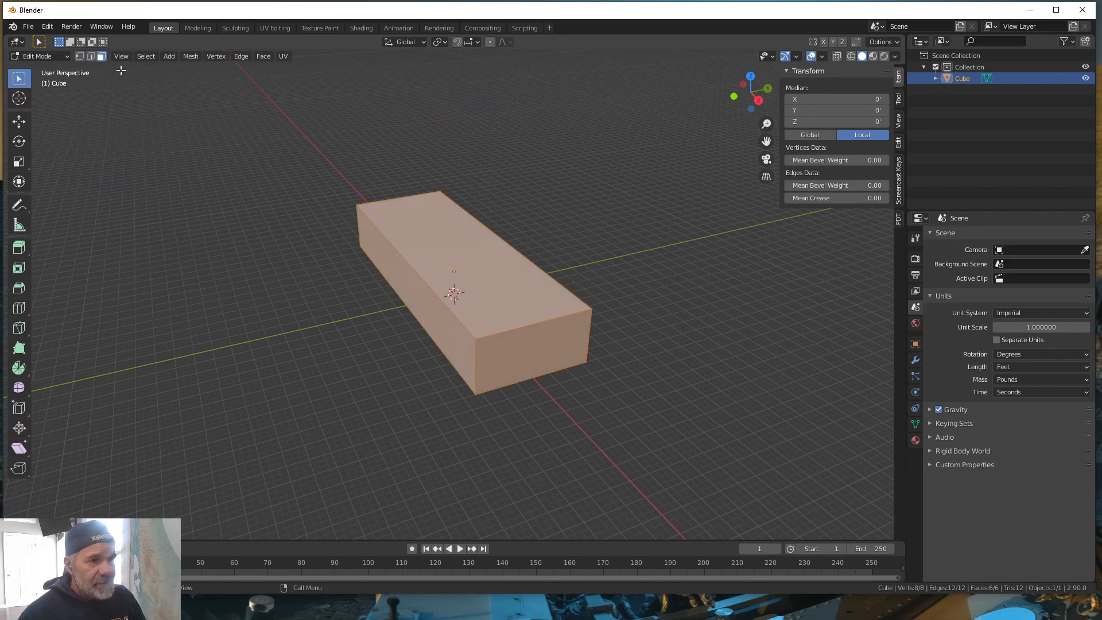
pyautogui.click(496, 294)
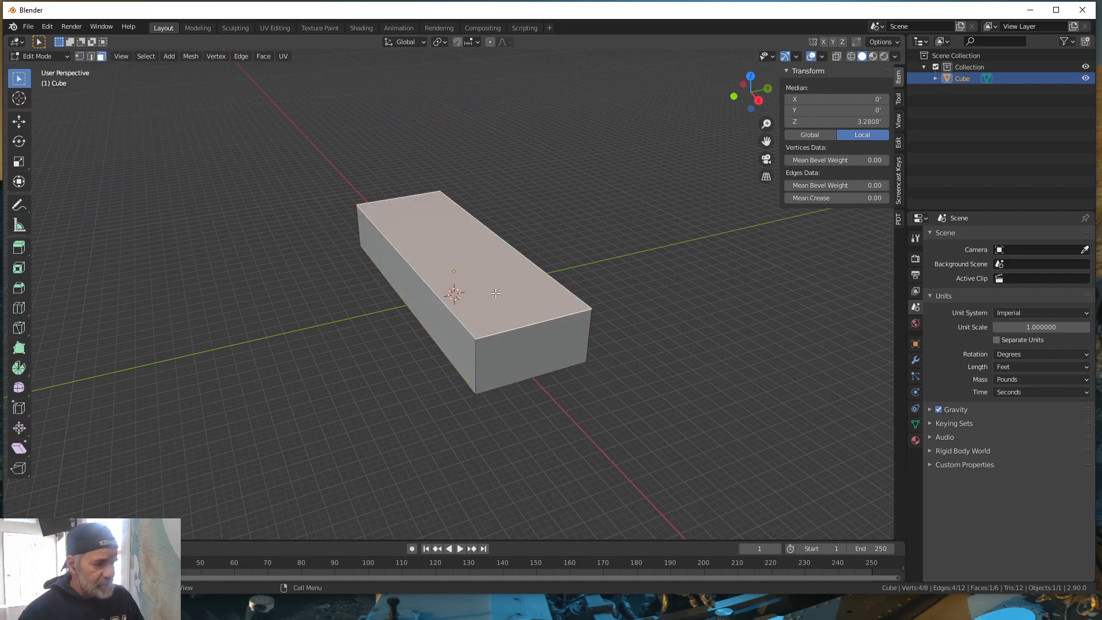
pyautogui.press('p')
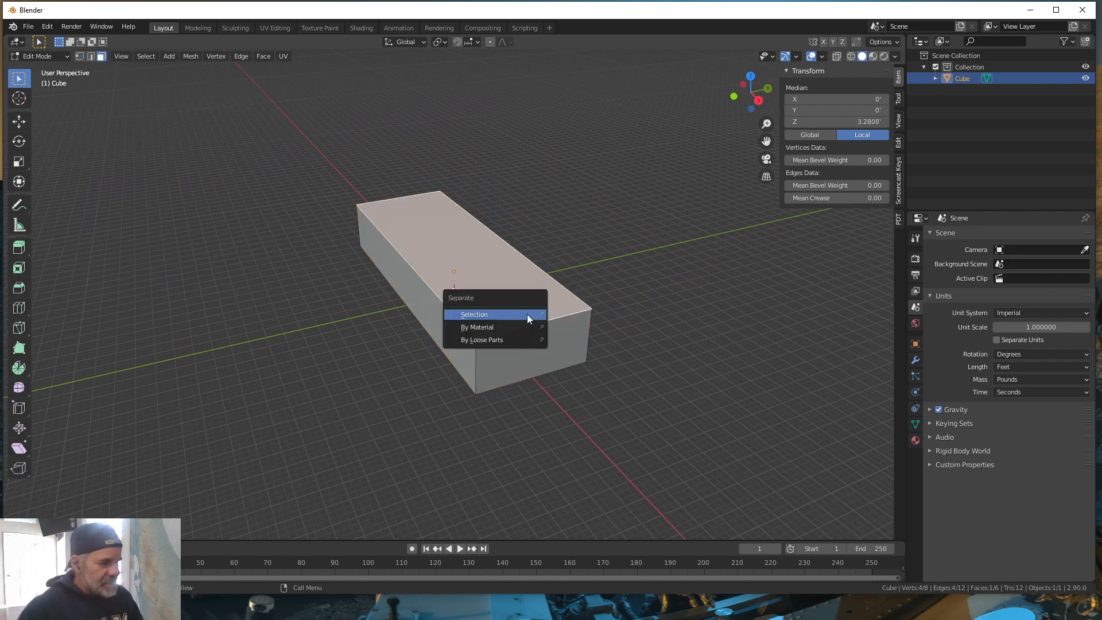
pyautogui.click(527, 315)
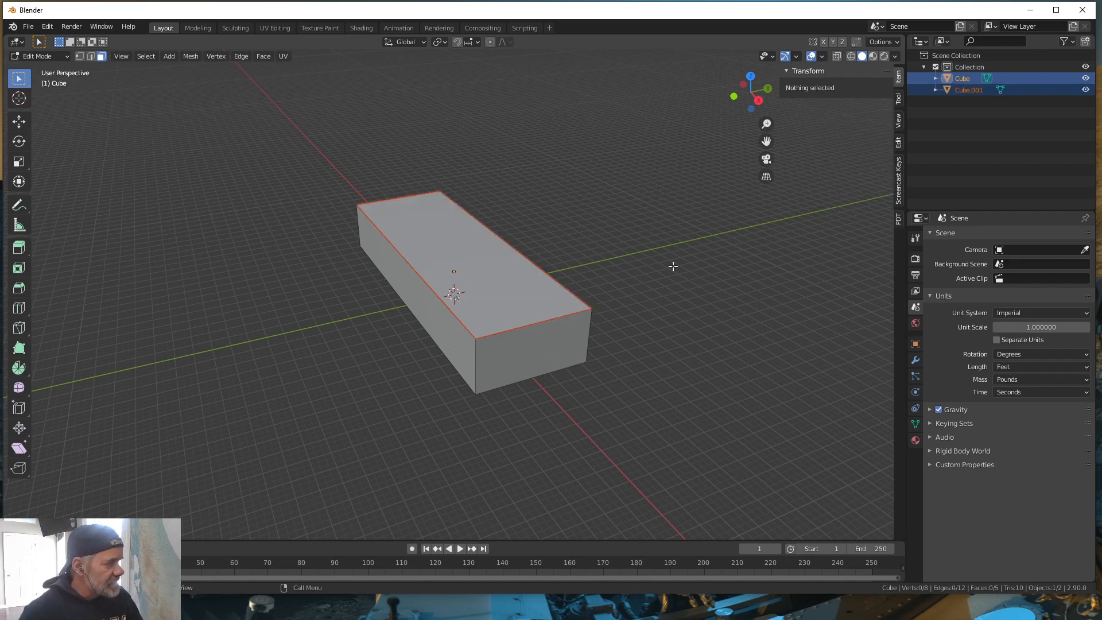
pyautogui.doubleClick(964, 90)
pyautogui.write('roof')
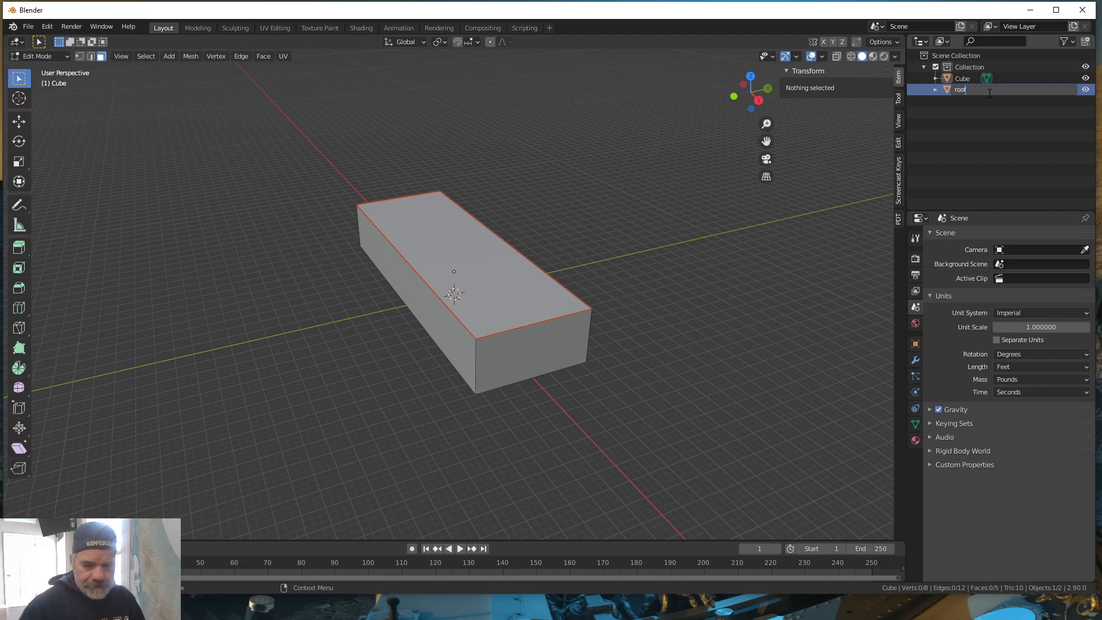
pyautogui.press('Return')
# Step: Rename the remaining Cube object as walls
pyautogui.click(962, 78)
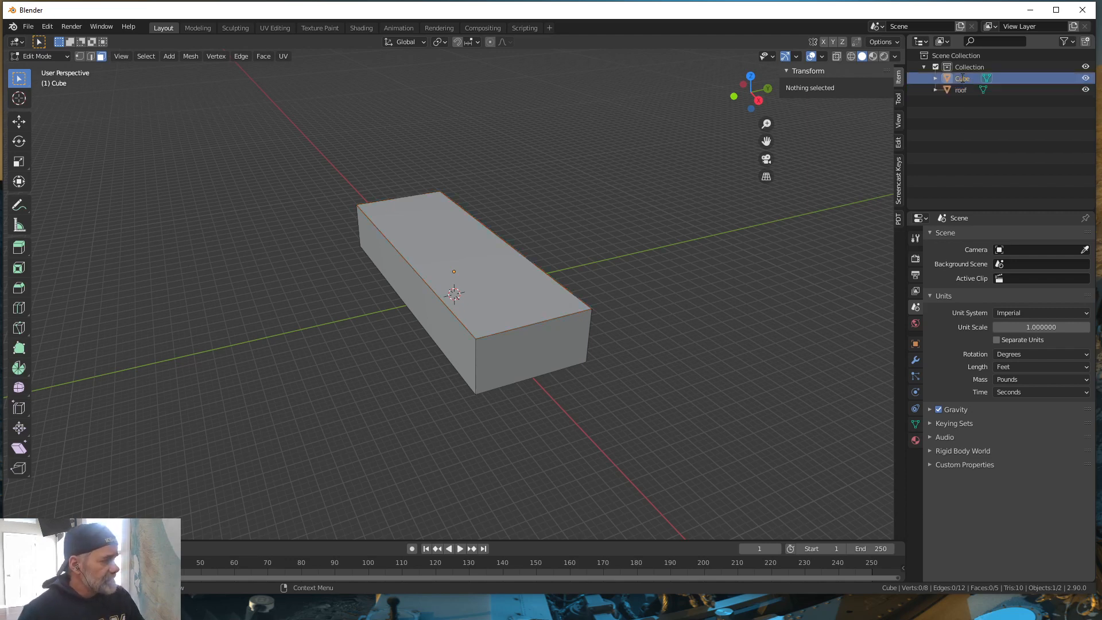
pyautogui.doubleClick(962, 78)
pyautogui.write('wa')
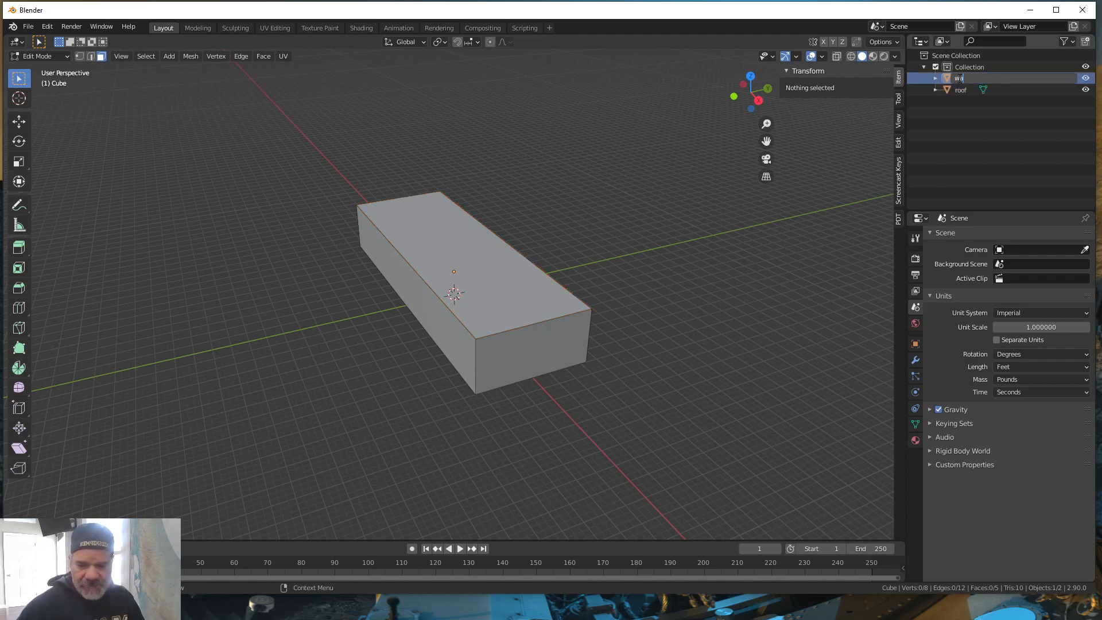
pyautogui.write('lls')
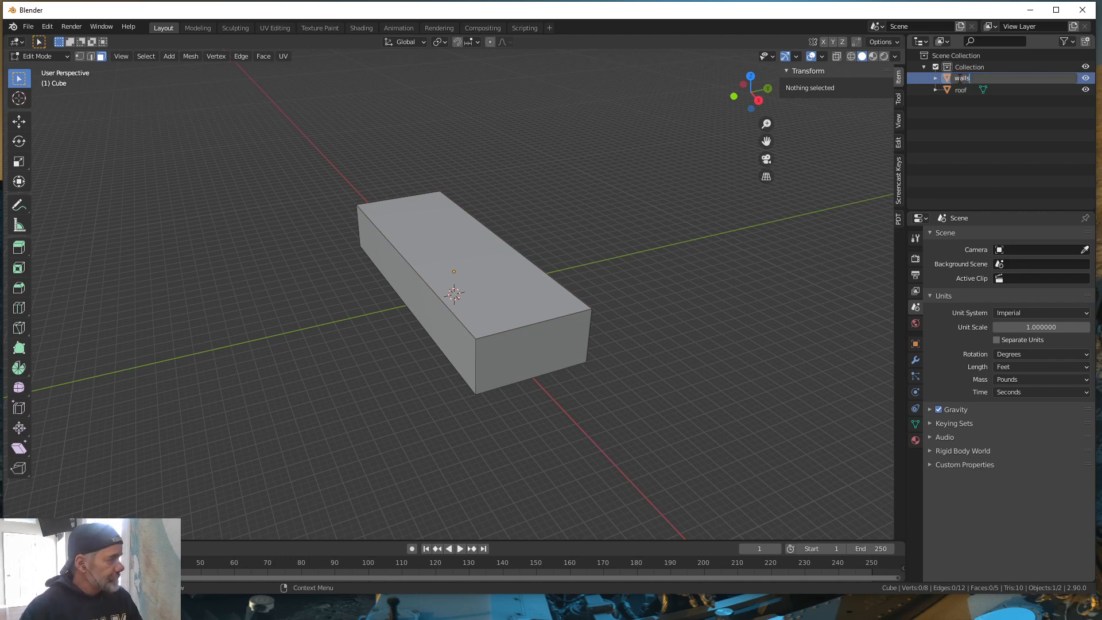
pyautogui.press('Return')
# Step: Separate the bottom face of the walls object into its own object and rename it floor
pyautogui.moveTo(553, 377); pyautogui.dragTo(524, 308, button='middle')
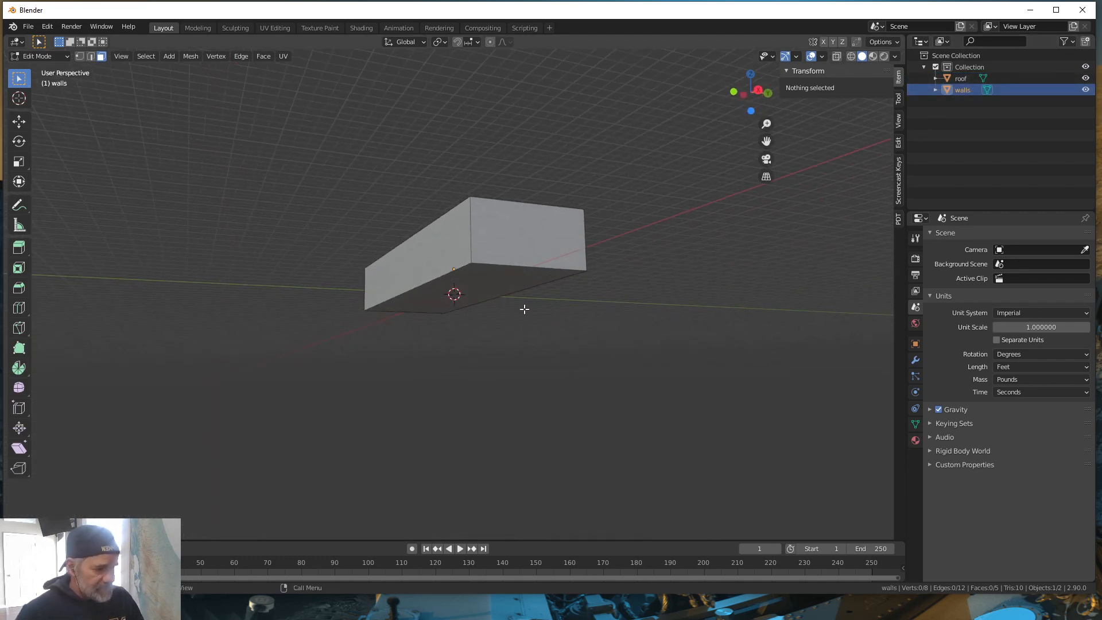
pyautogui.click(492, 287)
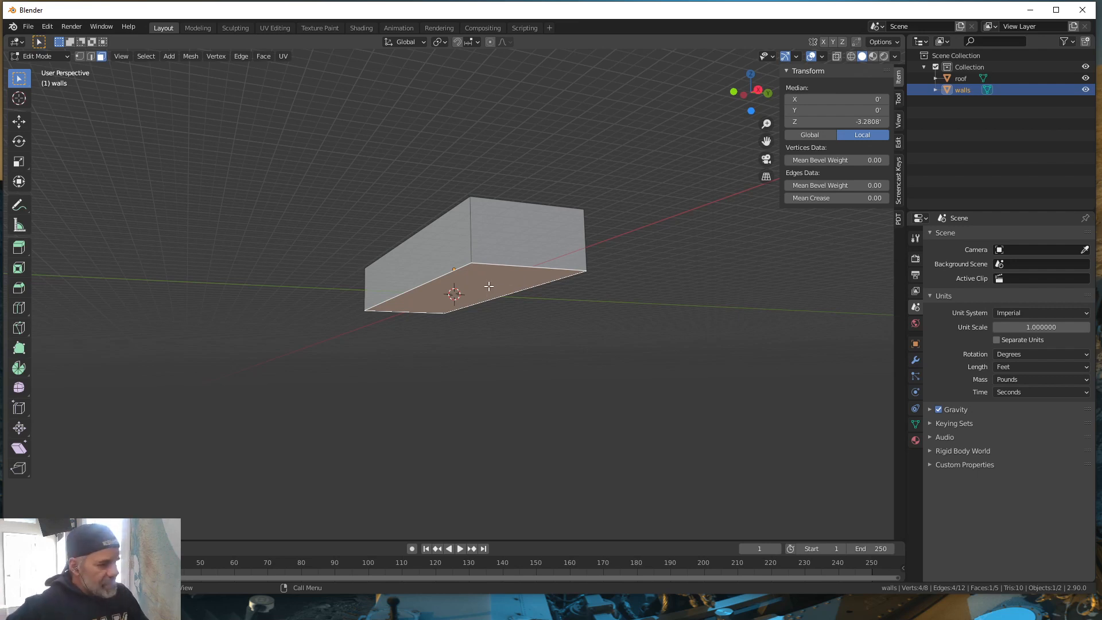
pyautogui.press('p')
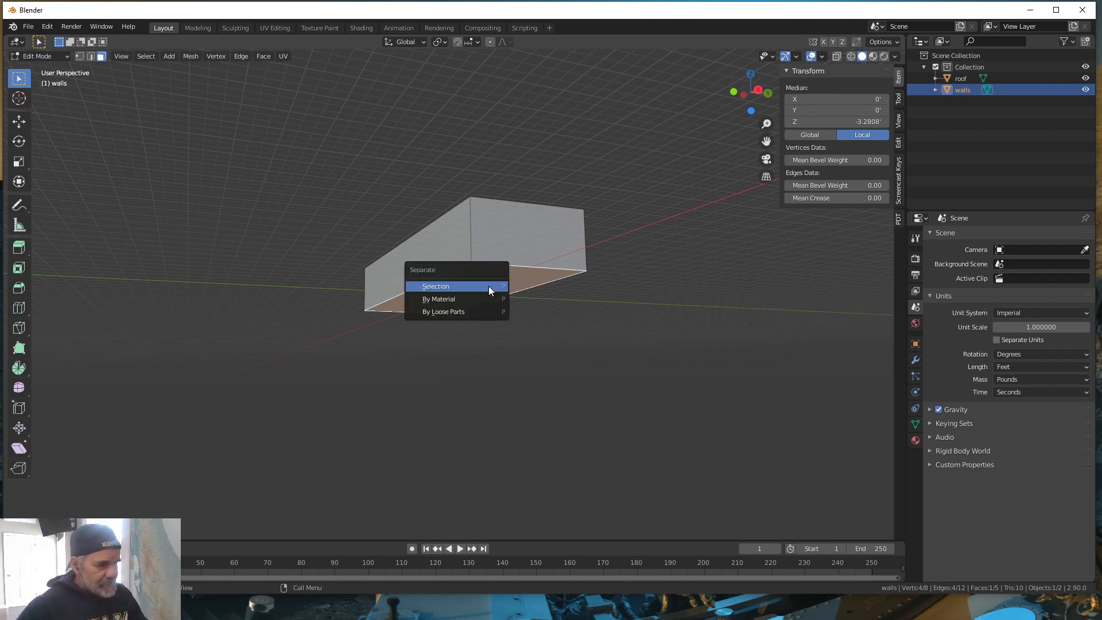
pyautogui.click(488, 286)
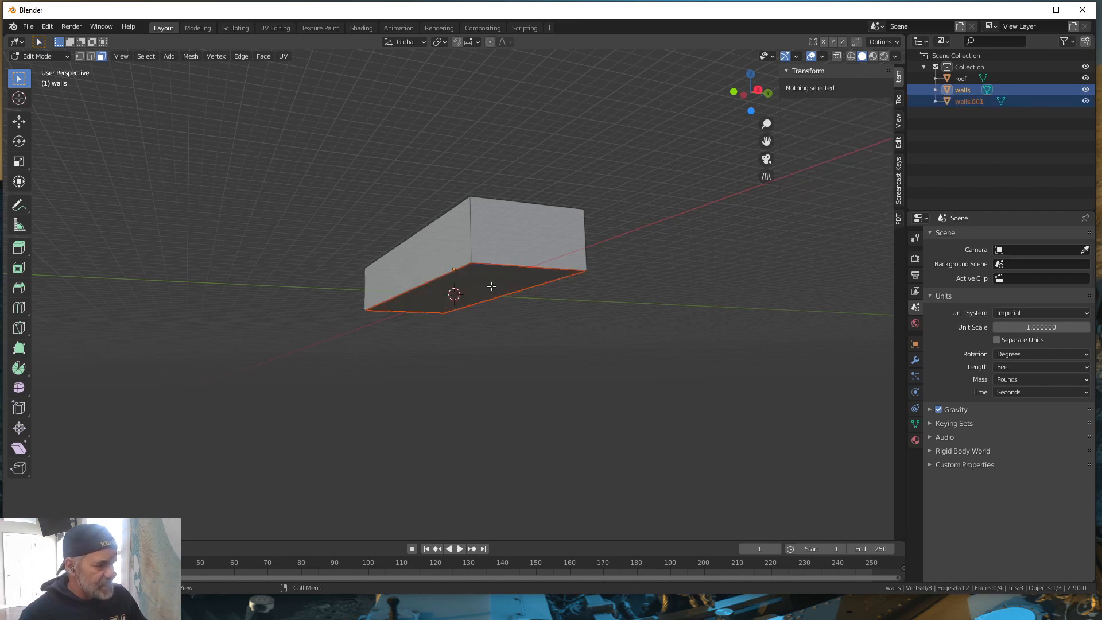
pyautogui.doubleClick(971, 101)
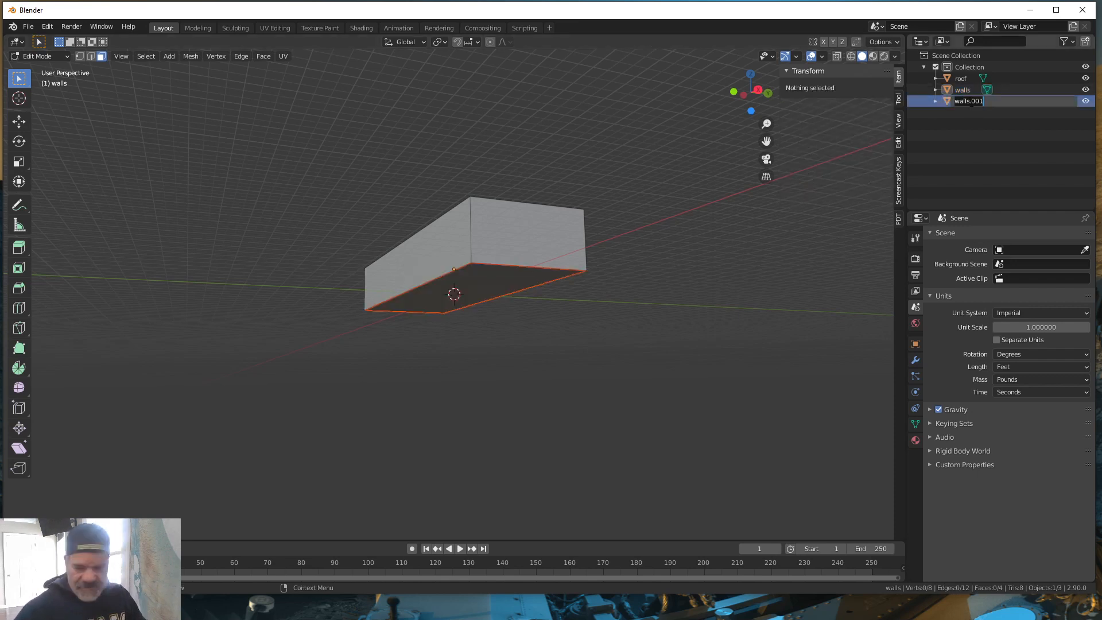
pyautogui.write('fl')
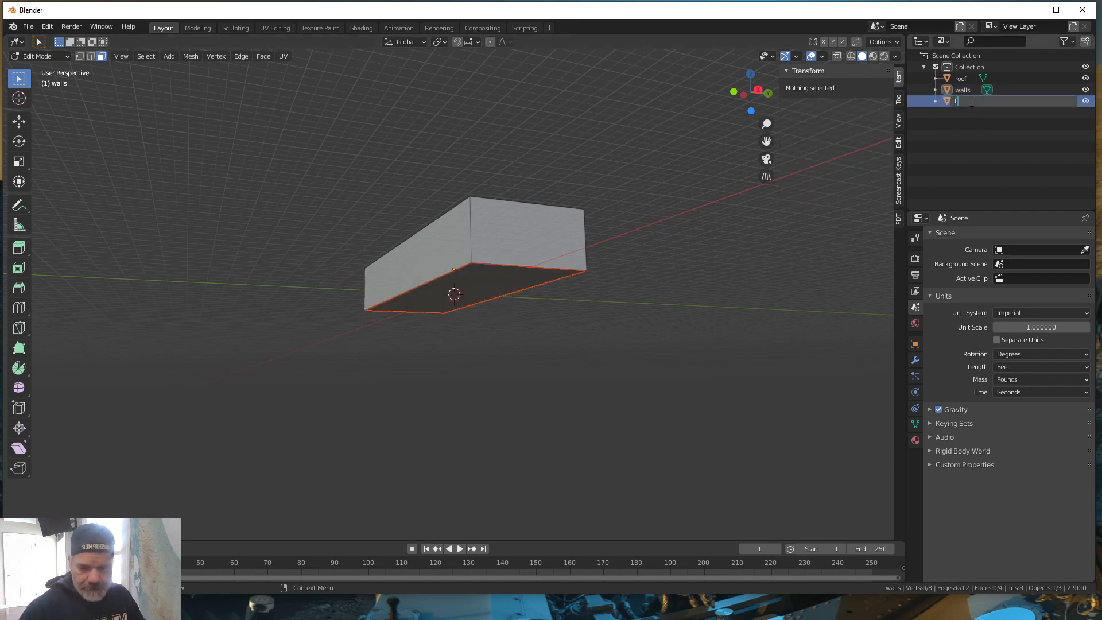
pyautogui.write('oor')
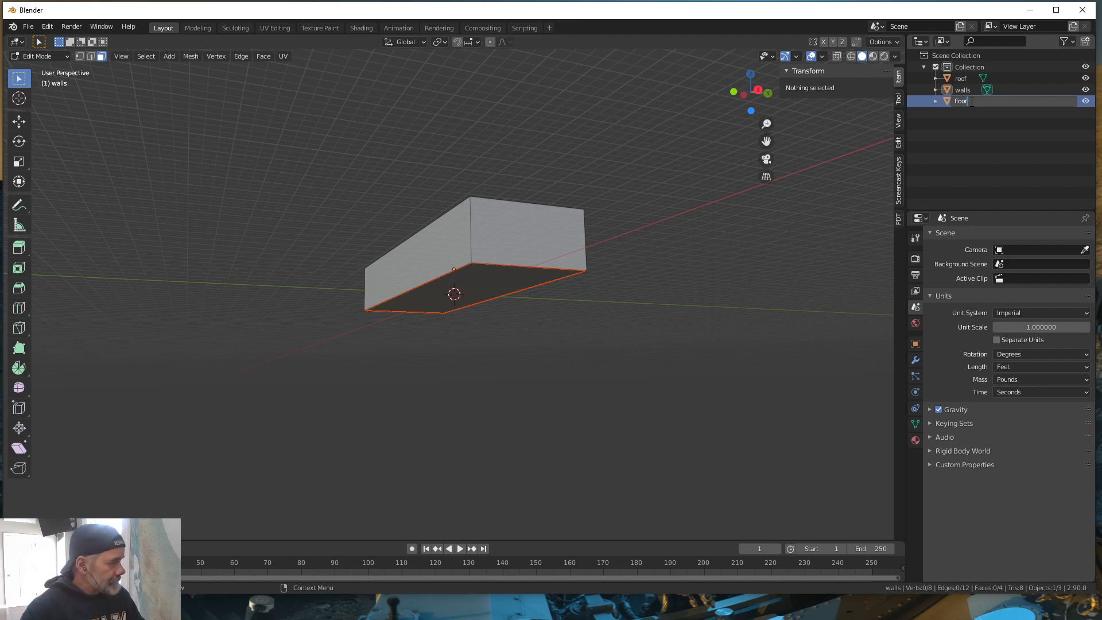
pyautogui.press('Return')
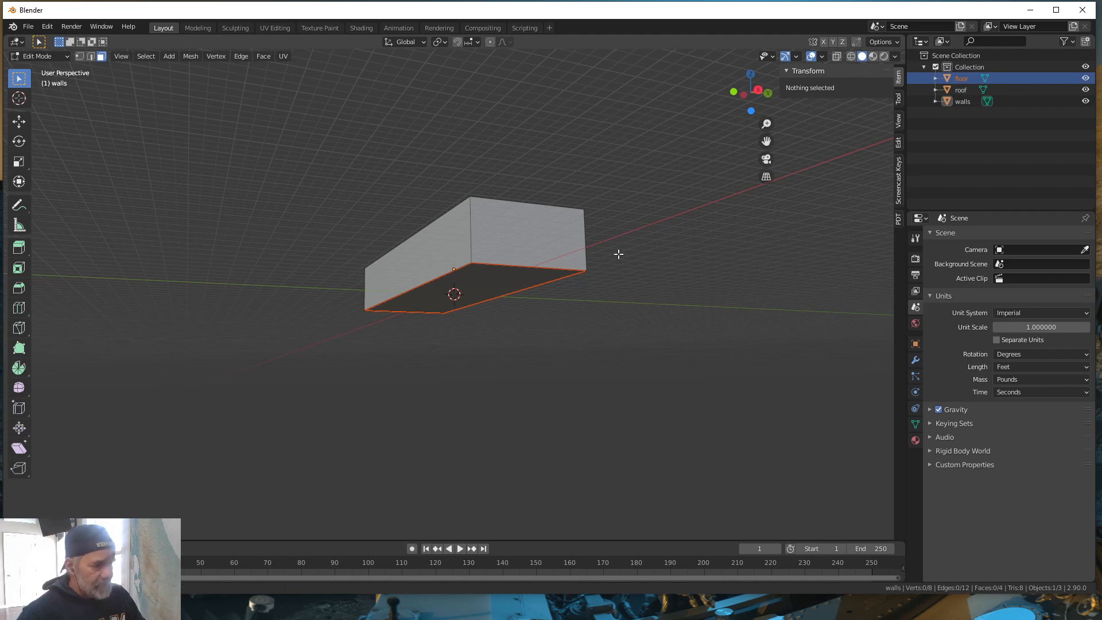
# Step: Switch mesh editing from the walls to the roof object and select the roof's face
pyautogui.moveTo(618, 254); pyautogui.dragTo(620, 305, button='middle')
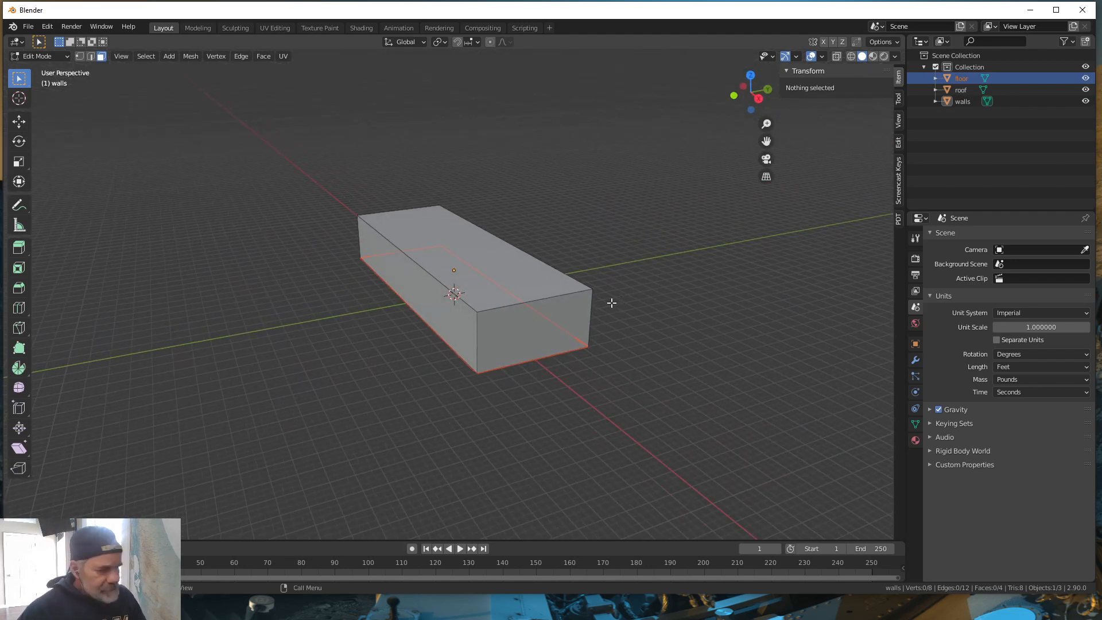
pyautogui.press('Tab')
pyautogui.click(961, 90)
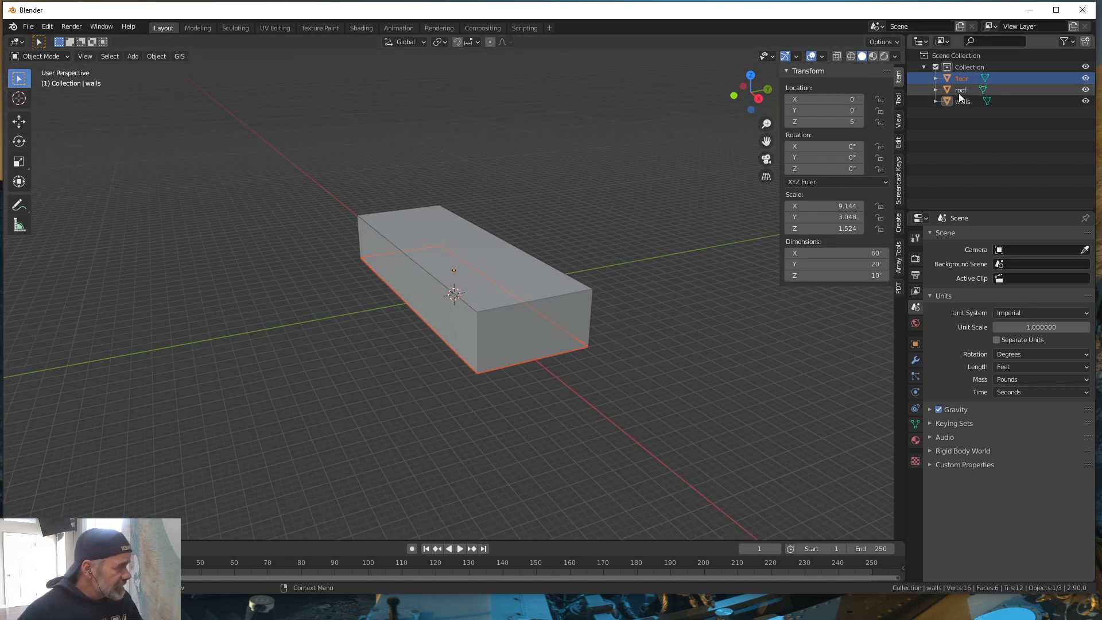
pyautogui.press('Tab')
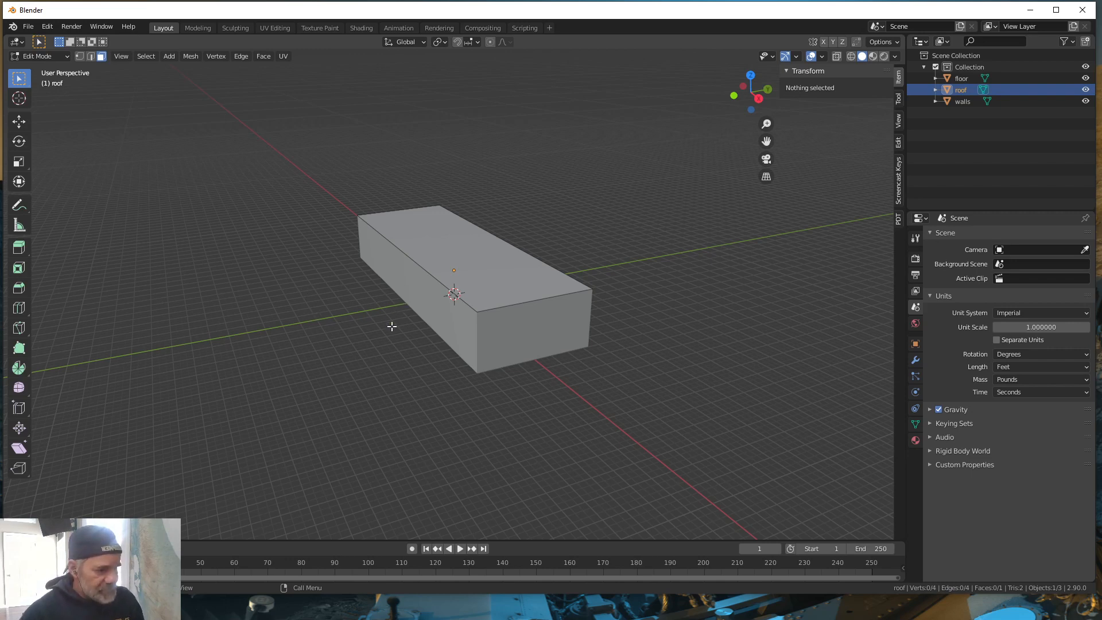
pyautogui.moveTo(388, 313); pyautogui.dragTo(512, 250, button='middle')
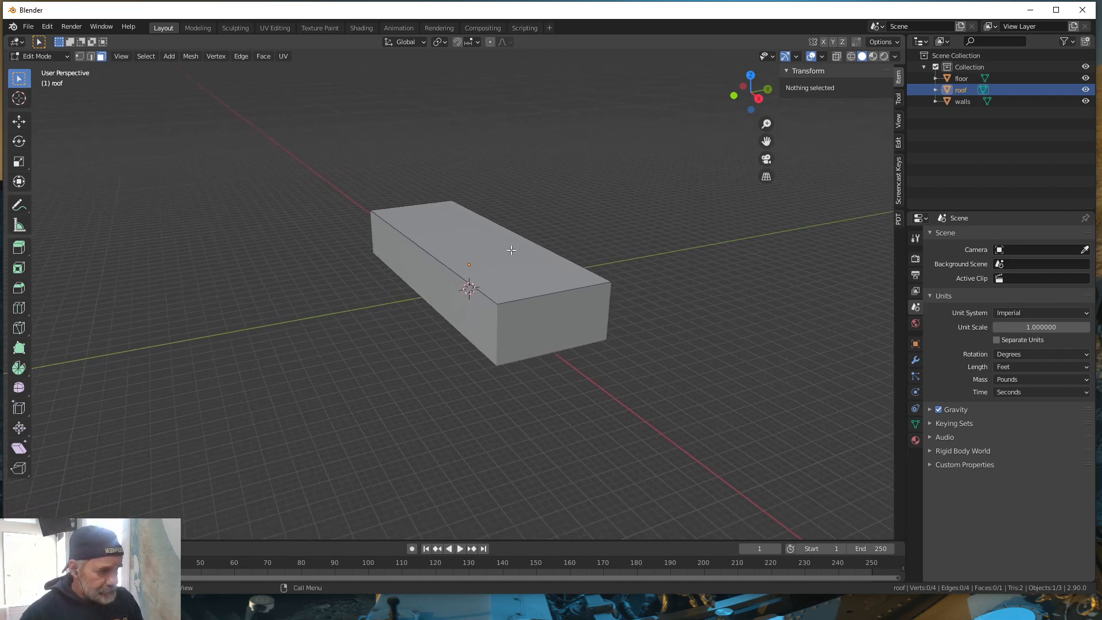
pyautogui.click(469, 246)
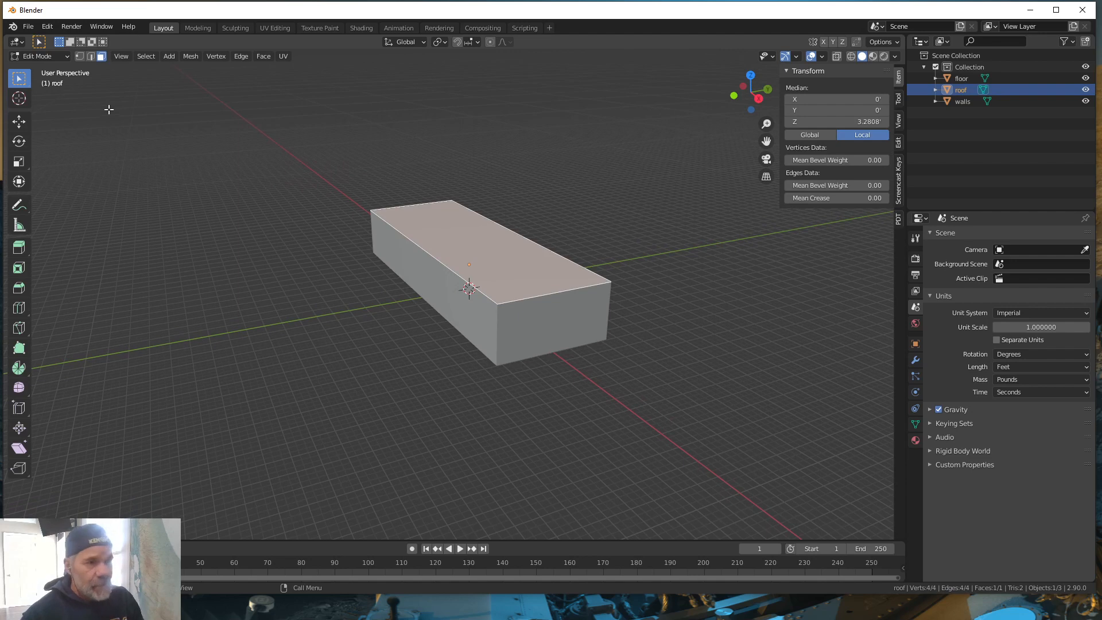
# Step: Return to Object Mode and apply the scale to the floor, roof and walls objects together
pyautogui.press('Tab')
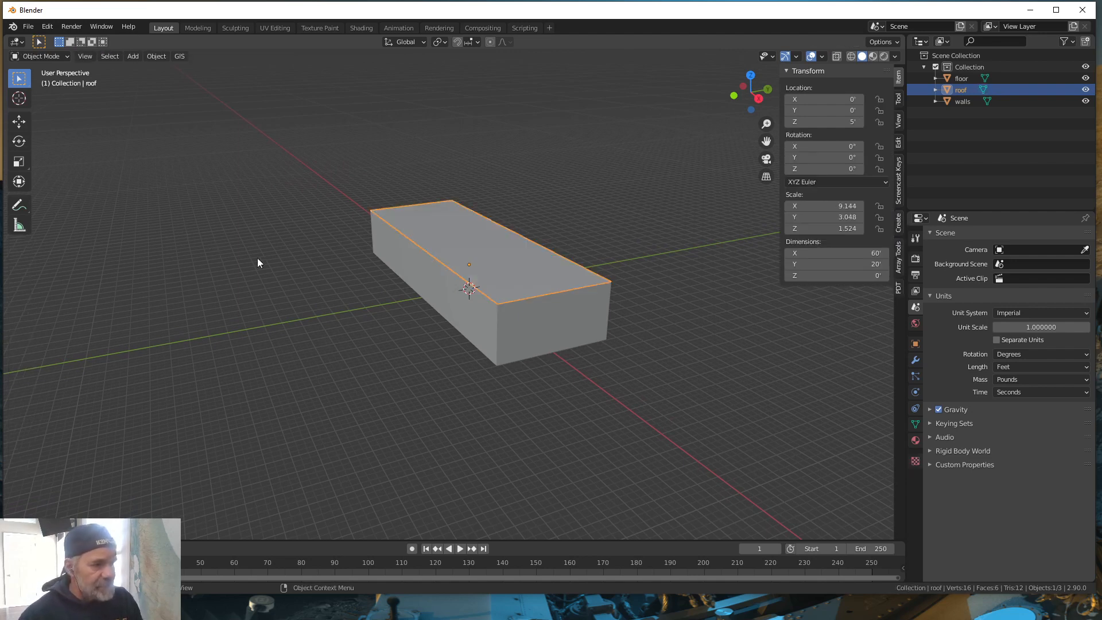
pyautogui.press('a')
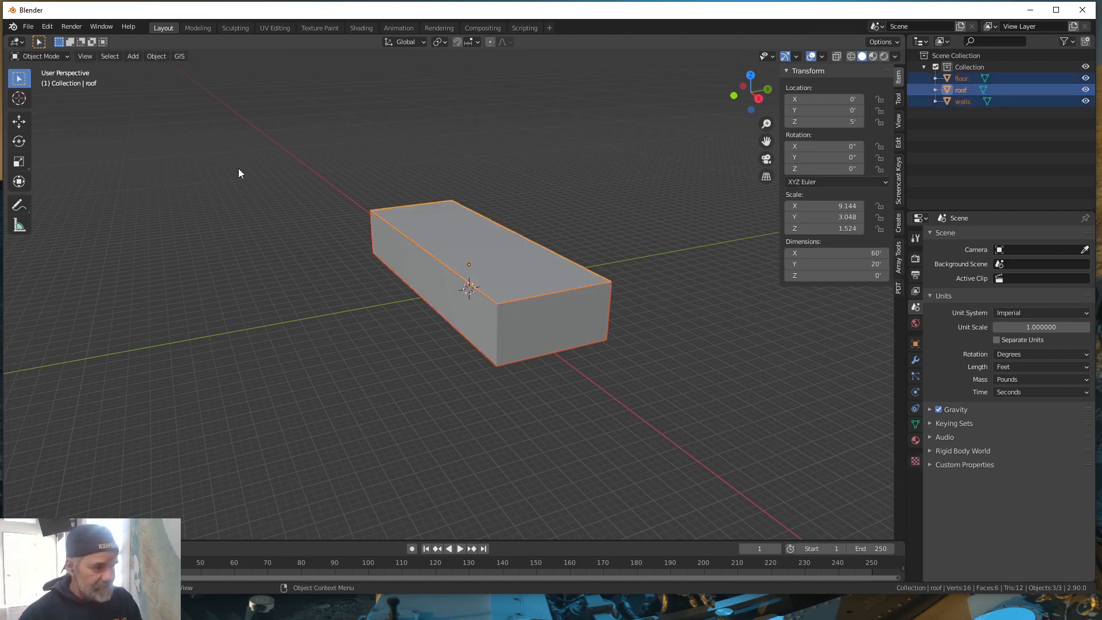
pyautogui.click(160, 56)
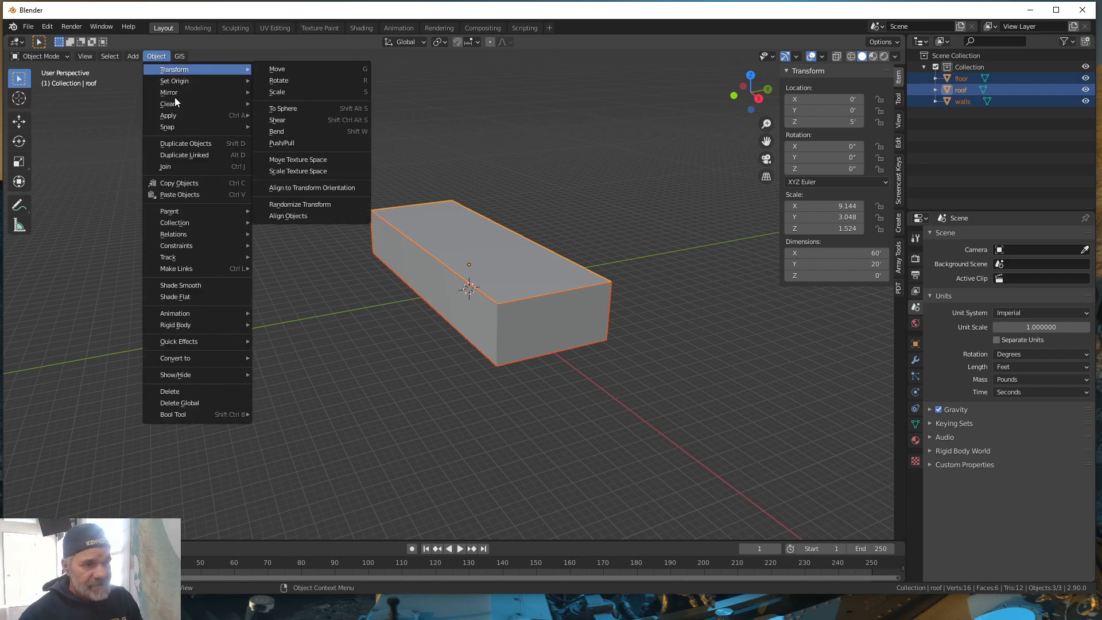
pyautogui.moveTo(178, 115)
pyautogui.click(287, 138)
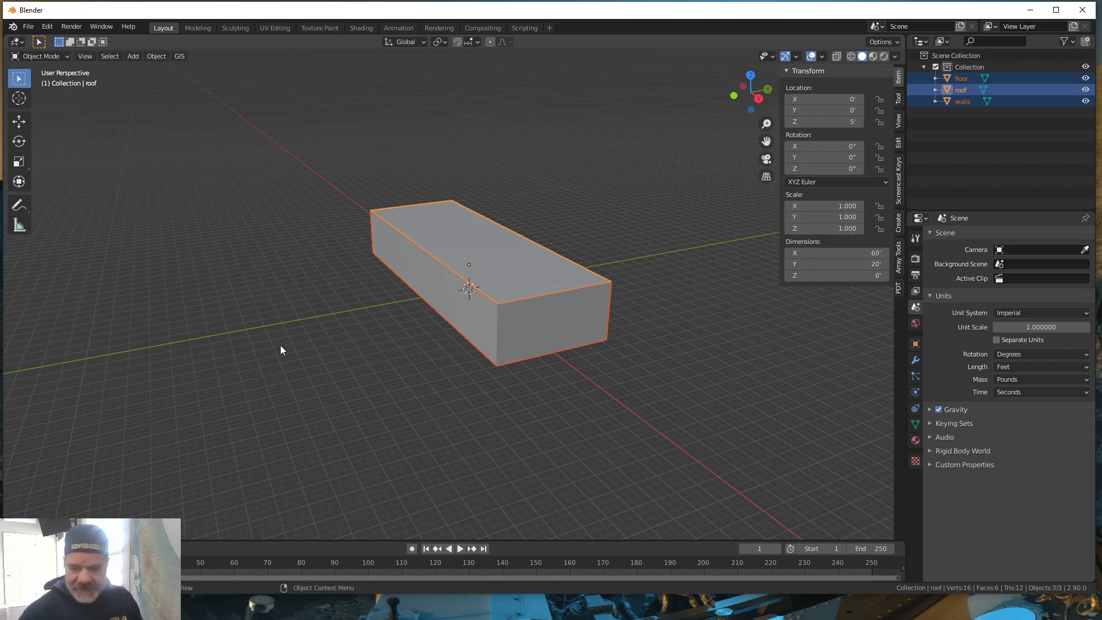
# Step: Enter mesh editing on the roof object and add one centred loop cut along its length
pyautogui.click(501, 254)
pyautogui.click(498, 263)
pyautogui.press('Tab')
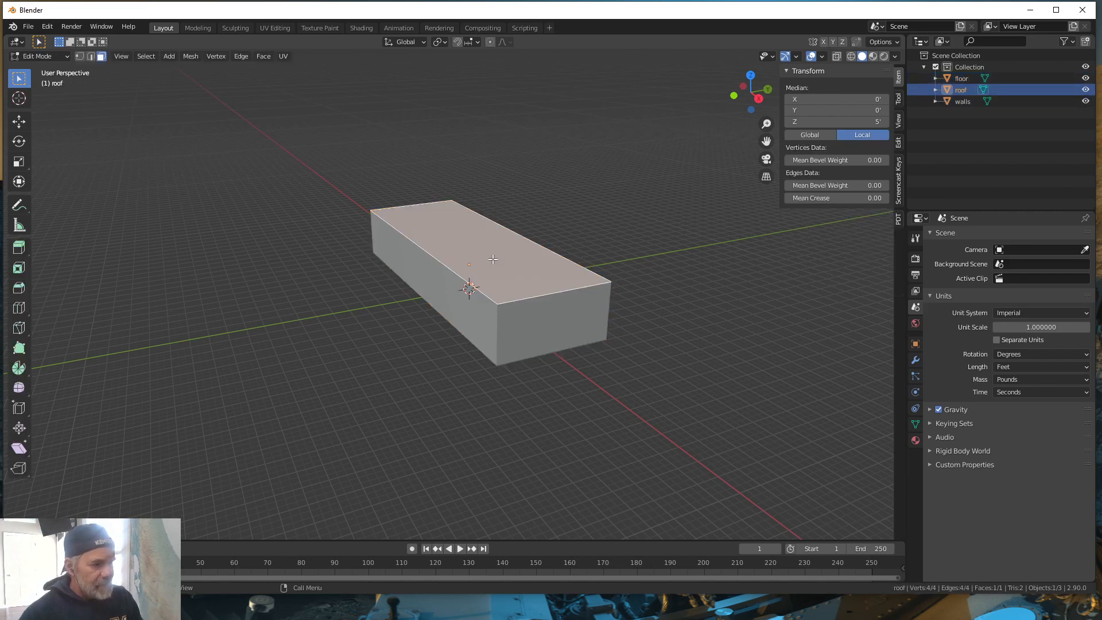
pyautogui.moveTo(357, 297)
pyautogui.mouseDown(button='middle')
pyautogui.moveTo(330, 305)
pyautogui.moveTo(374, 310)
pyautogui.moveTo(363, 303)
pyautogui.mouseUp(button='middle')
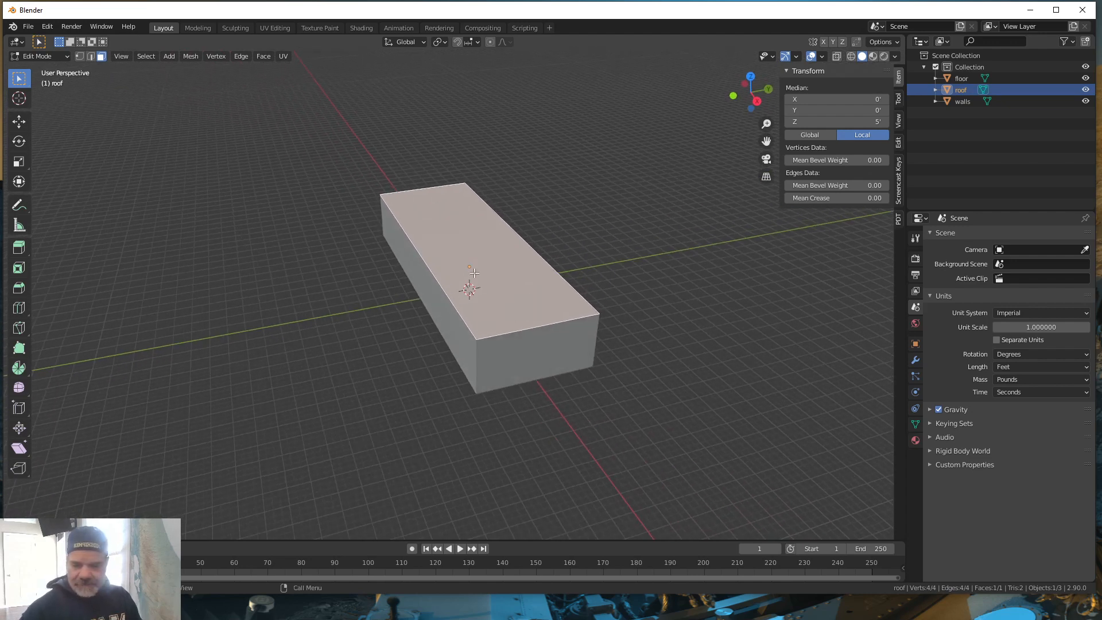
pyautogui.hotkey('ctrl', 'r')
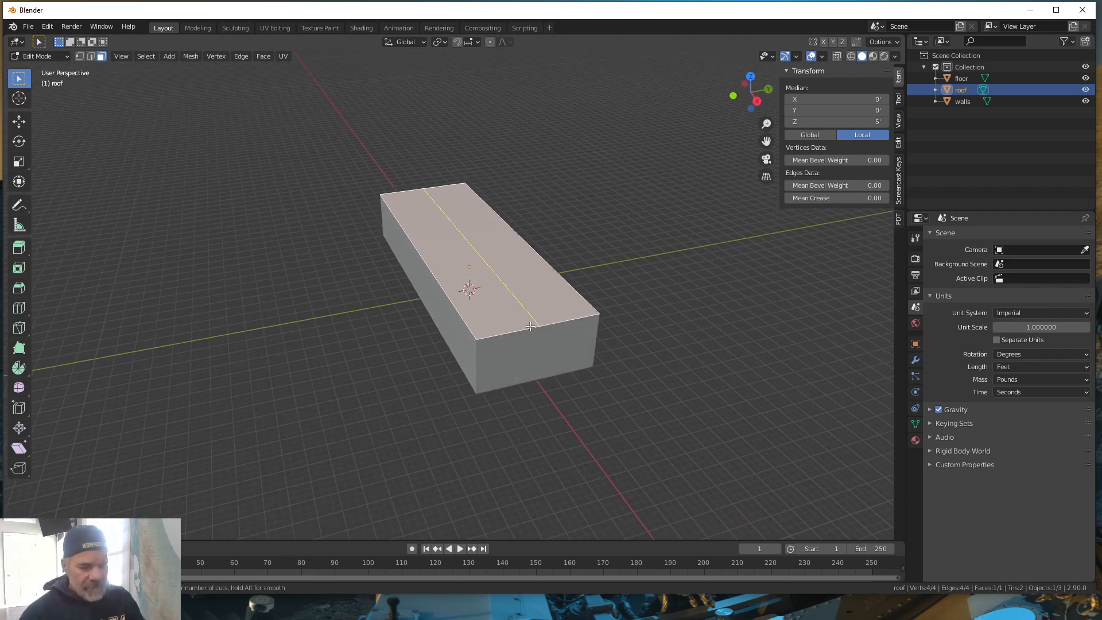
pyautogui.click(530, 327)
pyautogui.rightClick(531, 328)
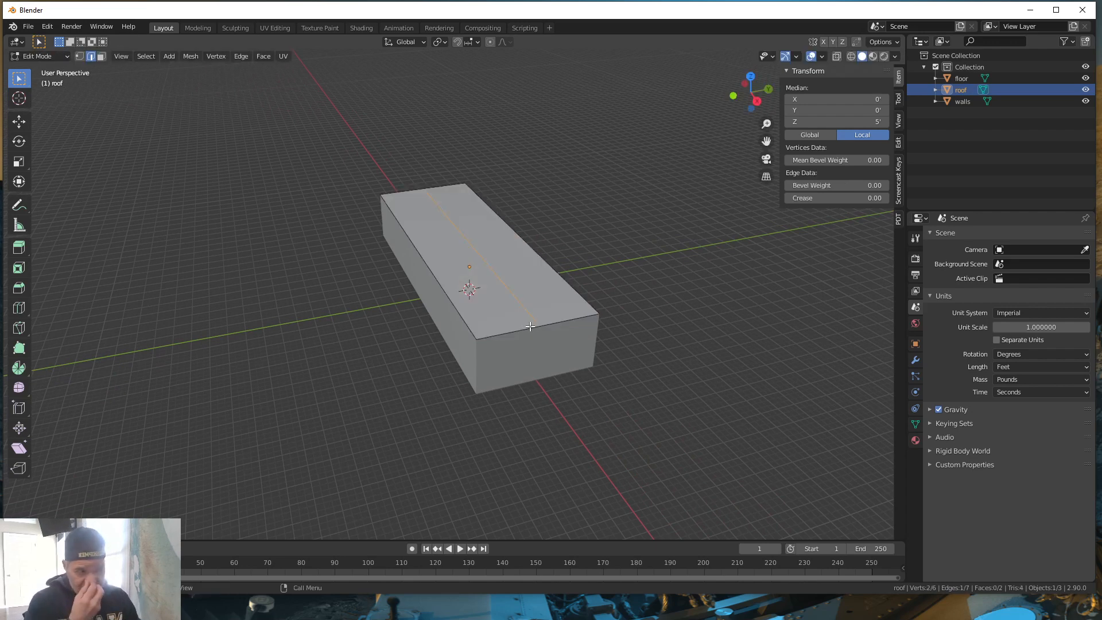
# Step: Check the lengthwise split by selecting an outer edge and the separate roof halves in face selection mode
pyautogui.click(488, 312)
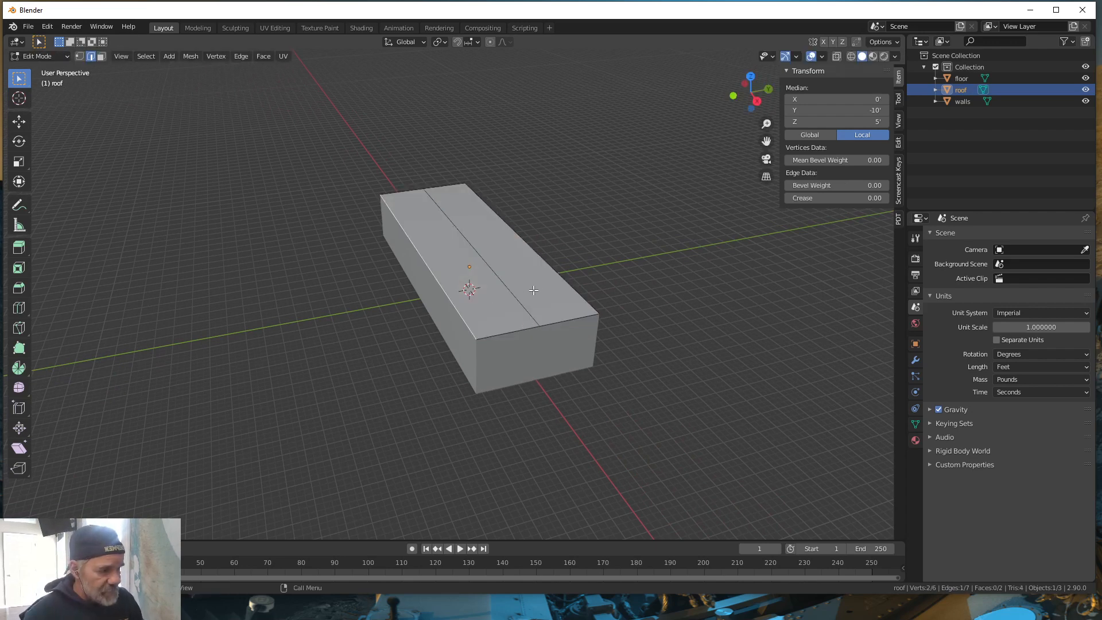
pyautogui.click(531, 291)
pyautogui.click(101, 56)
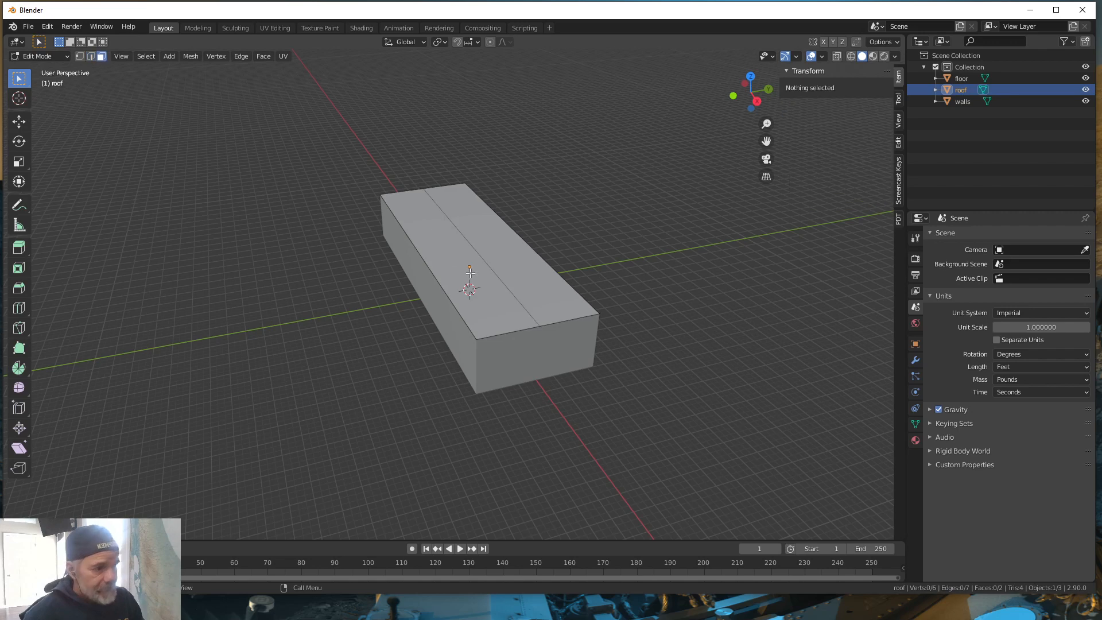
pyautogui.click(464, 267)
pyautogui.click(540, 343)
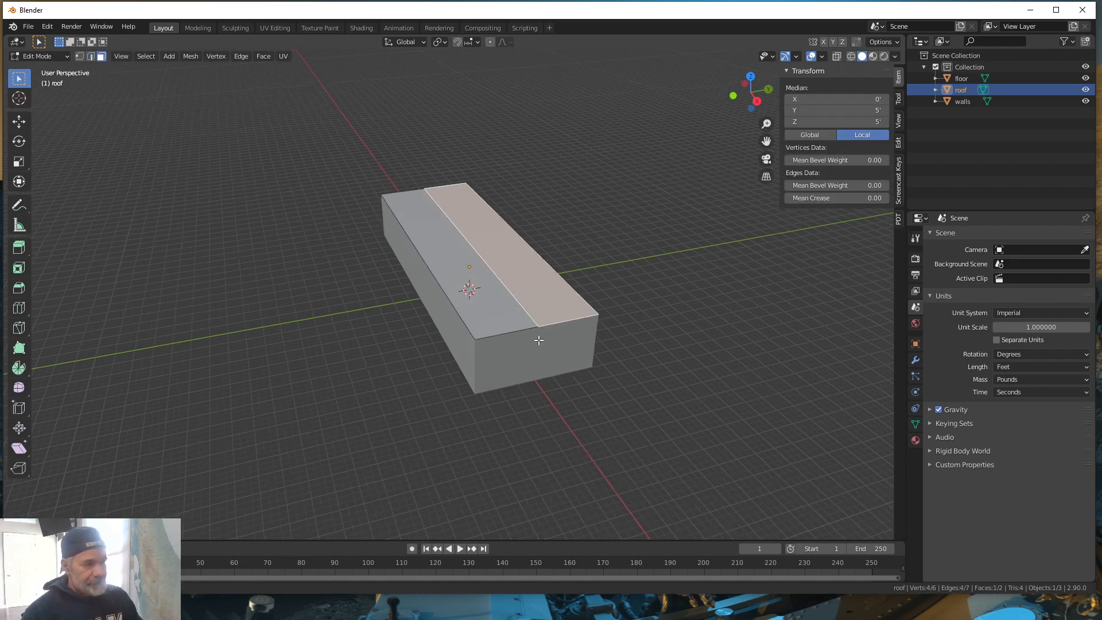
# Step: Add a crosswise loop cut slid fully to the roof's negative-X end and move it 10' along X
pyautogui.moveTo(540, 342); pyautogui.dragTo(572, 242, button='middle')
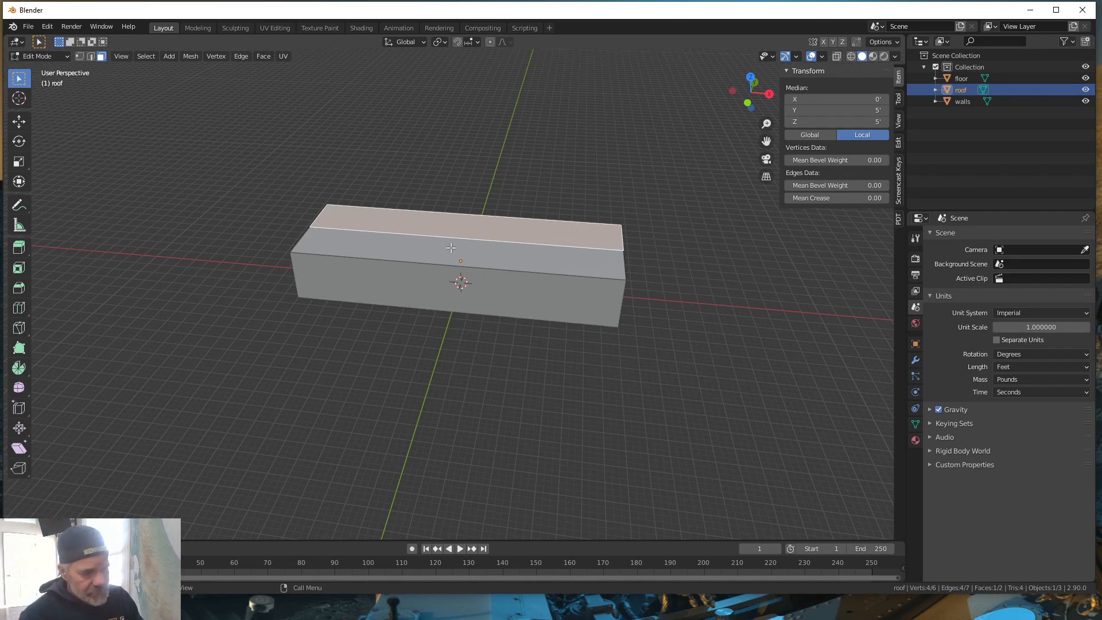
pyautogui.moveTo(511, 246); pyautogui.dragTo(507, 251, button='middle')
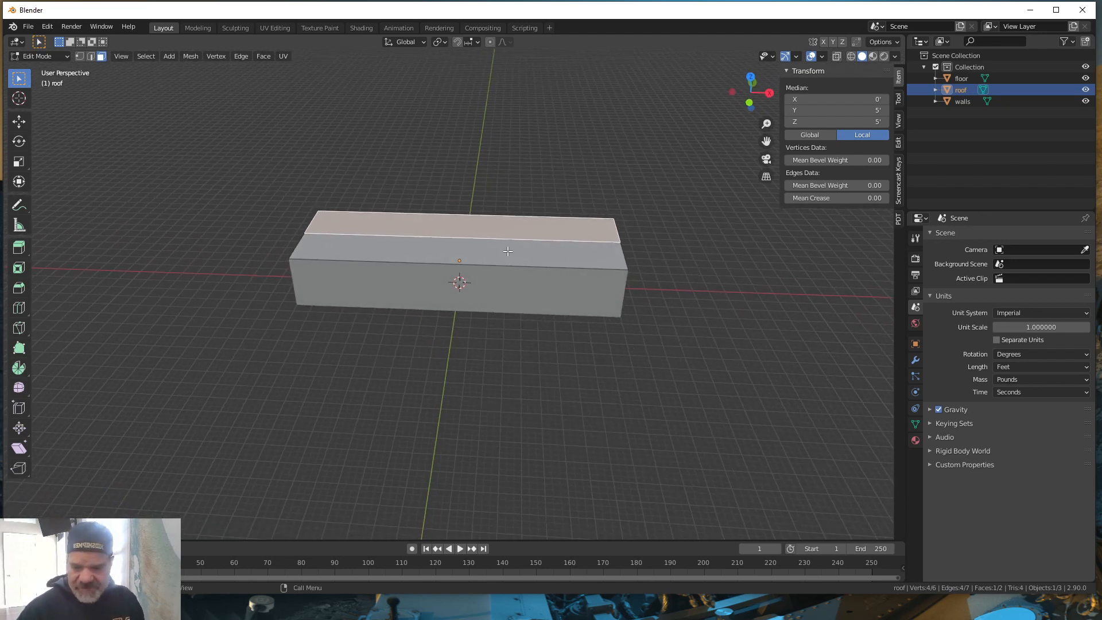
pyautogui.hotkey('ctrl', 'r')
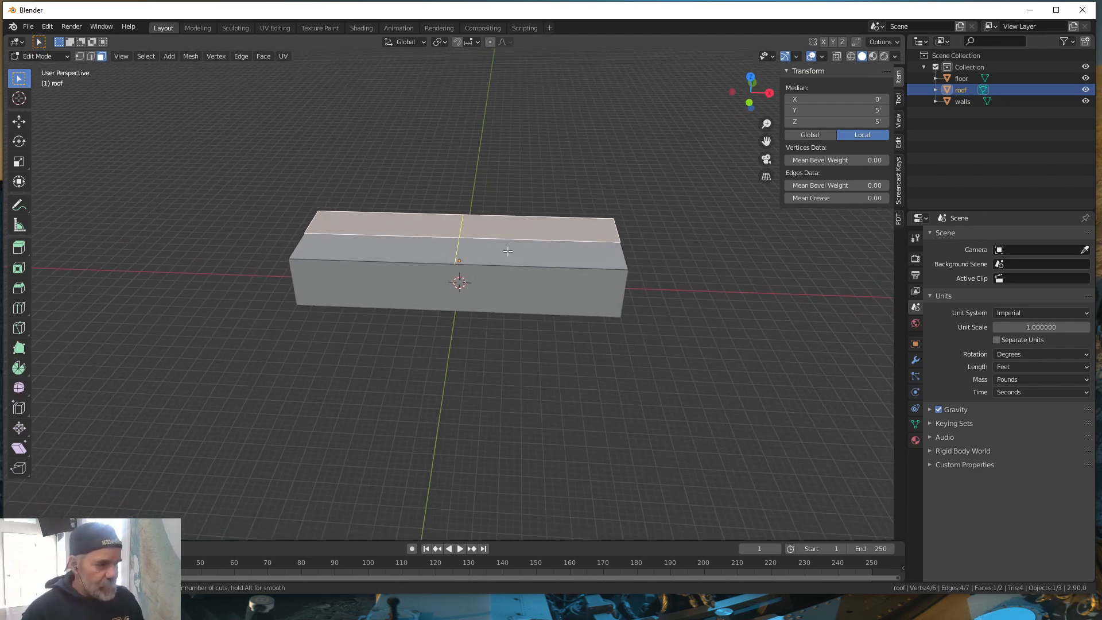
pyautogui.click(458, 268)
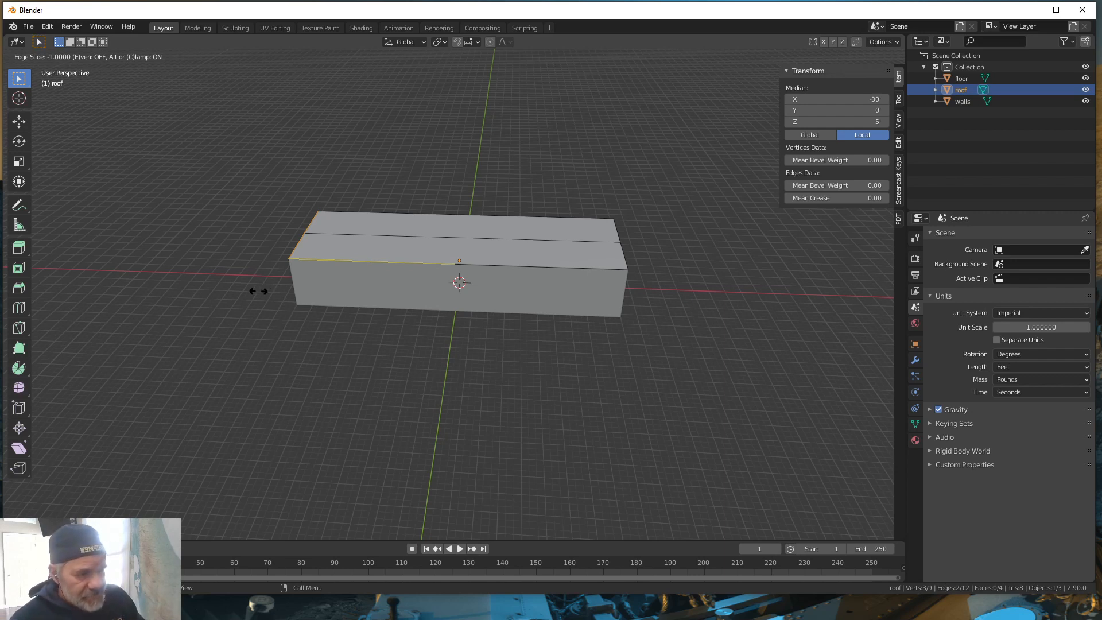
pyautogui.click(258, 291)
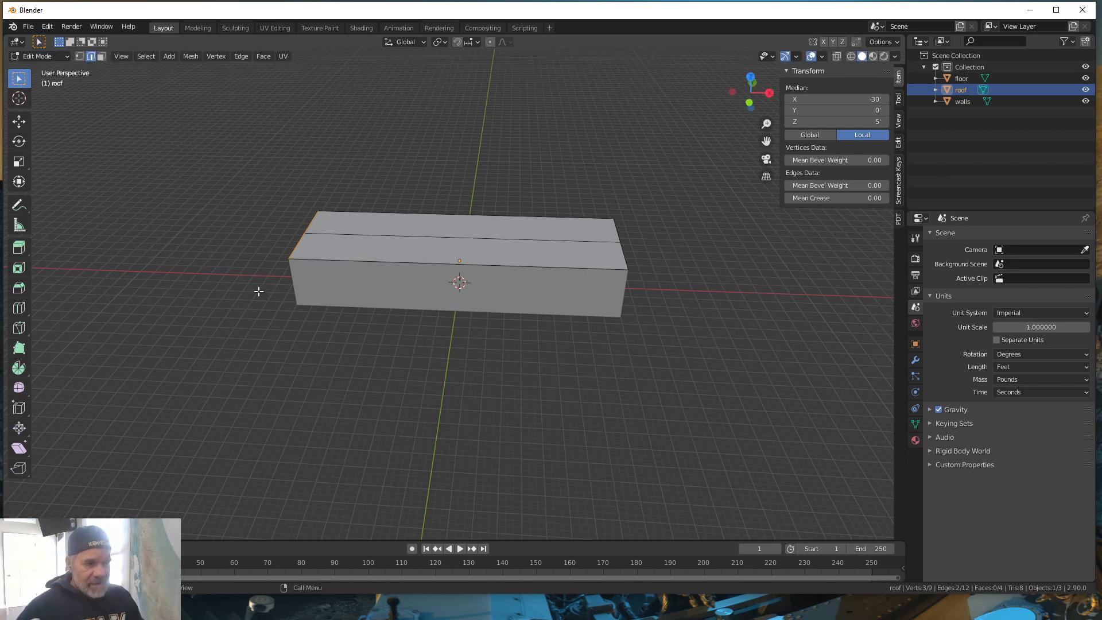
pyautogui.press('g')
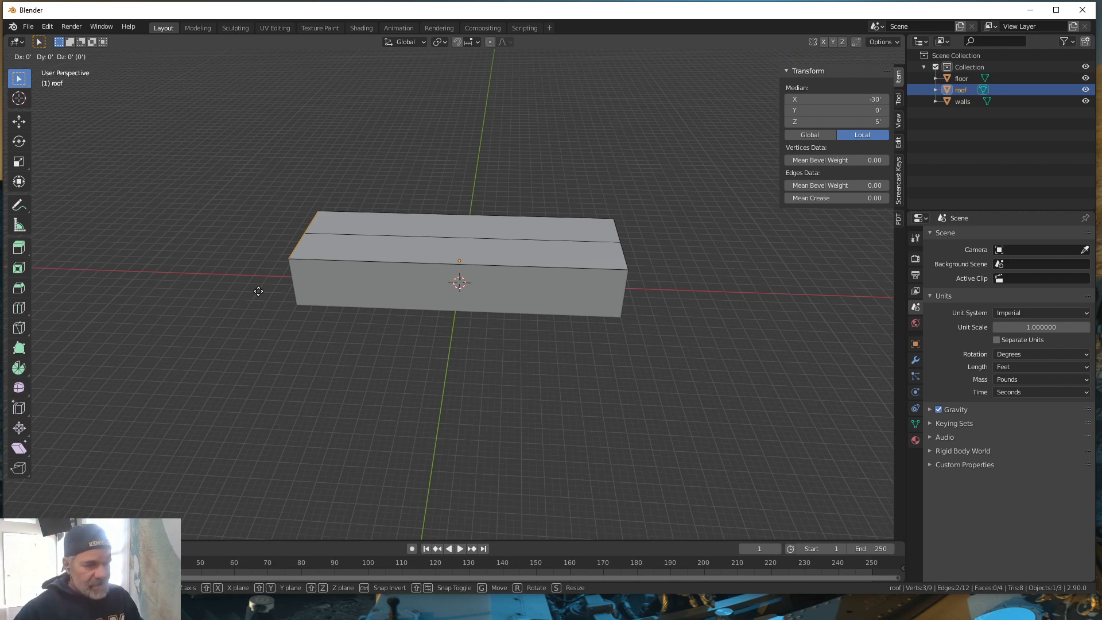
pyautogui.write('x10')
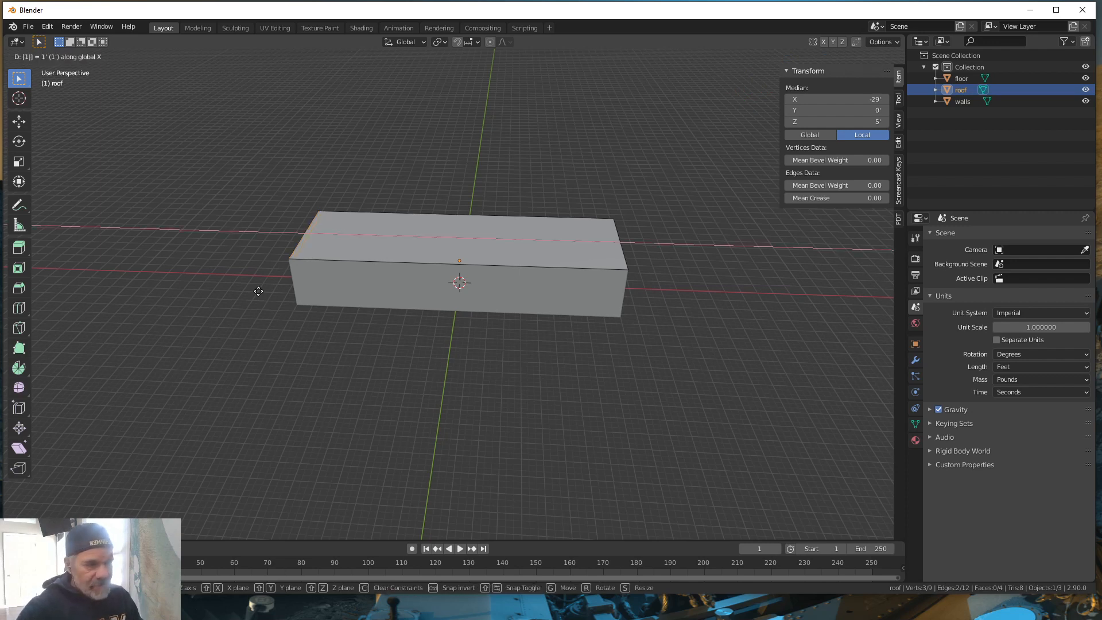
pyautogui.press('Return')
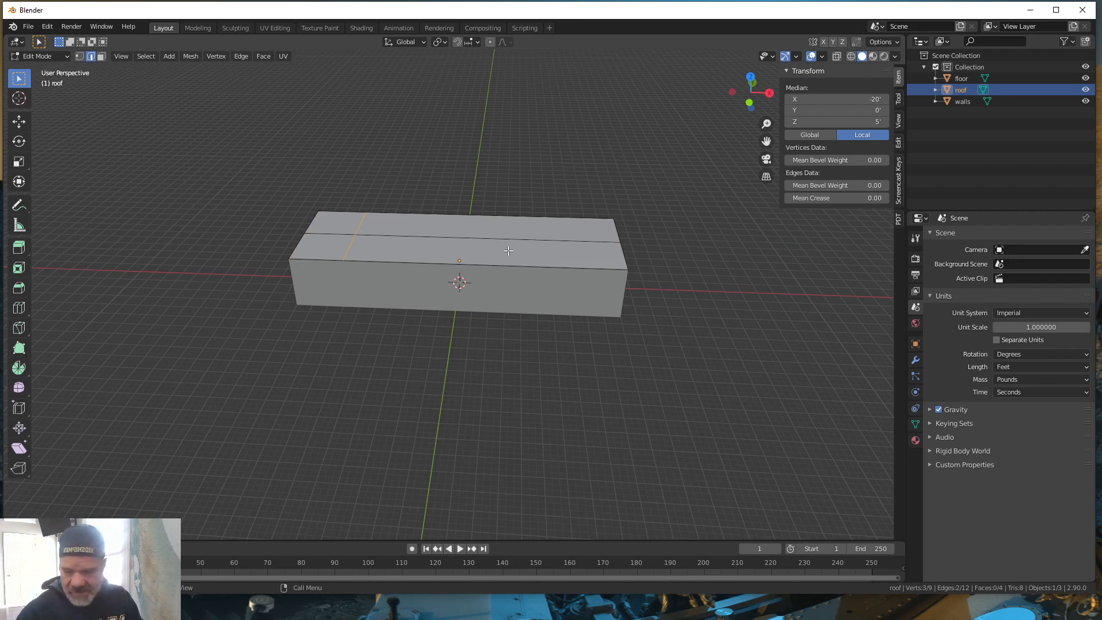
# Step: Add a second crosswise loop cut slid fully to the roof's positive-X end and move it -10' along X
pyautogui.hotkey('ctrl', 'r')
pyautogui.moveTo(496, 256); pyautogui.dragTo(697, 255)
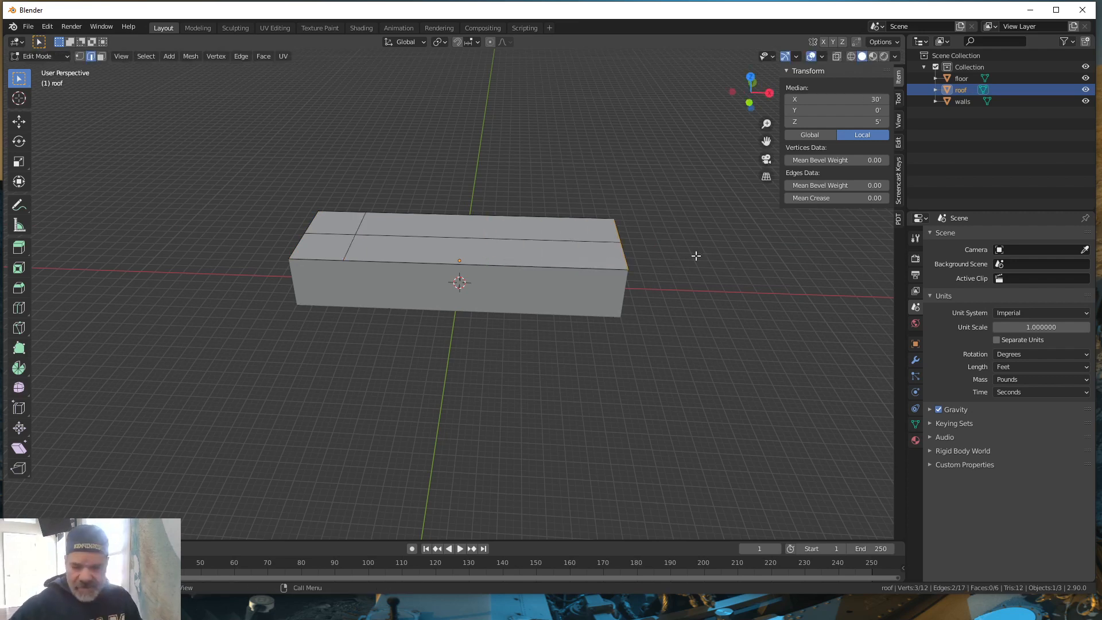
pyautogui.press('g')
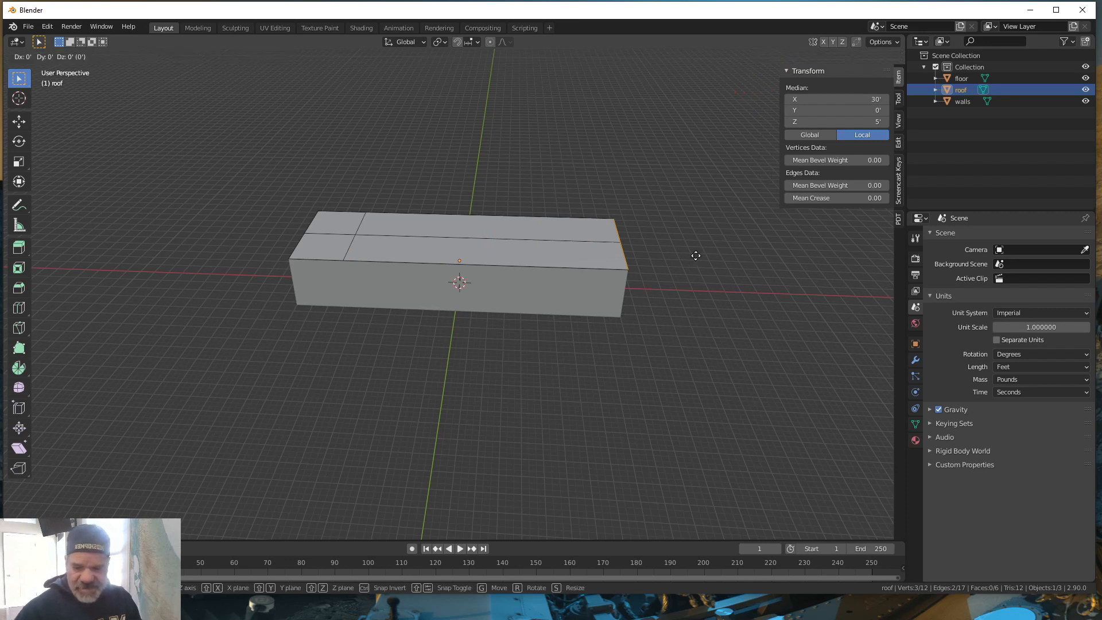
pyautogui.press('x')
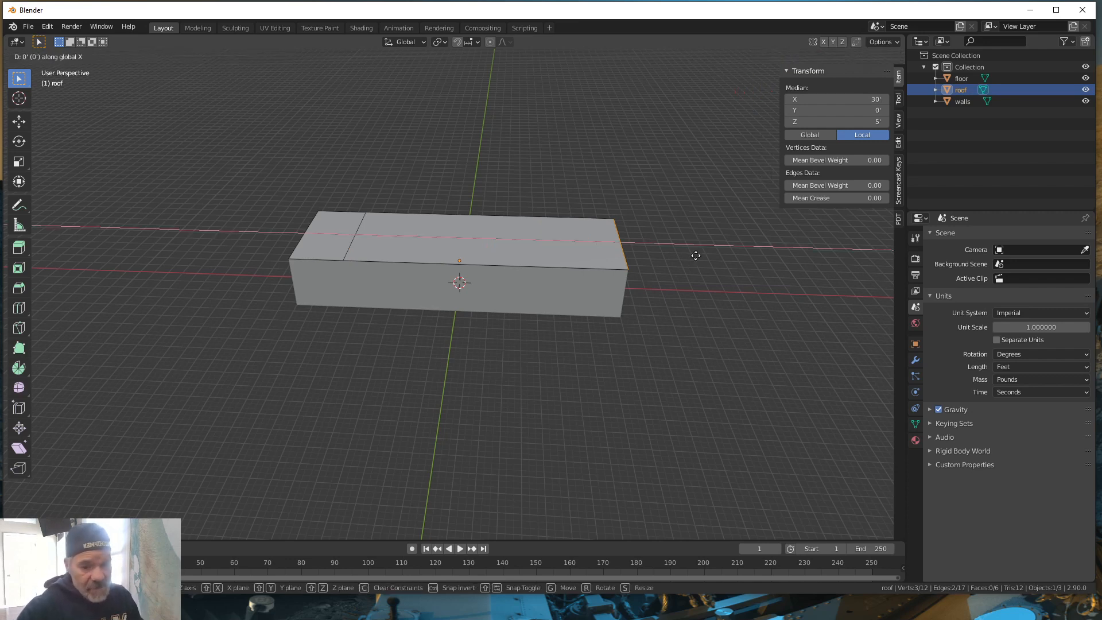
pyautogui.write('-10')
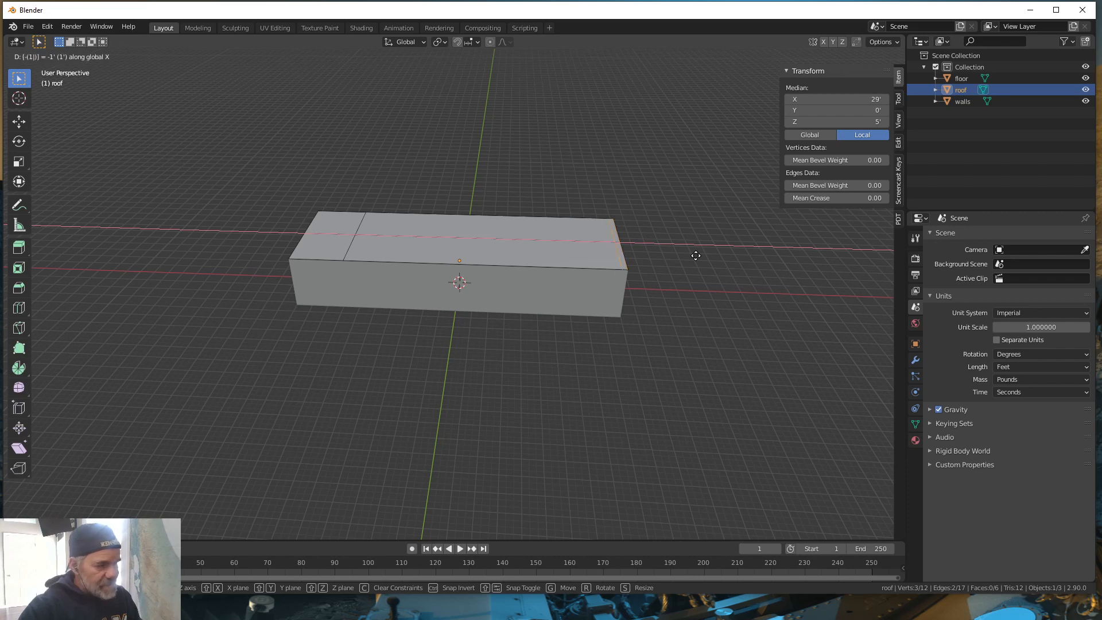
pyautogui.press('Return')
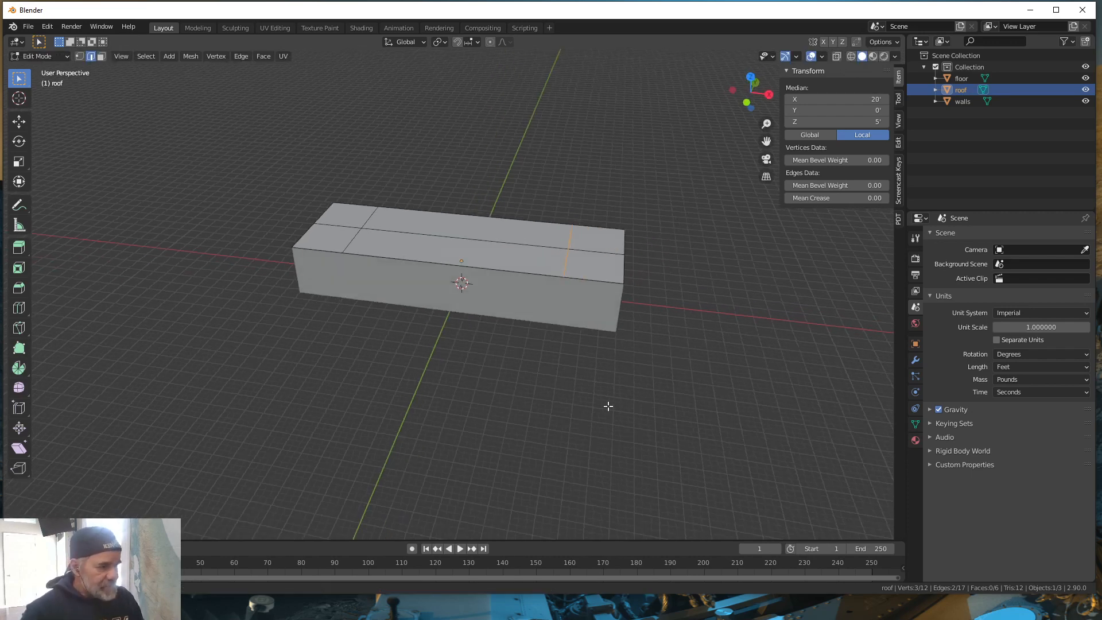
# Step: Switch to vertex selection and turn on Auto Merge Vertices for the roof mesh
pyautogui.moveTo(608, 406); pyautogui.dragTo(584, 398, button='middle')
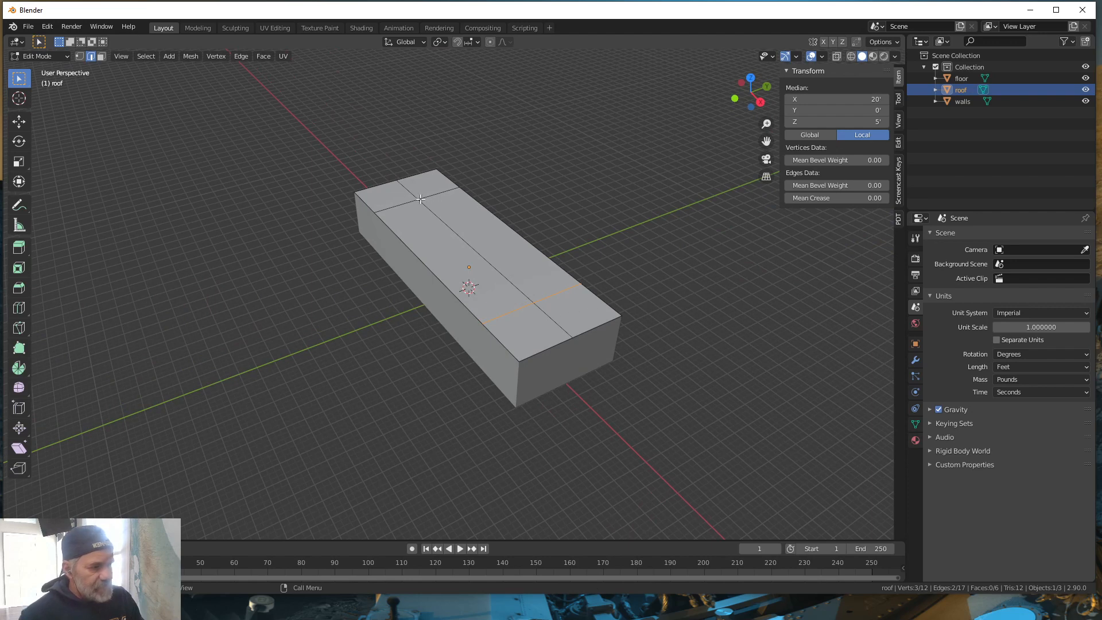
pyautogui.moveTo(381, 361)
pyautogui.mouseDown(button='middle')
pyautogui.moveTo(379, 374)
pyautogui.moveTo(394, 356)
pyautogui.mouseUp(button='middle')
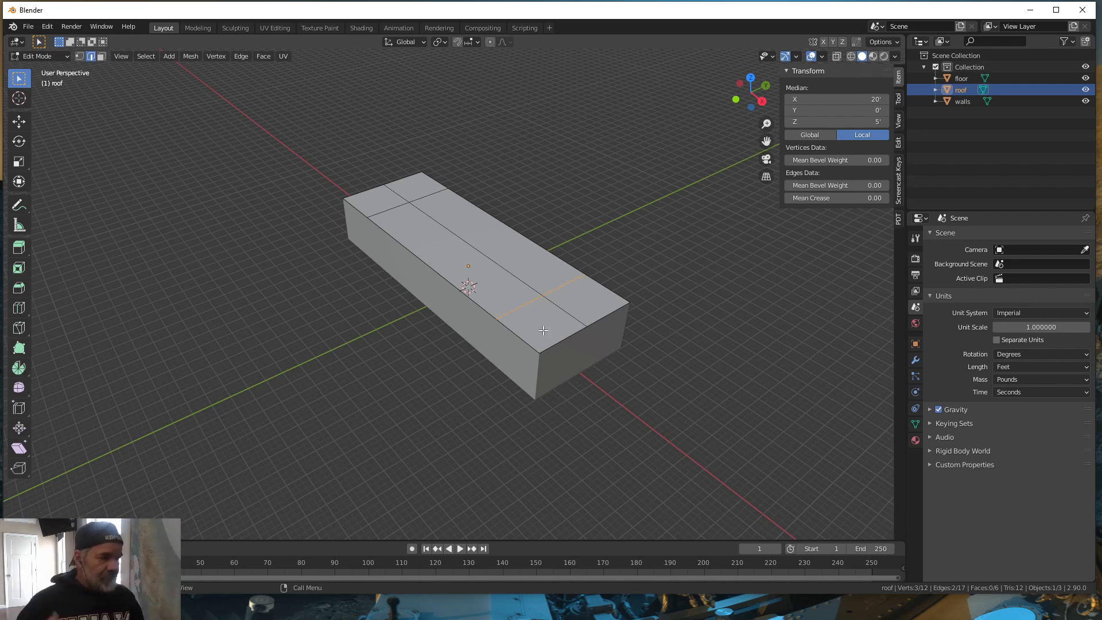
pyautogui.click(79, 57)
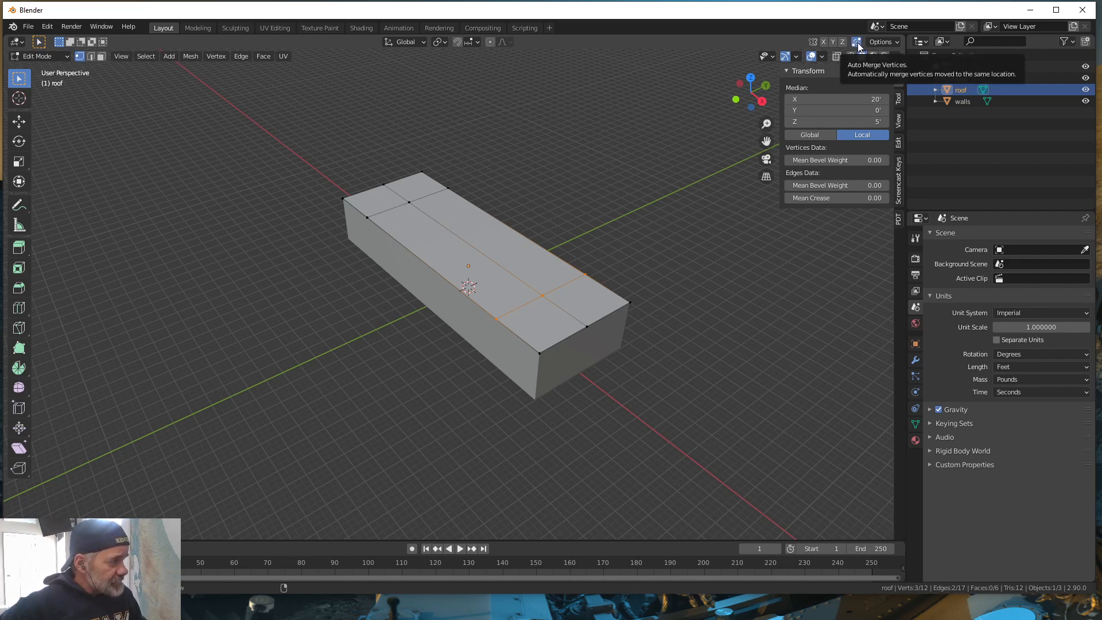
pyautogui.click(897, 40)
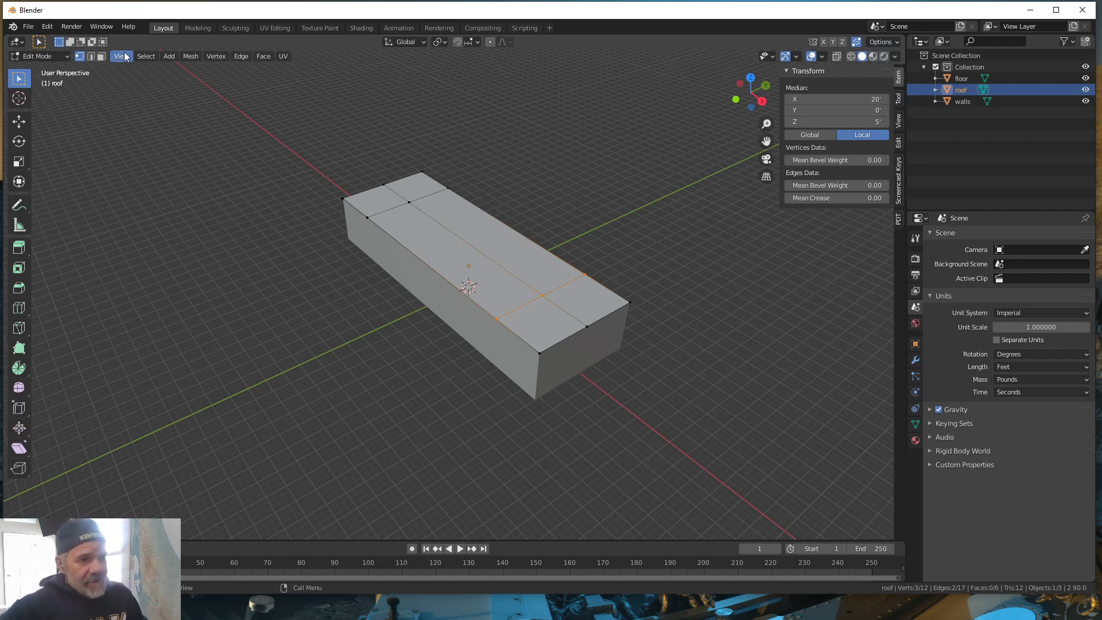
# Step: Enable Vertex snapping with Active and extrude the roof's corner vertex at X 30', Y -10' onto the nearest intersection of the cuts
pyautogui.click(540, 354)
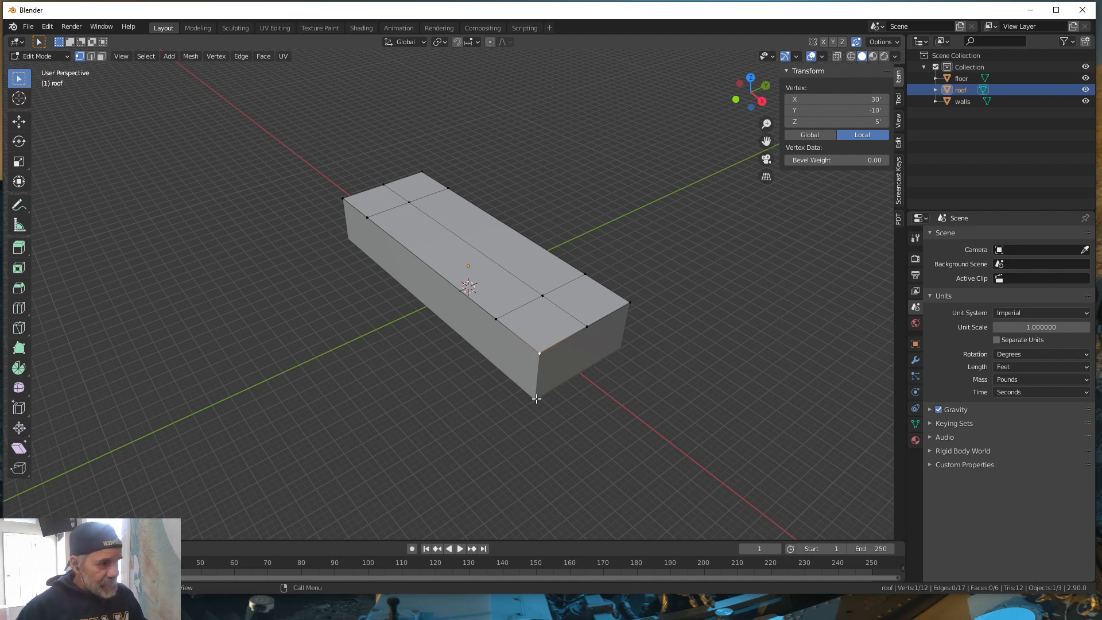
pyautogui.click(476, 41)
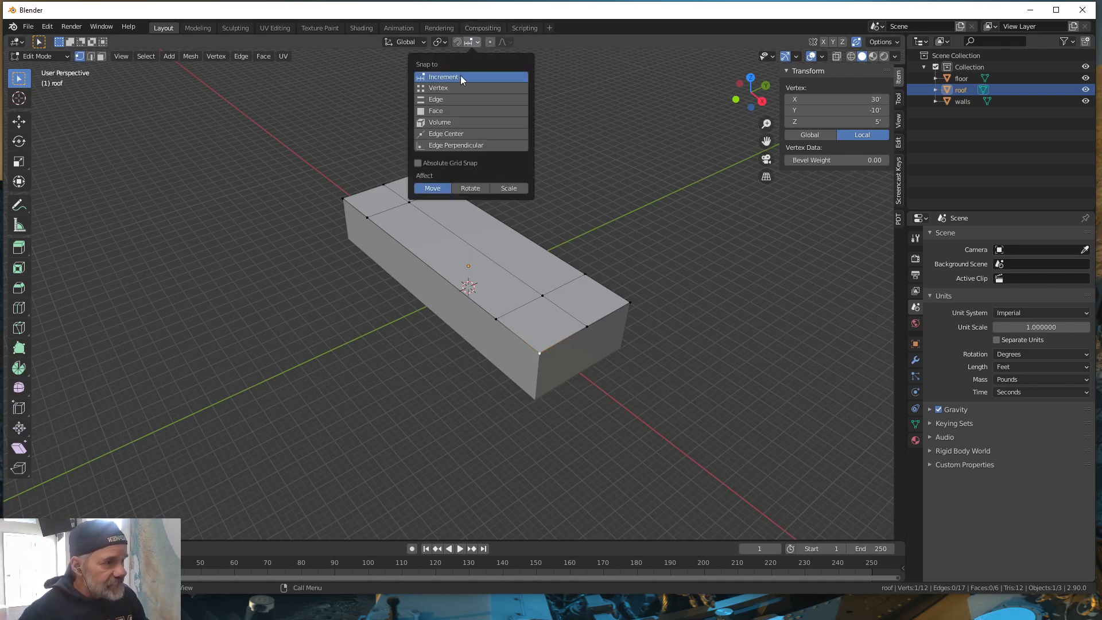
pyautogui.click(437, 88)
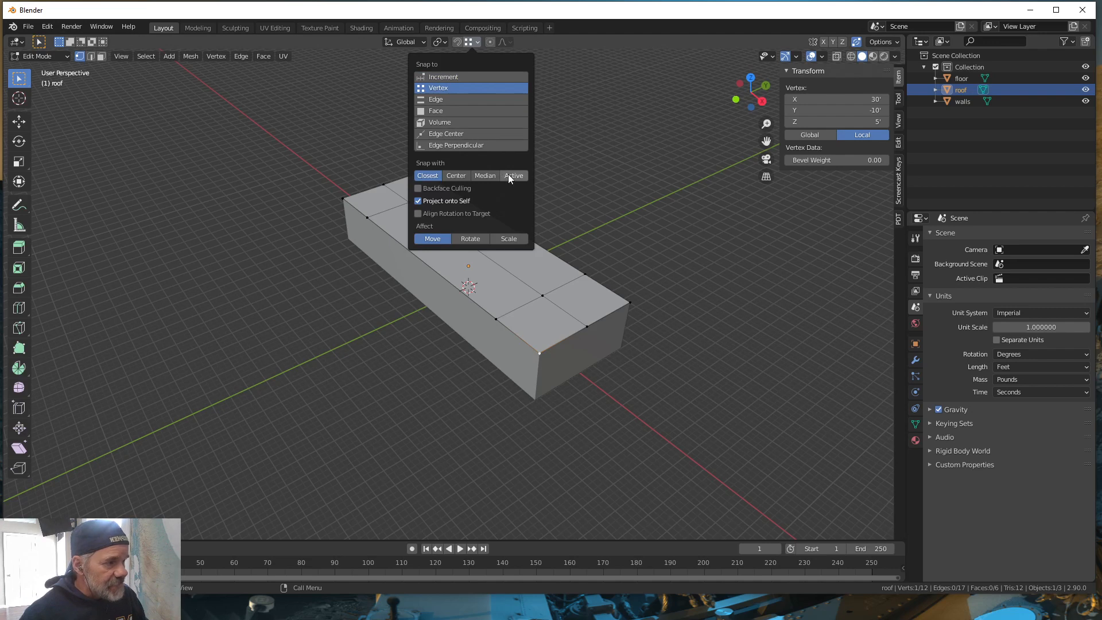
pyautogui.click(513, 175)
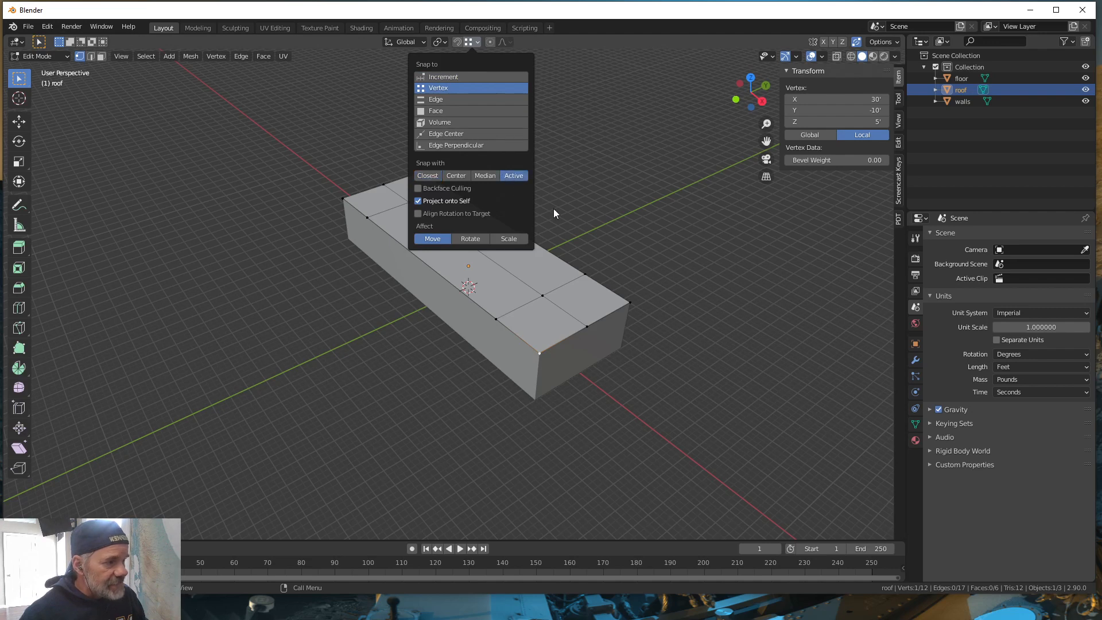
pyautogui.click(457, 42)
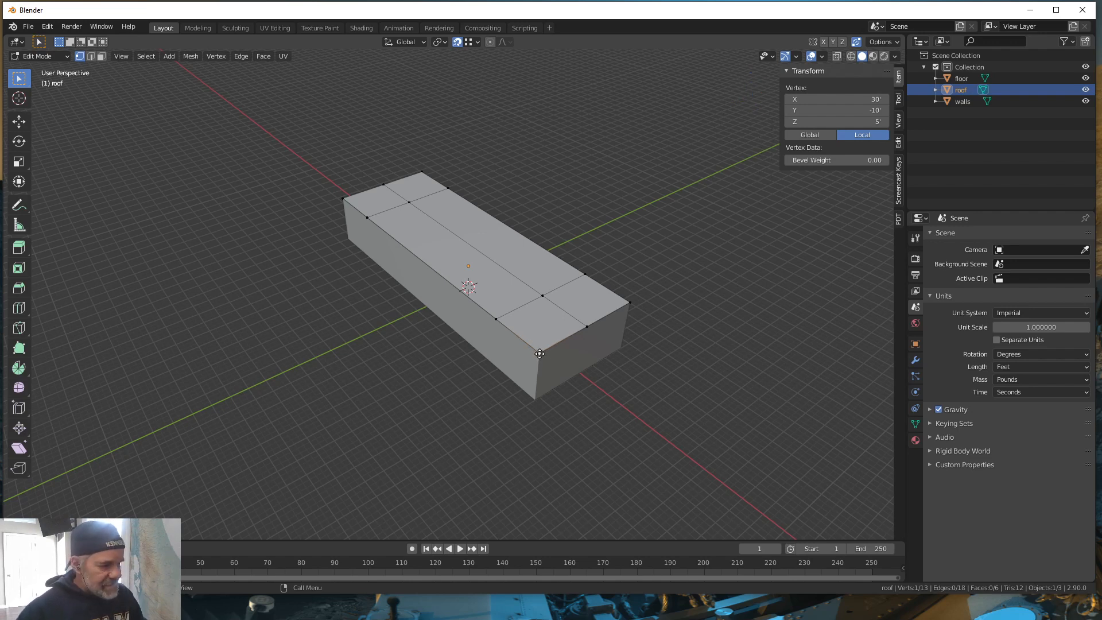
pyautogui.press('g')
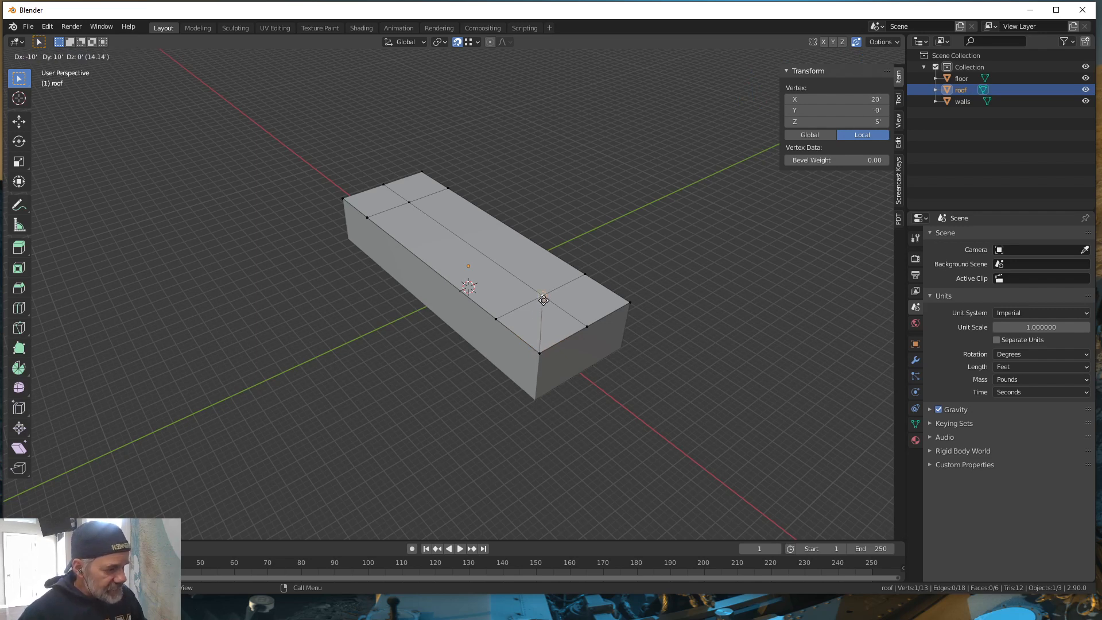
pyautogui.click(544, 301)
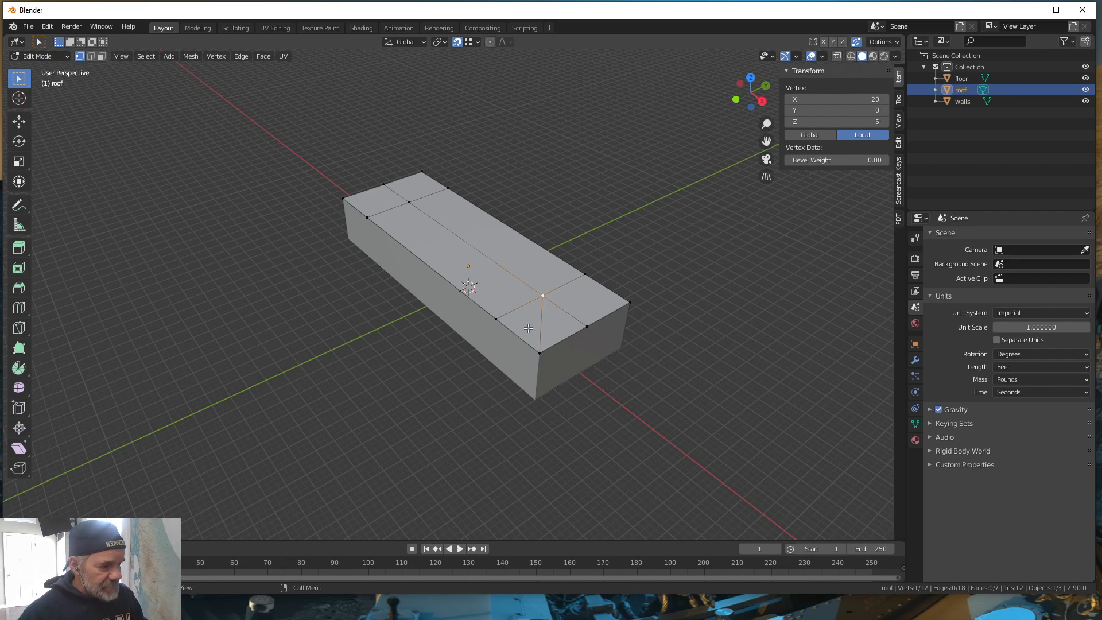
# Step: Check the new triangular corner face in face selection mode and return to vertex selection
pyautogui.click(101, 57)
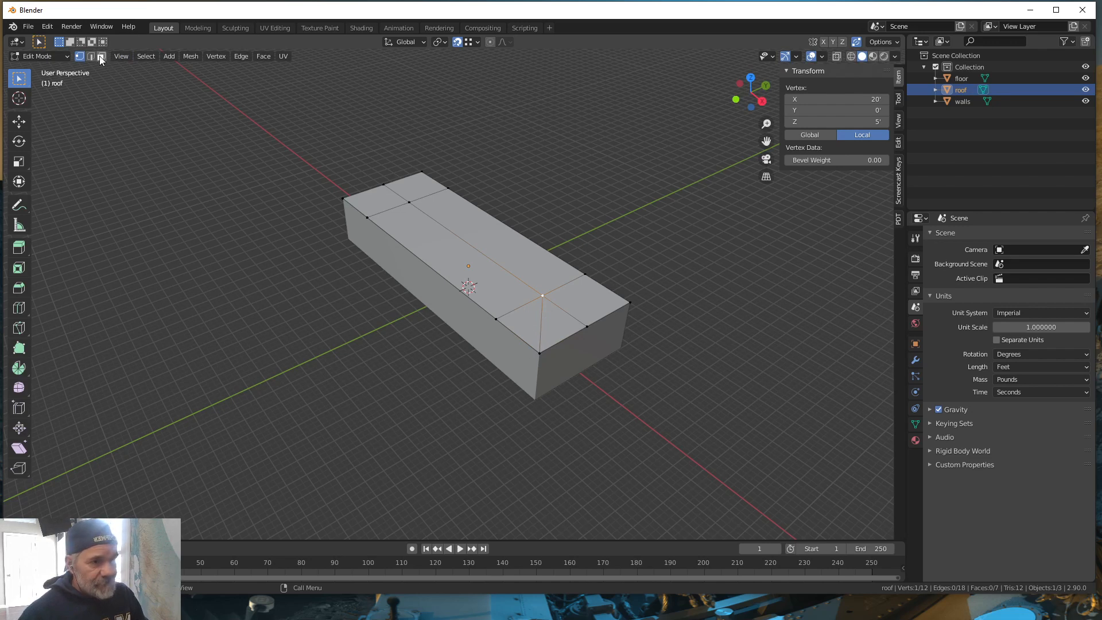
pyautogui.click(524, 319)
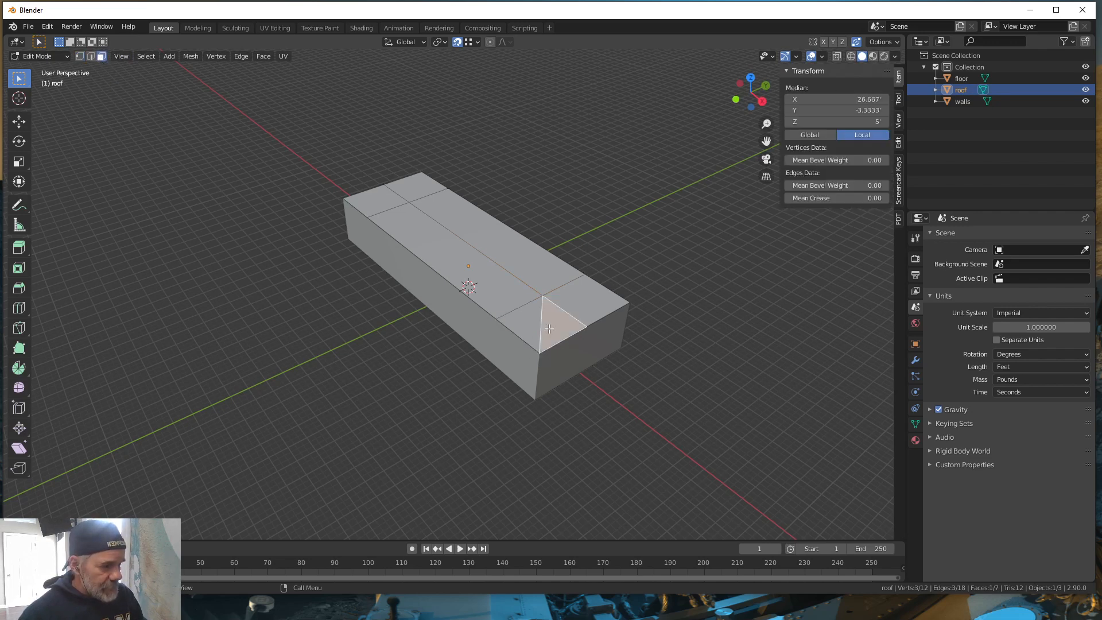
pyautogui.click(549, 328)
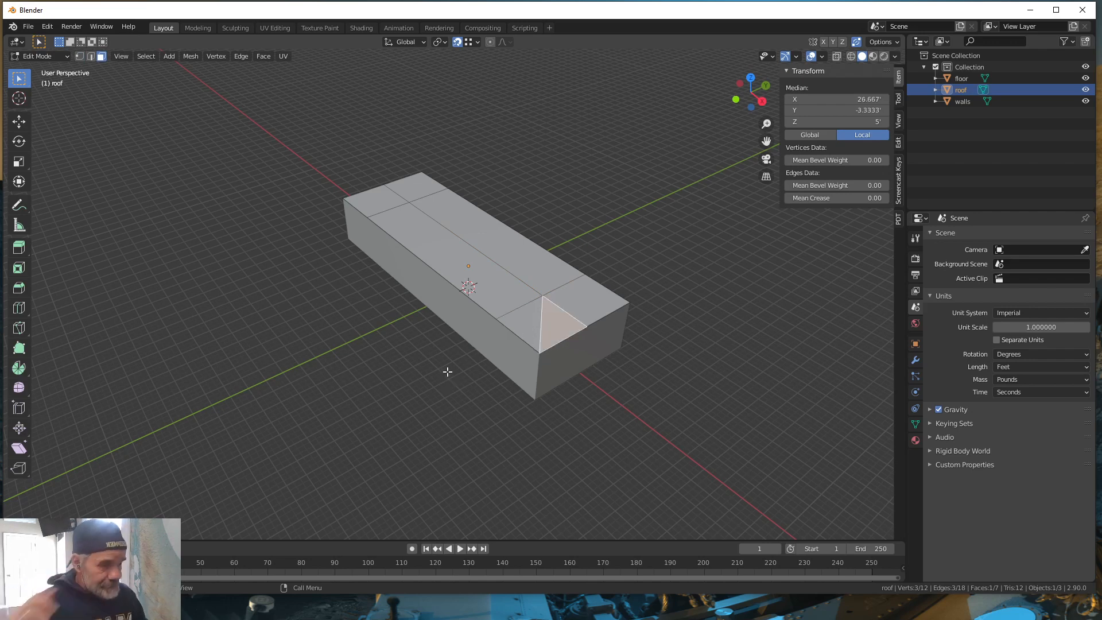
pyautogui.click(80, 56)
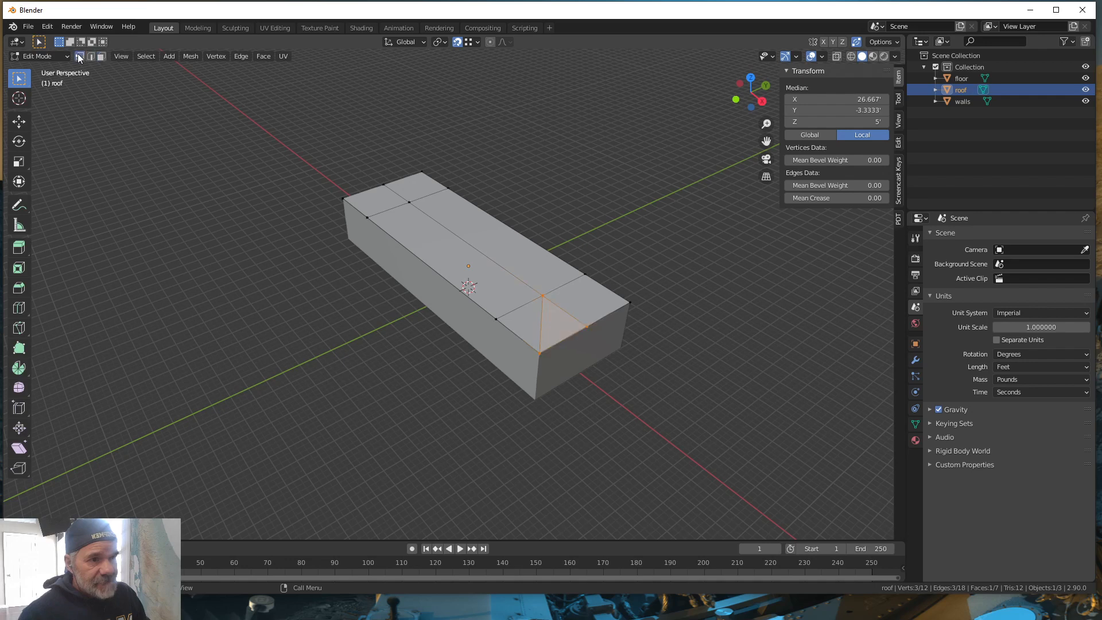
# Step: Extrude the roof's three remaining corner vertices onto their nearest cut intersections at X 20' and X -20', Y 0'
pyautogui.click(632, 302)
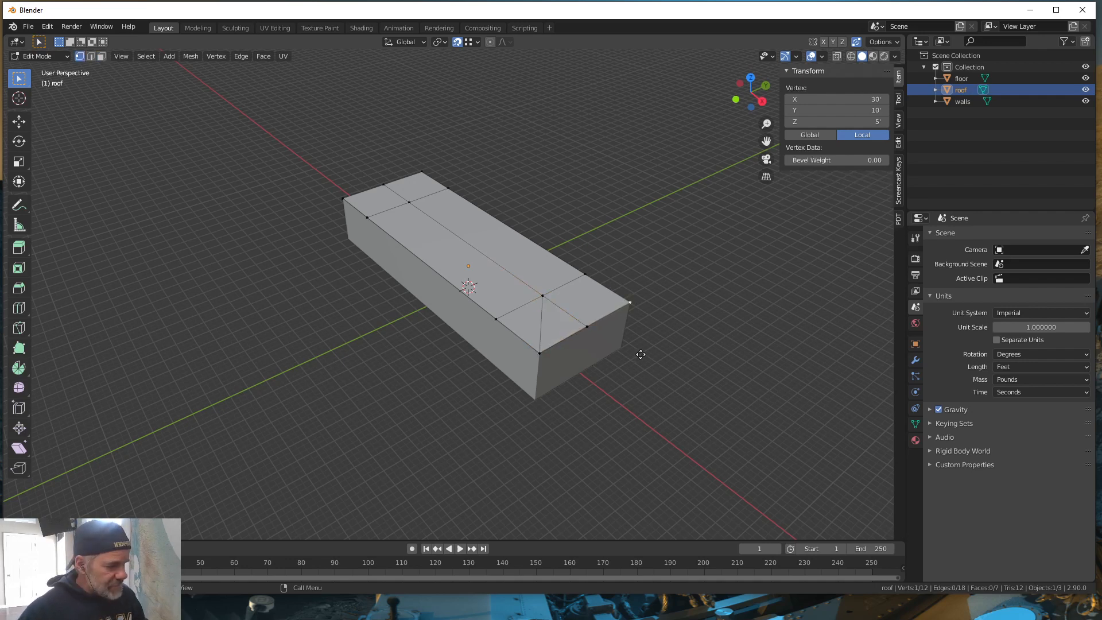
pyautogui.press('e')
pyautogui.click(545, 298)
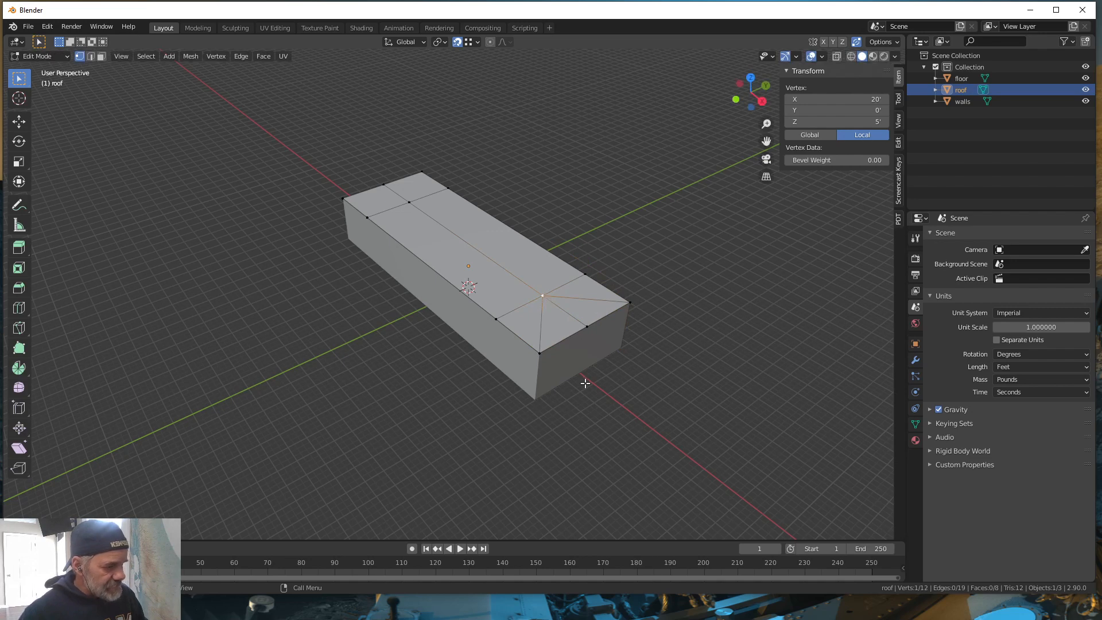
pyautogui.click(343, 198)
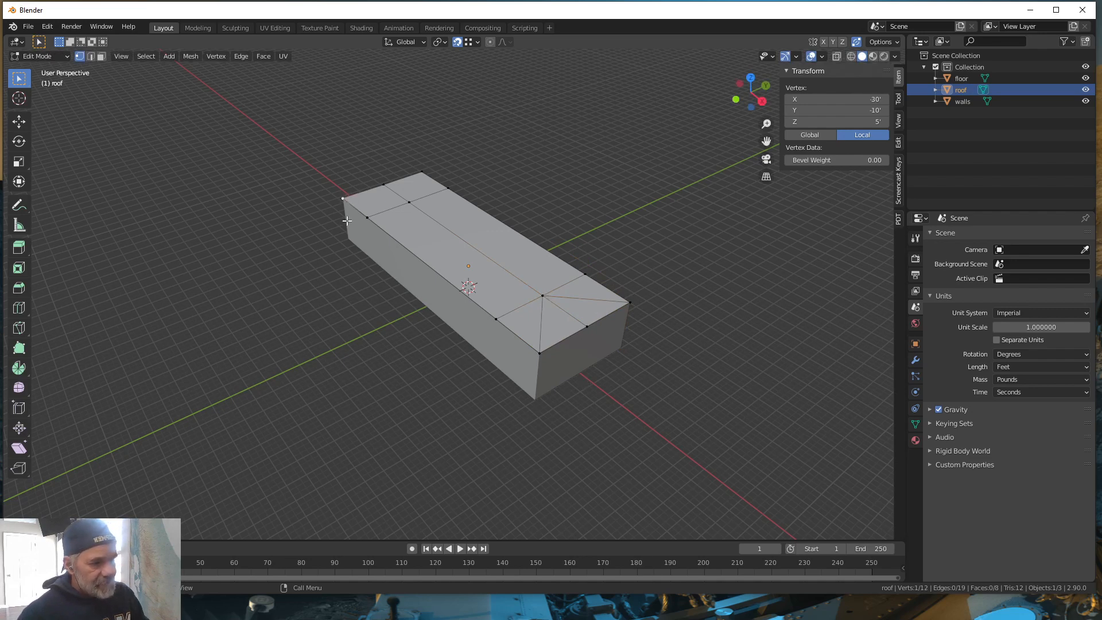
pyautogui.press('e')
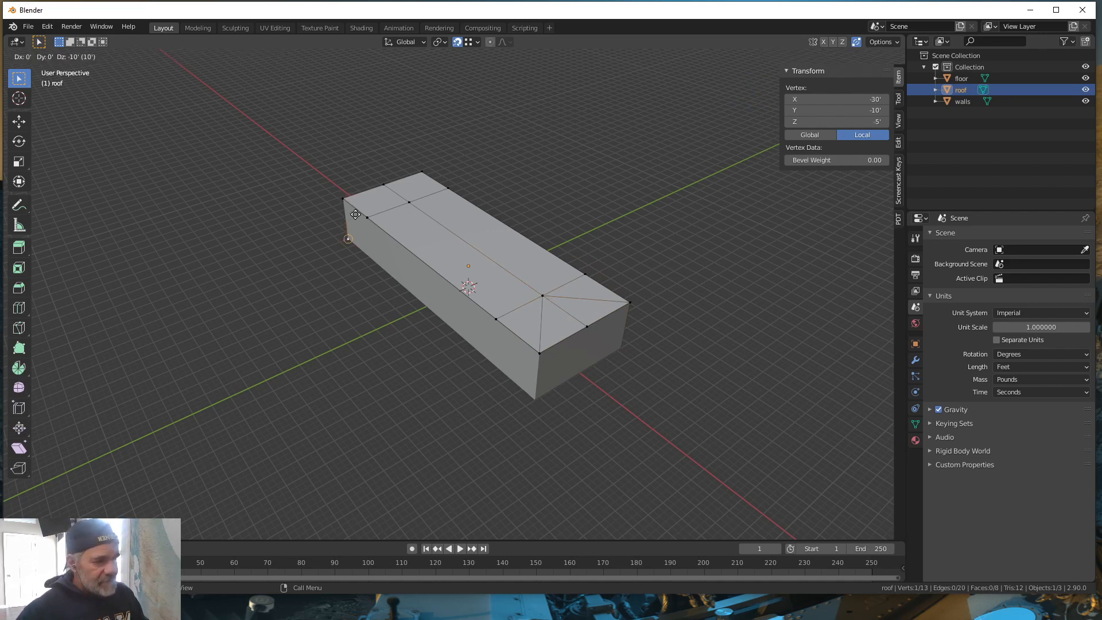
pyautogui.click(416, 207)
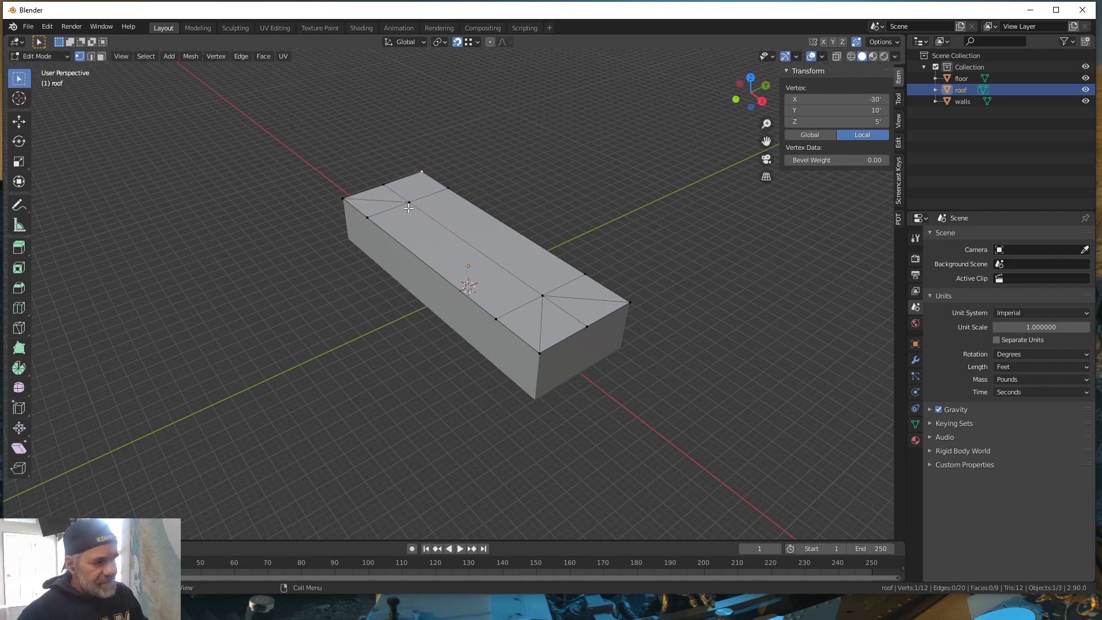
pyautogui.press('e')
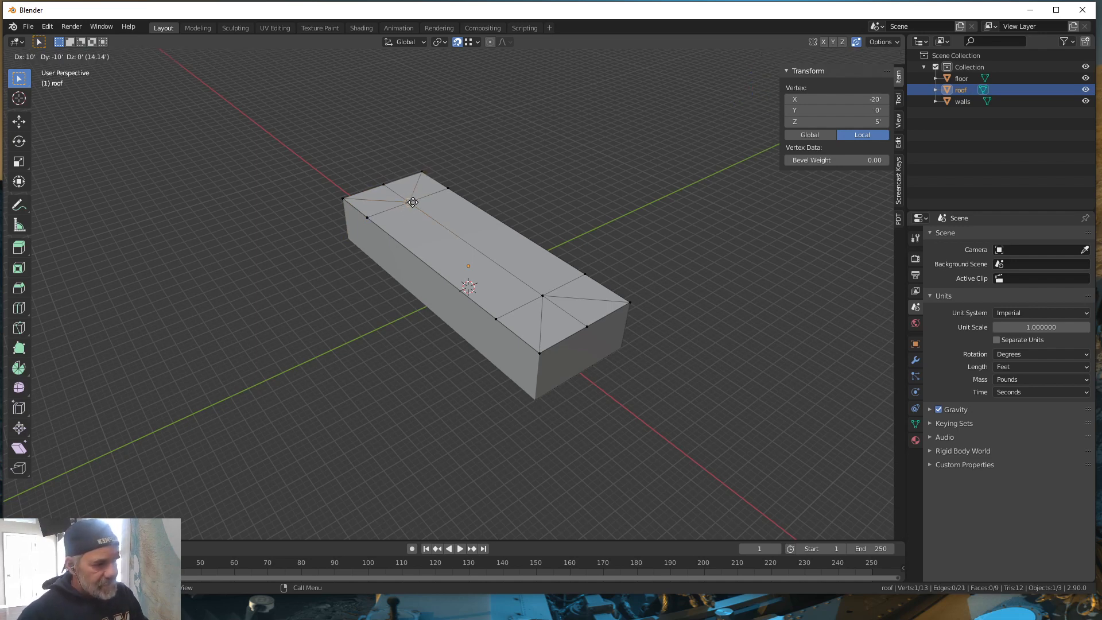
pyautogui.click(410, 202)
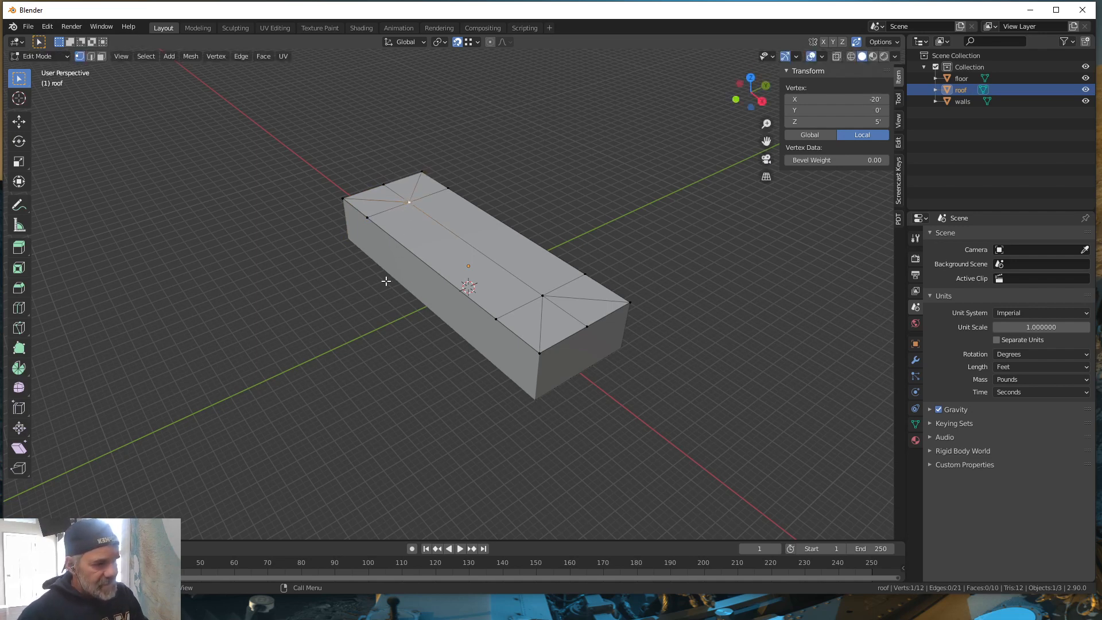
# Step: Switch to face selection and dissolve the three top faces along the roof's negative-Y long side into one
pyautogui.click(101, 56)
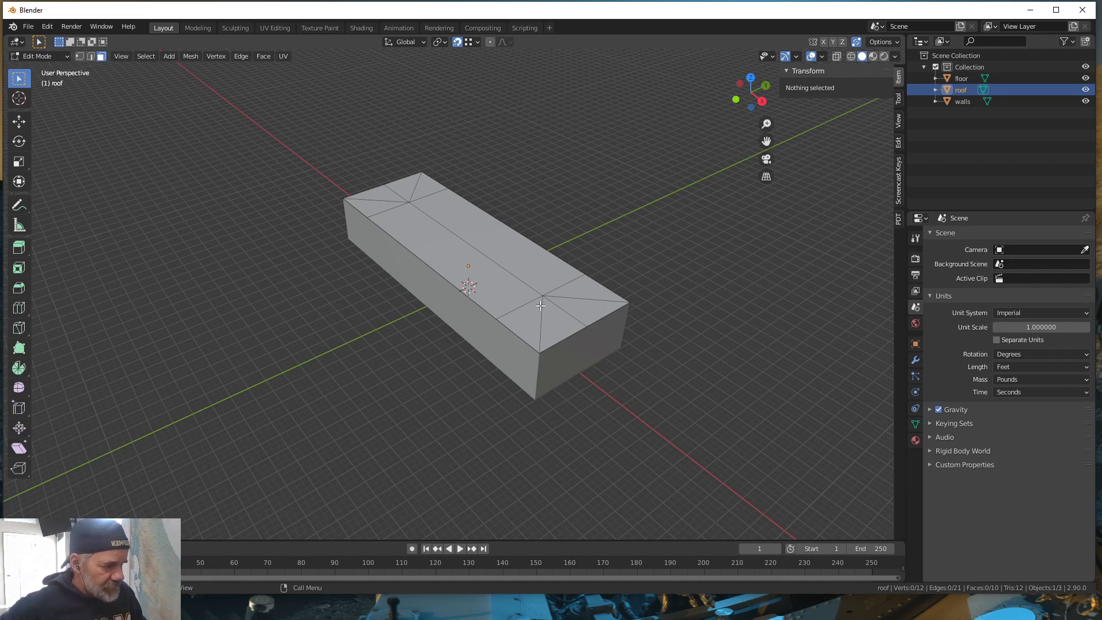
pyautogui.keyDown('alt'); pyautogui.click(510, 299); pyautogui.keyUp('alt')
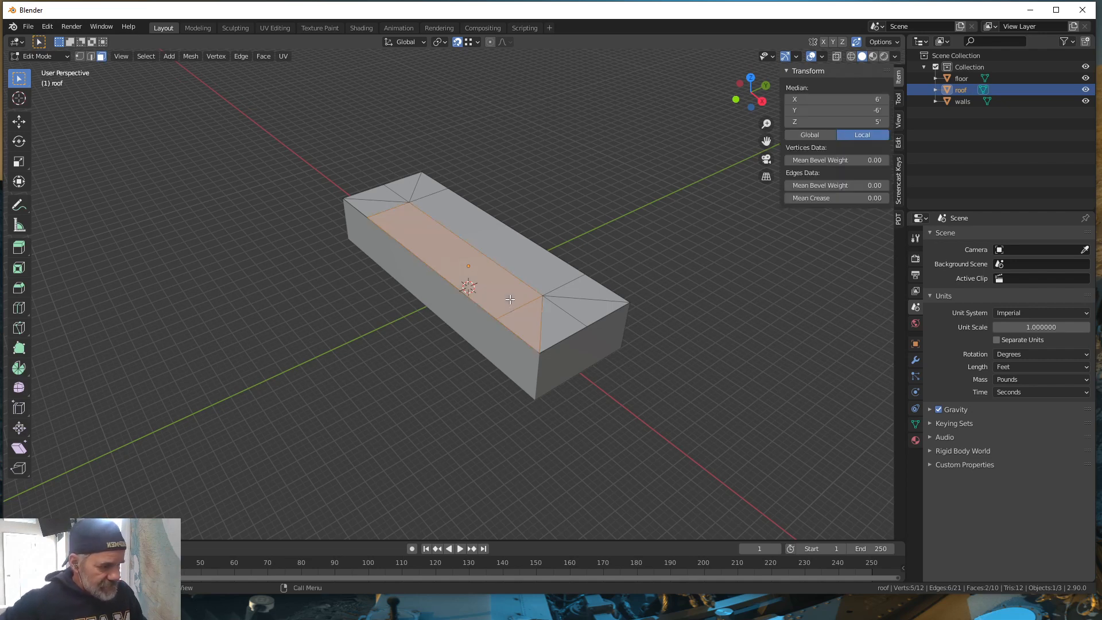
pyautogui.keyDown('shift'); pyautogui.click(377, 207); pyautogui.keyUp('shift')
pyautogui.rightClick(433, 248)
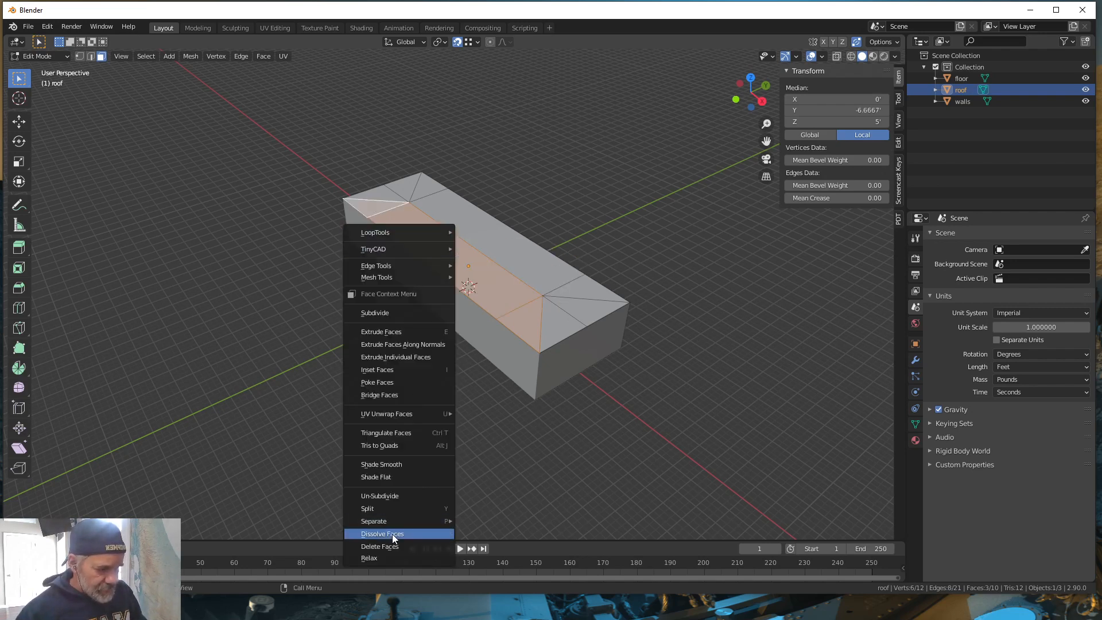
pyautogui.click(394, 537)
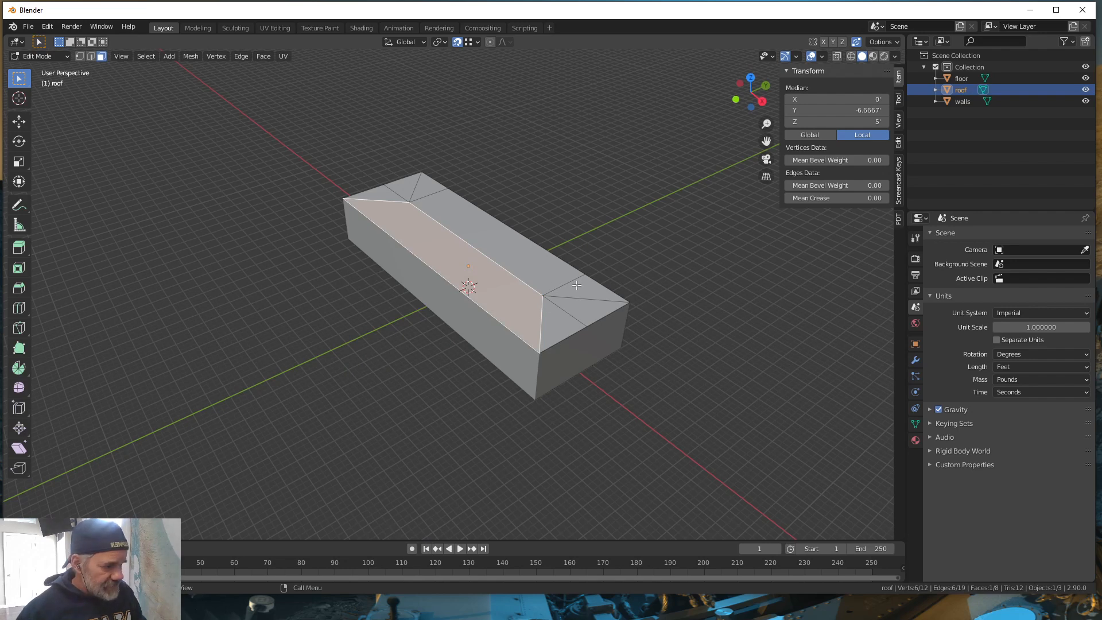
# Step: Dissolve the three top faces along the roof's positive-Y long side into a single face
pyautogui.click(545, 292)
pyautogui.keyDown('shift'); pyautogui.click(477, 215); pyautogui.keyUp('shift')
pyautogui.keyDown('shift'); pyautogui.click(393, 192); pyautogui.keyUp('shift')
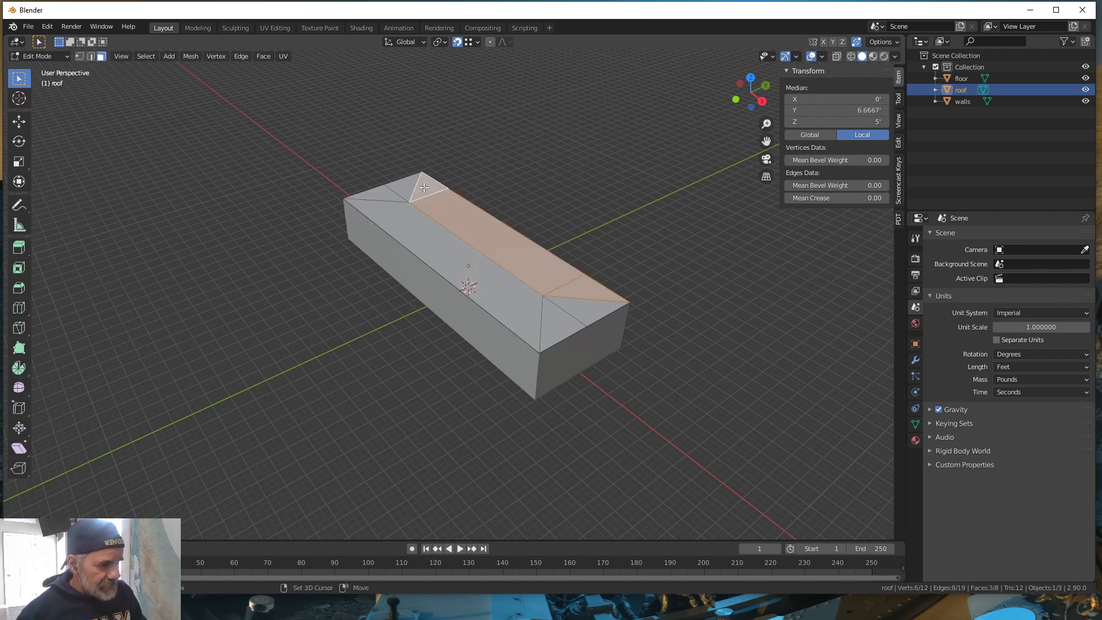
pyautogui.rightClick(429, 195)
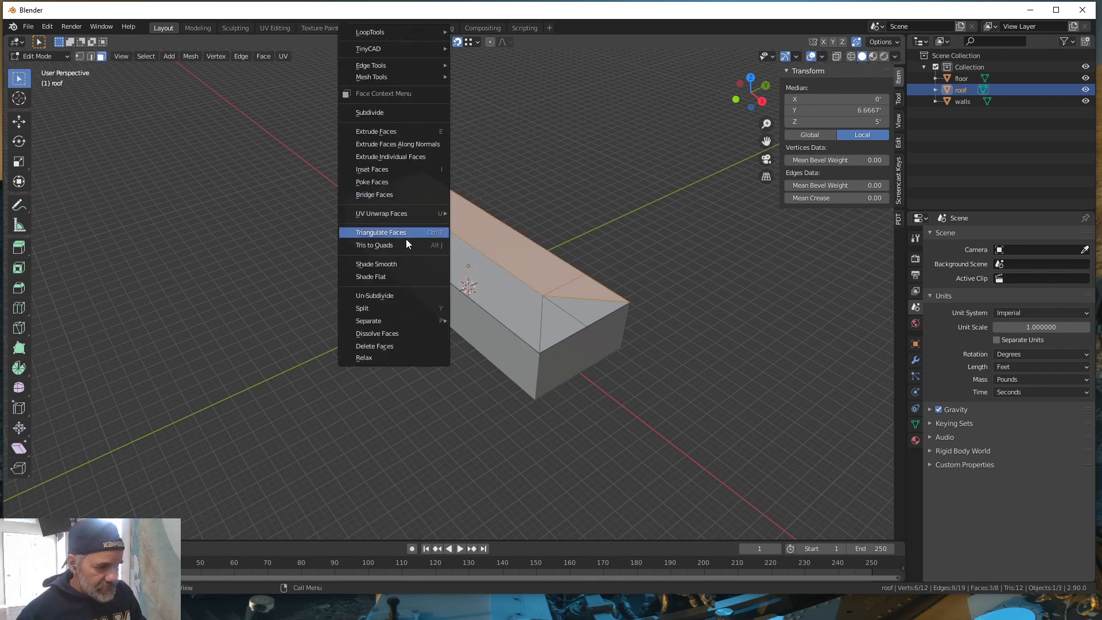
pyautogui.click(378, 329)
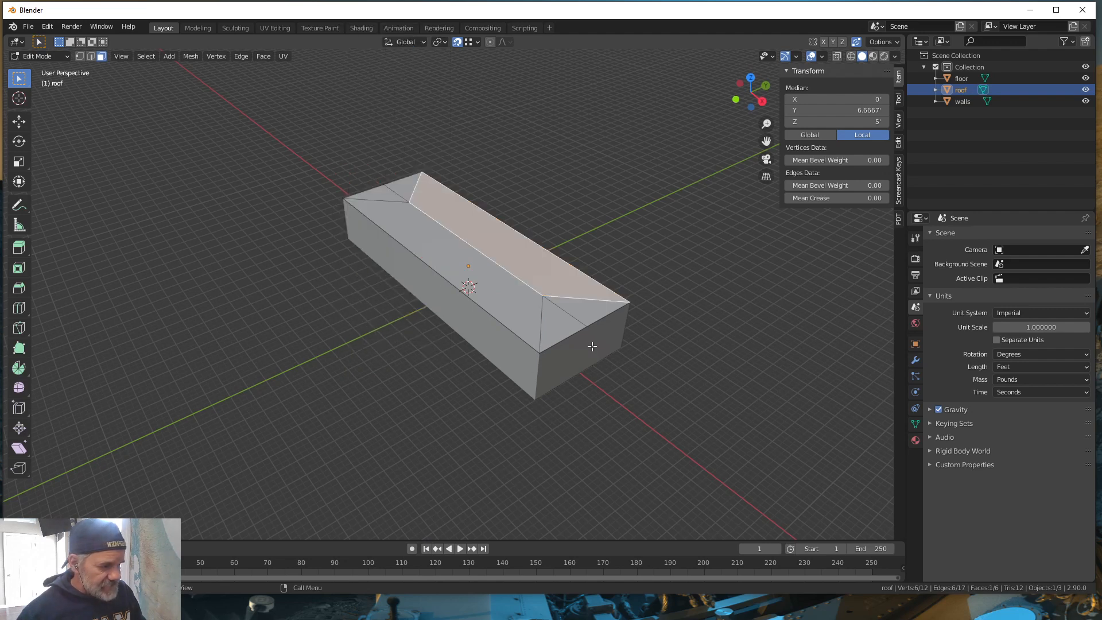
# Step: Dissolve the two small triangles at the roof's positive-X end into one hip face
pyautogui.click(566, 324)
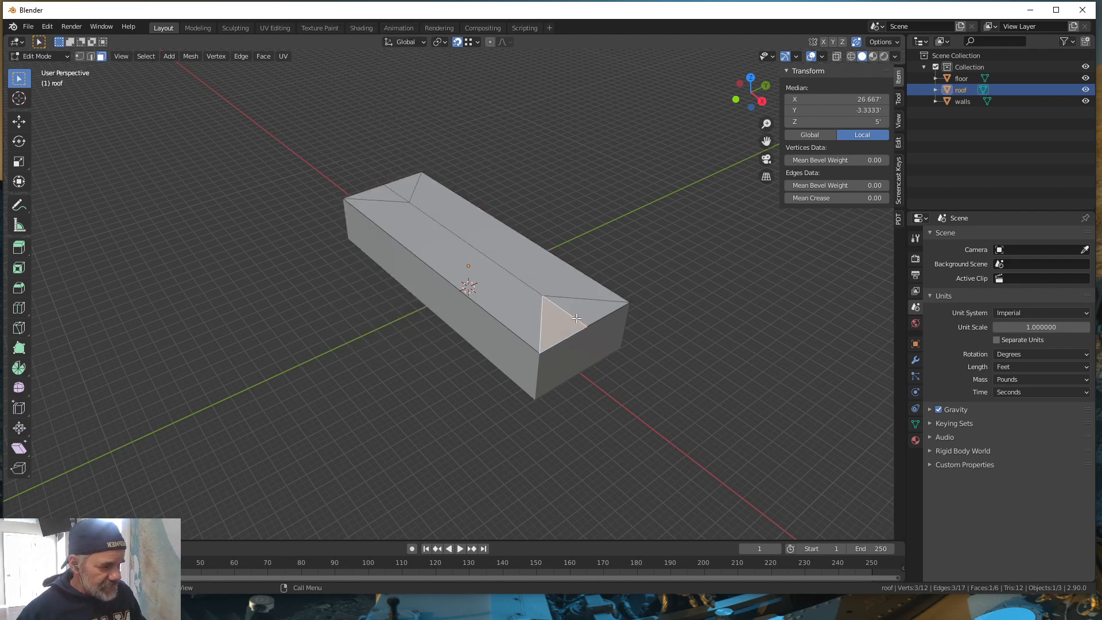
pyautogui.keyDown('shift'); pyautogui.click(585, 316); pyautogui.keyUp('shift')
pyautogui.rightClick(584, 315)
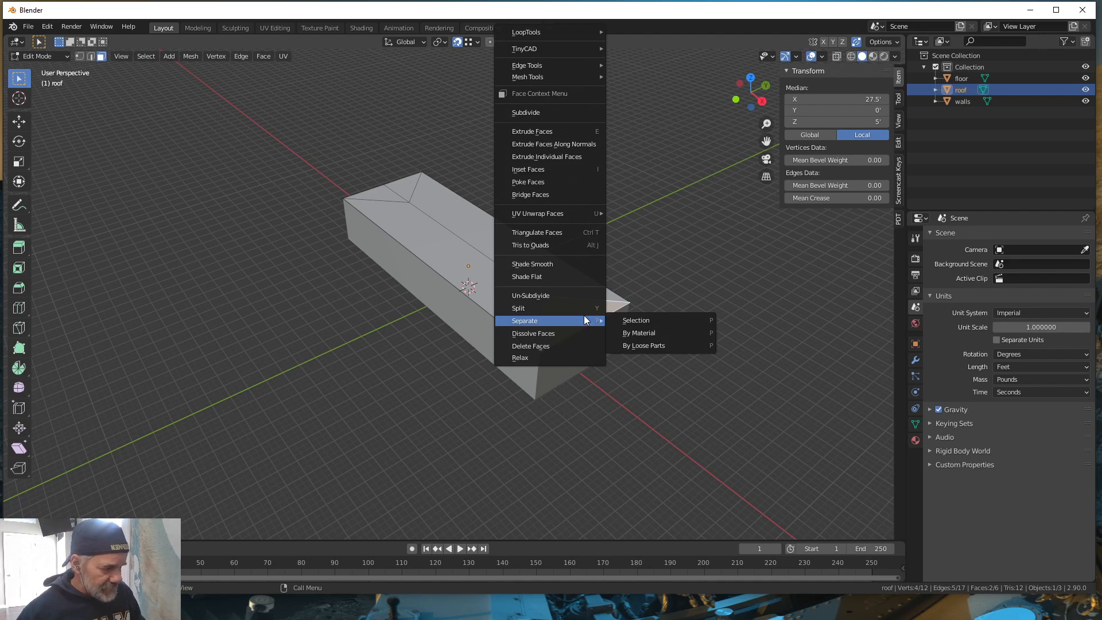
pyautogui.click(536, 333)
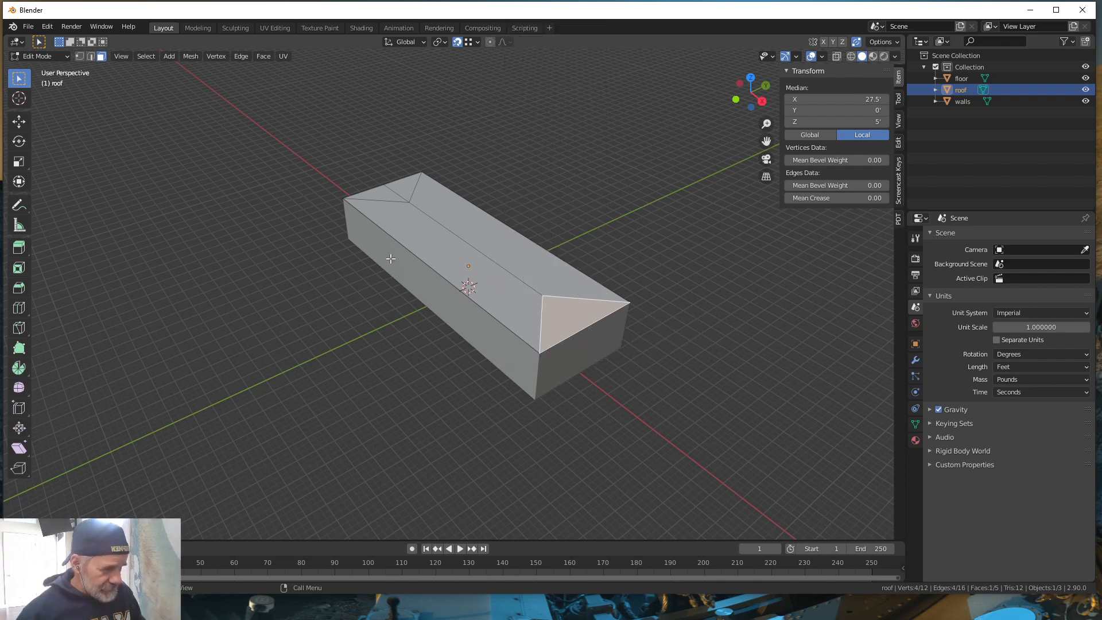
# Step: Dissolve the two small triangles at the roof's negative-X end into one hip face
pyautogui.click(373, 193)
pyautogui.keyDown('shift'); pyautogui.click(408, 185); pyautogui.keyUp('shift')
pyautogui.rightClick(407, 185)
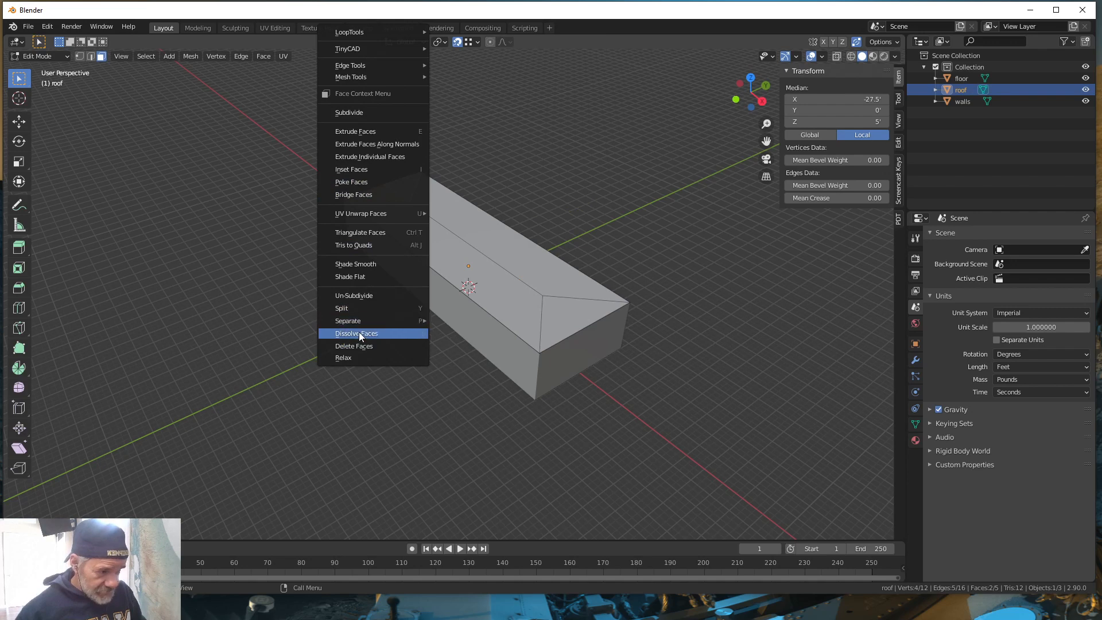
pyautogui.click(359, 333)
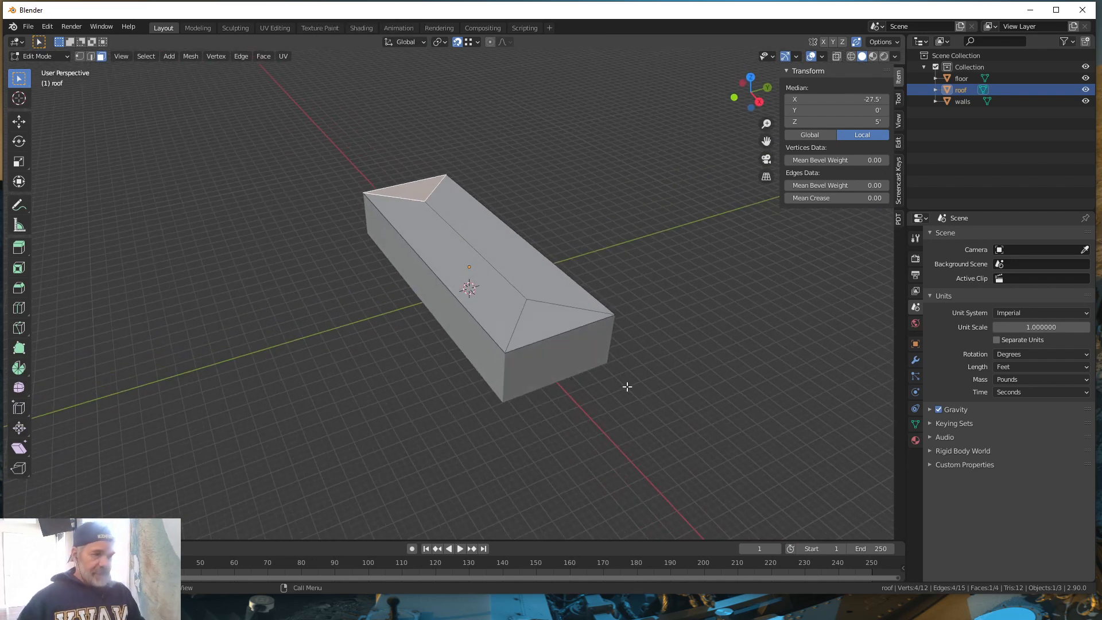
# Step: Check the roof's remaining vertices in vertex selection mode and its two long slope faces in face selection mode
pyautogui.scroll(-1, 631, 388)
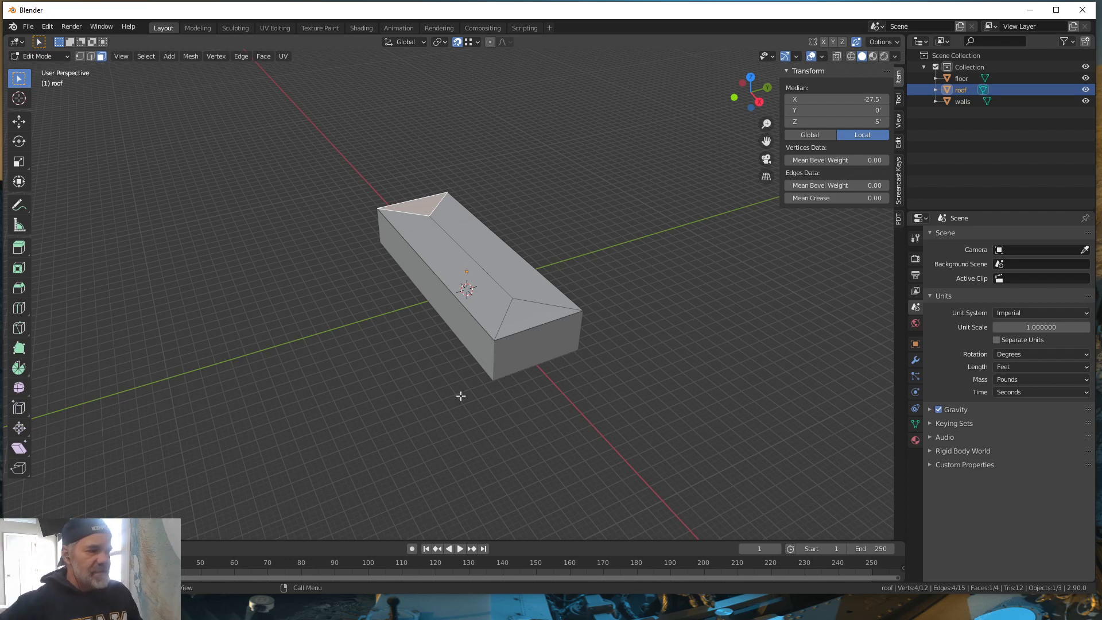
pyautogui.moveTo(458, 418); pyautogui.dragTo(485, 414, button='middle')
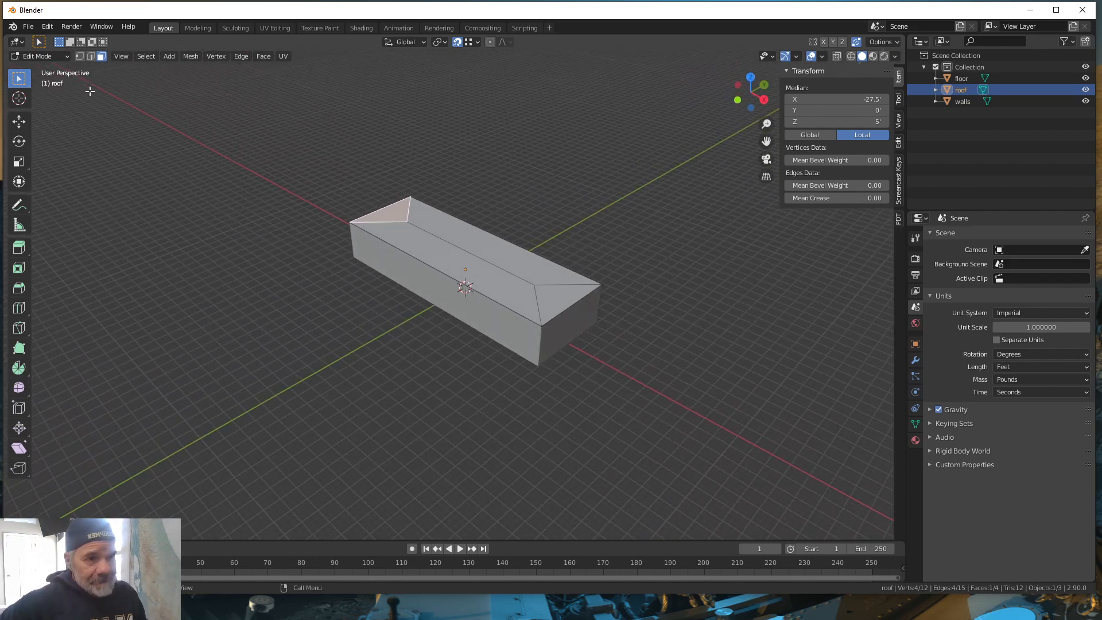
pyautogui.click(79, 56)
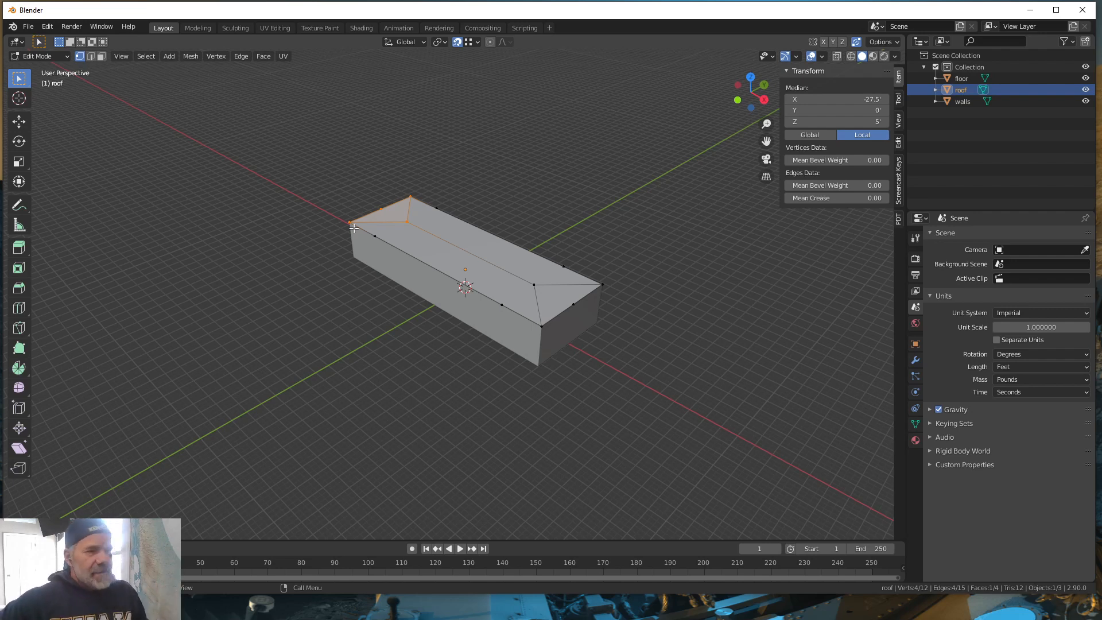
pyautogui.click(101, 57)
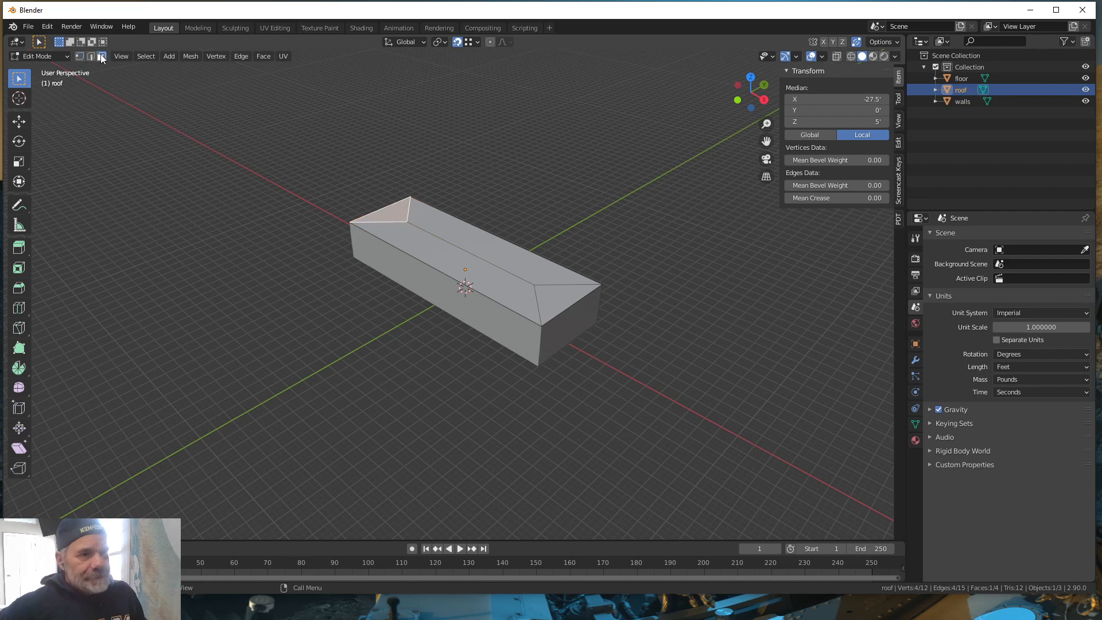
pyautogui.click(434, 373)
pyautogui.click(456, 258)
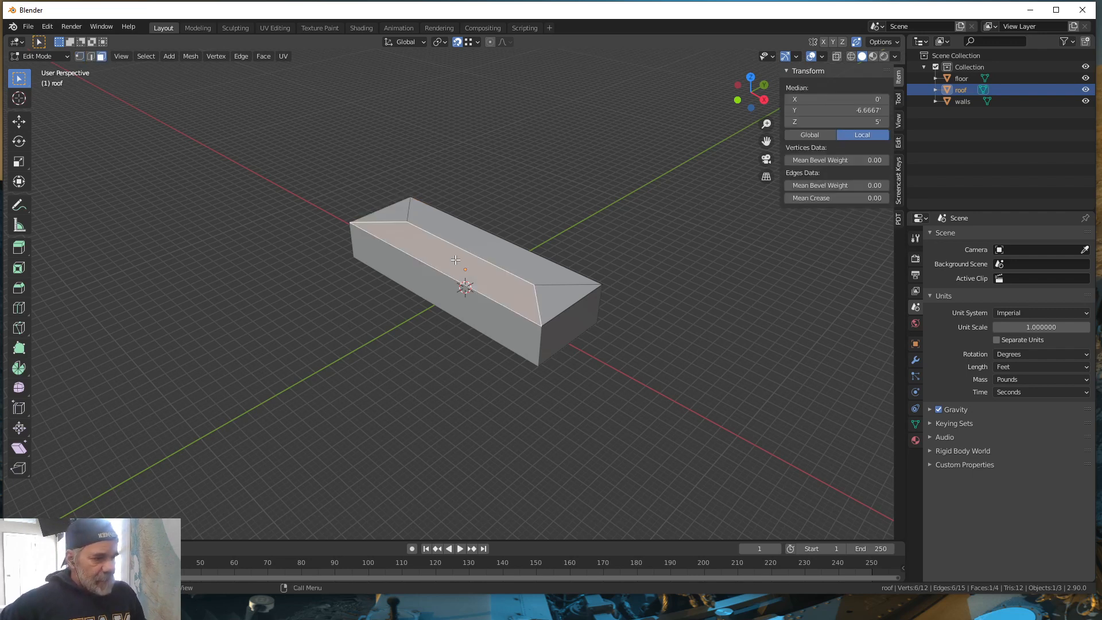
pyautogui.click(480, 238)
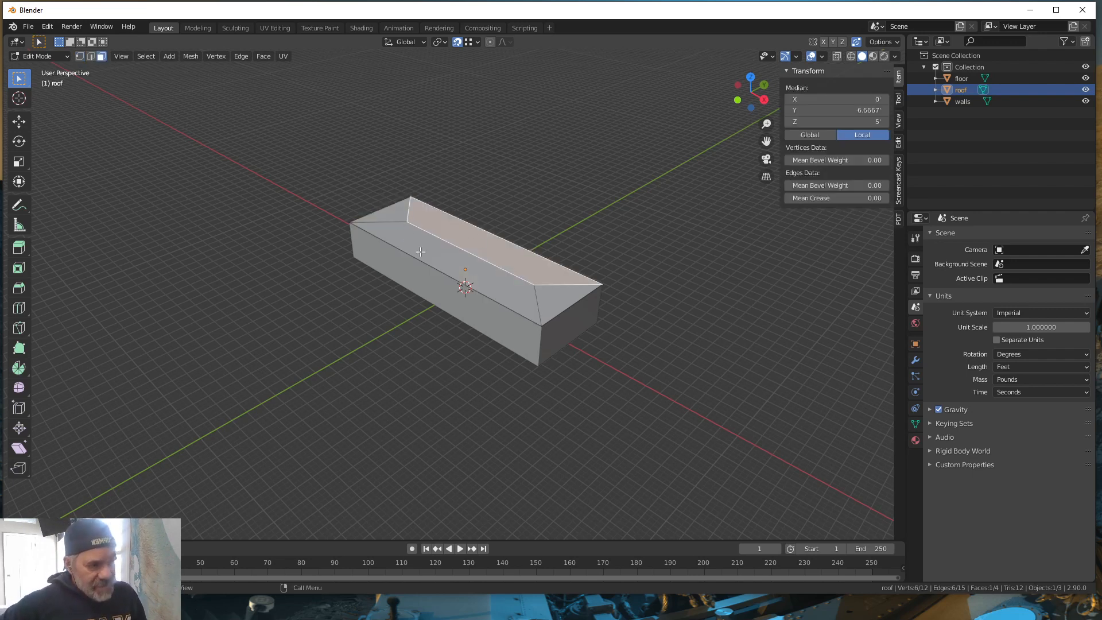
# Step: Switch to edge selection, move the roof's central ridge edge 4' up along Z, and inspect the hip roof from both ends
pyautogui.click(89, 57)
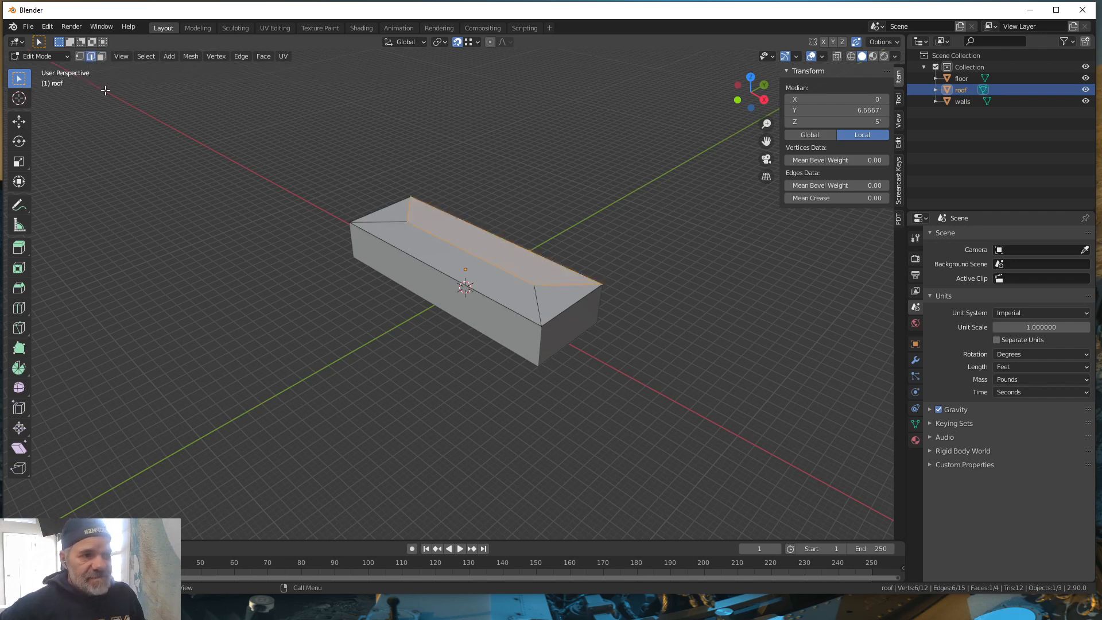
pyautogui.click(450, 244)
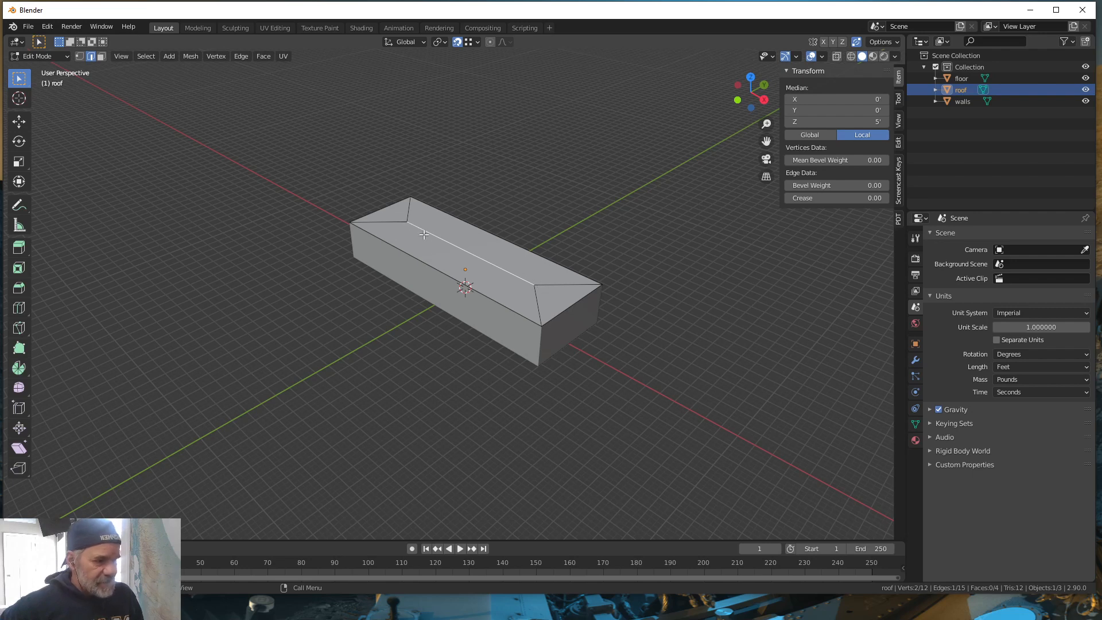
pyautogui.moveTo(433, 388); pyautogui.dragTo(423, 378, button='middle')
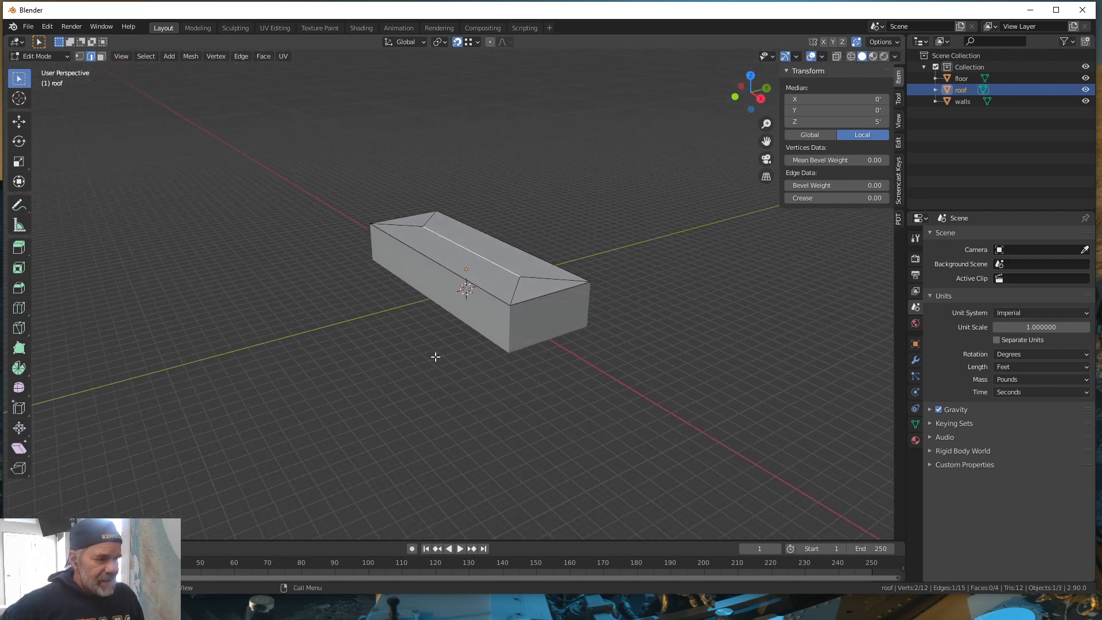
pyautogui.scroll(2, 435, 360)
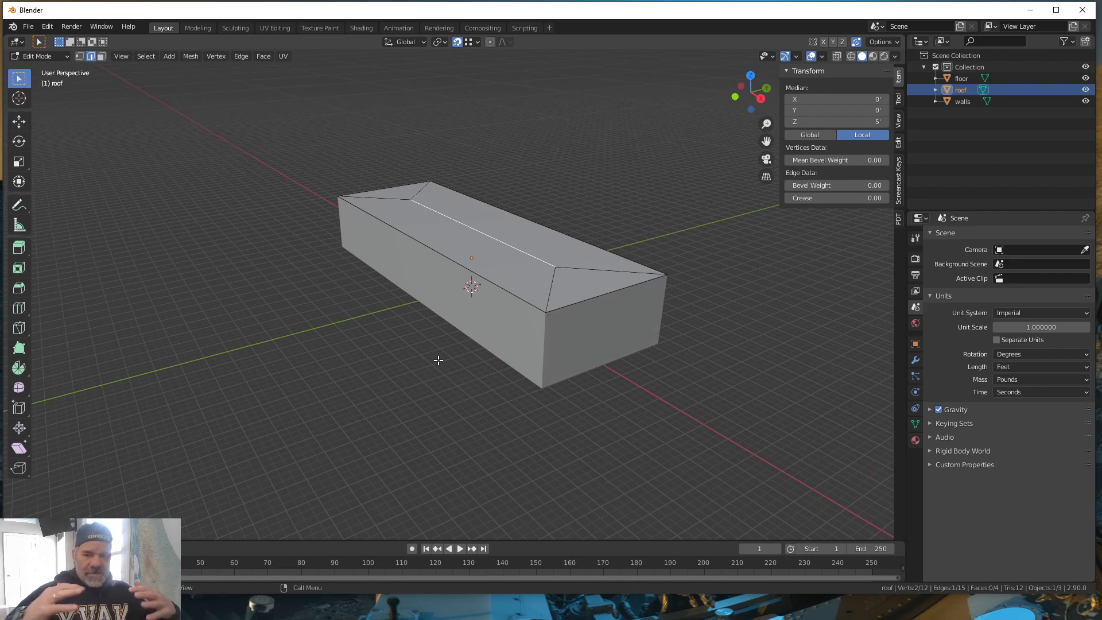
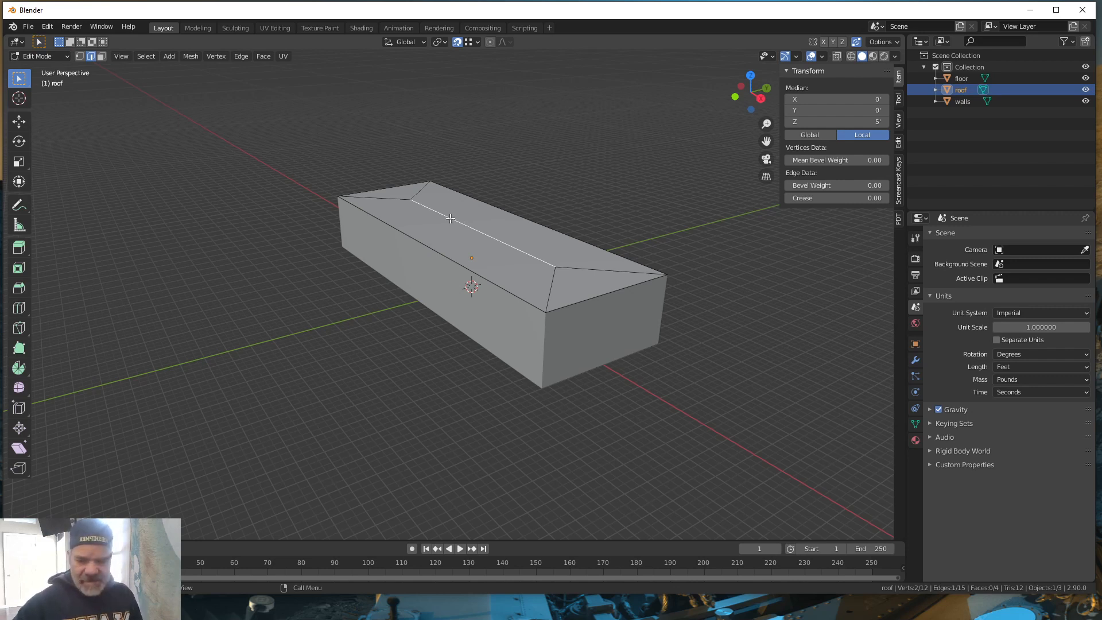
pyautogui.write('gz')
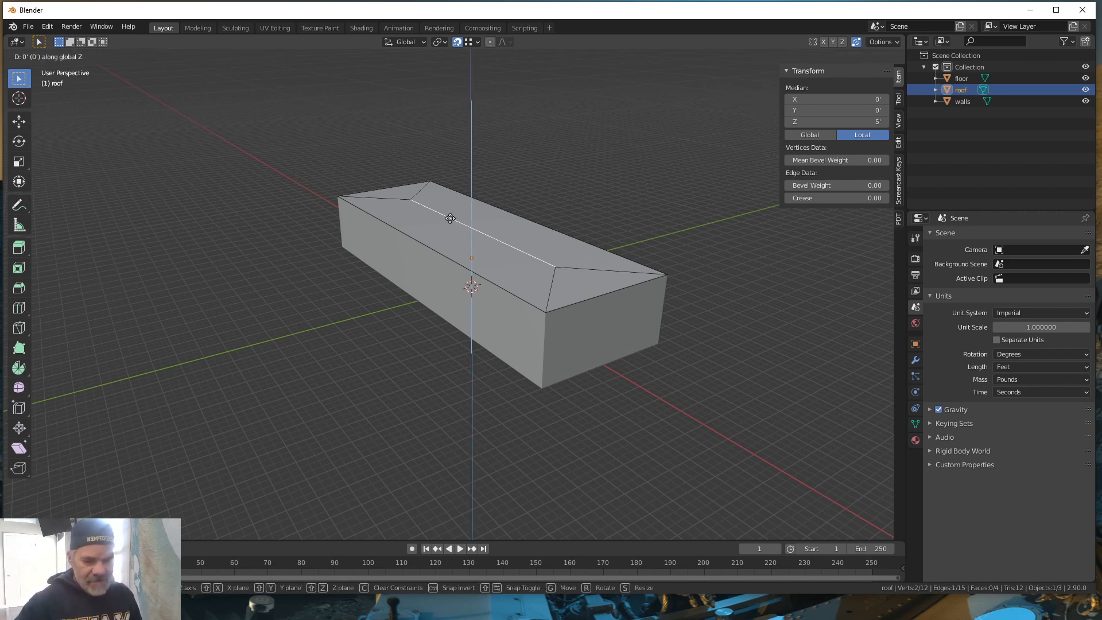
pyautogui.write('4')
pyautogui.press('Return')
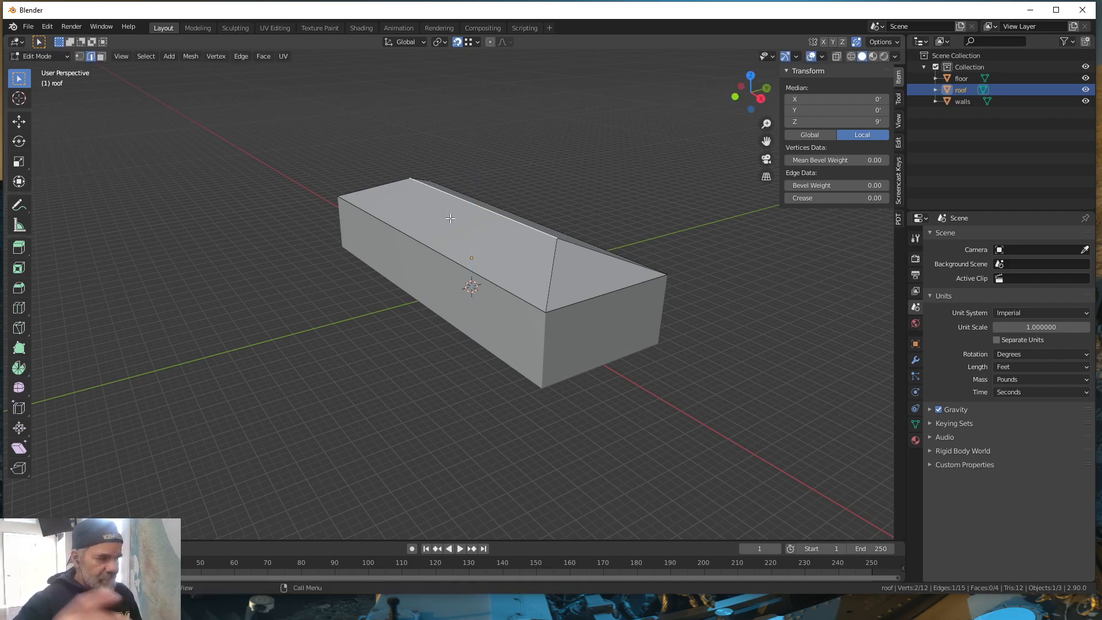
pyautogui.moveTo(403, 347); pyautogui.dragTo(377, 355, button='middle')
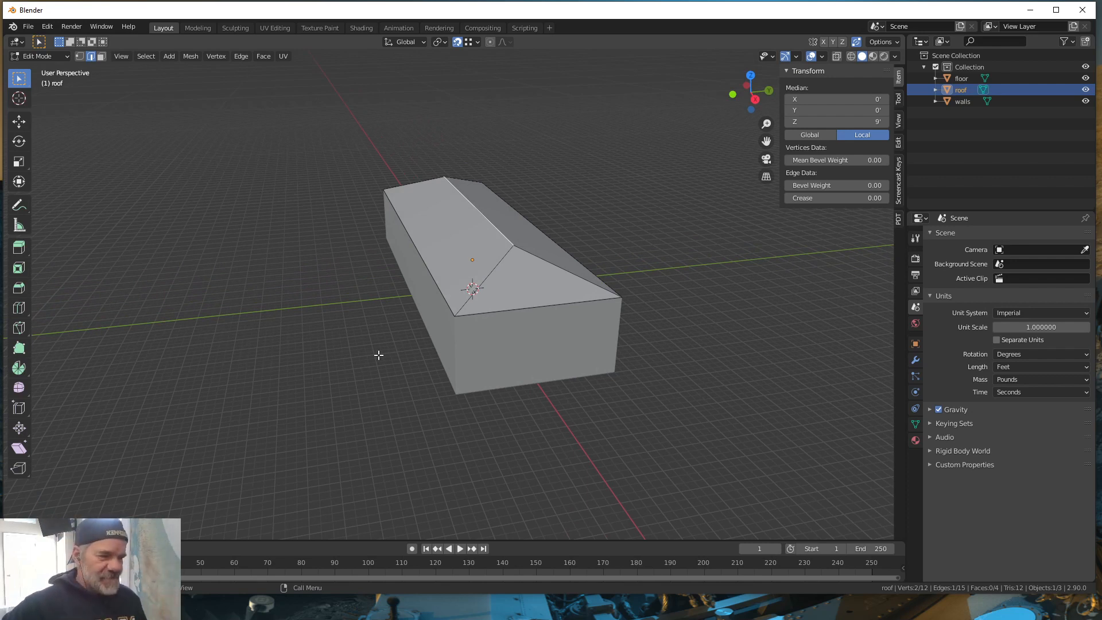
pyautogui.moveTo(556, 442); pyautogui.dragTo(525, 425, button='middle')
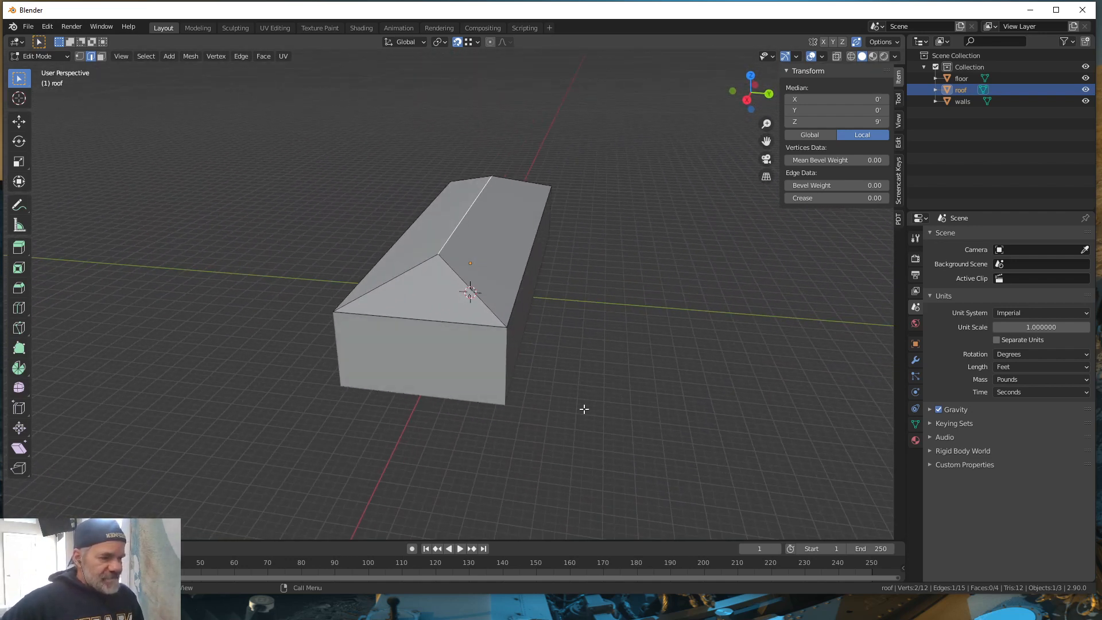
pyautogui.moveTo(583, 406); pyautogui.dragTo(568, 407, button='middle')
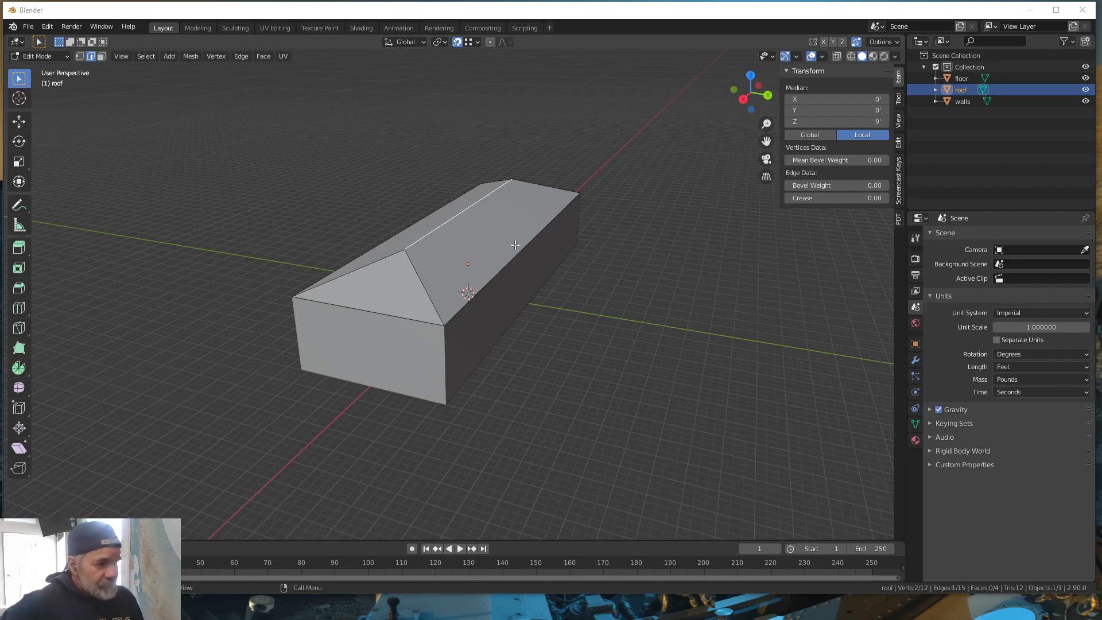
# Step: Try to add a loop cut across the roof's long slope faces
pyautogui.moveTo(527, 344)
pyautogui.mouseDown(button='middle')
pyautogui.moveTo(546, 370)
pyautogui.moveTo(521, 363)
pyautogui.mouseUp(button='middle')
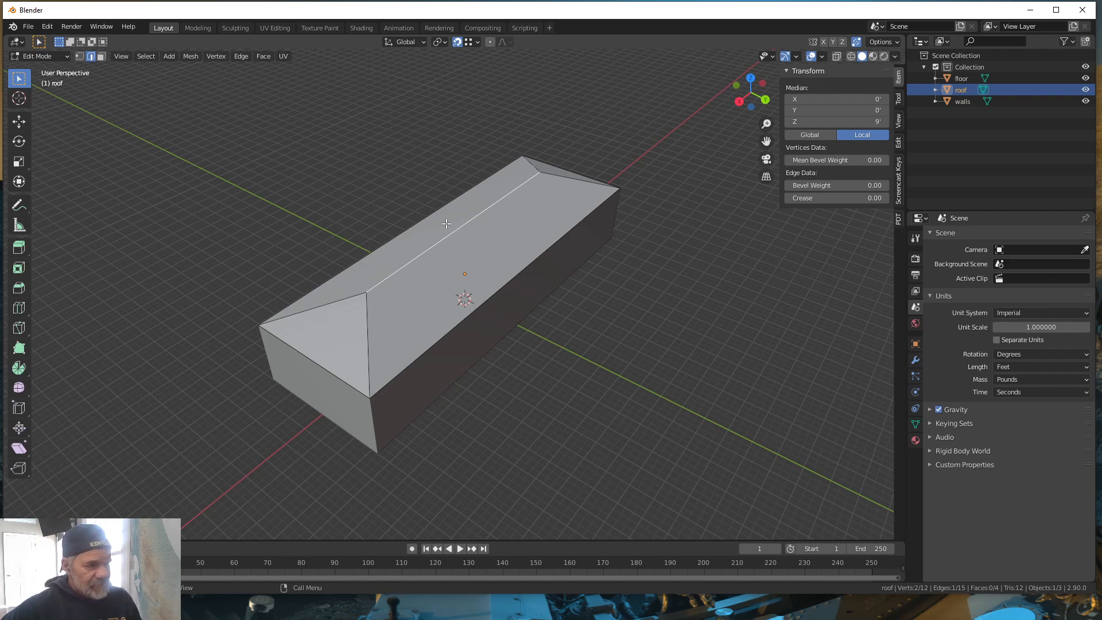
pyautogui.moveTo(510, 376); pyautogui.dragTo(531, 383, button='middle')
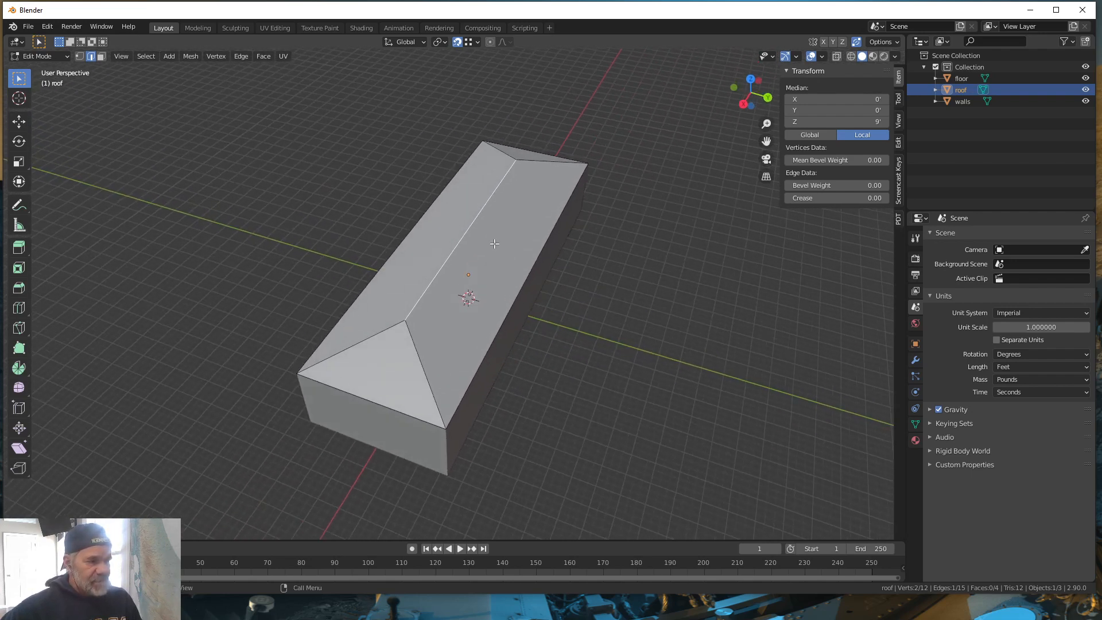
pyautogui.press('ctrl')
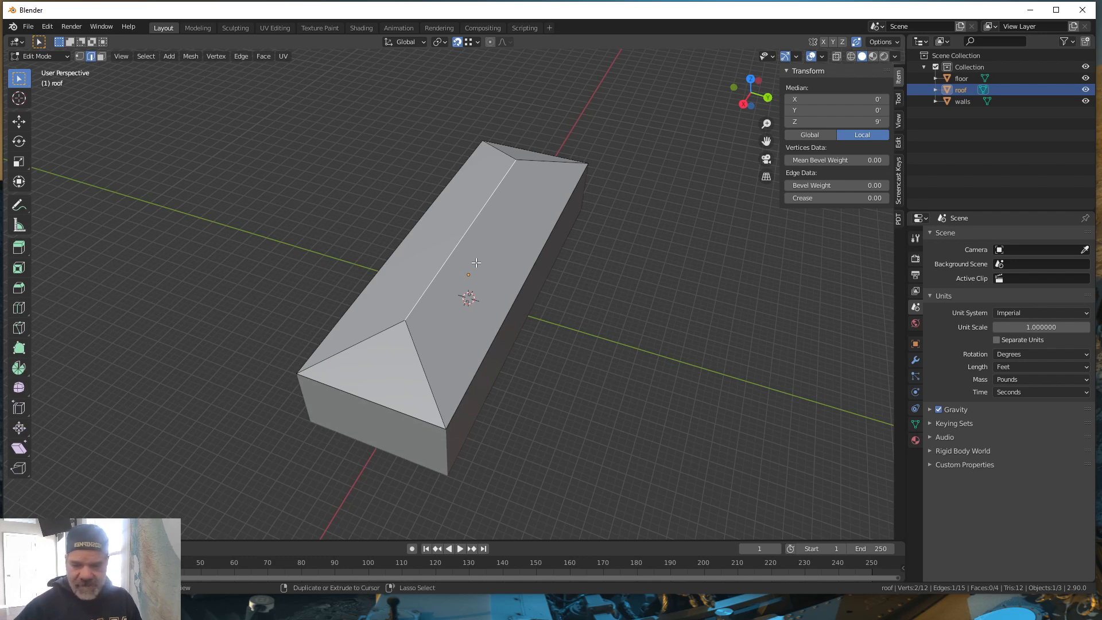
pyautogui.hotkey('ctrl', 'r')
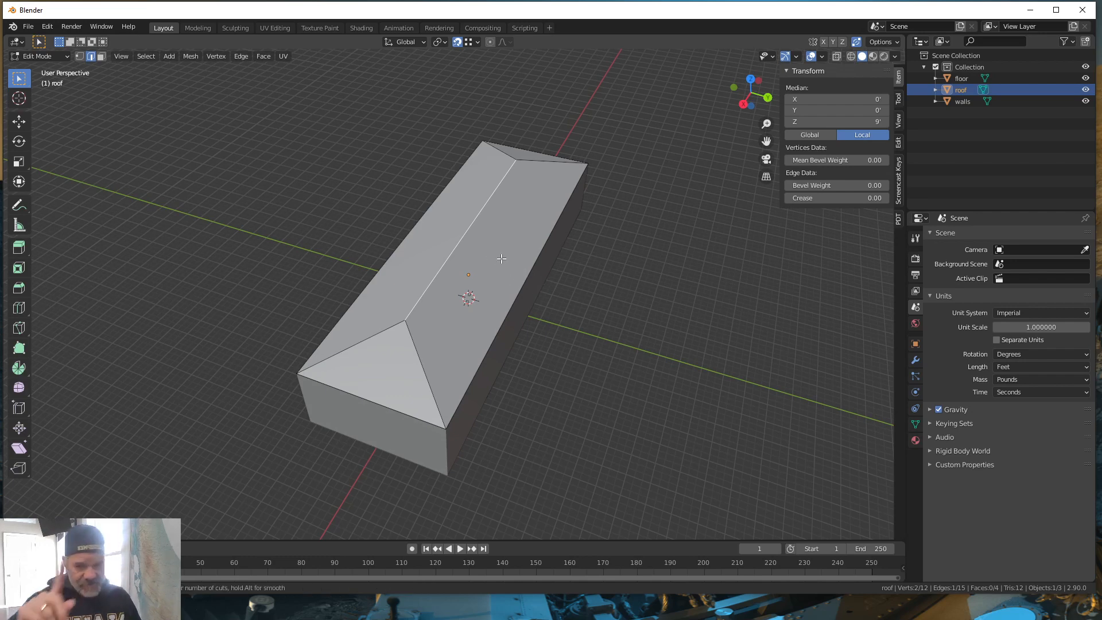
pyautogui.press('Escape')
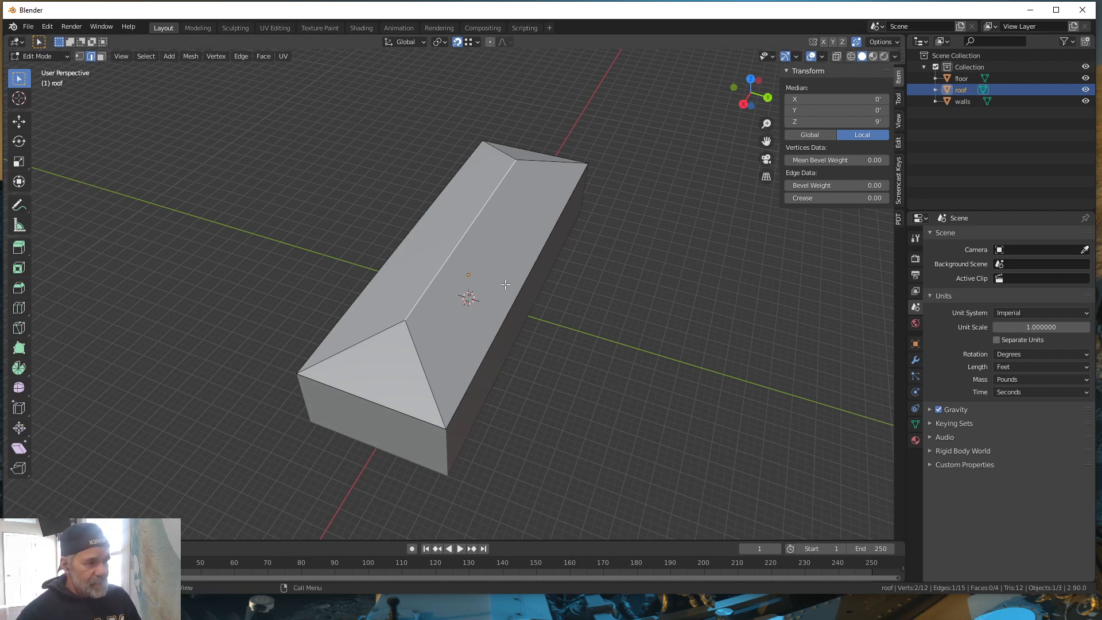
pyautogui.moveTo(510, 294); pyautogui.dragTo(540, 293, button='middle')
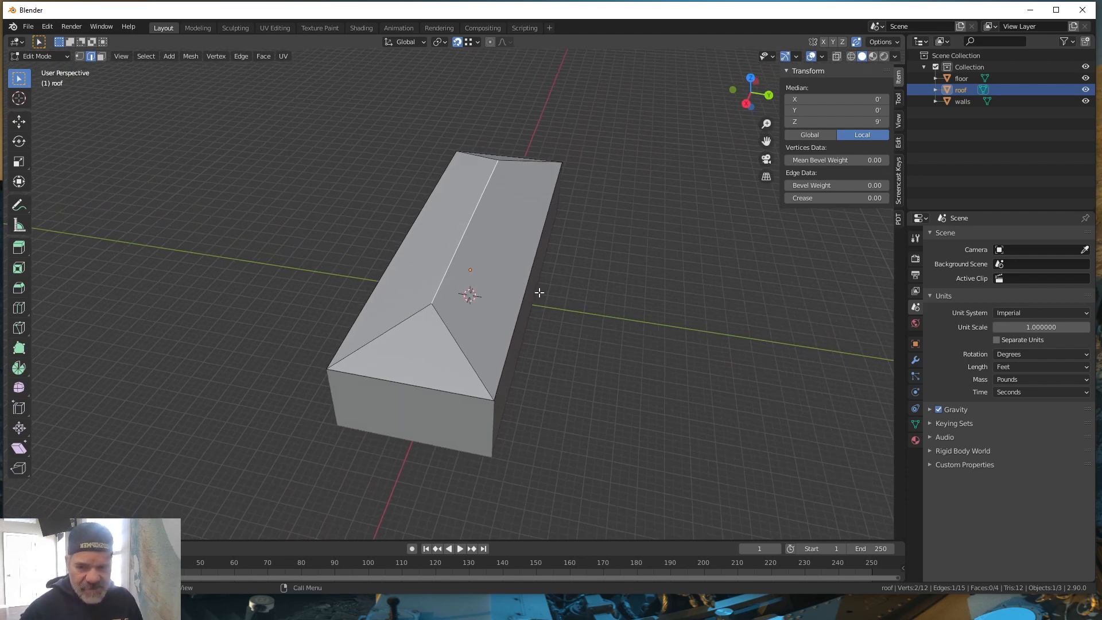
pyautogui.hotkey('ctrl', 'r')
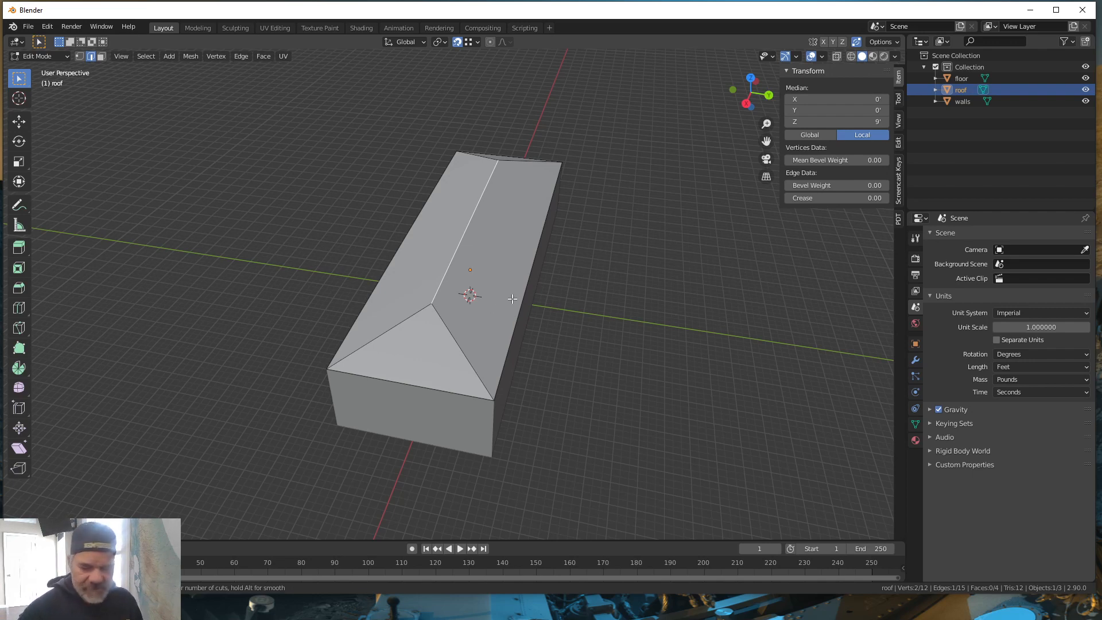
# Step: In face selection, delete the roof's two long slope faces using Only Edges & Faces, keeping their vertices
pyautogui.click(101, 57)
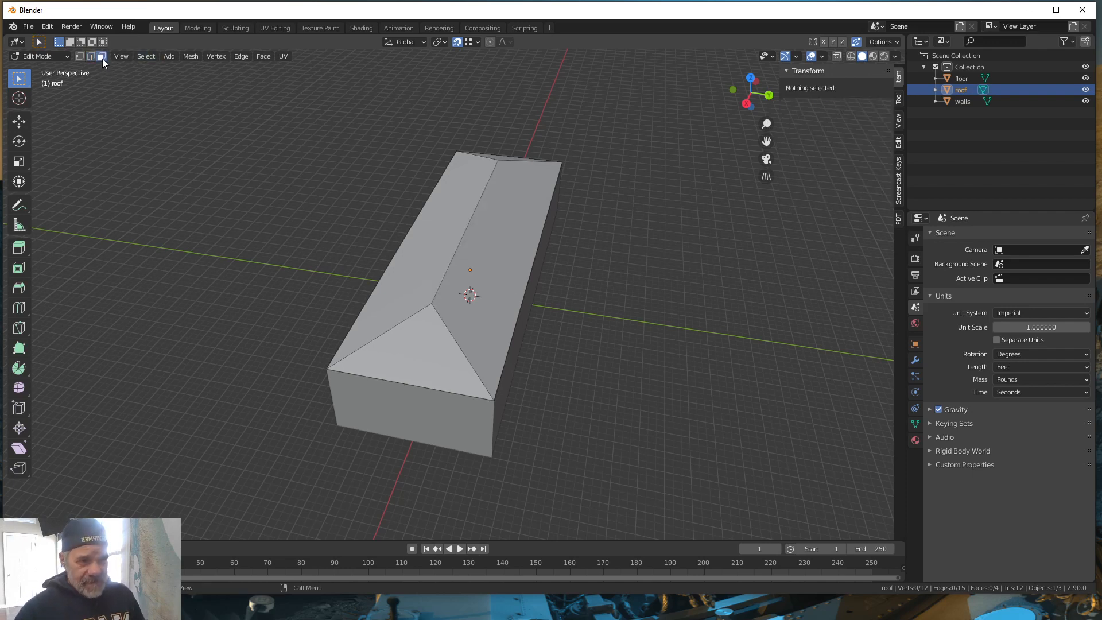
pyautogui.click(499, 267)
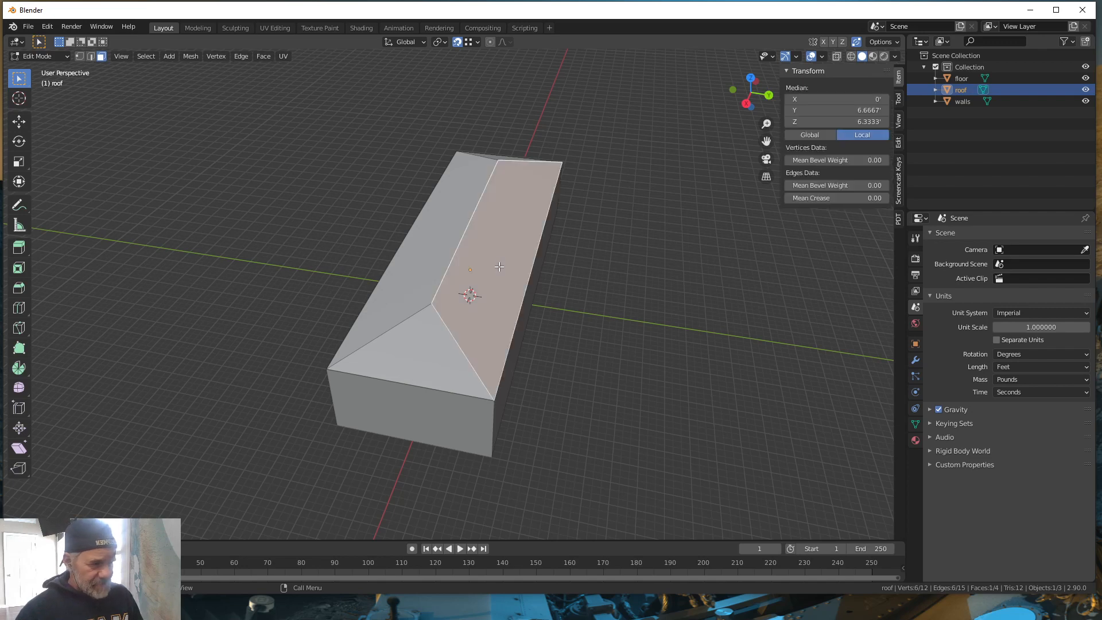
pyautogui.keyDown('shift'); pyautogui.click(451, 241); pyautogui.keyUp('shift')
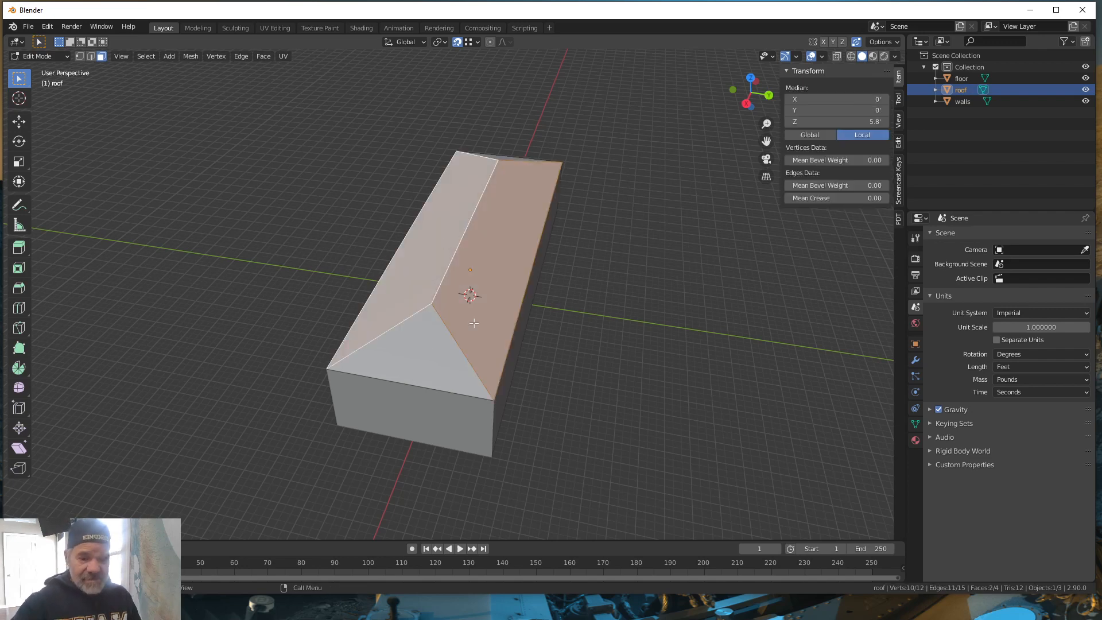
pyautogui.press('x')
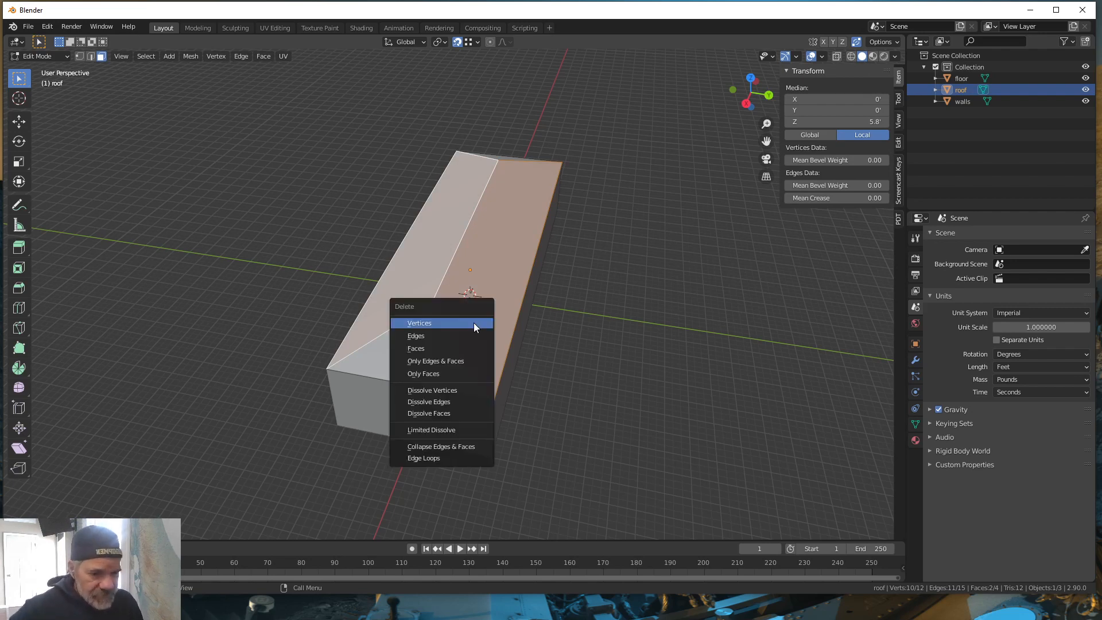
pyautogui.click(457, 361)
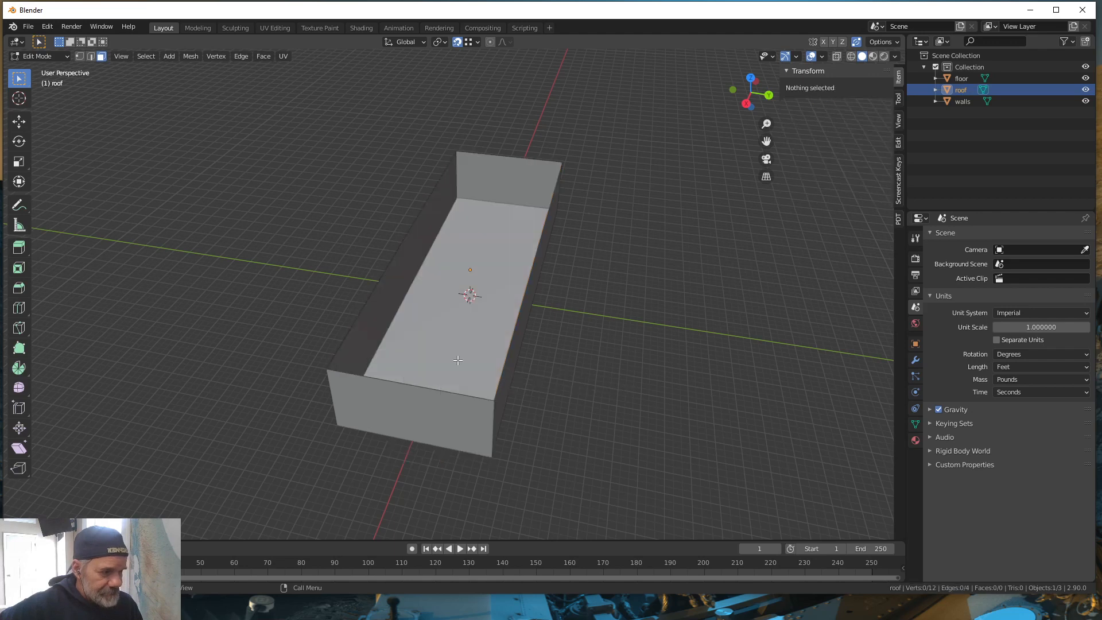
# Step: In vertex selection, delete the roof's six intermediate eave vertices, keeping only the four corners and two ridge ends
pyautogui.click(79, 55)
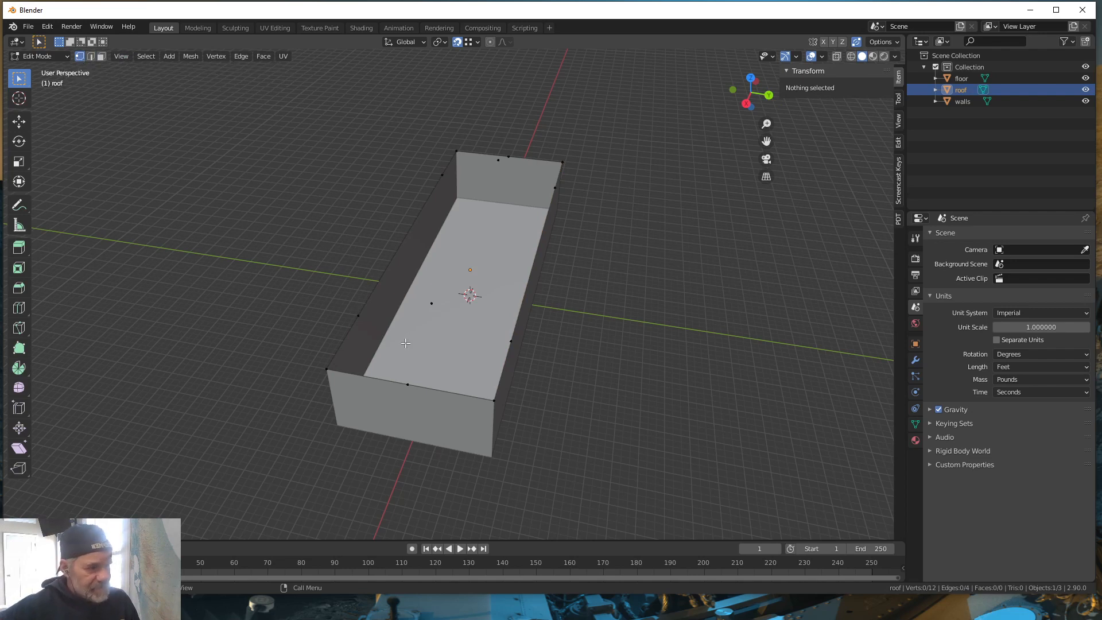
pyautogui.moveTo(406, 342); pyautogui.dragTo(620, 384, button='middle')
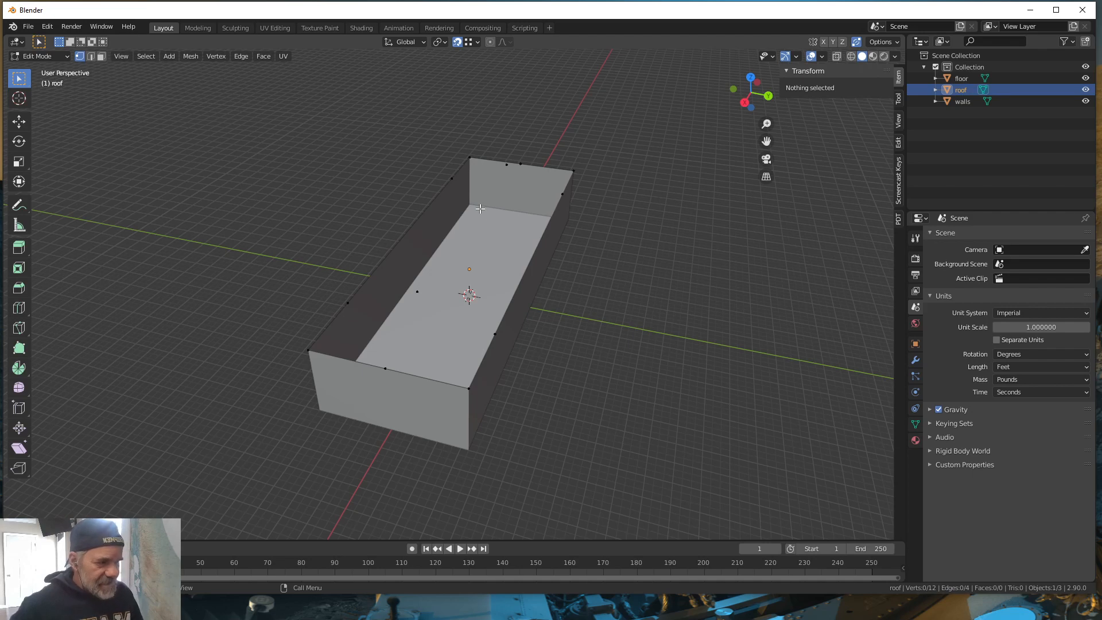
pyautogui.moveTo(583, 342); pyautogui.dragTo(571, 318, button='middle')
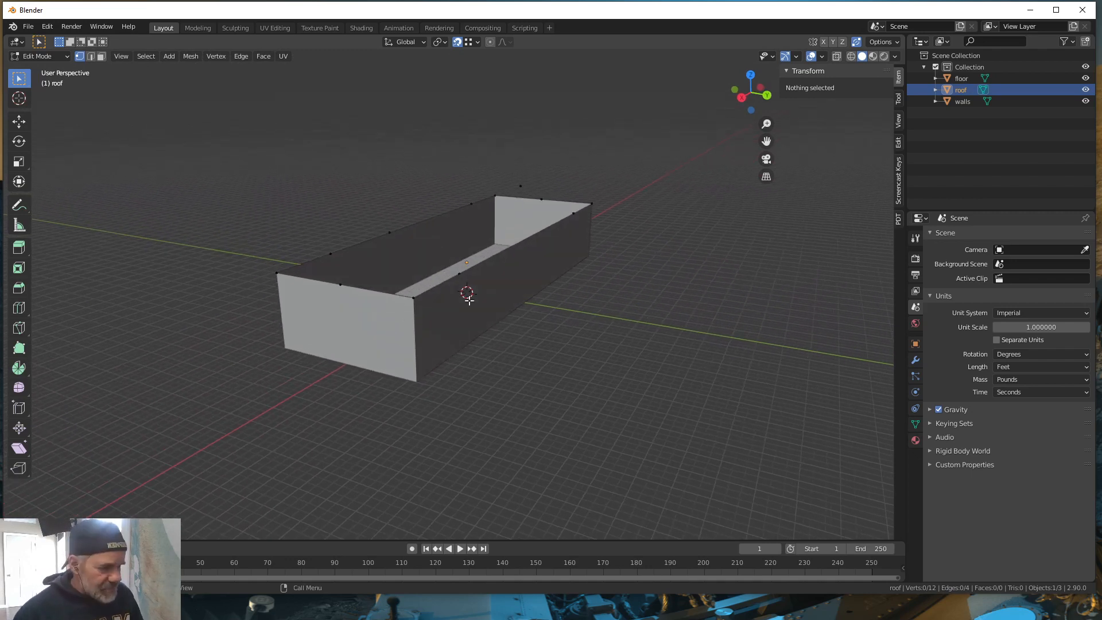
pyautogui.click(459, 274)
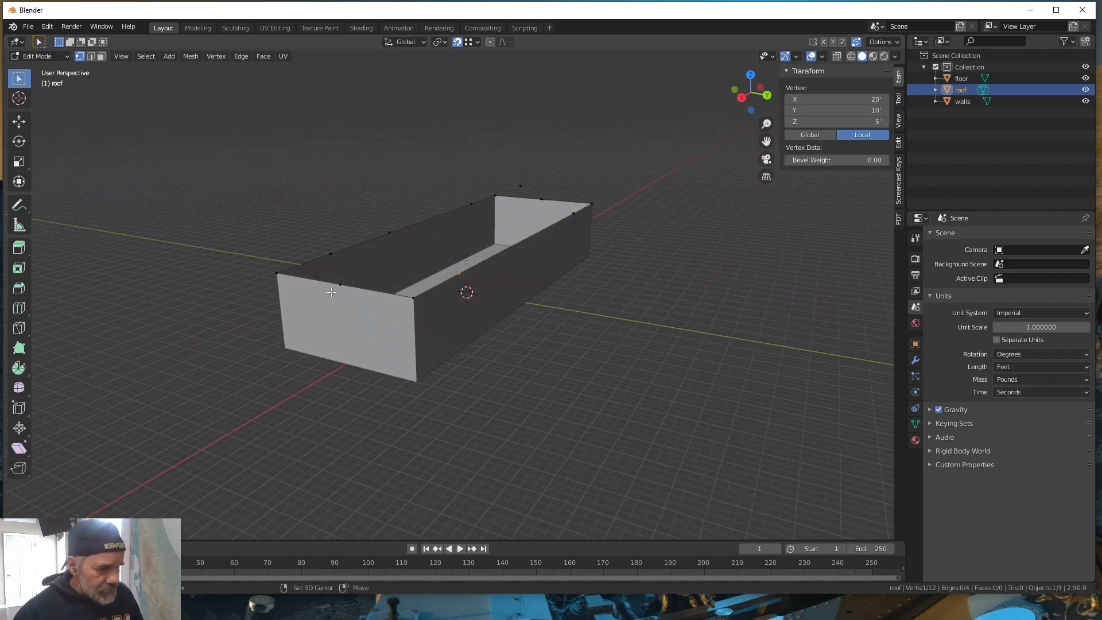
pyautogui.keyDown('shift'); pyautogui.click(344, 278); pyautogui.keyUp('shift')
pyautogui.keyDown('shift'); pyautogui.click(332, 254); pyautogui.keyUp('shift')
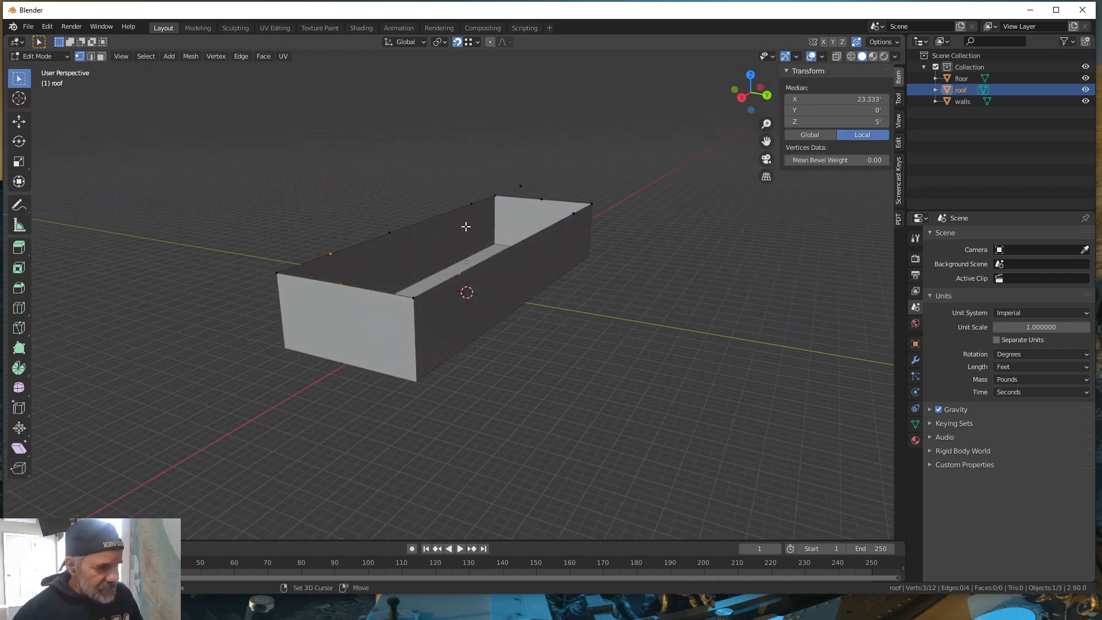
pyautogui.keyDown('shift'); pyautogui.click(476, 198); pyautogui.keyUp('shift')
pyautogui.keyDown('shift'); pyautogui.click(540, 201); pyautogui.keyUp('shift')
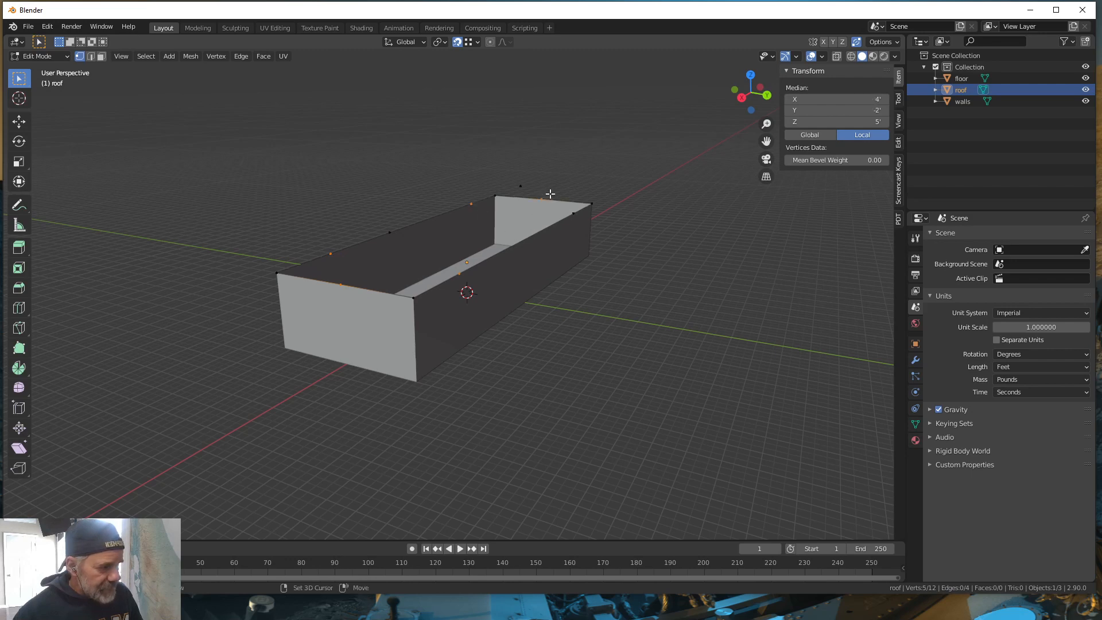
pyautogui.keyDown('shift'); pyautogui.click(573, 214); pyautogui.keyUp('shift')
pyautogui.moveTo(574, 305); pyautogui.dragTo(489, 315, button='middle')
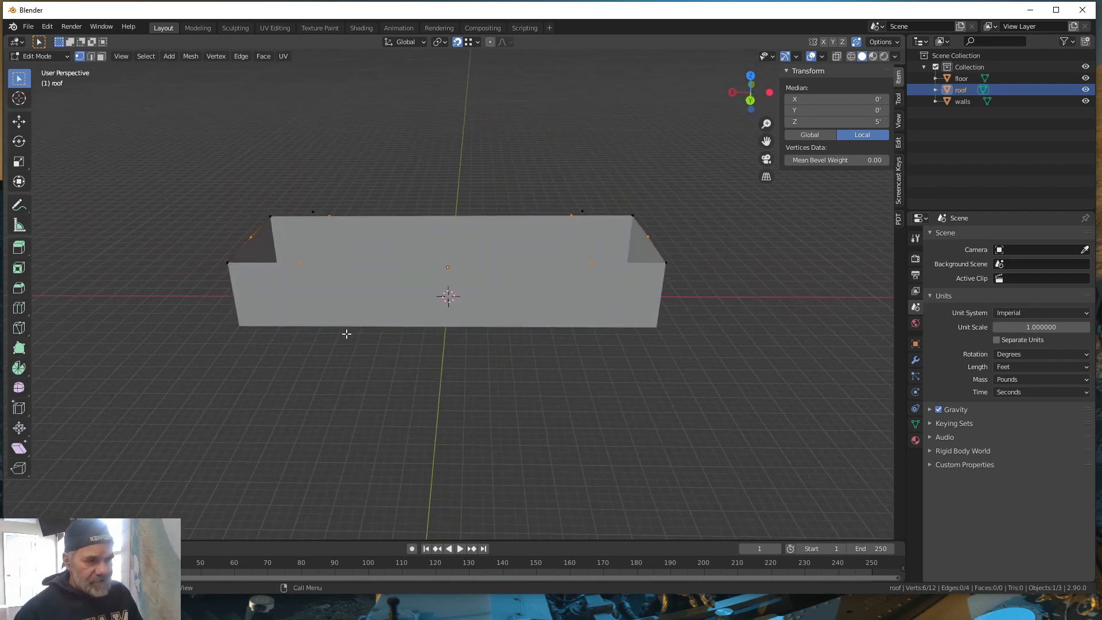
pyautogui.moveTo(345, 332); pyautogui.dragTo(442, 356, button='middle')
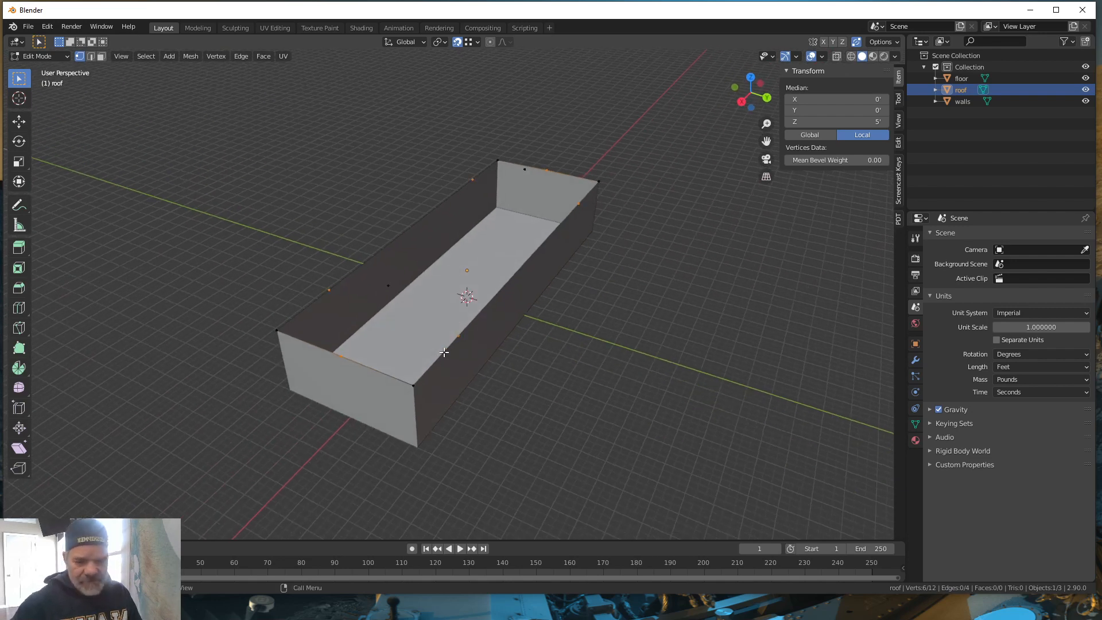
pyautogui.press('x')
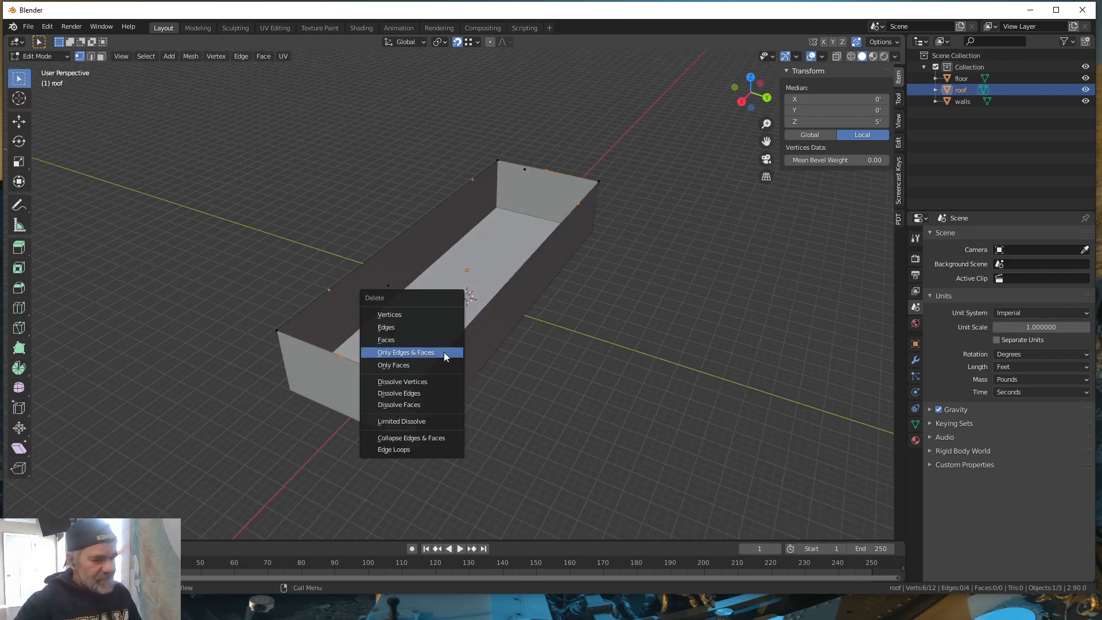
pyautogui.click(411, 309)
pyautogui.moveTo(561, 411)
pyautogui.mouseDown(button='middle')
pyautogui.moveTo(556, 394)
pyautogui.moveTo(562, 410)
pyautogui.mouseUp(button='middle')
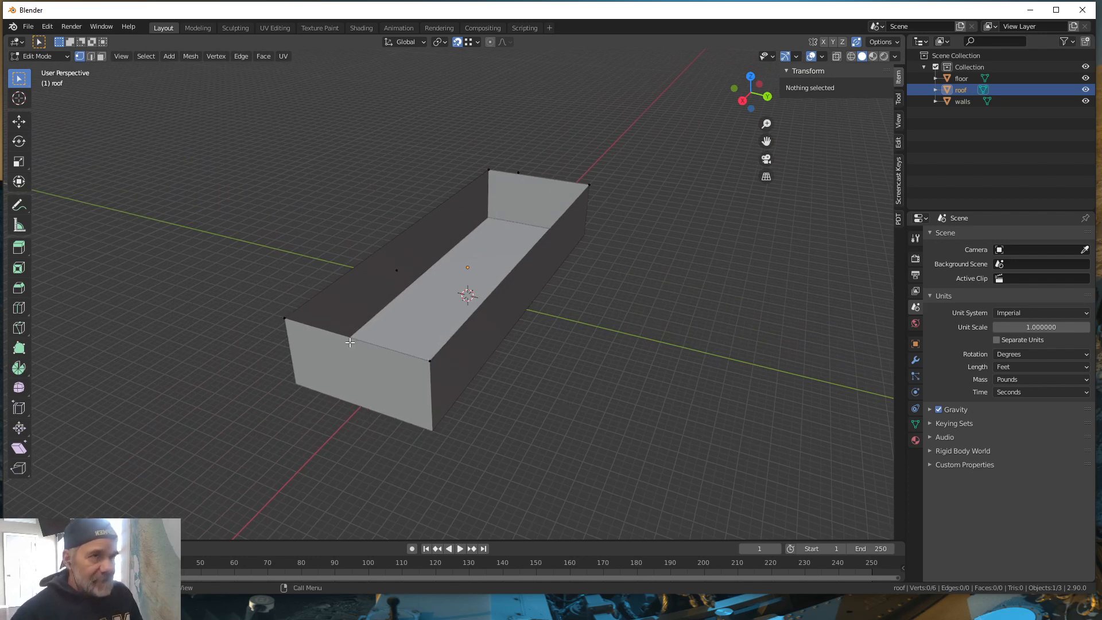
# Step: Create edges joining the positive-X ridge vertex to its two roof corners, and one eave edge between those corners
pyautogui.moveTo(270, 332); pyautogui.dragTo(417, 260)
pyautogui.press('f')
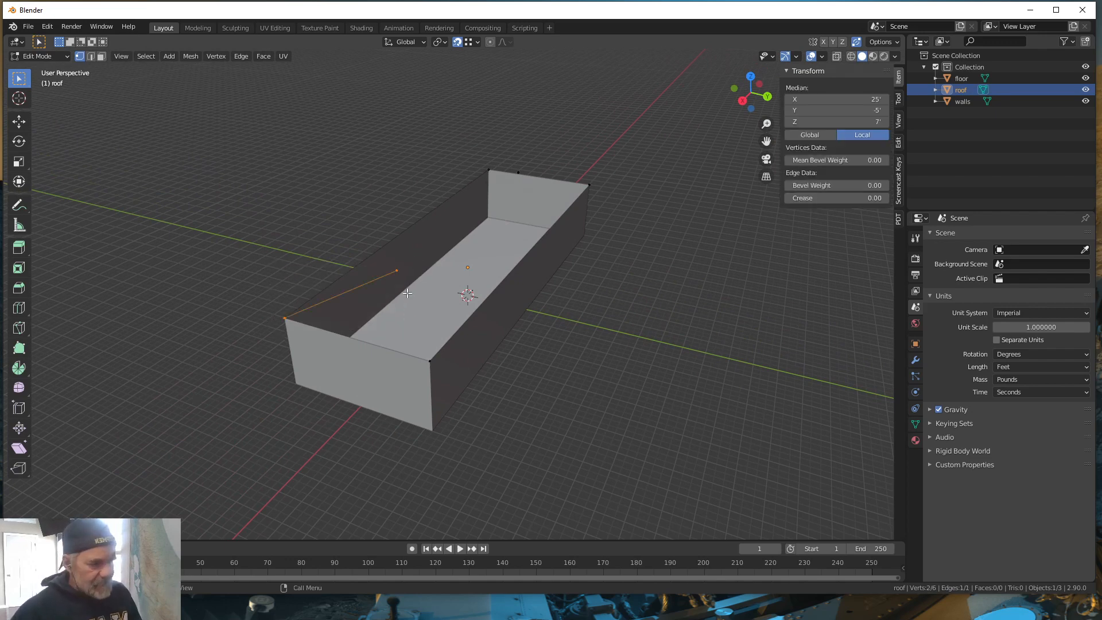
pyautogui.moveTo(380, 388); pyautogui.dragTo(496, 251)
pyautogui.press('f')
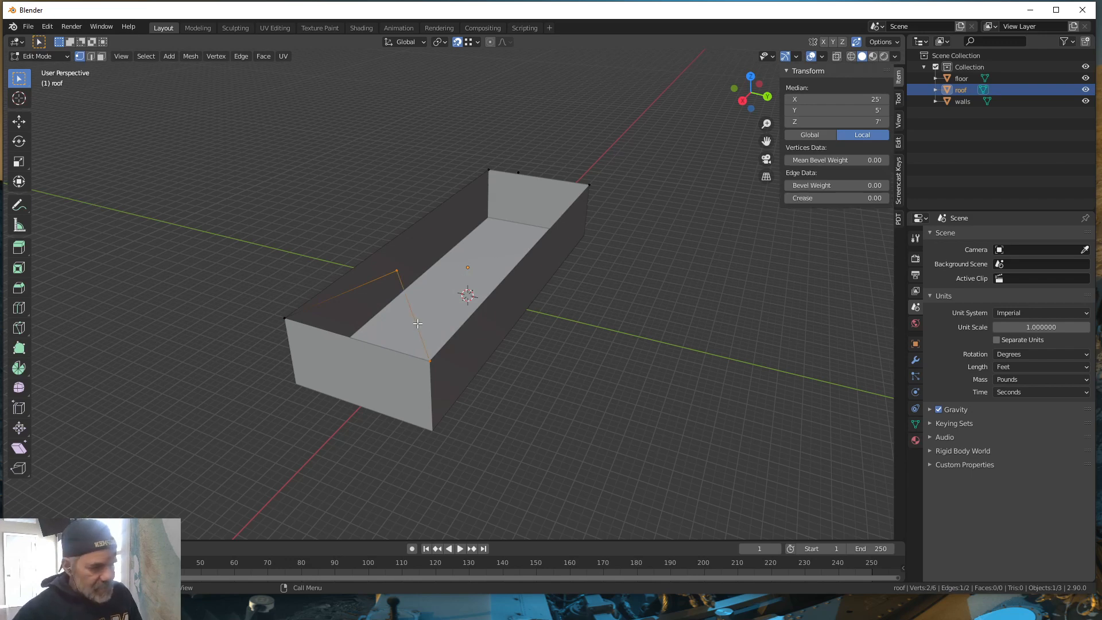
pyautogui.click(284, 319)
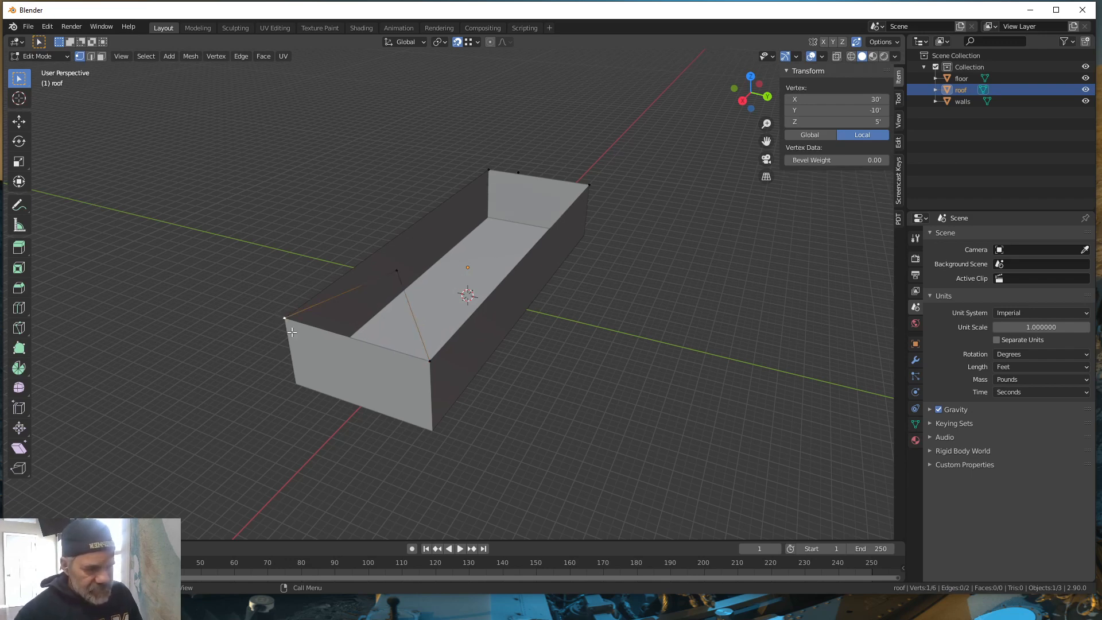
pyautogui.keyDown('shift'); pyautogui.click(431, 361); pyautogui.keyUp('shift')
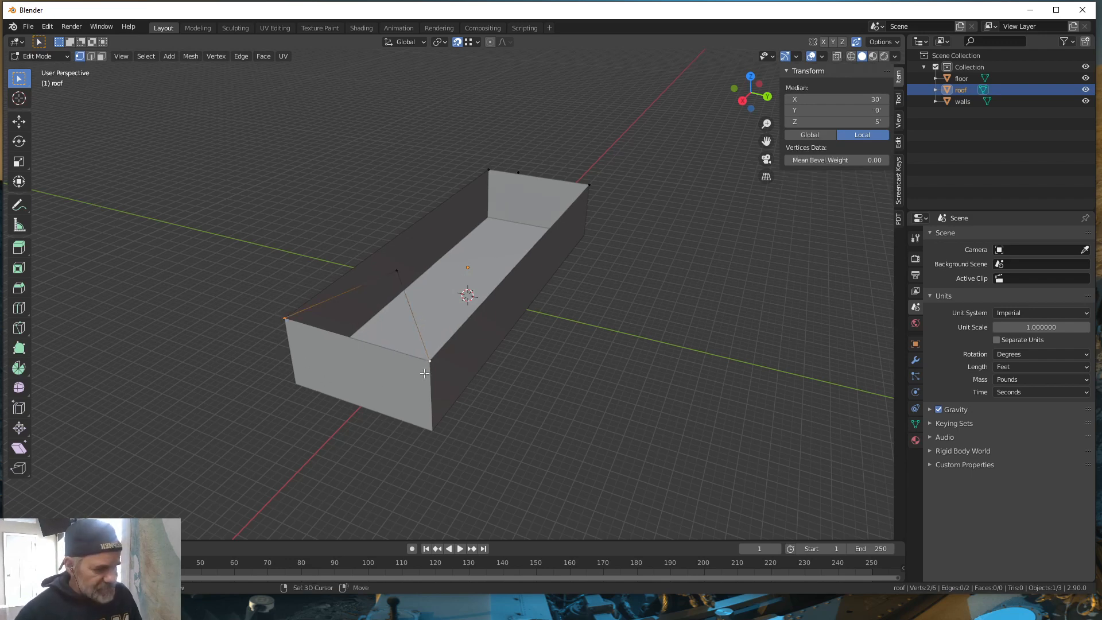
pyautogui.press('f')
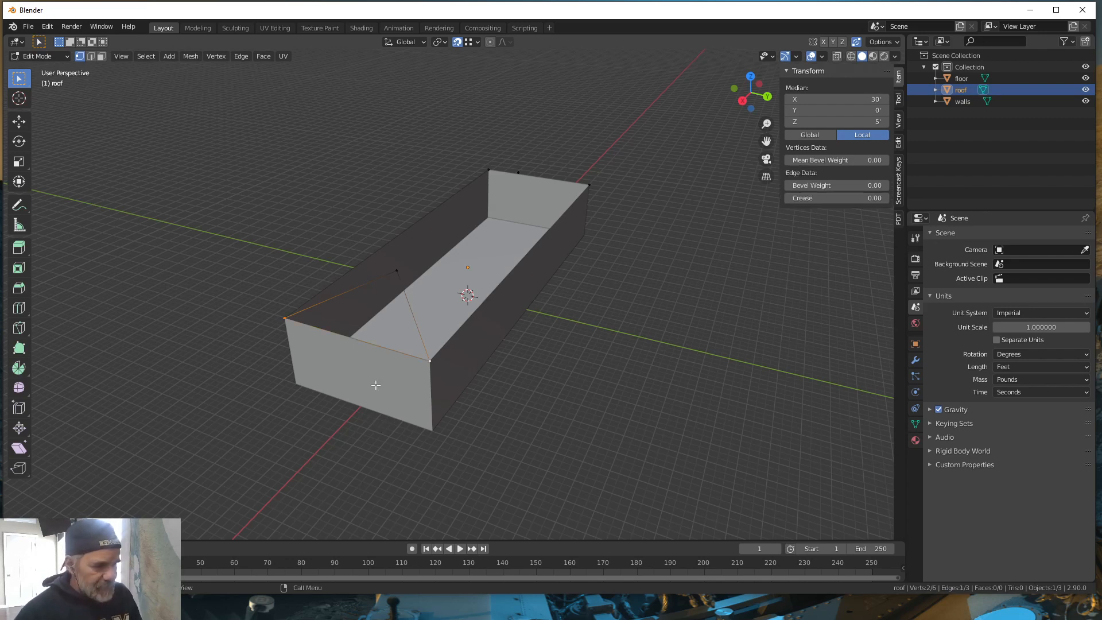
# Step: Connect the two ridge vertices with an edge and complete the roof's remaining hip and eave edges around the negative-X end
pyautogui.click(397, 271)
pyautogui.keyDown('shift'); pyautogui.click(519, 173); pyautogui.keyUp('shift')
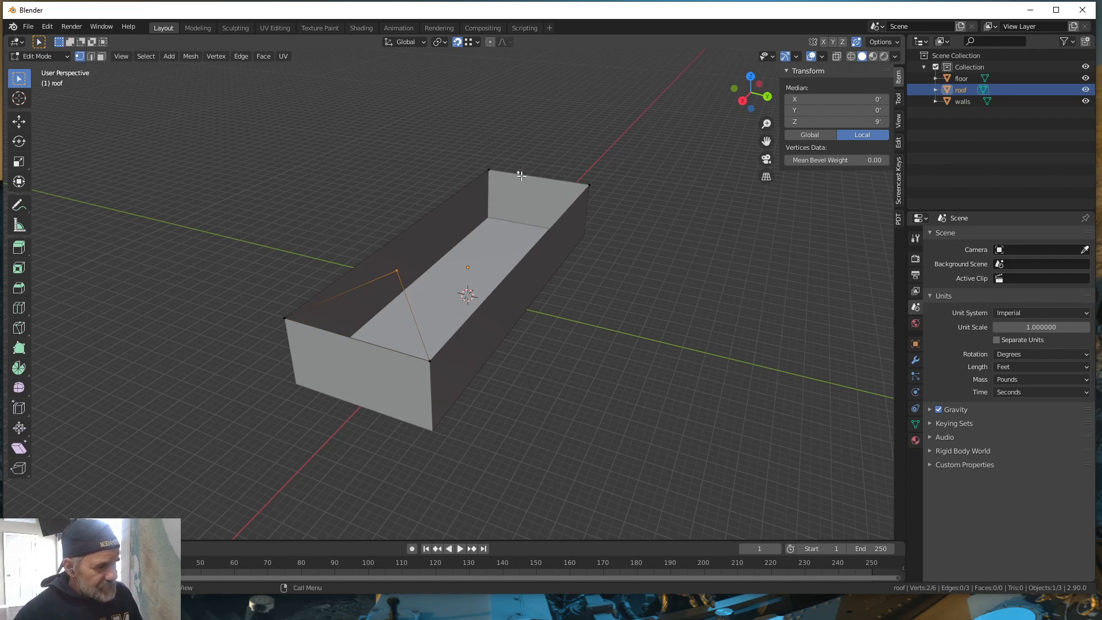
pyautogui.press('f')
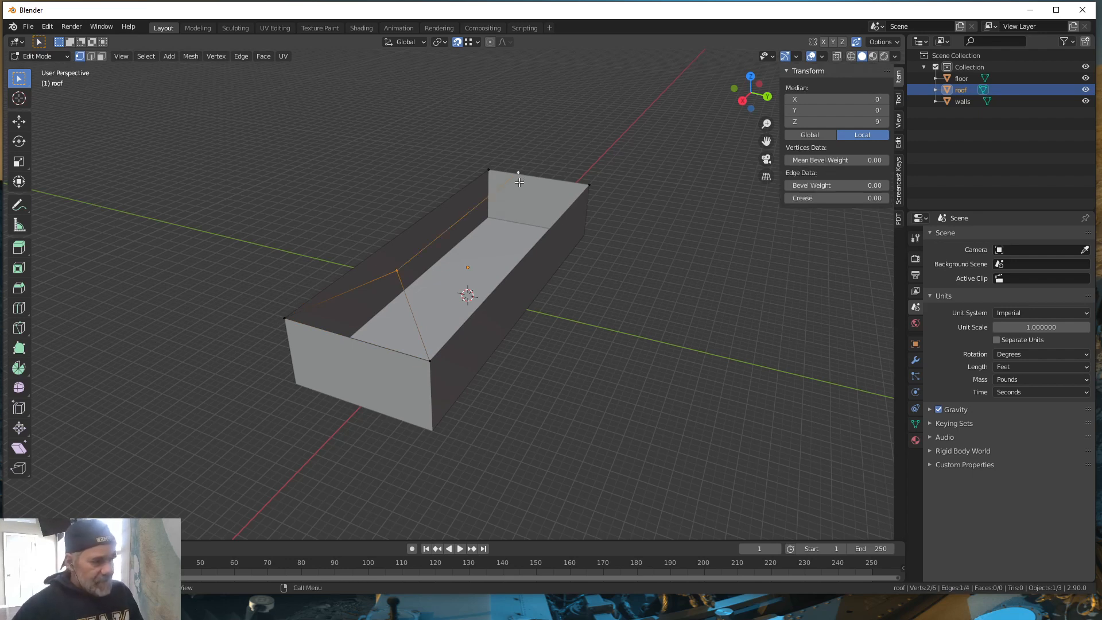
pyautogui.click(519, 172)
pyautogui.keyDown('shift'); pyautogui.click(591, 184); pyautogui.keyUp('shift')
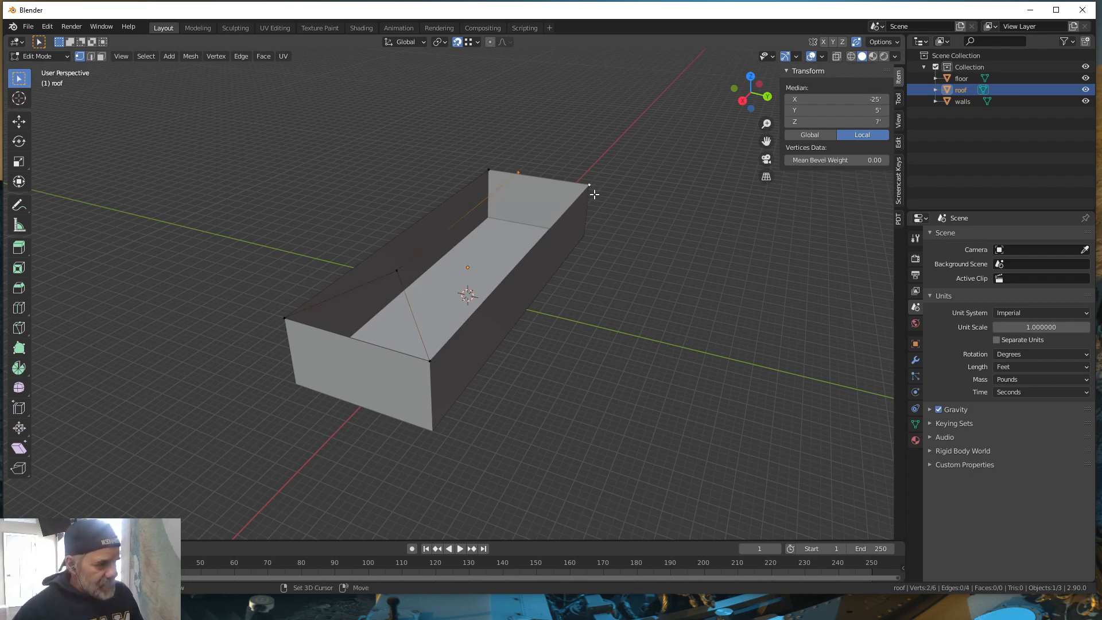
pyautogui.press('f')
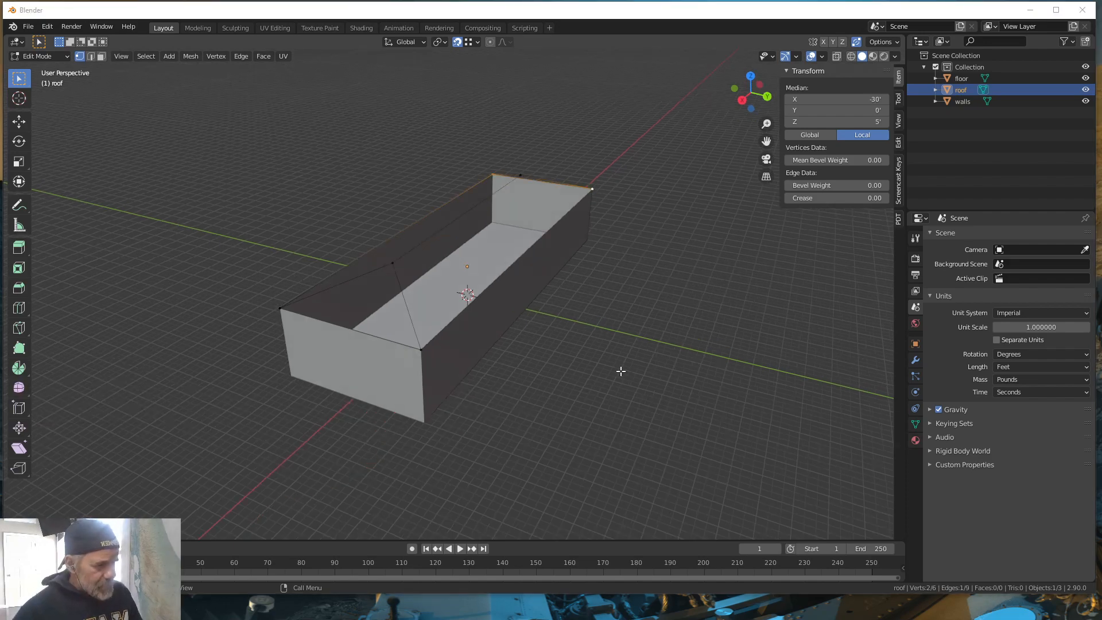
# Step: In edge selection, fill the roof's positive-Y long slope with a face from its ridge, two hip edges and eave
pyautogui.moveTo(621, 374)
pyautogui.mouseDown(button='middle')
pyautogui.moveTo(562, 386)
pyautogui.moveTo(466, 372)
pyautogui.moveTo(624, 377)
pyautogui.mouseUp(button='middle')
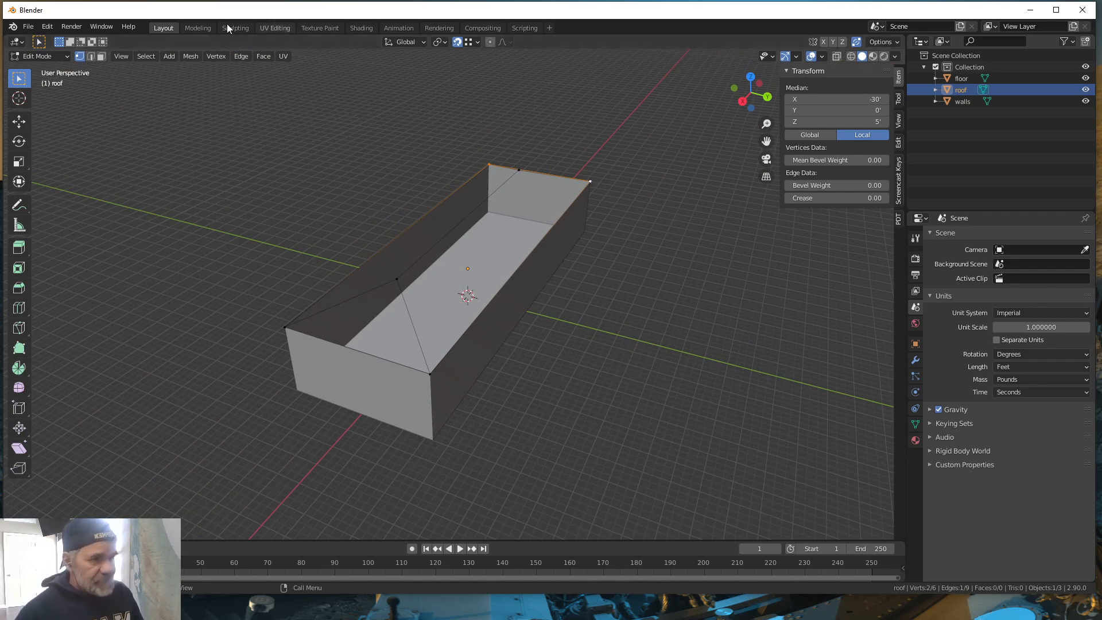
pyautogui.click(91, 56)
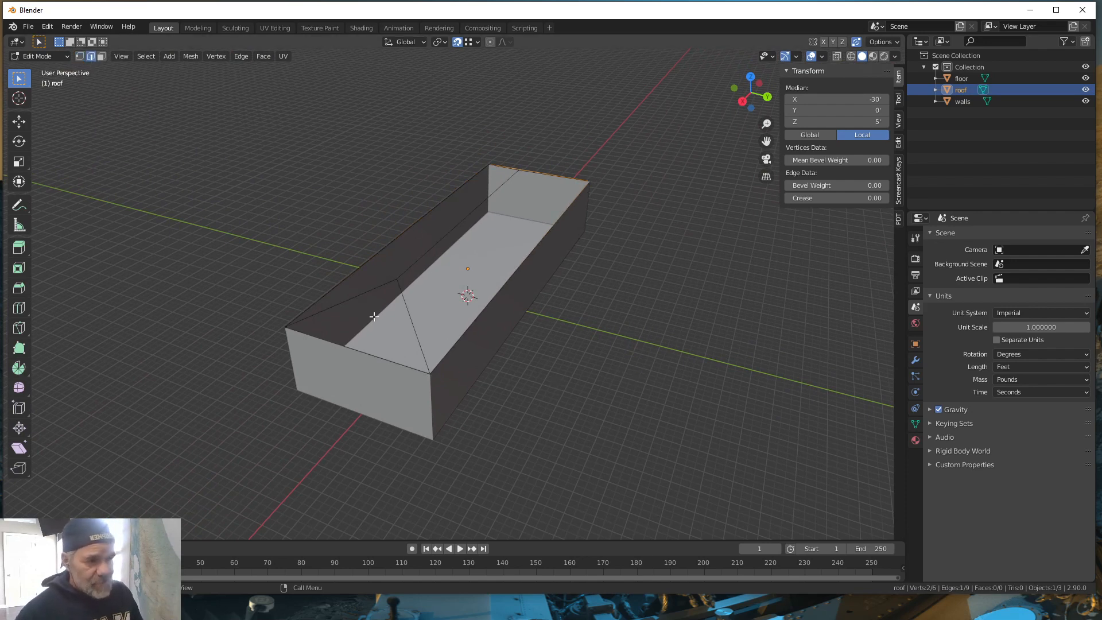
pyautogui.click(413, 328)
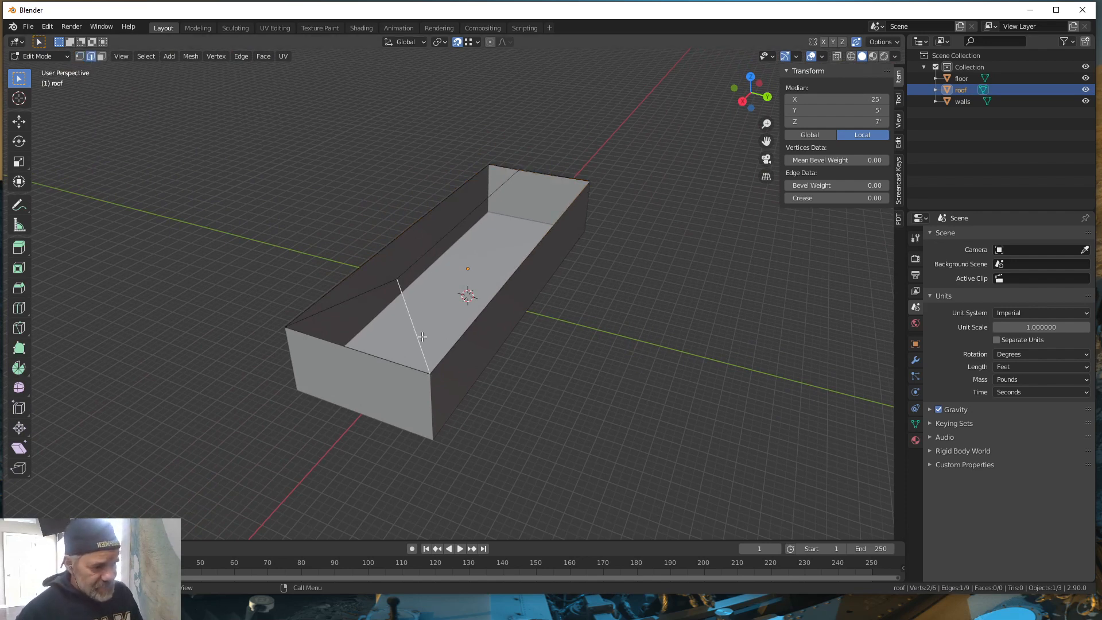
pyautogui.keyDown('shift'); pyautogui.click(479, 206); pyautogui.keyUp('shift')
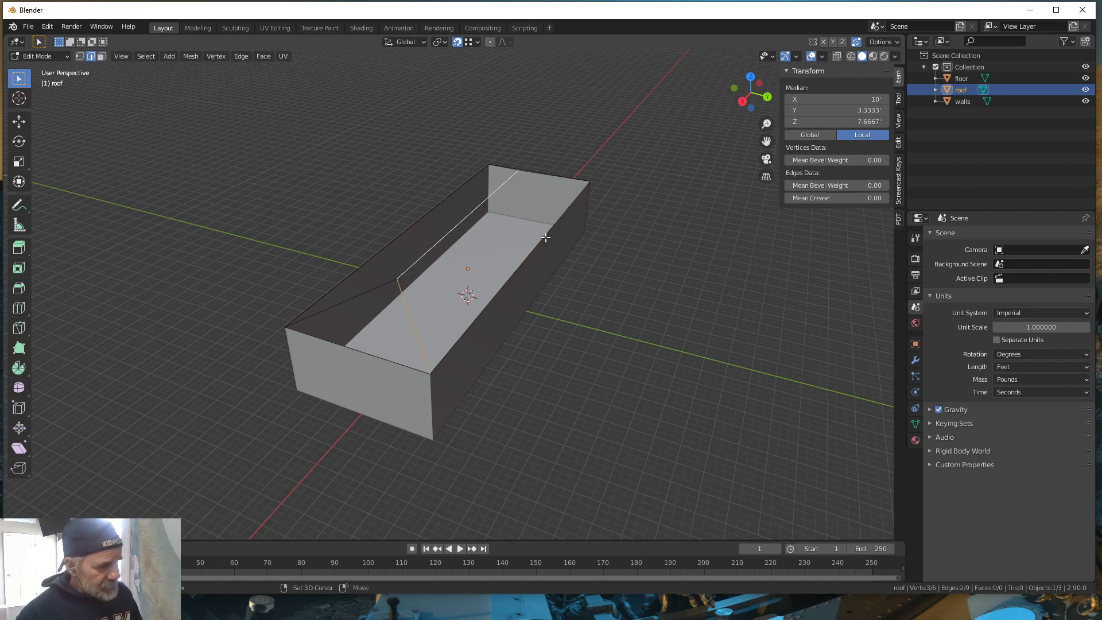
pyautogui.moveTo(634, 294)
pyautogui.mouseDown(button='middle')
pyautogui.moveTo(647, 300)
pyautogui.moveTo(630, 310)
pyautogui.mouseUp(button='middle')
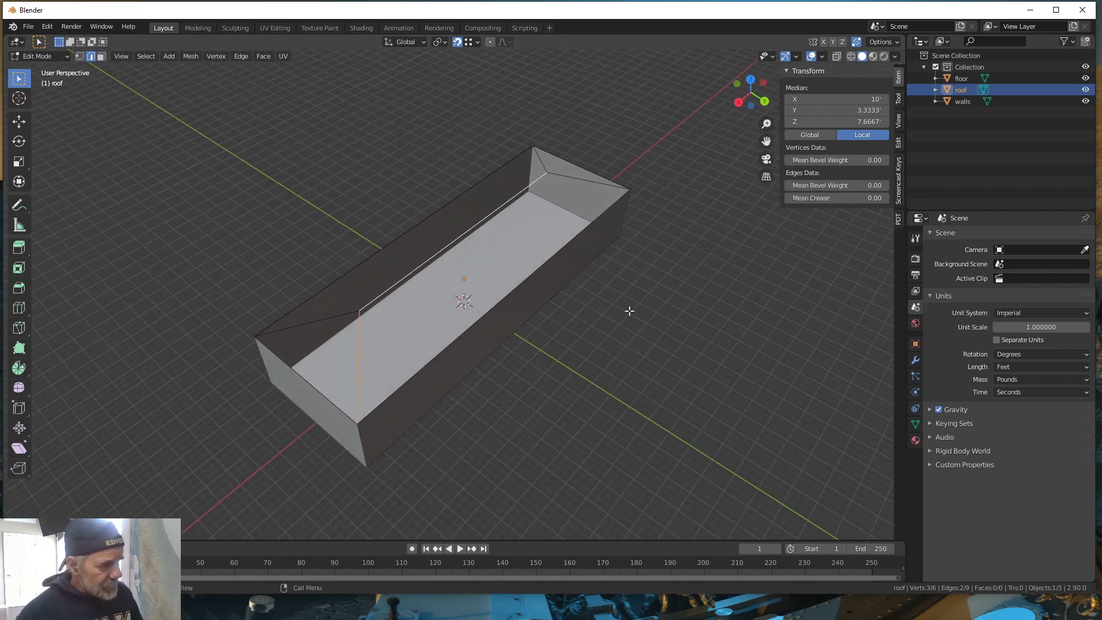
pyautogui.keyDown('shift'); pyautogui.click(575, 180); pyautogui.keyUp('shift')
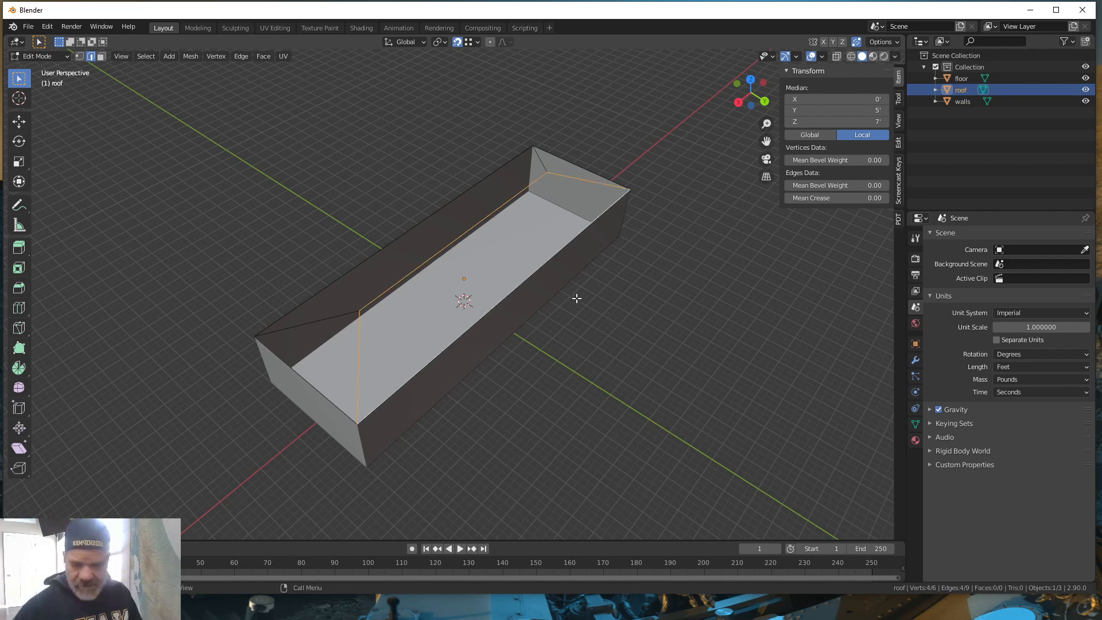
pyautogui.press('f')
# Step: Fill the triangular hip face at the roof's positive-X end from its two hip edges and end eave
pyautogui.moveTo(547, 408); pyautogui.dragTo(591, 384, button='middle')
pyautogui.click(419, 366)
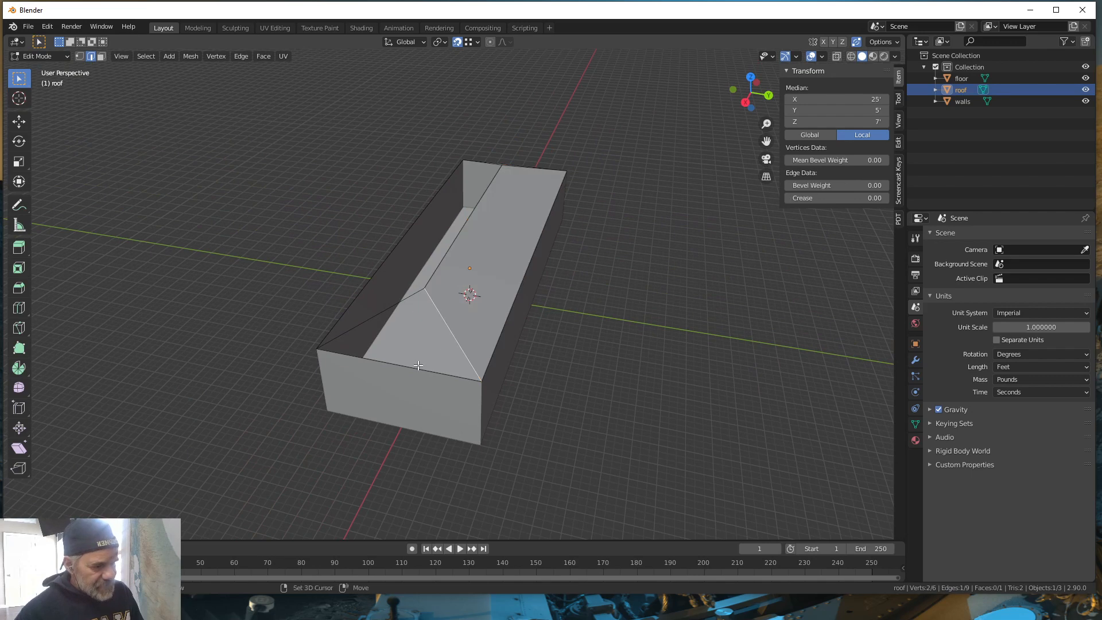
pyautogui.keyDown('shift'); pyautogui.click(418, 370); pyautogui.keyUp('shift')
pyautogui.keyDown('shift'); pyautogui.click(404, 304); pyautogui.keyUp('shift')
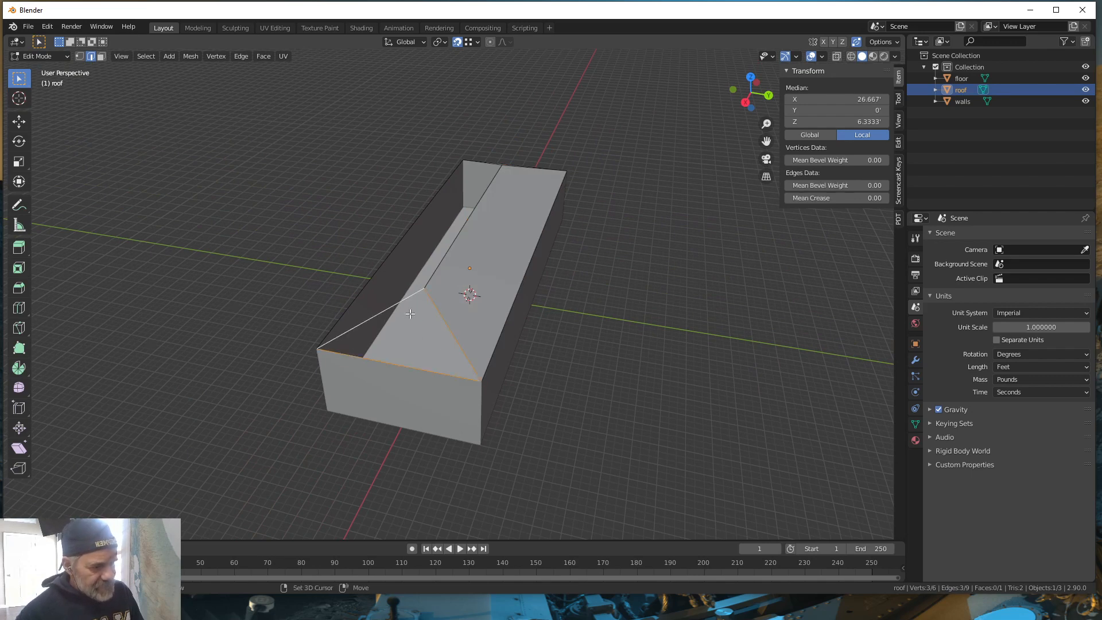
pyautogui.press('f')
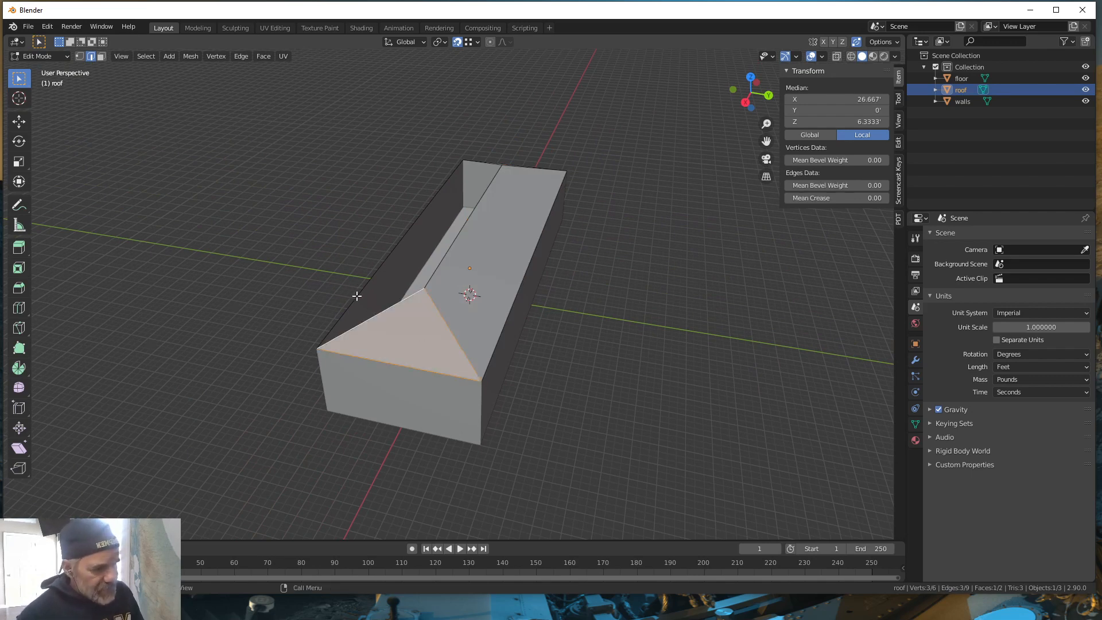
# Step: Fill the roof's negative-Y long slope with a face from its eave, ridge and two hip edges
pyautogui.click(379, 316)
pyautogui.keyDown('shift'); pyautogui.click(420, 292); pyautogui.keyUp('shift')
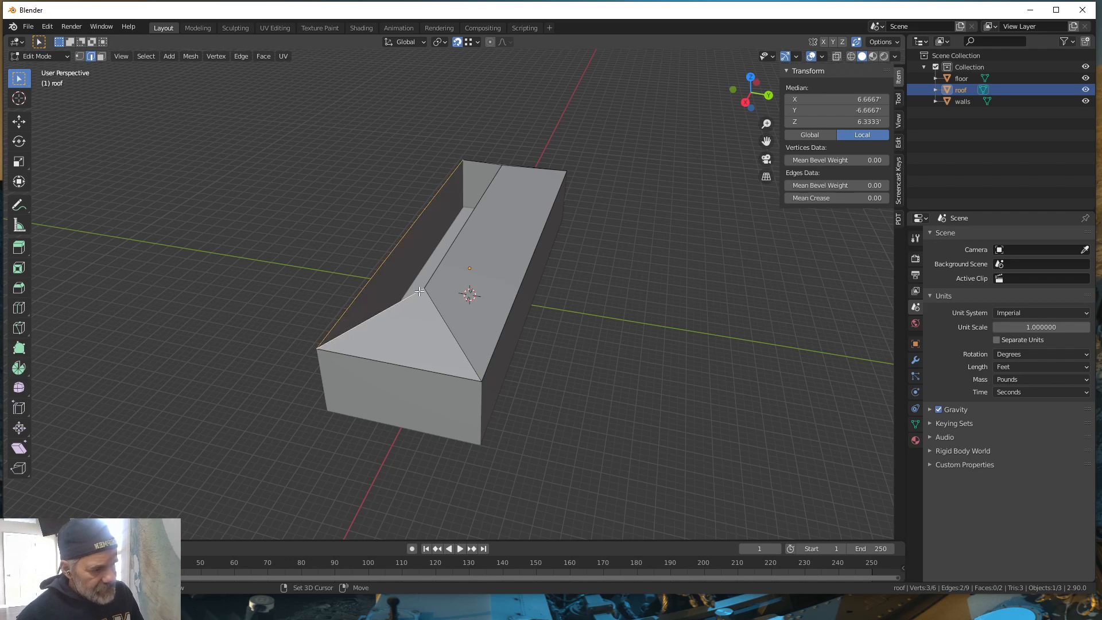
pyautogui.keyDown('shift'); pyautogui.click(446, 253); pyautogui.keyUp('shift')
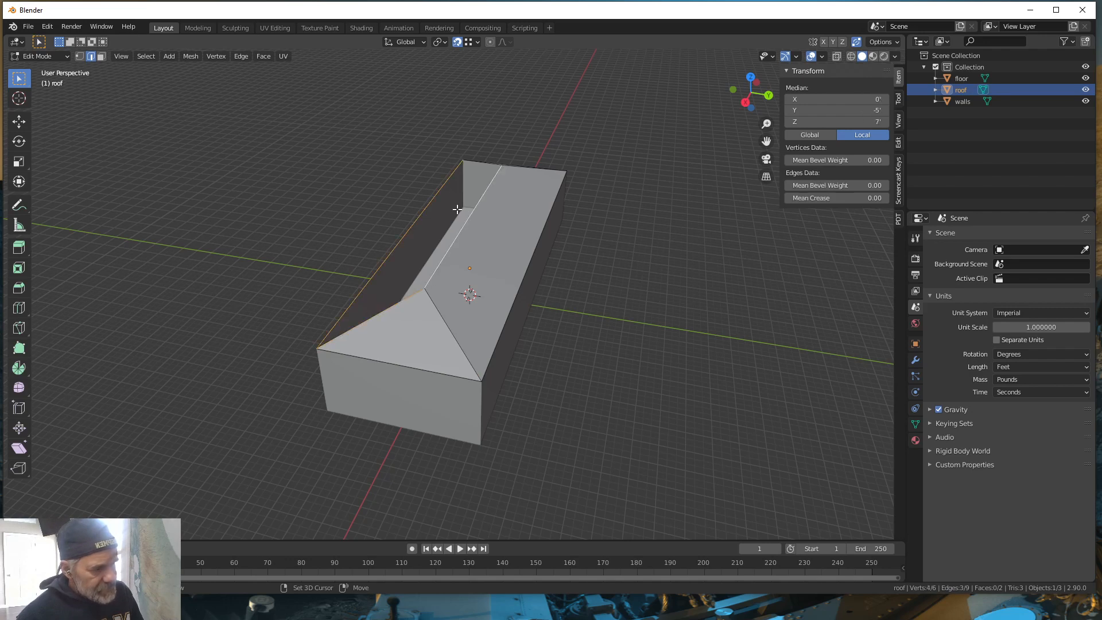
pyautogui.keyDown('shift'); pyautogui.click(485, 167); pyautogui.keyUp('shift')
pyautogui.moveTo(647, 266); pyautogui.dragTo(597, 287, button='middle')
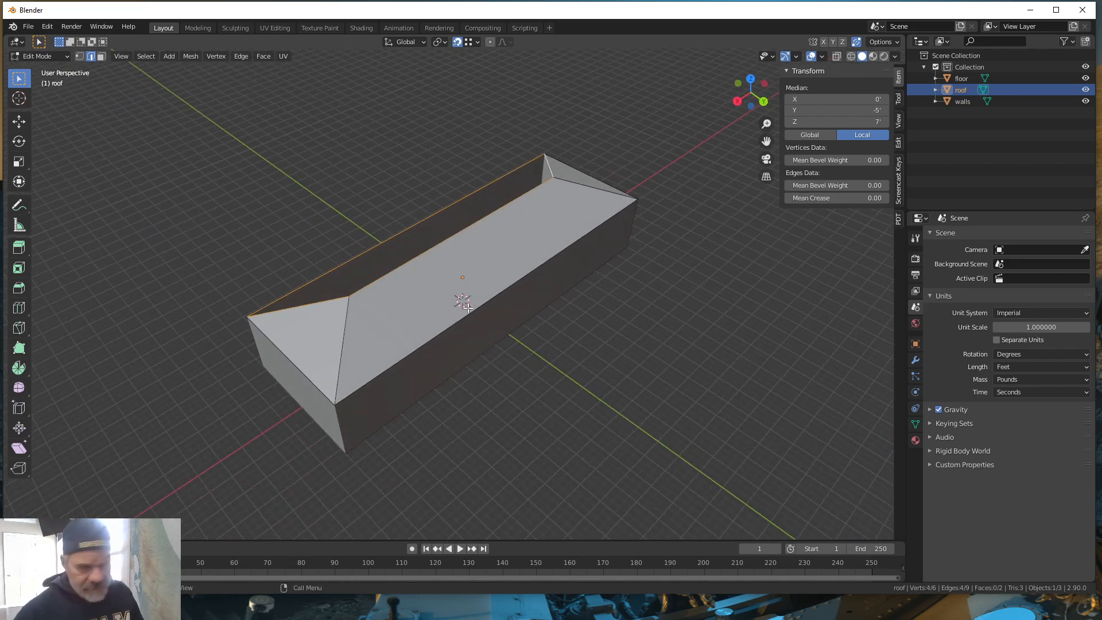
pyautogui.press('f')
# Step: Fill the triangular hip face at the roof's negative-X end from its two hip edges and end eave
pyautogui.moveTo(659, 315); pyautogui.dragTo(510, 350, button='middle')
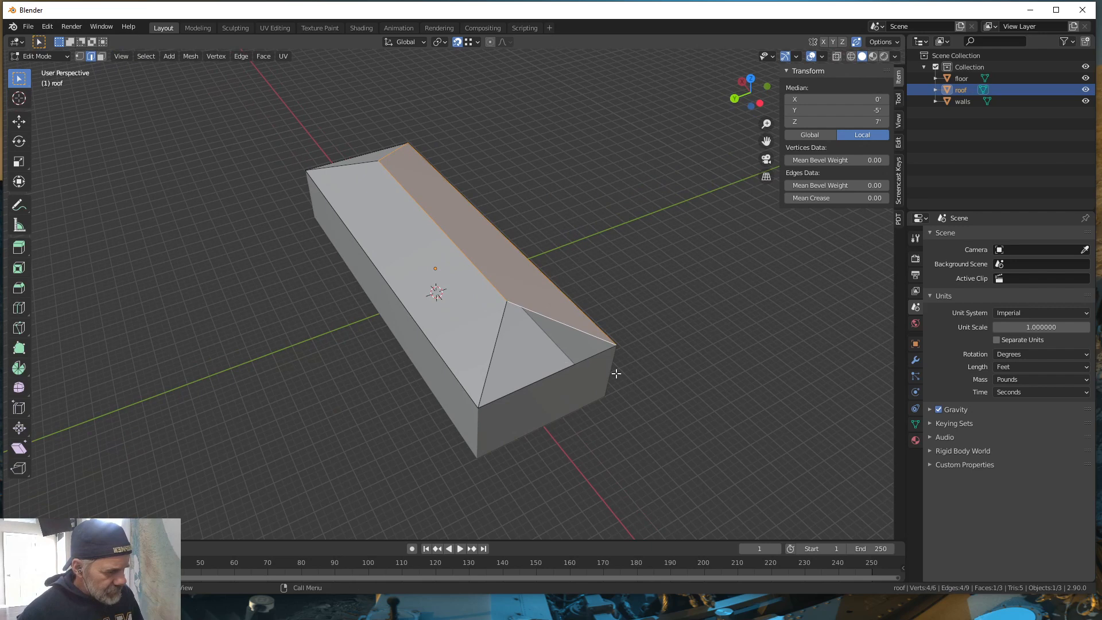
pyautogui.click(655, 407)
pyautogui.click(589, 331)
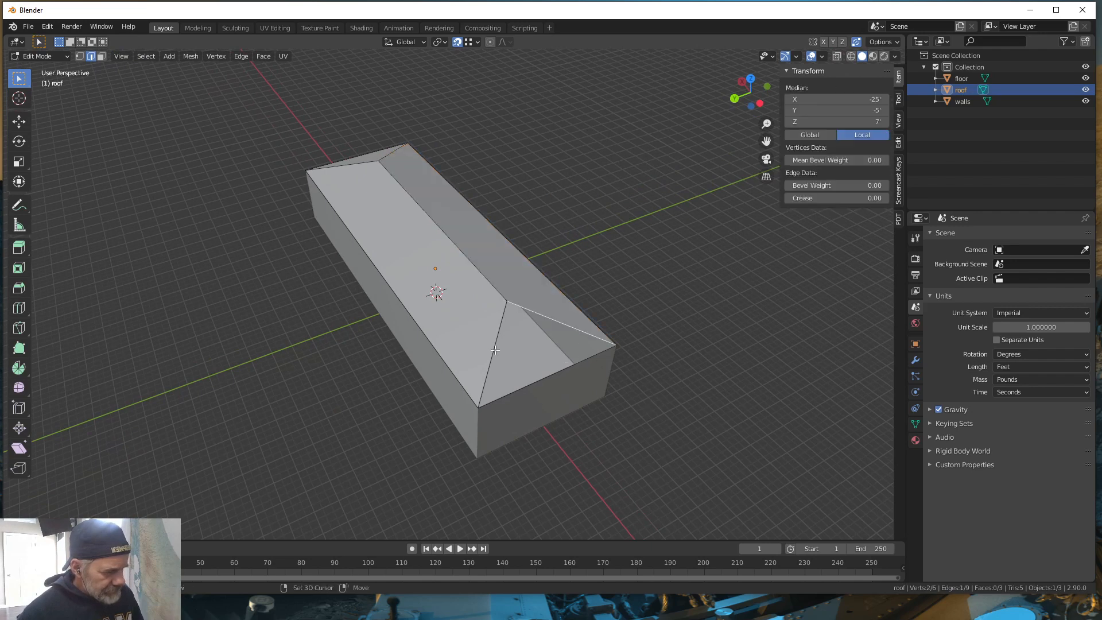
pyautogui.keyDown('shift'); pyautogui.click(495, 352); pyautogui.keyUp('shift')
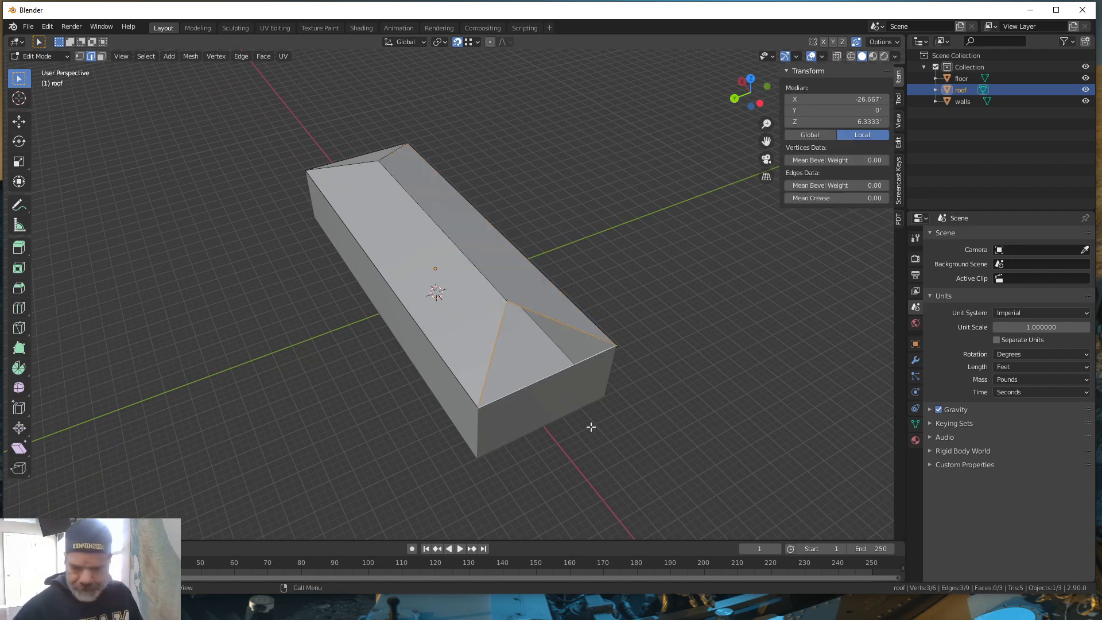
pyautogui.press('f')
# Step: Add one centred loop cut across both long roof slopes at mid-length, without sliding it
pyautogui.moveTo(608, 438); pyautogui.dragTo(784, 429, button='middle')
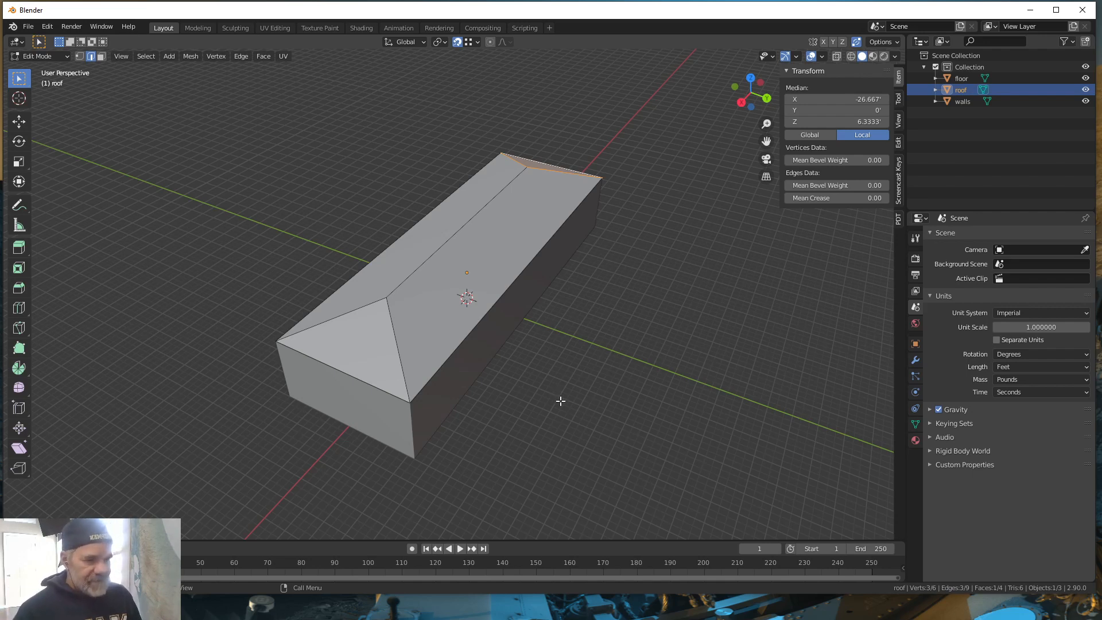
pyautogui.moveTo(590, 459)
pyautogui.mouseDown(button='middle')
pyautogui.moveTo(593, 446)
pyautogui.moveTo(593, 456)
pyautogui.mouseUp(button='middle')
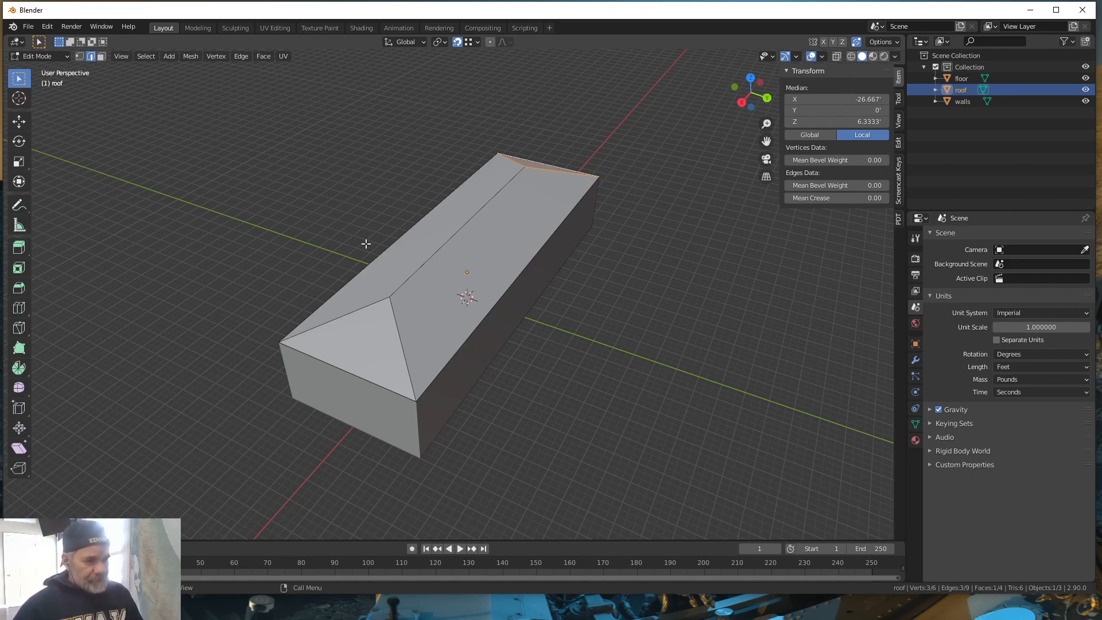
pyautogui.click(101, 56)
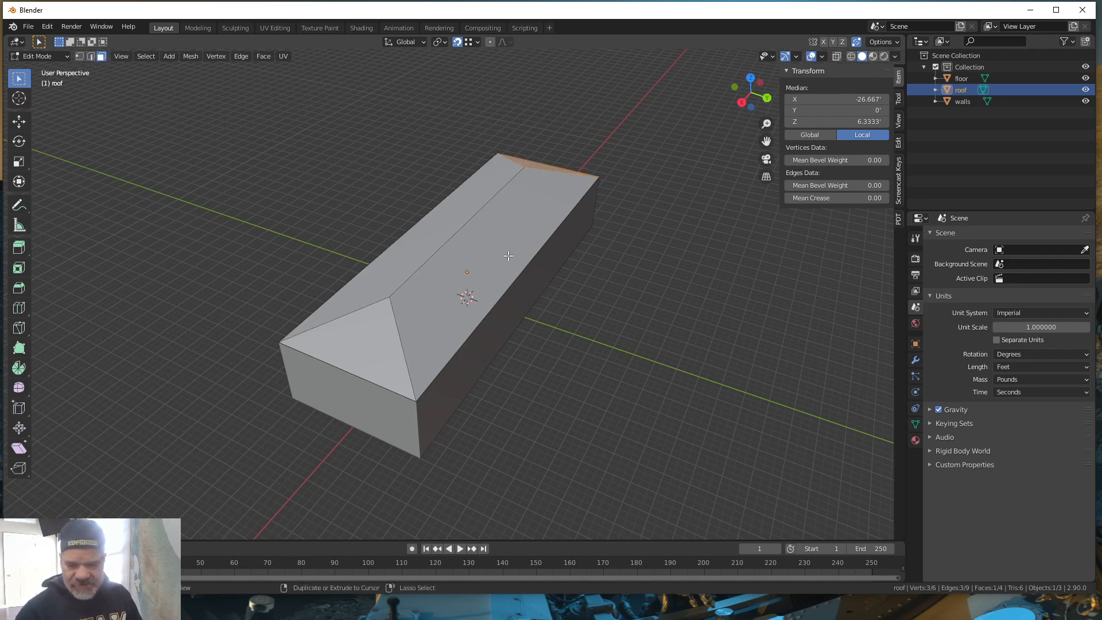
pyautogui.hotkey('ctrl', 'r')
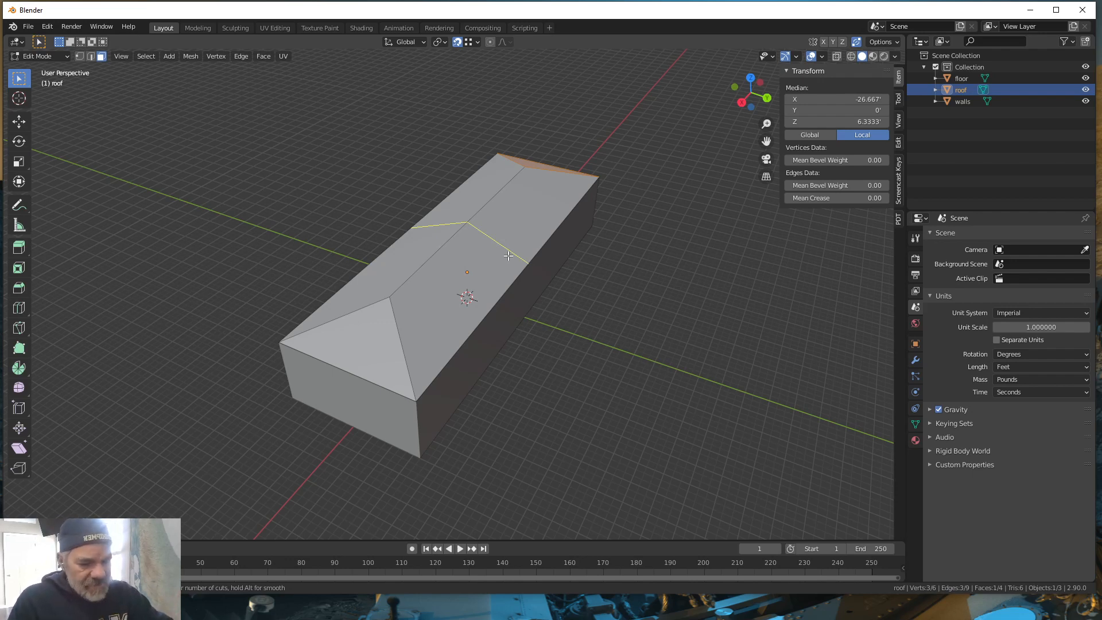
pyautogui.click(508, 256)
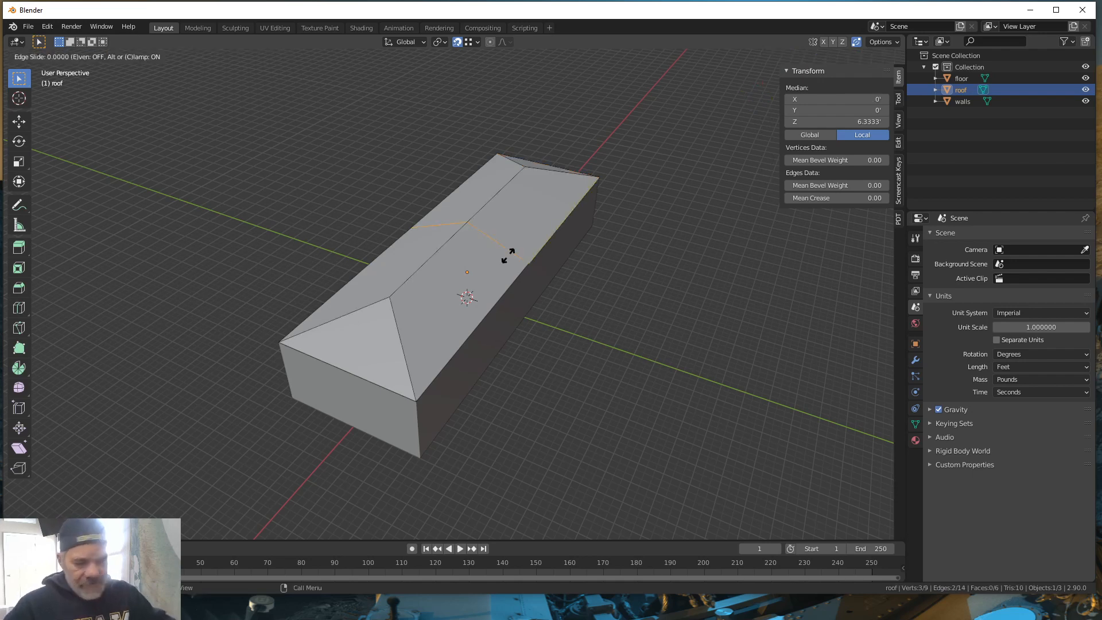
pyautogui.rightClick(509, 256)
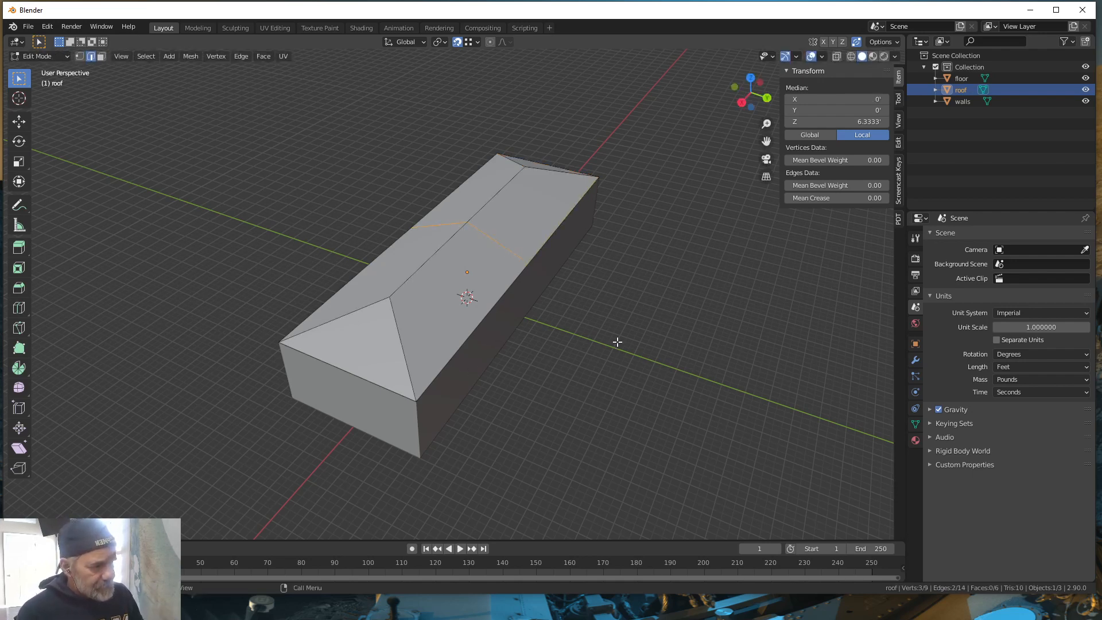
# Step: In vertex selection, select the ridge's middle vertex and snap the 3D cursor to it with Cursor to Selected
pyautogui.moveTo(617, 342); pyautogui.dragTo(466, 230, button='middle')
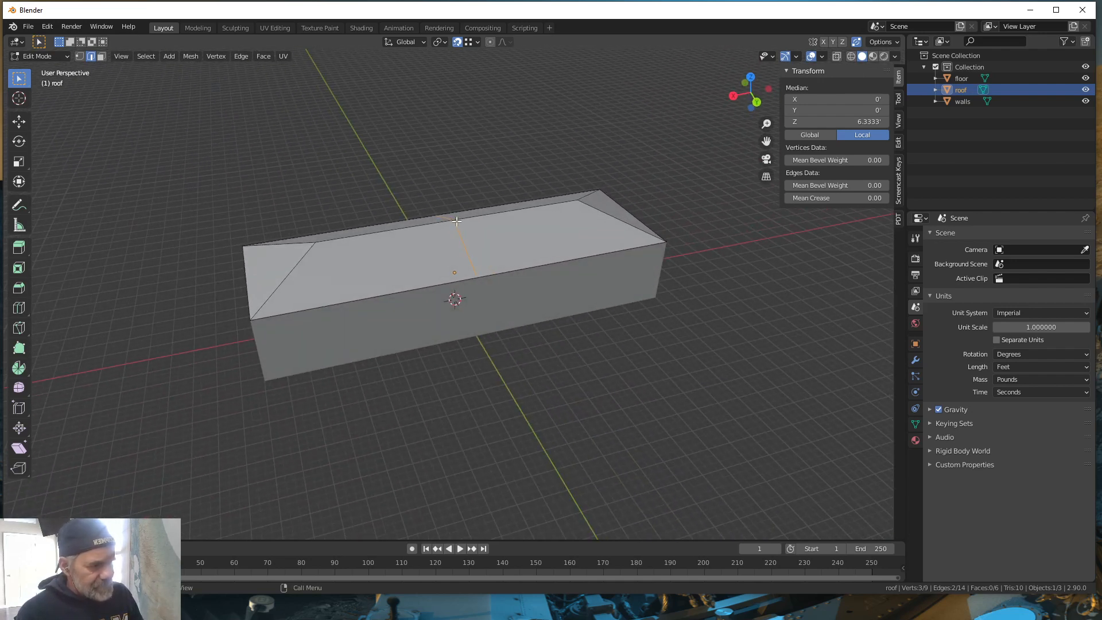
pyautogui.moveTo(459, 362); pyautogui.dragTo(468, 369, button='middle')
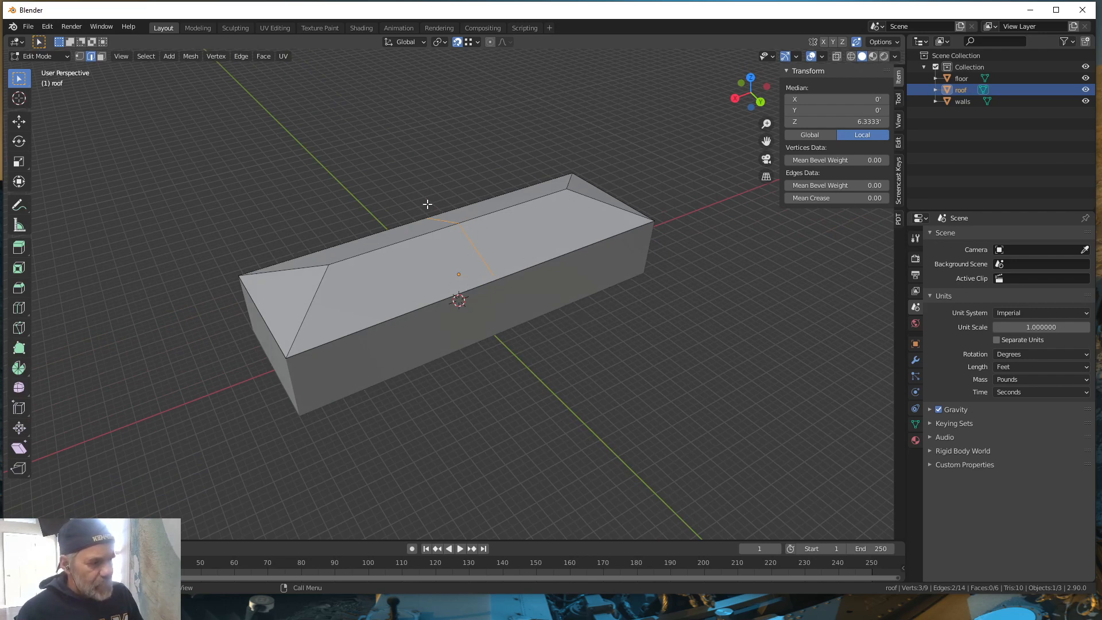
pyautogui.moveTo(547, 386); pyautogui.dragTo(570, 403, button='middle')
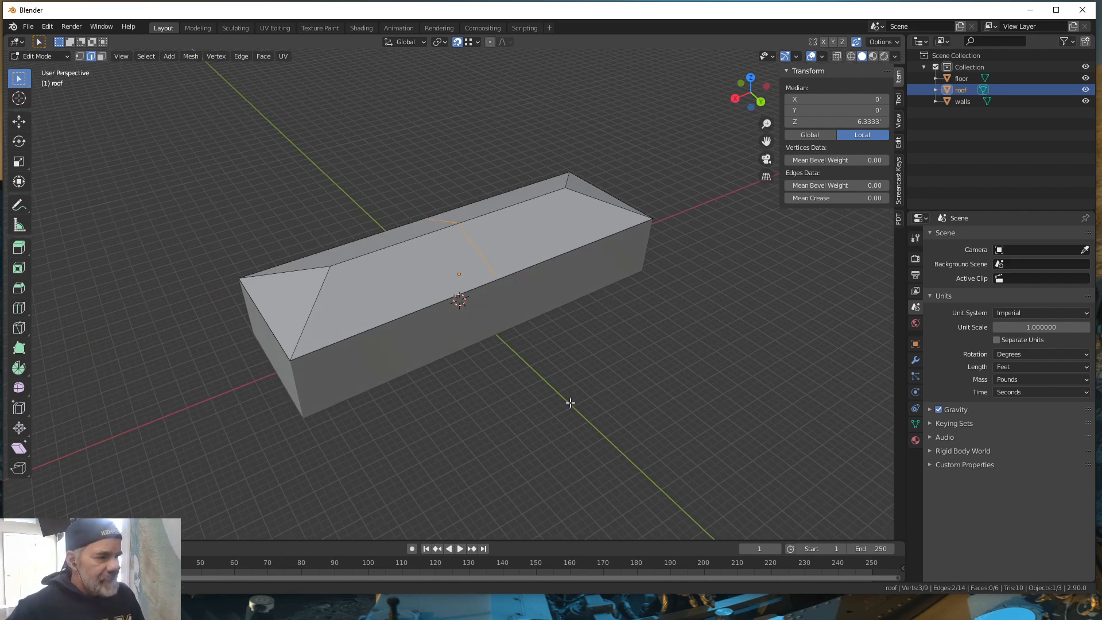
pyautogui.click(78, 56)
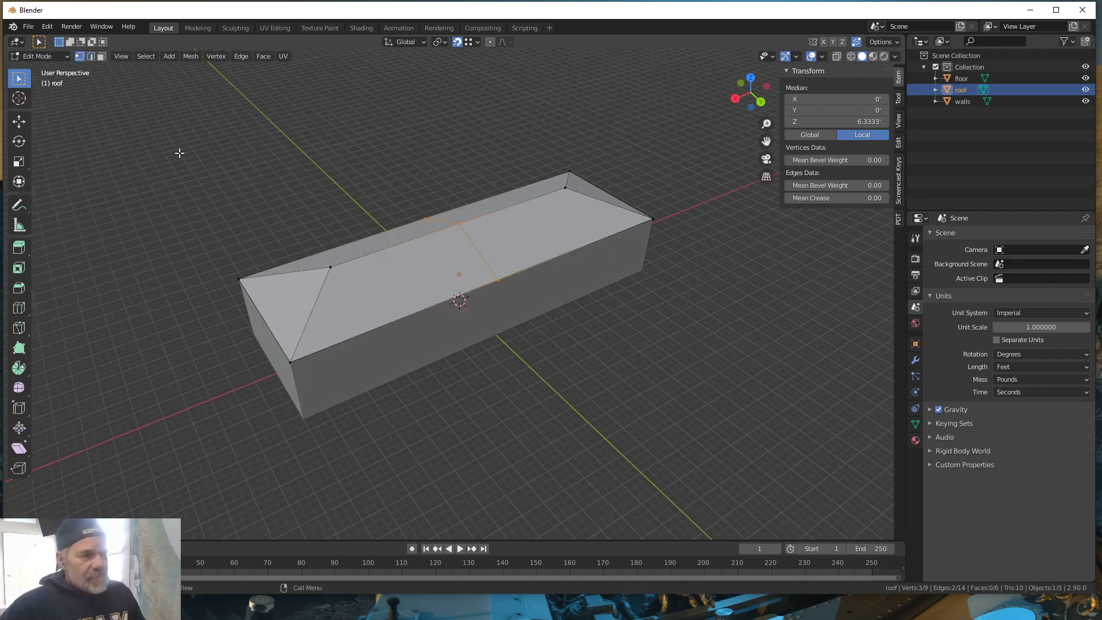
pyautogui.click(458, 222)
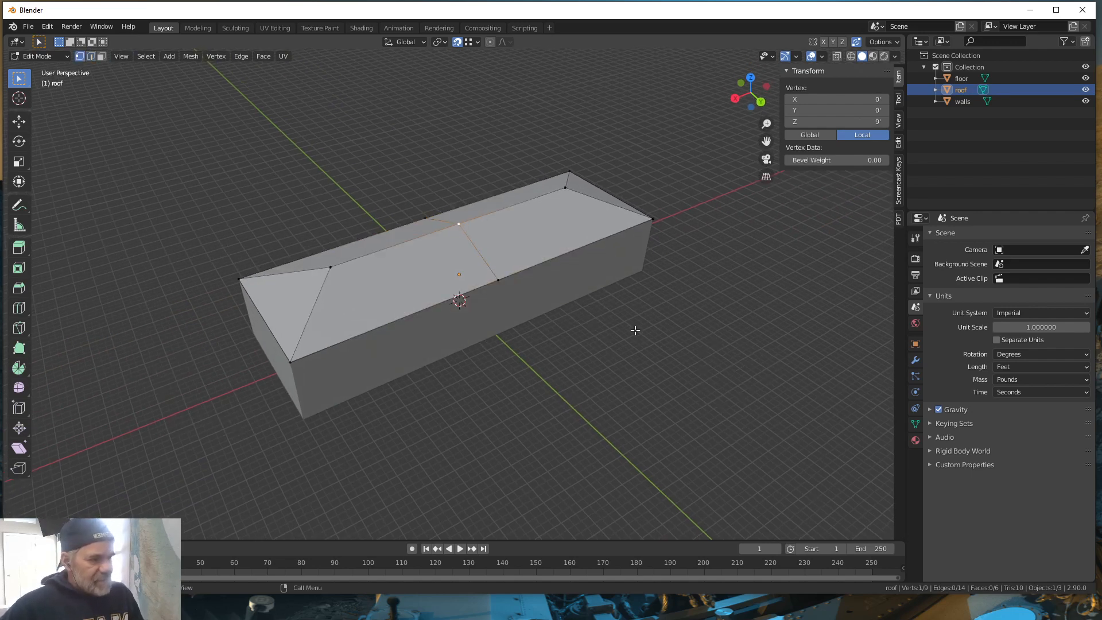
pyautogui.moveTo(636, 331)
pyautogui.mouseDown(button='middle')
pyautogui.moveTo(576, 315)
pyautogui.moveTo(533, 343)
pyautogui.moveTo(603, 352)
pyautogui.moveTo(625, 330)
pyautogui.moveTo(647, 338)
pyautogui.mouseUp(button='middle')
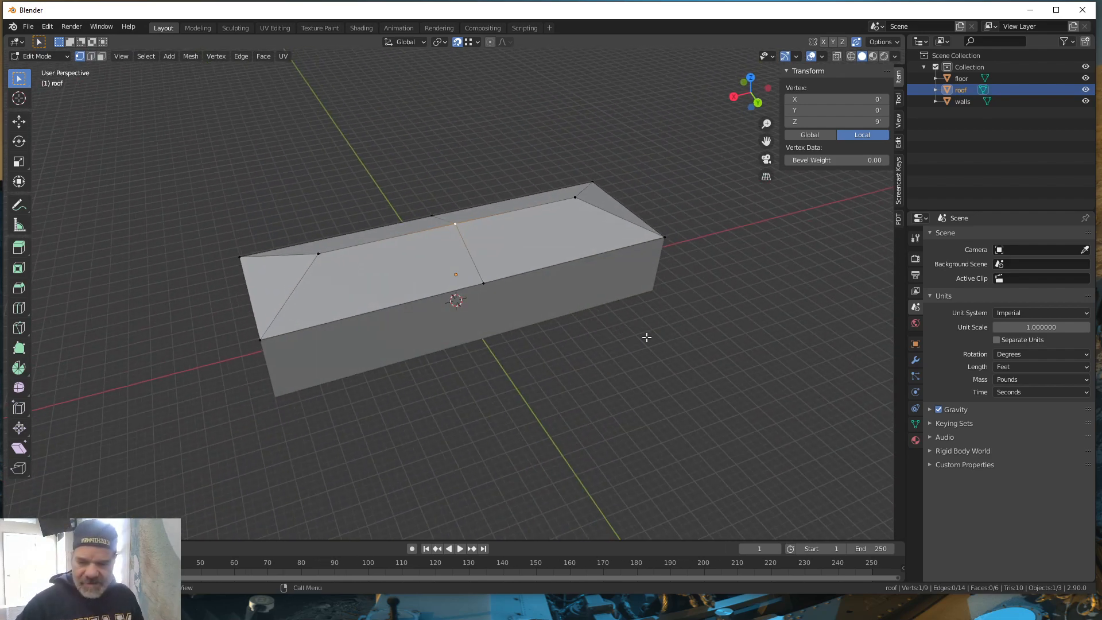
pyautogui.hotkey('shift', 's')
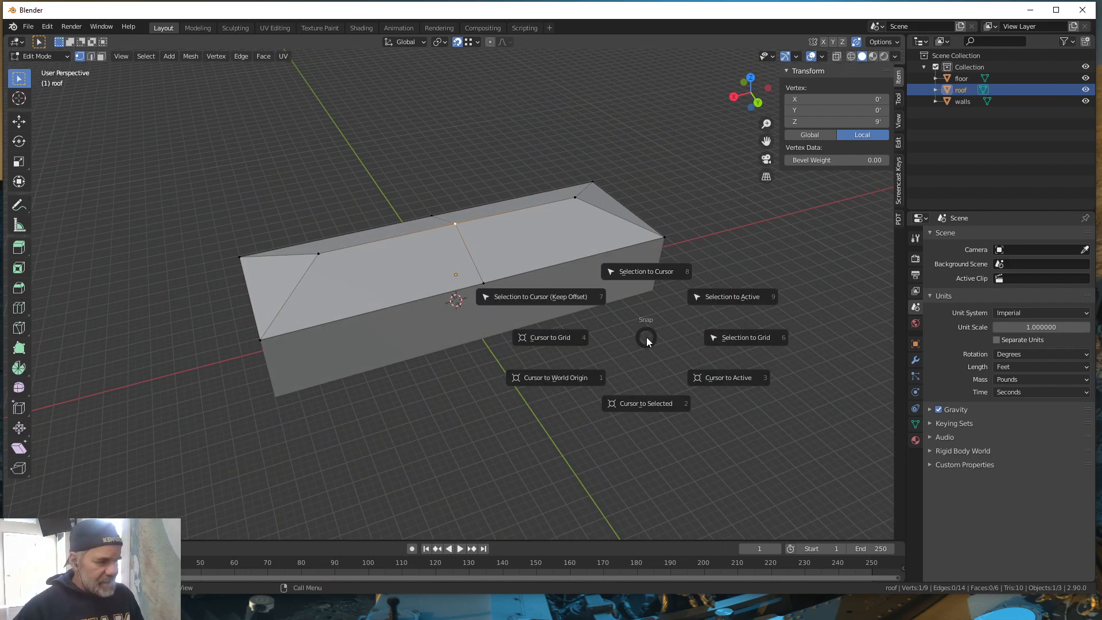
pyautogui.click(652, 402)
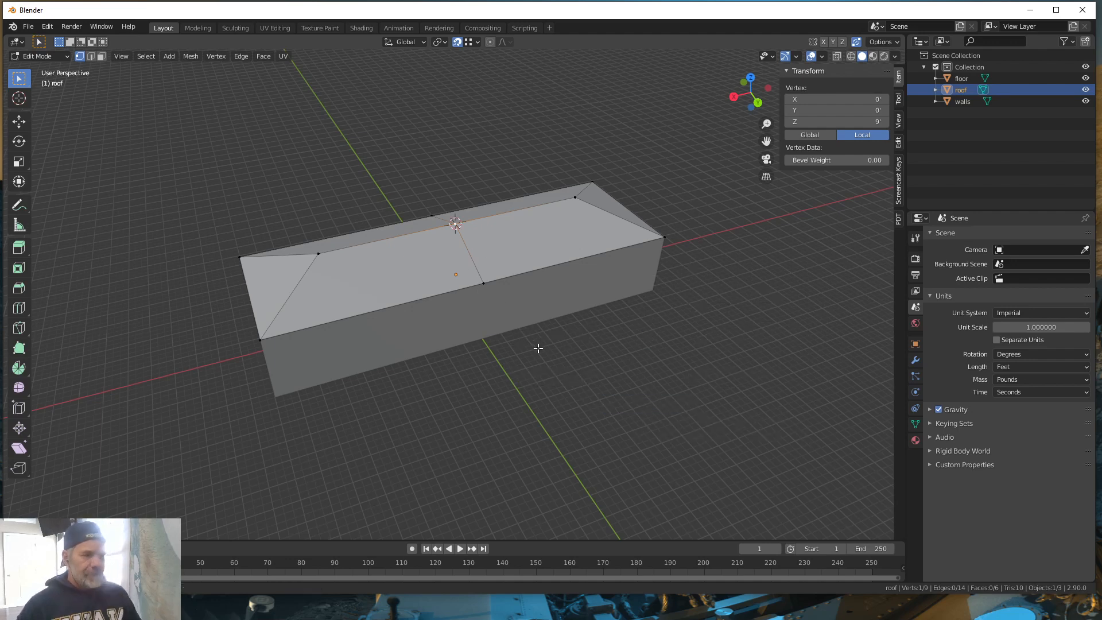
# Step: In face selection, select the positive-X half of the roof's positive-Y slope and create a custom transform orientation from it
pyautogui.moveTo(538, 348); pyautogui.dragTo(594, 335, button='middle')
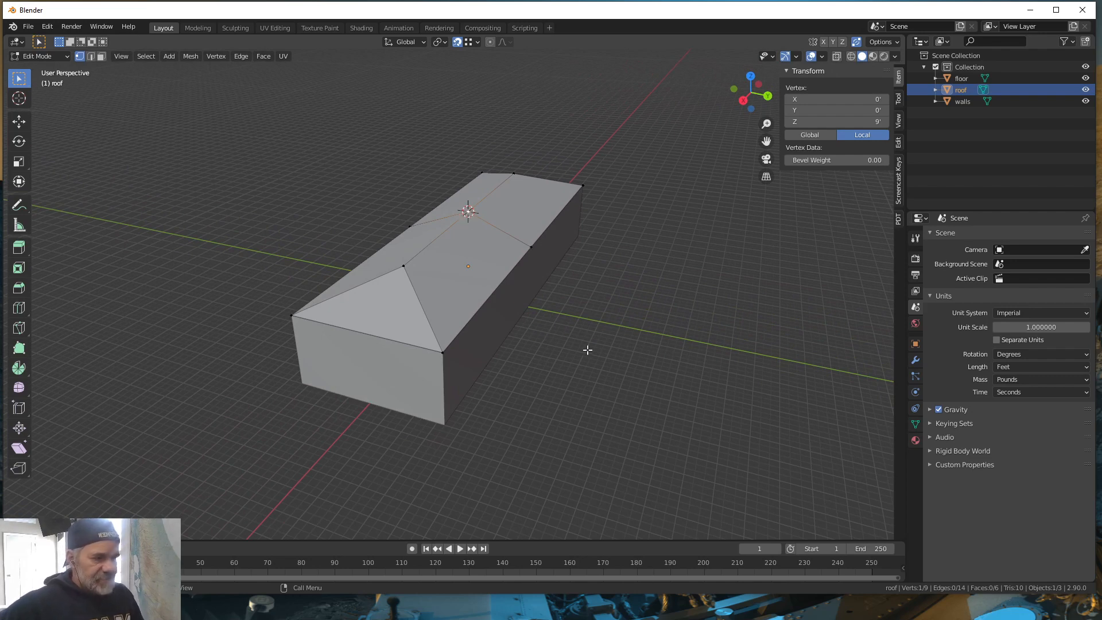
pyautogui.moveTo(588, 350)
pyautogui.mouseDown(button='middle')
pyautogui.moveTo(605, 374)
pyautogui.moveTo(559, 366)
pyautogui.moveTo(585, 366)
pyautogui.mouseUp(button='middle')
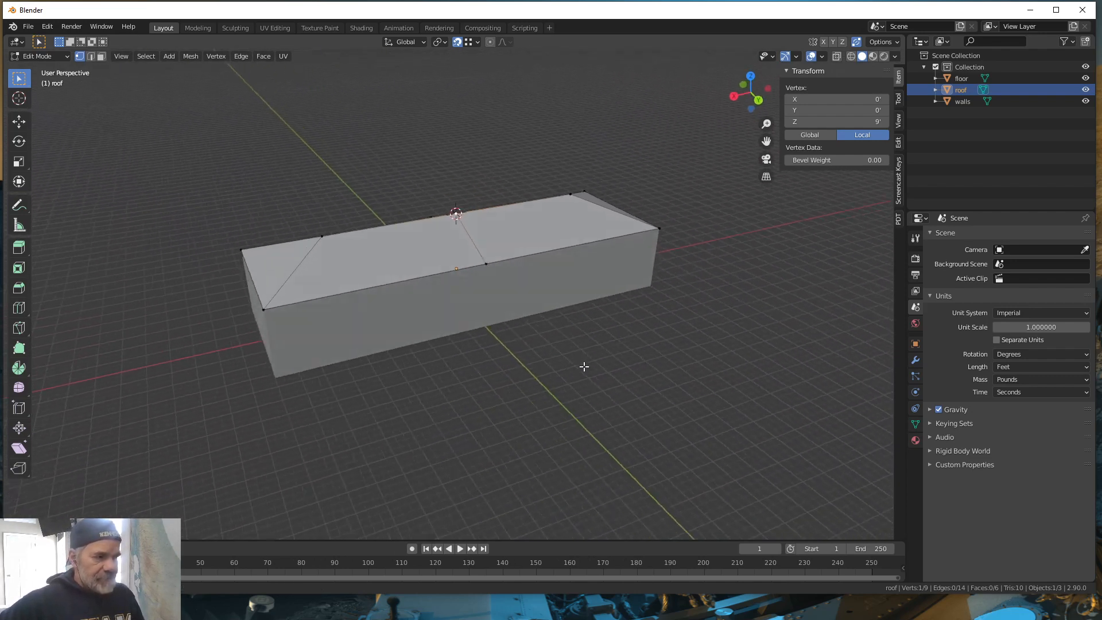
pyautogui.moveTo(563, 406)
pyautogui.mouseDown(button='middle')
pyautogui.moveTo(595, 422)
pyautogui.moveTo(552, 401)
pyautogui.mouseUp(button='middle')
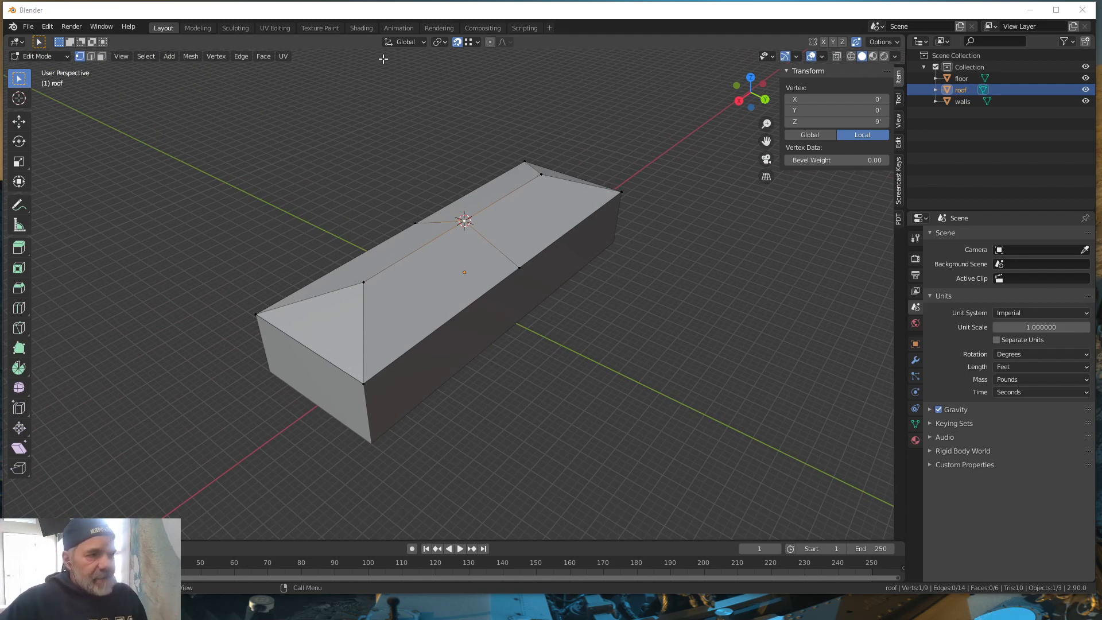
pyautogui.moveTo(325, 203); pyautogui.dragTo(333, 195, button='middle')
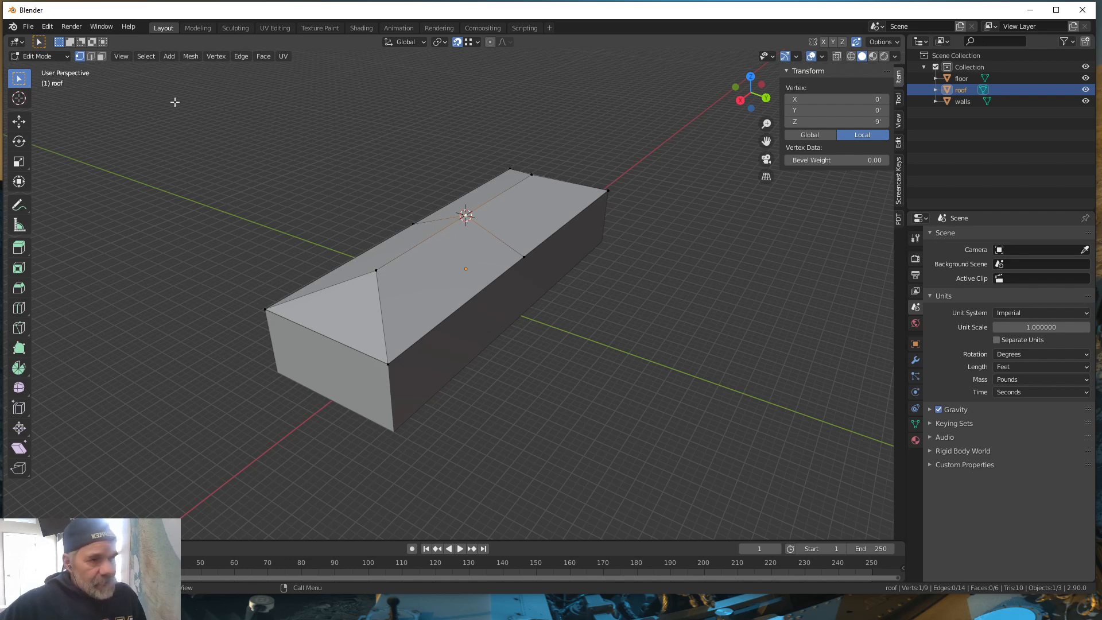
pyautogui.click(100, 56)
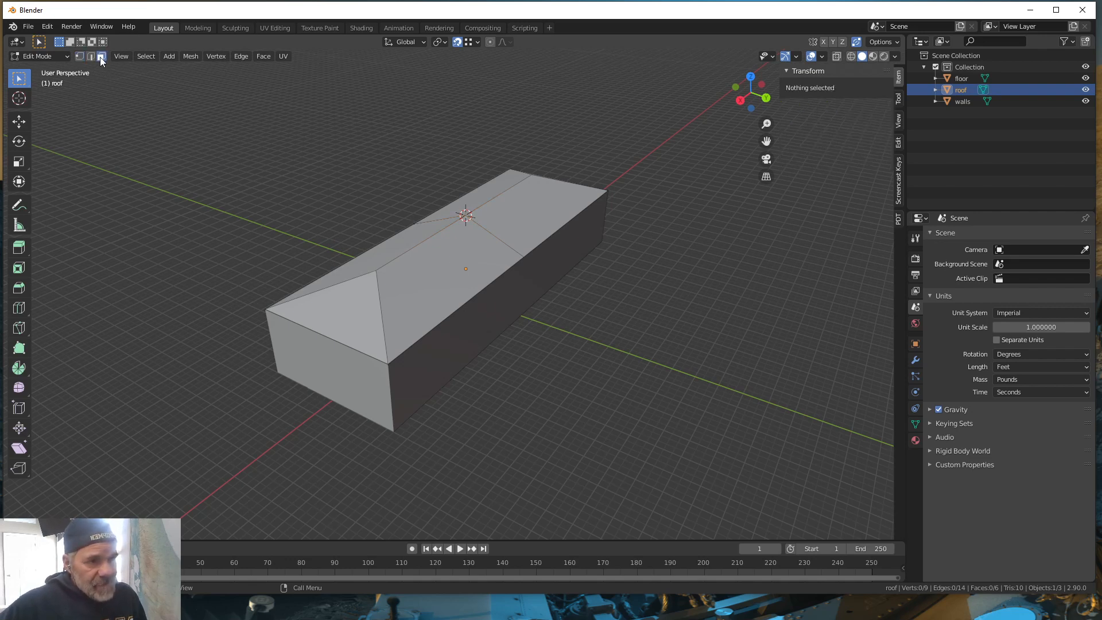
pyautogui.click(466, 256)
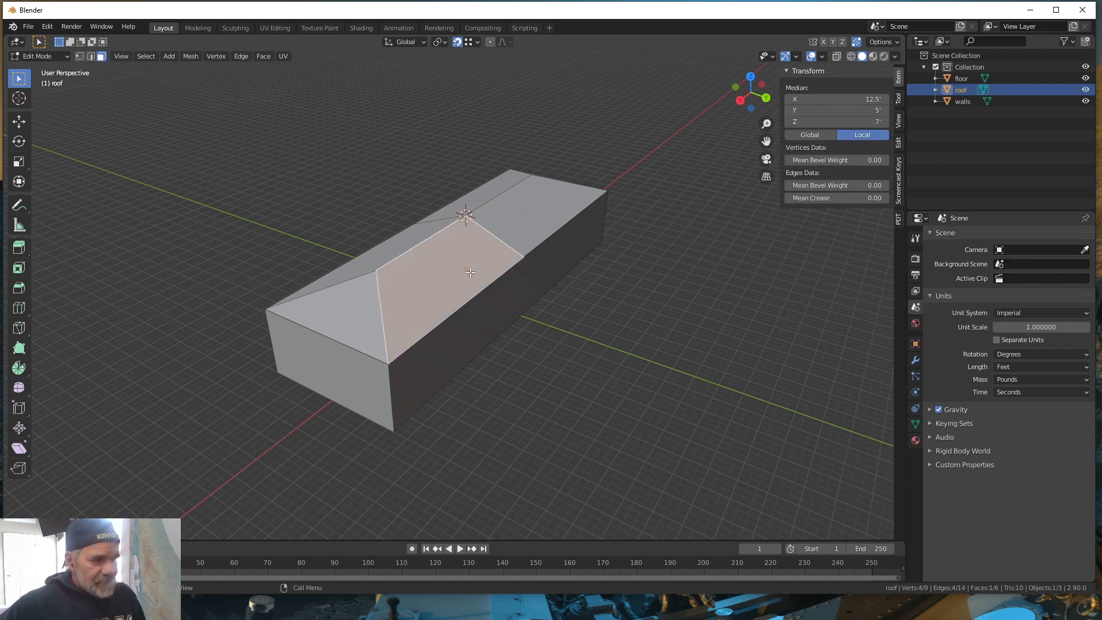
pyautogui.click(522, 233)
pyautogui.click(437, 279)
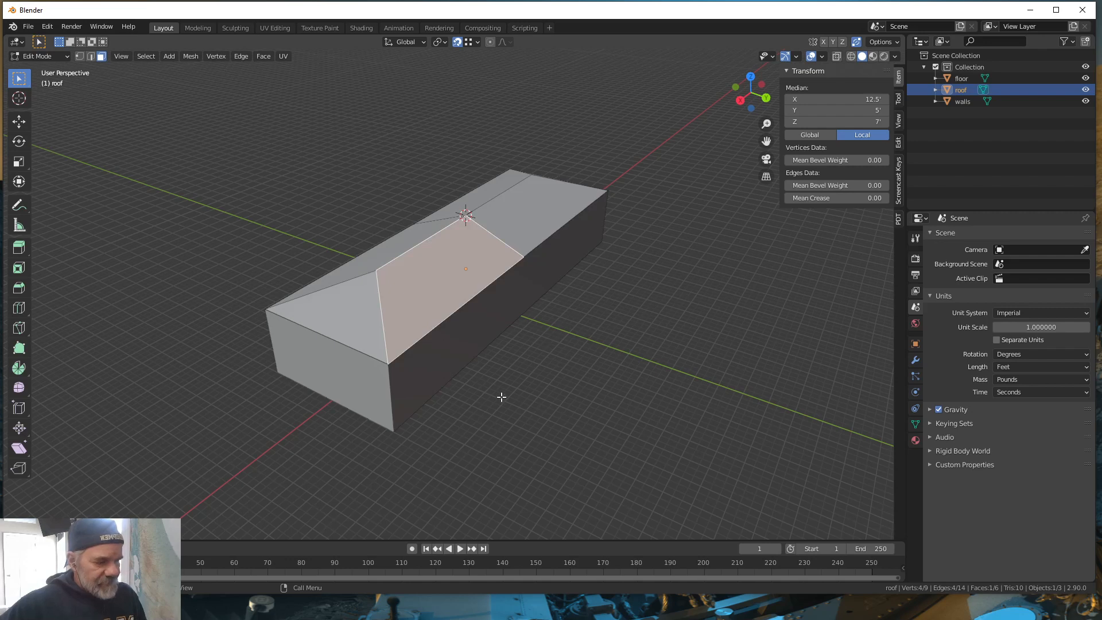
pyautogui.moveTo(519, 397); pyautogui.dragTo(563, 384, button='middle')
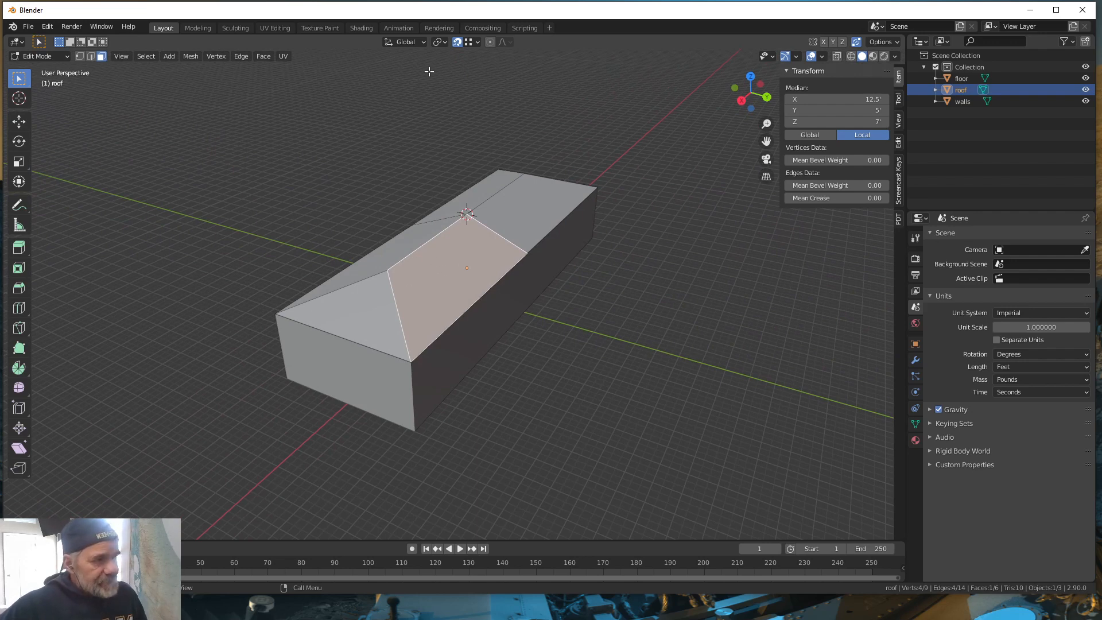
pyautogui.click(423, 42)
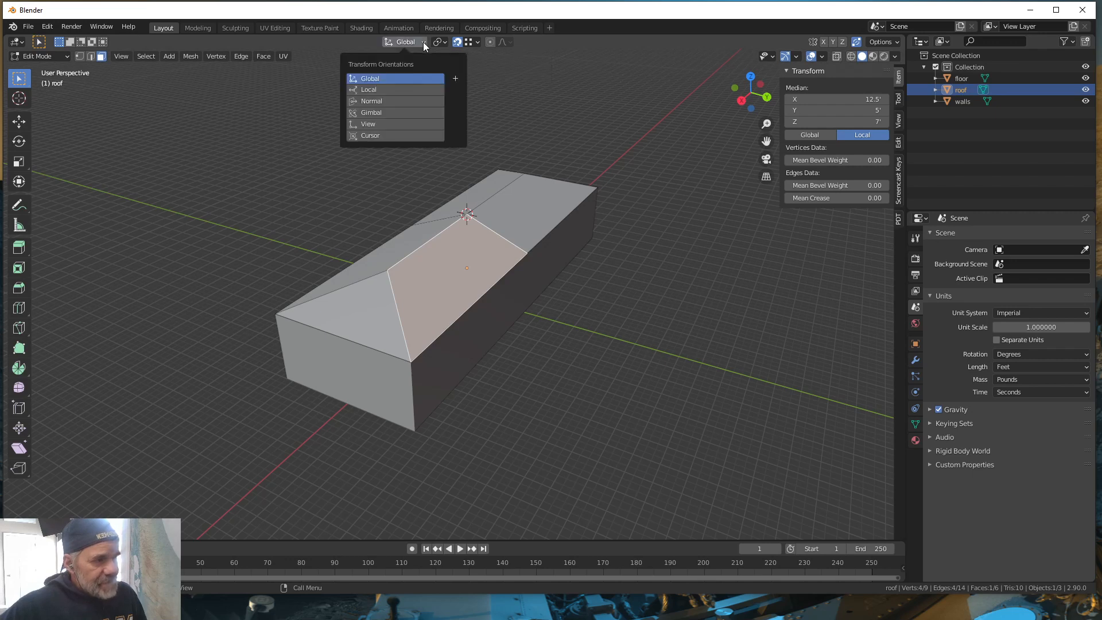
pyautogui.click(456, 79)
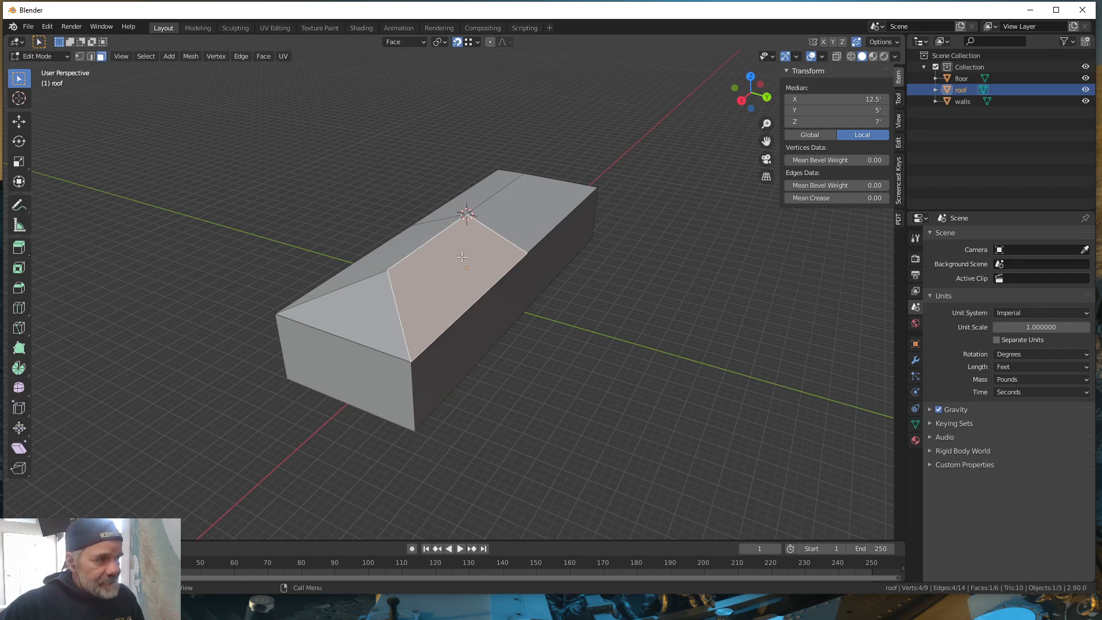
# Step: Rename the new custom transform orientation to north
pyautogui.click(423, 40)
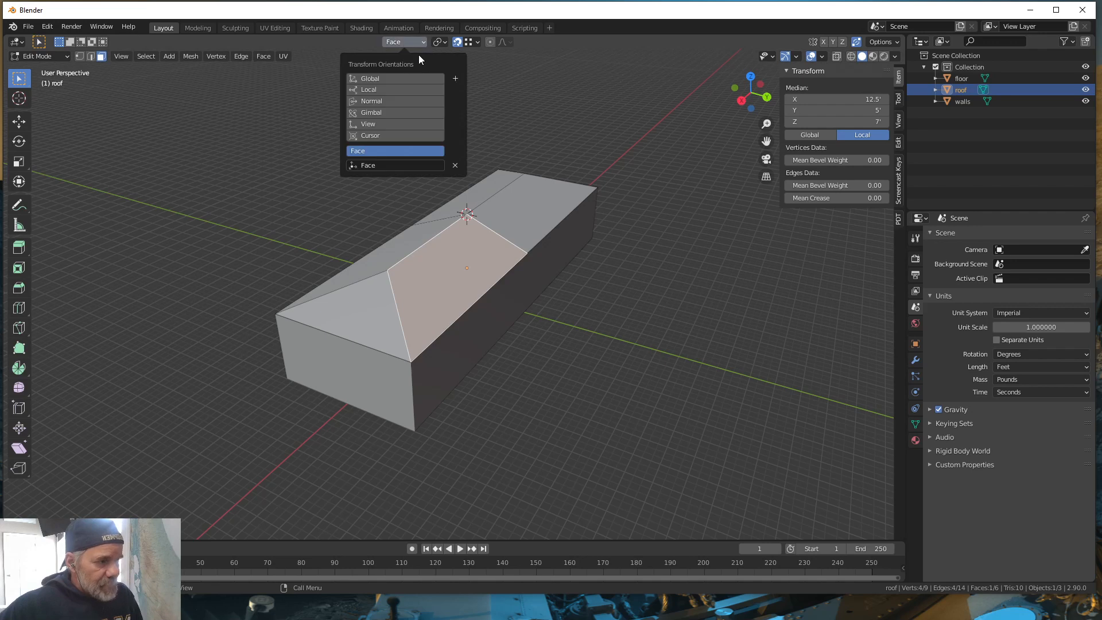
pyautogui.click(379, 166)
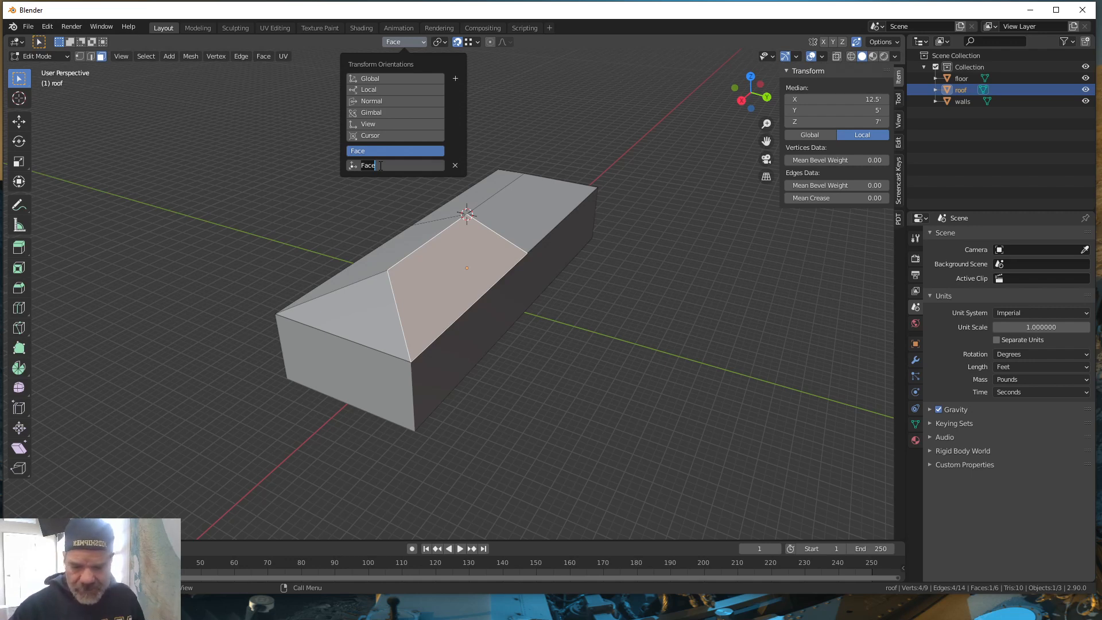
pyautogui.write('nort')
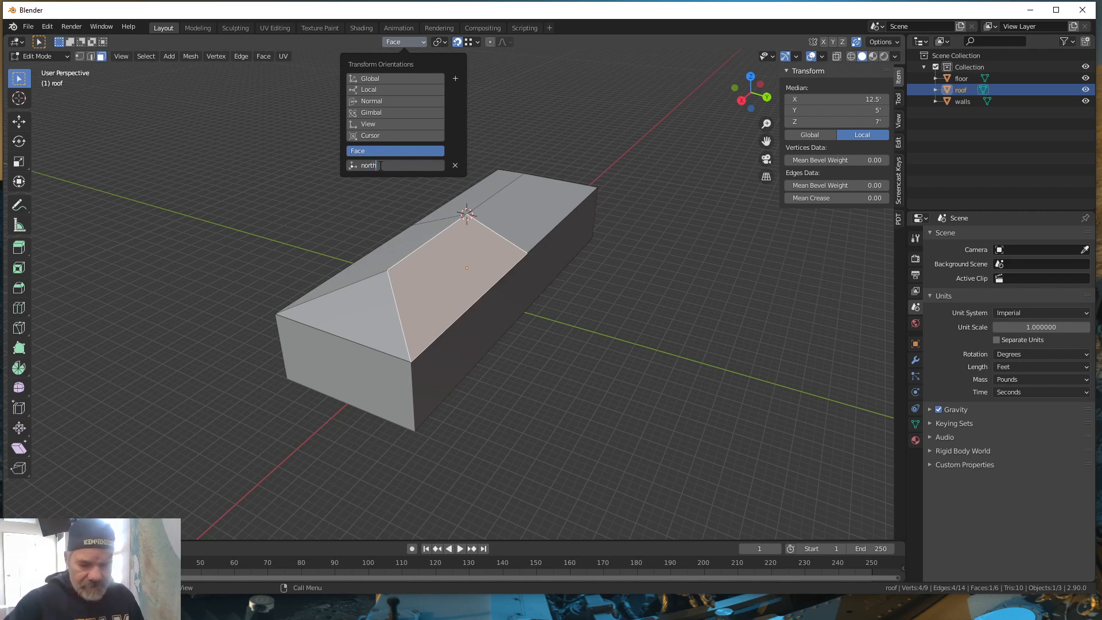
pyautogui.write('h')
pyautogui.press('Return')
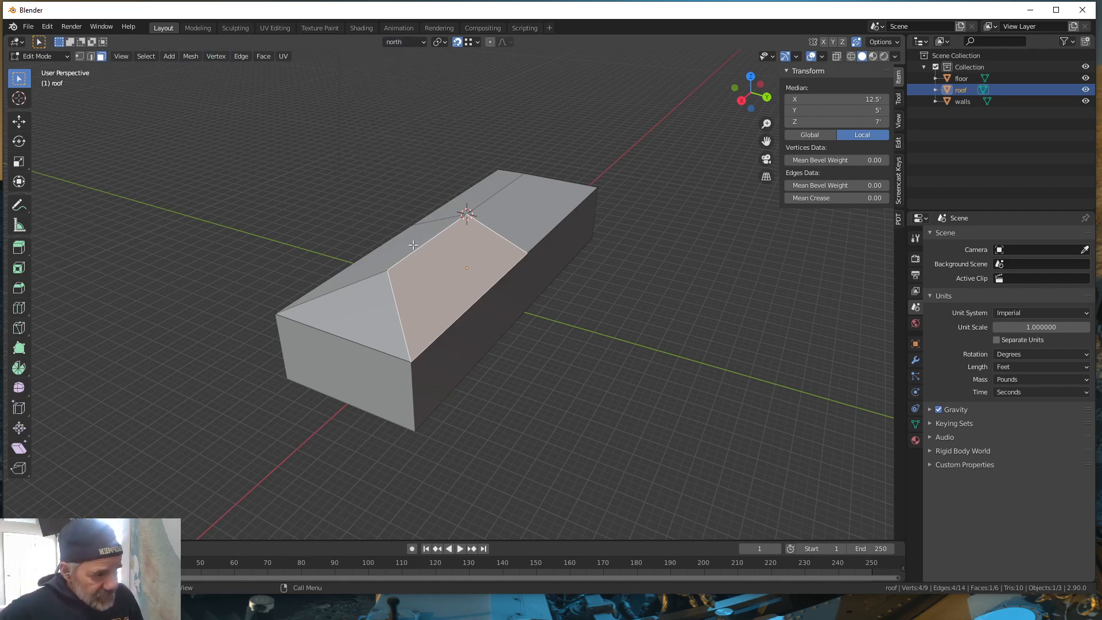
# Step: Create a custom transform orientation from the triangular hip face at the roof's positive-X end and name it west
pyautogui.click(371, 301)
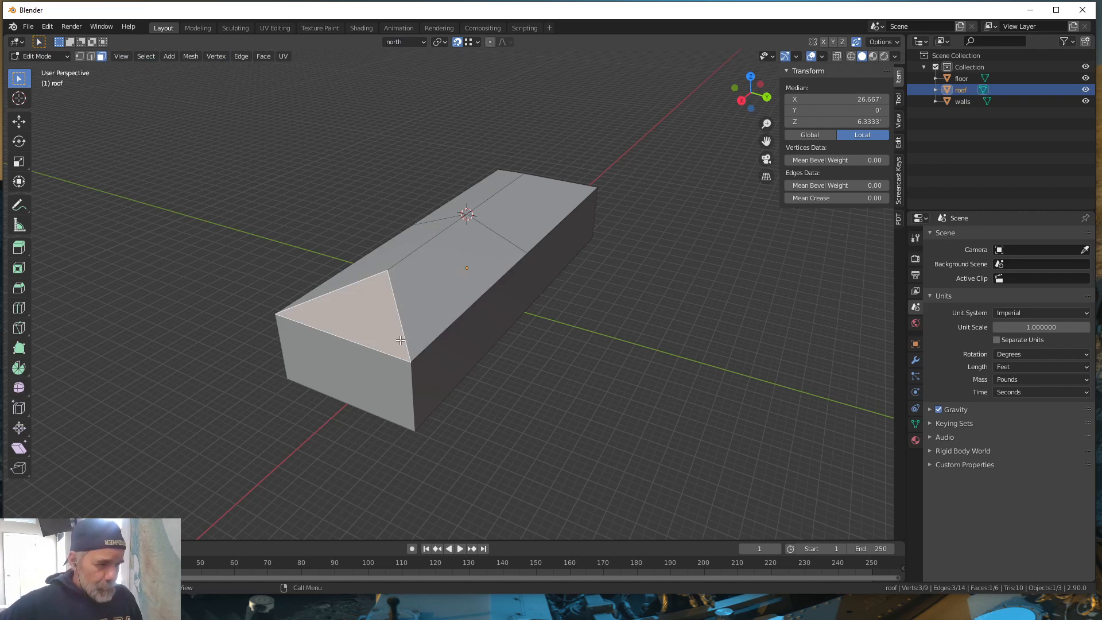
pyautogui.click(422, 42)
pyautogui.click(456, 79)
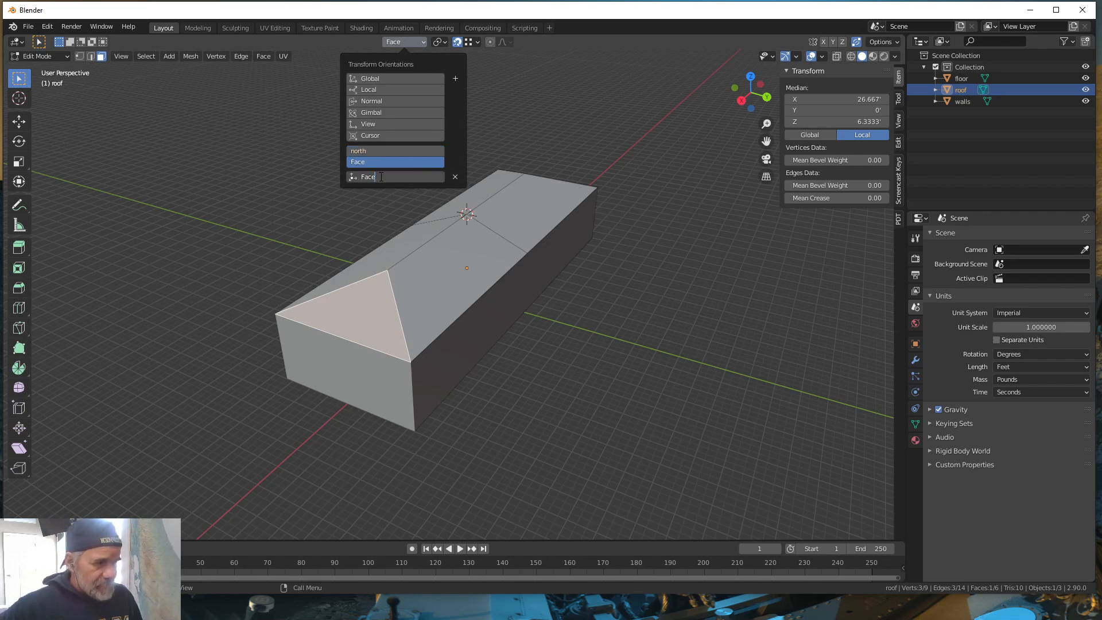
pyautogui.click(356, 177)
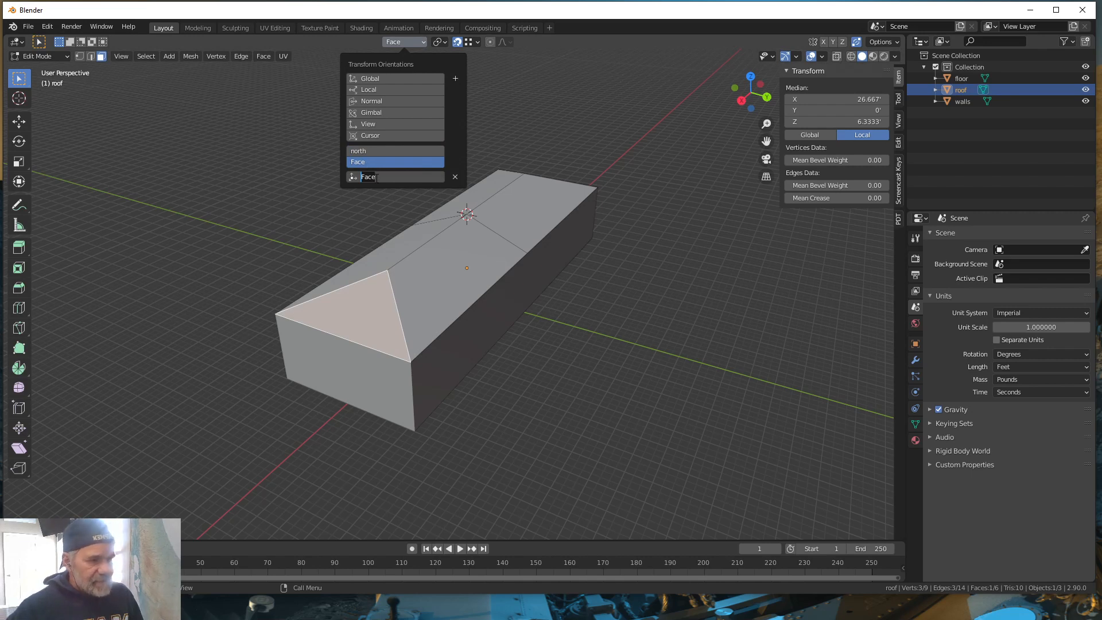
pyautogui.write('west')
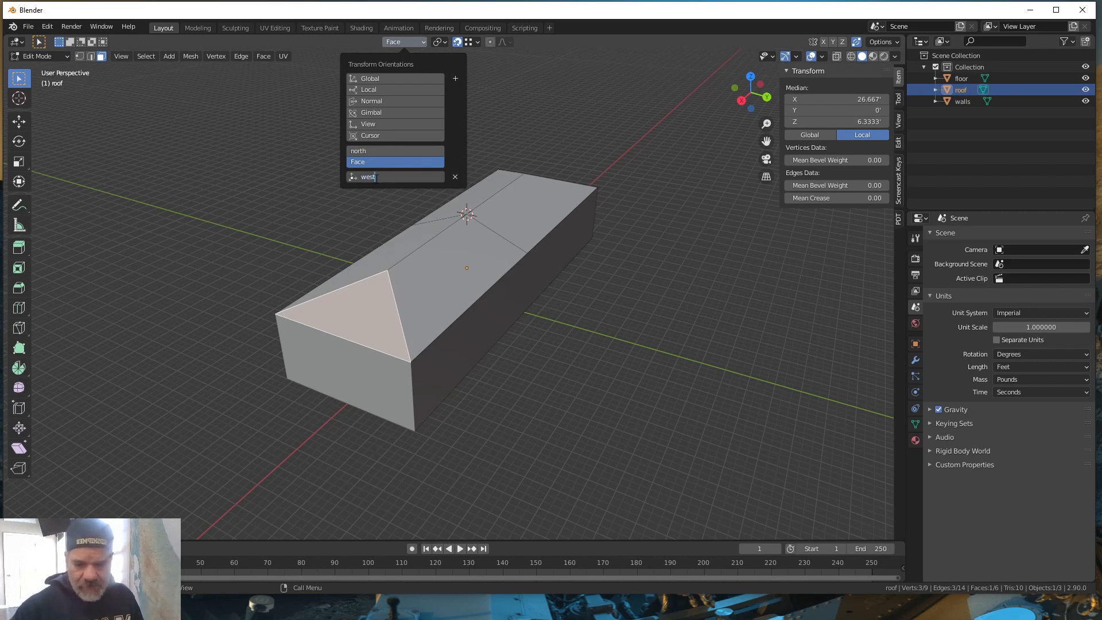
pyautogui.press('Return')
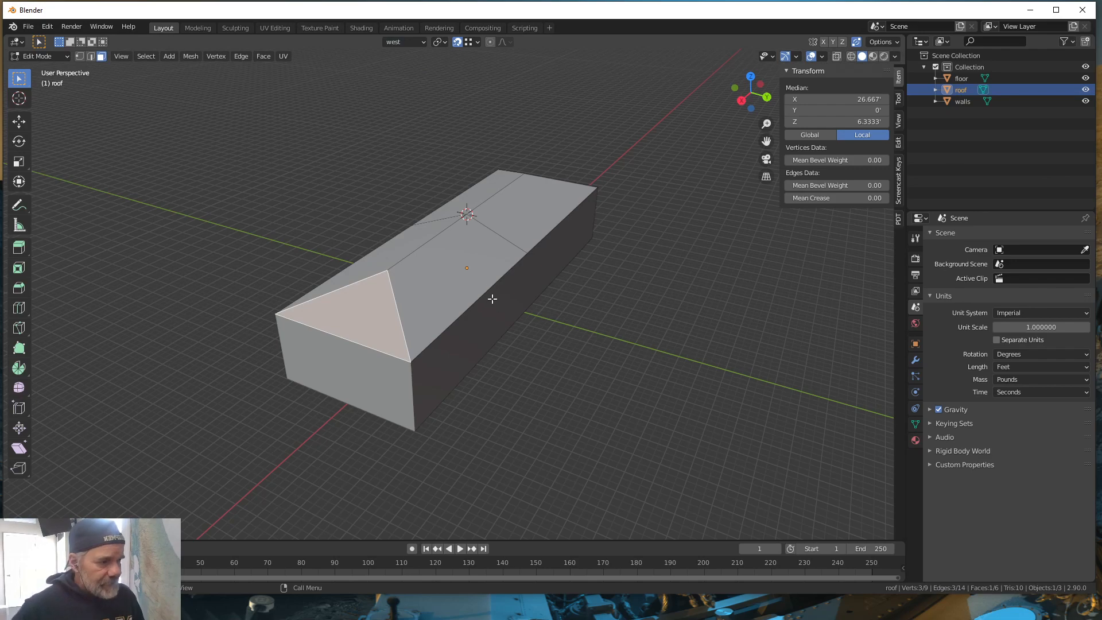
# Step: Reselect the positive-X half of the positive-Y roof slope and make north the active transform orientation
pyautogui.moveTo(492, 299); pyautogui.dragTo(482, 267, button='middle')
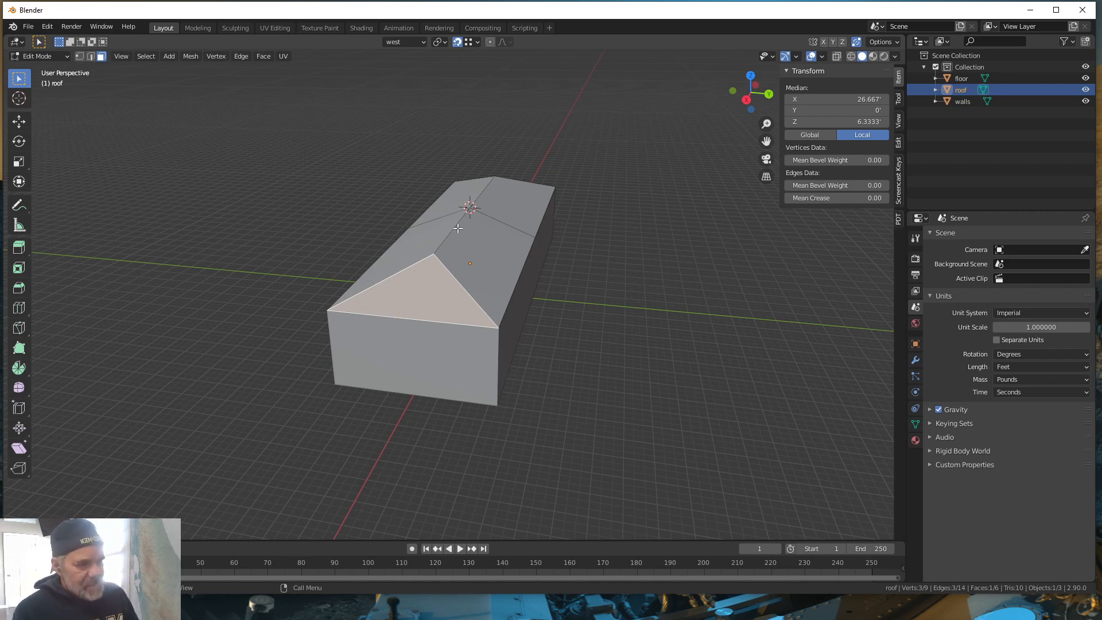
pyautogui.click(499, 253)
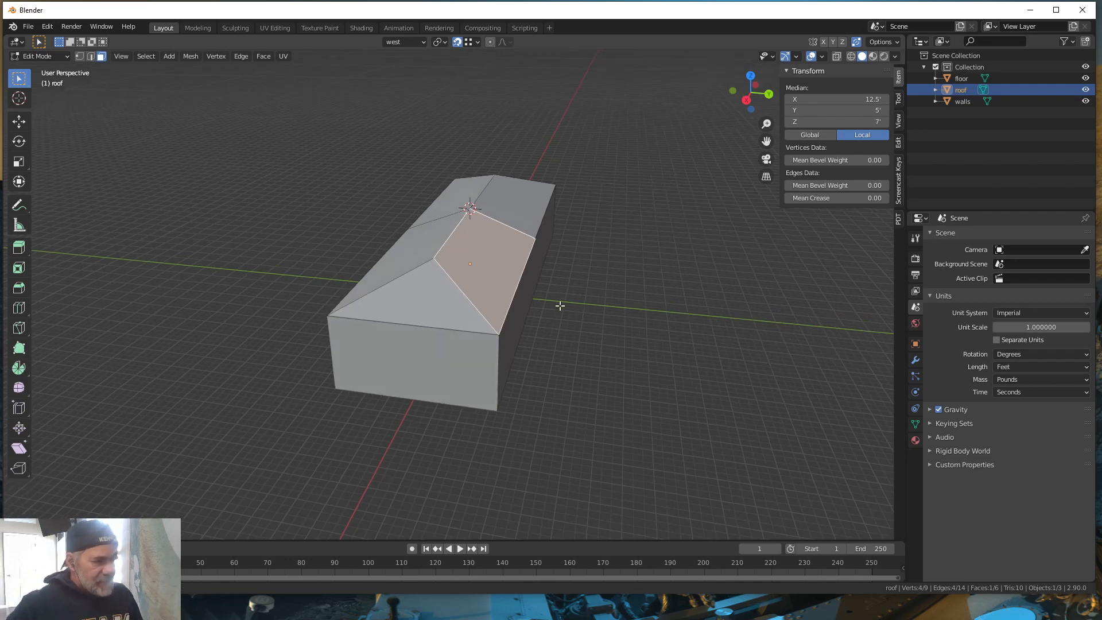
pyautogui.moveTo(560, 306)
pyautogui.mouseDown(button='middle')
pyautogui.moveTo(546, 320)
pyautogui.moveTo(547, 310)
pyautogui.mouseUp(button='middle')
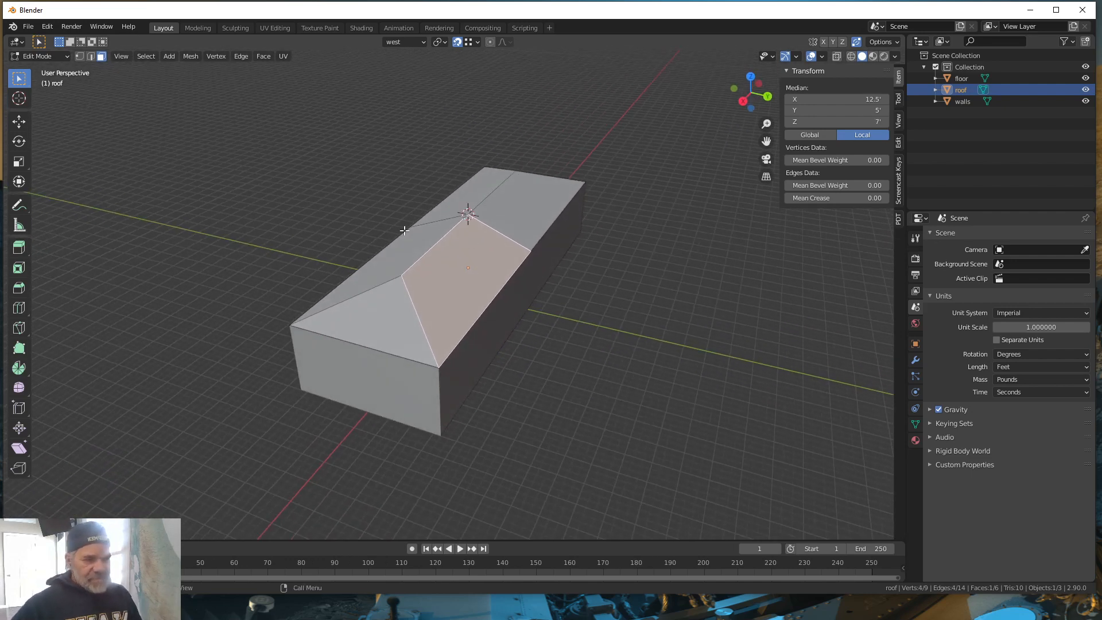
pyautogui.click(422, 42)
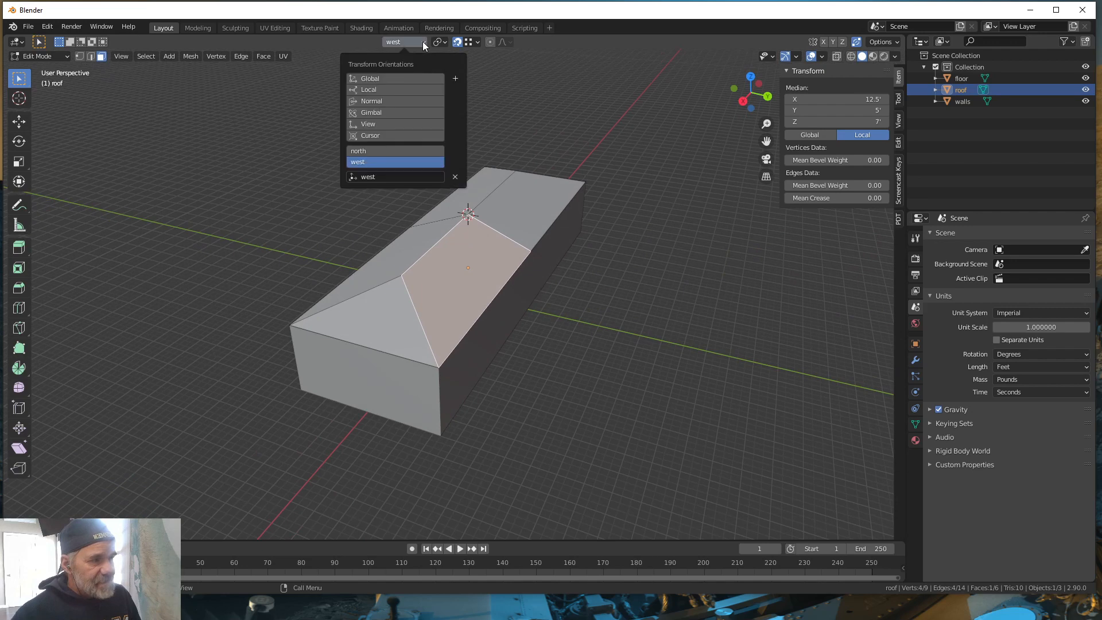
pyautogui.click(361, 151)
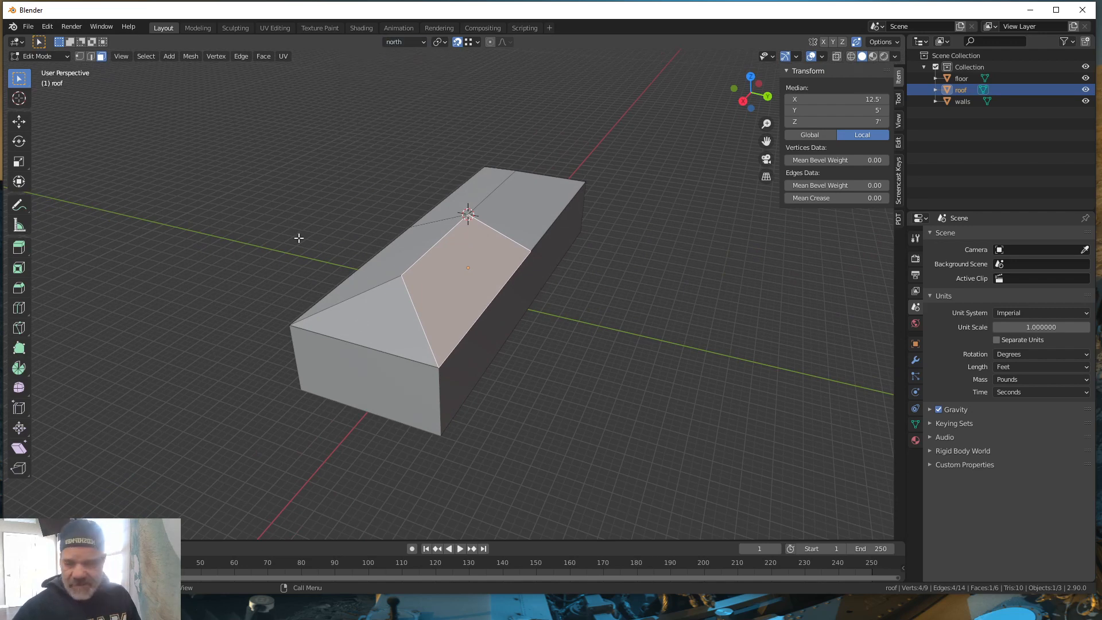
# Step: Return the roof to Object Mode and display the viewport in wireframe shading with X-ray turned off
pyautogui.press('Tab')
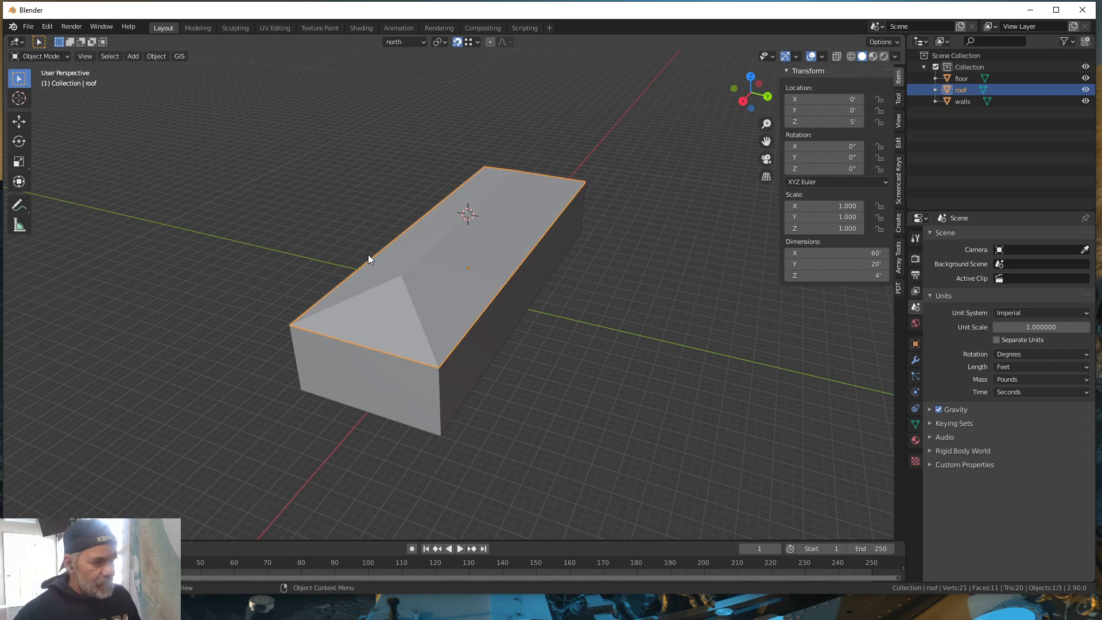
pyautogui.moveTo(490, 281); pyautogui.dragTo(457, 294, button='middle')
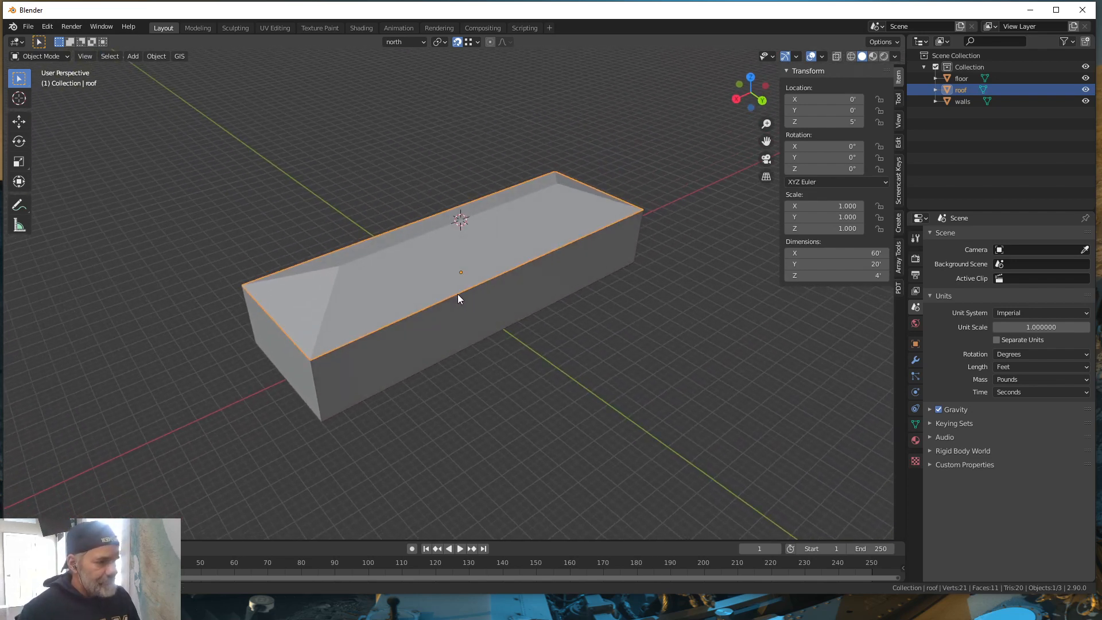
pyautogui.click(850, 56)
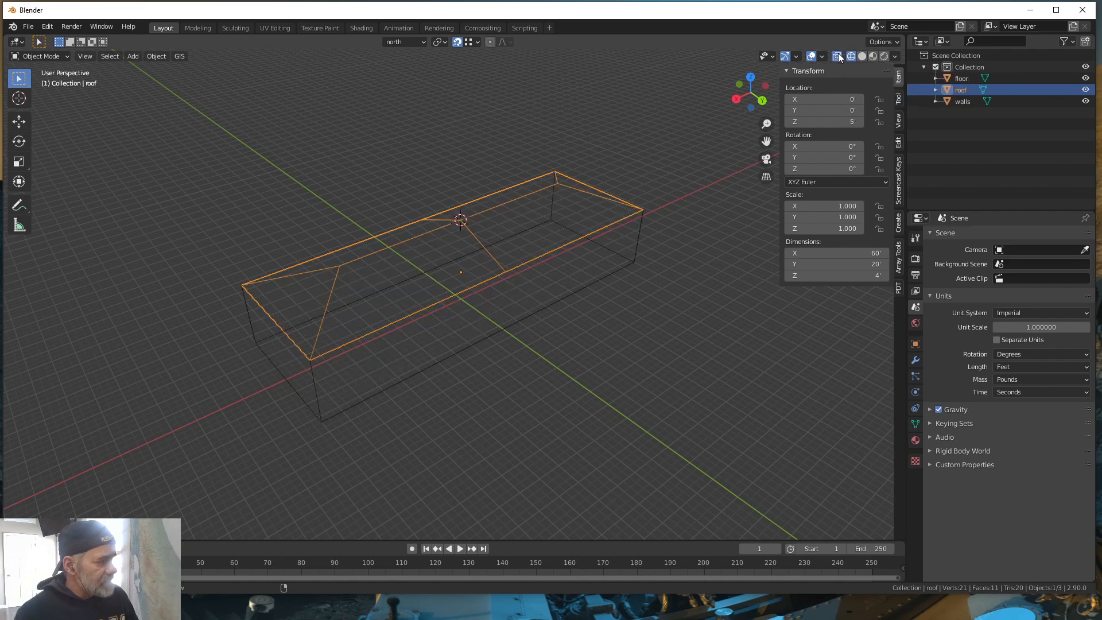
pyautogui.click(838, 56)
pyautogui.scroll(2, 574, 270)
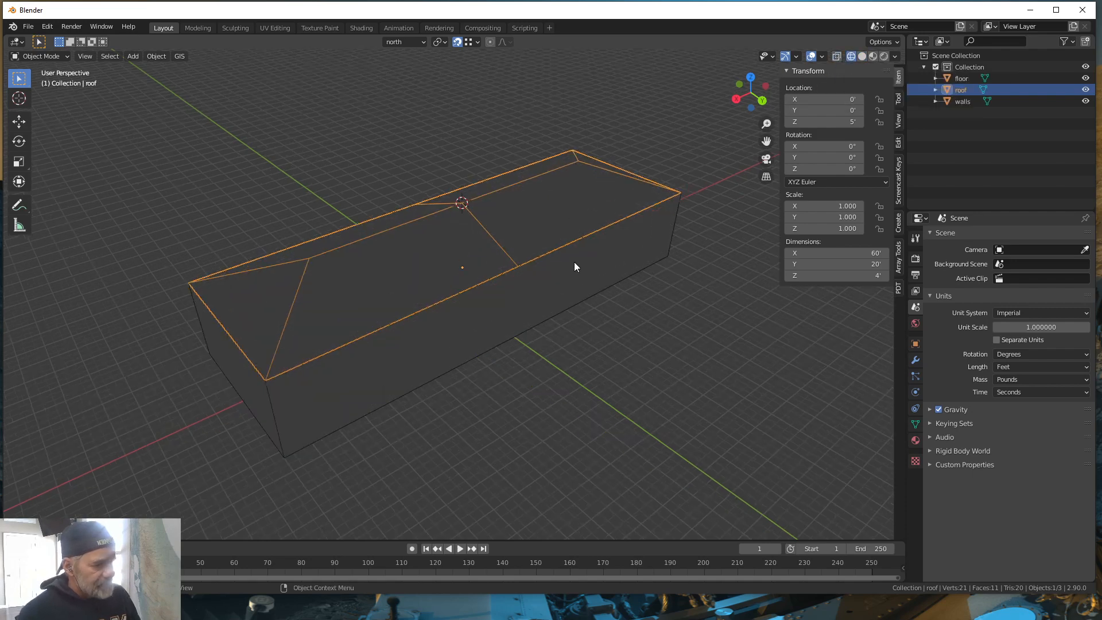
pyautogui.scroll(4, 574, 267)
pyautogui.scroll(-3, 574, 267)
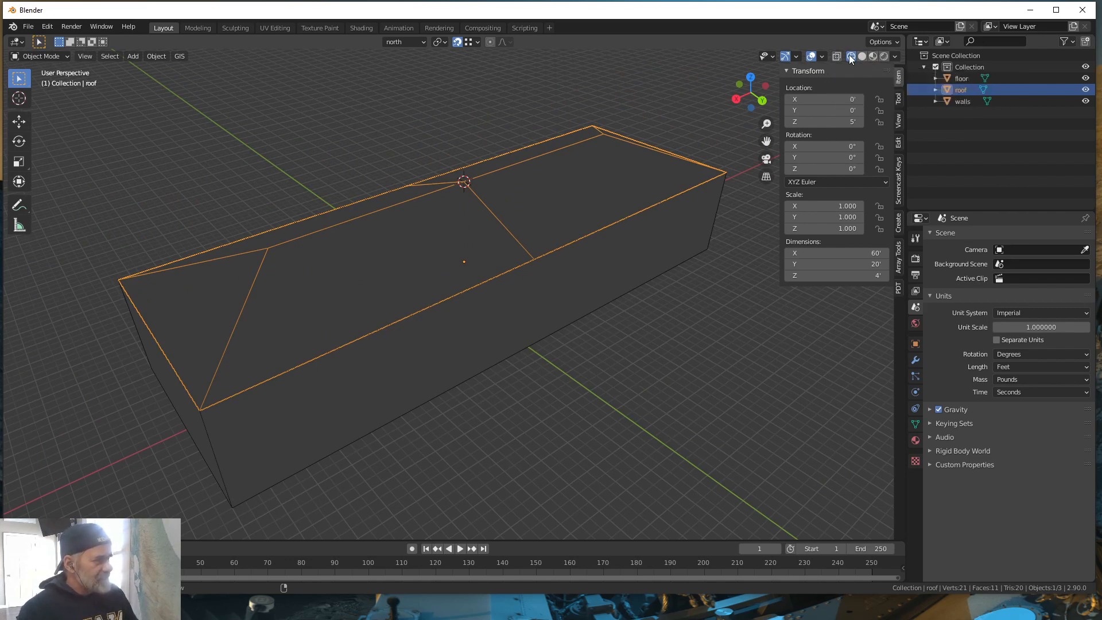
pyautogui.moveTo(507, 253)
pyautogui.mouseDown(button='middle')
pyautogui.moveTo(518, 270)
pyautogui.moveTo(516, 257)
pyautogui.mouseUp(button='middle')
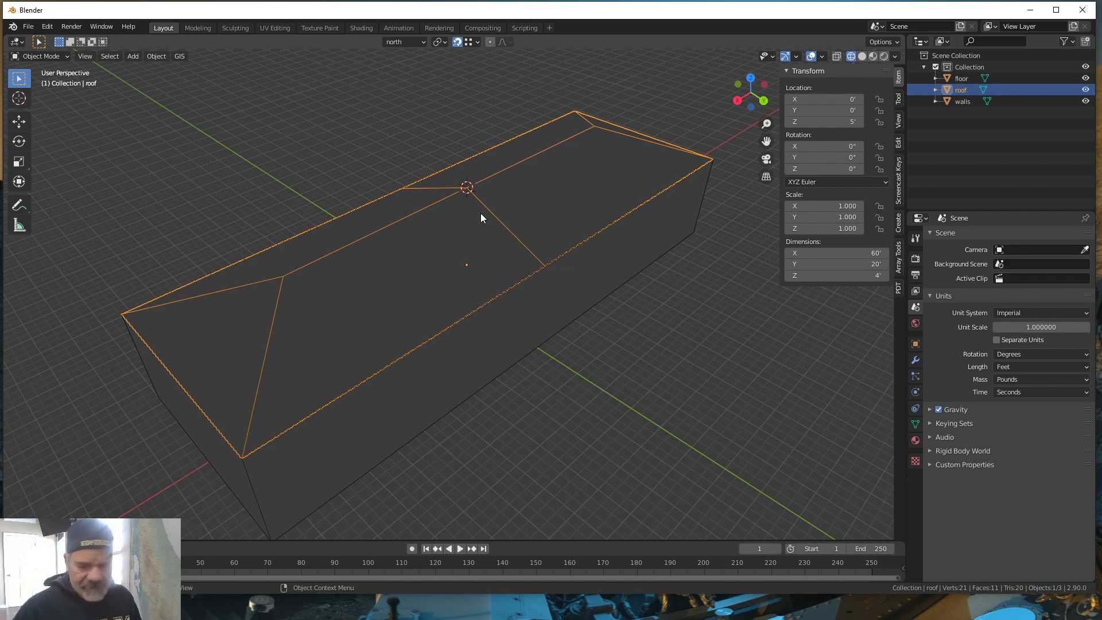
# Step: Add a single-vertex mesh object at the 3D cursor on the middle of the roof ridge
pyautogui.hotkey('shift', 'a')
pyautogui.moveTo(481, 214)
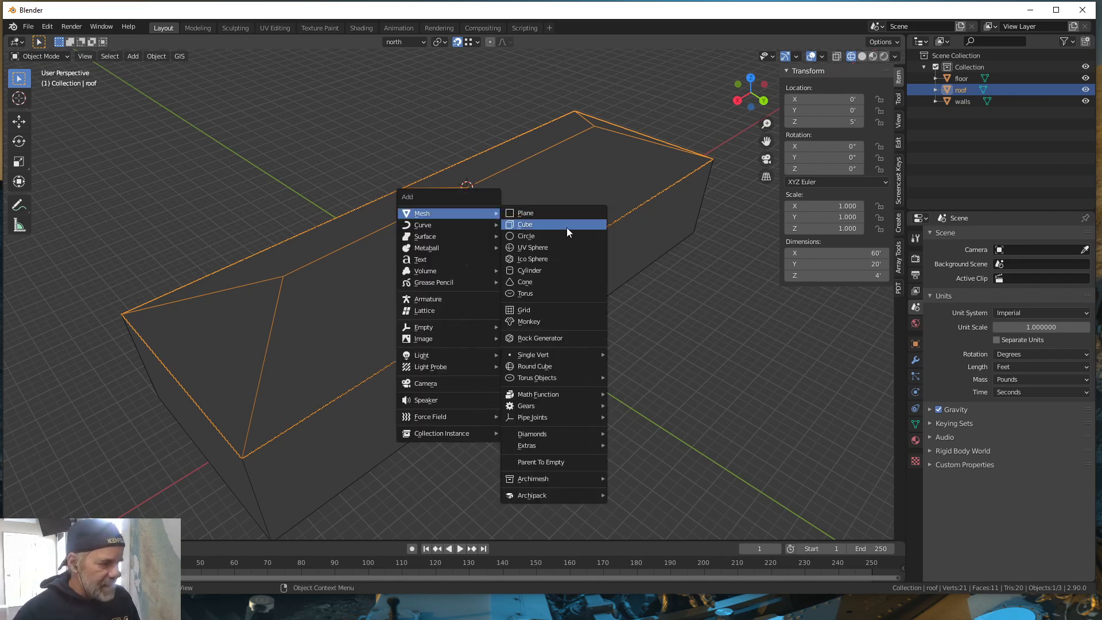
pyautogui.moveTo(550, 354)
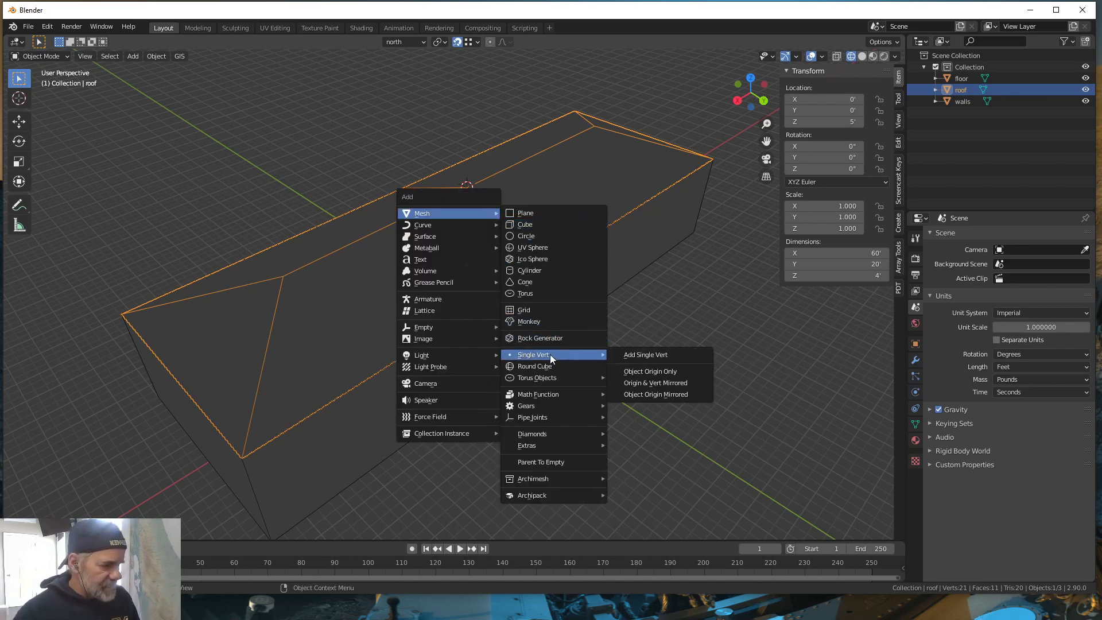
pyautogui.click(657, 353)
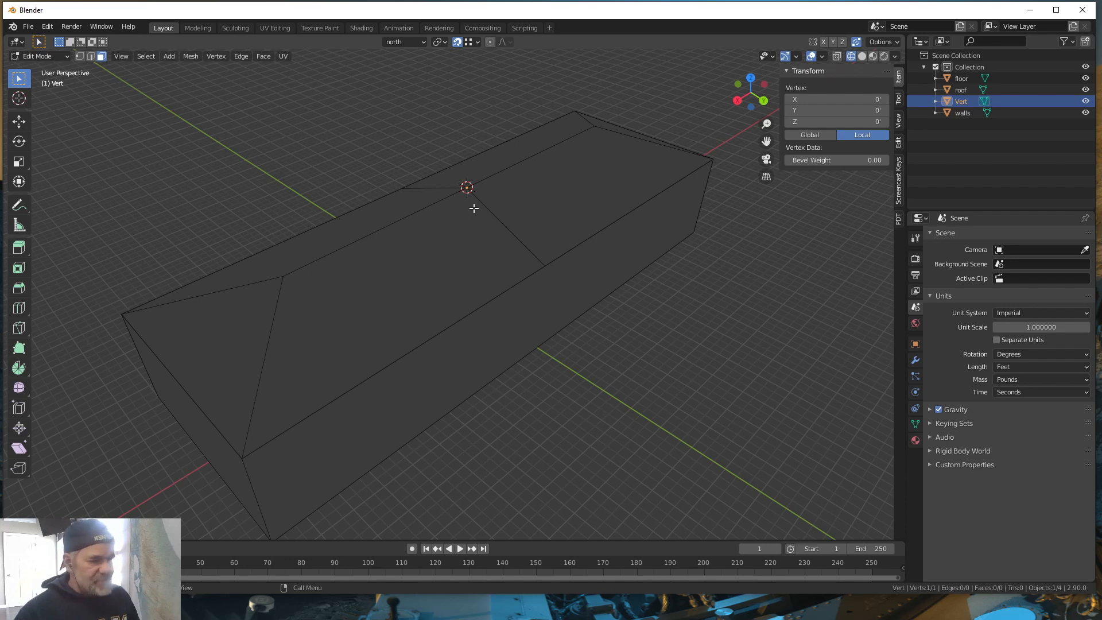
pyautogui.scroll(5, 494, 197)
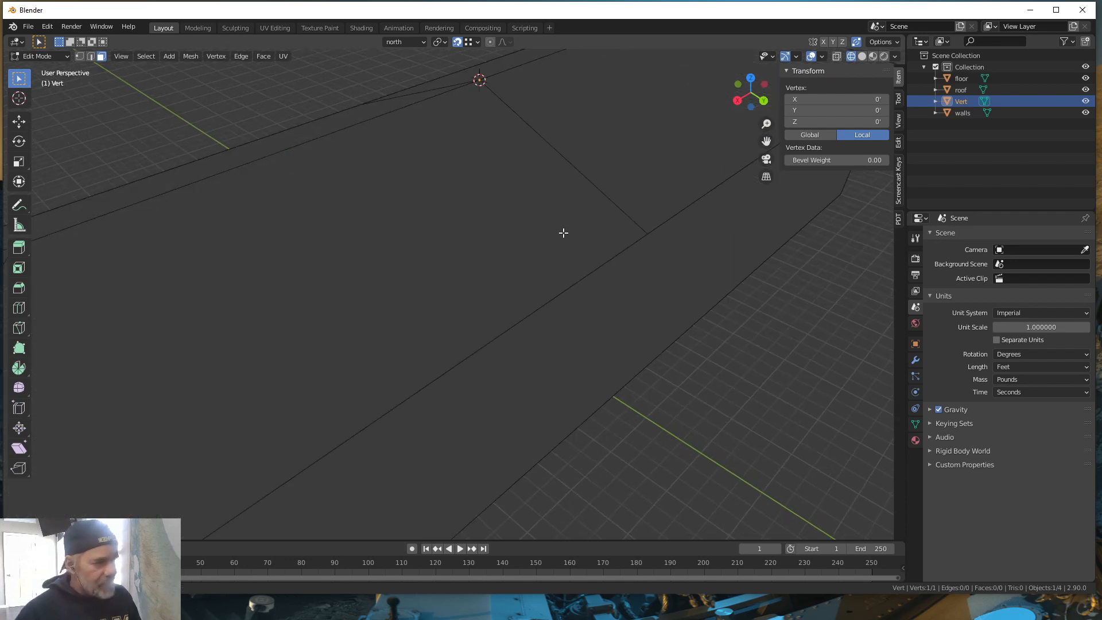
pyautogui.keyDown('shift'); pyautogui.moveTo(563, 233); pyautogui.dragTo(460, 304, button='middle'); pyautogui.keyUp('shift')
pyautogui.scroll(2, 468, 282)
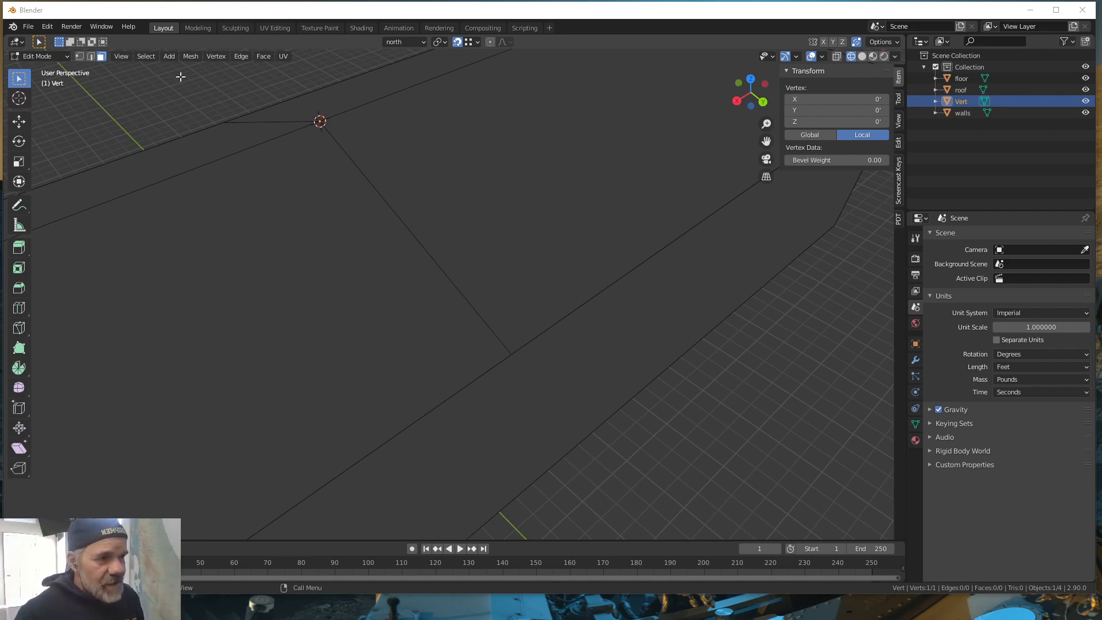
# Step: In vertex select mode, extrude the ridge vertex along the north X axis, snapping it to the midpoint of the roof's eave edge
pyautogui.click(80, 55)
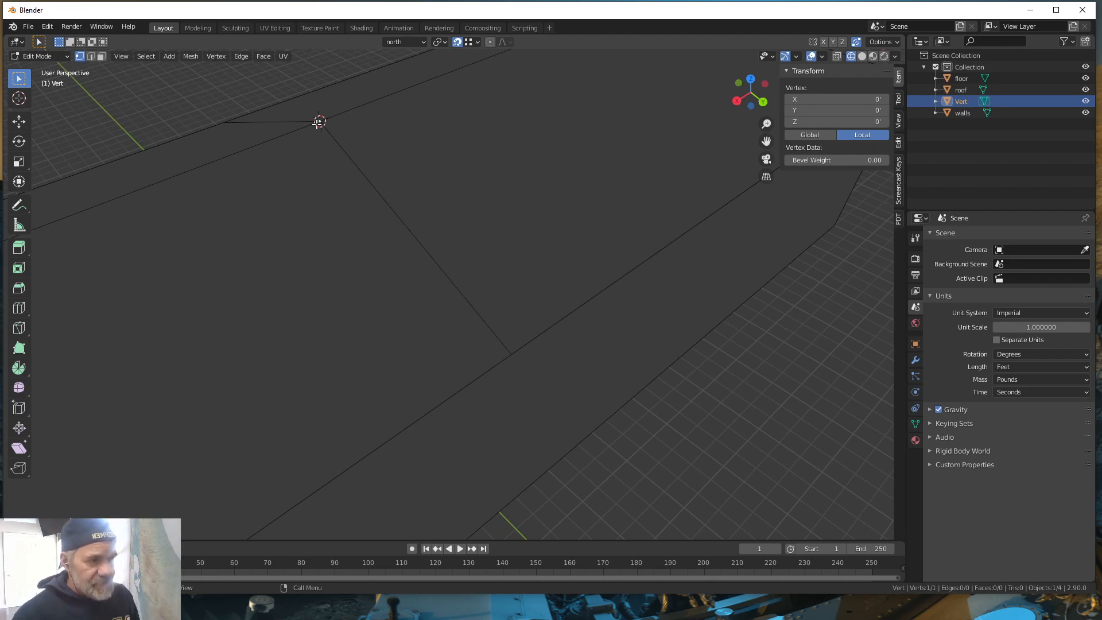
pyautogui.press('e')
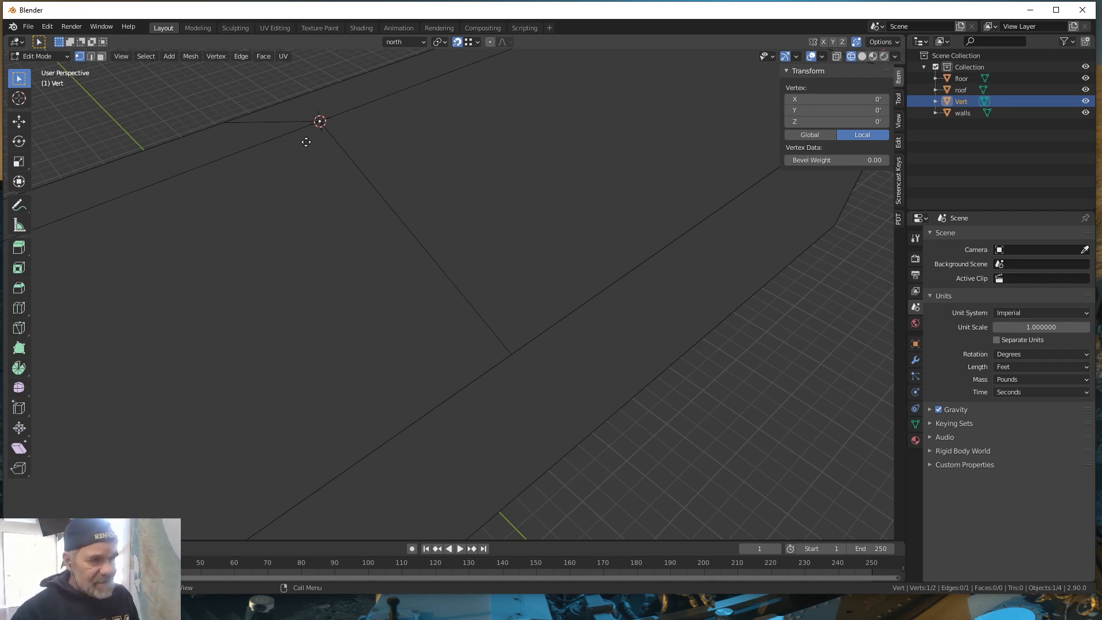
pyautogui.press('x')
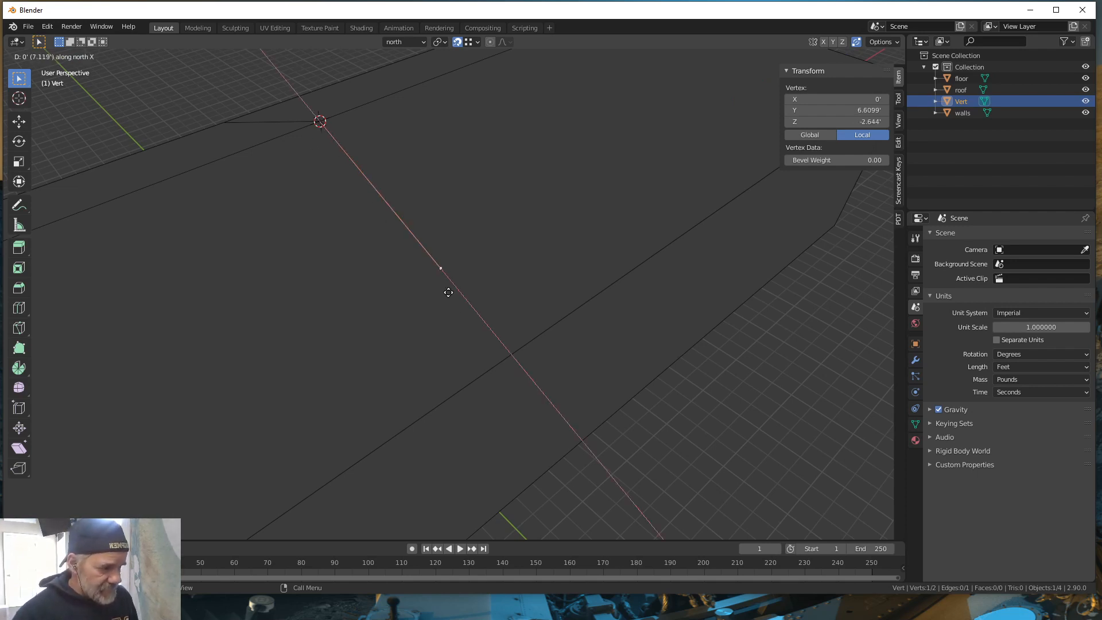
pyautogui.click(521, 363)
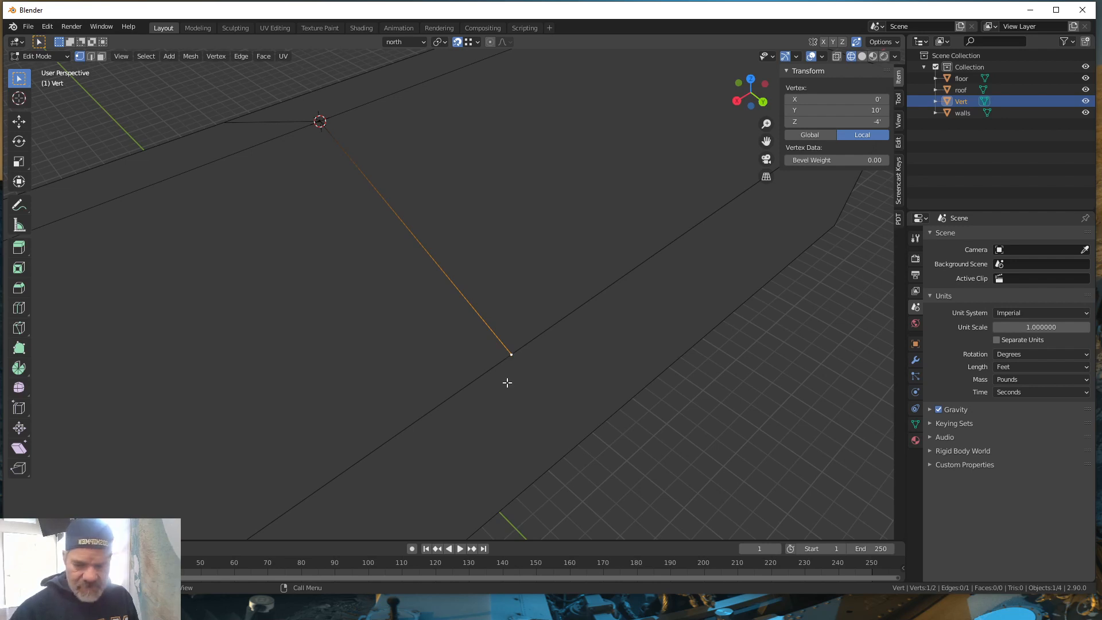
# Step: Extrude the eave vertex 0.08' along the north Y axis, following the eave edge
pyautogui.press('e')
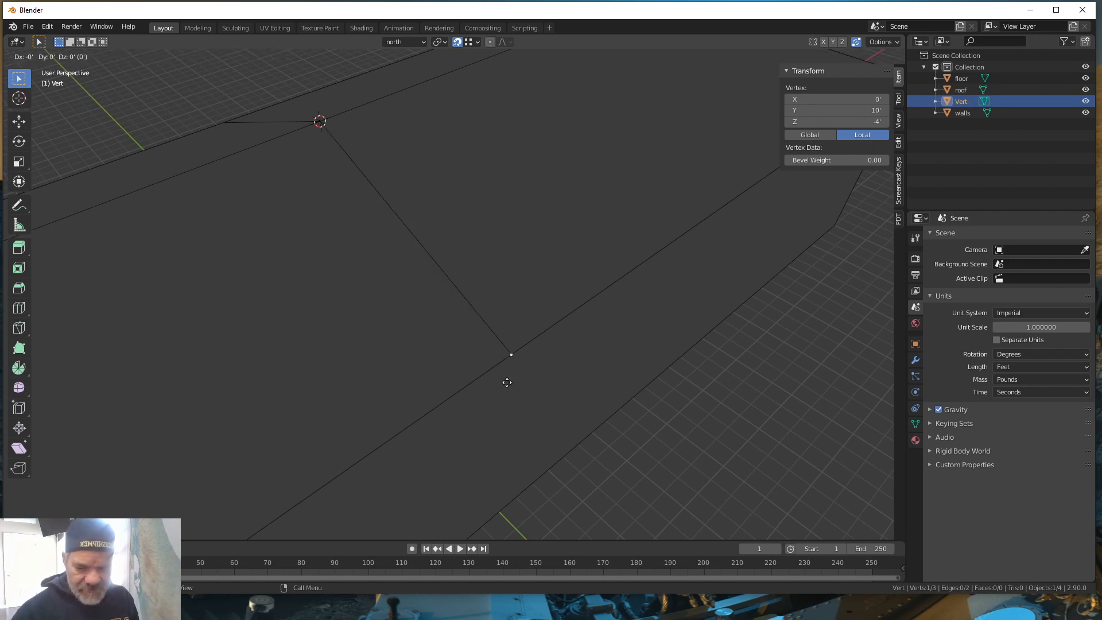
pyautogui.press('y')
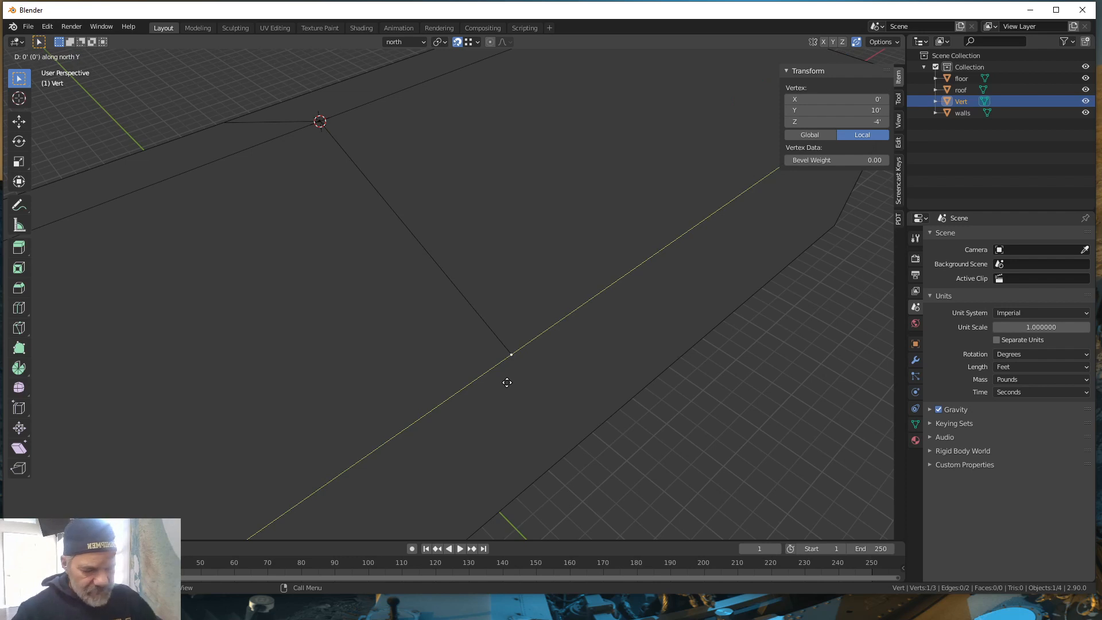
pyautogui.write('.0')
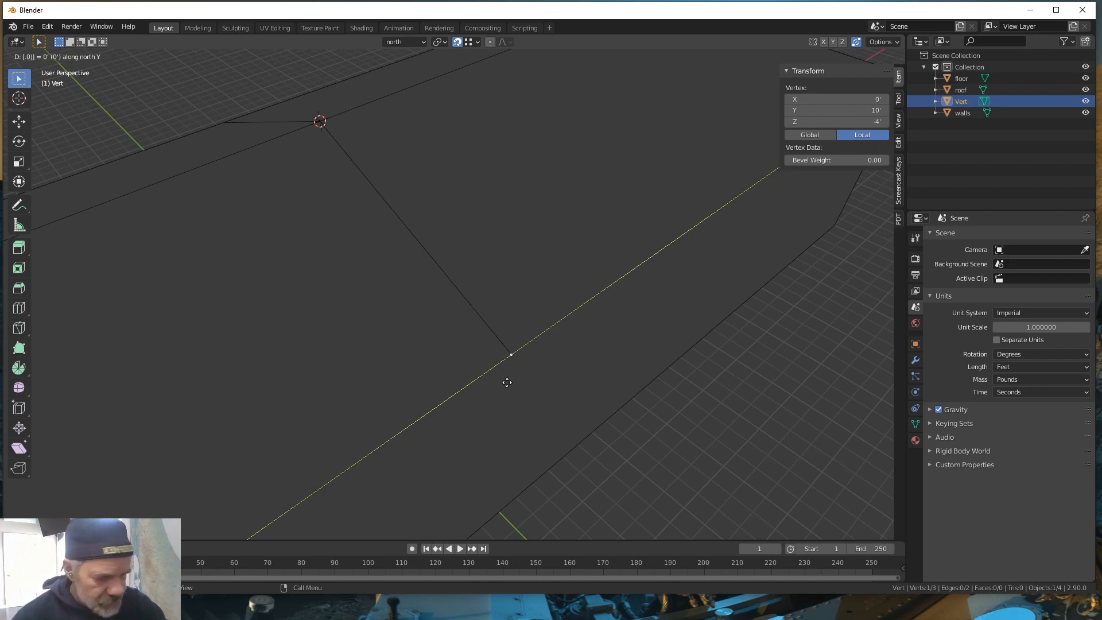
pyautogui.write('8')
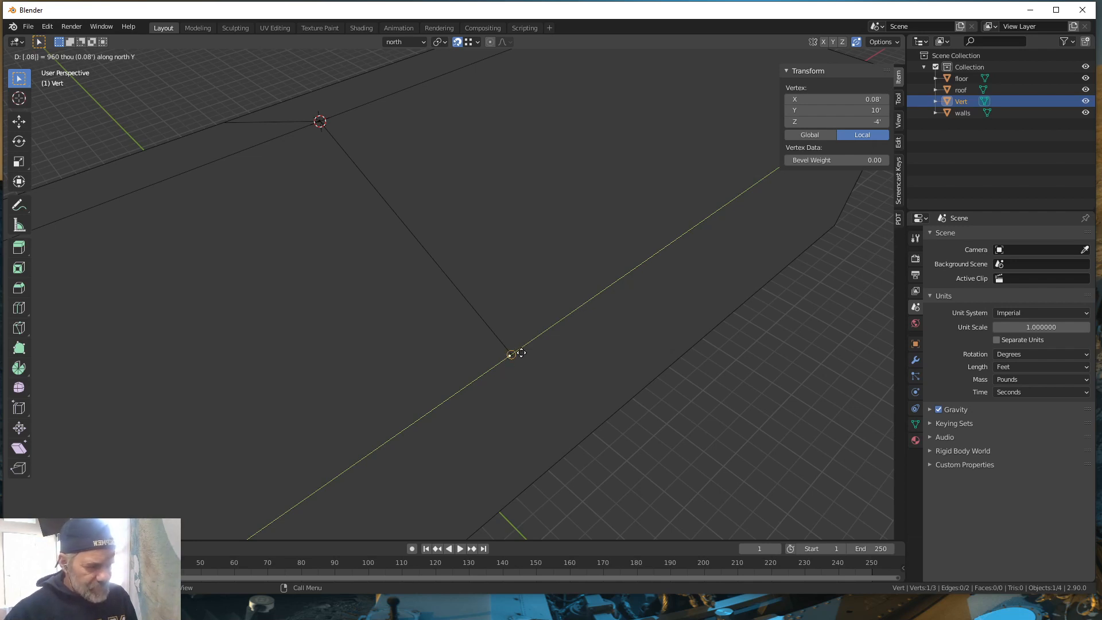
pyautogui.click(496, 368)
# Step: Extrude the offset eave vertex back up the slope along the north X axis, snapping it level with the ridge vertex
pyautogui.scroll(6, 508, 366)
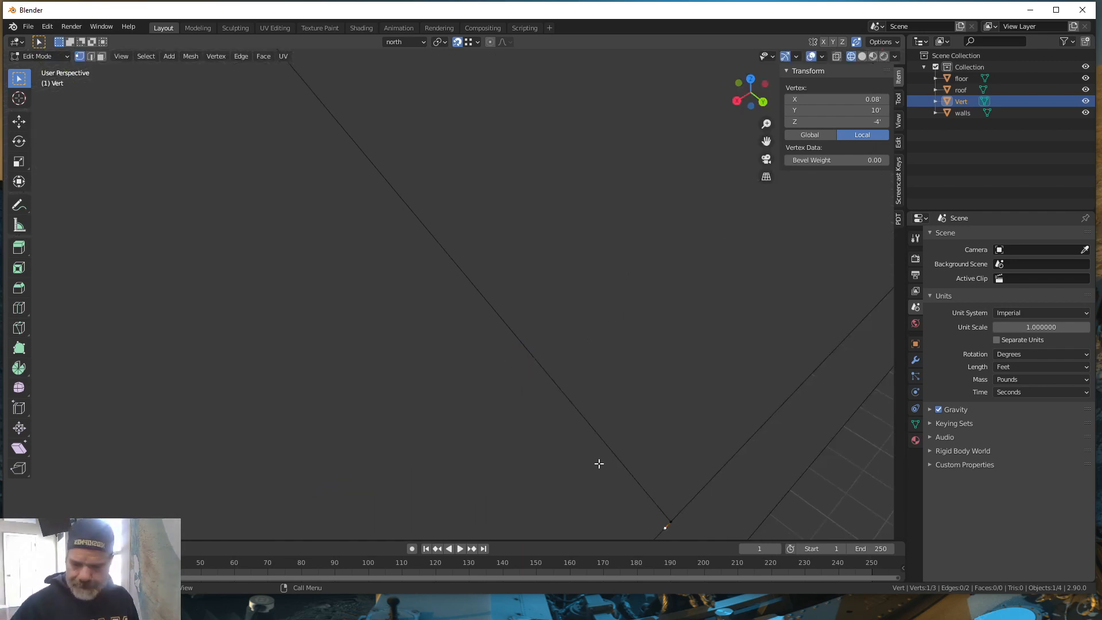
pyautogui.keyDown('shift'); pyautogui.moveTo(620, 480); pyautogui.dragTo(569, 381, button='middle'); pyautogui.keyUp('shift')
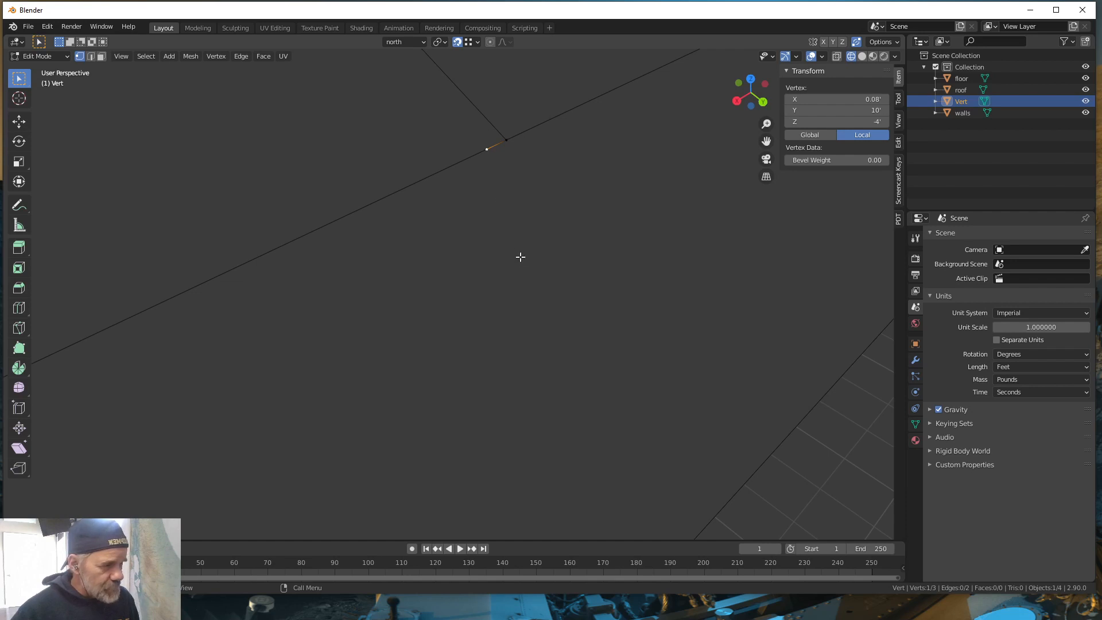
pyautogui.scroll(-5, 519, 256)
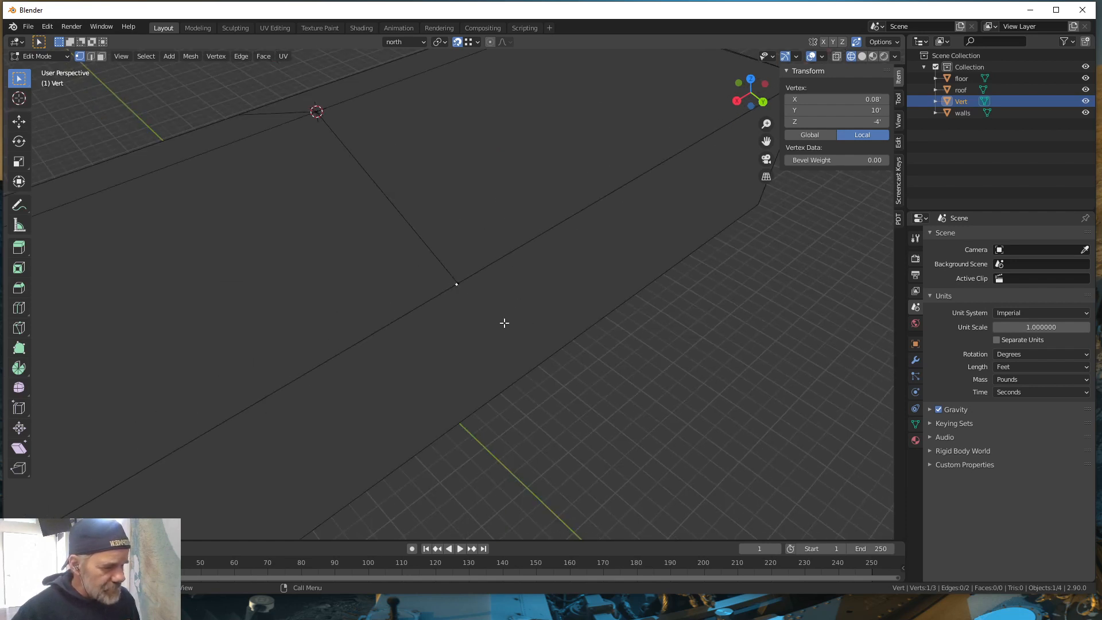
pyautogui.scroll(1, 505, 321)
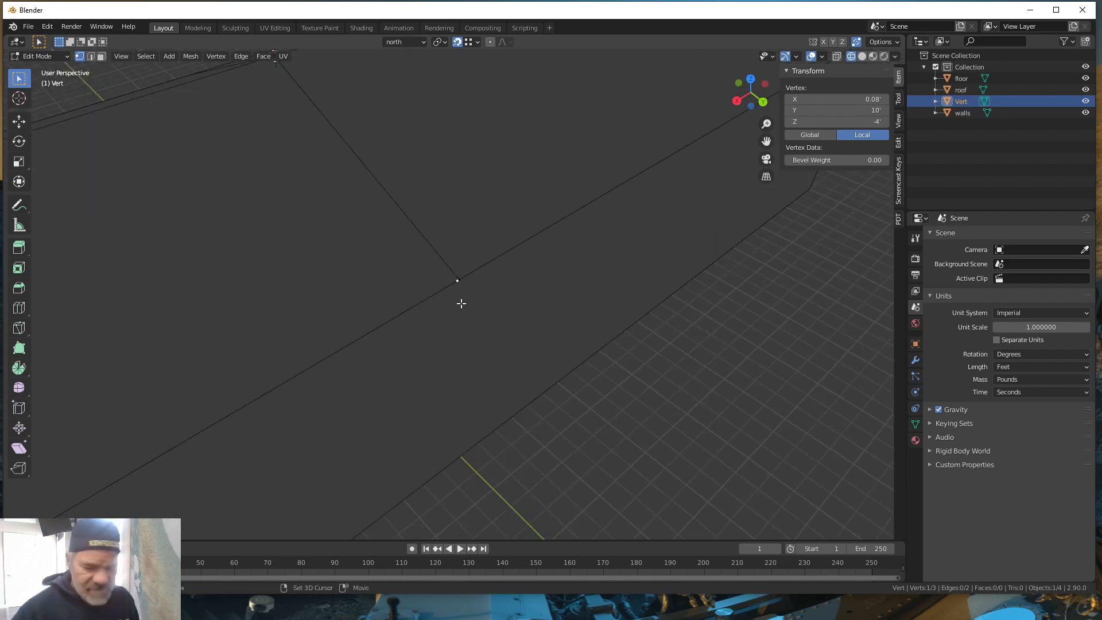
pyautogui.keyDown('shift'); pyautogui.moveTo(460, 303); pyautogui.dragTo(511, 345, button='middle'); pyautogui.keyUp('shift')
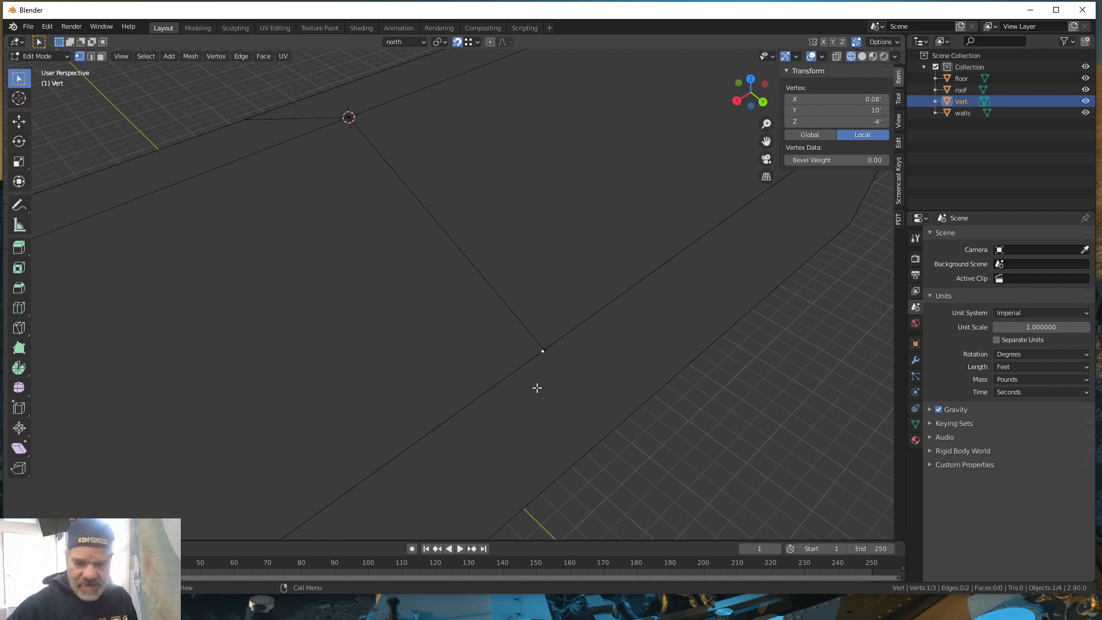
pyautogui.press('e')
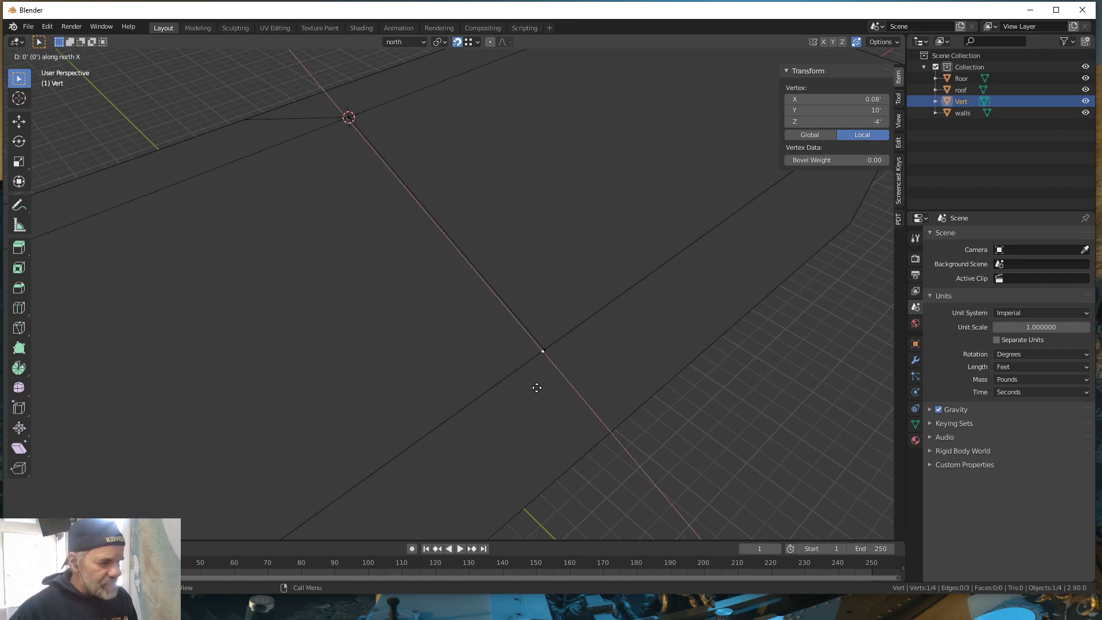
pyautogui.press('x')
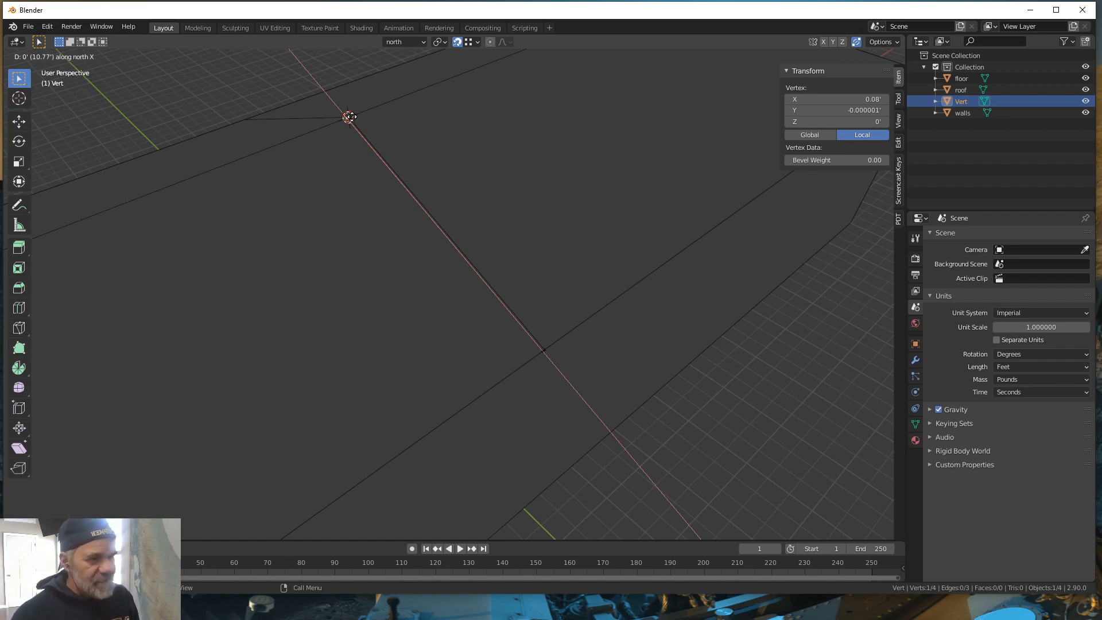
pyautogui.click(350, 117)
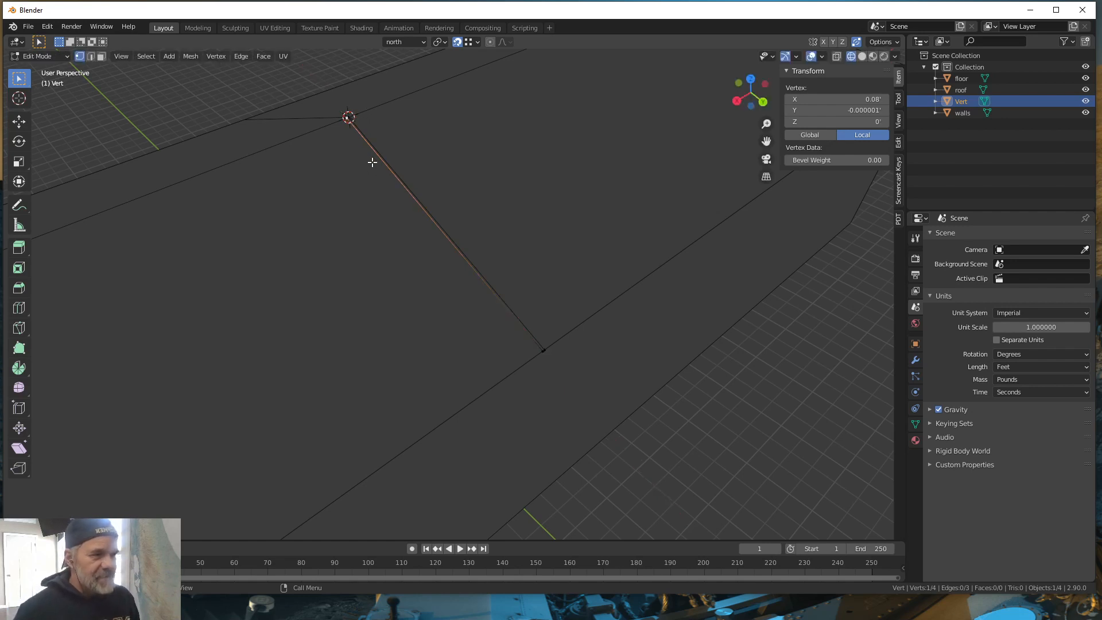
# Step: Select the two neighbouring vertices at the ridge and join them with an edge to close the strip's outline
pyautogui.scroll(2, 332, 129)
pyautogui.keyDown('shift'); pyautogui.moveTo(366, 155); pyautogui.dragTo(414, 254, button='middle'); pyautogui.keyUp('shift')
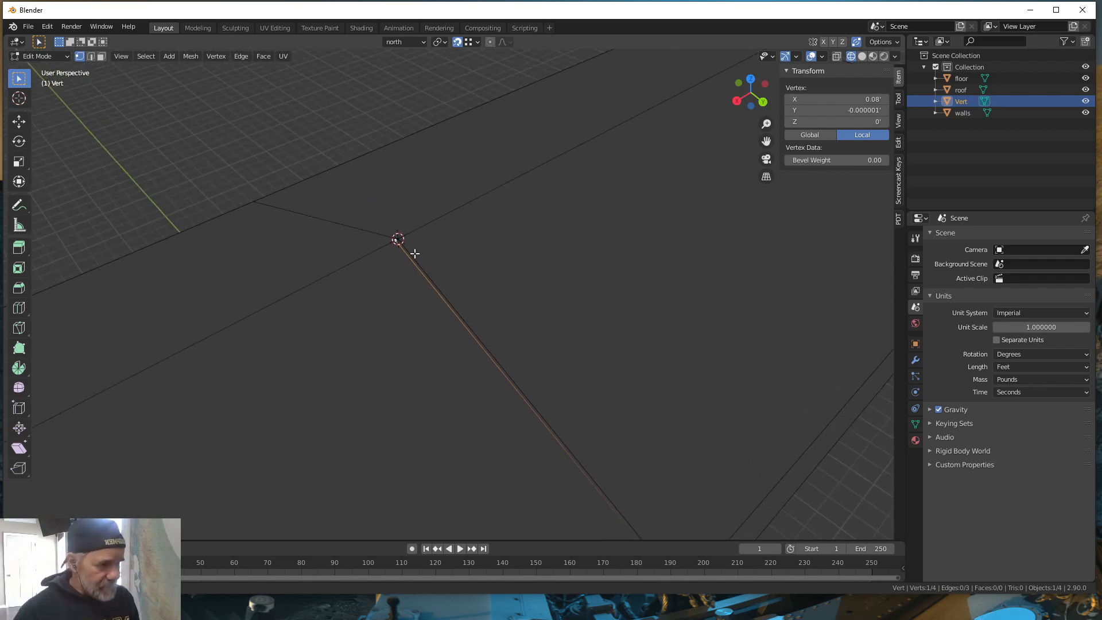
pyautogui.scroll(2, 414, 260)
pyautogui.scroll(1, 414, 260)
pyautogui.keyDown('shift'); pyautogui.moveTo(325, 190); pyautogui.dragTo(383, 265, button='middle'); pyautogui.keyUp('shift')
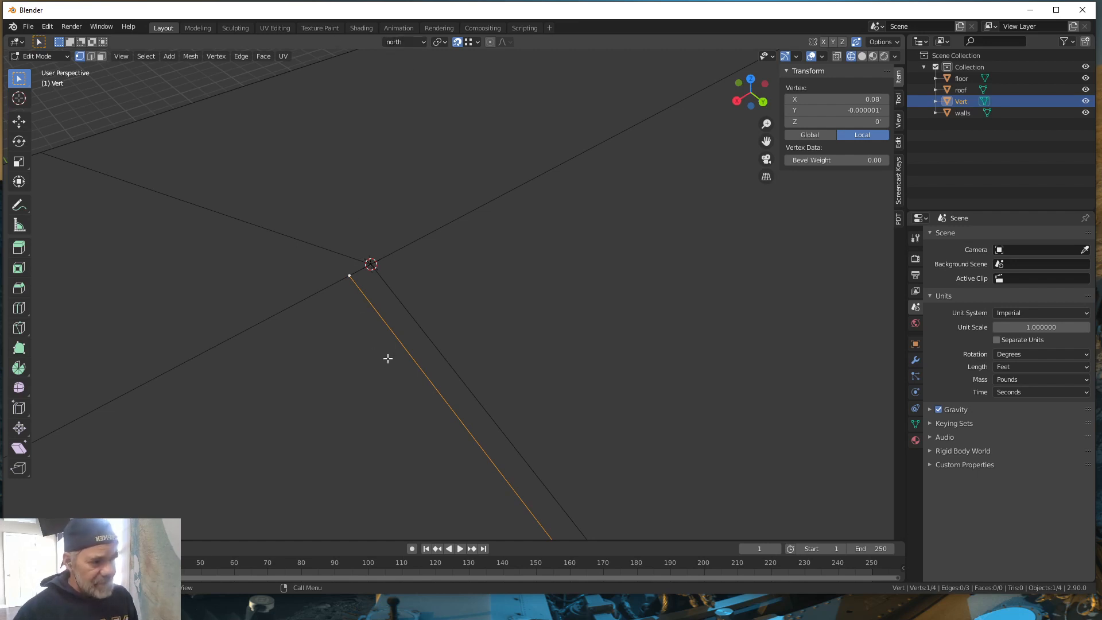
pyautogui.scroll(3, 393, 355)
pyautogui.scroll(-3, 394, 355)
pyautogui.scroll(-2, 386, 352)
pyautogui.moveTo(386, 352); pyautogui.dragTo(459, 291, button='middle')
pyautogui.scroll(-2, 406, 363)
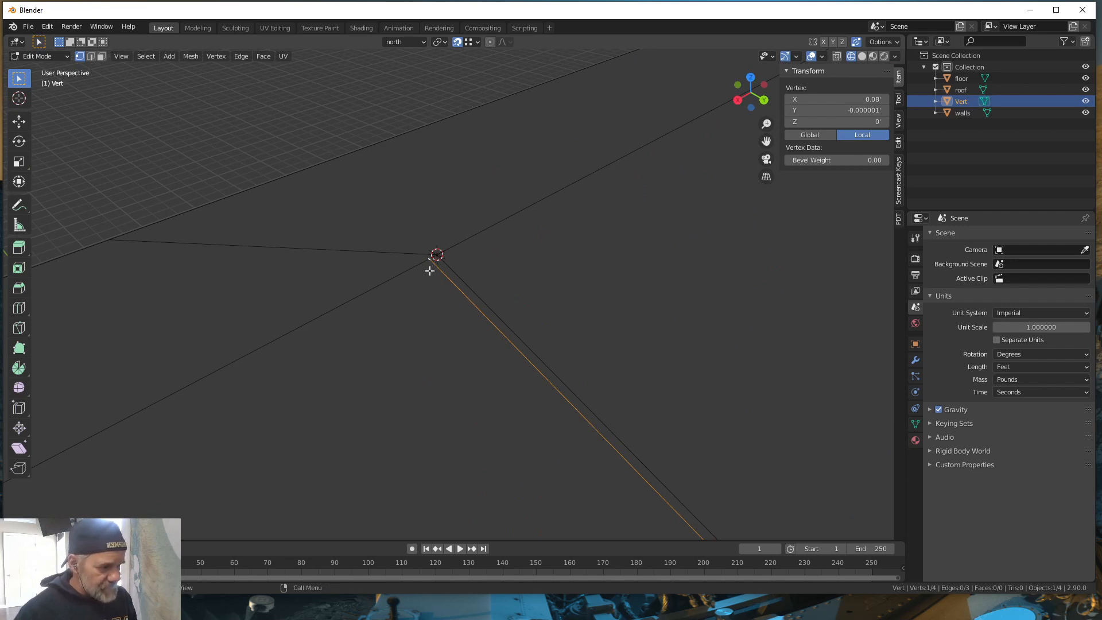
pyautogui.keyDown('shift'); pyautogui.click(435, 254); pyautogui.keyUp('shift')
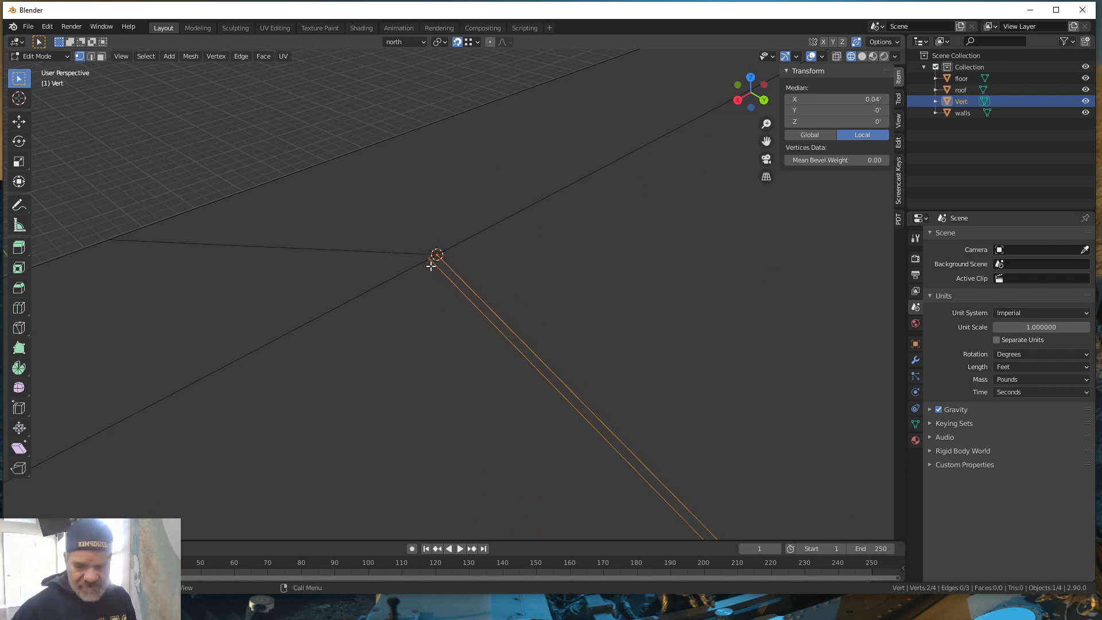
pyautogui.press('f')
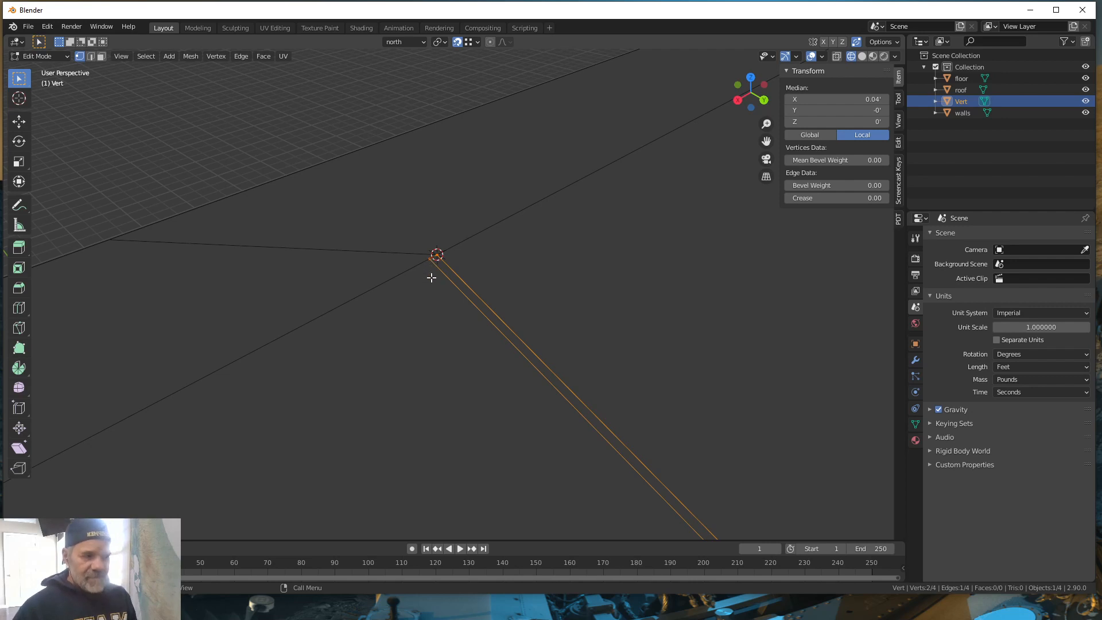
# Step: Select all four vertices of the strip outline and fill them with a face
pyautogui.moveTo(432, 278); pyautogui.dragTo(438, 312, button='middle')
pyautogui.moveTo(446, 381); pyautogui.dragTo(374, 297, button='middle')
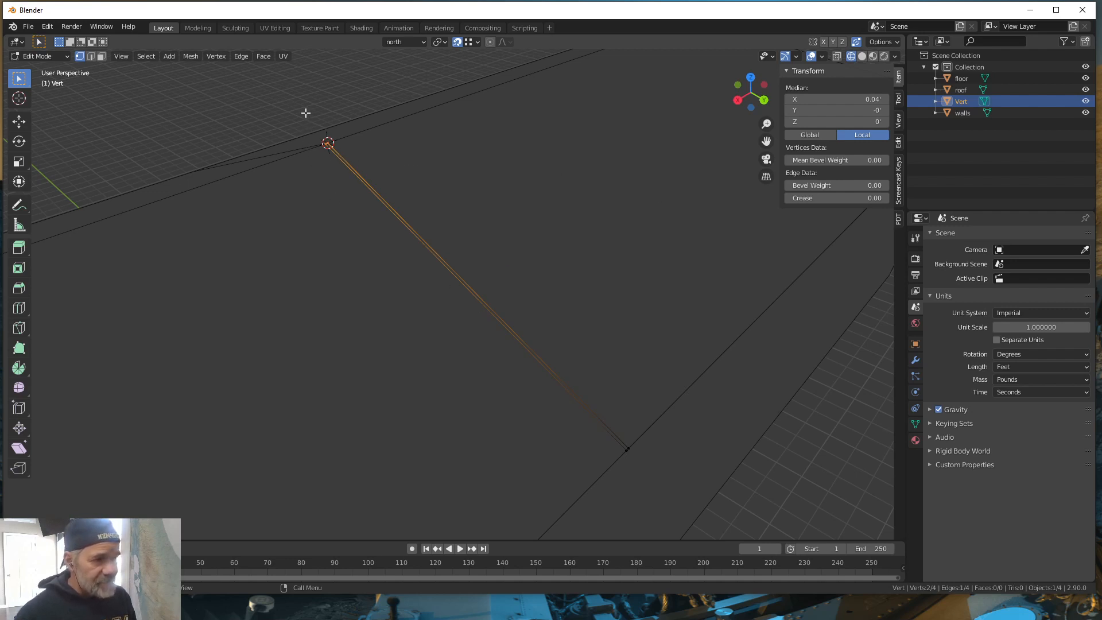
pyautogui.moveTo(307, 110); pyautogui.dragTo(675, 465)
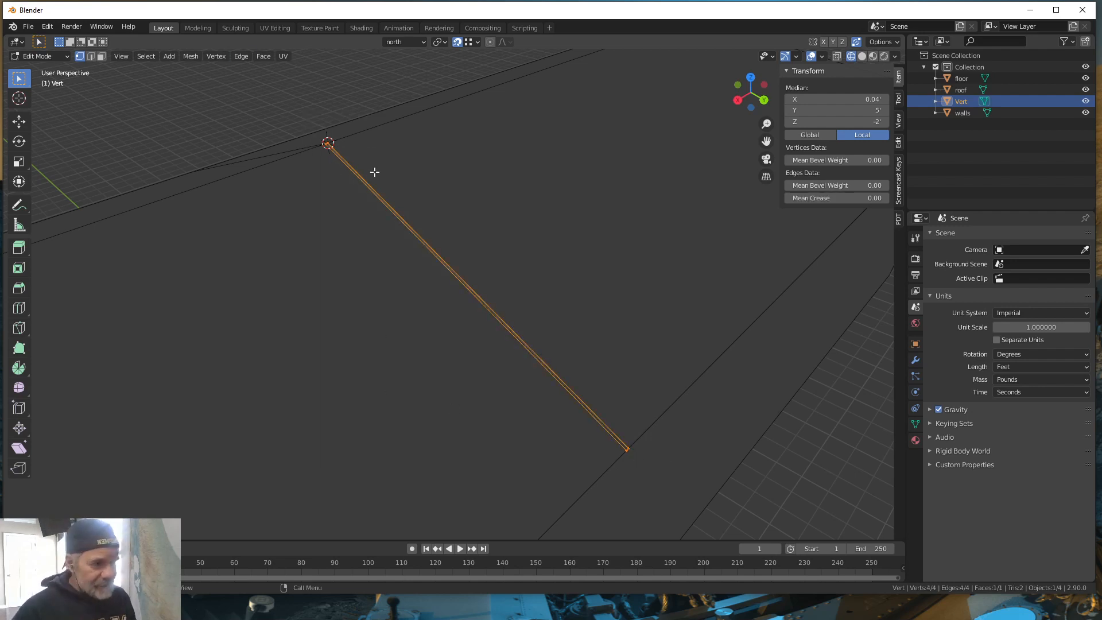
pyautogui.scroll(3, 417, 235)
pyautogui.press('f')
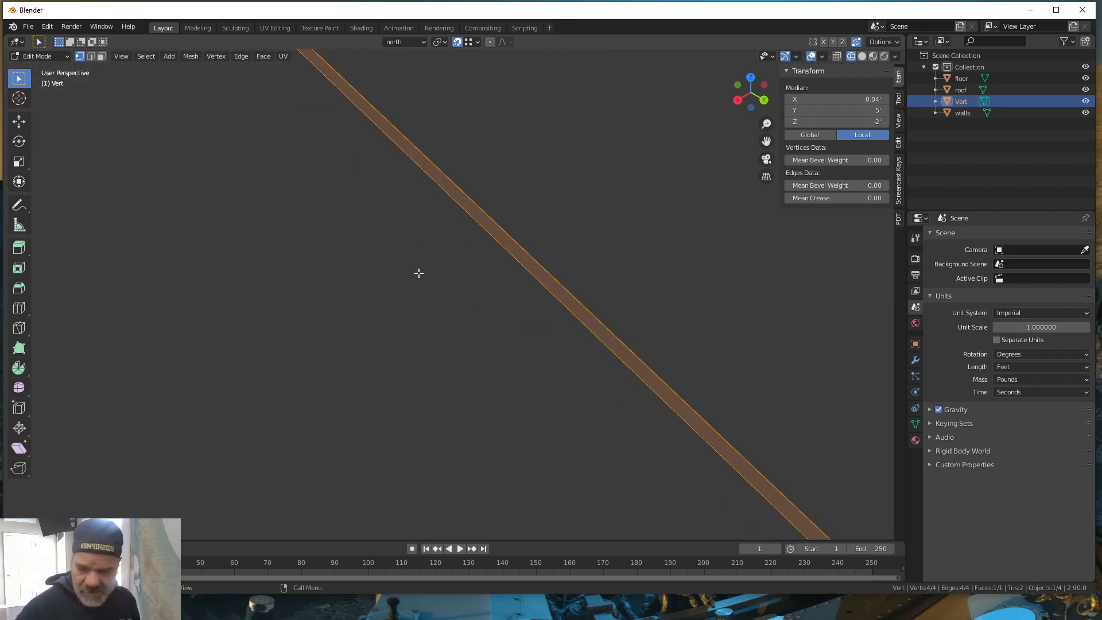
# Step: Turn on the Face Orientation overlay and examine which way the new strip face points compared with the roof
pyautogui.scroll(-5, 420, 273)
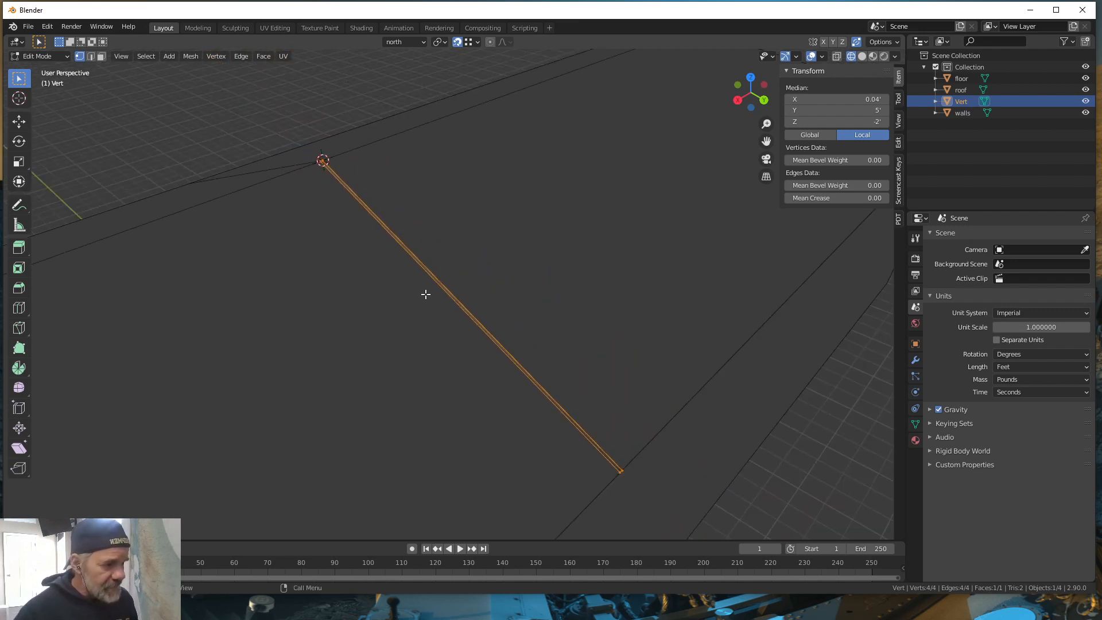
pyautogui.moveTo(601, 216); pyautogui.dragTo(549, 245, button='middle')
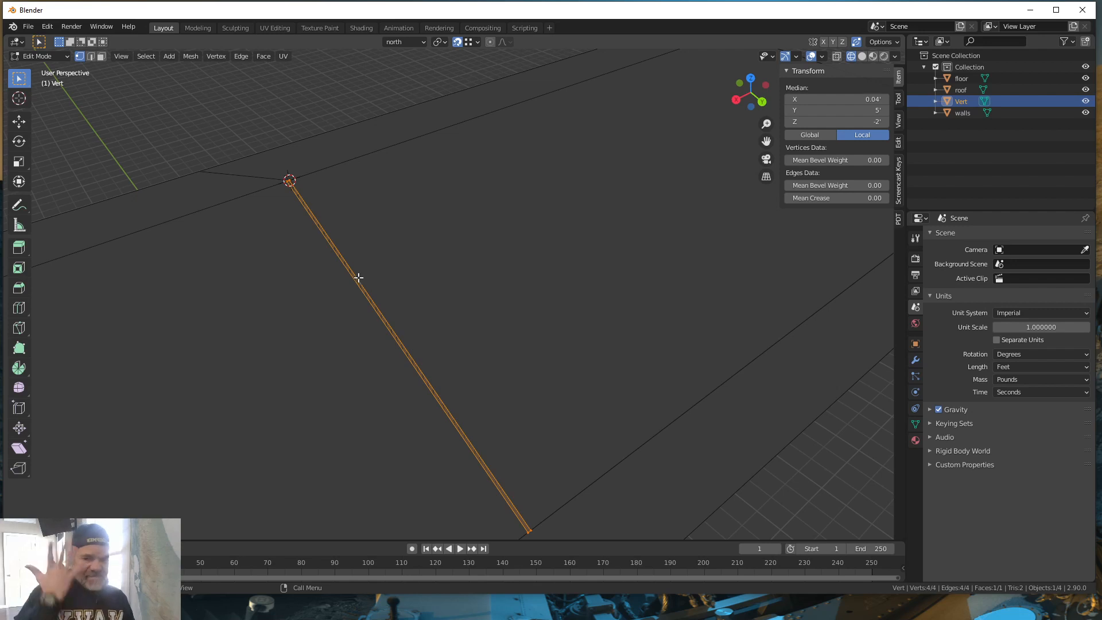
pyautogui.click(821, 57)
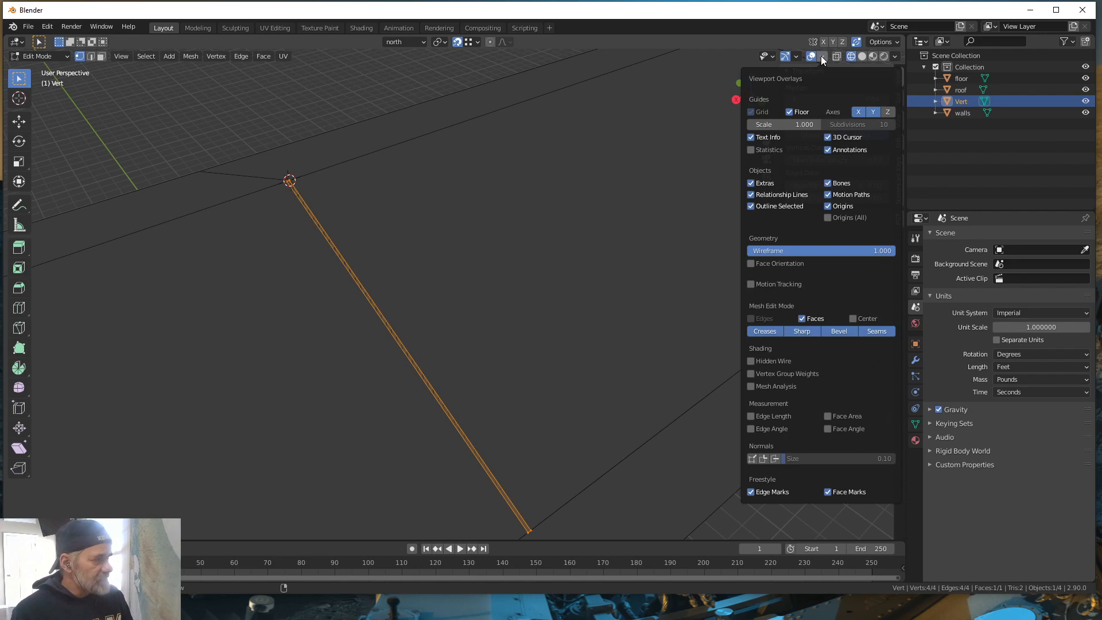
pyautogui.click(751, 264)
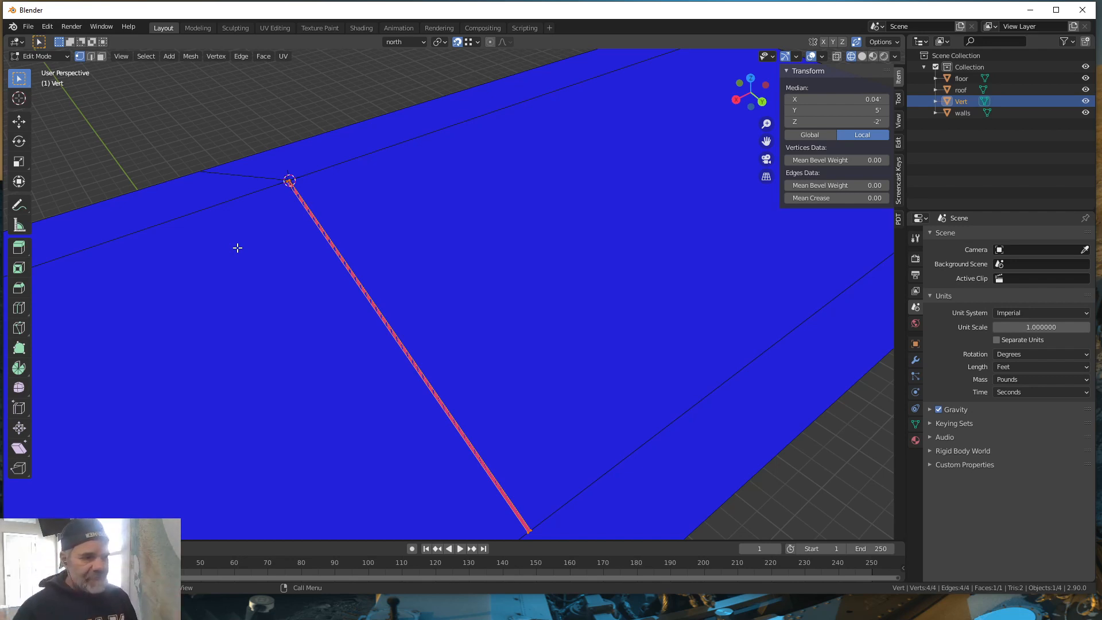
pyautogui.moveTo(410, 322); pyautogui.dragTo(402, 319, button='middle')
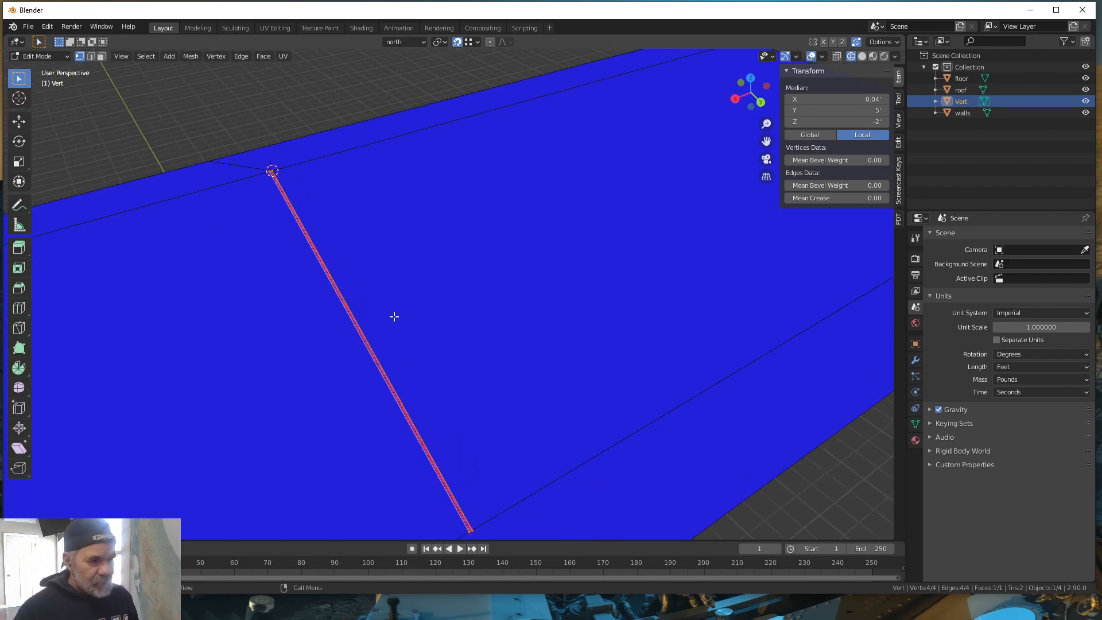
# Step: In face select mode, flip the strip face's normal and turn the Face Orientation overlay off
pyautogui.click(101, 56)
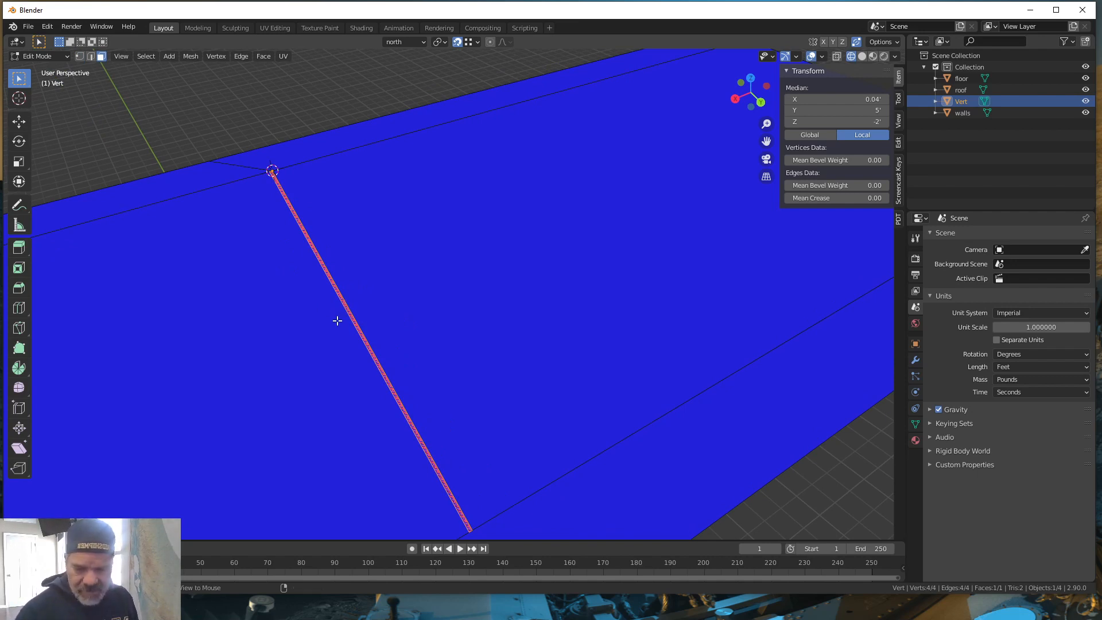
pyautogui.hotkey('alt', 'n')
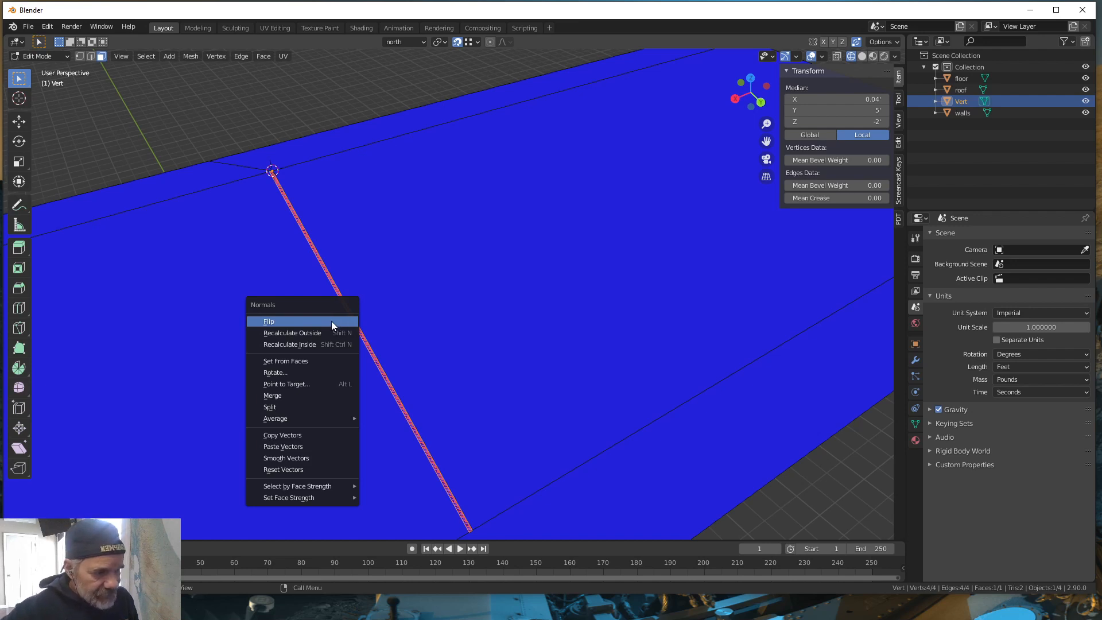
pyautogui.click(332, 322)
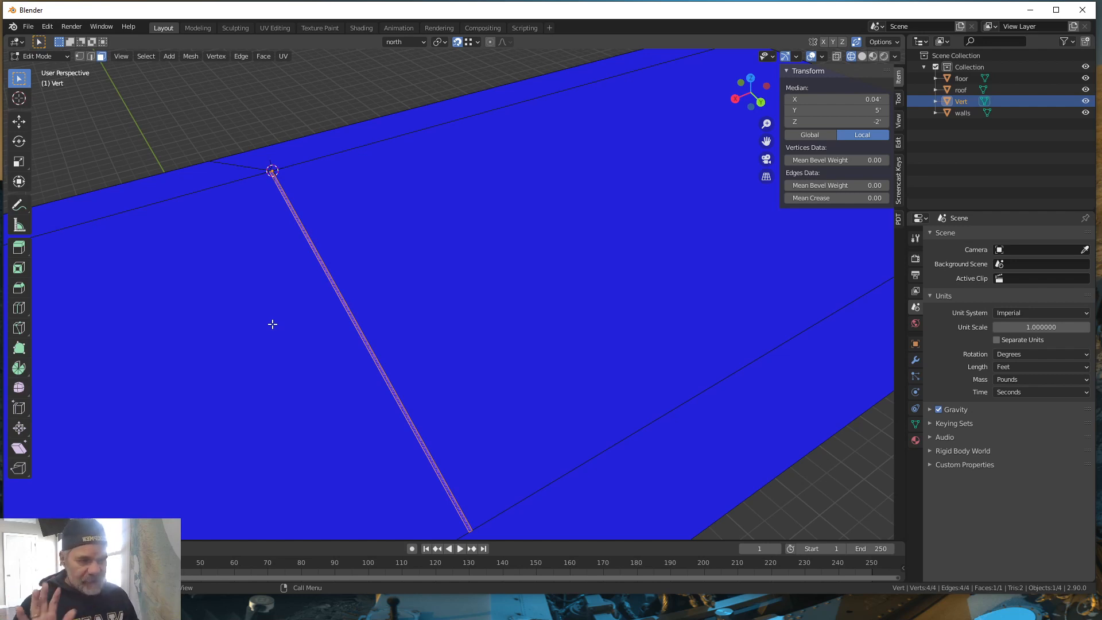
pyautogui.click(824, 56)
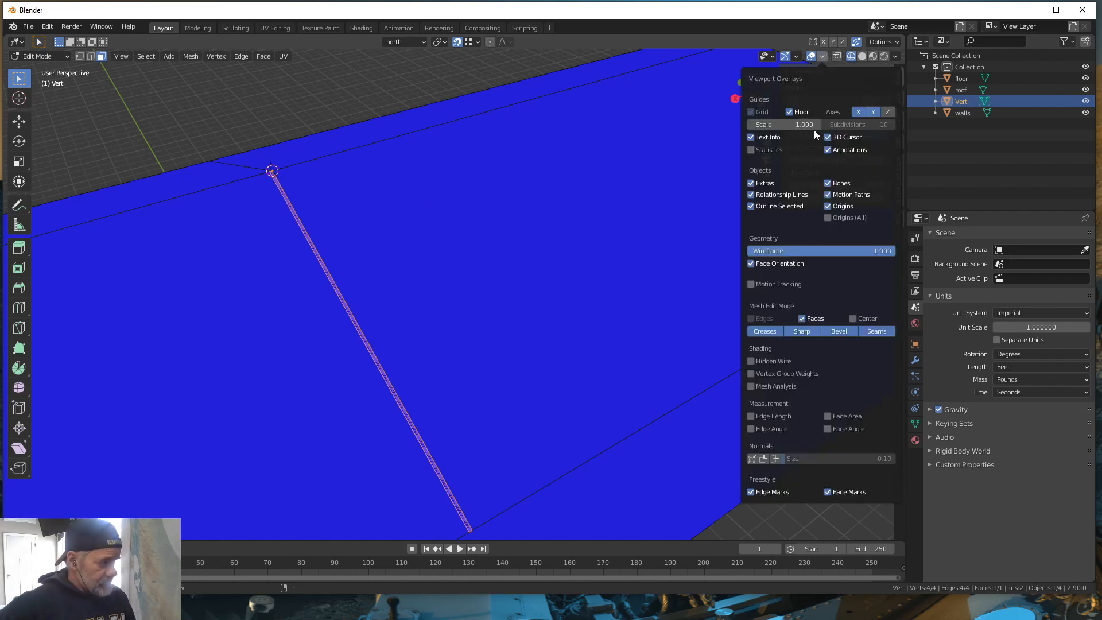
pyautogui.click(751, 263)
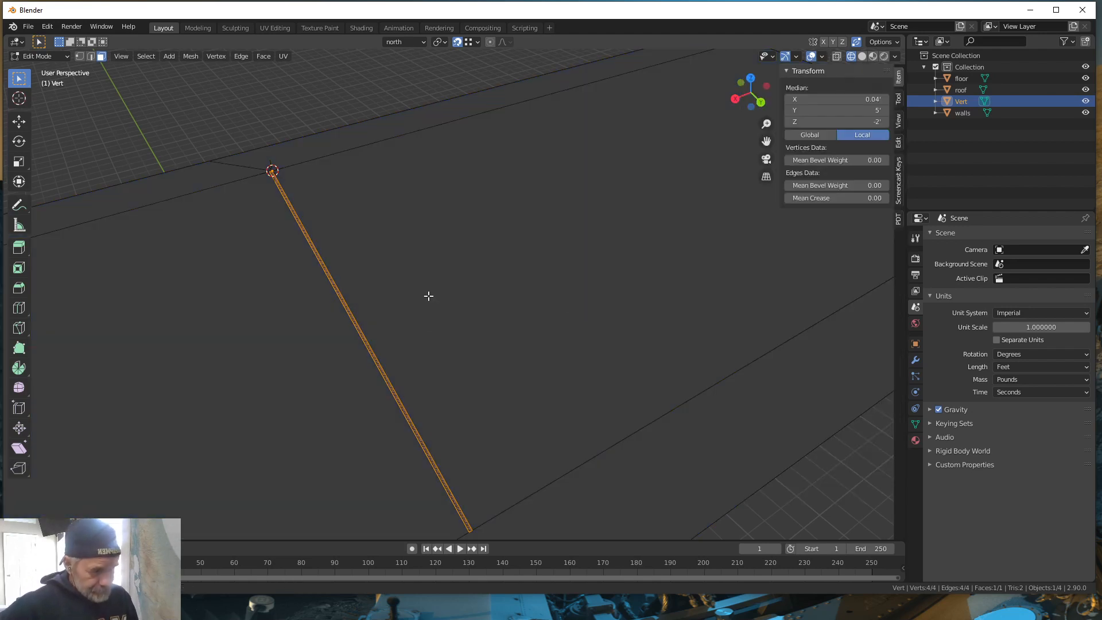
pyautogui.moveTo(429, 296)
pyautogui.mouseDown(button='middle')
pyautogui.moveTo(419, 296)
pyautogui.moveTo(440, 287)
pyautogui.mouseUp(button='middle')
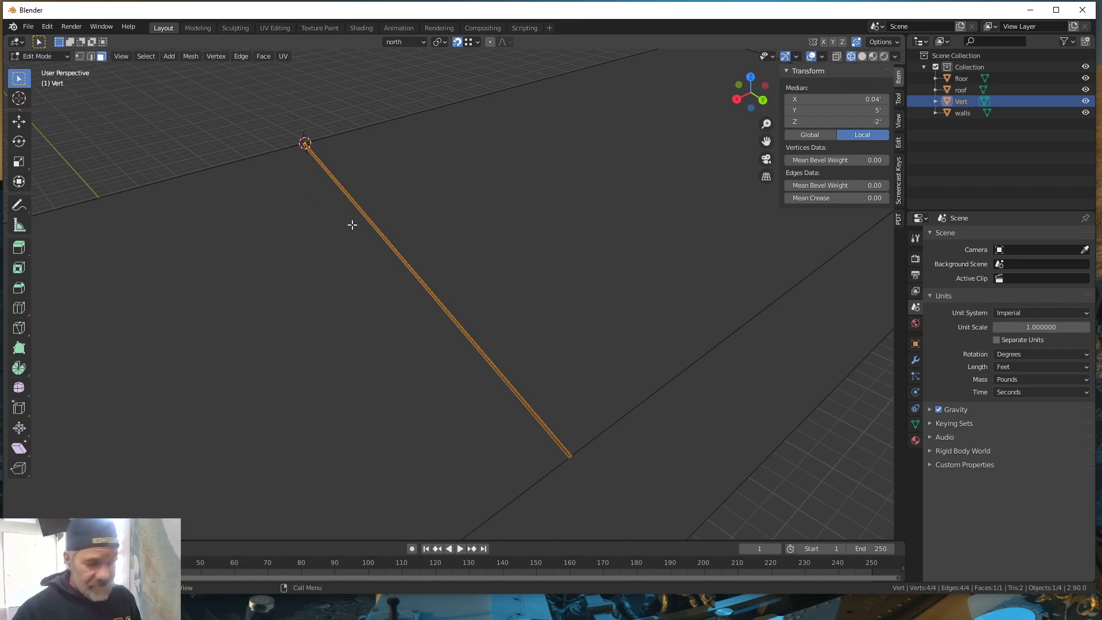
# Step: Extrude the strip face 0.16' along its normal to give the roof rib its thickness
pyautogui.press('e')
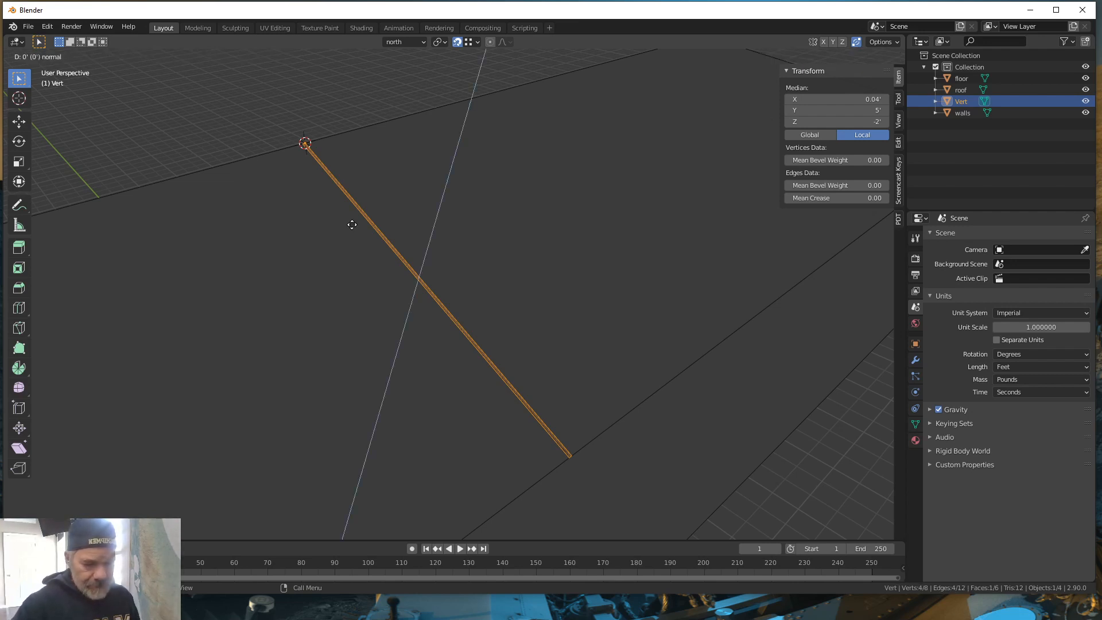
pyautogui.write('.16')
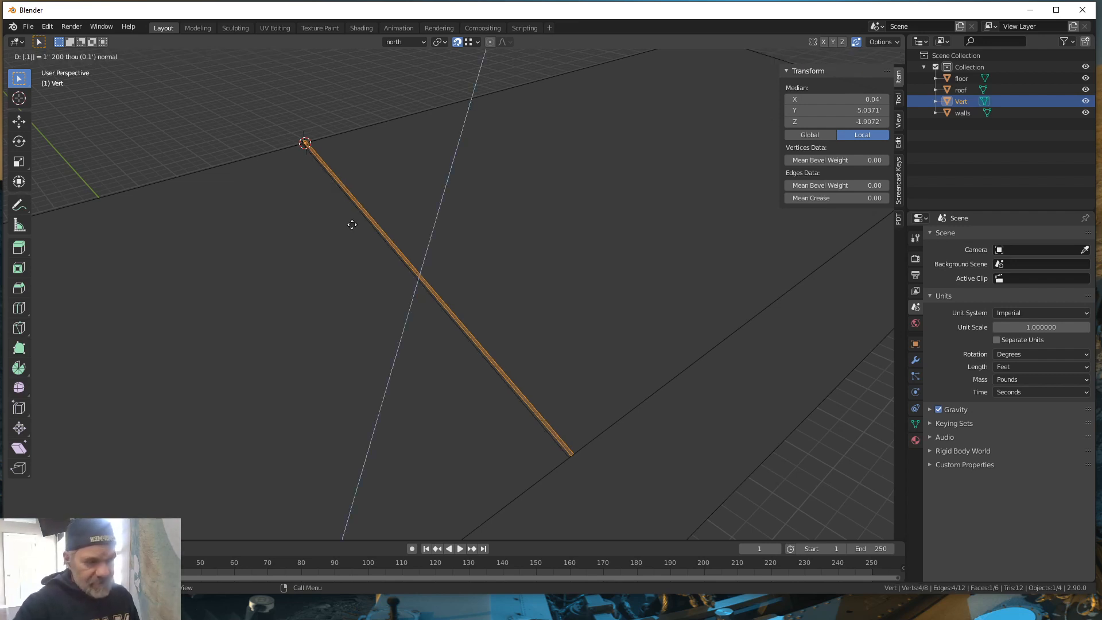
pyautogui.press('Return')
pyautogui.moveTo(551, 357); pyautogui.dragTo(561, 389, button='middle')
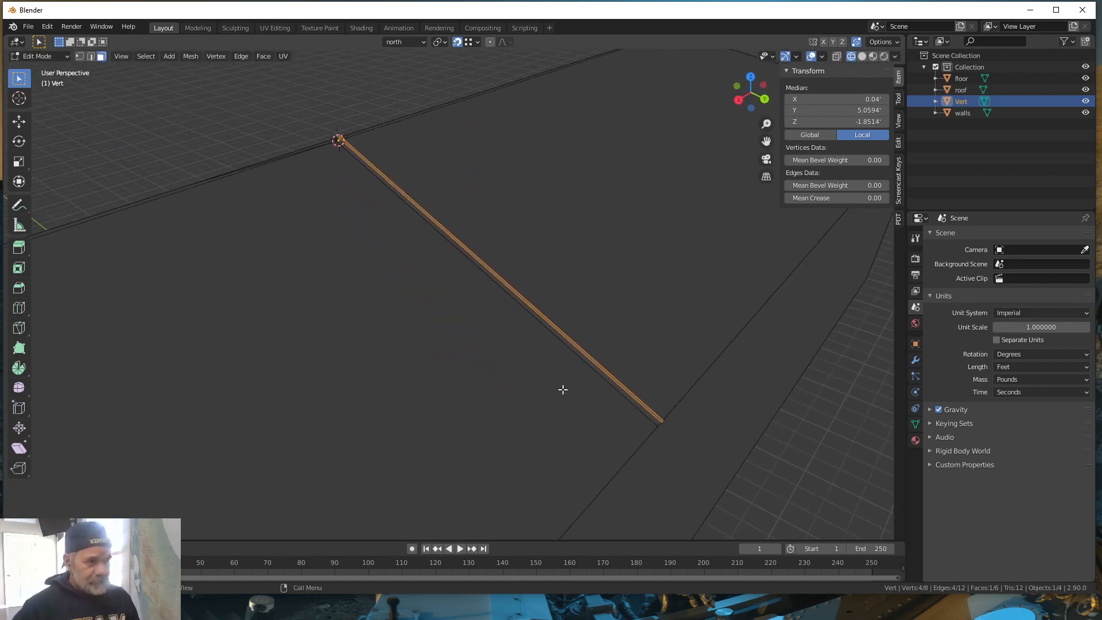
pyautogui.moveTo(452, 320)
pyautogui.keyDown('shift'); pyautogui.mouseDown(button='middle')
pyautogui.moveTo(453, 355)
pyautogui.moveTo(428, 359)
pyautogui.moveTo(423, 352)
pyautogui.moveTo(448, 362)
pyautogui.moveTo(441, 276)
pyautogui.moveTo(436, 312)
pyautogui.mouseUp(button='middle'); pyautogui.keyUp('shift')
pyautogui.scroll(6, 455, 350)
pyautogui.scroll(-5, 433, 364)
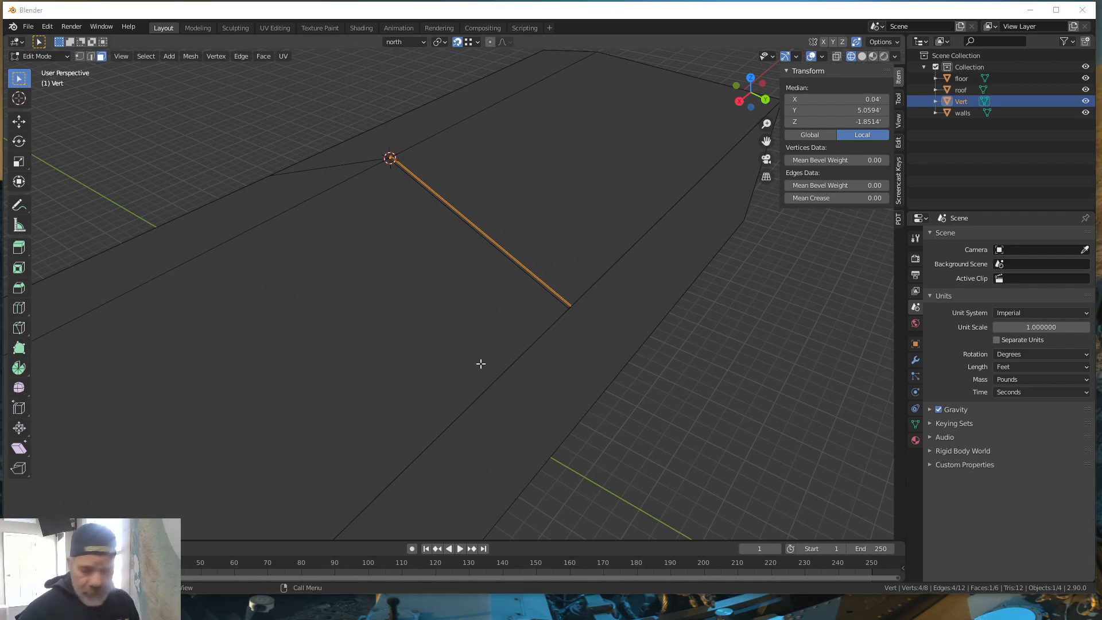
# Step: In vertex select mode with X-ray on, select all the rib's vertices from ridge to eave, leaving X-ray off
pyautogui.moveTo(474, 374); pyautogui.dragTo(531, 368, button='middle')
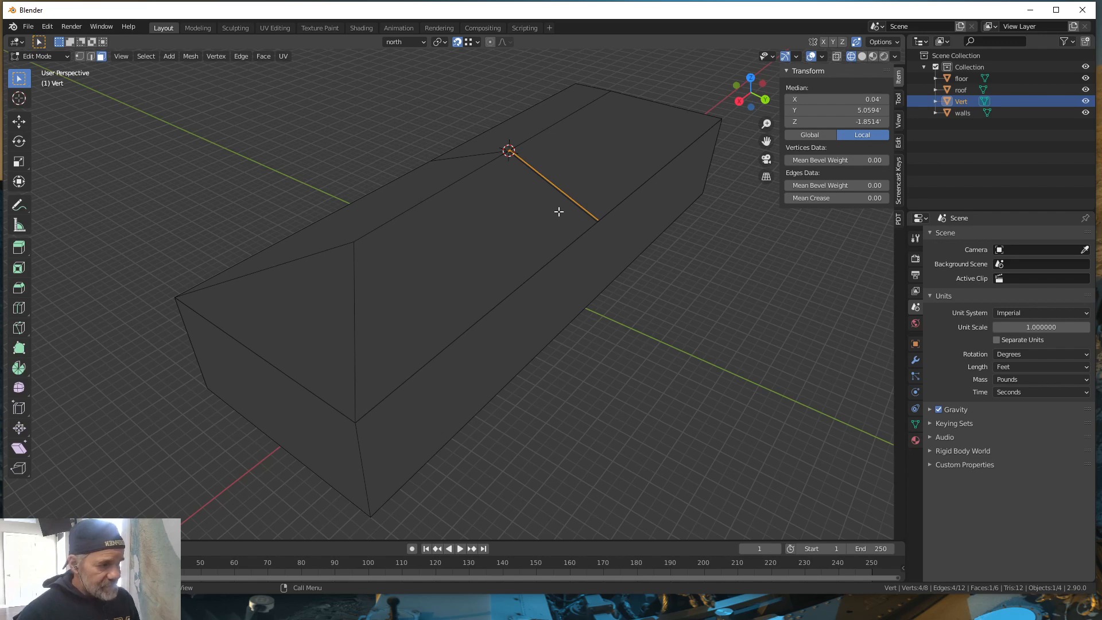
pyautogui.moveTo(576, 234); pyautogui.dragTo(551, 229, button='middle')
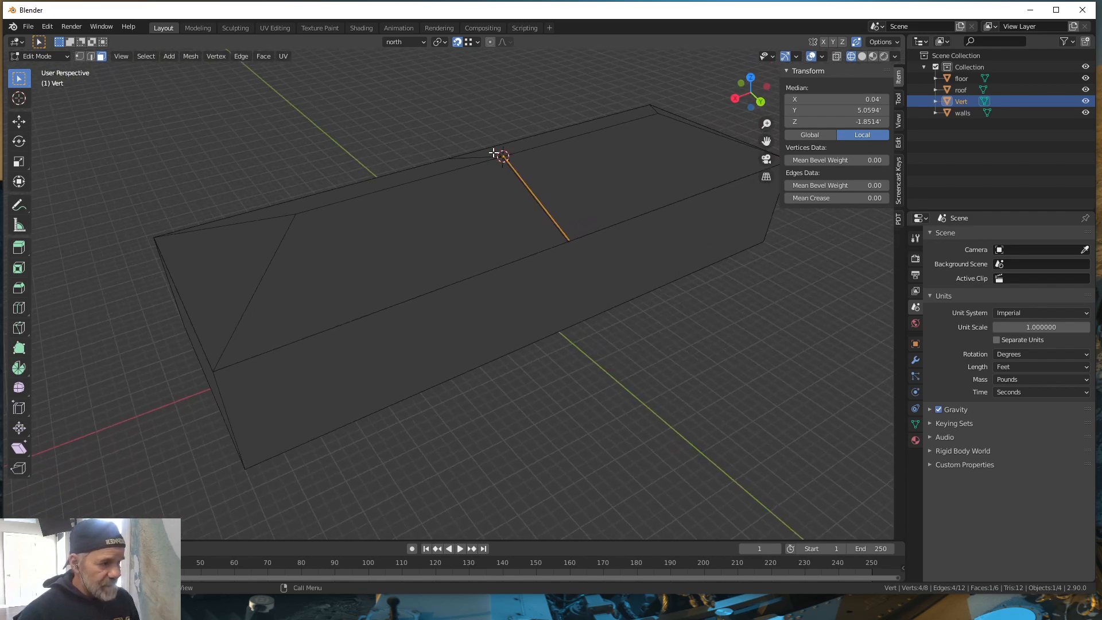
pyautogui.click(79, 57)
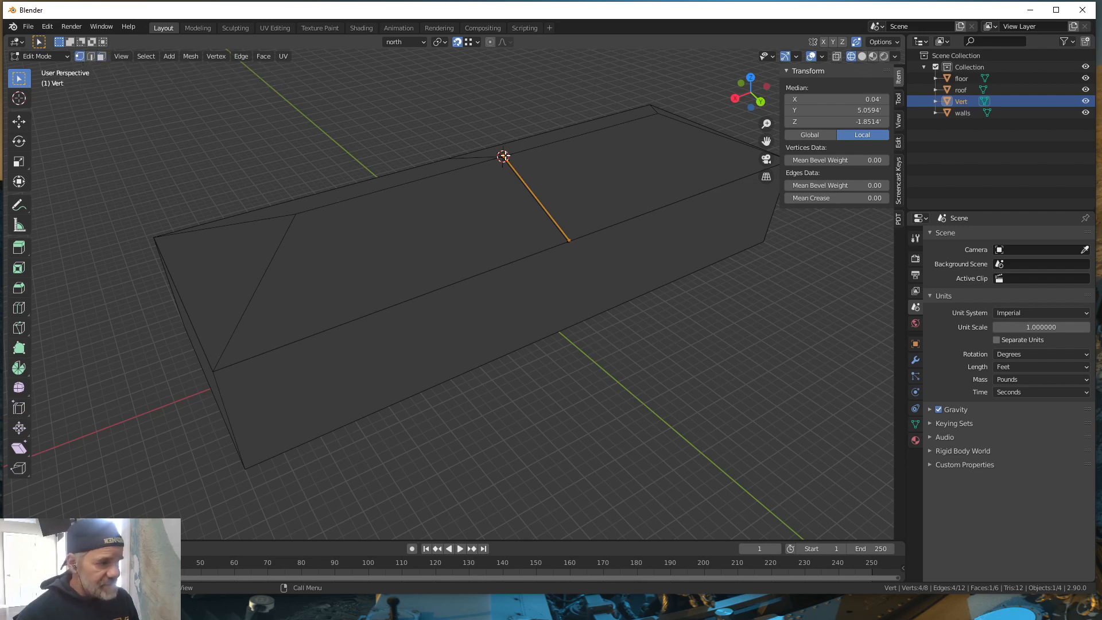
pyautogui.click(486, 142)
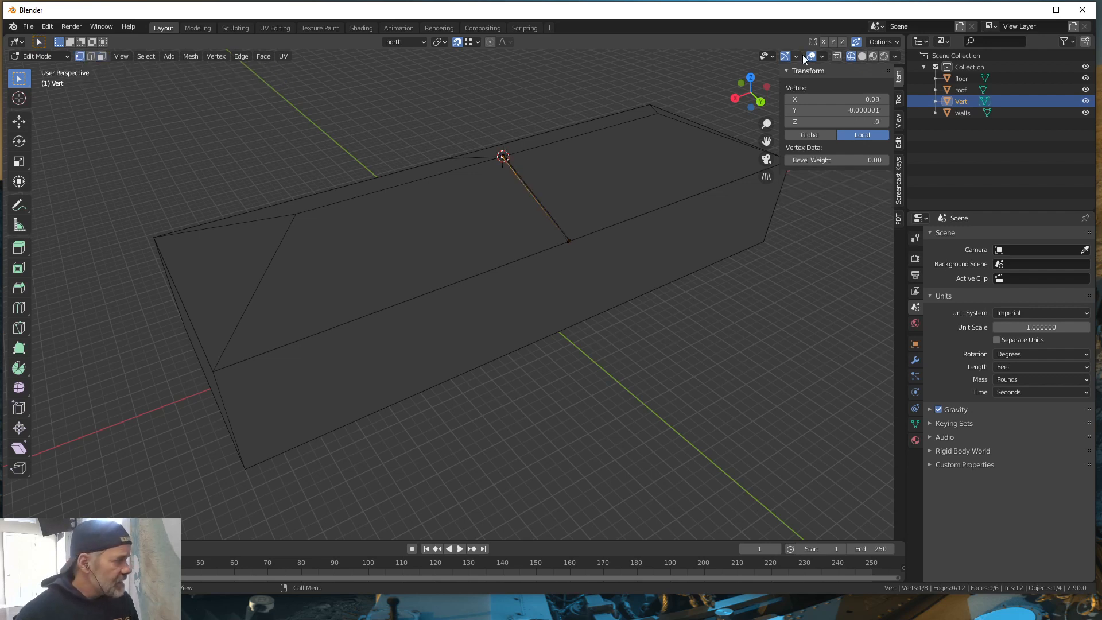
pyautogui.click(837, 57)
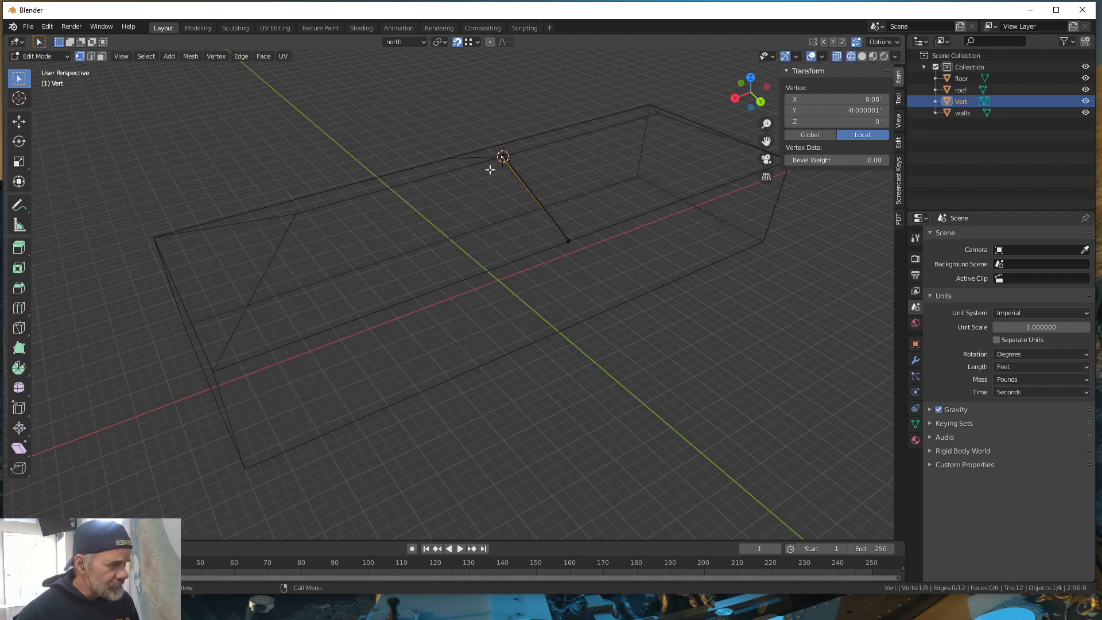
pyautogui.moveTo(482, 143); pyautogui.dragTo(597, 257)
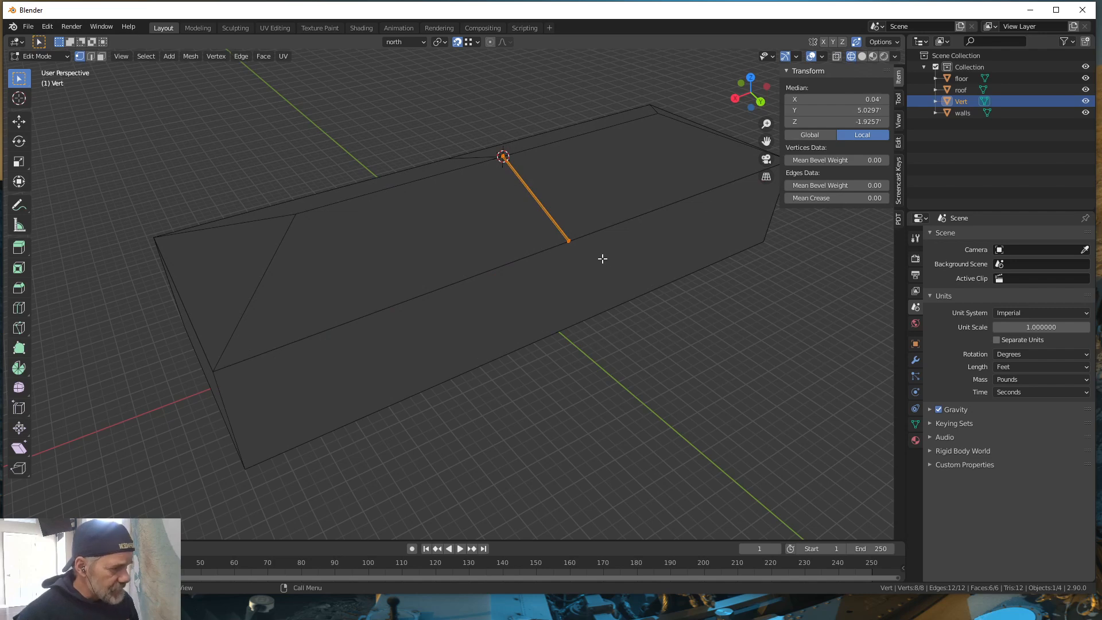
# Step: Deselect and reselect the rib's outer bottom vertex at the eave to make it the active snapping vertex
pyautogui.scroll(5, 599, 259)
pyautogui.keyDown('shift'); pyautogui.moveTo(681, 247); pyautogui.dragTo(568, 315, button='middle'); pyautogui.keyUp('shift')
pyautogui.scroll(3, 575, 317)
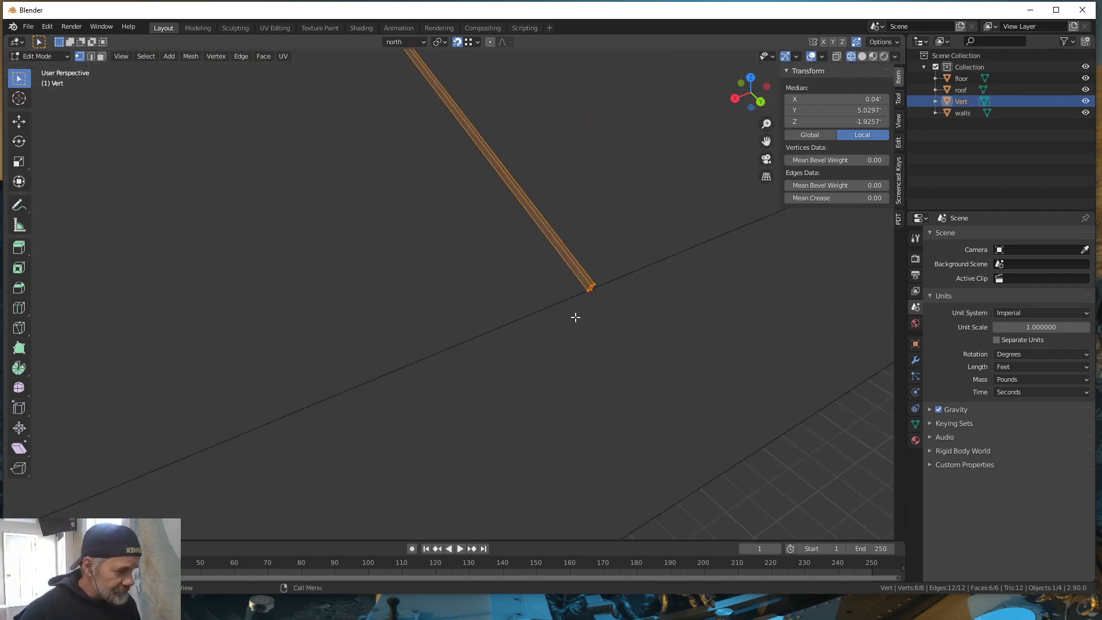
pyautogui.keyDown('shift'); pyautogui.click(588, 291); pyautogui.keyUp('shift')
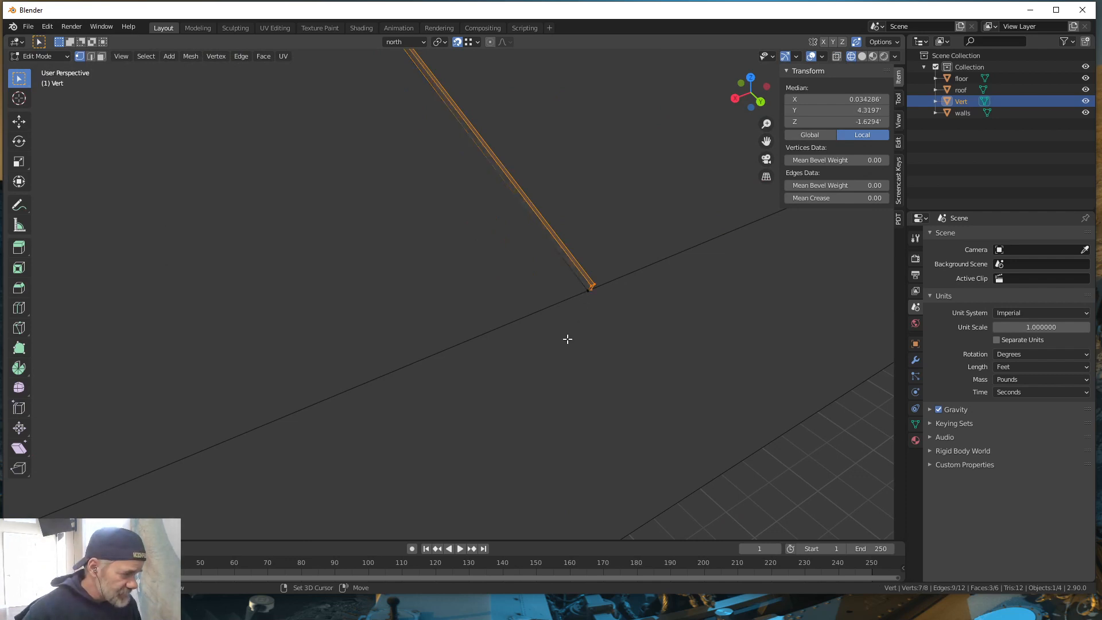
pyautogui.keyDown('shift'); pyautogui.click(587, 291); pyautogui.keyUp('shift')
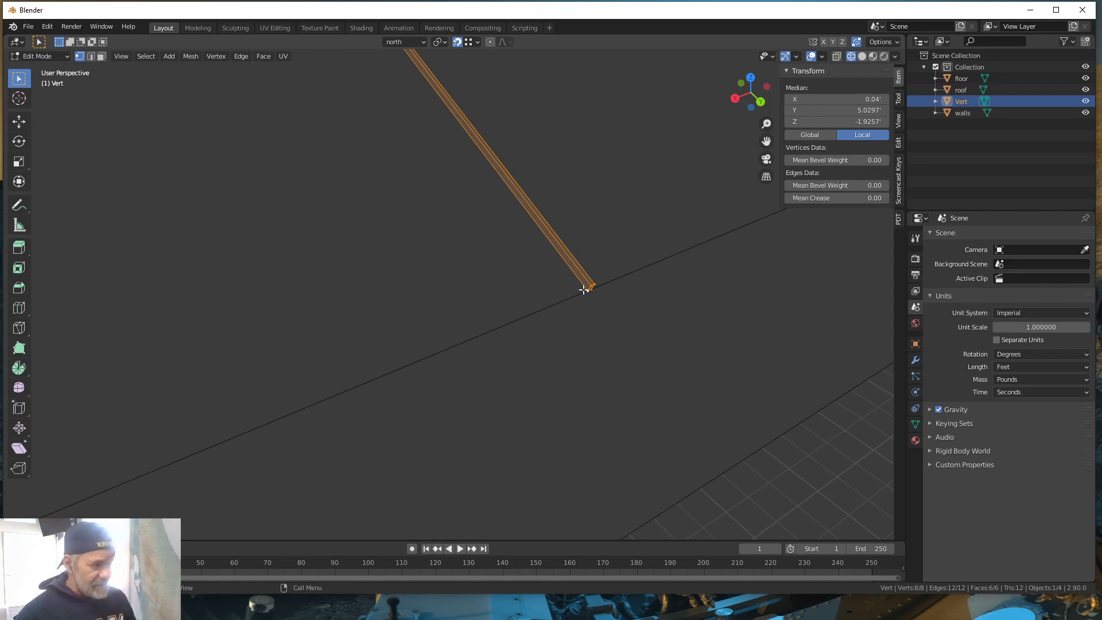
# Step: Move the whole rib 29.92' along the eave, snapping its active bottom vertex to the roof's corner
pyautogui.scroll(-2, 578, 322)
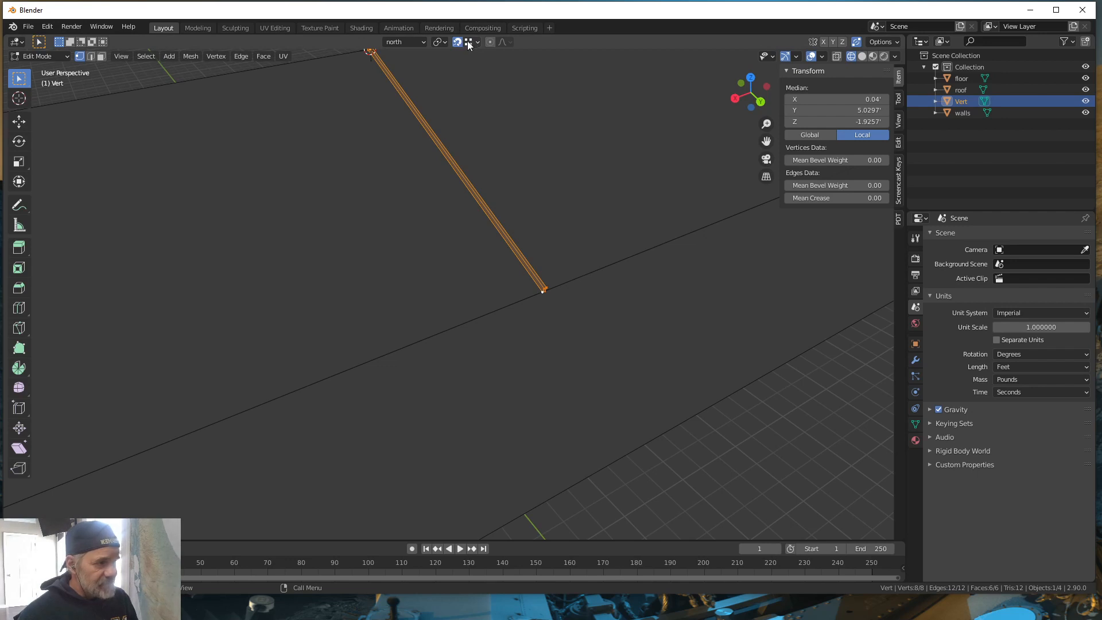
pyautogui.scroll(-2, 471, 294)
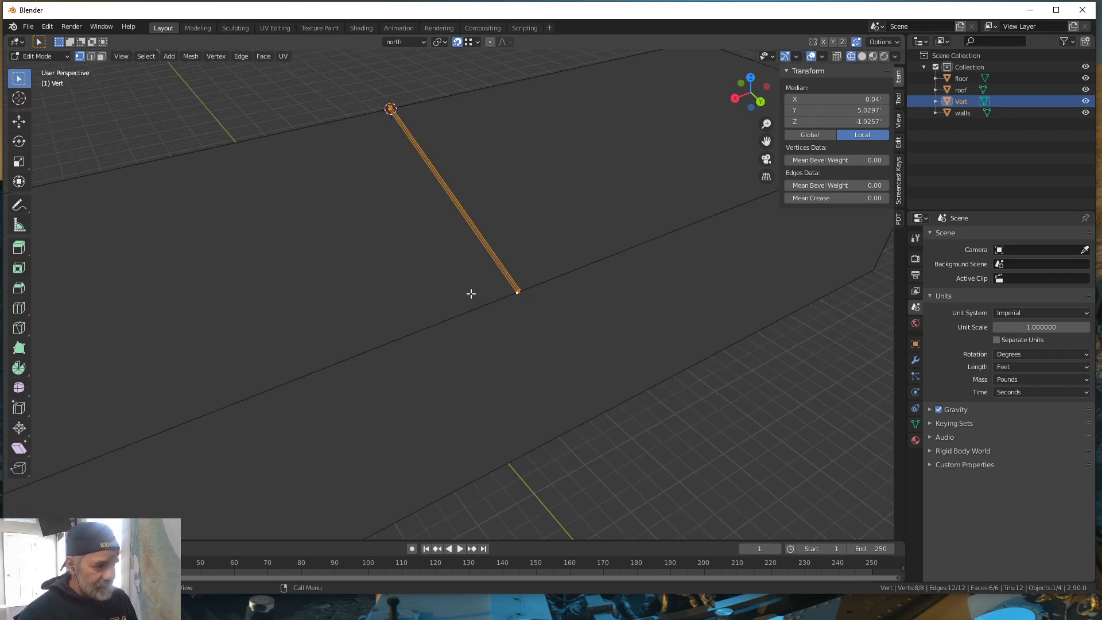
pyautogui.keyDown('shift'); pyautogui.moveTo(443, 418); pyautogui.dragTo(520, 364, button='middle'); pyautogui.keyUp('shift')
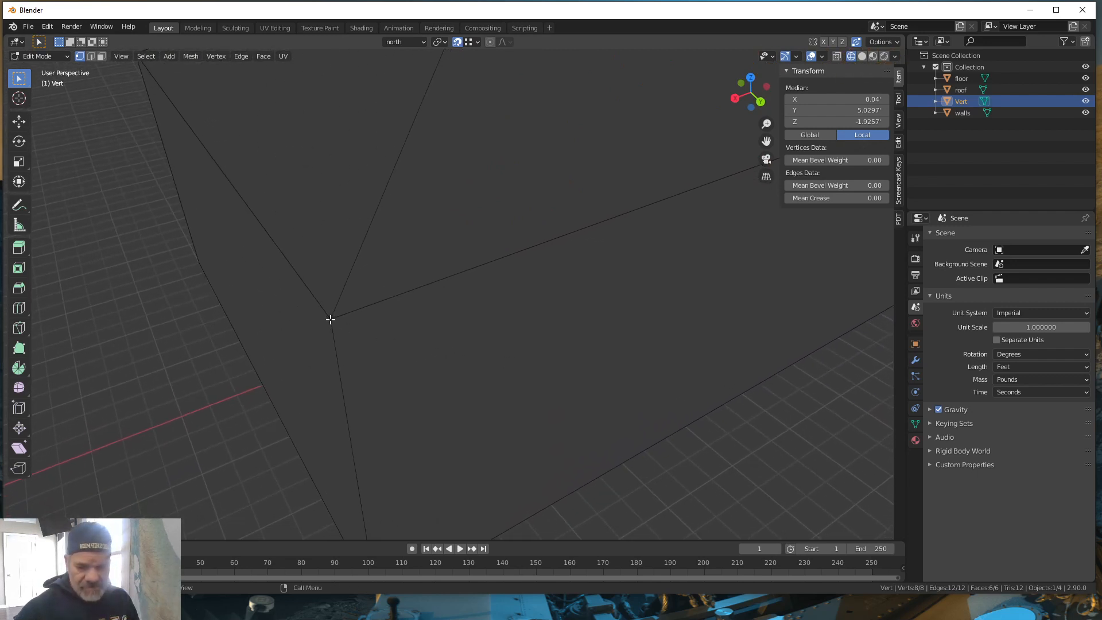
pyautogui.press('g')
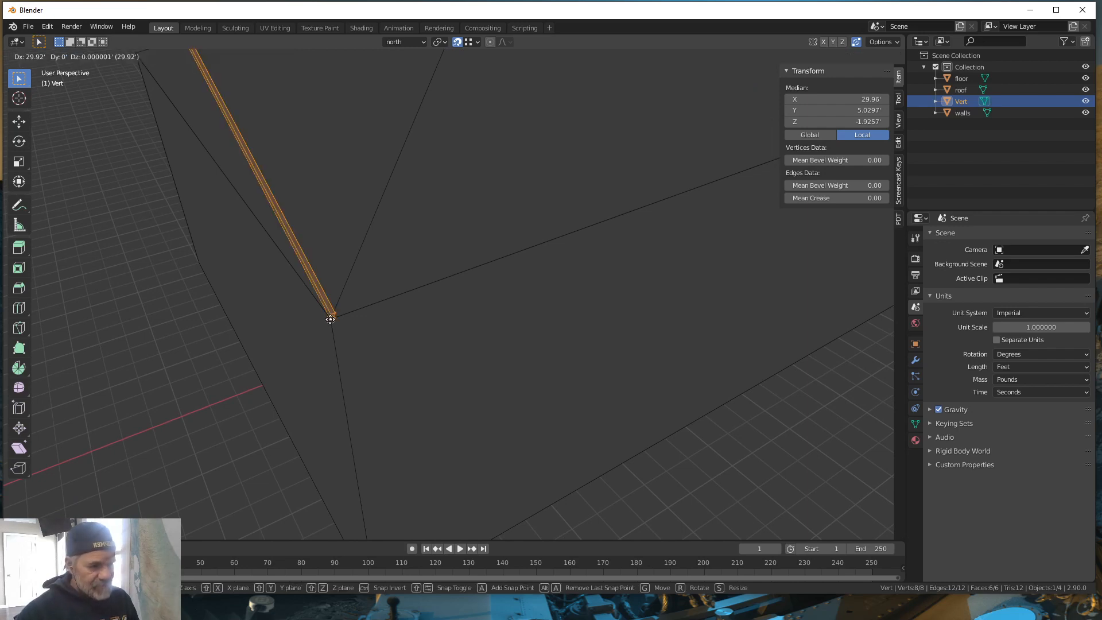
pyautogui.click(331, 319)
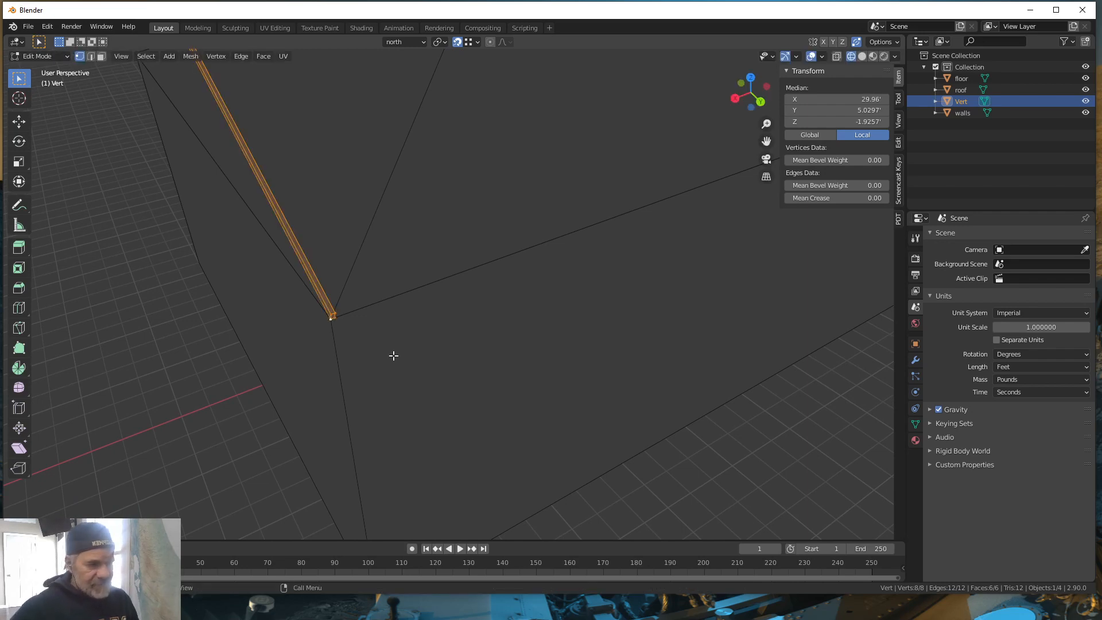
# Step: Leave Edit Mode on the Vert object and rename it rib
pyautogui.scroll(-7, 394, 355)
pyautogui.moveTo(424, 376); pyautogui.dragTo(502, 386, button='middle')
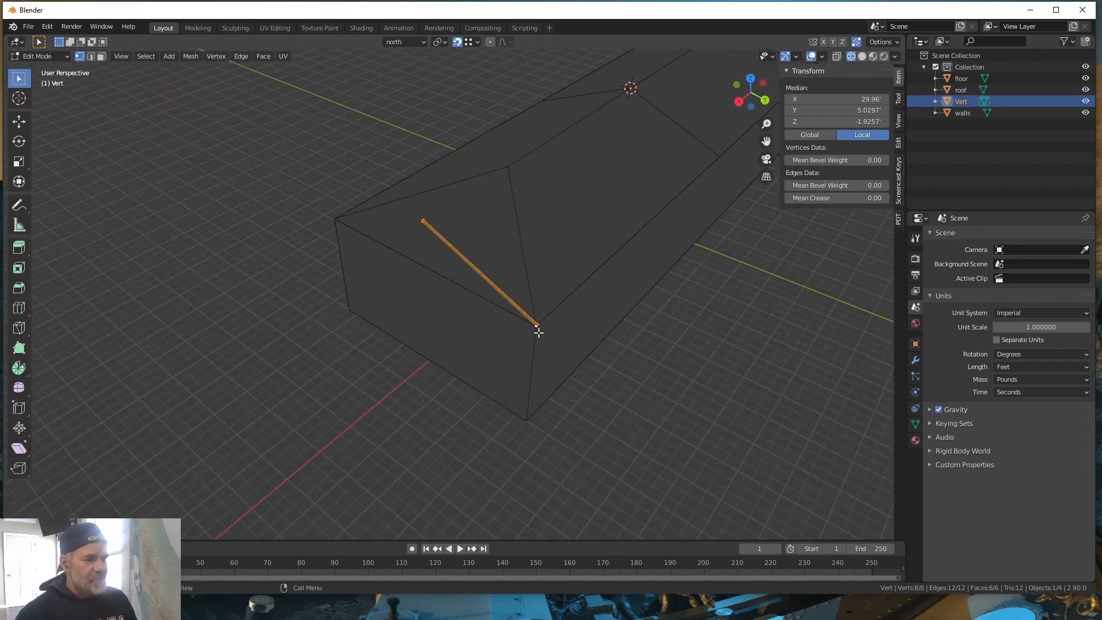
pyautogui.moveTo(581, 433); pyautogui.dragTo(509, 465, button='middle')
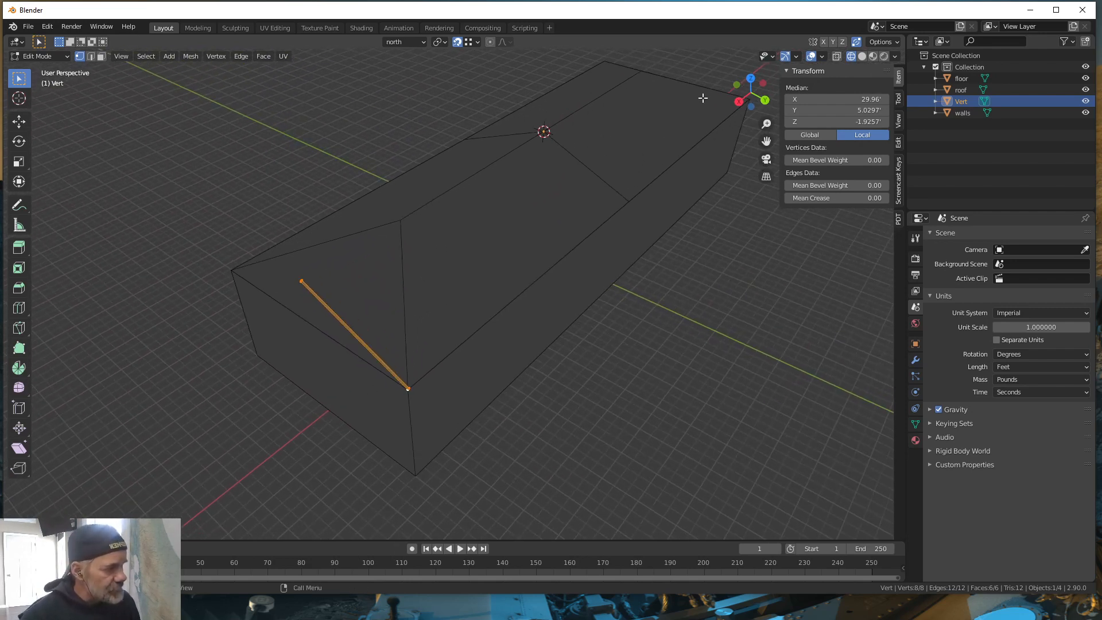
pyautogui.moveTo(586, 383); pyautogui.dragTo(597, 379, button='middle')
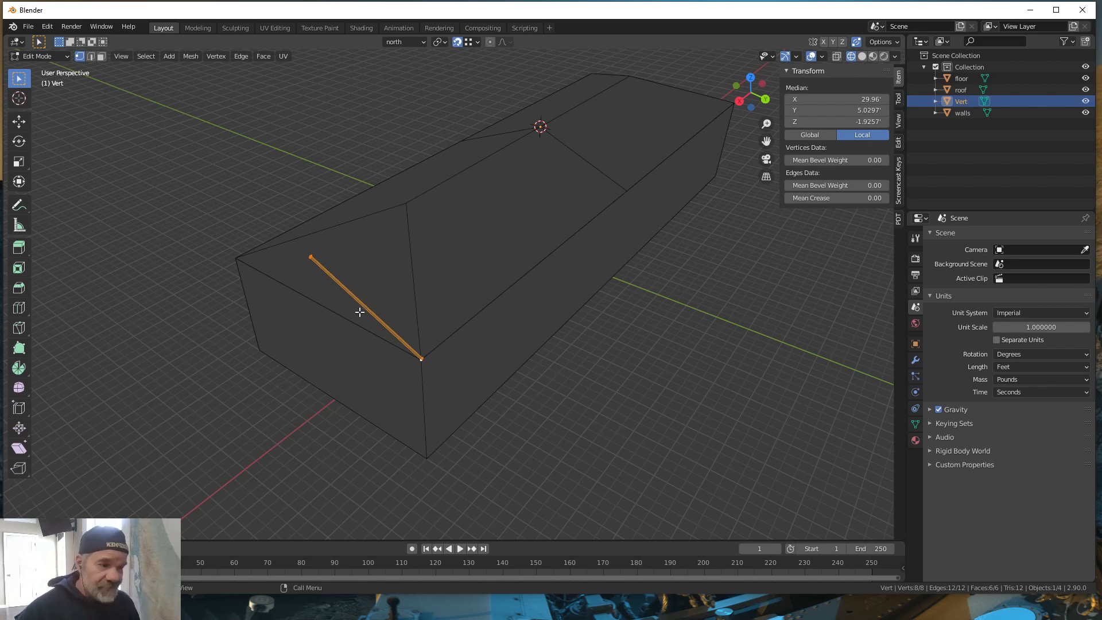
pyautogui.press('Tab')
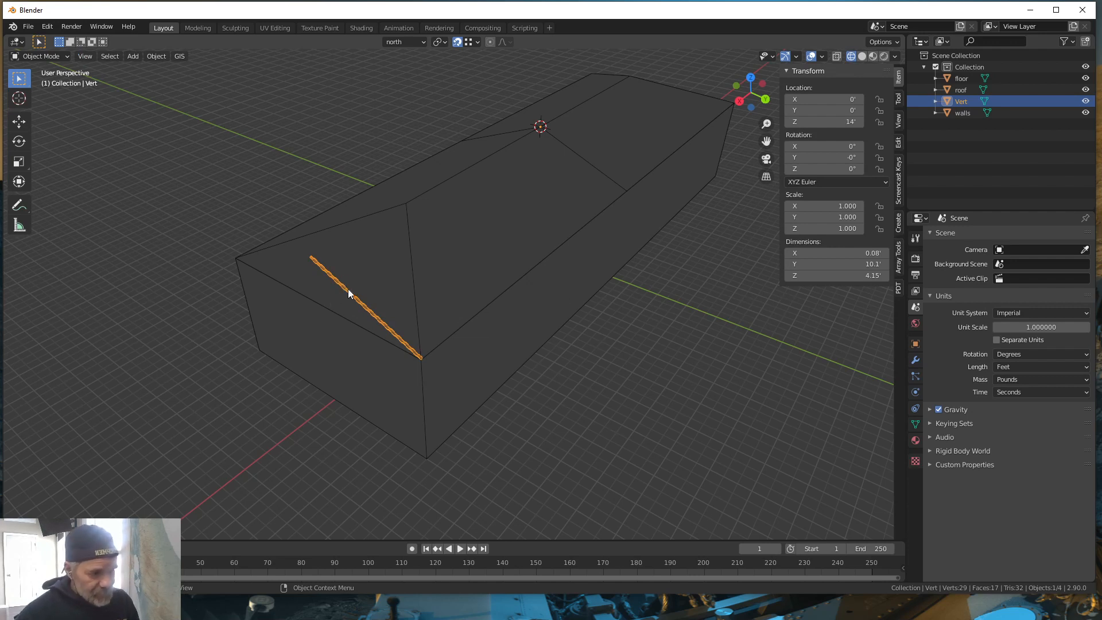
pyautogui.doubleClick(965, 101)
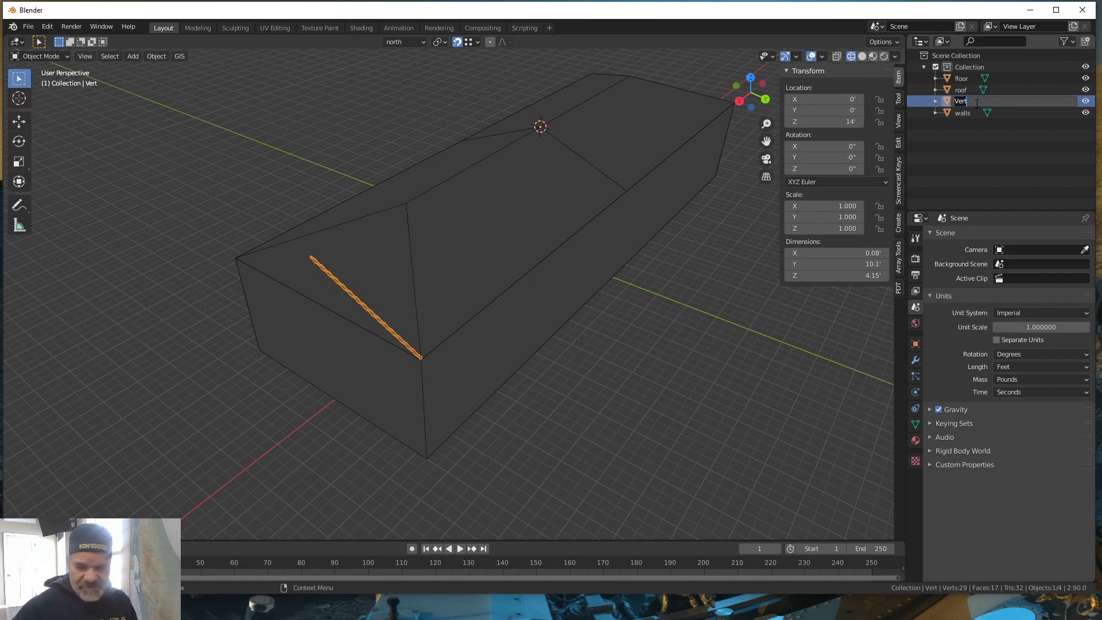
pyautogui.write('r')
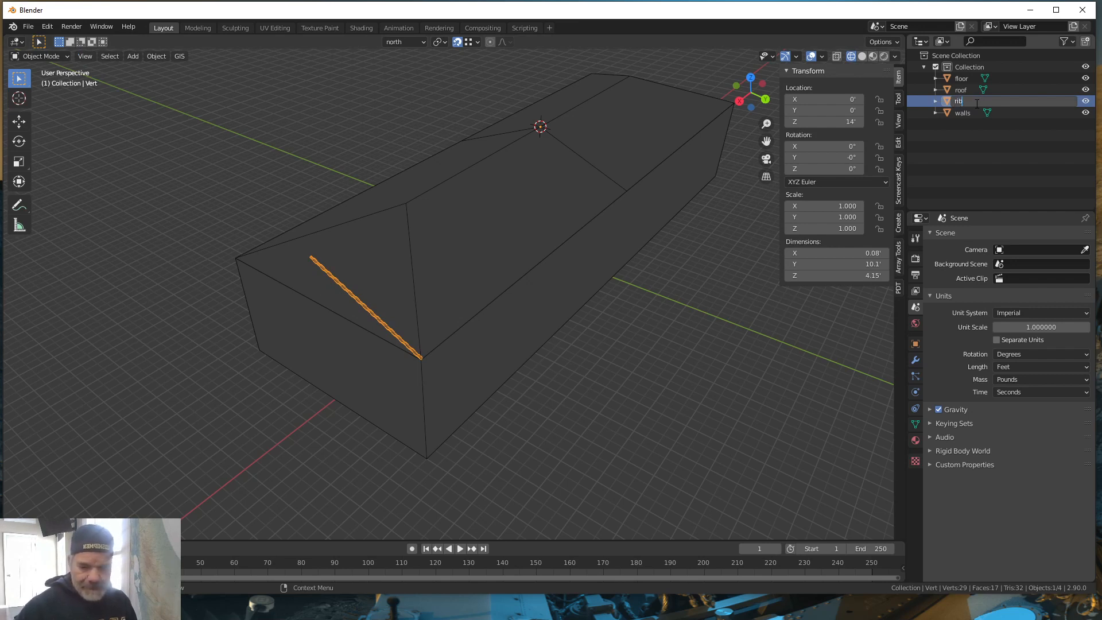
pyautogui.write('ib')
pyautogui.press('Return')
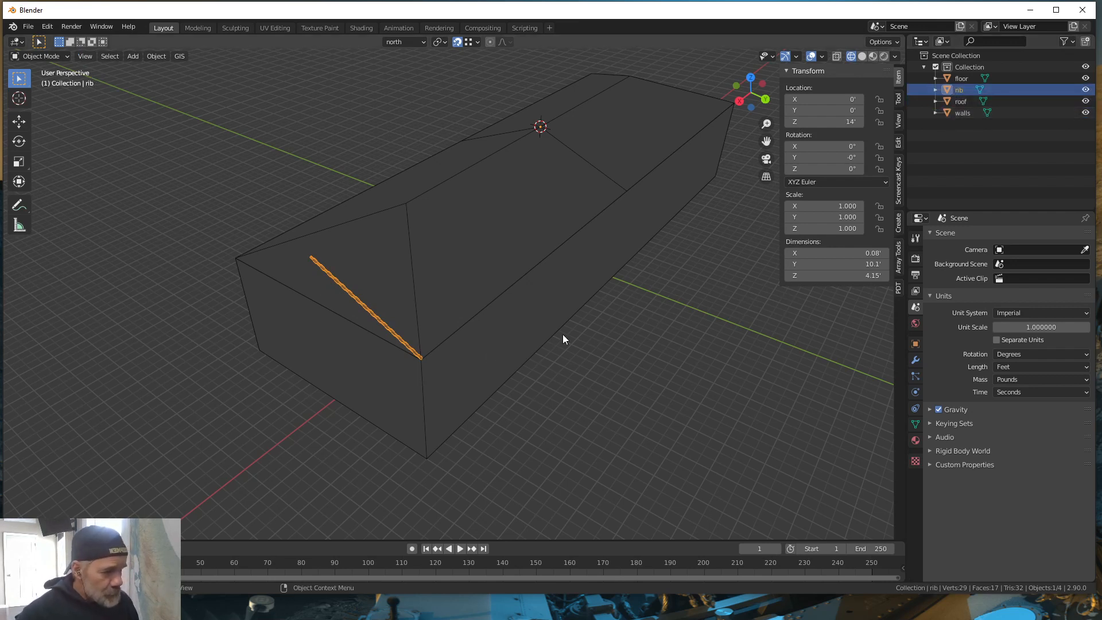
# Step: Add a Mirror modifier to the rib, mirroring it on the Y axis only instead of X
pyautogui.click(916, 360)
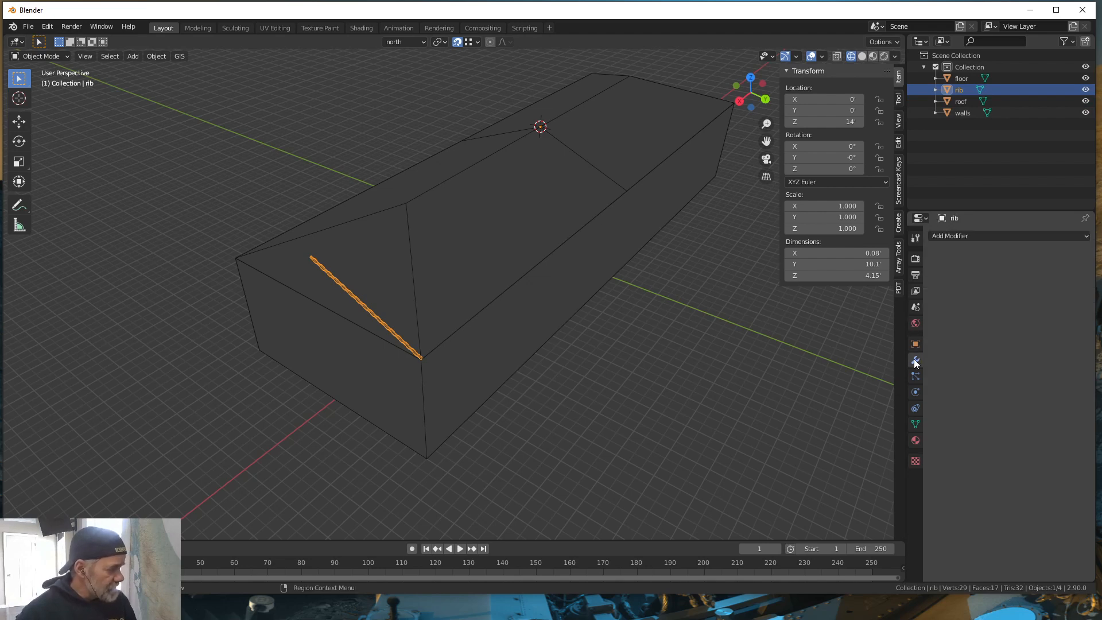
pyautogui.click(1087, 240)
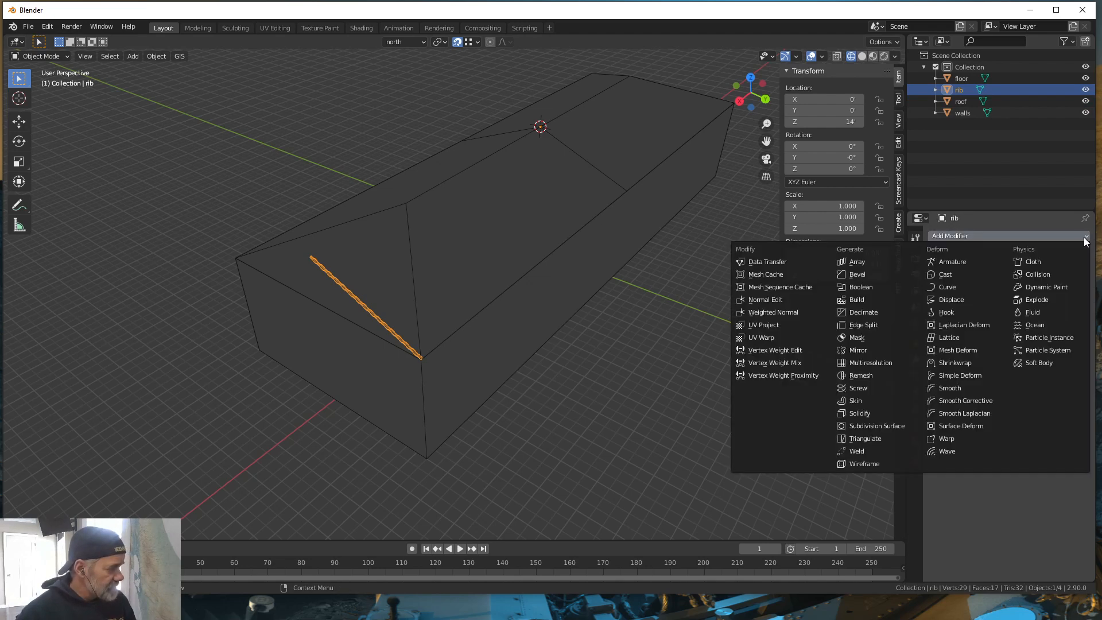
pyautogui.click(863, 352)
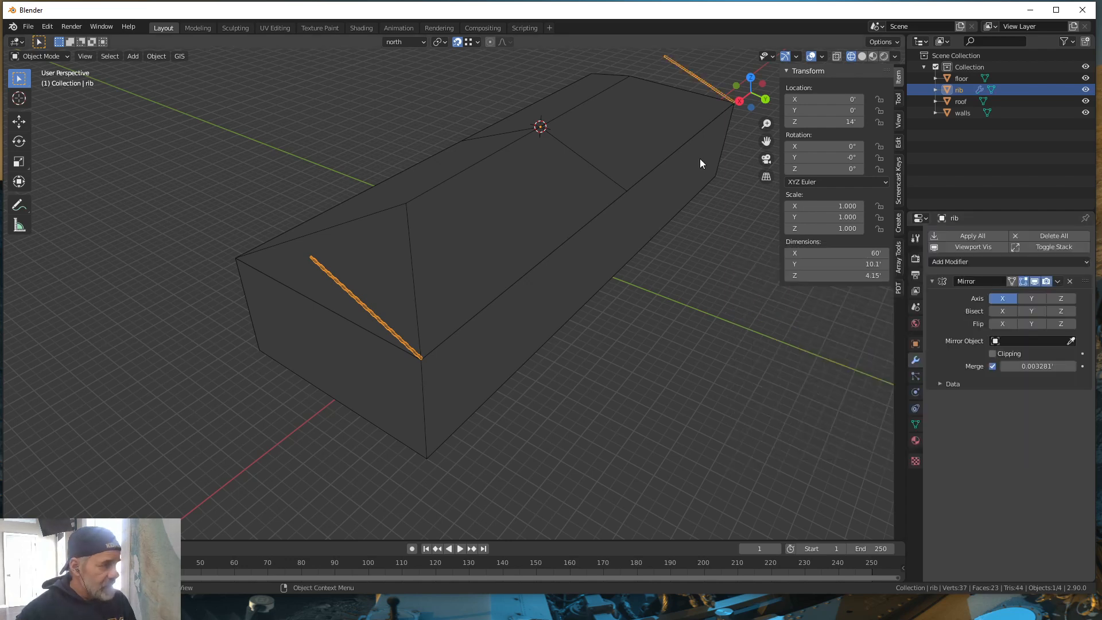
pyautogui.click(1003, 299)
pyautogui.click(1029, 297)
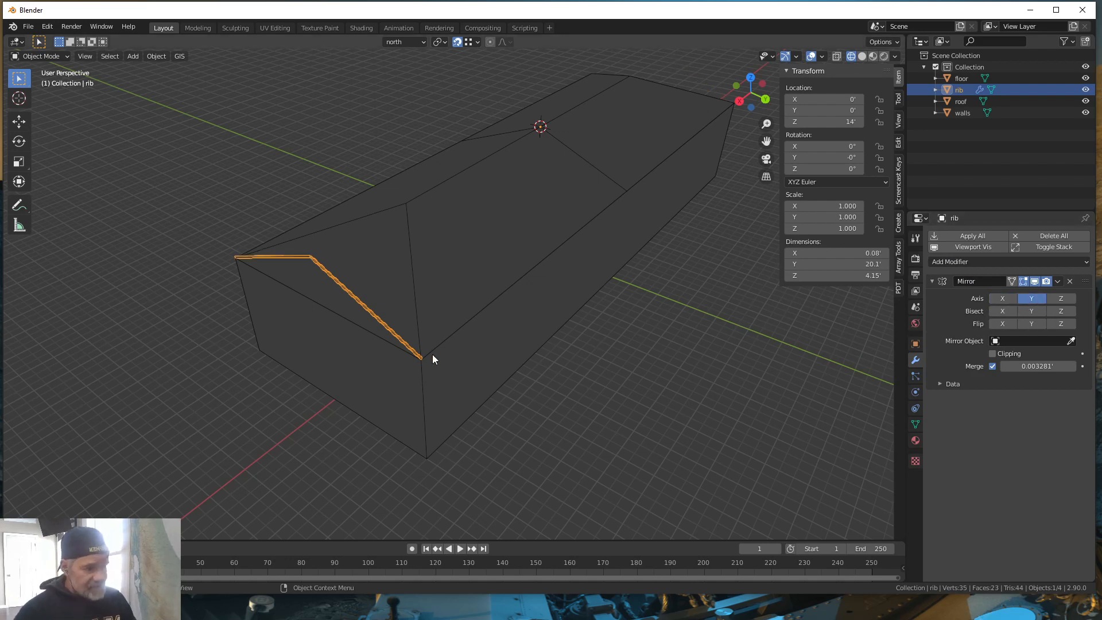
# Step: Add an Array modifier to the rib, with Relative Offset disabled and Constant Offset enabled
pyautogui.moveTo(522, 414)
pyautogui.mouseDown(button='middle')
pyautogui.moveTo(543, 381)
pyautogui.moveTo(482, 389)
pyautogui.moveTo(518, 381)
pyautogui.moveTo(522, 395)
pyautogui.moveTo(502, 416)
pyautogui.mouseUp(button='middle')
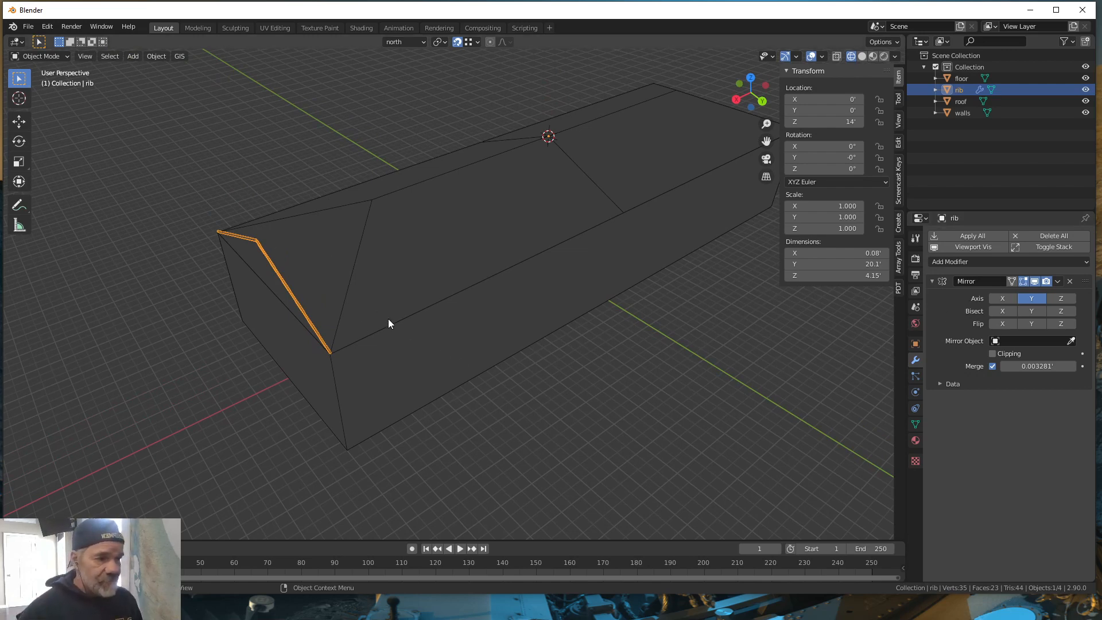
pyautogui.moveTo(461, 398); pyautogui.dragTo(470, 400, button='middle')
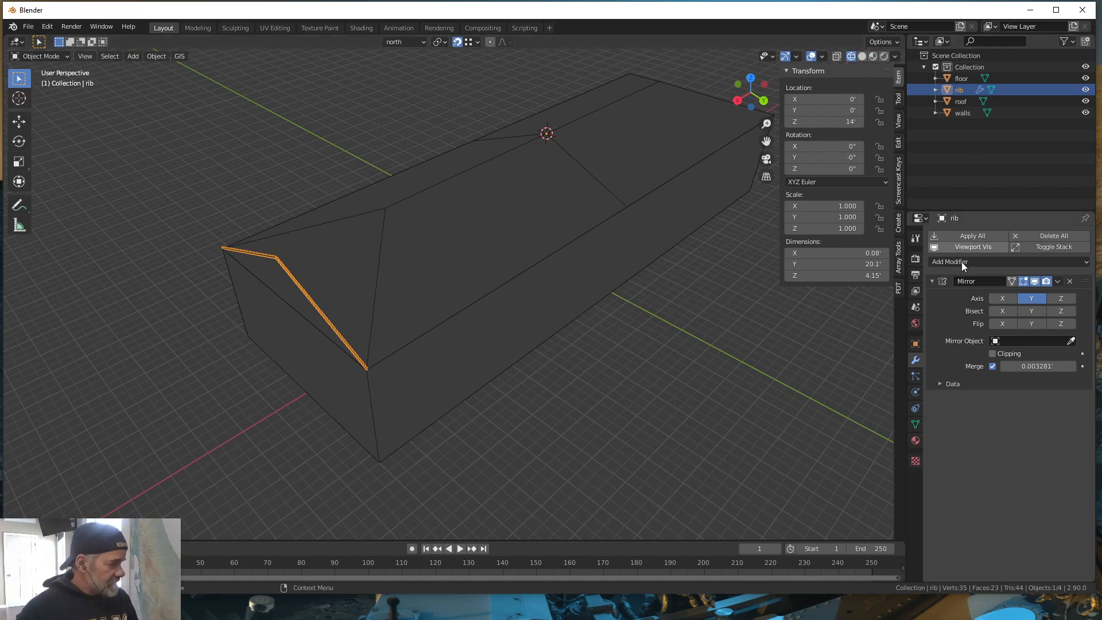
pyautogui.click(1087, 263)
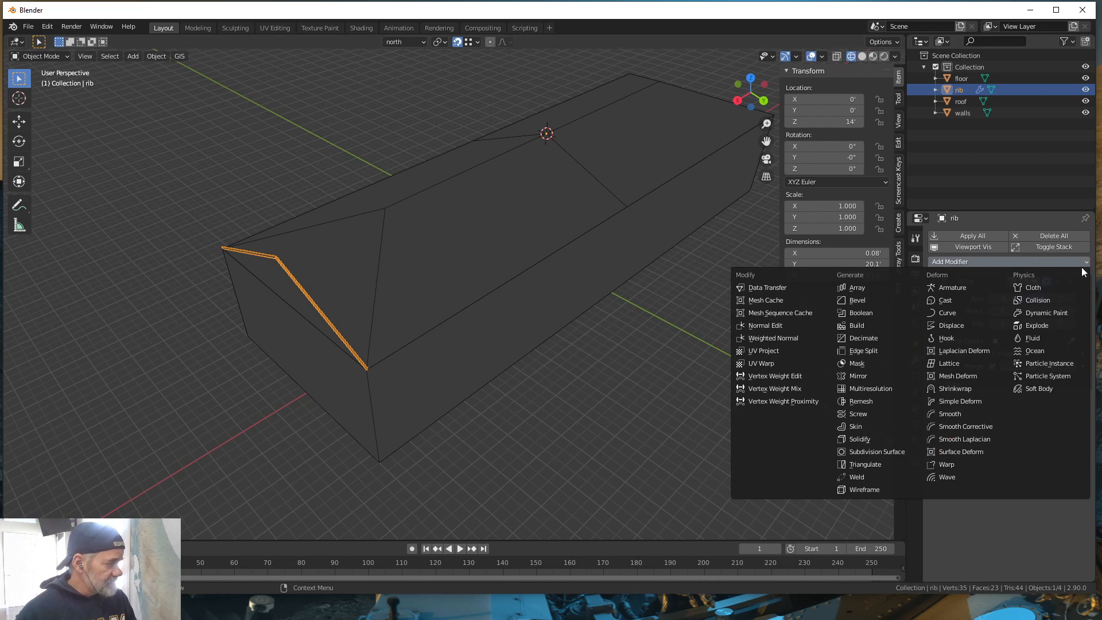
pyautogui.click(858, 289)
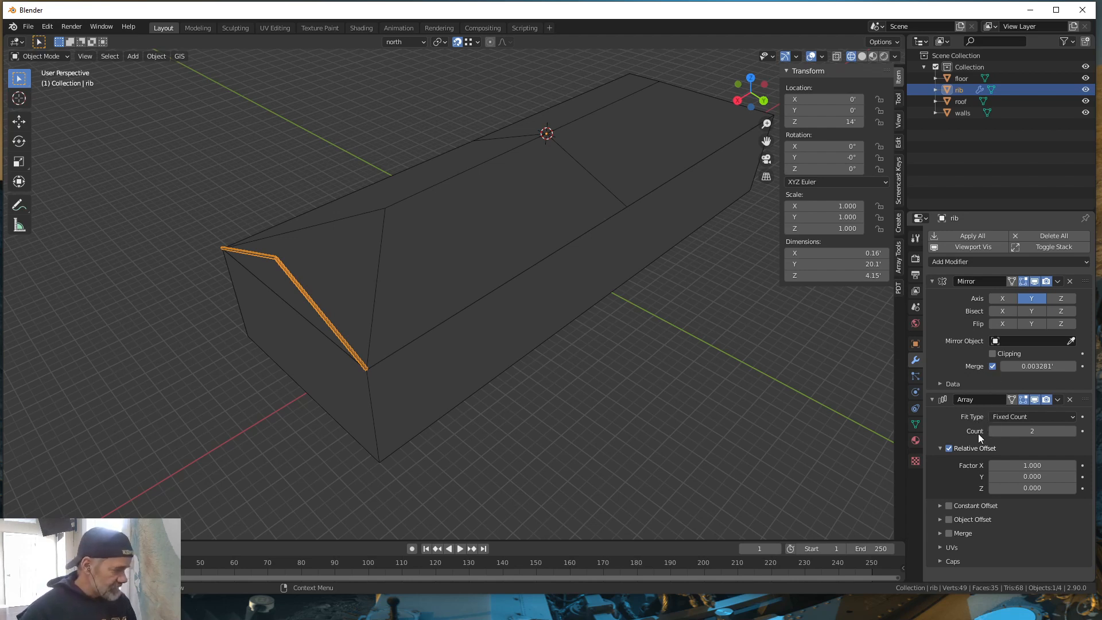
pyautogui.click(950, 448)
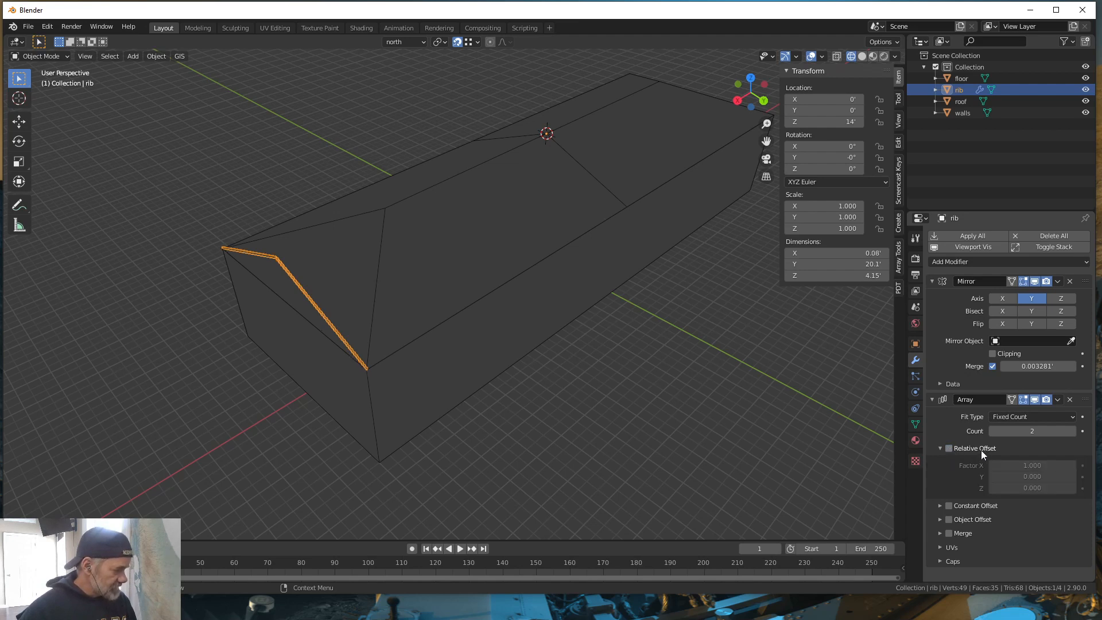
pyautogui.click(939, 505)
pyautogui.click(948, 505)
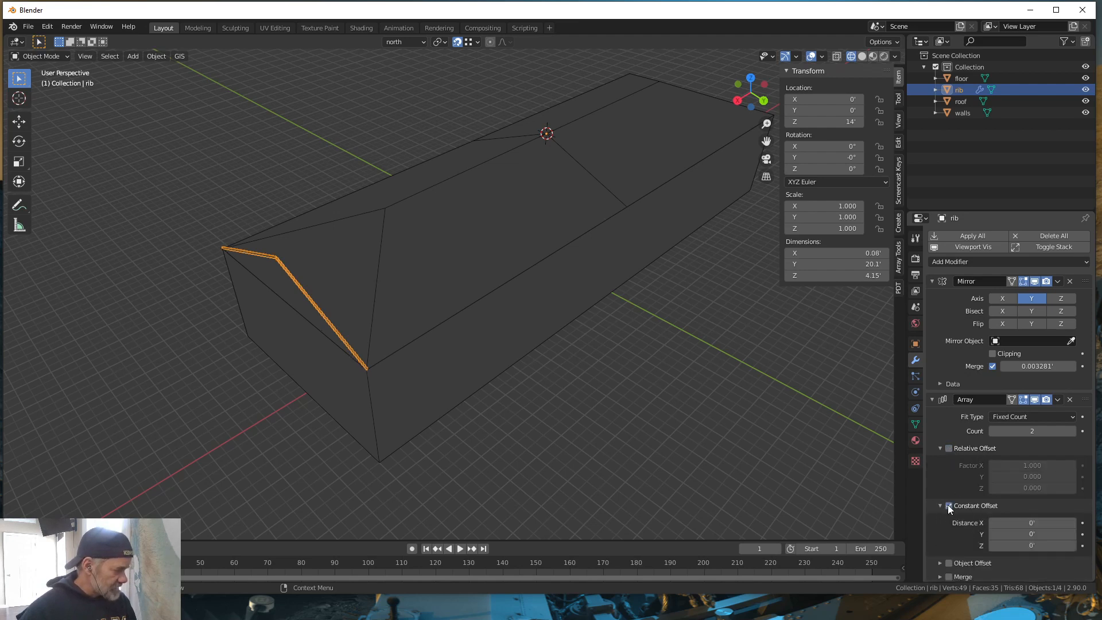
pyautogui.scroll(-1, 988, 497)
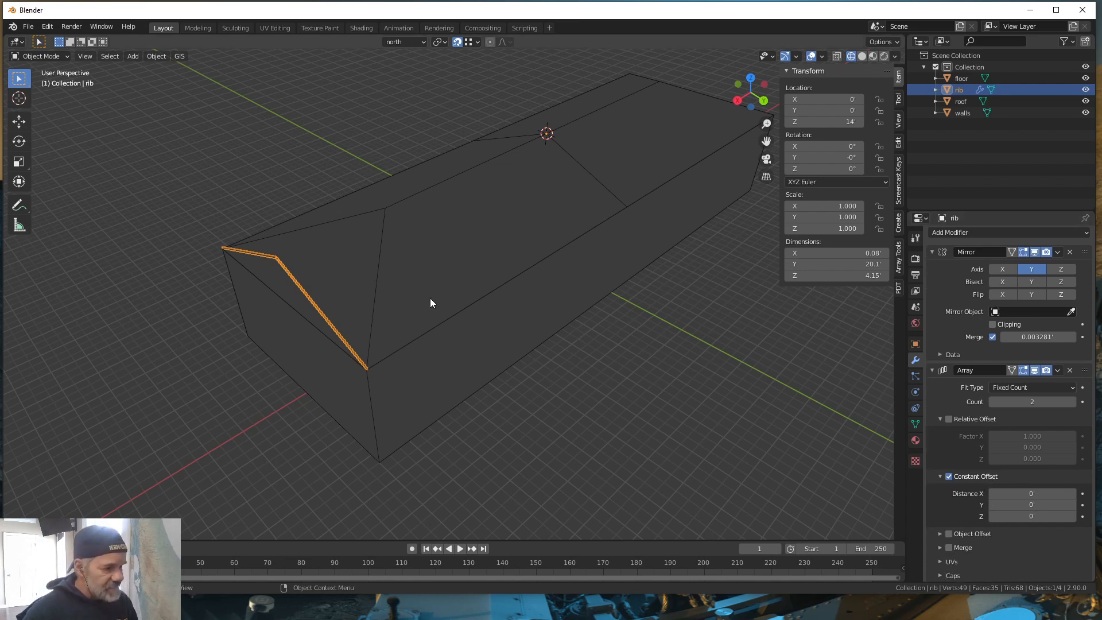
# Step: Set the rib array's constant offset distance along X to 1.5 ft
pyautogui.click(1028, 494)
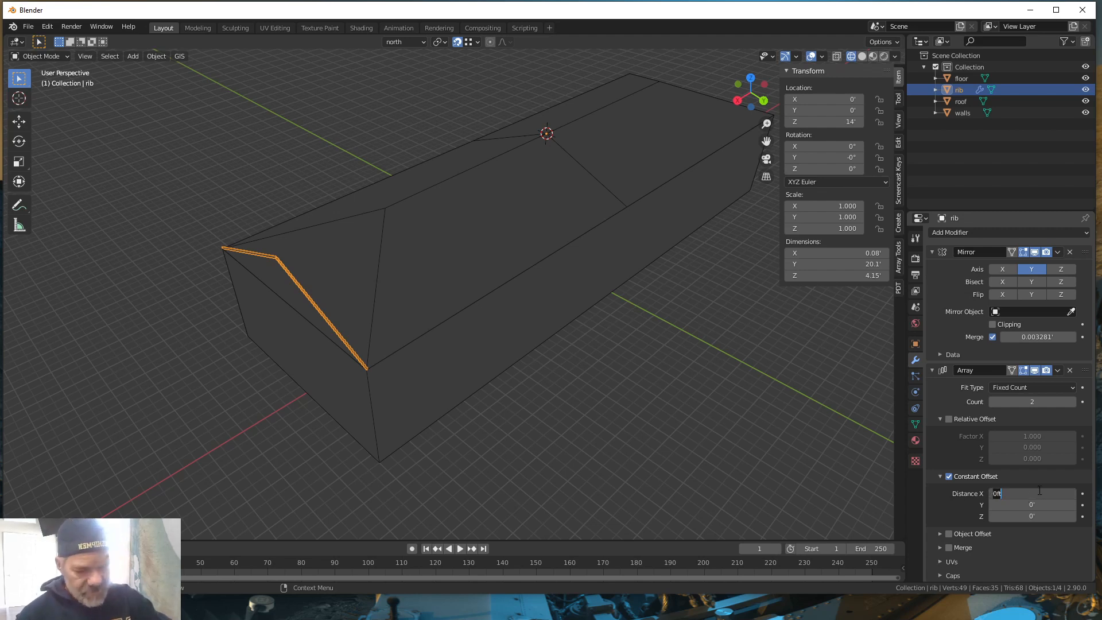
pyautogui.write('1.5')
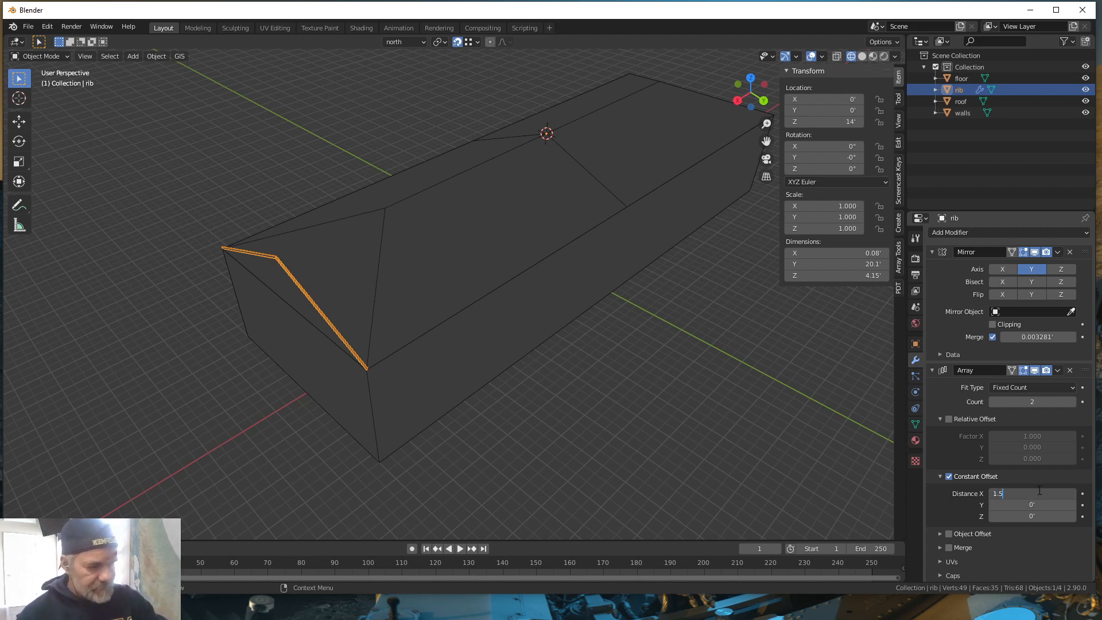
pyautogui.press('Return')
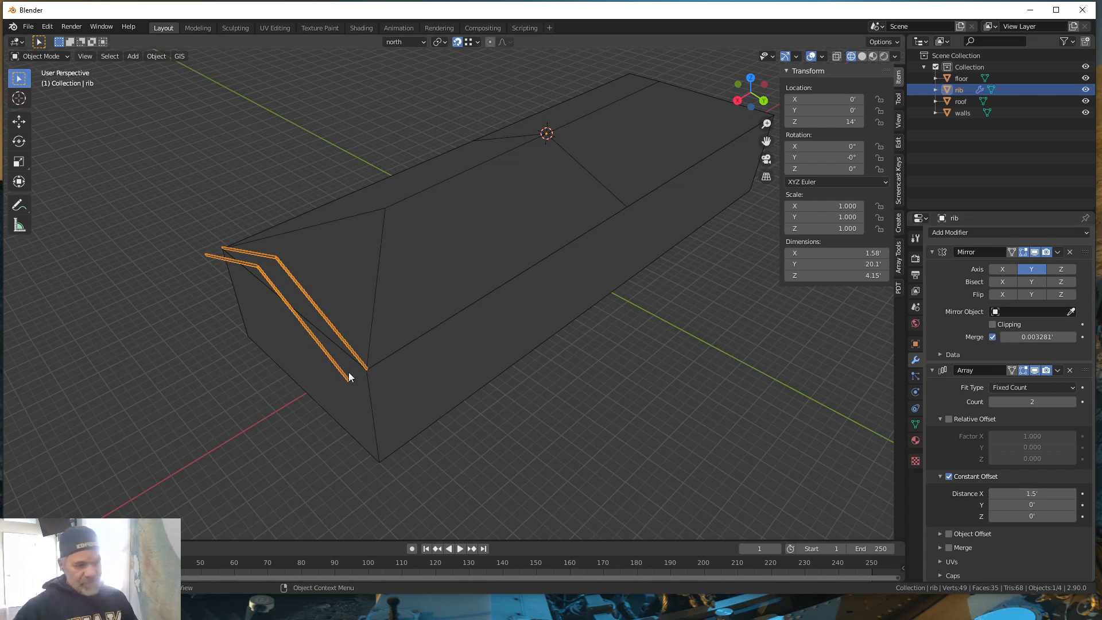
# Step: Reverse the rib array's direction by setting its constant X distance to -1.5 ft
pyautogui.click(1028, 494)
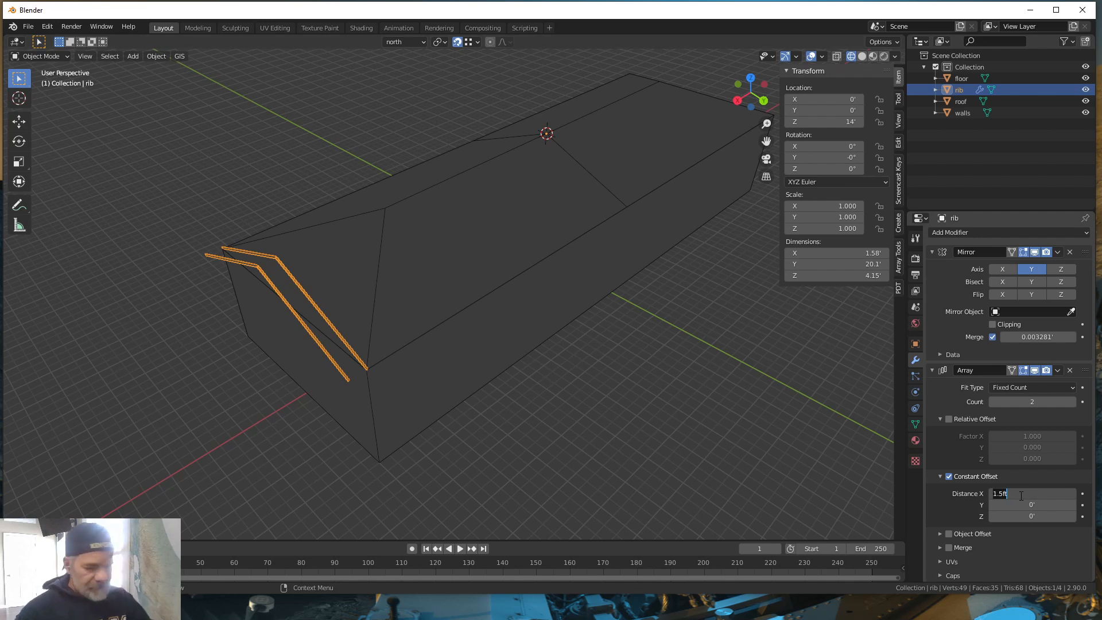
pyautogui.press('BackSpace')
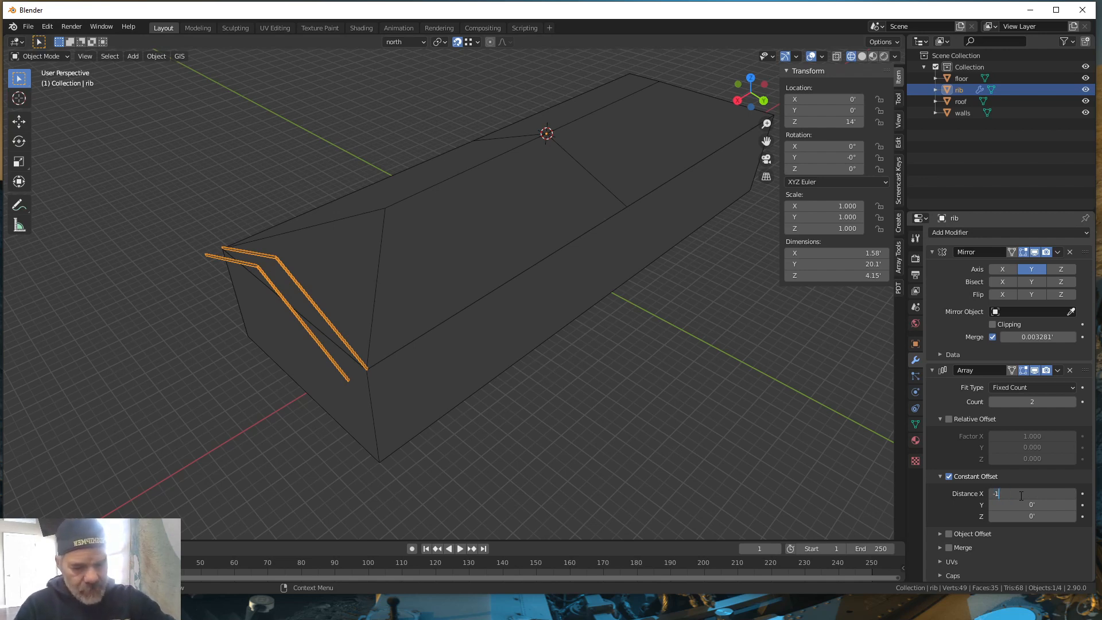
pyautogui.press('Return')
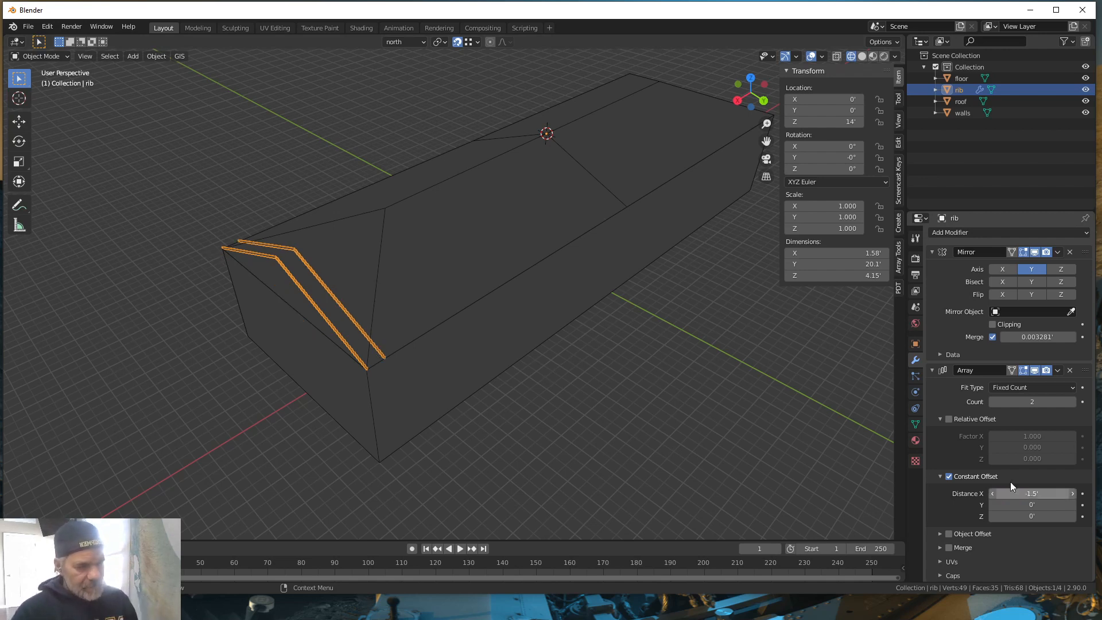
# Step: Increase the rib array's count step by step to 5
pyautogui.moveTo(709, 426); pyautogui.dragTo(531, 465, button='middle')
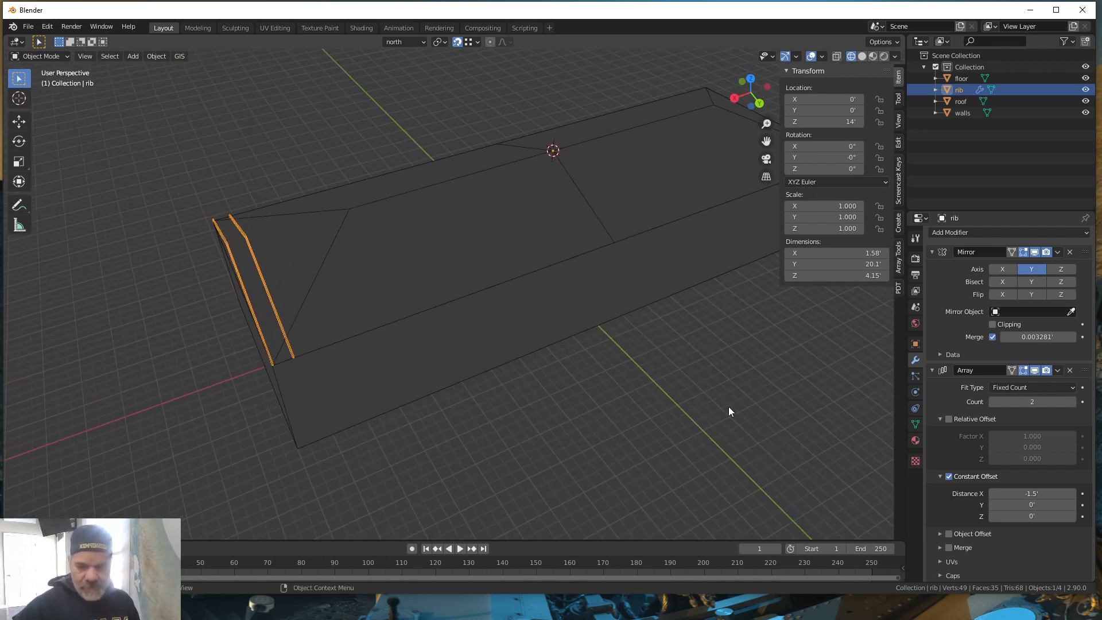
pyautogui.keyDown('shift'); pyautogui.moveTo(695, 357); pyautogui.dragTo(612, 377, button='middle'); pyautogui.keyUp('shift')
pyautogui.scroll(-4, 610, 376)
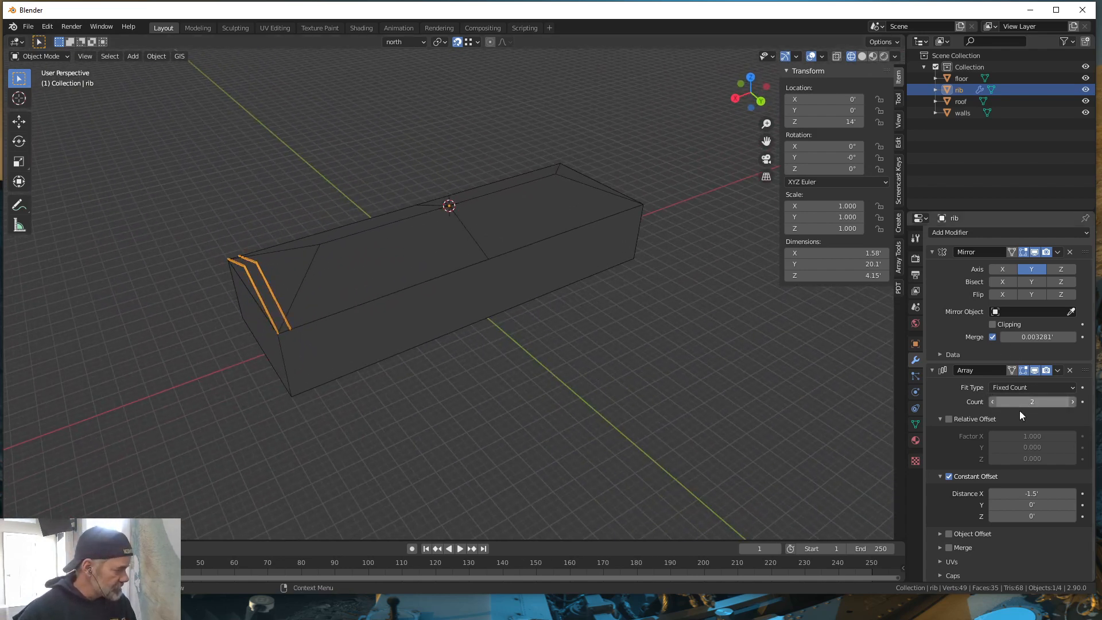
pyautogui.click(1073, 402)
pyautogui.click(1073, 402)
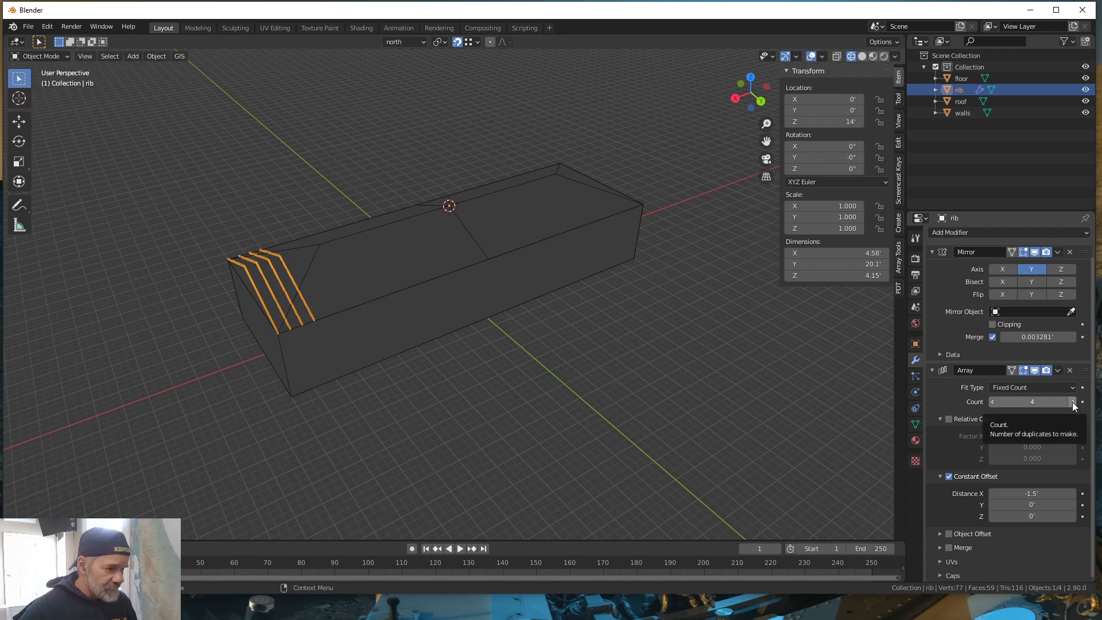
pyautogui.click(1073, 402)
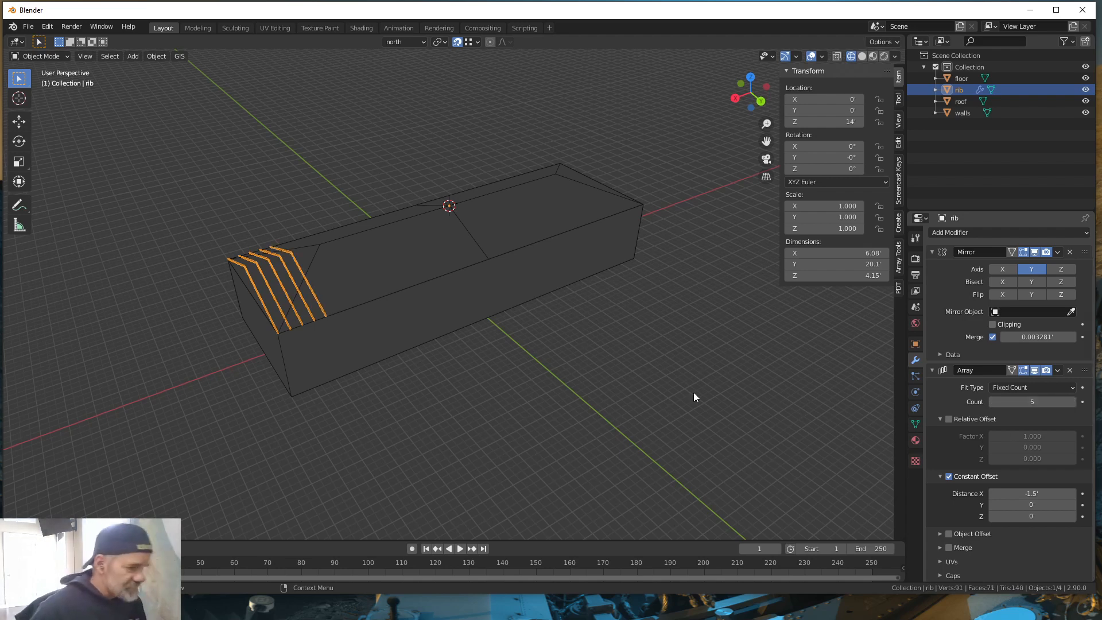
# Step: Set the rib array's count to 80
pyautogui.click(1035, 402)
pyautogui.write('8')
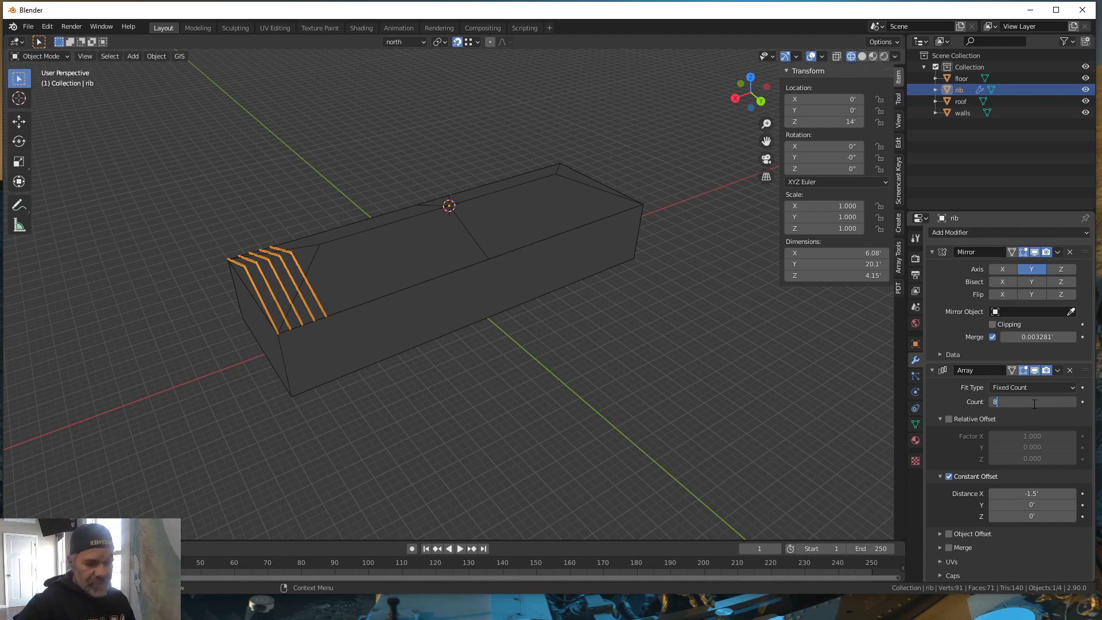
pyautogui.write('0')
pyautogui.press('Return')
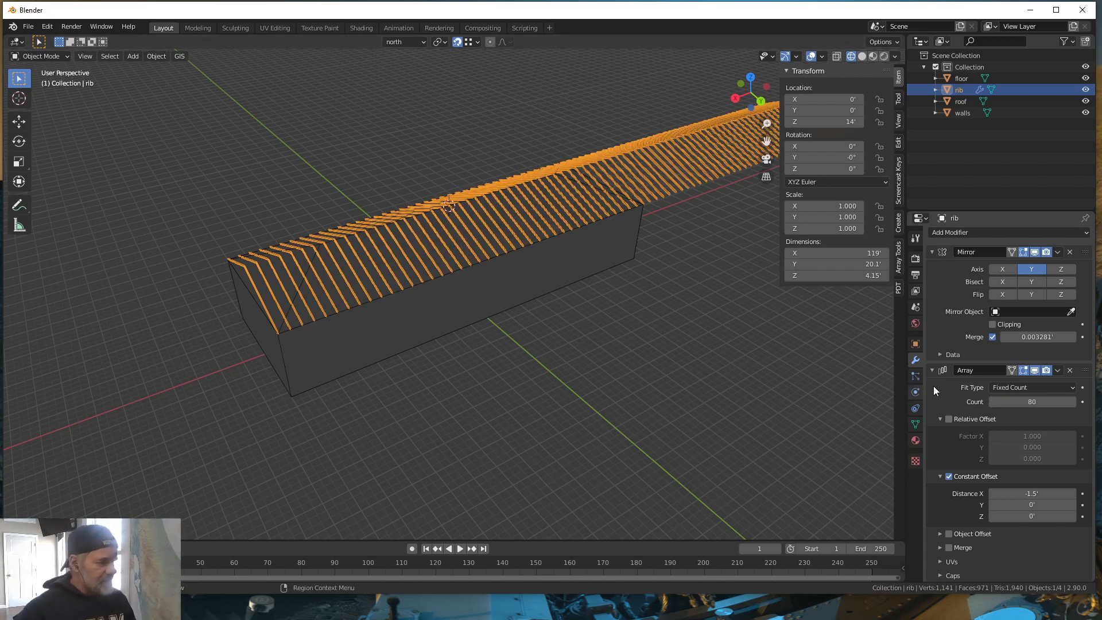
# Step: Set the rib array's count to 40 and raise it by one to 41 to reach the roof's far end
pyautogui.click(1028, 404)
pyautogui.write('4')
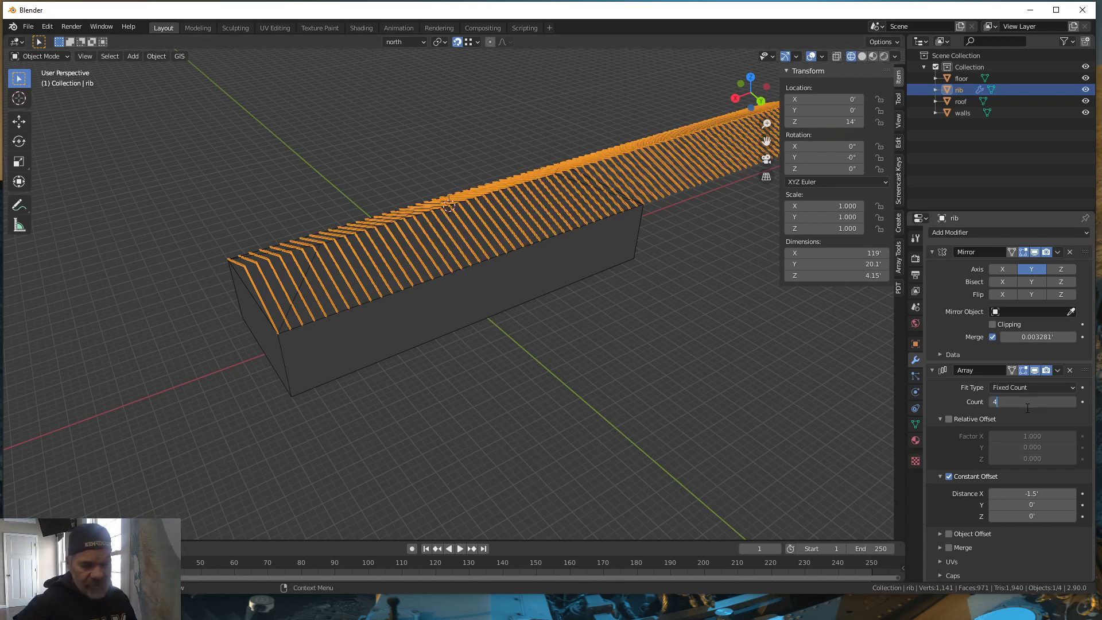
pyautogui.write('0')
pyautogui.press('Return')
pyautogui.moveTo(666, 408); pyautogui.dragTo(597, 400, button='middle')
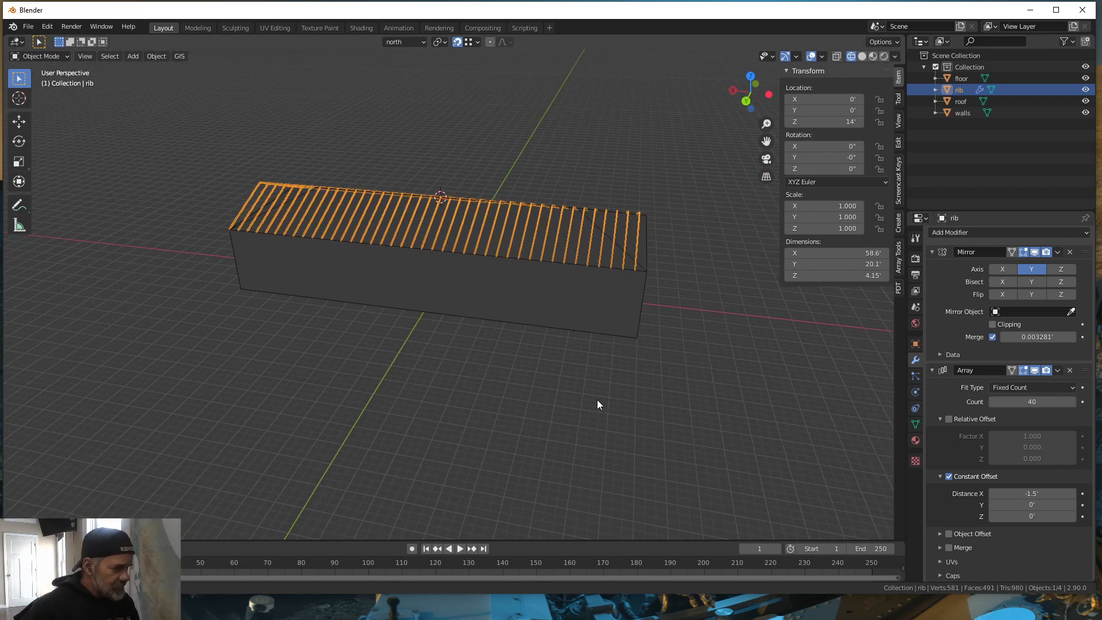
pyautogui.click(1073, 402)
pyautogui.moveTo(597, 453); pyautogui.dragTo(639, 438, button='middle')
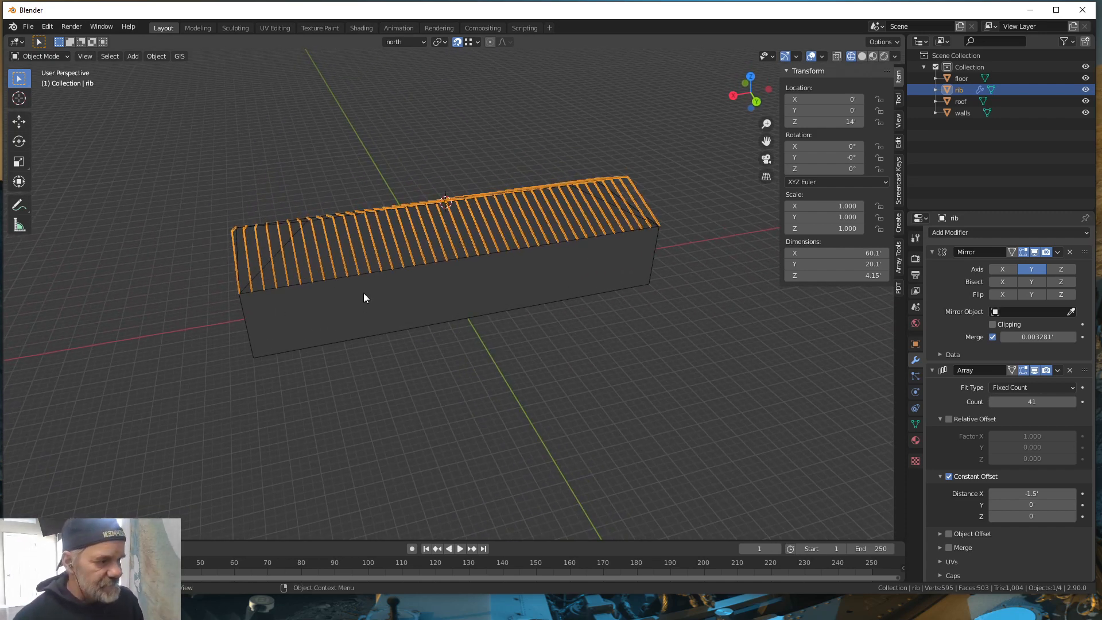
pyautogui.moveTo(443, 339); pyautogui.dragTo(500, 373, button='middle')
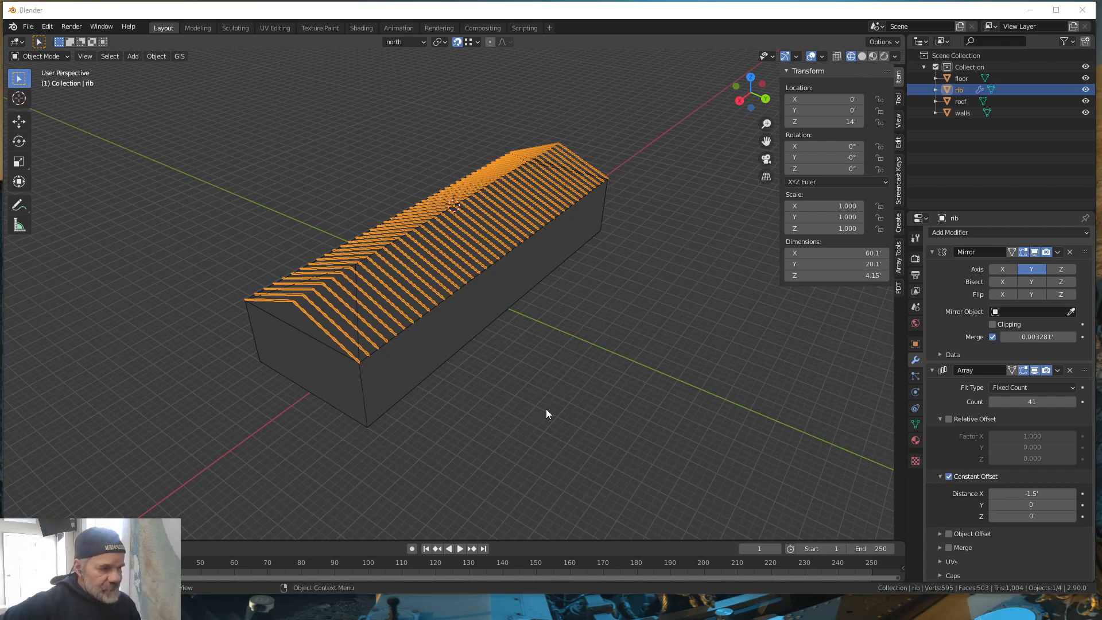
pyautogui.moveTo(547, 409); pyautogui.dragTo(549, 412, button='middle')
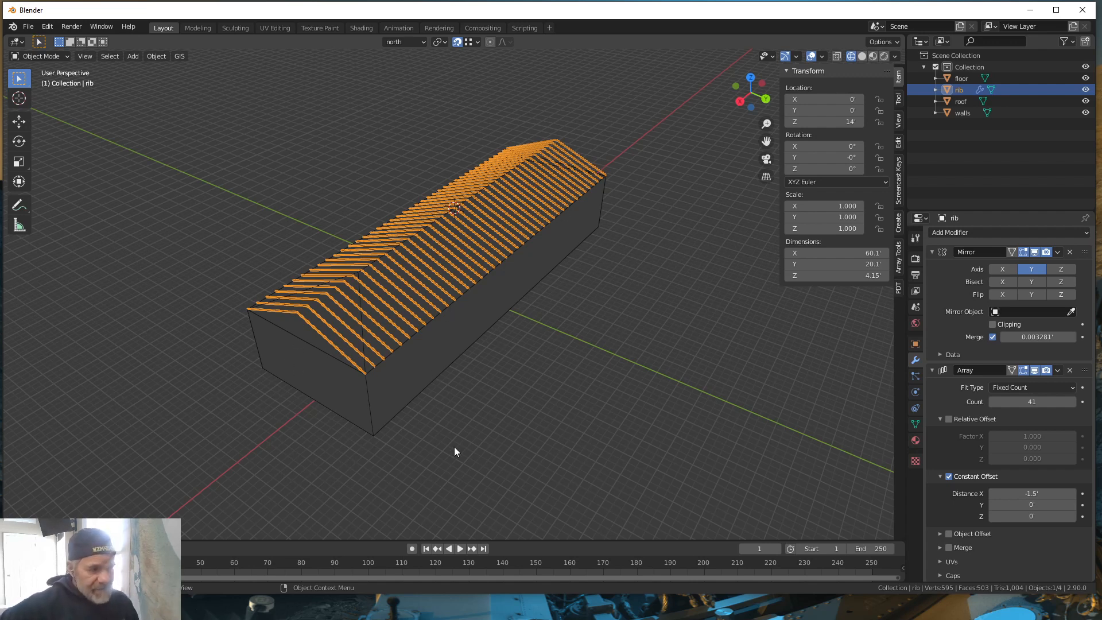
# Step: Apply the Mirror and Array modifiers on the rib object together
pyautogui.moveTo(591, 396); pyautogui.dragTo(591, 394, button='middle')
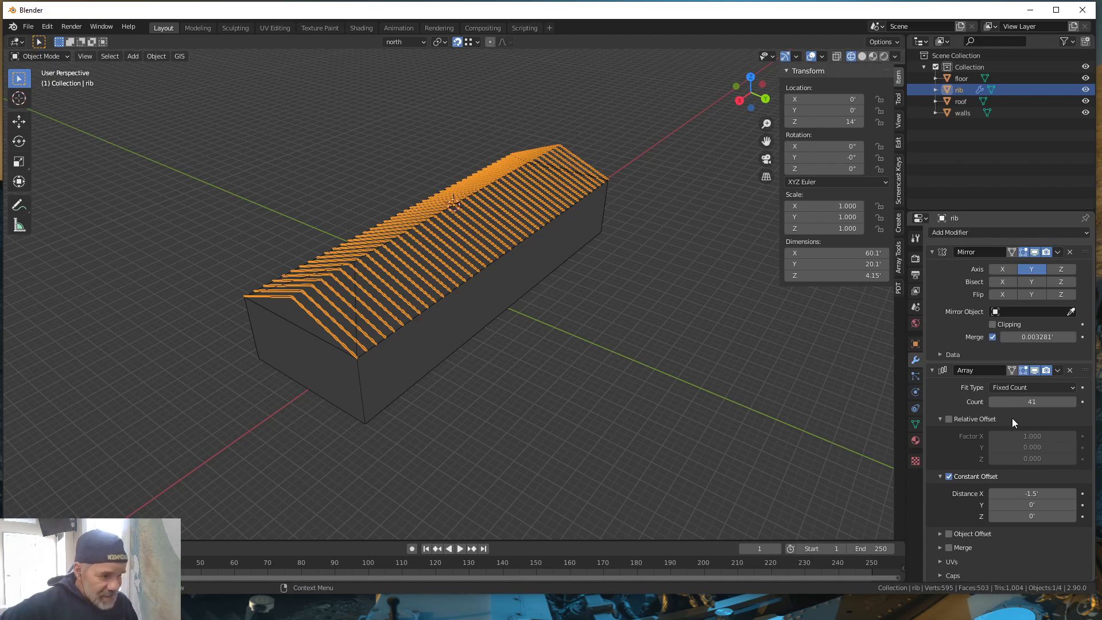
pyautogui.moveTo(457, 440)
pyautogui.mouseDown(button='middle')
pyautogui.moveTo(664, 424)
pyautogui.moveTo(596, 457)
pyautogui.moveTo(514, 460)
pyautogui.moveTo(315, 418)
pyautogui.moveTo(505, 431)
pyautogui.moveTo(470, 442)
pyautogui.mouseUp(button='middle')
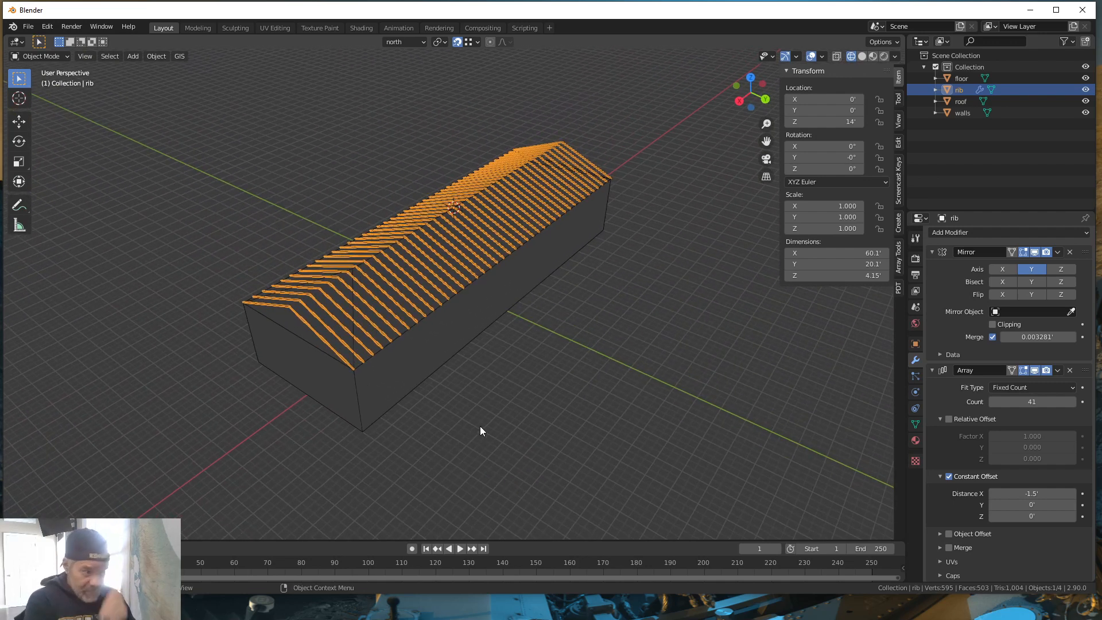
pyautogui.moveTo(515, 377)
pyautogui.mouseDown(button='middle')
pyautogui.moveTo(504, 393)
pyautogui.moveTo(518, 385)
pyautogui.mouseUp(button='middle')
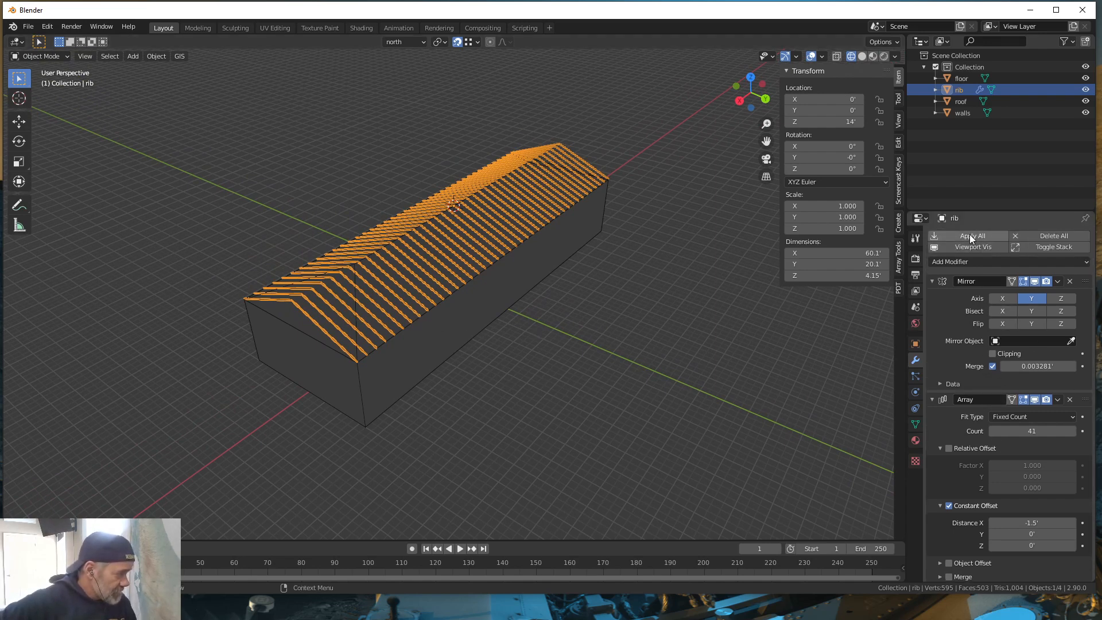
pyautogui.click(970, 234)
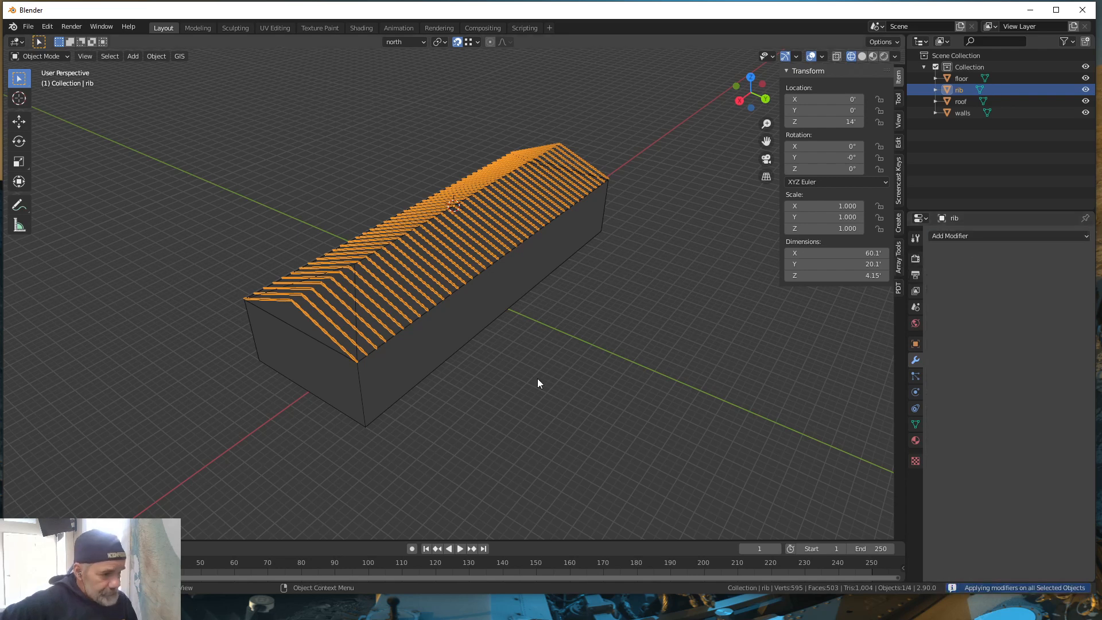
# Step: Select the rib object, open its mesh in Edit Mode and view it from directly above
pyautogui.click(386, 327)
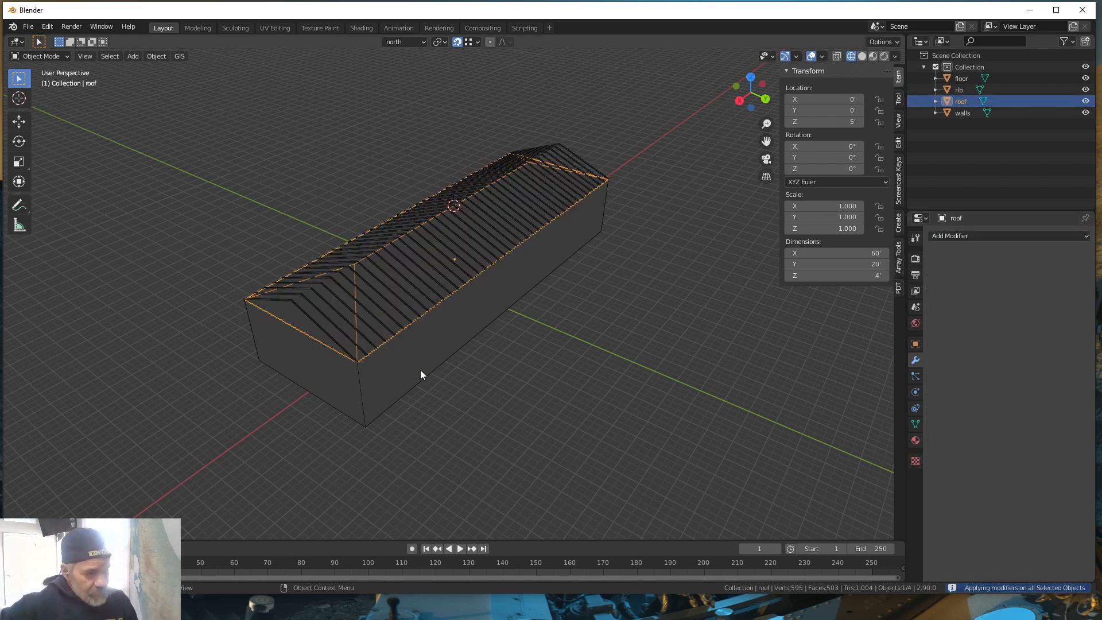
pyautogui.click(383, 323)
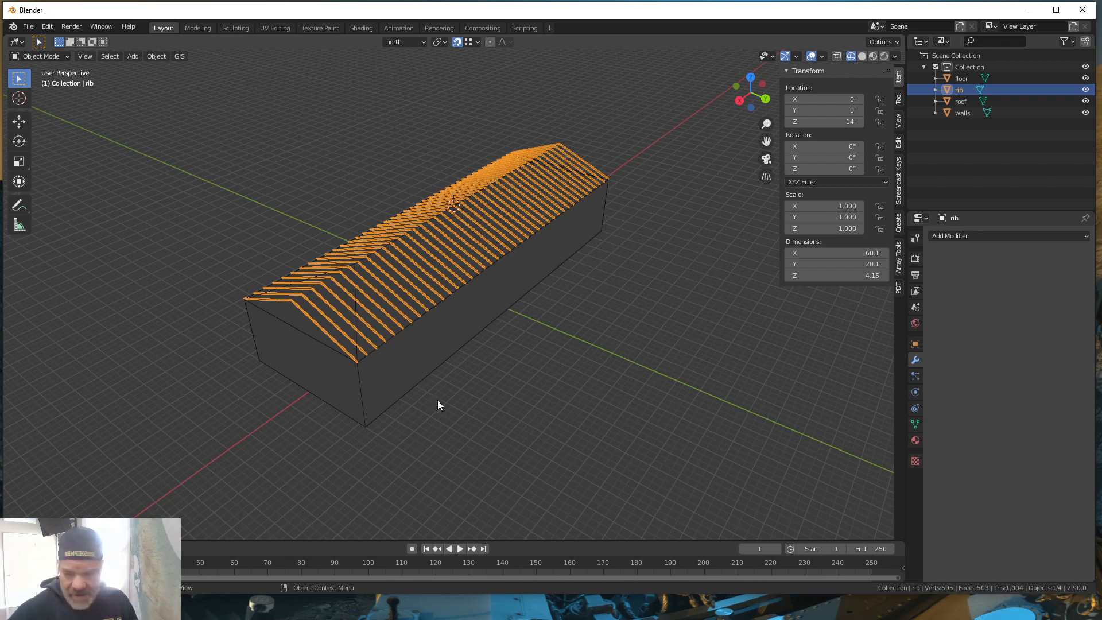
pyautogui.press('Tab')
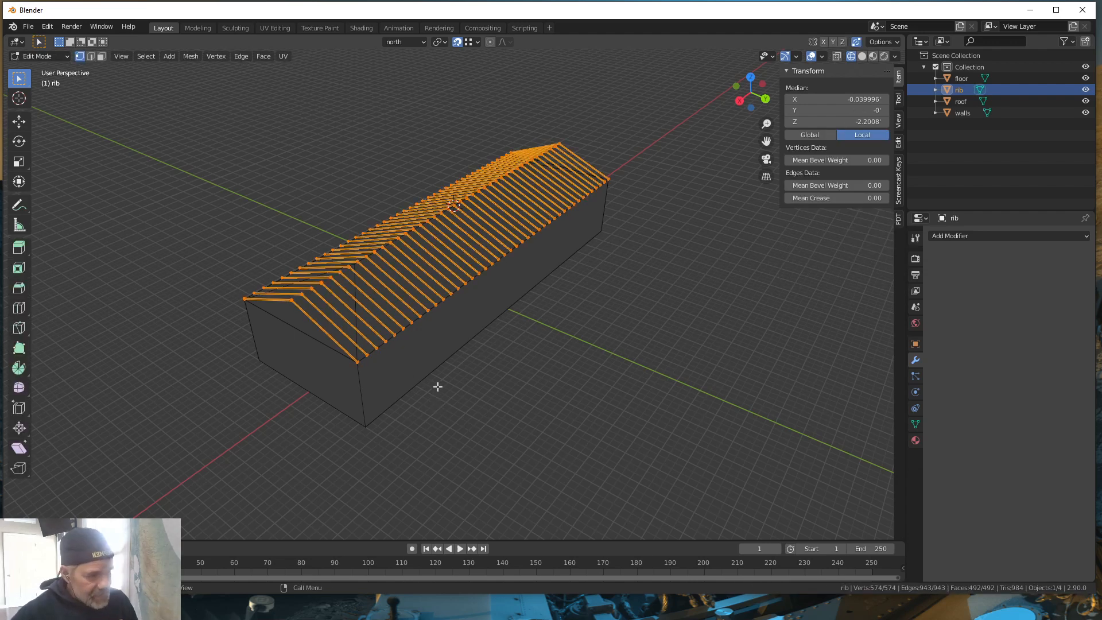
pyautogui.scroll(3, 435, 396)
pyautogui.keyDown('shift'); pyautogui.moveTo(476, 416); pyautogui.dragTo(683, 333, button='middle'); pyautogui.keyUp('shift')
pyautogui.moveTo(607, 381); pyautogui.dragTo(535, 326, button='middle')
pyautogui.scroll(-2, 603, 382)
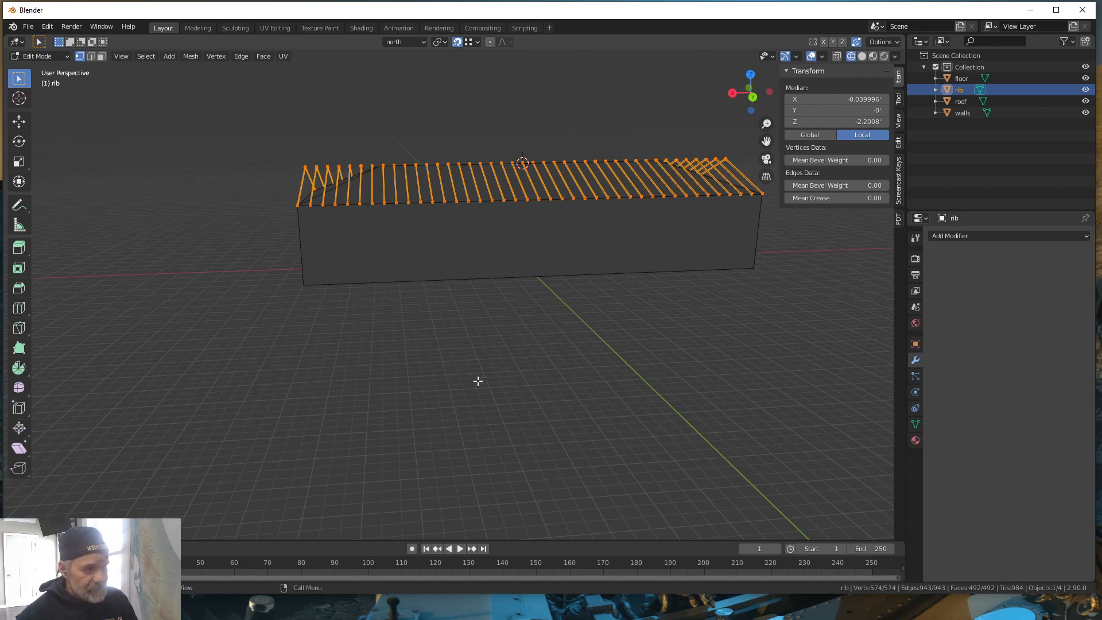
pyautogui.moveTo(477, 381); pyautogui.dragTo(566, 419, button='middle')
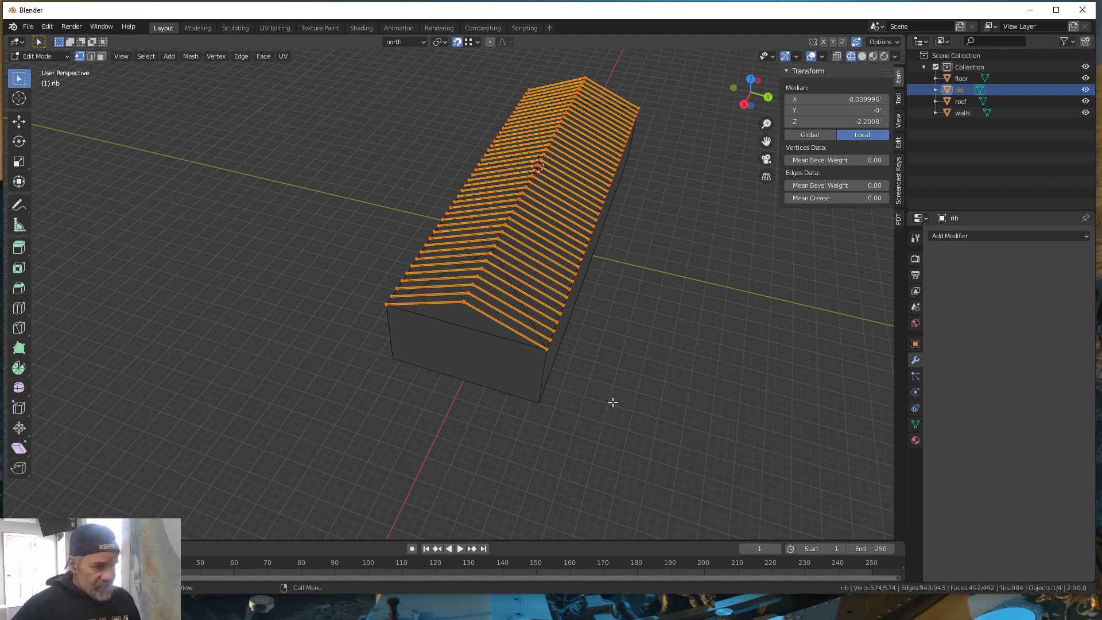
pyautogui.press('`')
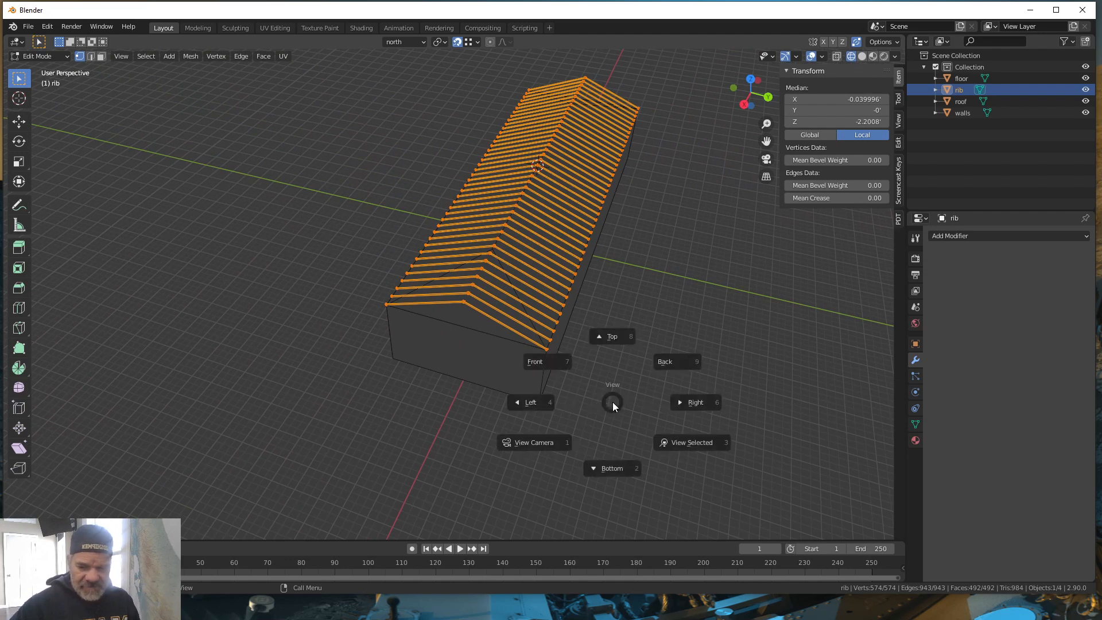
pyautogui.press('8')
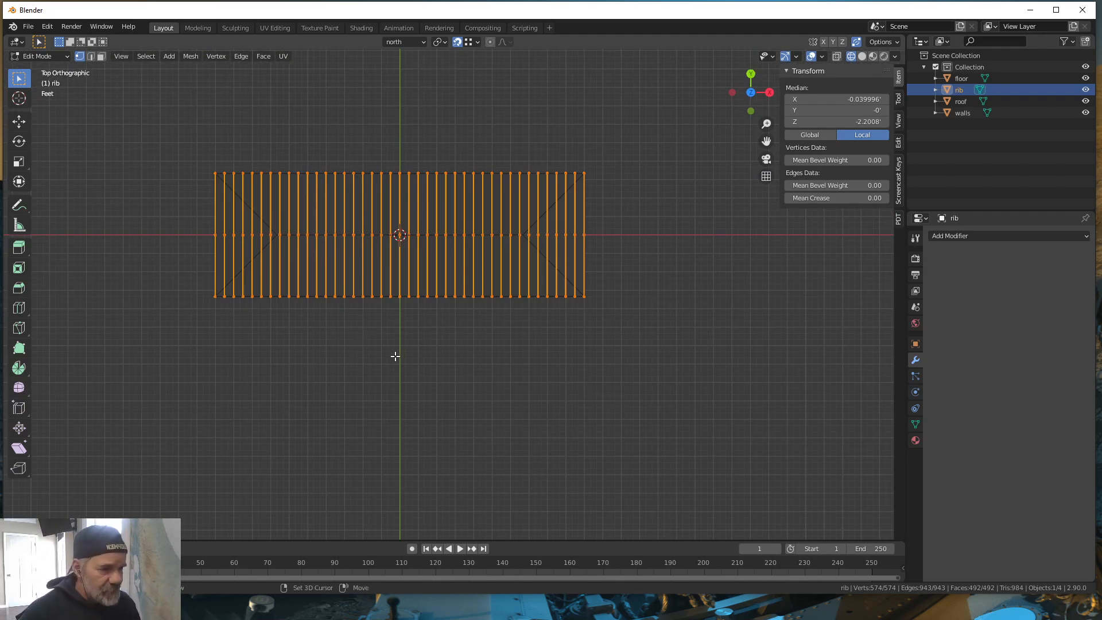
# Step: Knife-cut the ribs with cut through on, from the roof's -X, +Y corner along the hip to the ridge end
pyautogui.keyDown('shift'); pyautogui.moveTo(396, 359); pyautogui.dragTo(694, 383, button='middle'); pyautogui.keyUp('shift')
pyautogui.scroll(5, 539, 316)
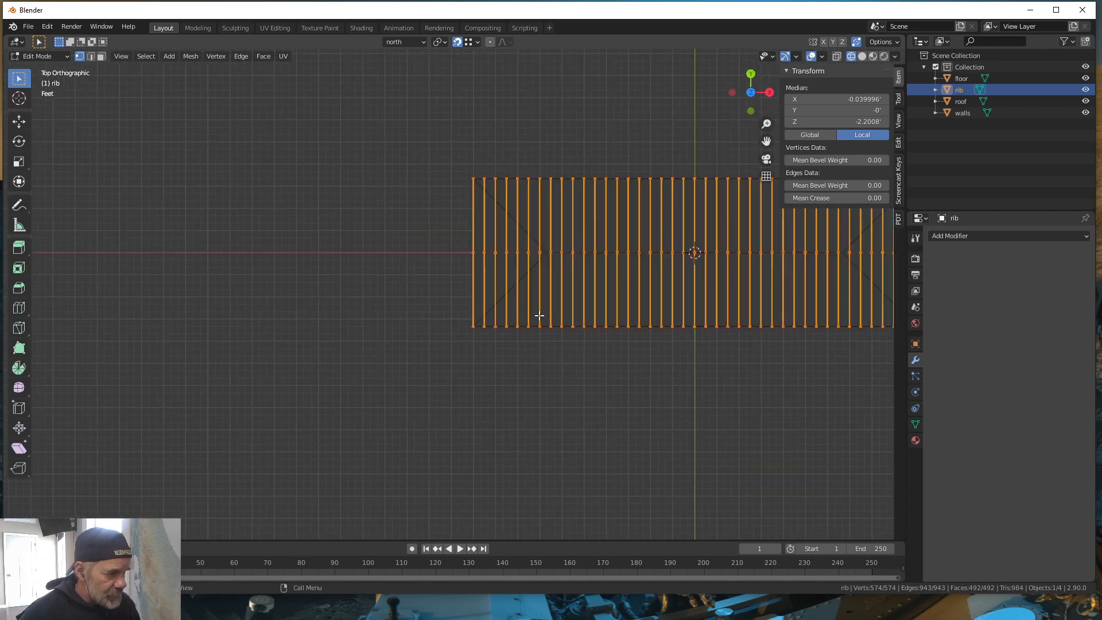
pyautogui.keyDown('shift'); pyautogui.moveTo(583, 298); pyautogui.dragTo(470, 372, button='middle'); pyautogui.keyUp('shift')
pyautogui.scroll(2, 475, 374)
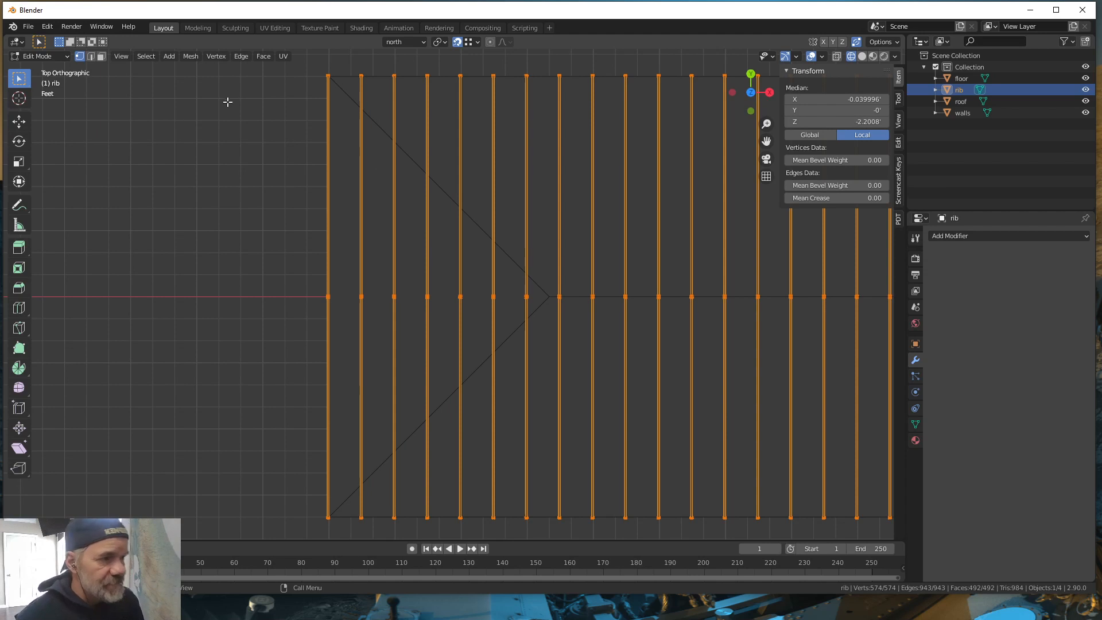
pyautogui.click(20, 329)
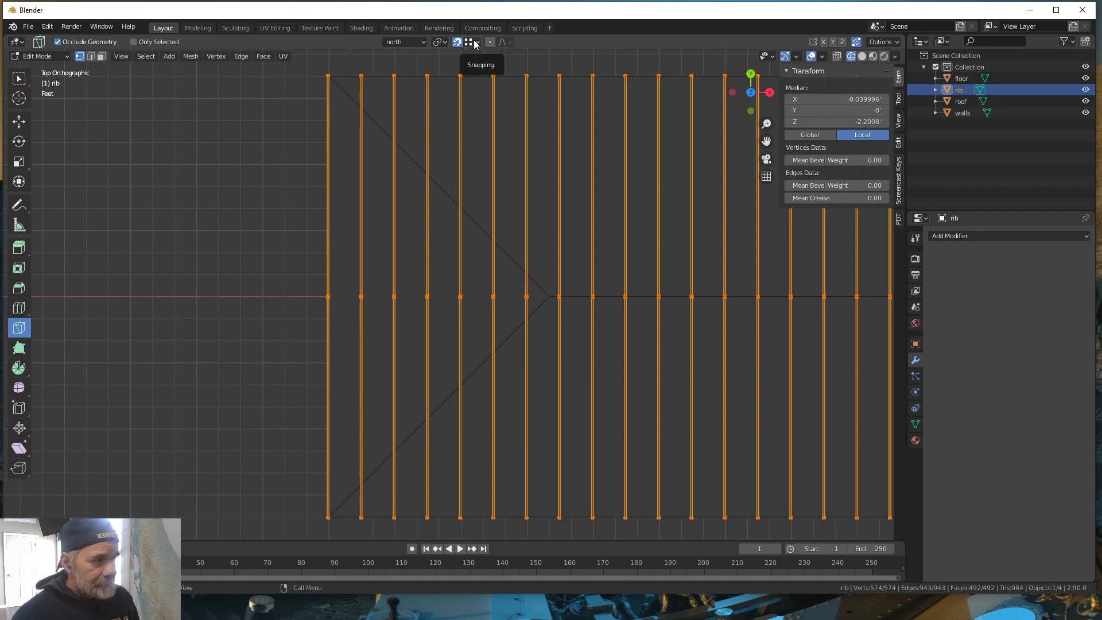
pyautogui.click(329, 75)
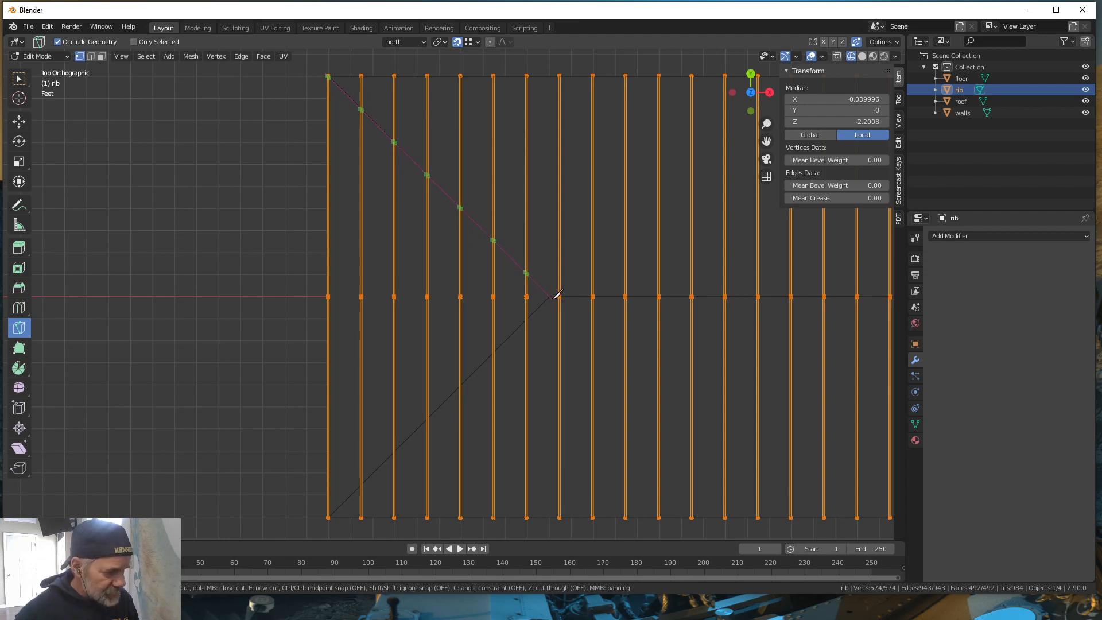
pyautogui.press('z')
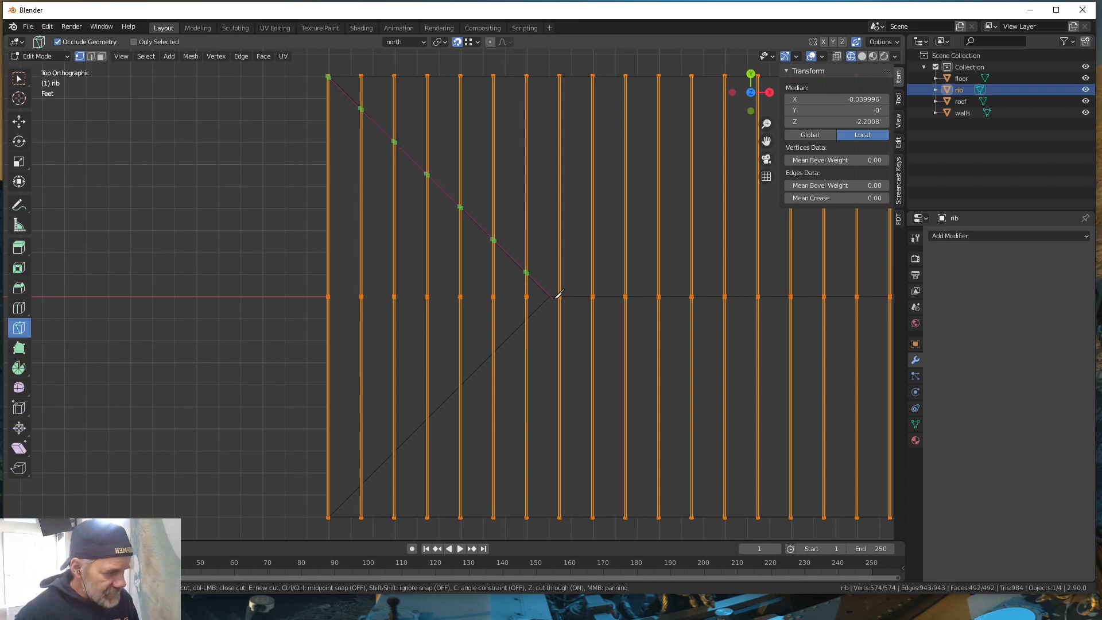
pyautogui.click(557, 296)
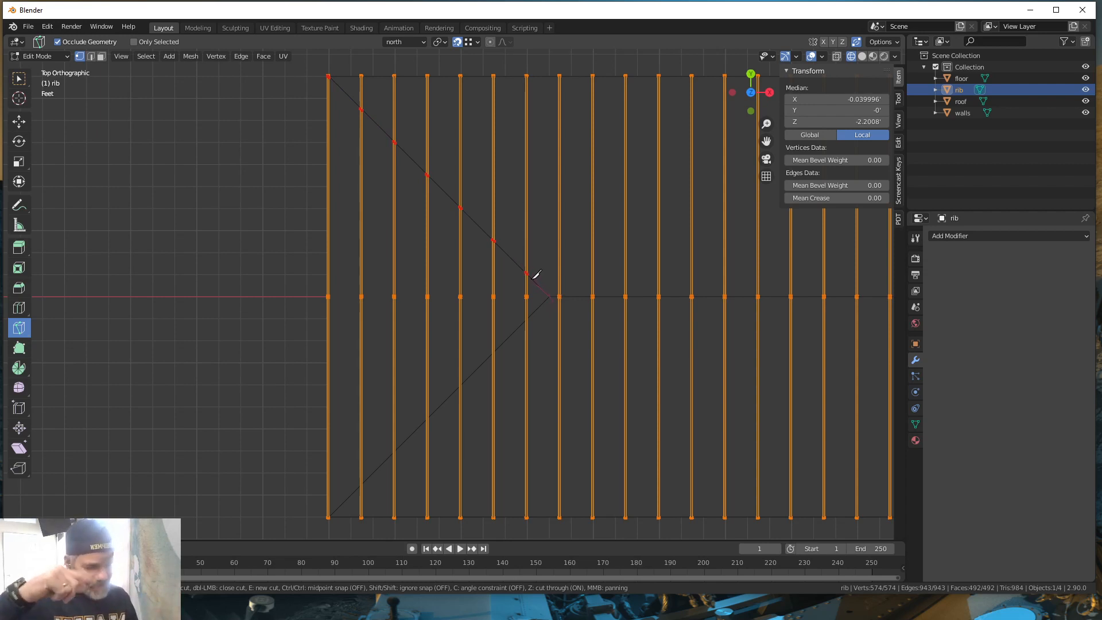
pyautogui.press('Return')
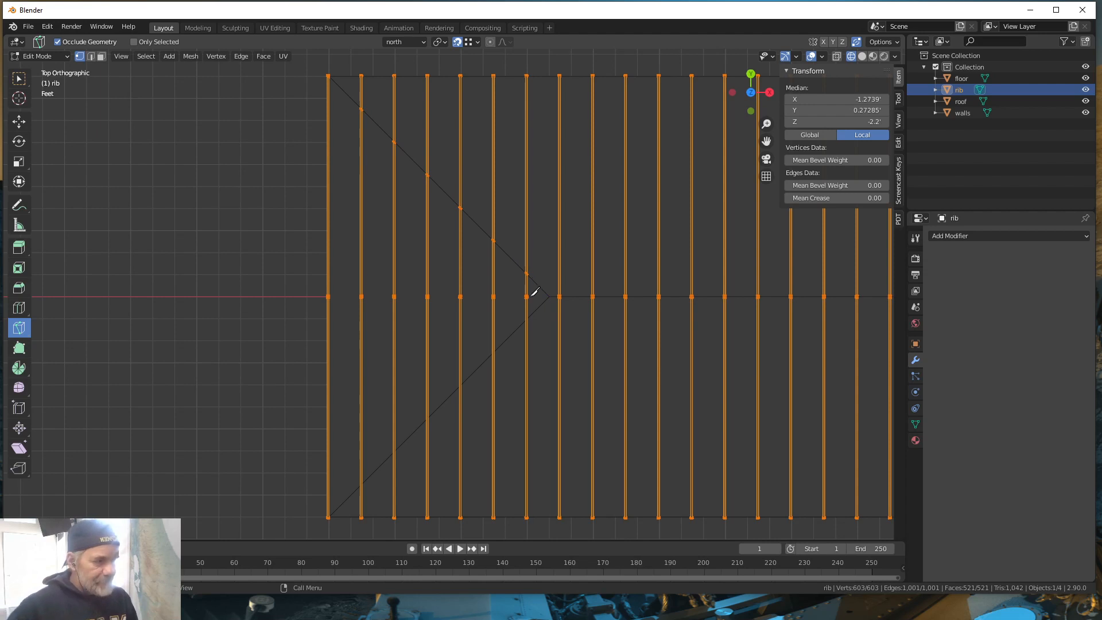
# Step: Knife-cut the ribs with cut through on, from the roof's -X, -Y corner along the hip to the ridge end
pyautogui.press('k')
pyautogui.click(328, 518)
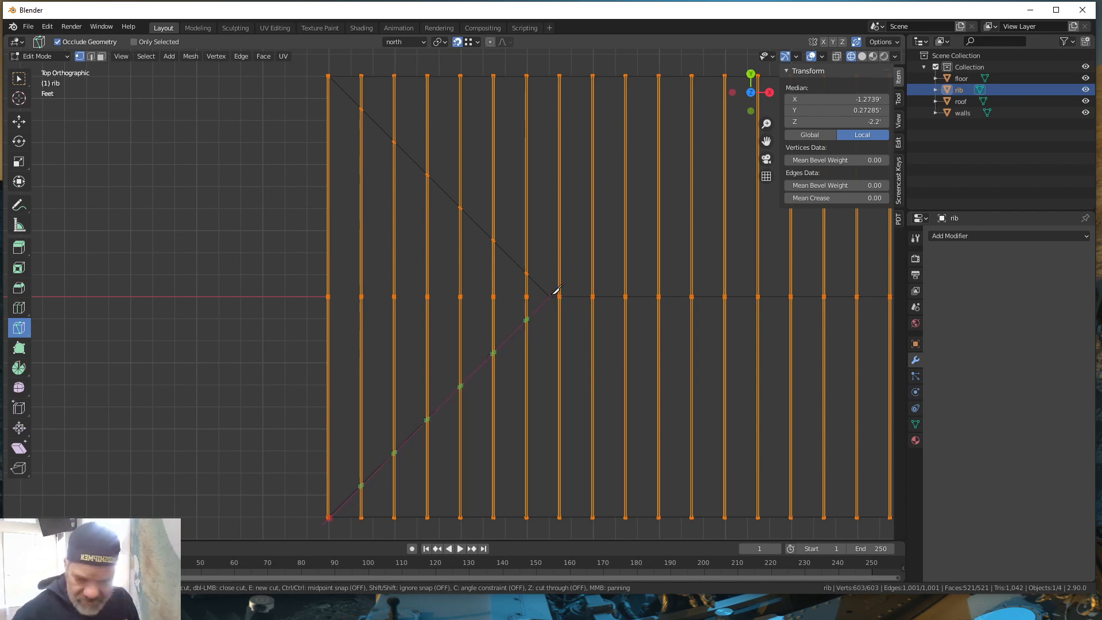
pyautogui.press('z')
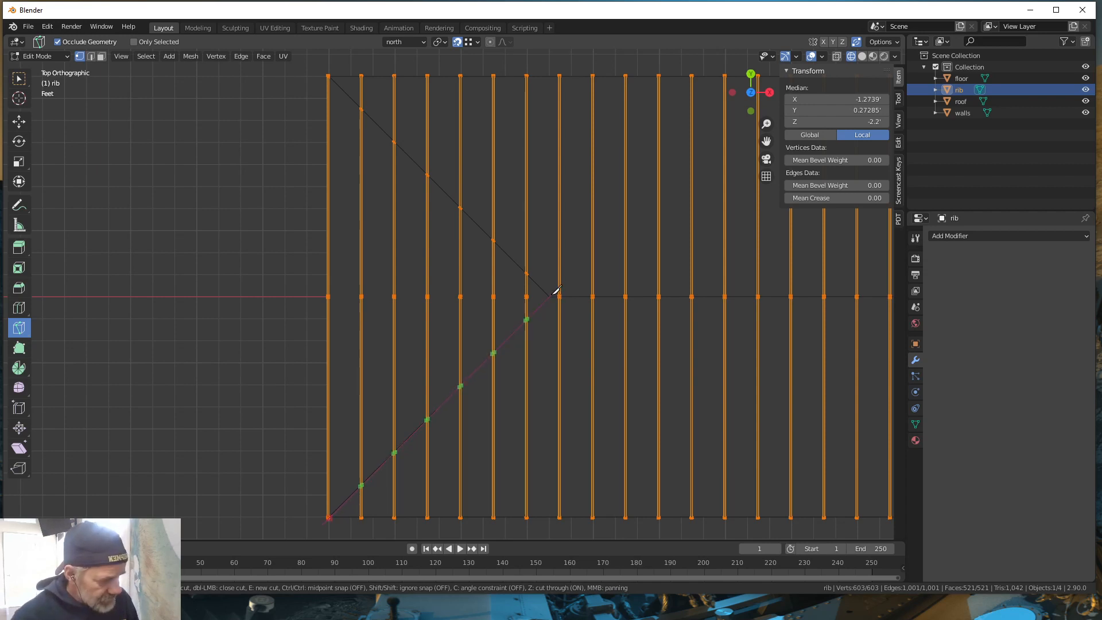
pyautogui.click(552, 294)
pyautogui.press('Return')
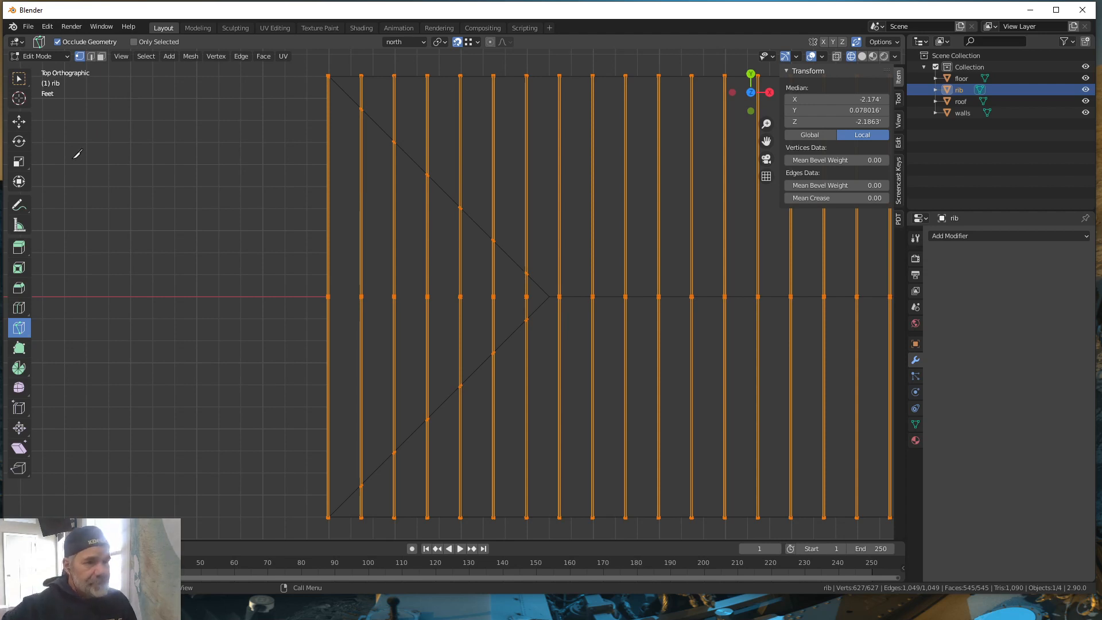
# Step: Switch to box selection of faces with X-ray enabled
pyautogui.click(19, 80)
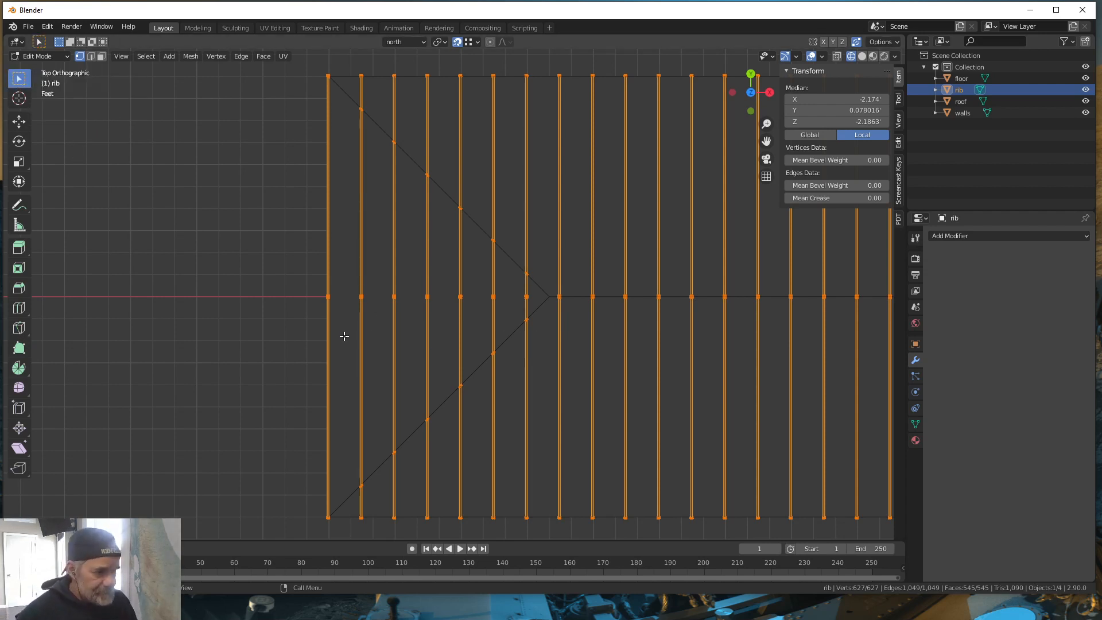
pyautogui.click(101, 57)
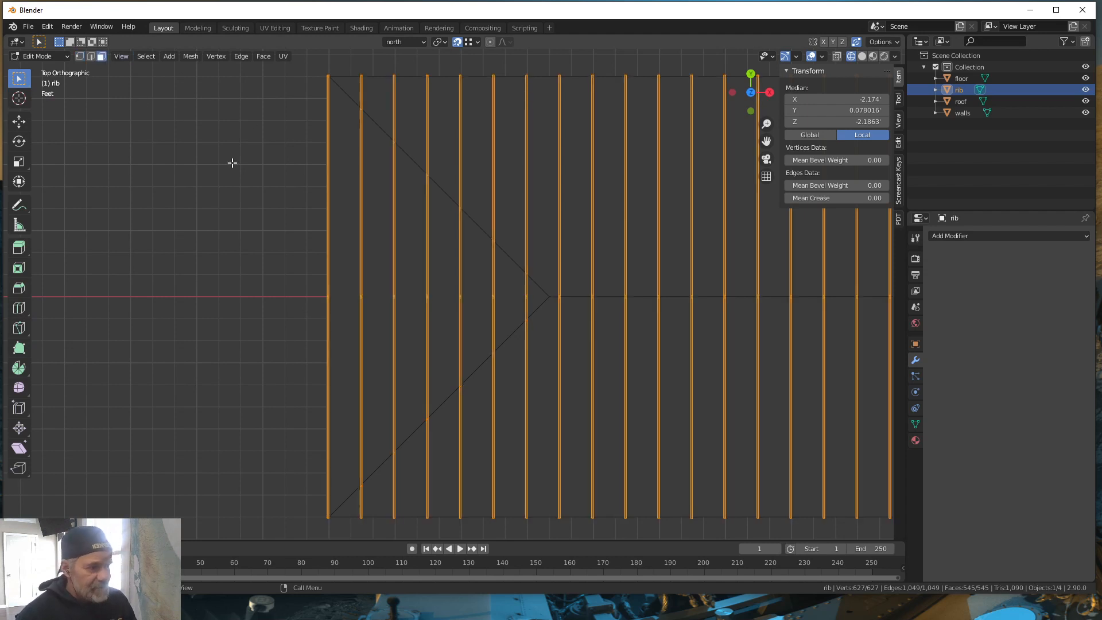
pyautogui.click(835, 56)
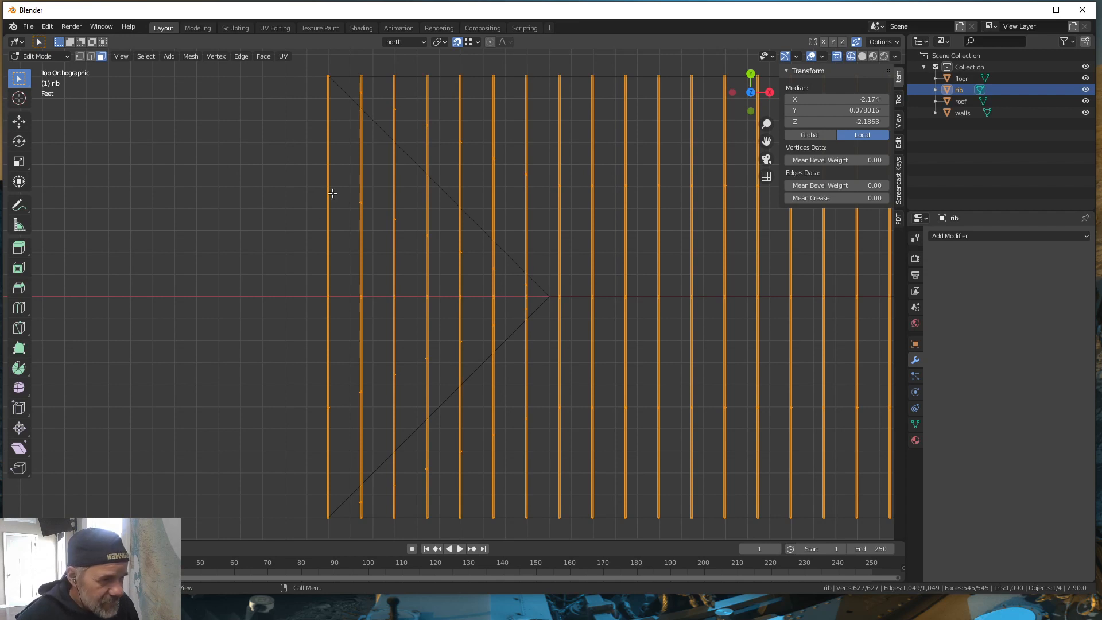
# Step: Select all rib faces within the triangular hip area at the roof's -X end and delete those faces
pyautogui.moveTo(316, 166); pyautogui.dragTo(443, 214)
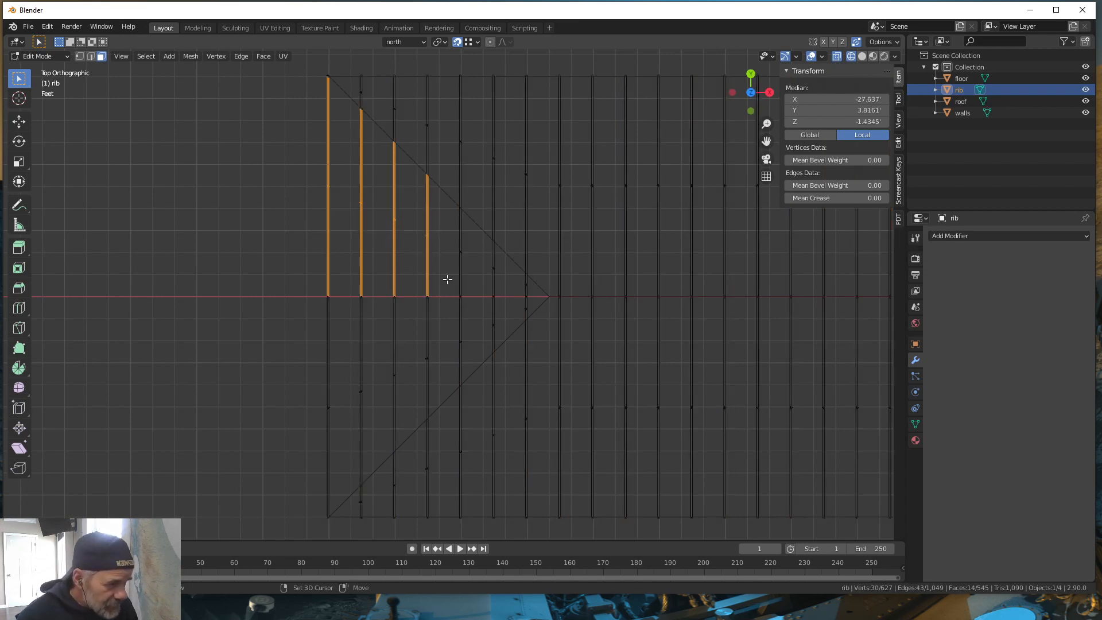
pyautogui.keyDown('shift'); pyautogui.moveTo(448, 279); pyautogui.dragTo(507, 240); pyautogui.keyUp('shift')
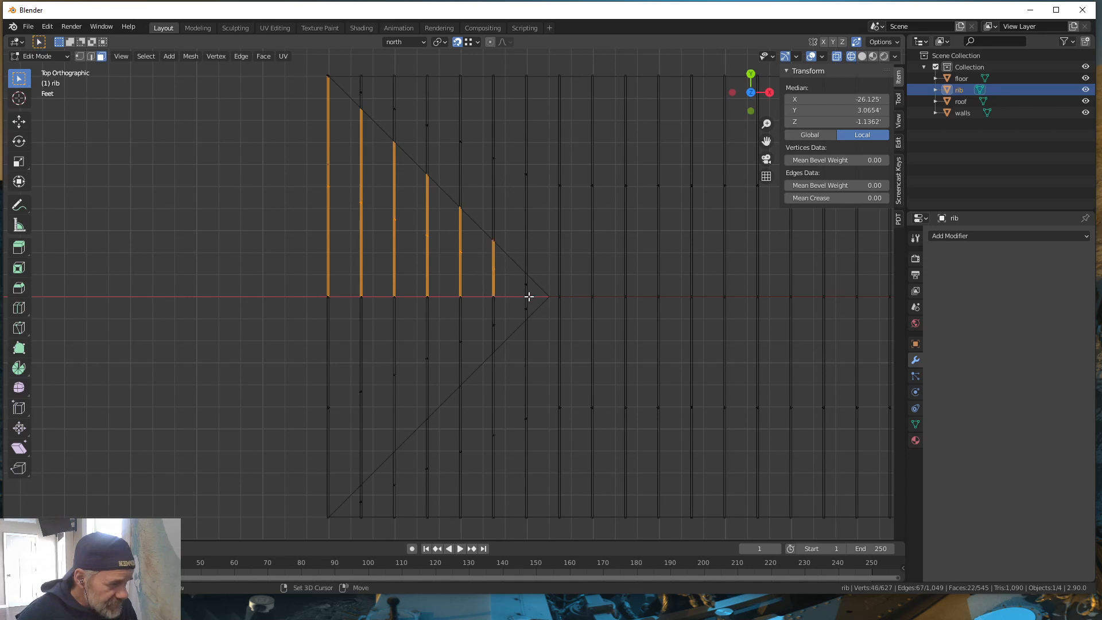
pyautogui.keyDown('shift'); pyautogui.moveTo(517, 318); pyautogui.dragTo(534, 277); pyautogui.keyUp('shift')
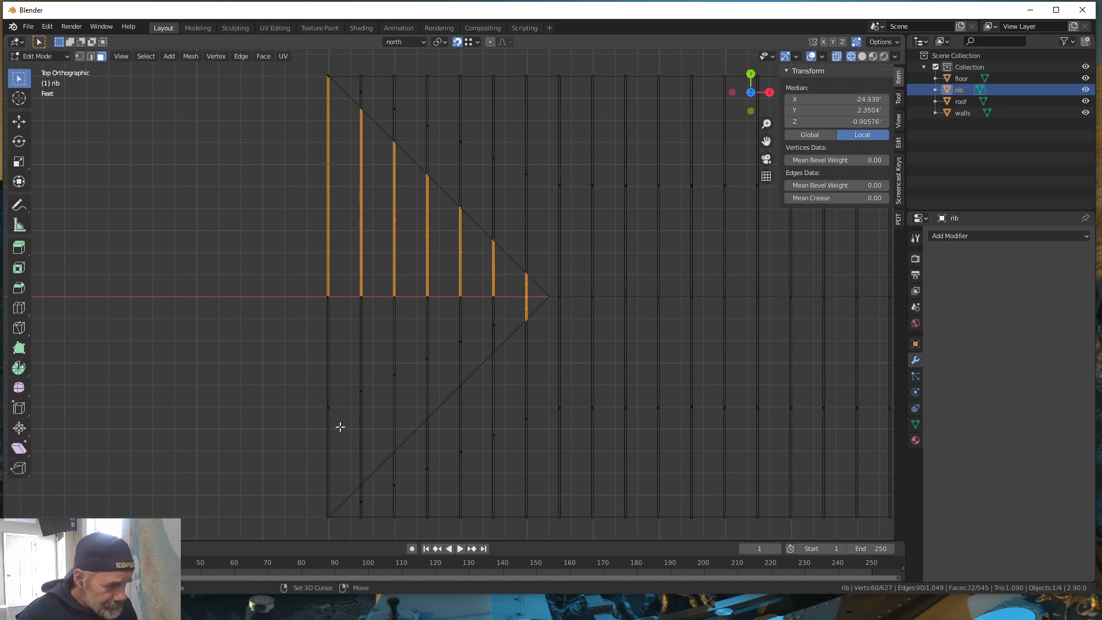
pyautogui.keyDown('shift'); pyautogui.moveTo(313, 432); pyautogui.dragTo(409, 338); pyautogui.keyUp('shift')
pyautogui.keyDown('shift'); pyautogui.moveTo(416, 376); pyautogui.dragTo(503, 303); pyautogui.keyUp('shift')
pyautogui.moveTo(481, 370); pyautogui.dragTo(464, 313, button='middle')
pyautogui.scroll(-8, 481, 351)
pyautogui.moveTo(458, 315); pyautogui.dragTo(485, 337, button='middle')
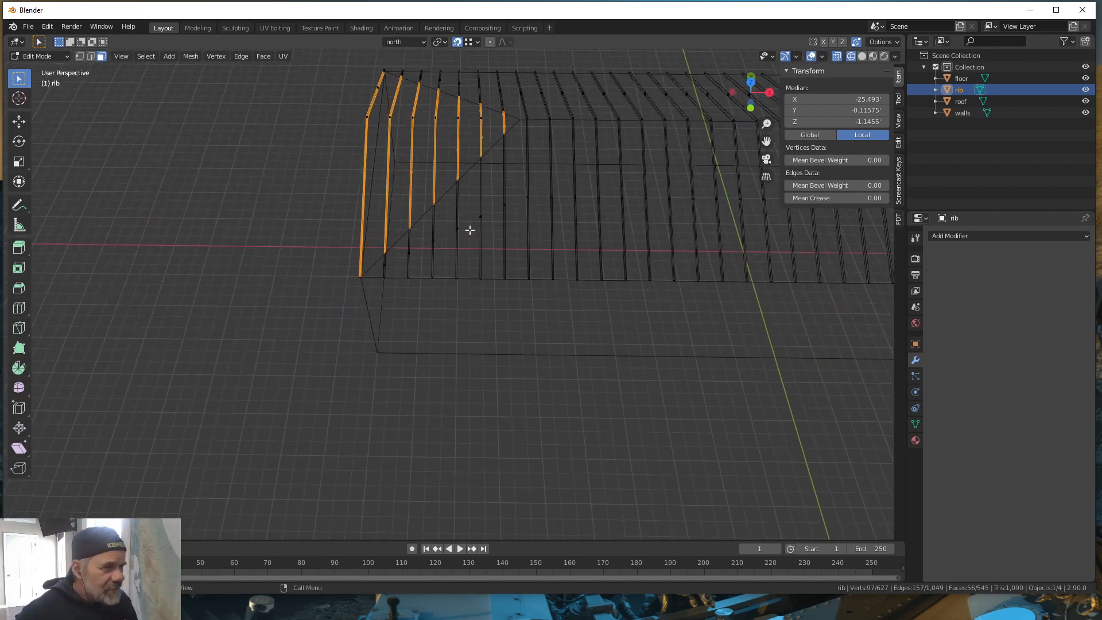
pyautogui.moveTo(470, 229)
pyautogui.mouseDown(button='middle')
pyautogui.moveTo(458, 217)
pyautogui.moveTo(463, 229)
pyautogui.mouseUp(button='middle')
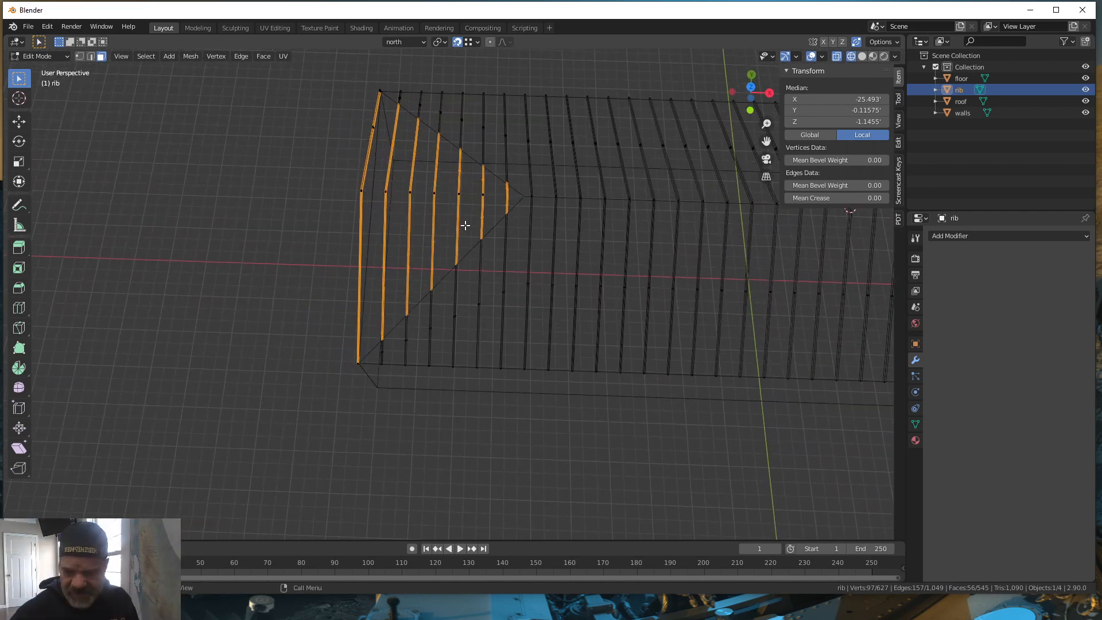
pyautogui.keyDown('shift'); pyautogui.click(363, 142); pyautogui.keyUp('shift')
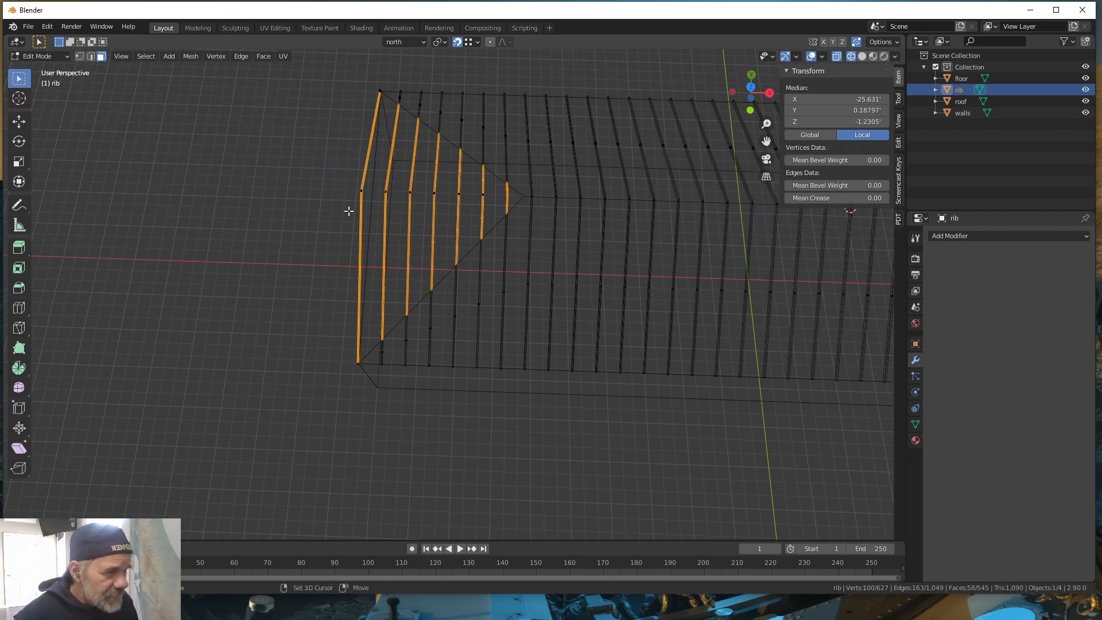
pyautogui.keyDown('shift'); pyautogui.moveTo(351, 205); pyautogui.dragTo(500, 189); pyautogui.keyUp('shift')
pyautogui.moveTo(486, 241); pyautogui.dragTo(500, 224, button='middle')
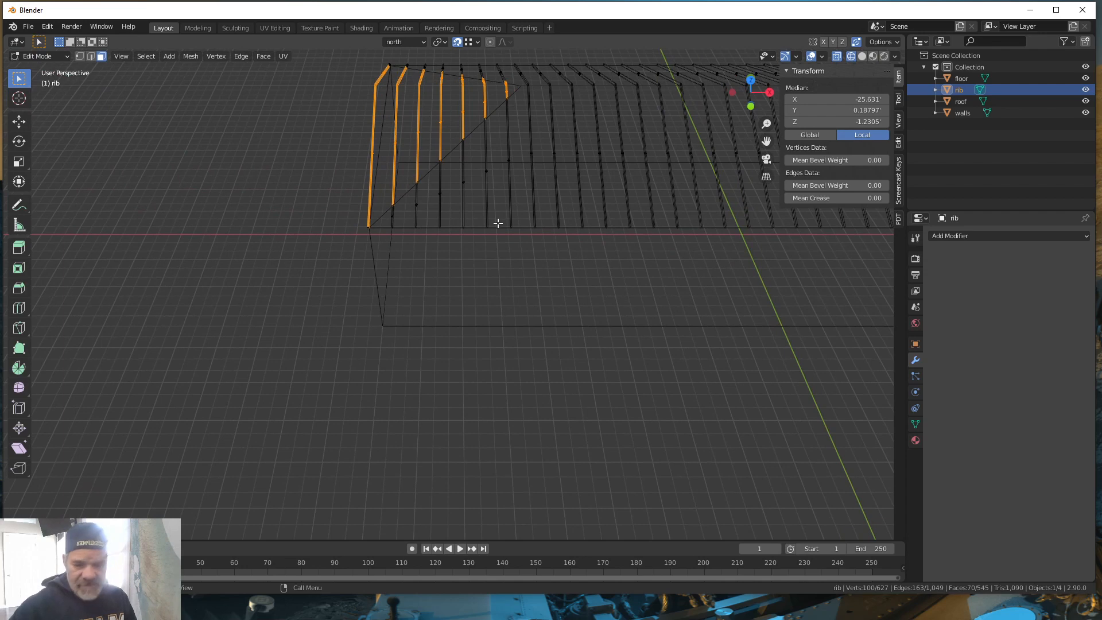
pyautogui.press('x')
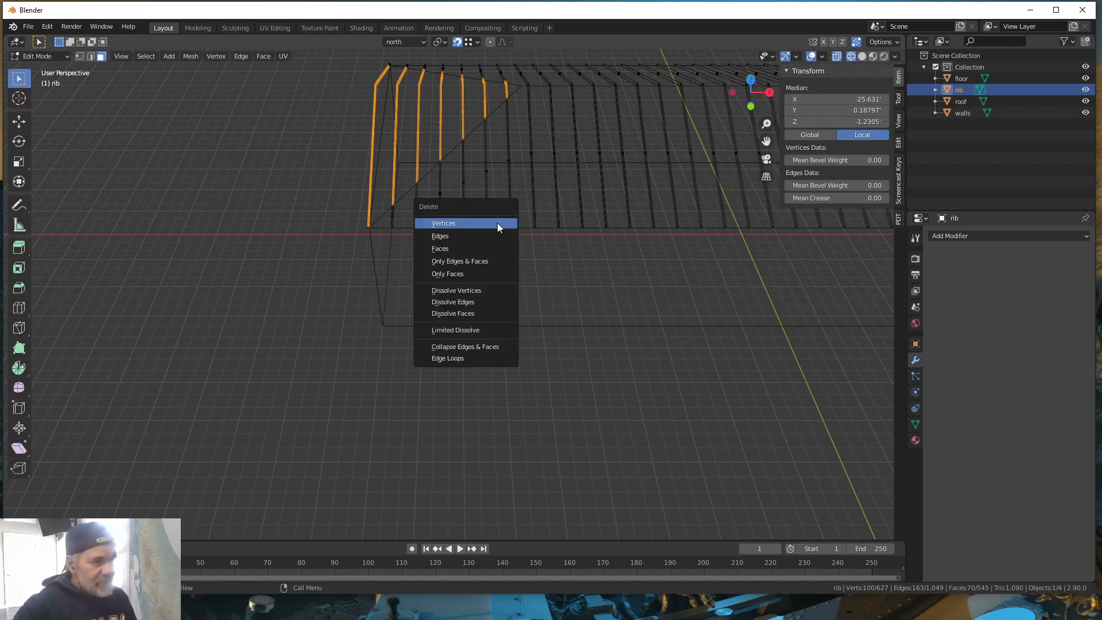
pyautogui.click(475, 253)
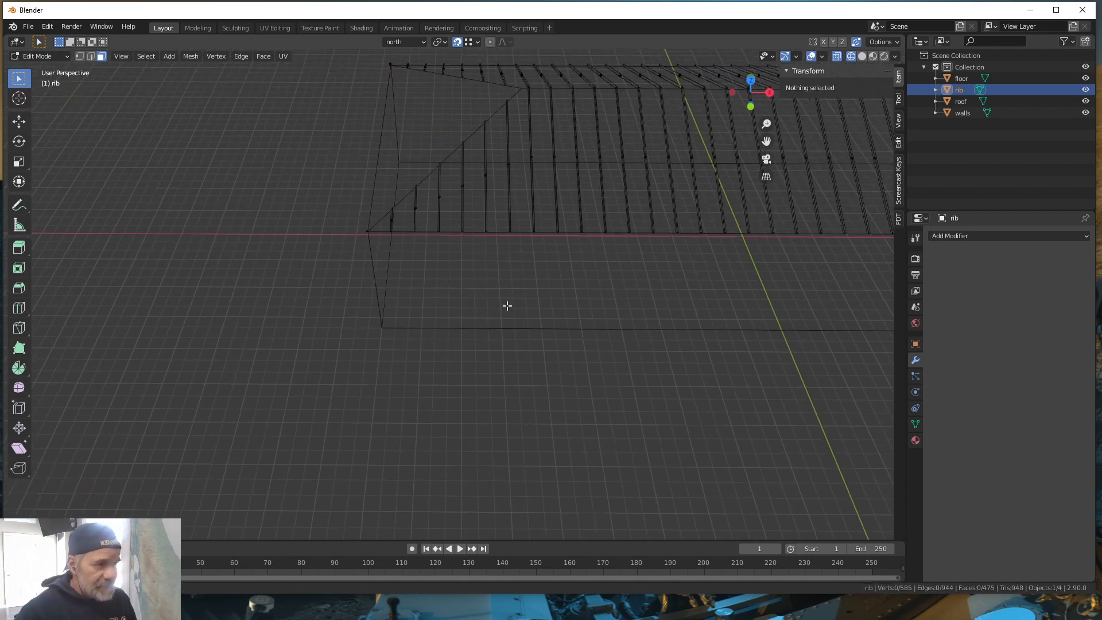
pyautogui.scroll(-5, 507, 305)
pyautogui.moveTo(505, 310)
pyautogui.mouseDown(button='middle')
pyautogui.moveTo(511, 259)
pyautogui.moveTo(593, 261)
pyautogui.moveTo(551, 315)
pyautogui.moveTo(516, 324)
pyautogui.mouseUp(button='middle')
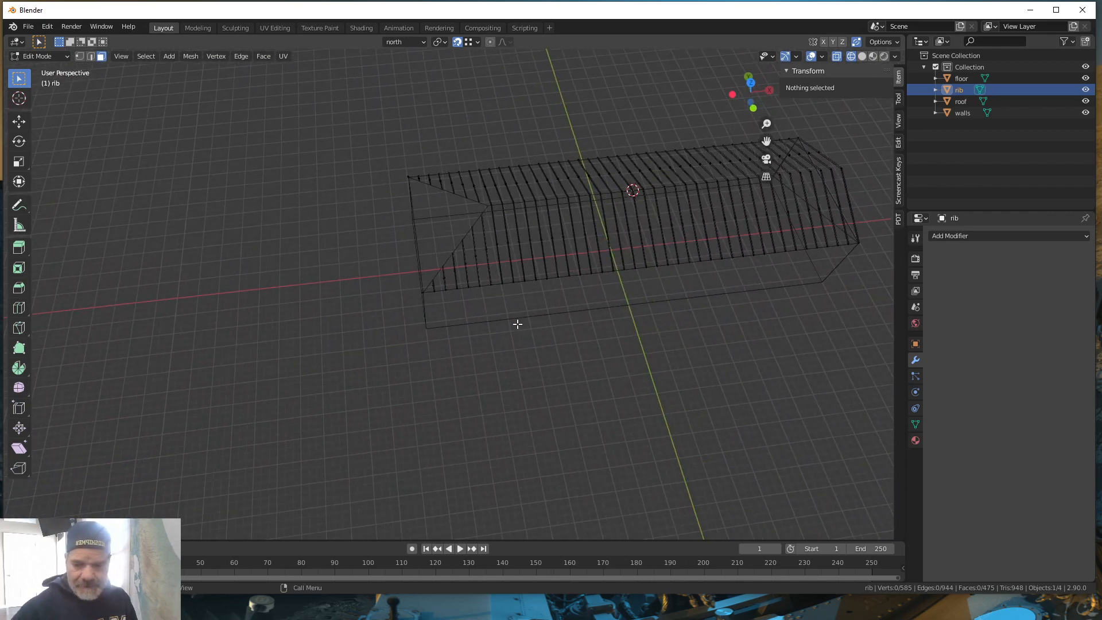
pyautogui.press('`')
pyautogui.press('8')
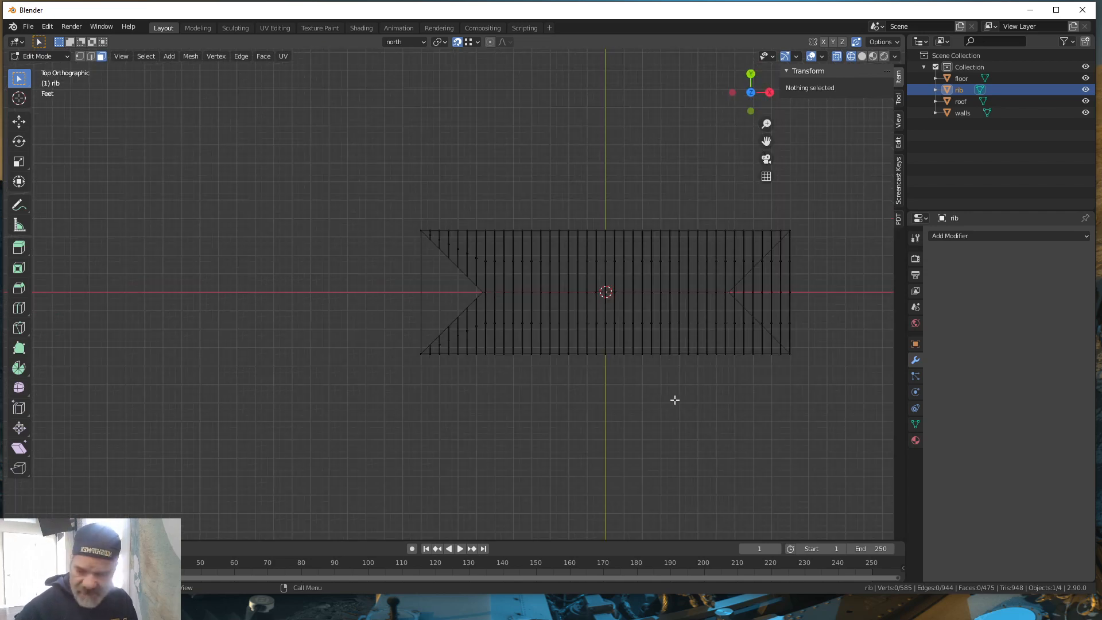
pyautogui.keyDown('shift'); pyautogui.moveTo(660, 386); pyautogui.dragTo(440, 384, button='middle'); pyautogui.keyUp('shift')
pyautogui.scroll(4, 509, 348)
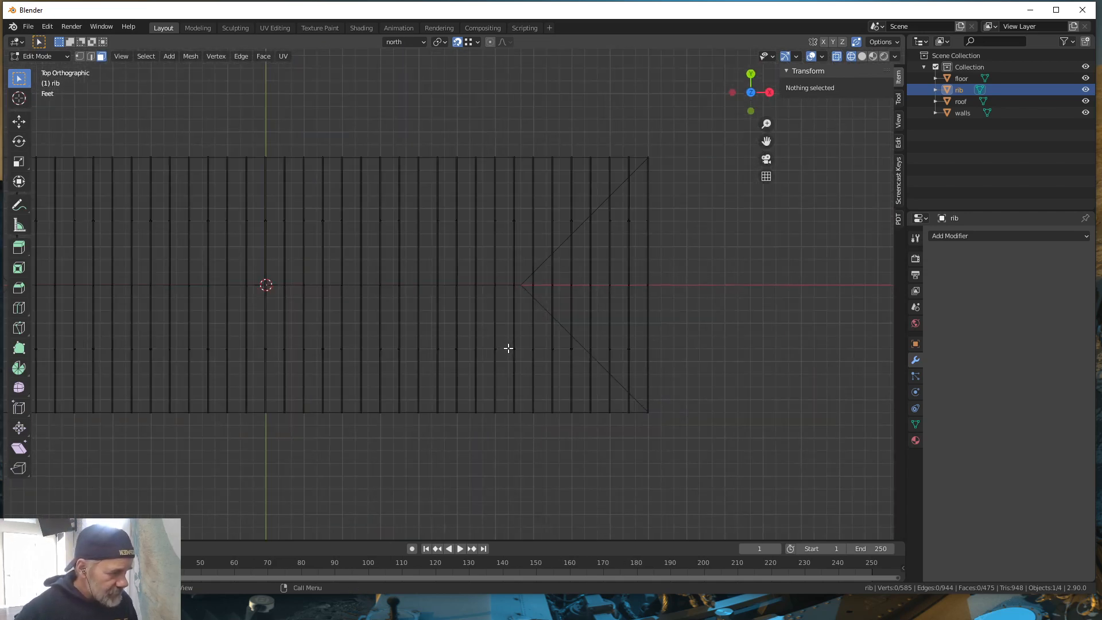
pyautogui.keyDown('shift'); pyautogui.moveTo(569, 352); pyautogui.dragTo(433, 369, button='middle'); pyautogui.keyUp('shift')
pyautogui.scroll(2, 455, 381)
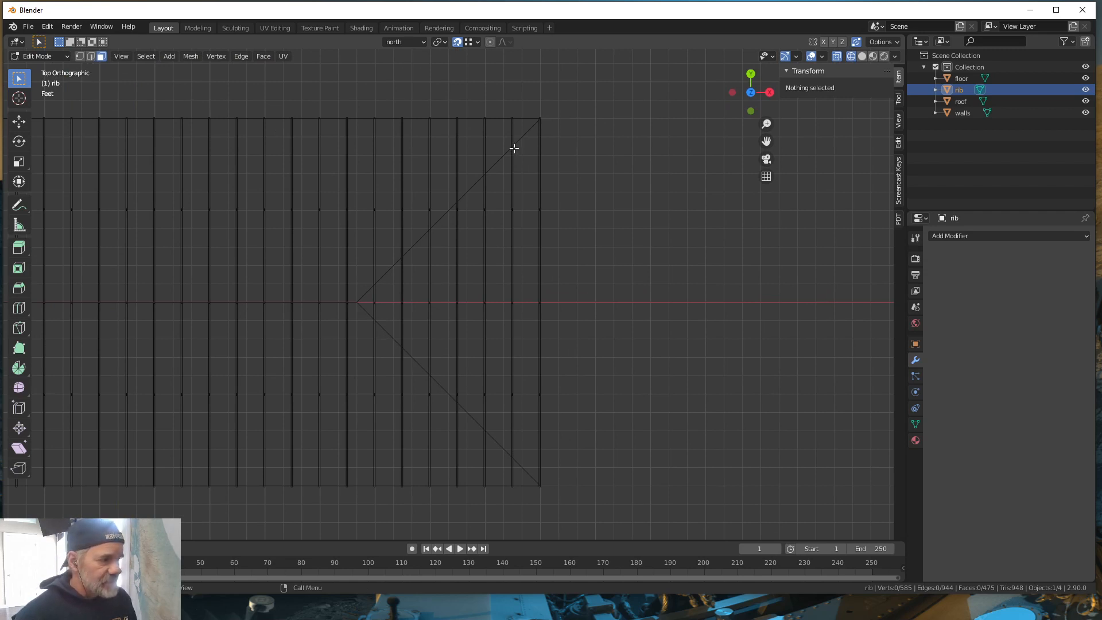
pyautogui.click(19, 330)
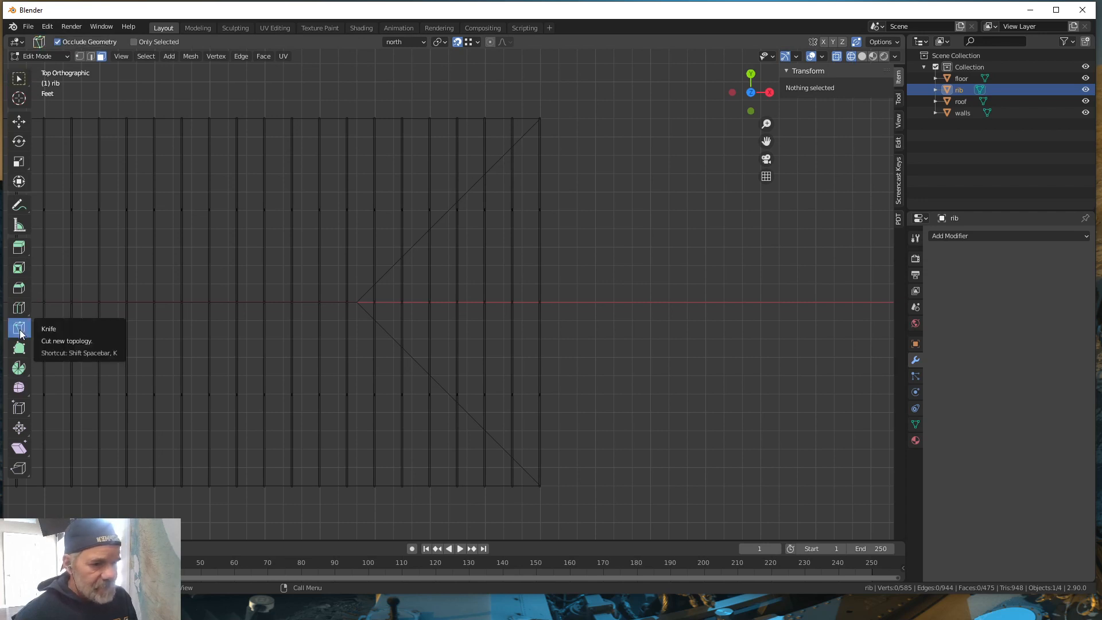
pyautogui.click(541, 118)
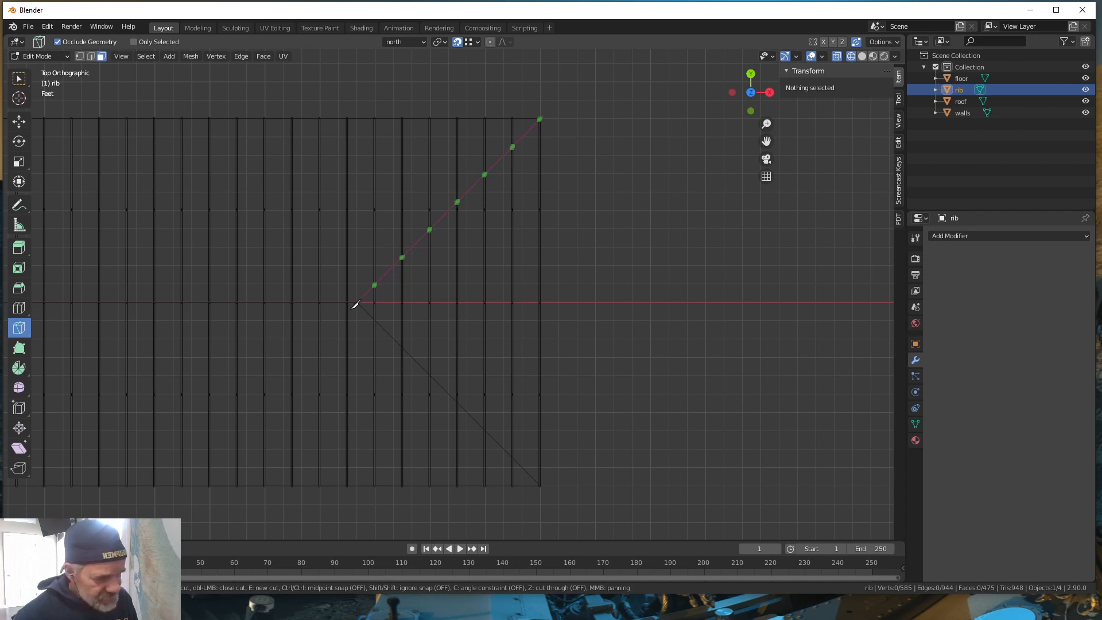
pyautogui.press('z')
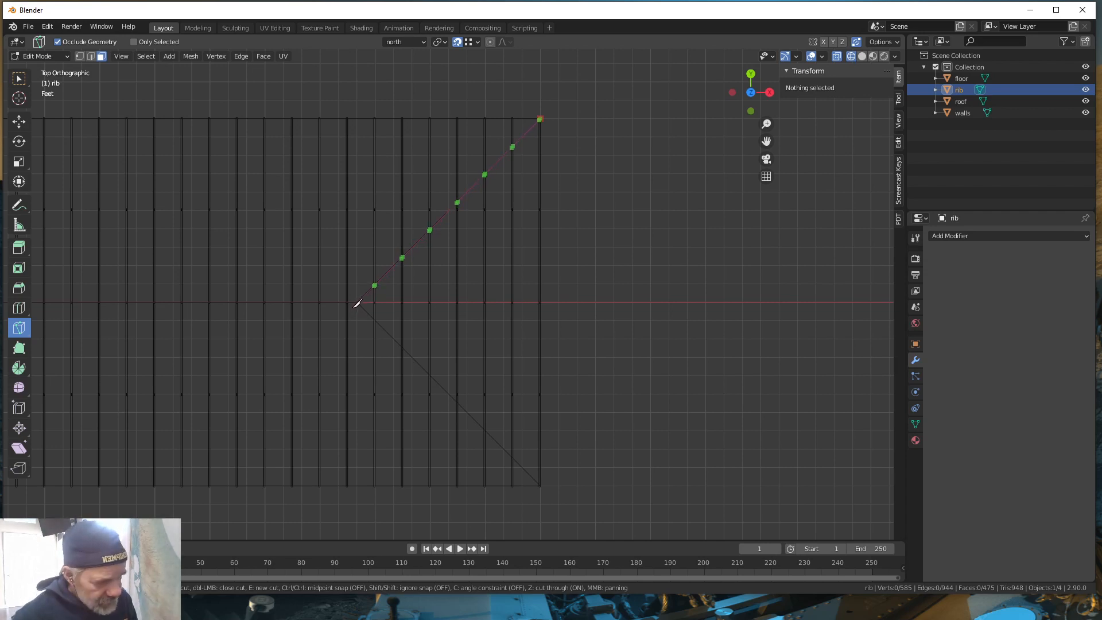
pyautogui.press('z')
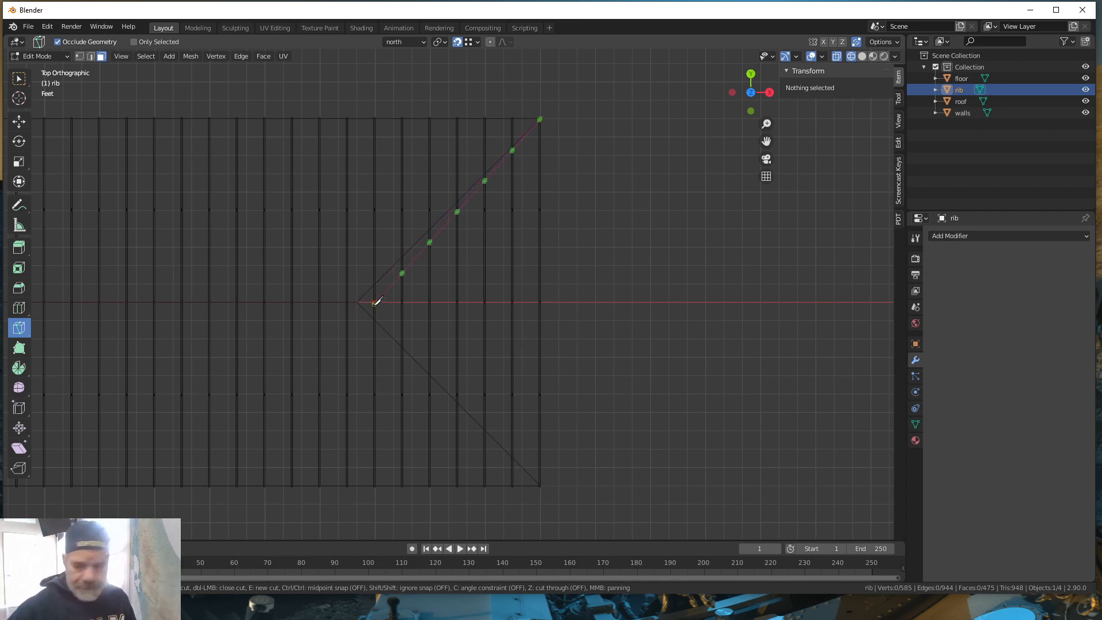
pyautogui.press('Escape')
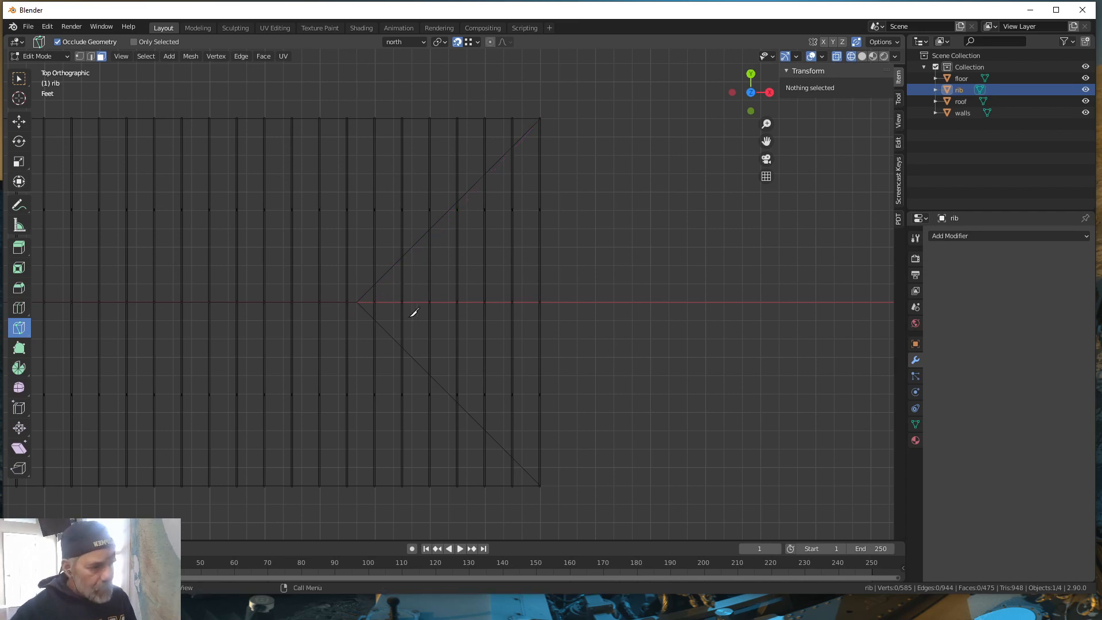
pyautogui.scroll(-3, 592, 258)
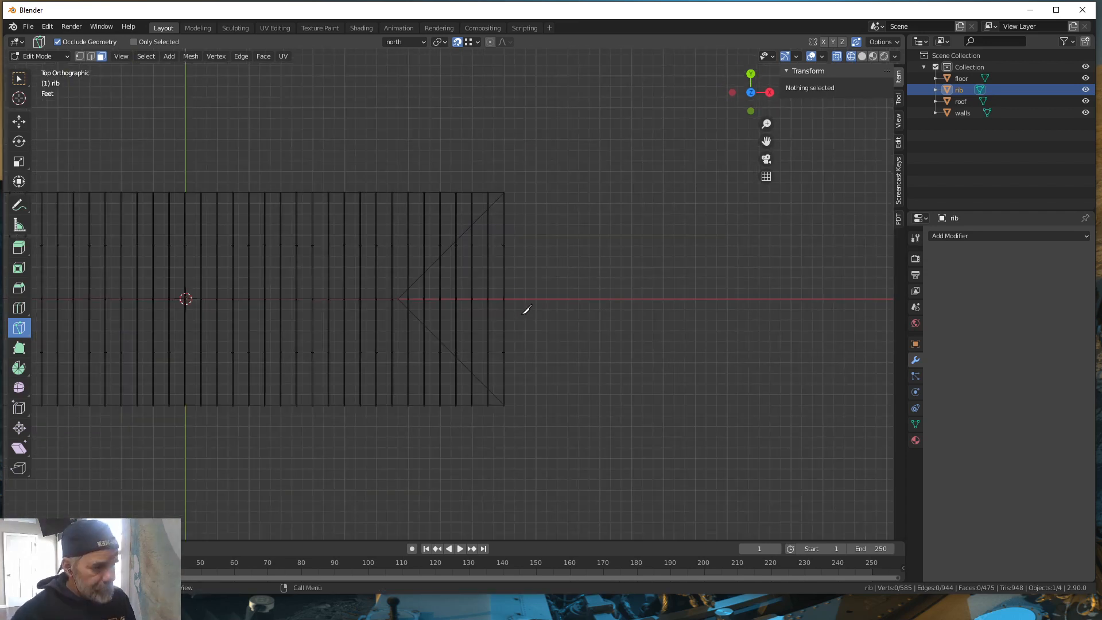
pyautogui.click(23, 80)
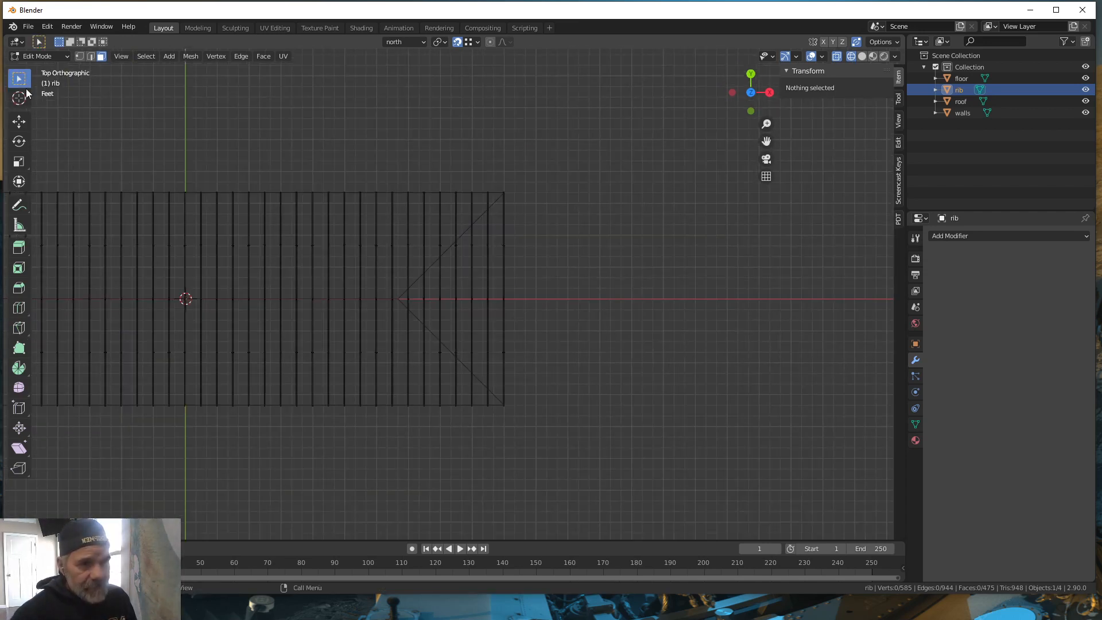
# Step: Select all faces of the rib mesh and view them from the roof's +X end
pyautogui.moveTo(333, 356); pyautogui.dragTo(337, 296, button='middle')
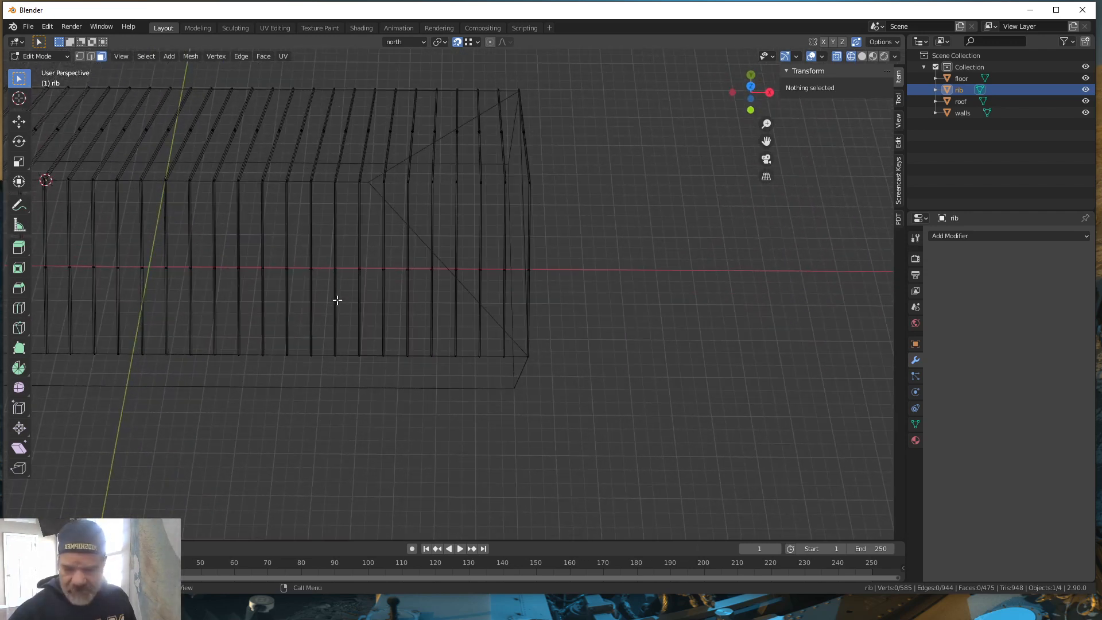
pyautogui.press('a')
pyautogui.moveTo(414, 337)
pyautogui.mouseDown(button='middle')
pyautogui.moveTo(423, 318)
pyautogui.moveTo(415, 330)
pyautogui.mouseUp(button='middle')
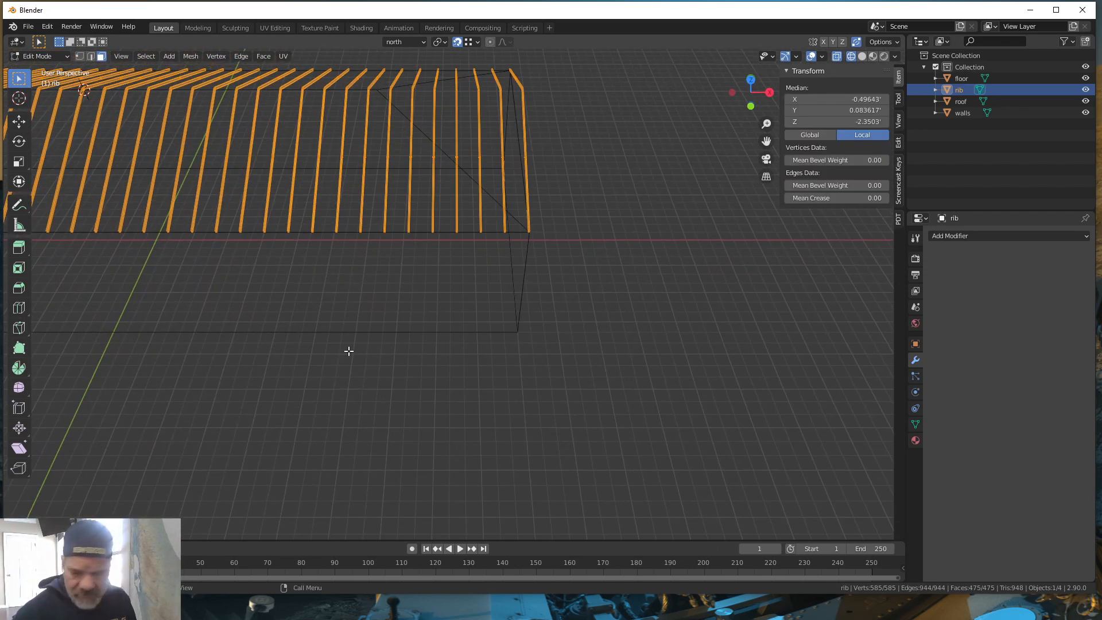
pyautogui.moveTo(349, 351); pyautogui.dragTo(487, 406, button='middle')
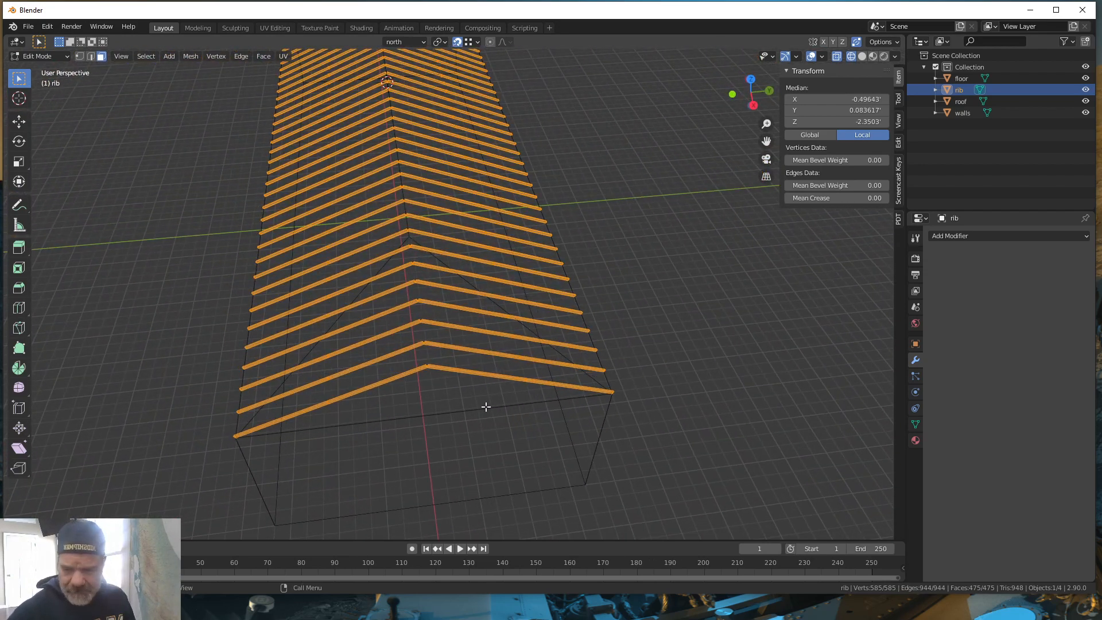
# Step: Knife-cut the ribs with cut through on, from the roof's +X, +Y corner along the hip to the ridge end
pyautogui.press('`')
pyautogui.press('KP_8')
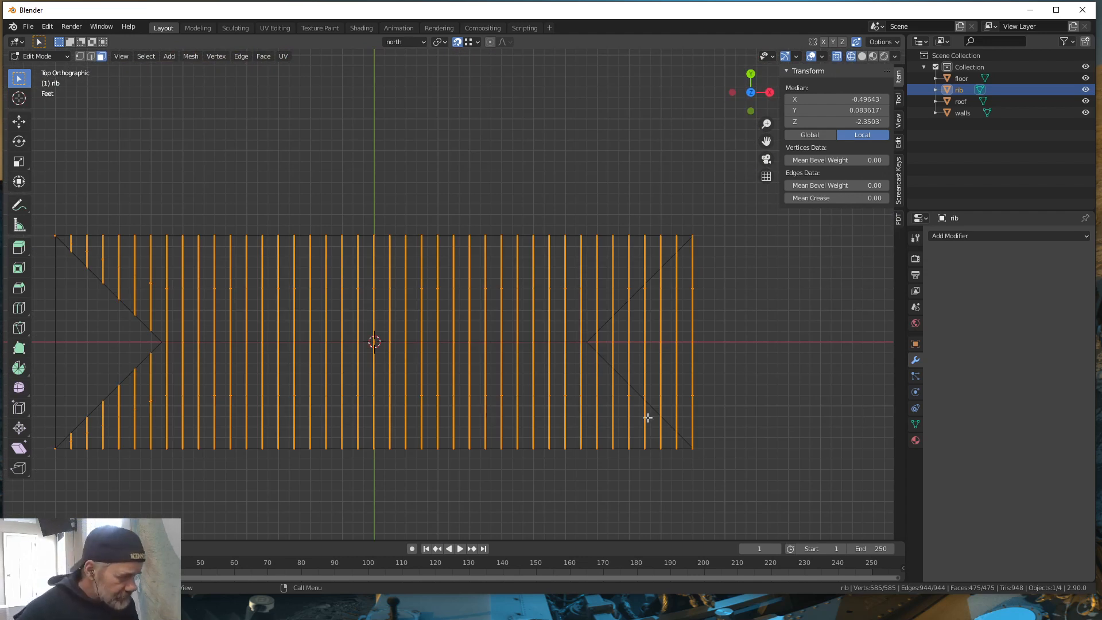
pyautogui.scroll(2, 647, 417)
pyautogui.keyDown('shift'); pyautogui.moveTo(728, 438); pyautogui.dragTo(484, 383, button='middle'); pyautogui.keyUp('shift')
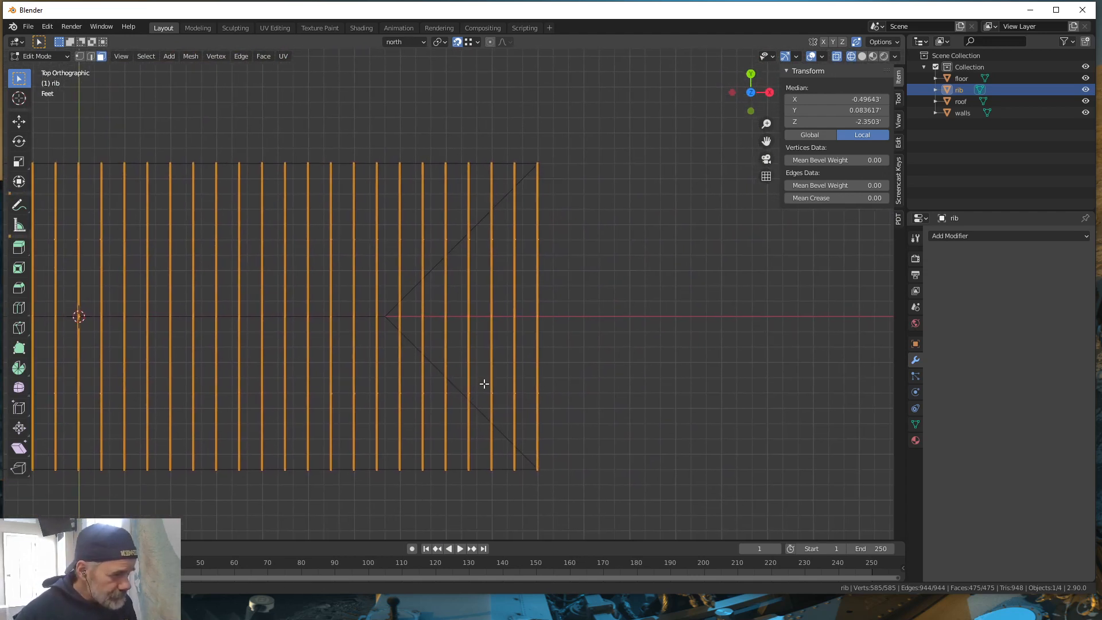
pyautogui.scroll(1, 499, 367)
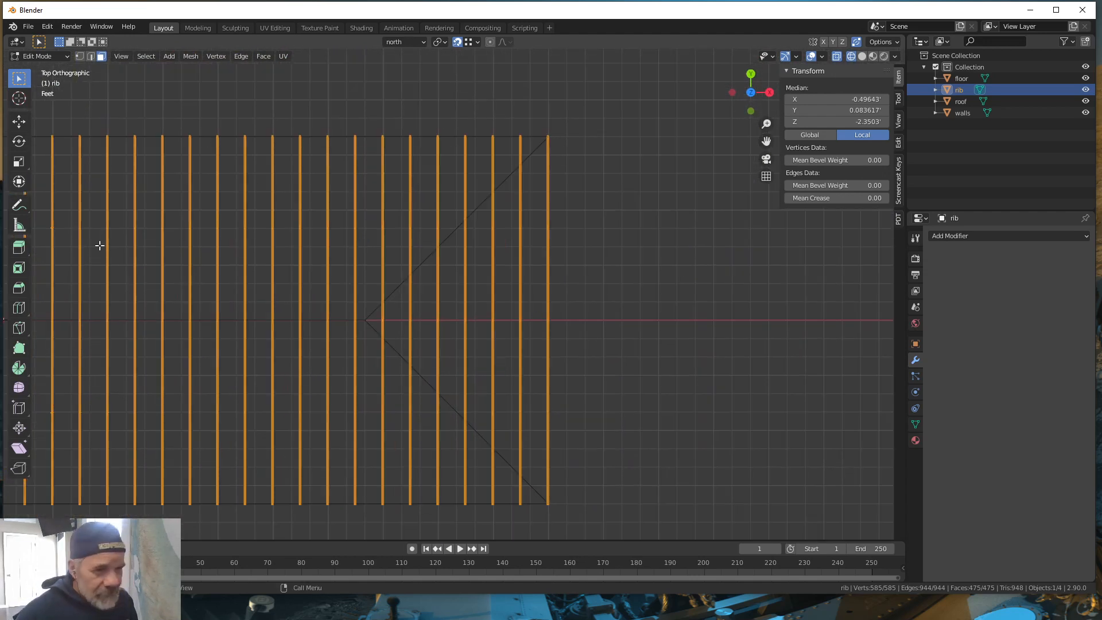
pyautogui.click(19, 328)
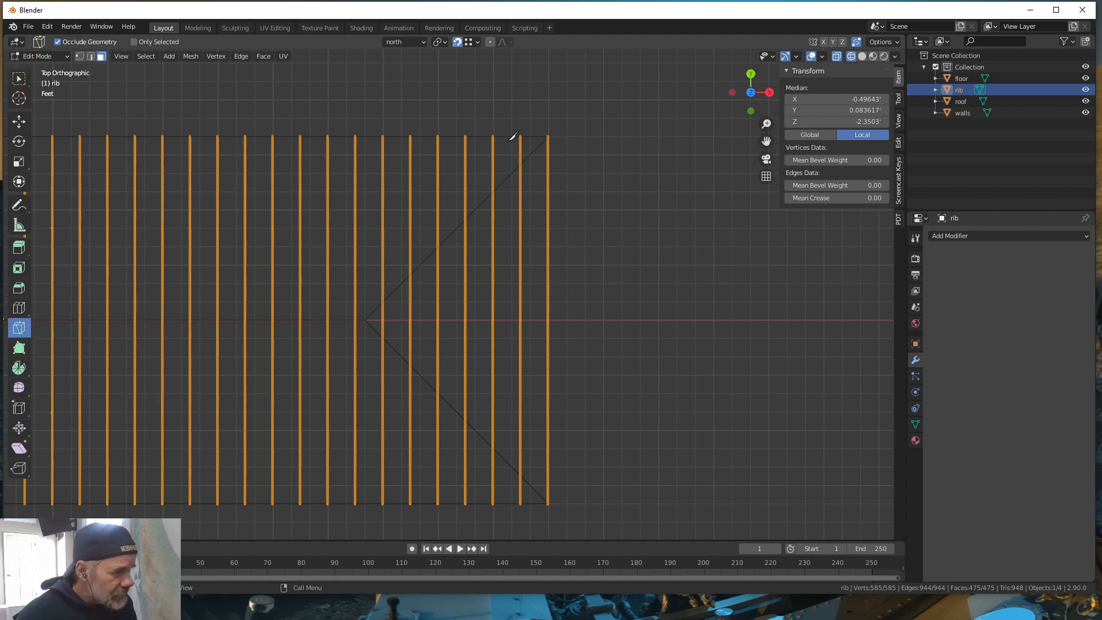
pyautogui.click(550, 136)
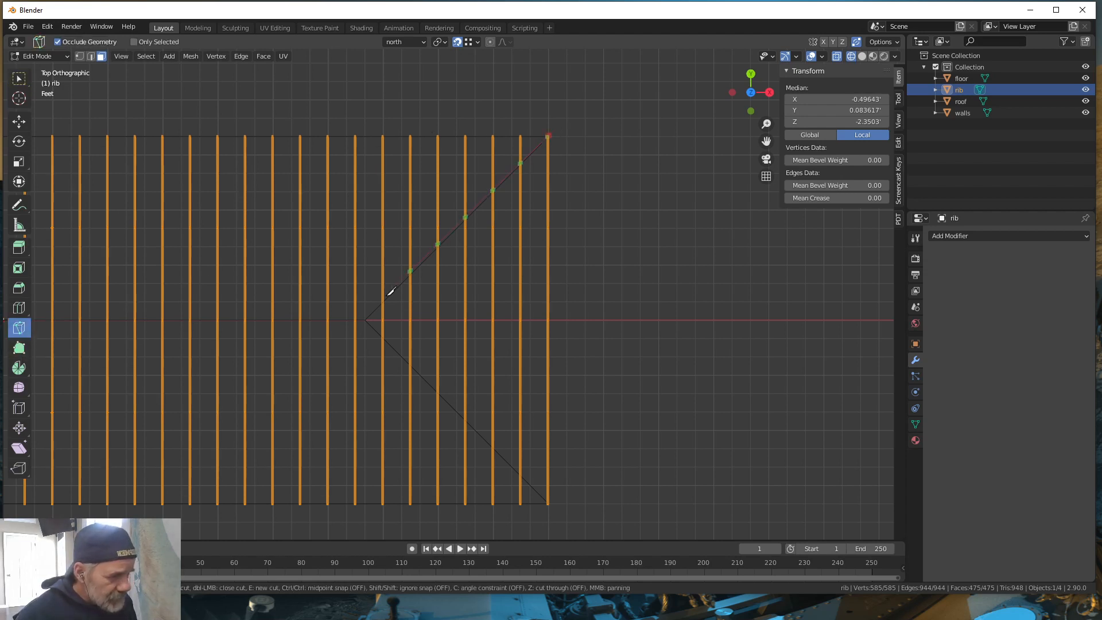
pyautogui.press('z')
pyautogui.click(365, 319)
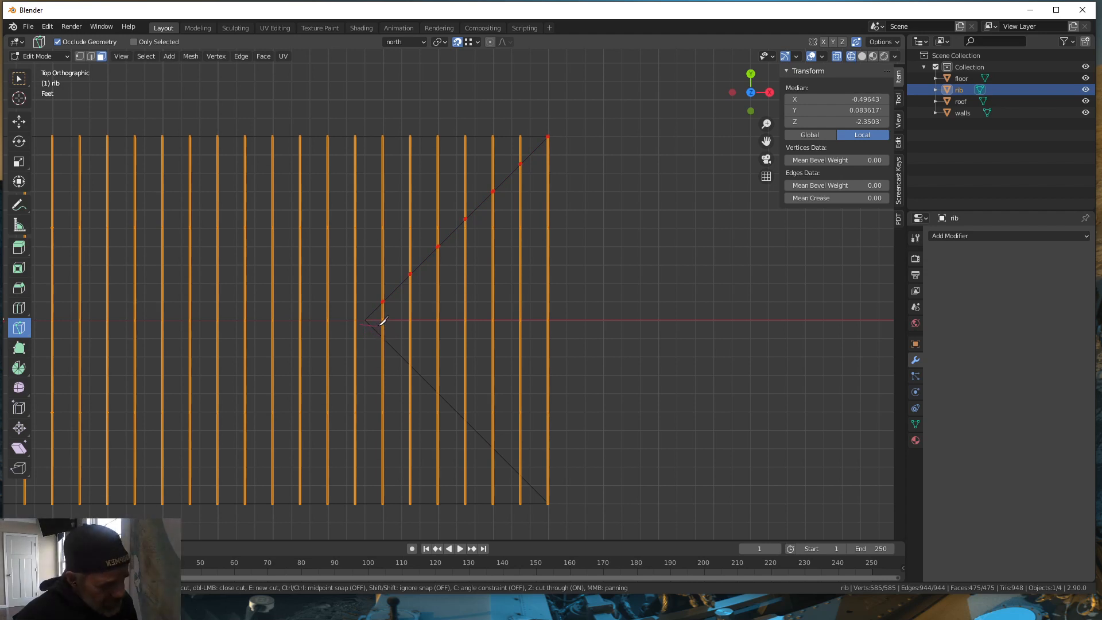
pyautogui.press('Return')
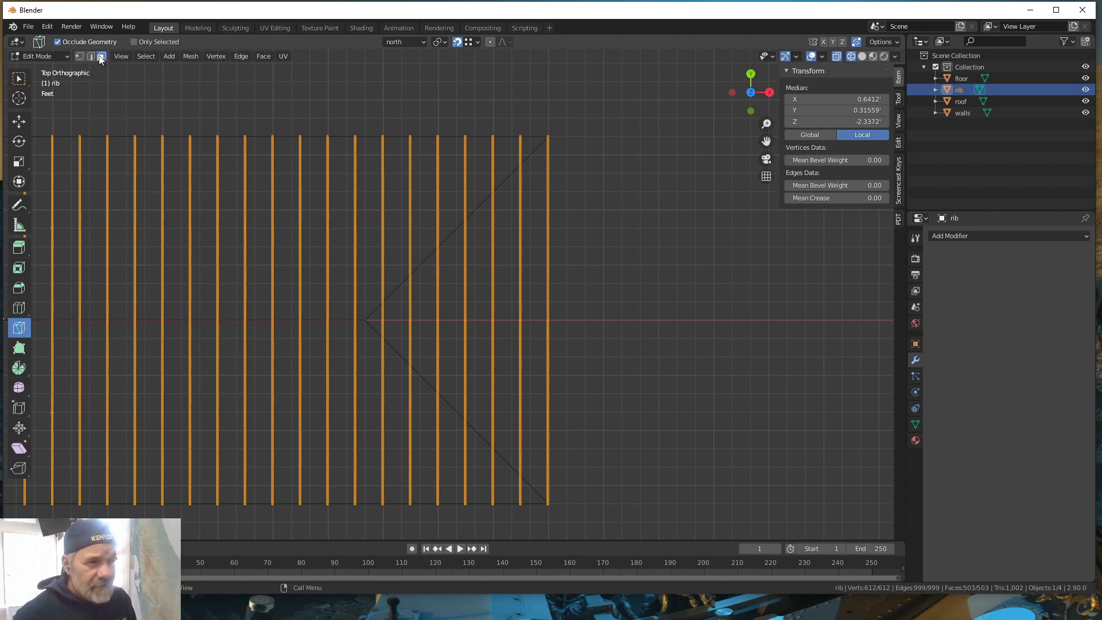
# Step: Try to knife-cut the ribs with cut through on, from the roof's +X, -Y corner along the hip toward the ridge end
pyautogui.click(838, 57)
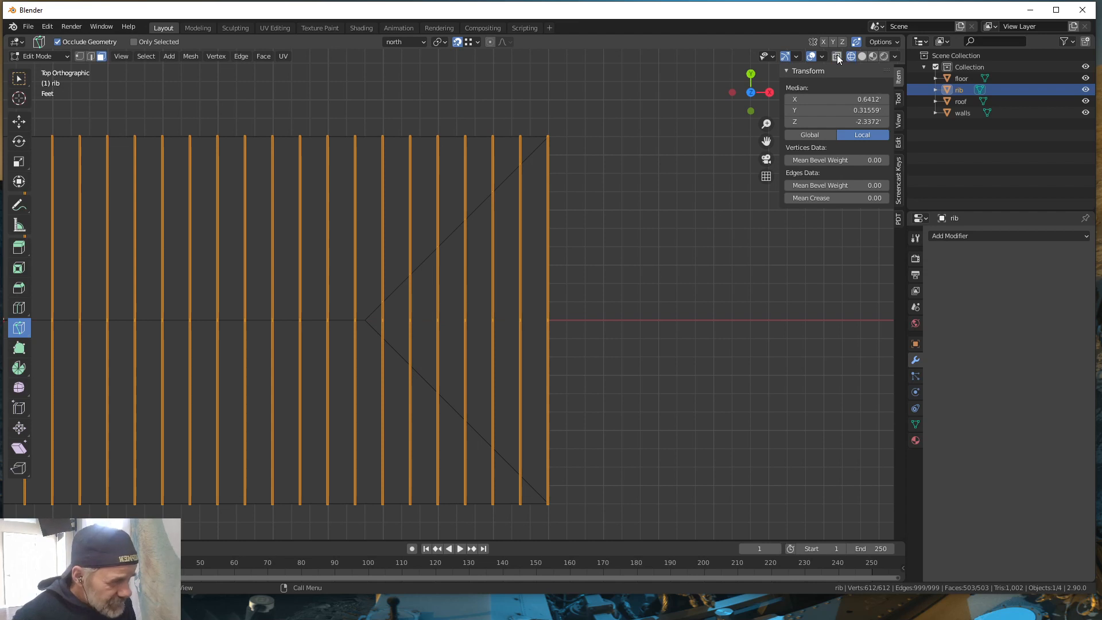
pyautogui.click(838, 56)
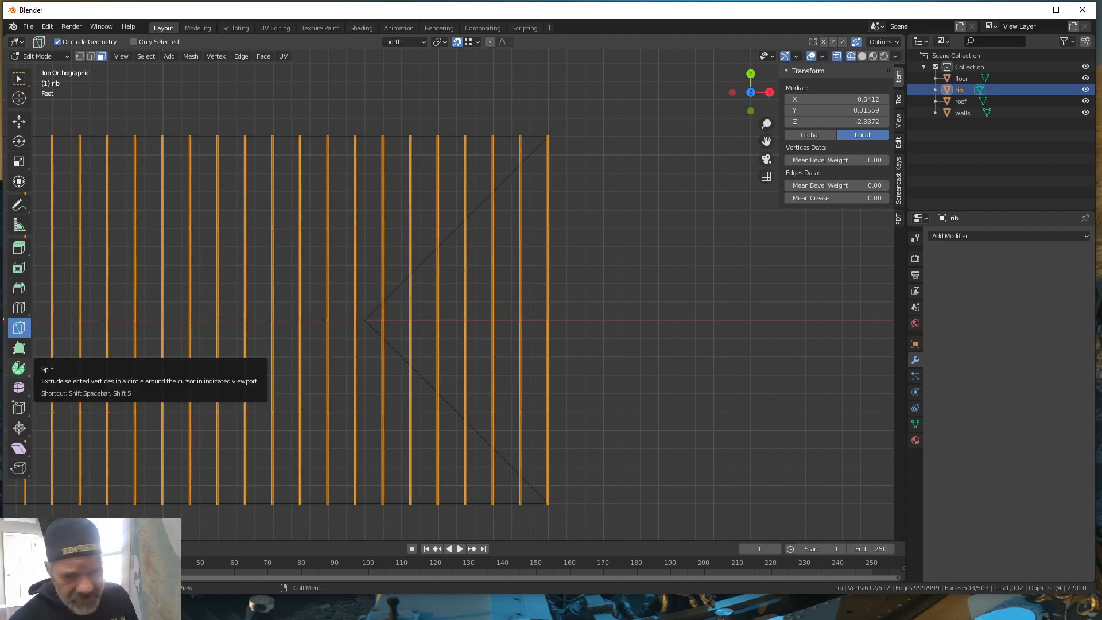
pyautogui.scroll(-1, 555, 413)
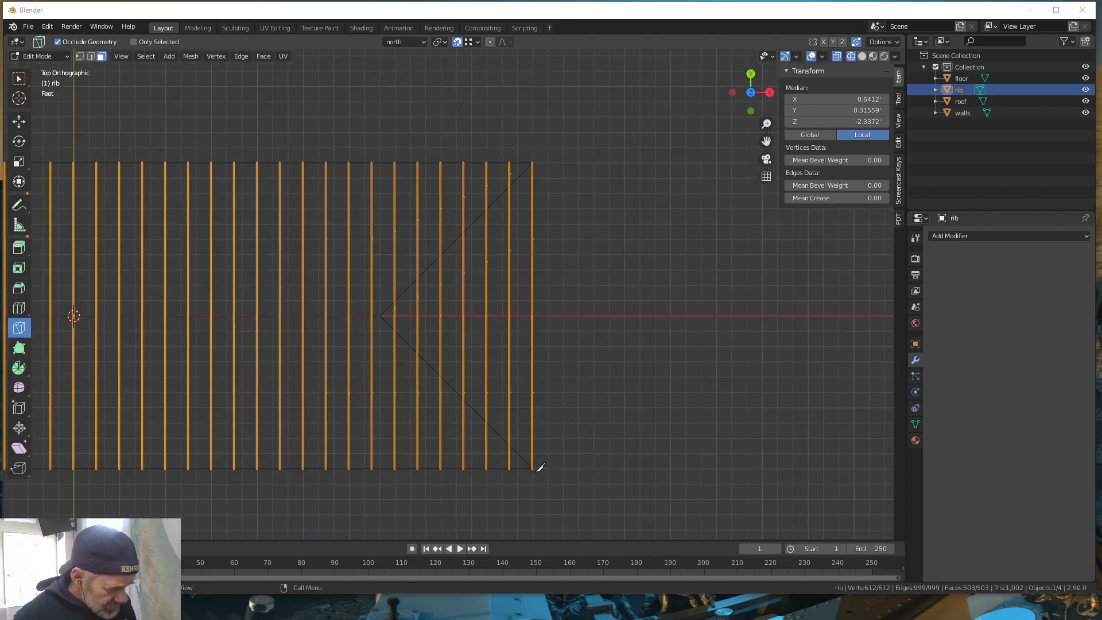
pyautogui.click(534, 469)
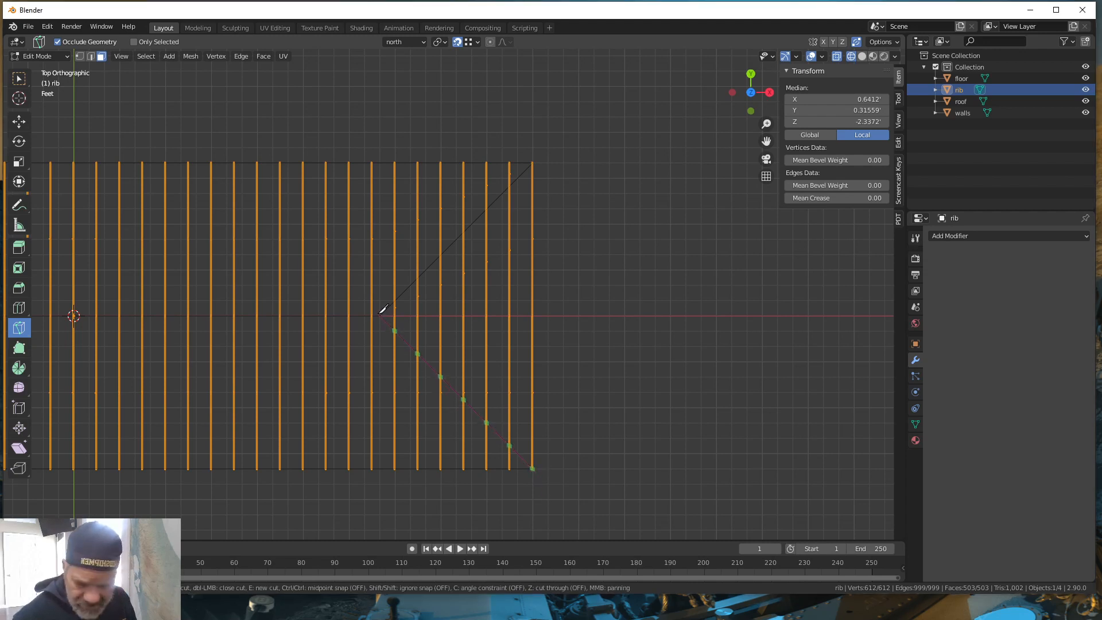
pyautogui.press('z')
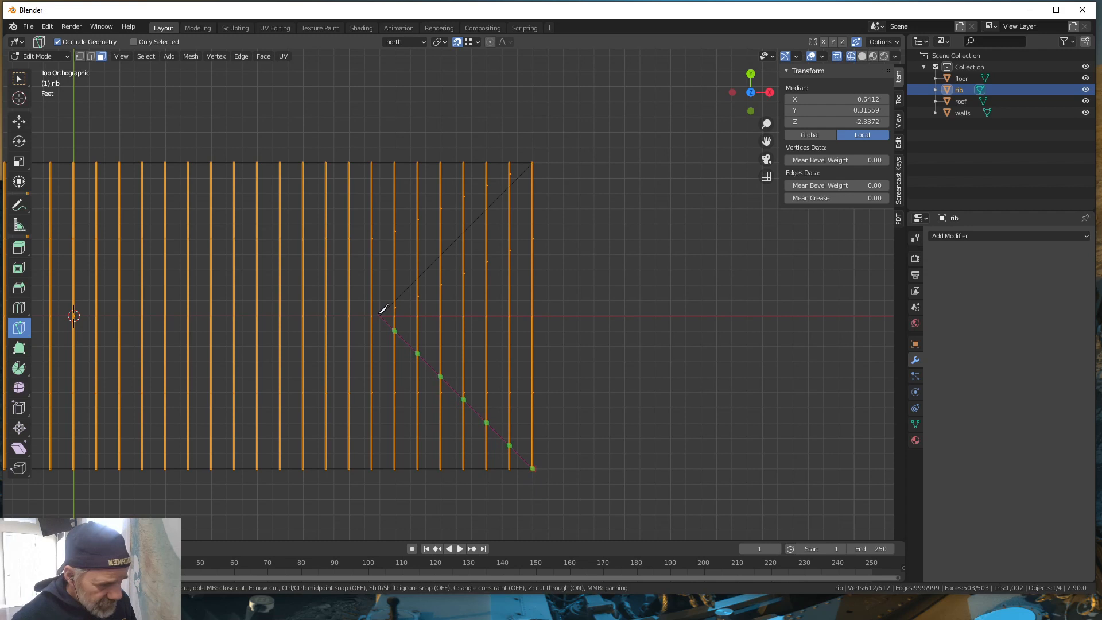
pyautogui.press('Return')
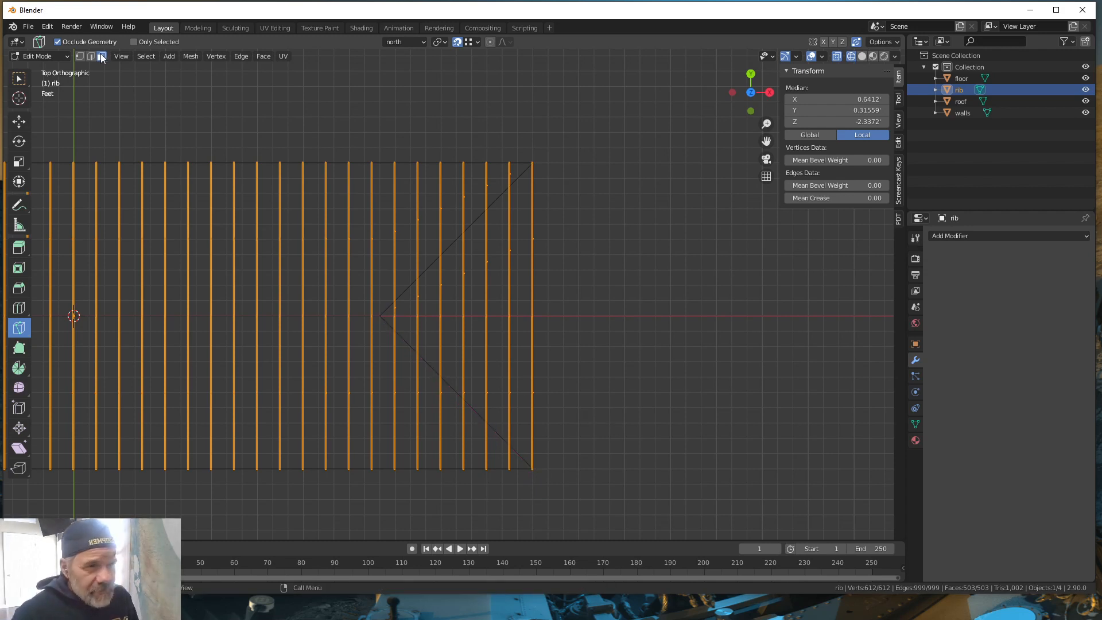
# Step: Examine the rib cuts at the roof's +X end by selecting individual rib faces on both slopes
pyautogui.click(21, 79)
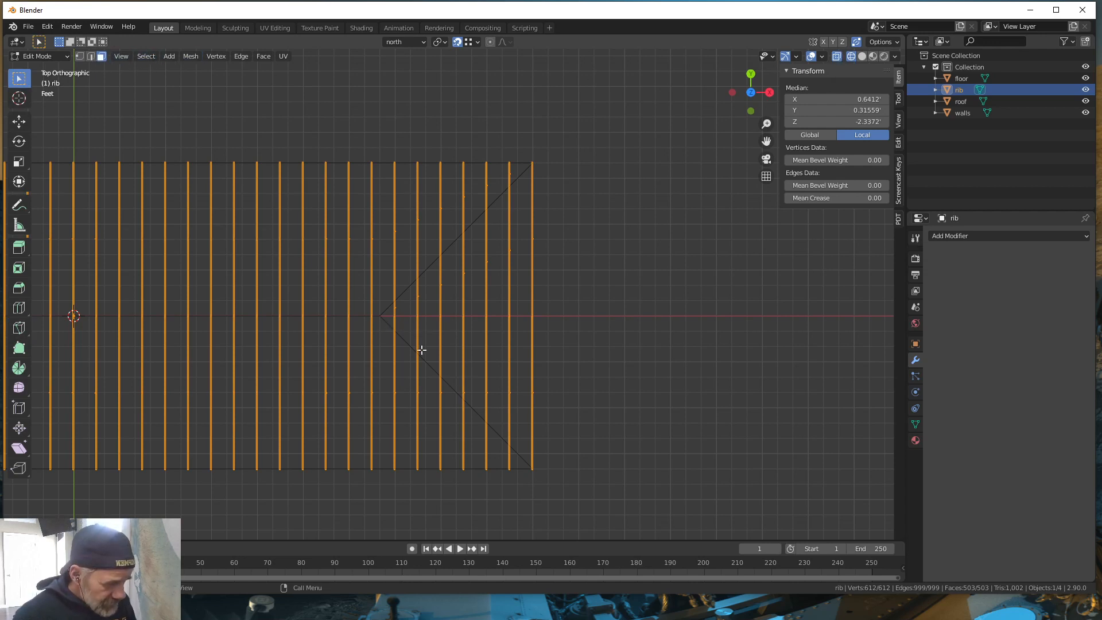
pyautogui.moveTo(627, 431); pyautogui.dragTo(544, 374, button='middle')
pyautogui.scroll(-3, 584, 386)
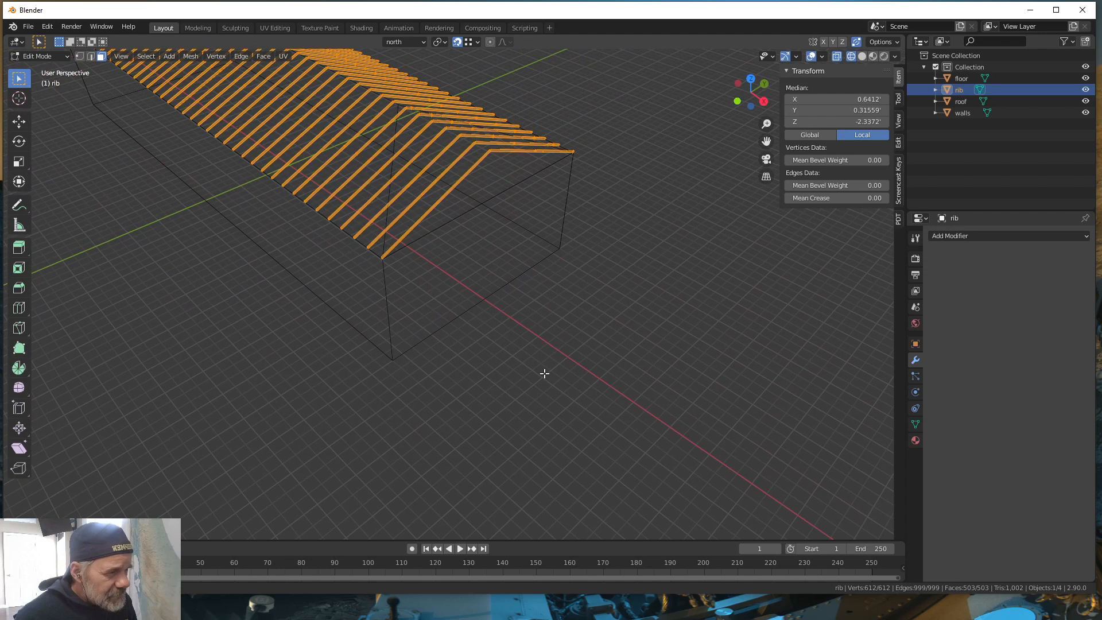
pyautogui.click(438, 205)
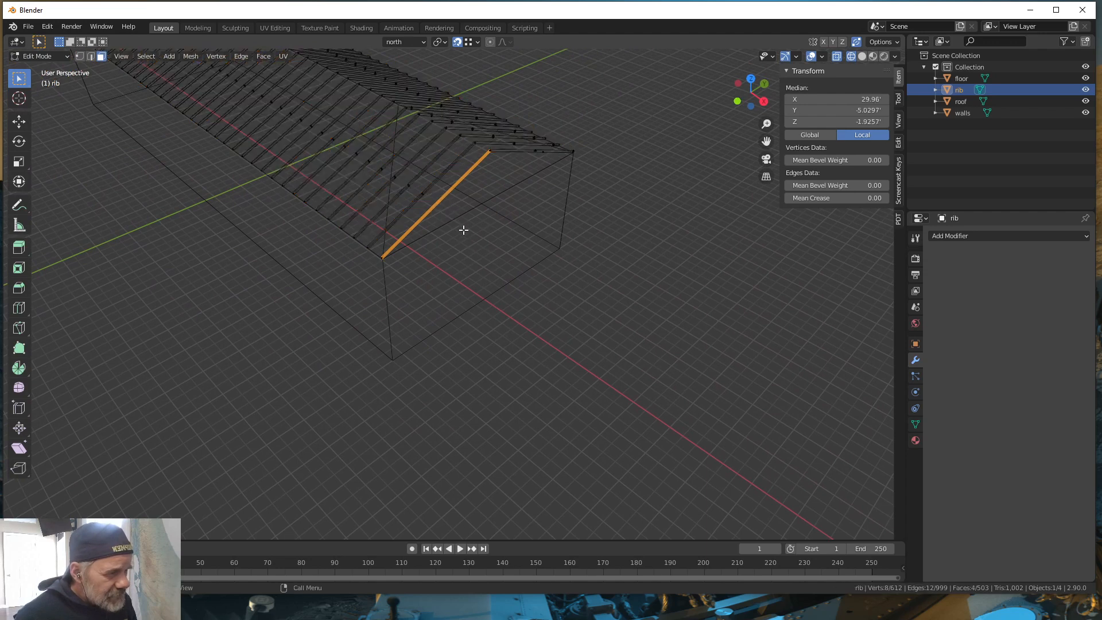
pyautogui.keyDown('alt'); pyautogui.click(428, 189); pyautogui.keyUp('alt')
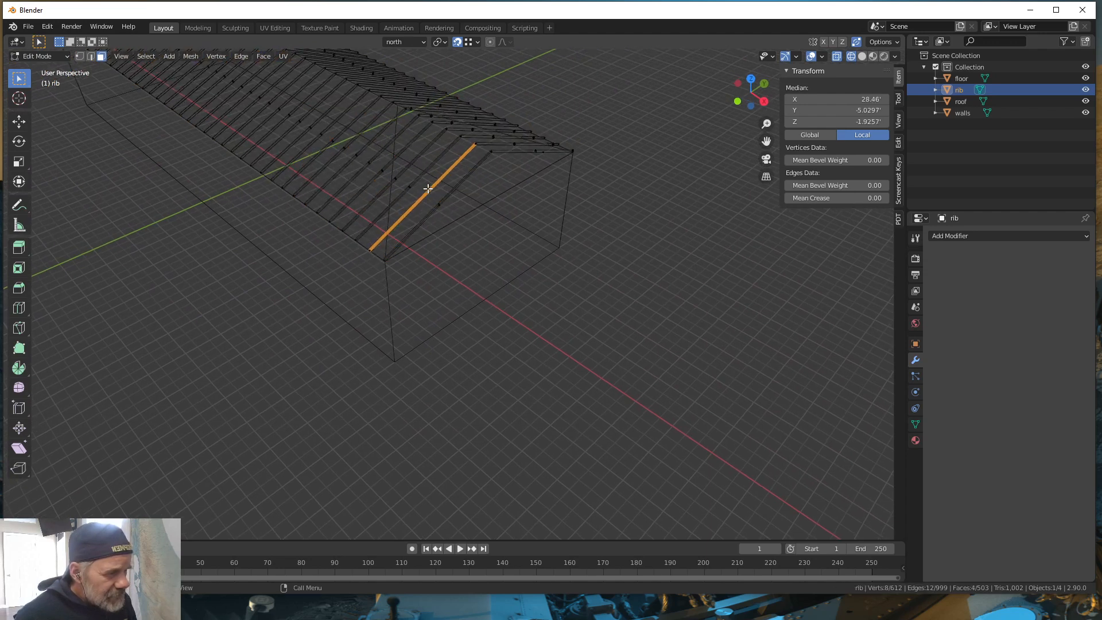
pyautogui.keyDown('alt'); pyautogui.click(407, 189); pyautogui.keyUp('alt')
pyautogui.moveTo(553, 261); pyautogui.dragTo(480, 278, button='middle')
pyautogui.keyDown('alt'); pyautogui.click(507, 228); pyautogui.keyUp('alt')
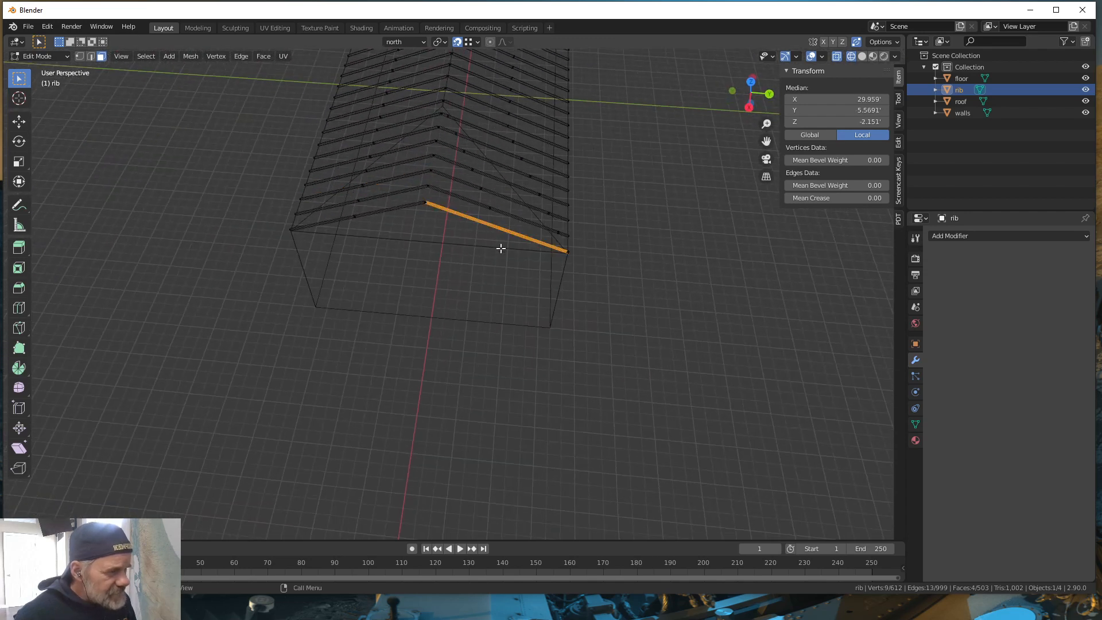
pyautogui.keyDown('alt'); pyautogui.click(484, 185); pyautogui.keyUp('alt')
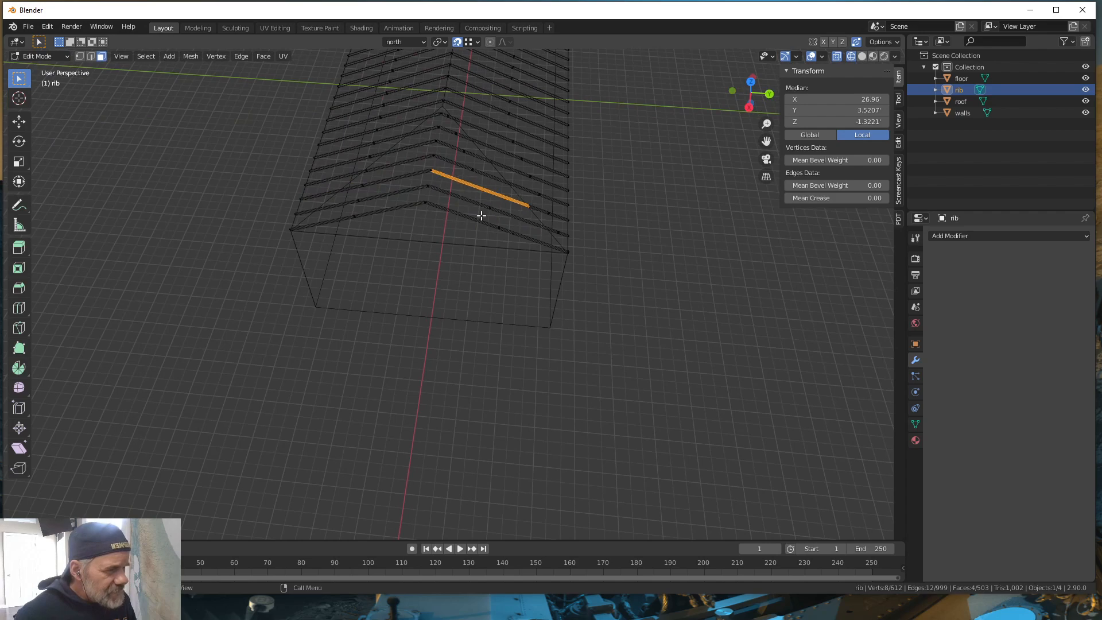
pyautogui.keyDown('alt'); pyautogui.click(476, 164); pyautogui.keyUp('alt')
pyautogui.moveTo(482, 256); pyautogui.dragTo(624, 269, button='middle')
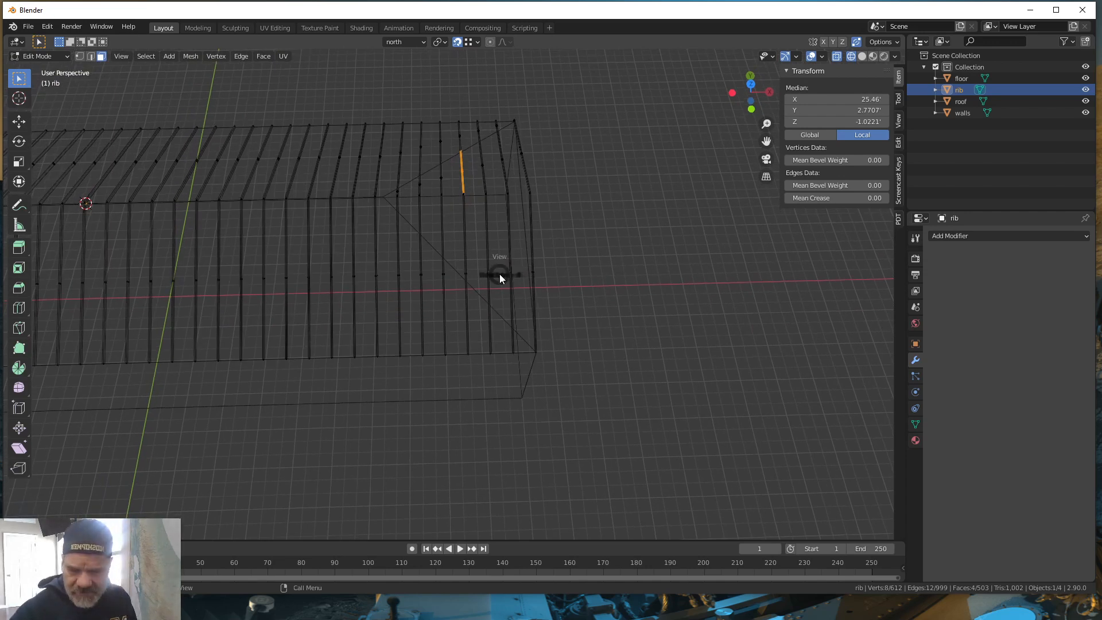
pyautogui.press('8')
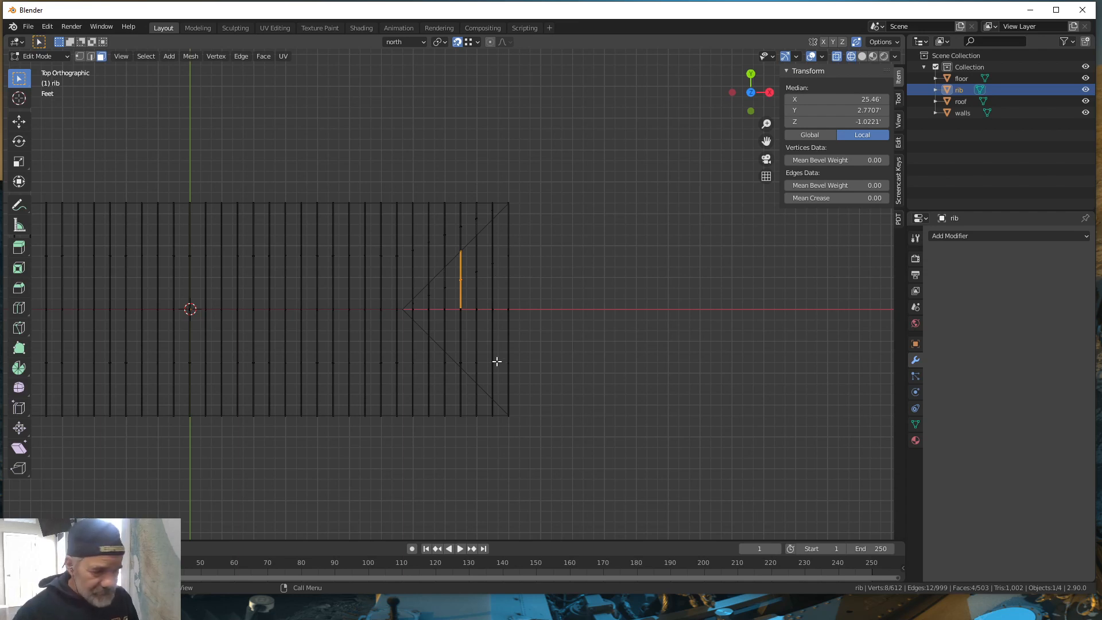
# Step: Knife-cut all ribs with cut through on, from the roof's +X, -Y corner along the hip to the ridge end
pyautogui.keyDown('shift'); pyautogui.moveTo(475, 374); pyautogui.dragTo(471, 347, button='middle'); pyautogui.keyUp('shift')
pyautogui.scroll(3, 544, 313)
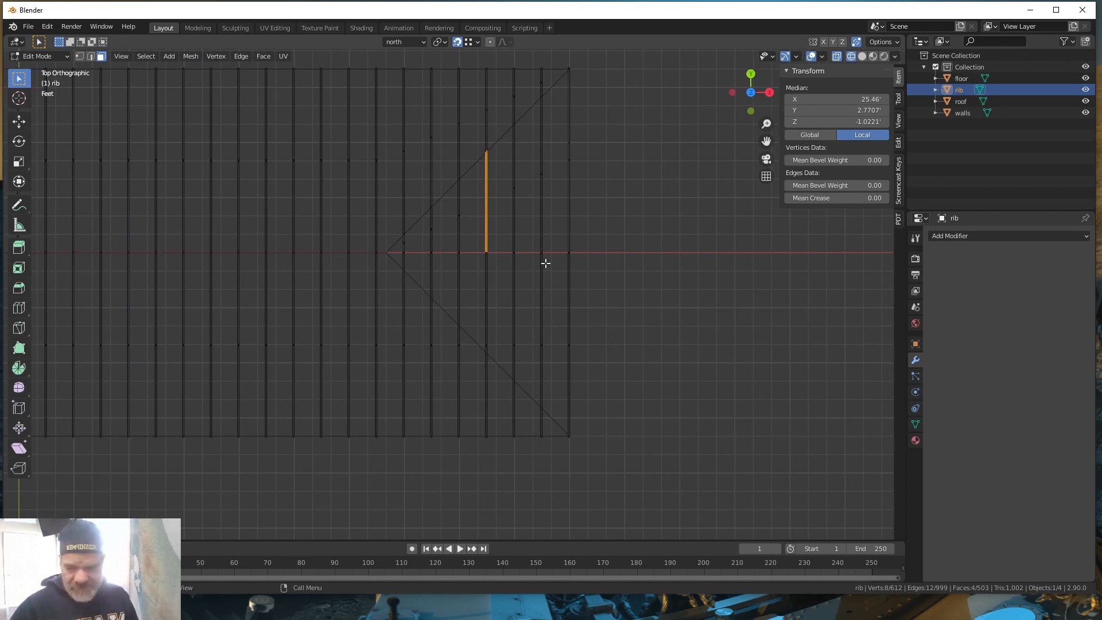
pyautogui.press('a')
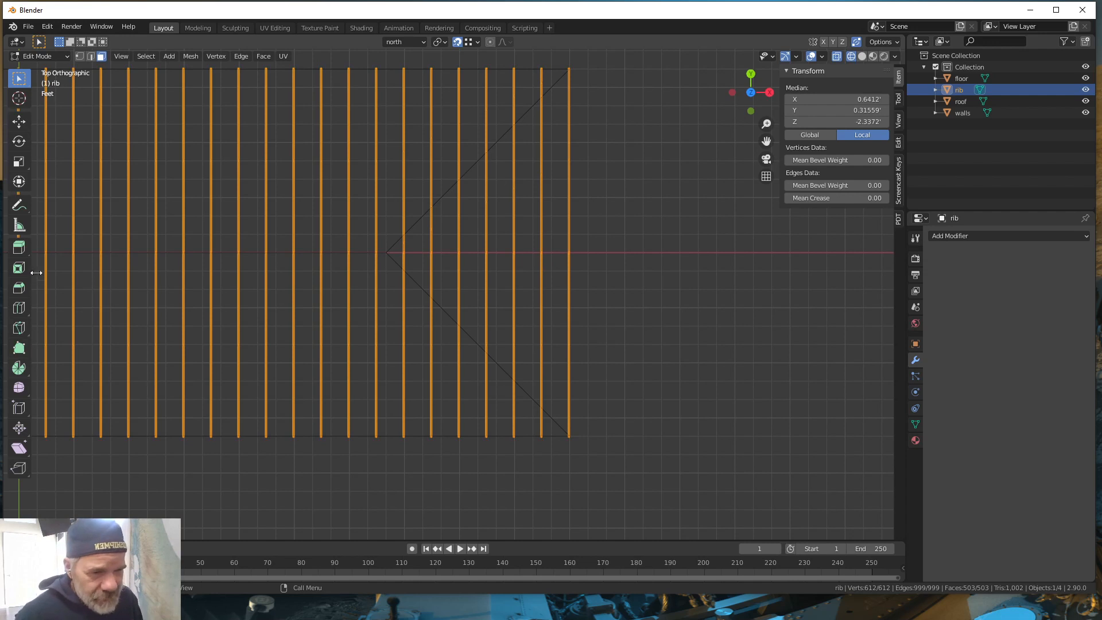
pyautogui.click(19, 329)
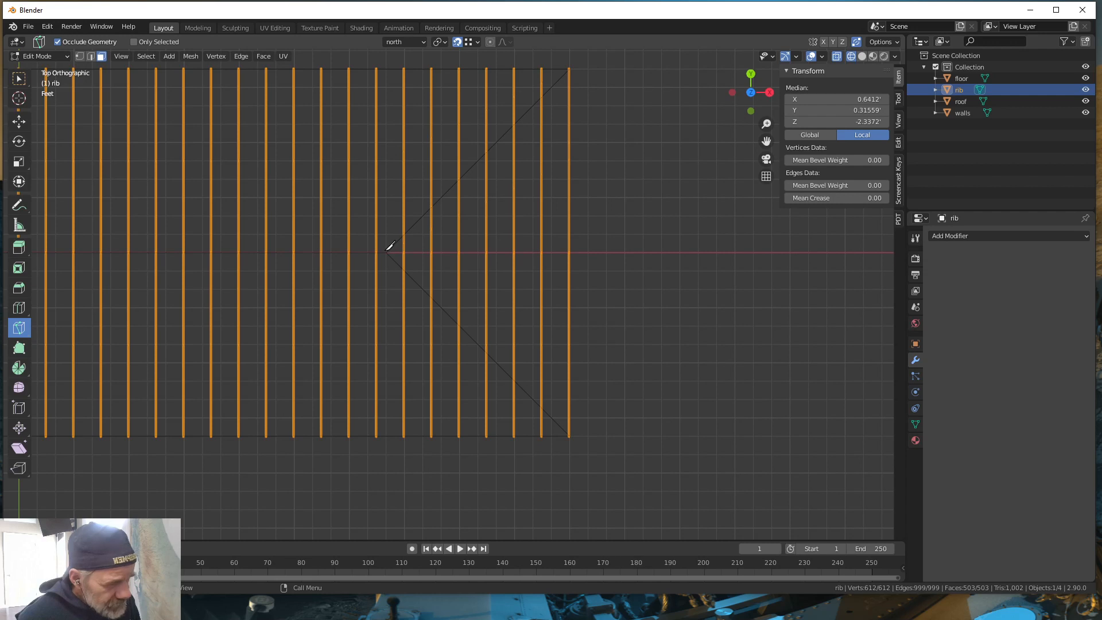
pyautogui.click(574, 437)
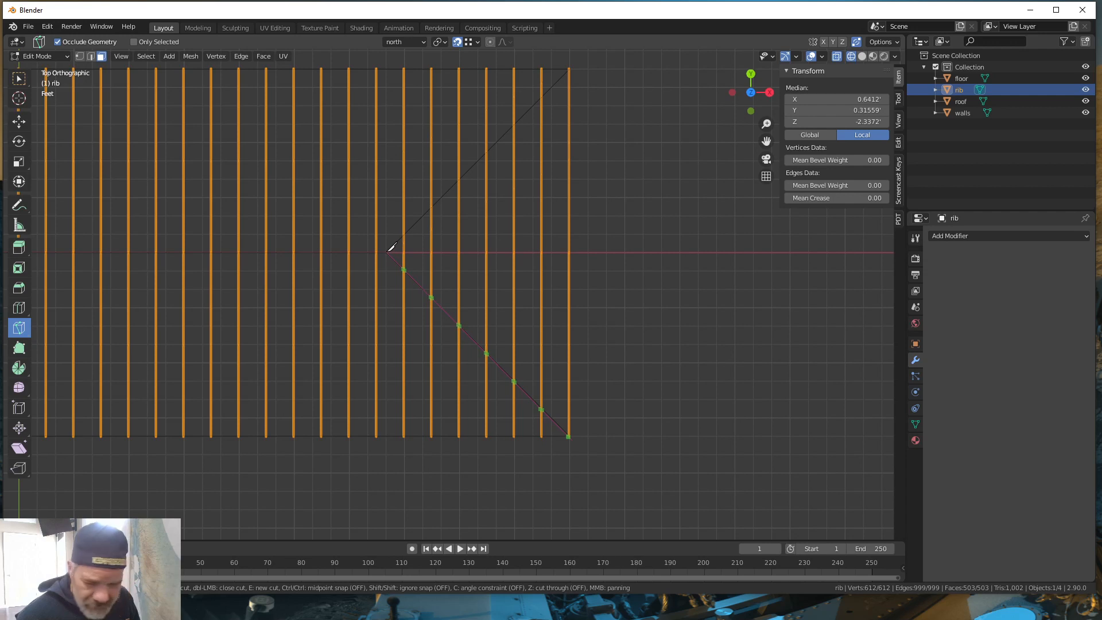
pyautogui.press('z')
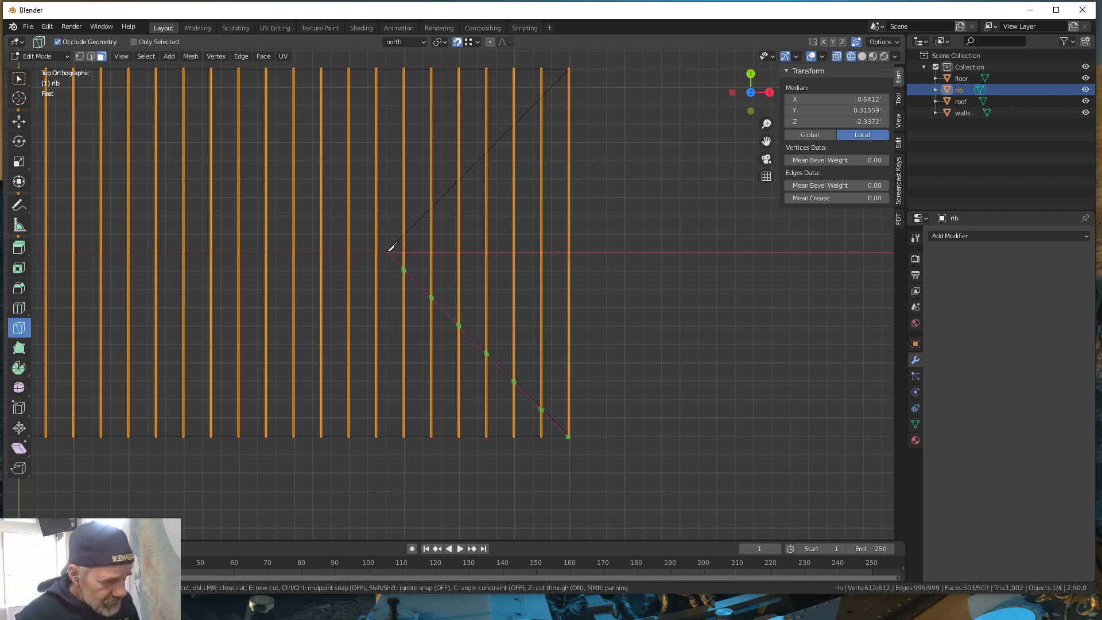
pyautogui.click(389, 252)
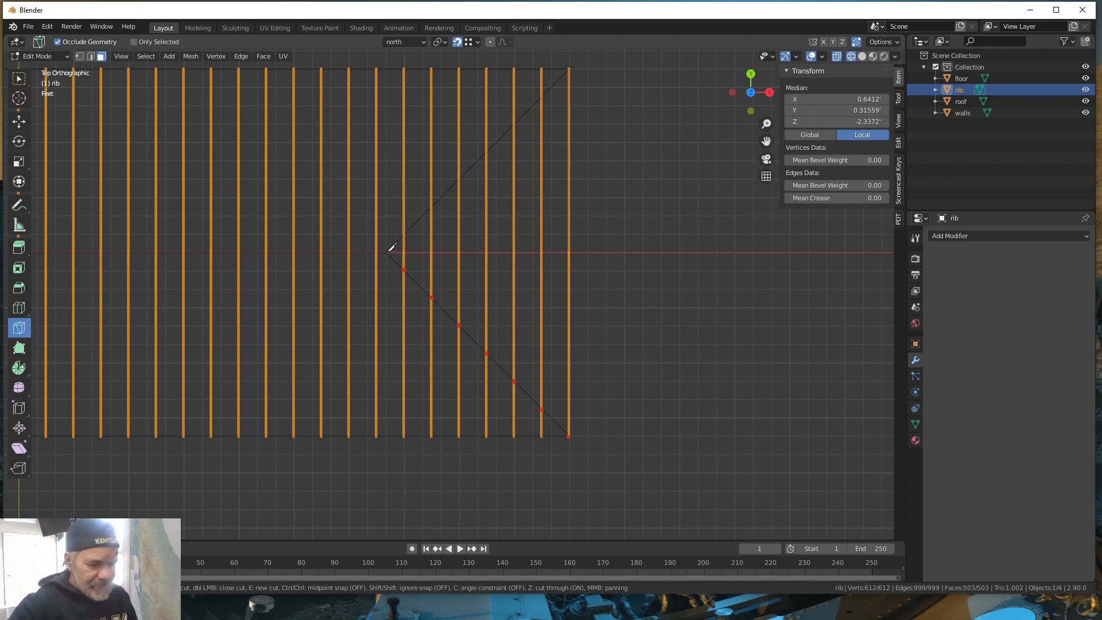
pyautogui.press('Return')
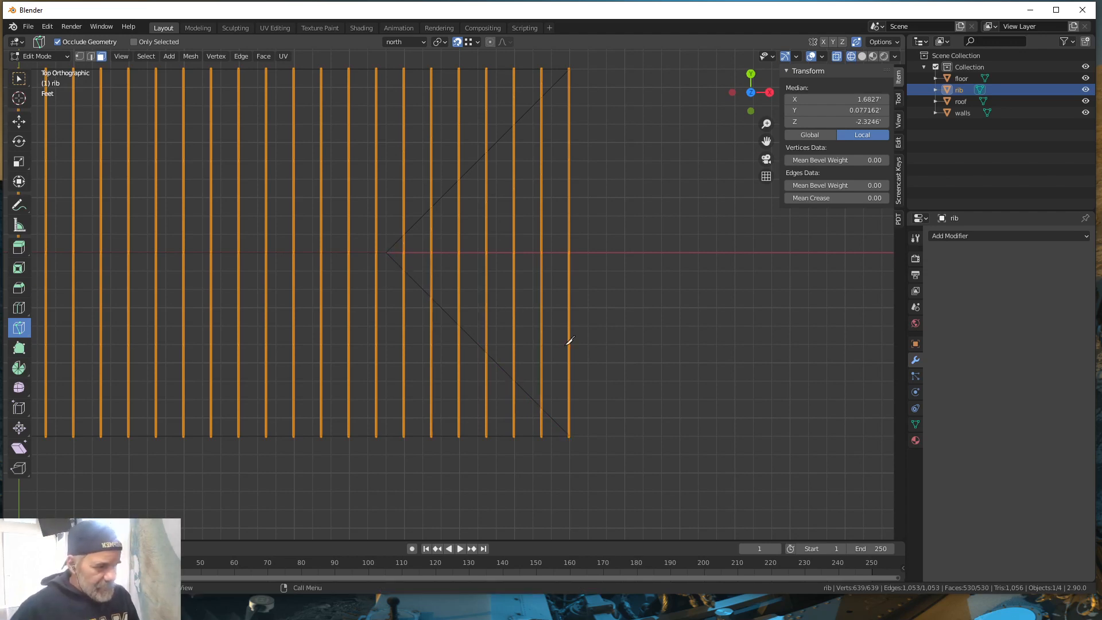
pyautogui.click(22, 82)
# Step: Delete the faces of the rib segments lying between the two hip lines at the roof's +X end
pyautogui.moveTo(534, 382); pyautogui.dragTo(561, 347, button='middle')
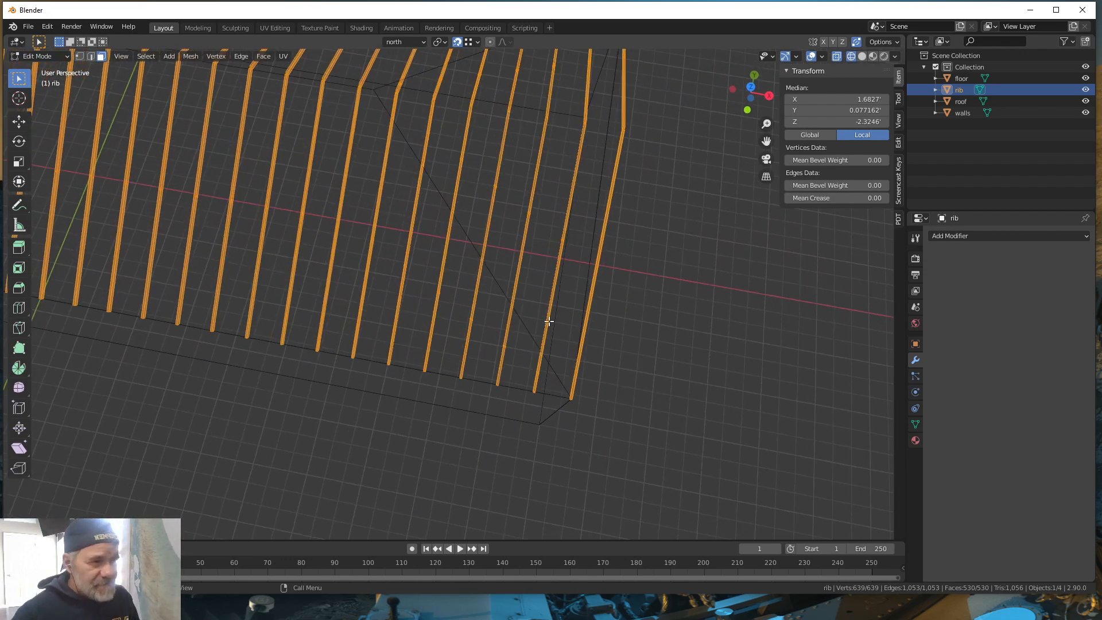
pyautogui.click(684, 321)
pyautogui.moveTo(652, 335); pyautogui.dragTo(672, 332, button='middle')
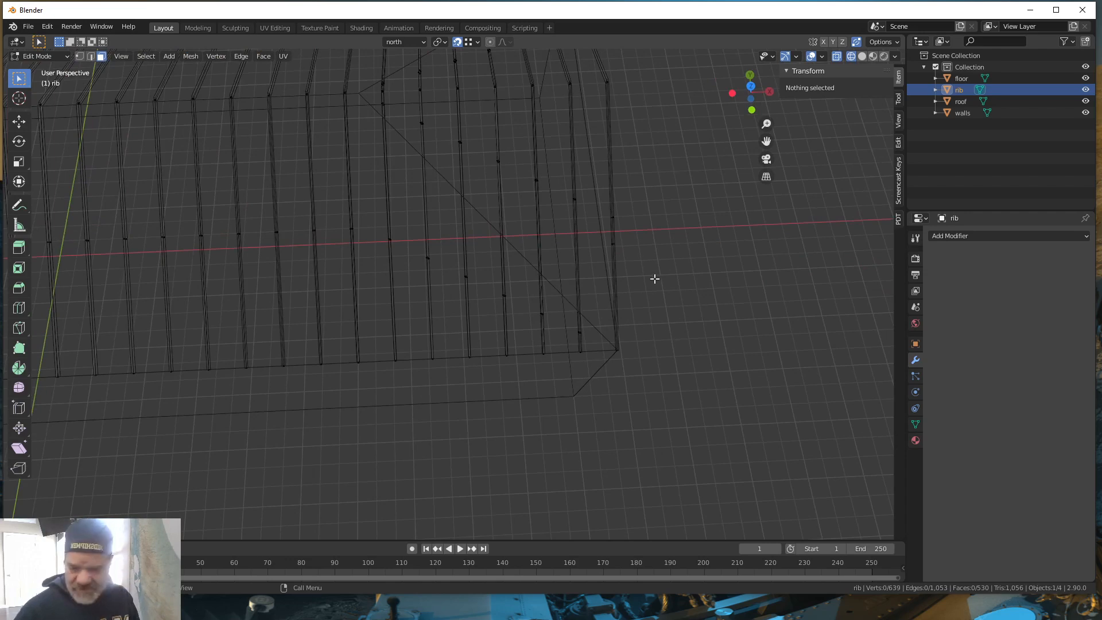
pyautogui.moveTo(655, 278); pyautogui.dragTo(562, 352, button='middle')
pyautogui.moveTo(359, 328); pyautogui.dragTo(381, 274)
pyautogui.keyDown('shift'); pyautogui.moveTo(396, 359); pyautogui.dragTo(425, 240); pyautogui.keyUp('shift')
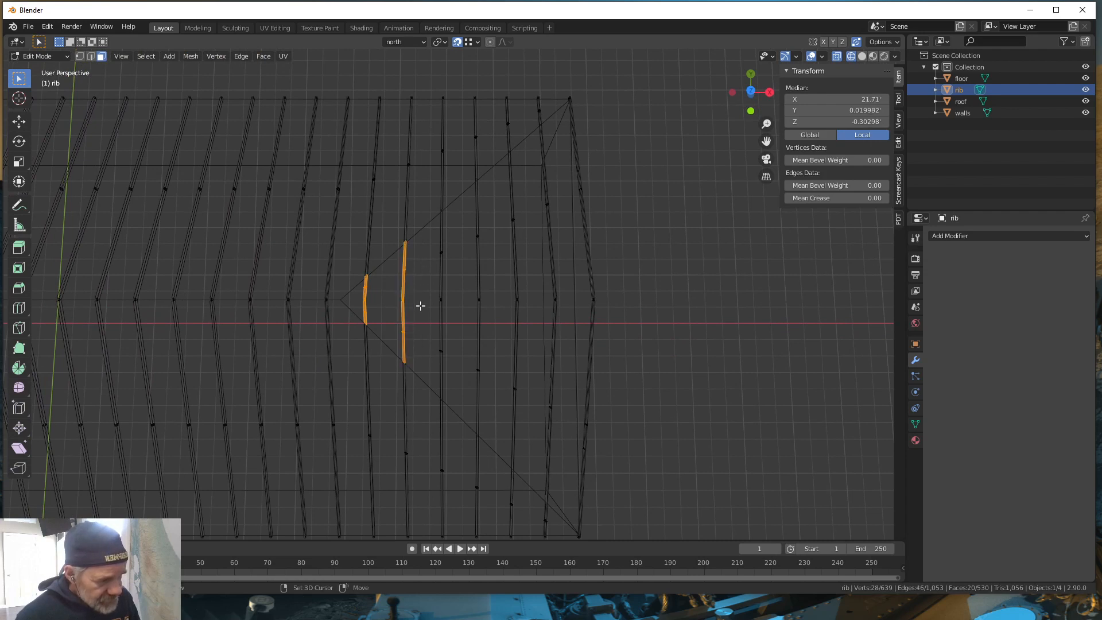
pyautogui.keyDown('shift'); pyautogui.moveTo(433, 369); pyautogui.dragTo(463, 242); pyautogui.keyUp('shift')
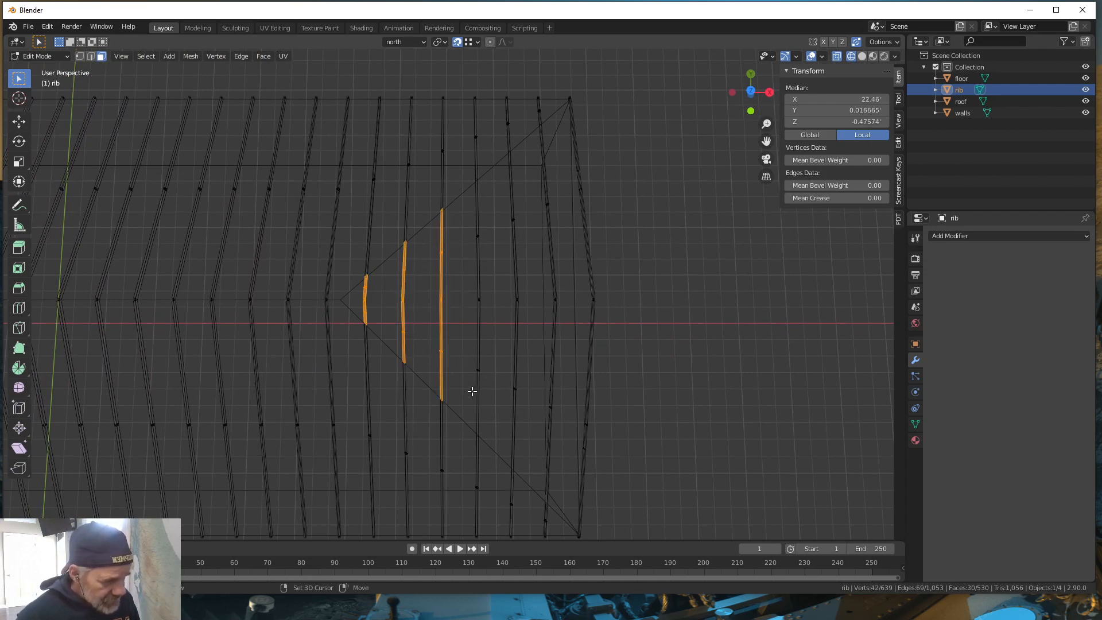
pyautogui.keyDown('shift'); pyautogui.moveTo(472, 392); pyautogui.dragTo(491, 229); pyautogui.keyUp('shift')
pyautogui.keyDown('shift'); pyautogui.moveTo(507, 422); pyautogui.dragTo(649, 160); pyautogui.keyUp('shift')
pyautogui.keyDown('shift'); pyautogui.moveTo(554, 477); pyautogui.dragTo(624, 396); pyautogui.keyUp('shift')
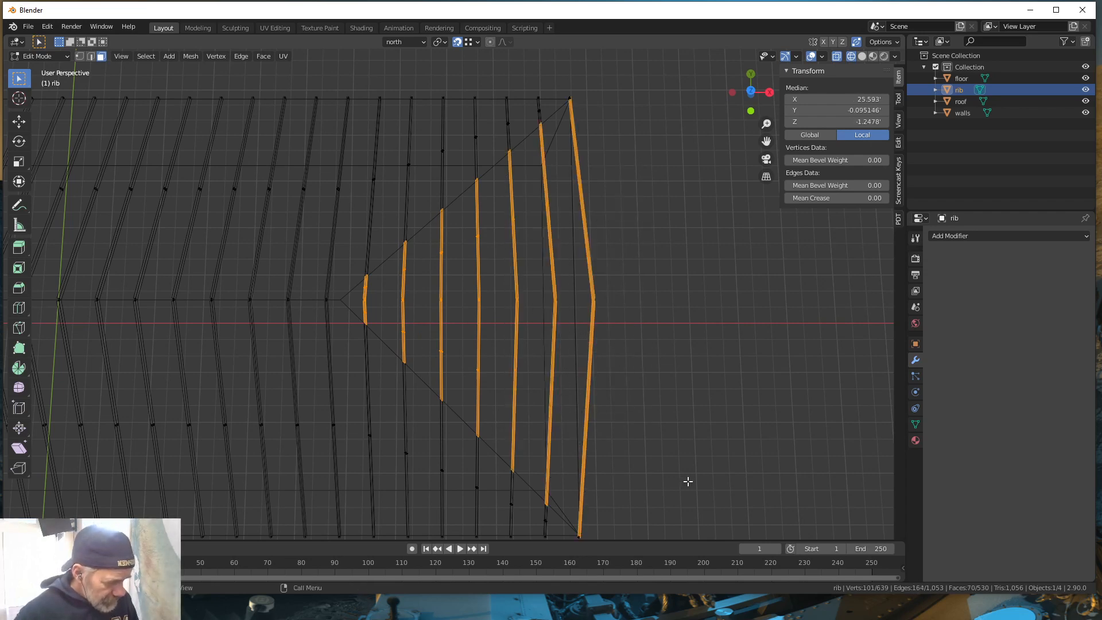
pyautogui.moveTo(687, 482); pyautogui.dragTo(694, 450, button='middle')
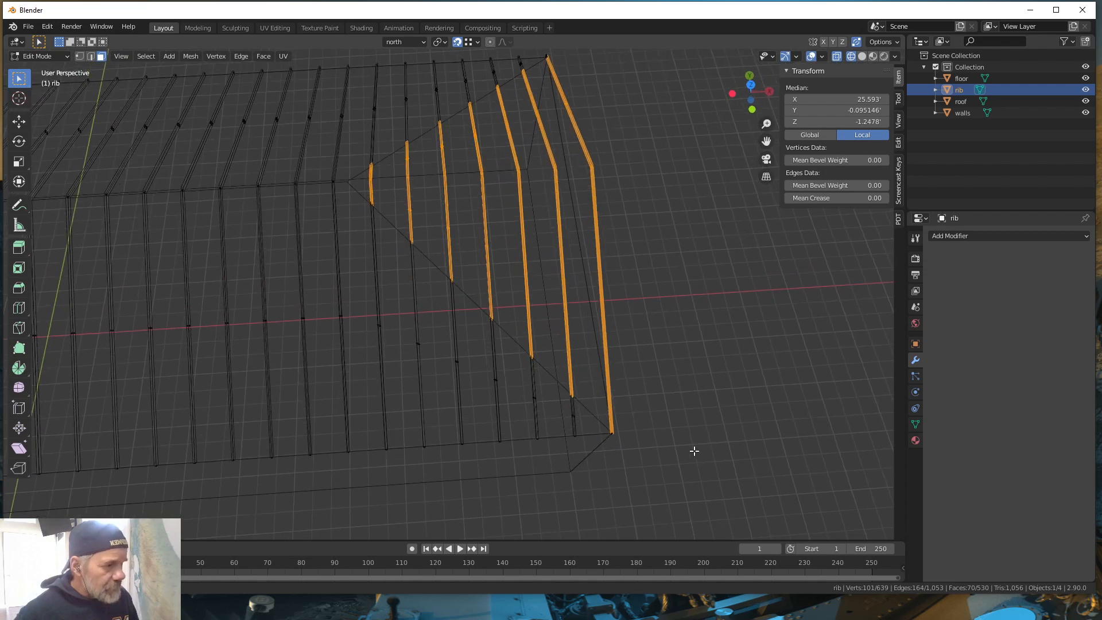
pyautogui.press('x')
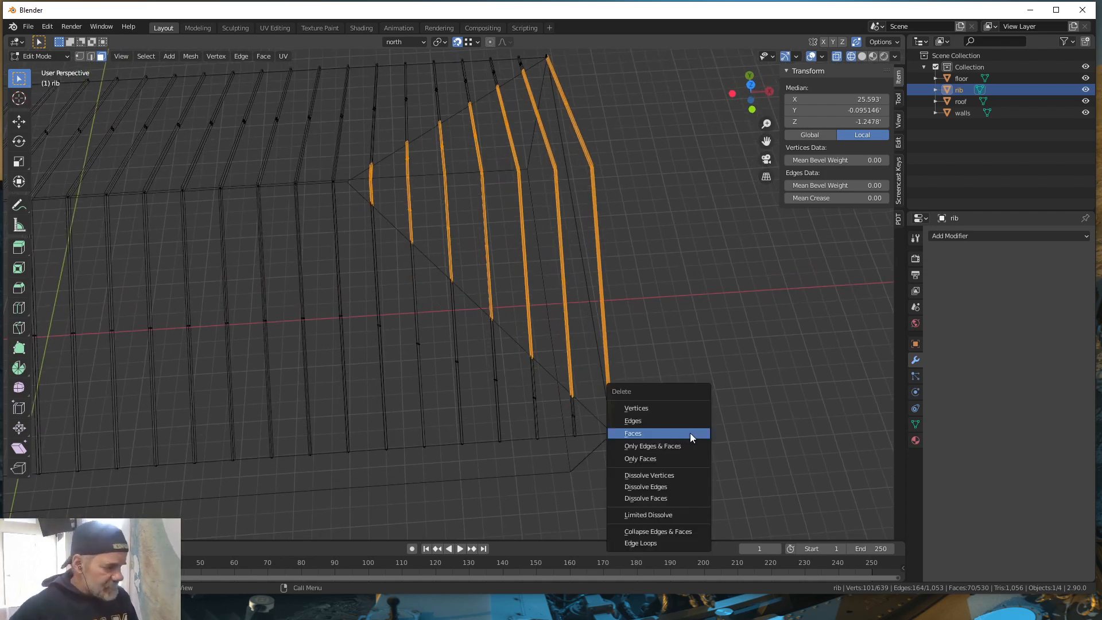
pyautogui.click(650, 435)
# Step: Hide the rib object, switch to Object Mode and turn off X-ray, viewing the roof's -X end
pyautogui.moveTo(649, 401)
pyautogui.mouseDown(button='middle')
pyautogui.moveTo(660, 382)
pyautogui.moveTo(655, 418)
pyautogui.moveTo(643, 394)
pyautogui.mouseUp(button='middle')
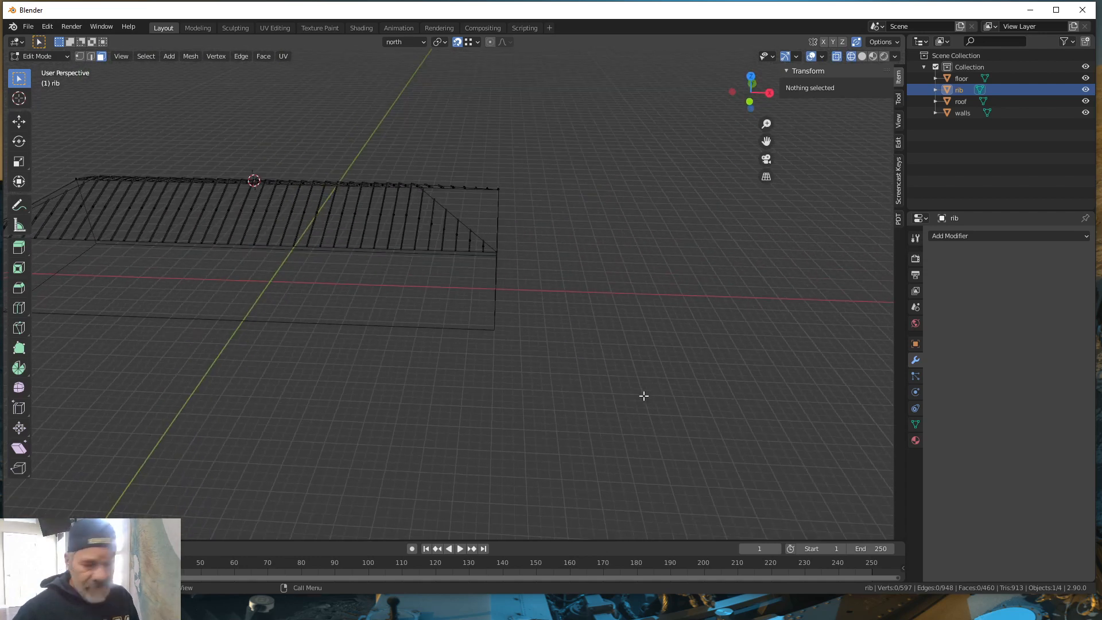
pyautogui.moveTo(542, 428); pyautogui.dragTo(647, 463, button='middle')
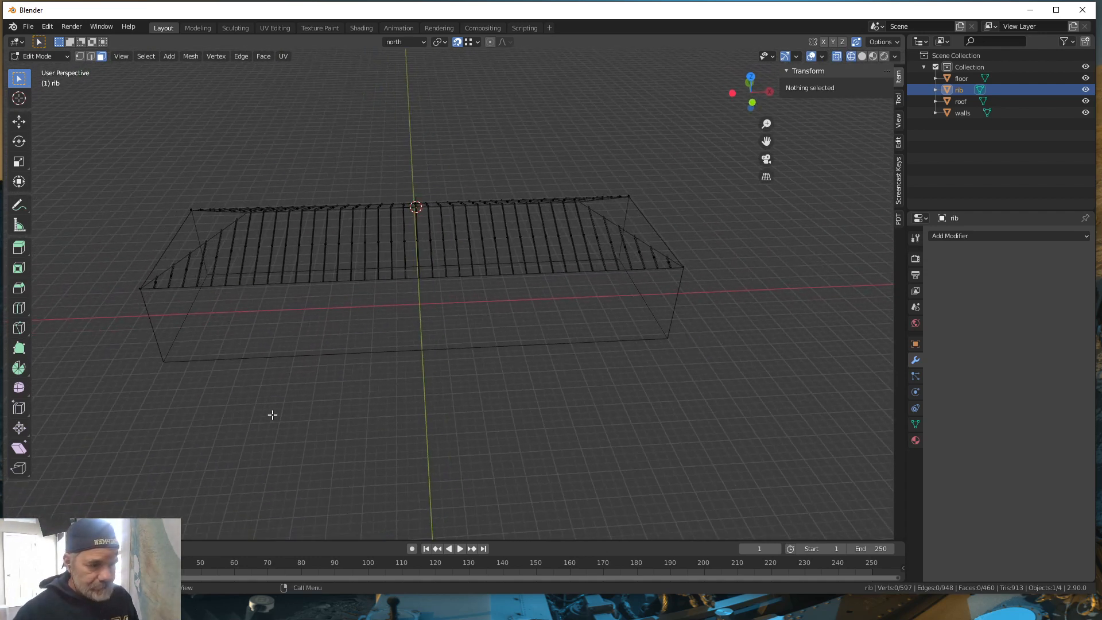
pyautogui.moveTo(270, 414); pyautogui.dragTo(359, 405, button='middle')
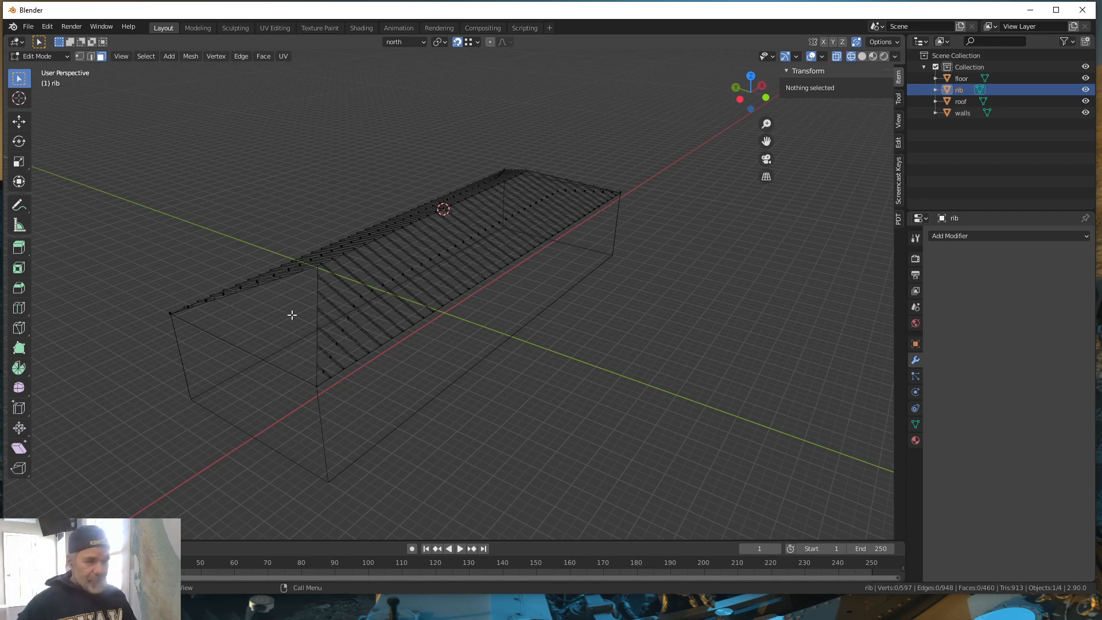
pyautogui.moveTo(303, 325)
pyautogui.mouseDown(button='middle')
pyautogui.moveTo(311, 342)
pyautogui.moveTo(309, 332)
pyautogui.mouseUp(button='middle')
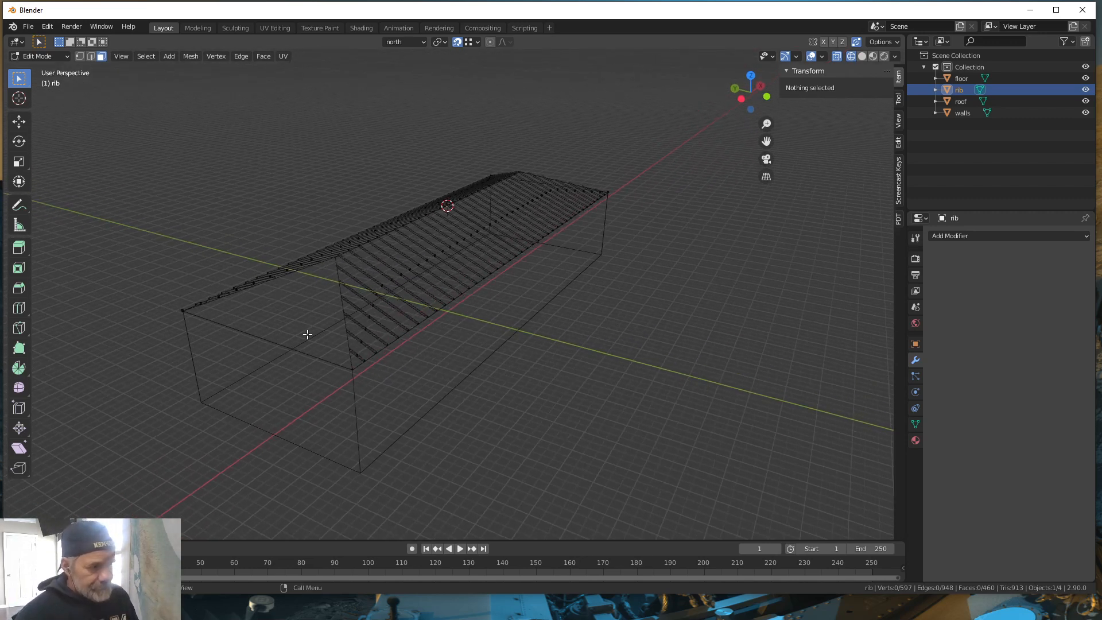
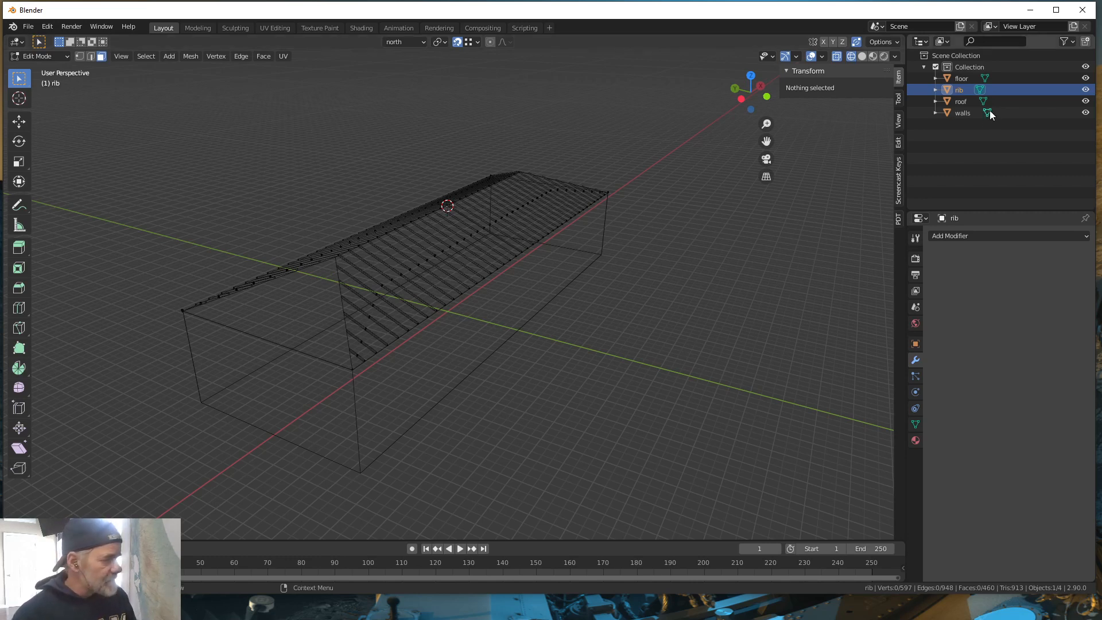
pyautogui.click(1087, 91)
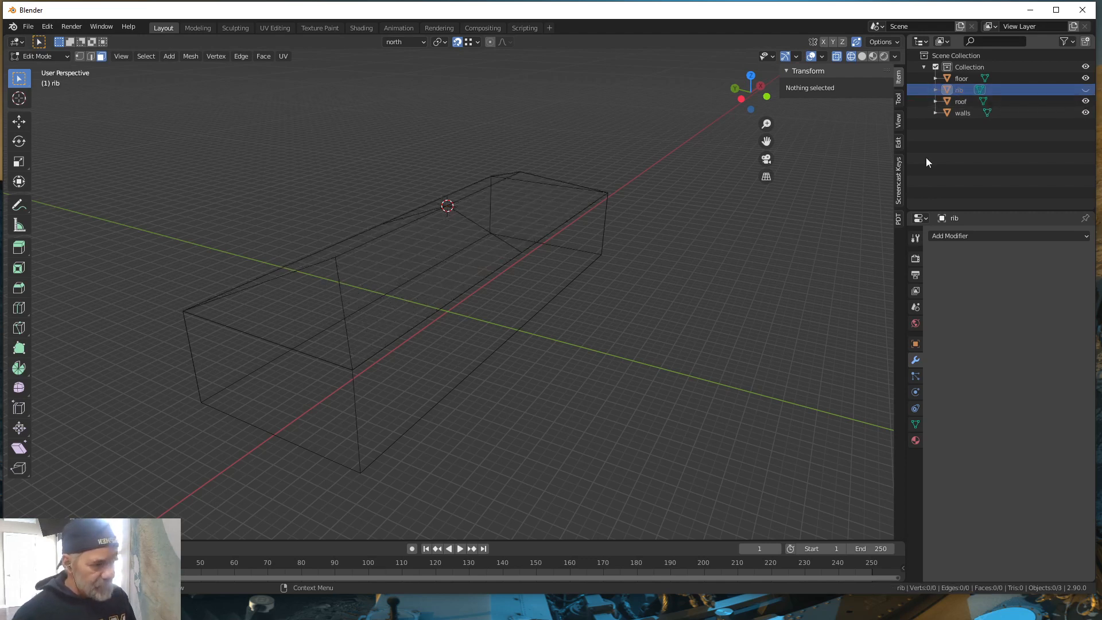
pyautogui.moveTo(542, 330); pyautogui.dragTo(546, 340, button='middle')
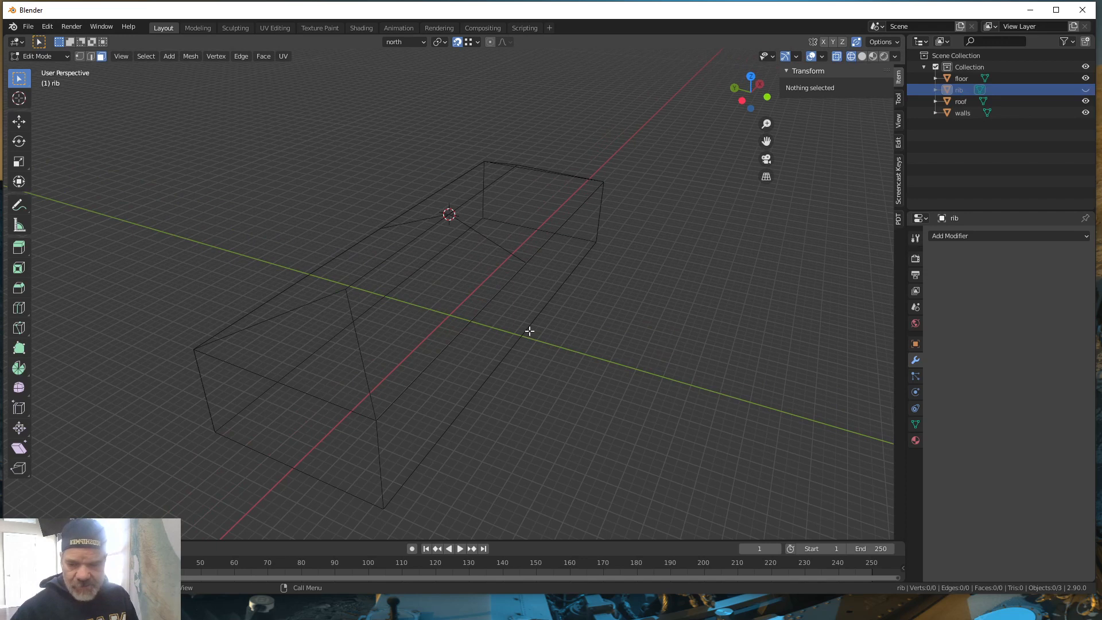
pyautogui.press('Tab')
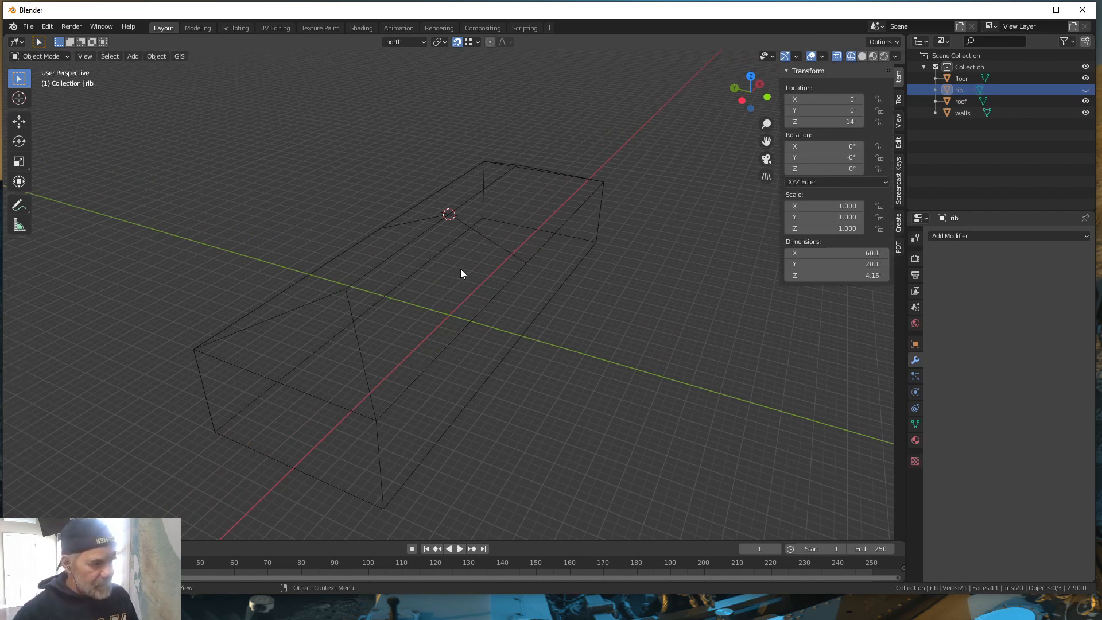
pyautogui.click(837, 57)
pyautogui.moveTo(502, 343); pyautogui.dragTo(503, 338, button='middle')
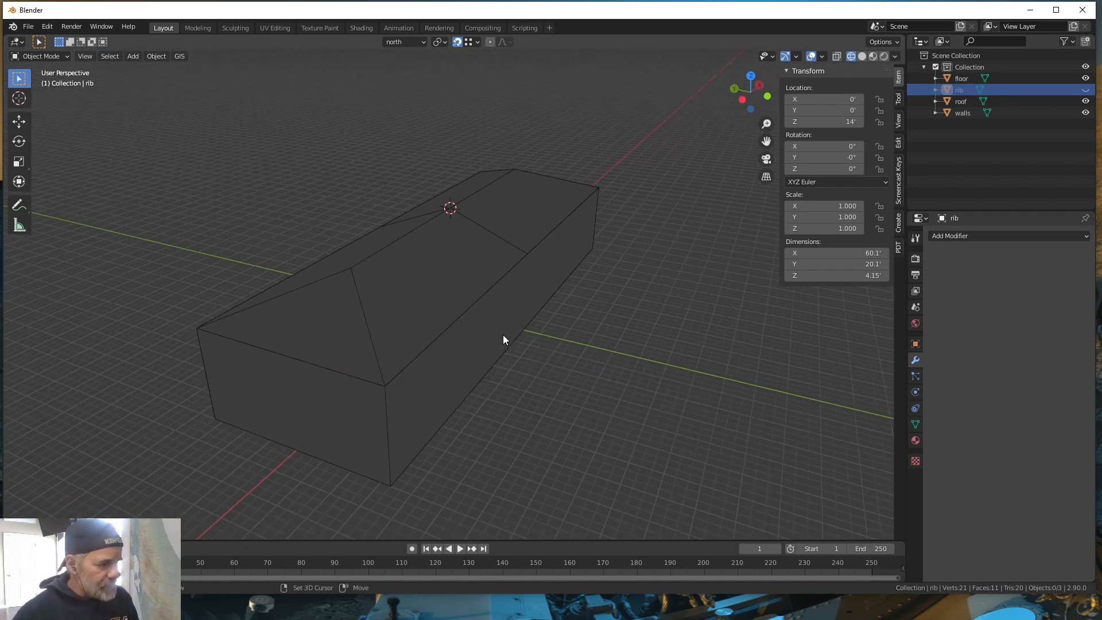
# Step: Add a single-vertex mesh and, in vertex select mode, snap its vertex to the ridge's -X end
pyautogui.hotkey('shift', 'a')
pyautogui.moveTo(503, 335)
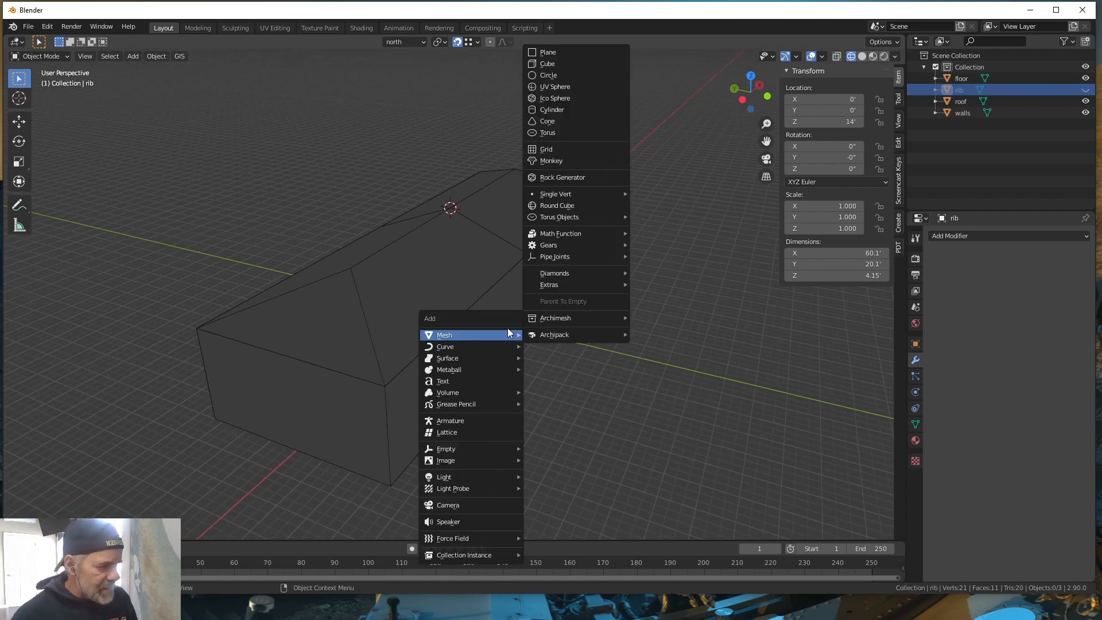
pyautogui.moveTo(562, 192)
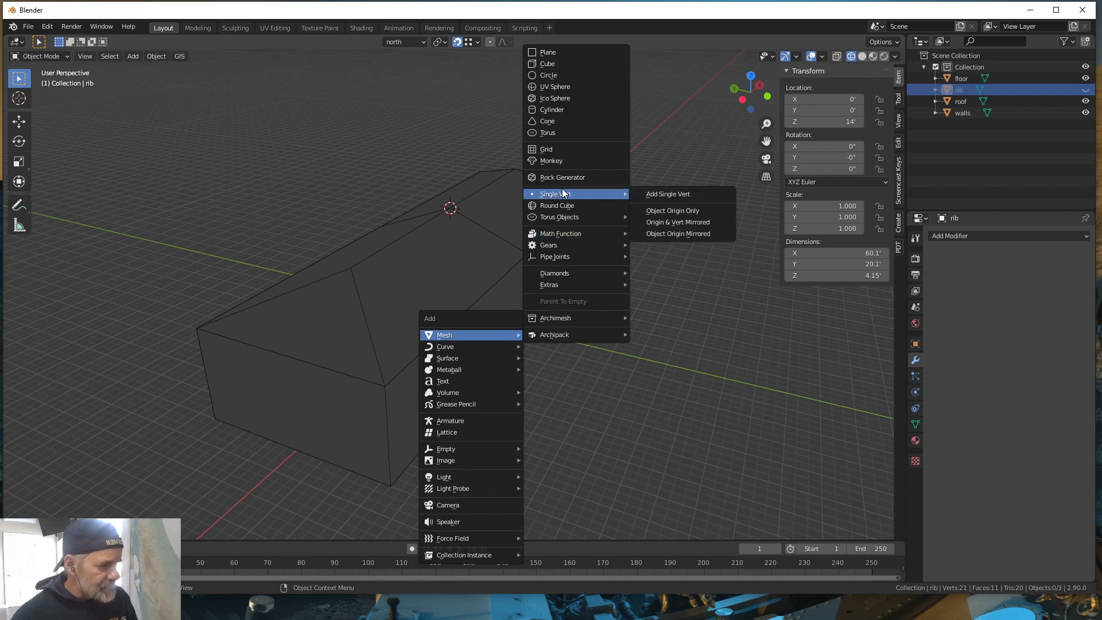
pyautogui.click(681, 194)
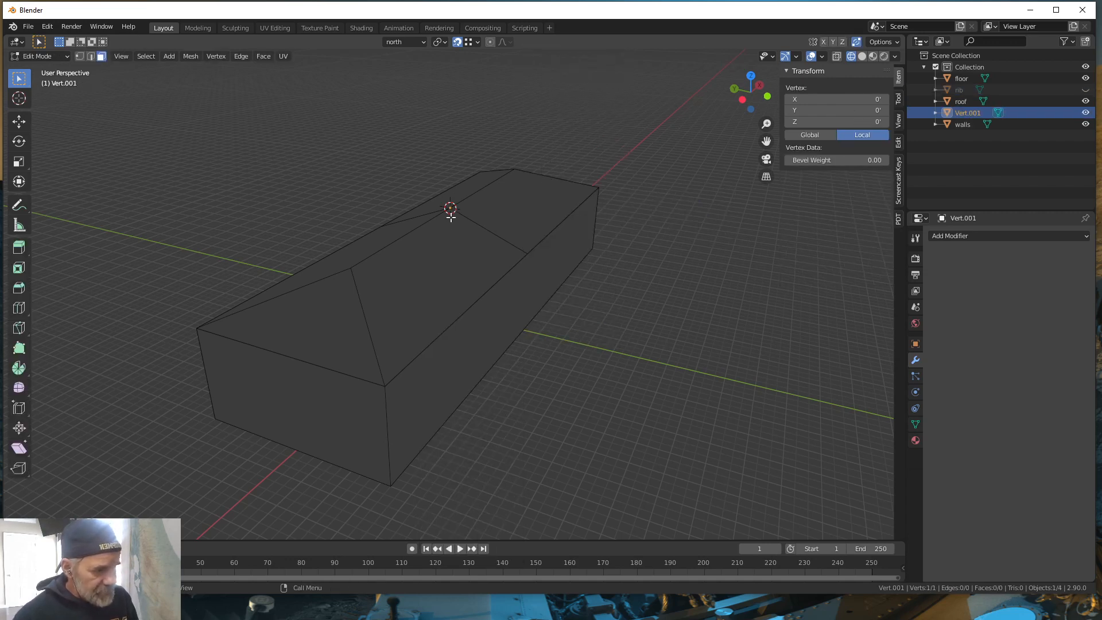
pyautogui.click(80, 57)
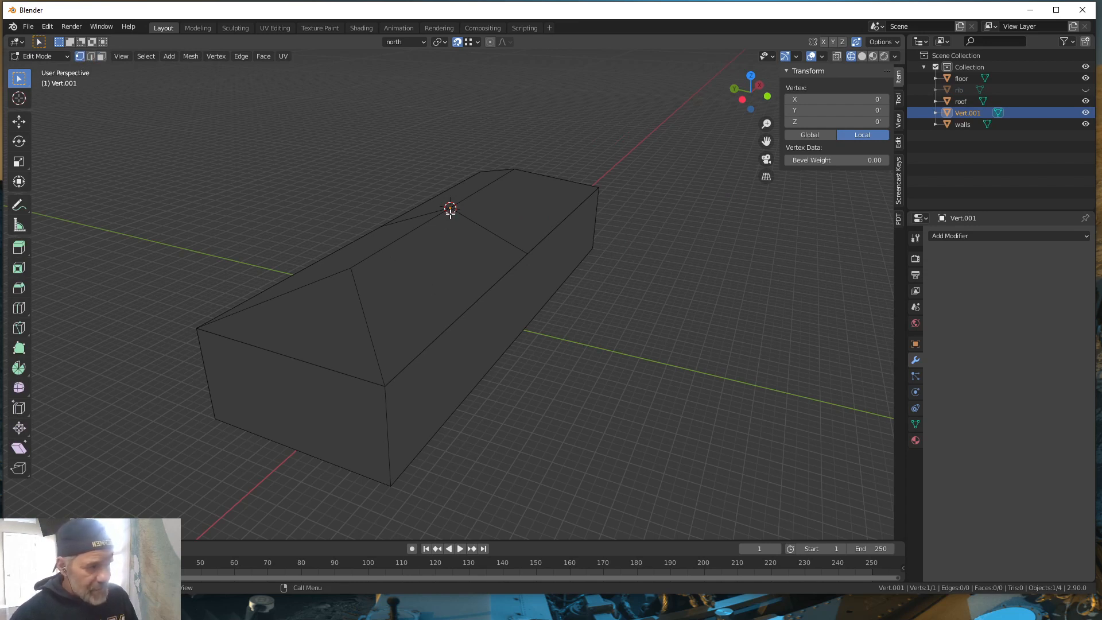
pyautogui.press('g')
pyautogui.click(350, 268)
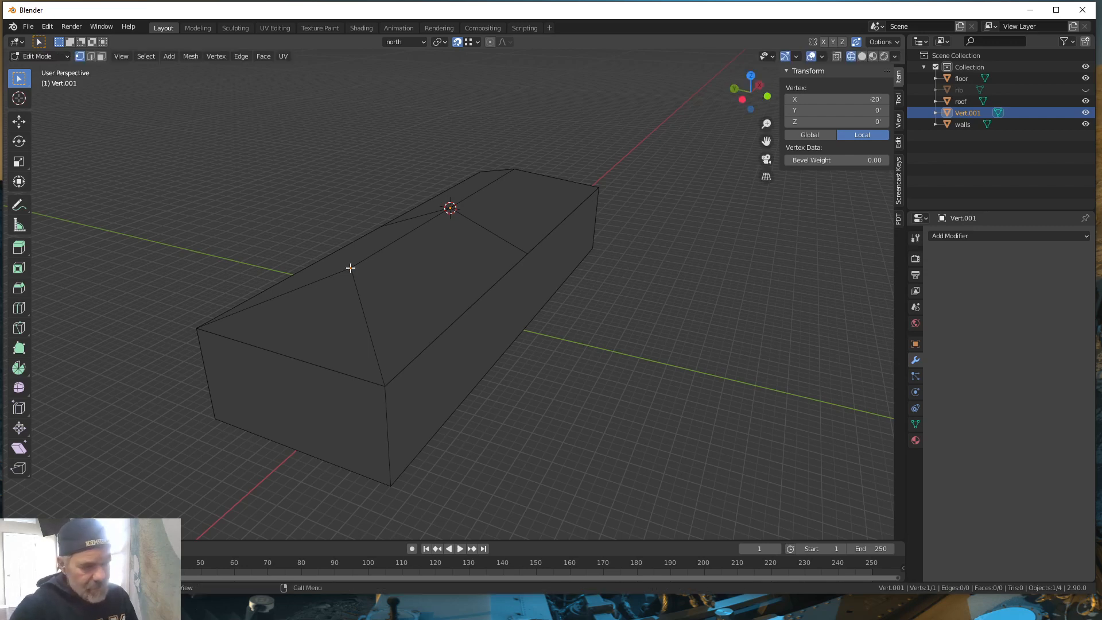
# Step: Set the transform orientation to west and the snap target to Edge for work on the -X hip face
pyautogui.moveTo(416, 364); pyautogui.dragTo(460, 369, button='middle')
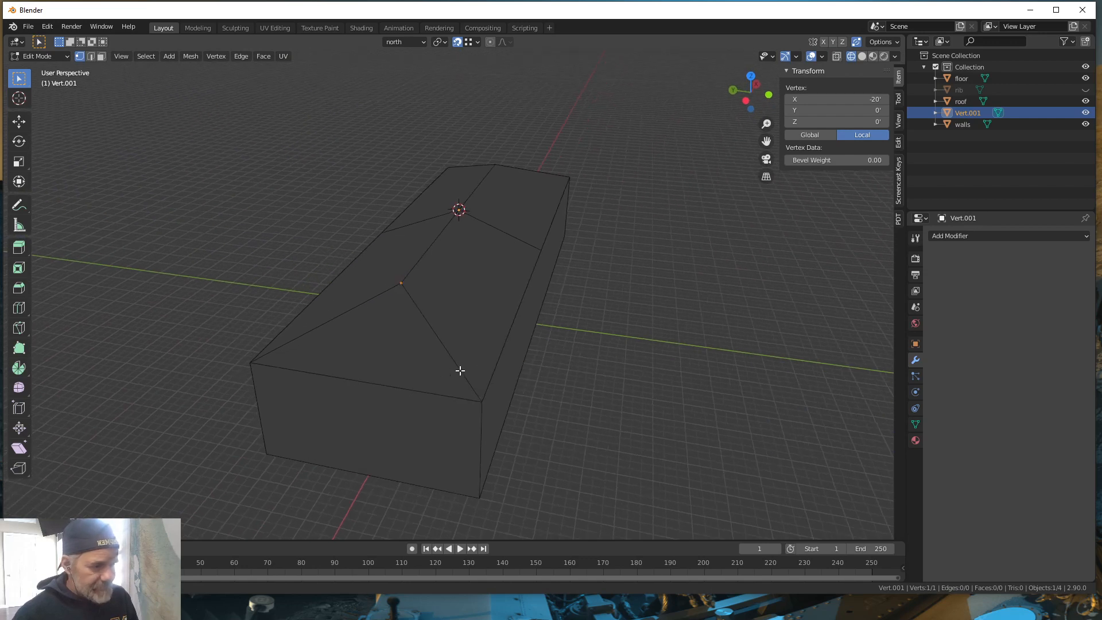
pyautogui.click(422, 41)
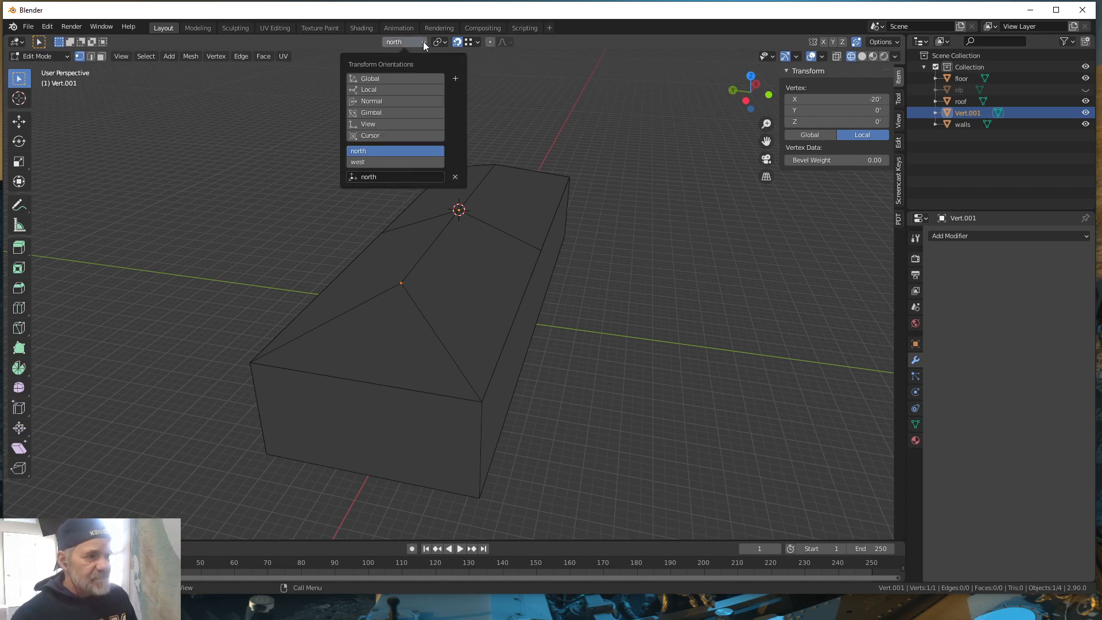
pyautogui.click(364, 161)
pyautogui.moveTo(446, 457); pyautogui.dragTo(446, 446, button='middle')
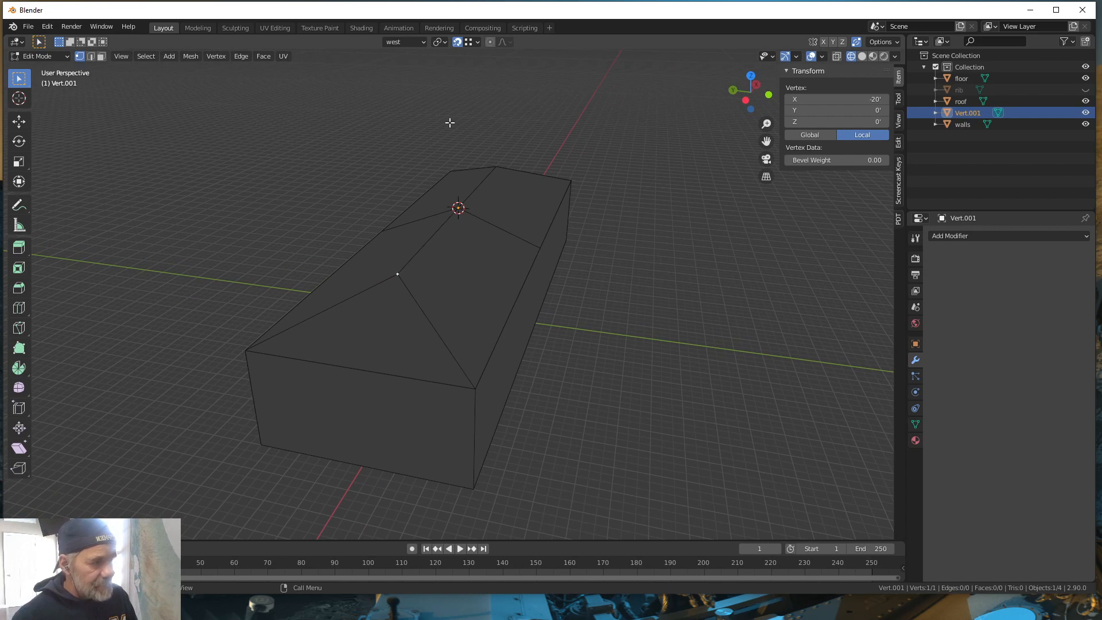
pyautogui.click(476, 42)
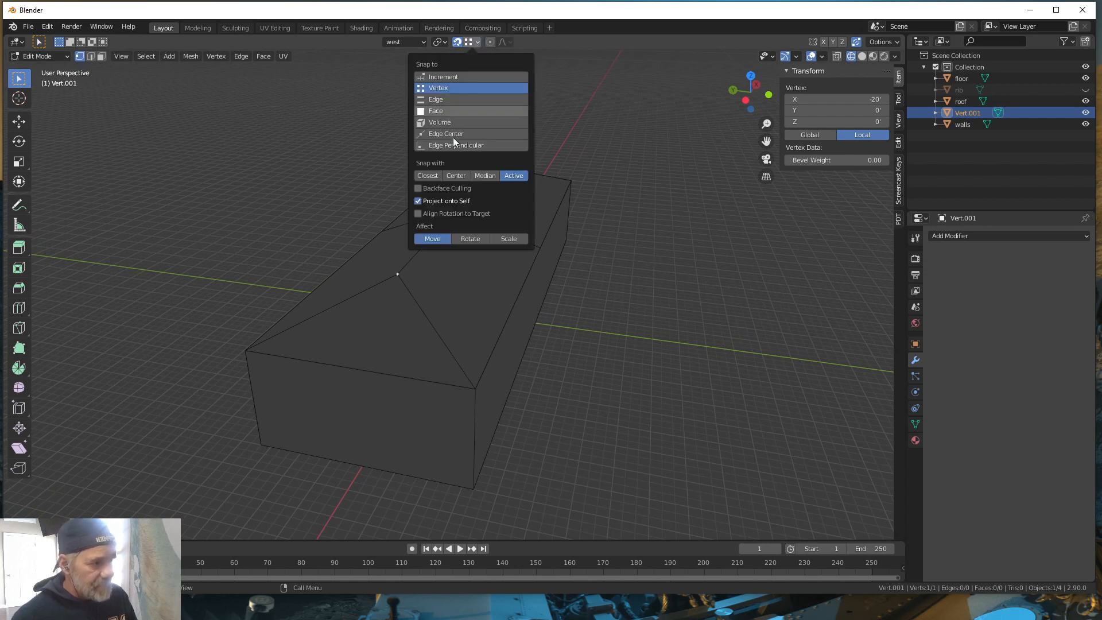
pyautogui.click(436, 98)
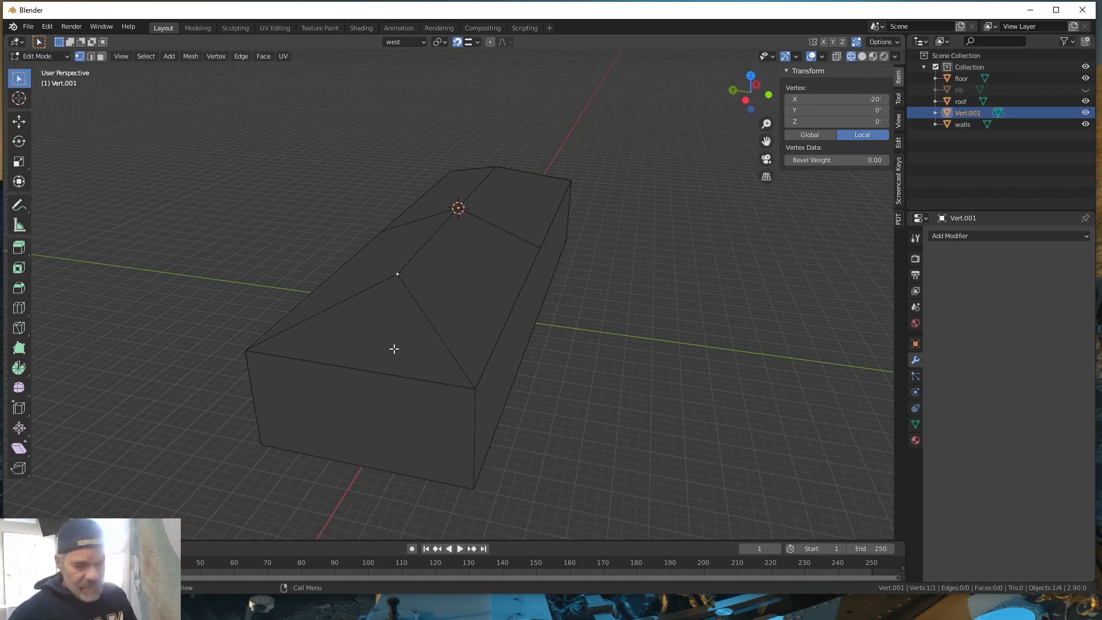
pyautogui.keyDown('shift'); pyautogui.moveTo(389, 381); pyautogui.dragTo(438, 364, button='middle'); pyautogui.keyUp('shift')
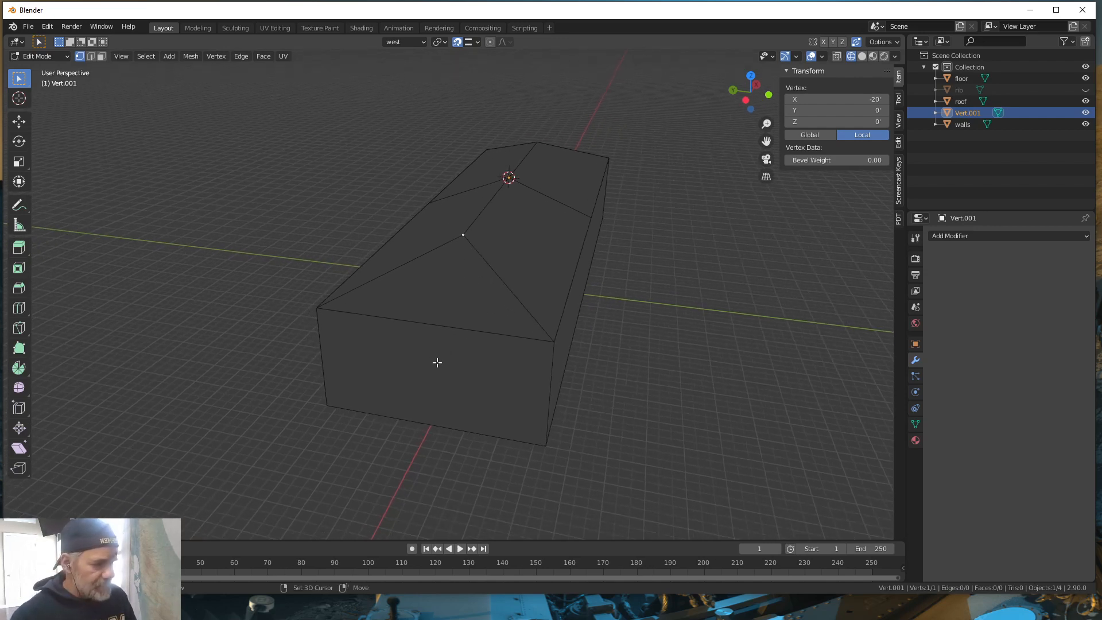
pyautogui.scroll(2, 438, 364)
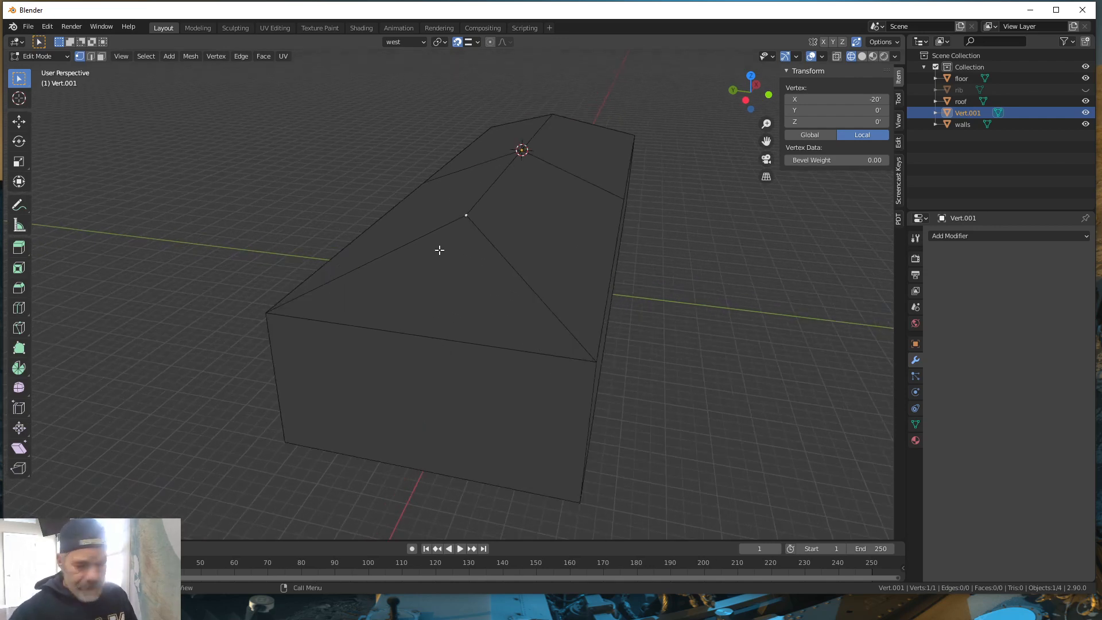
pyautogui.press('e')
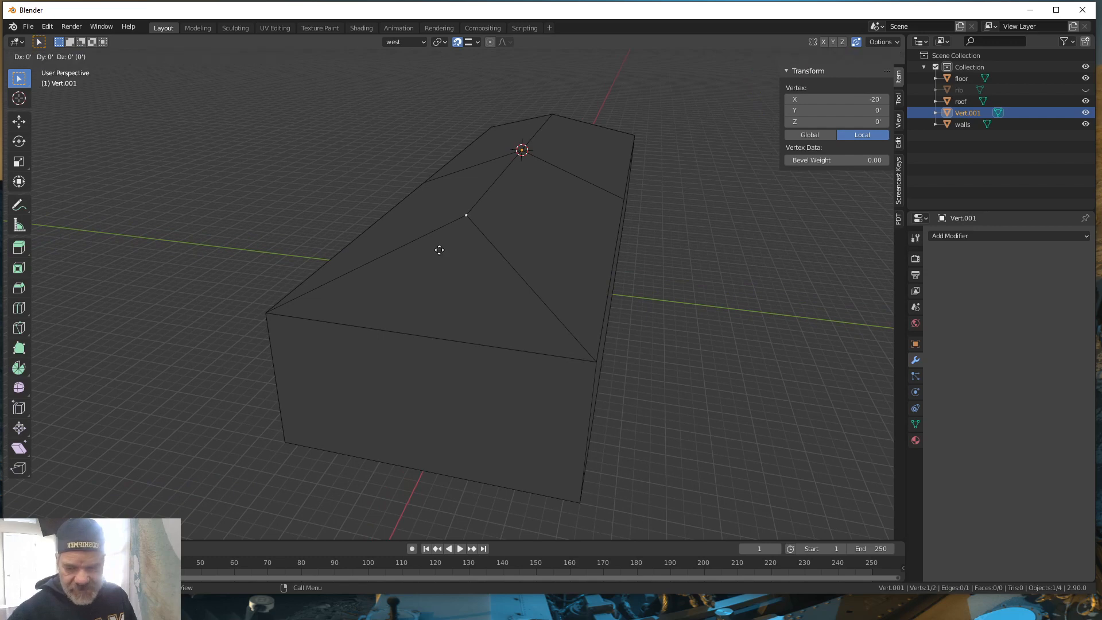
pyautogui.press('x')
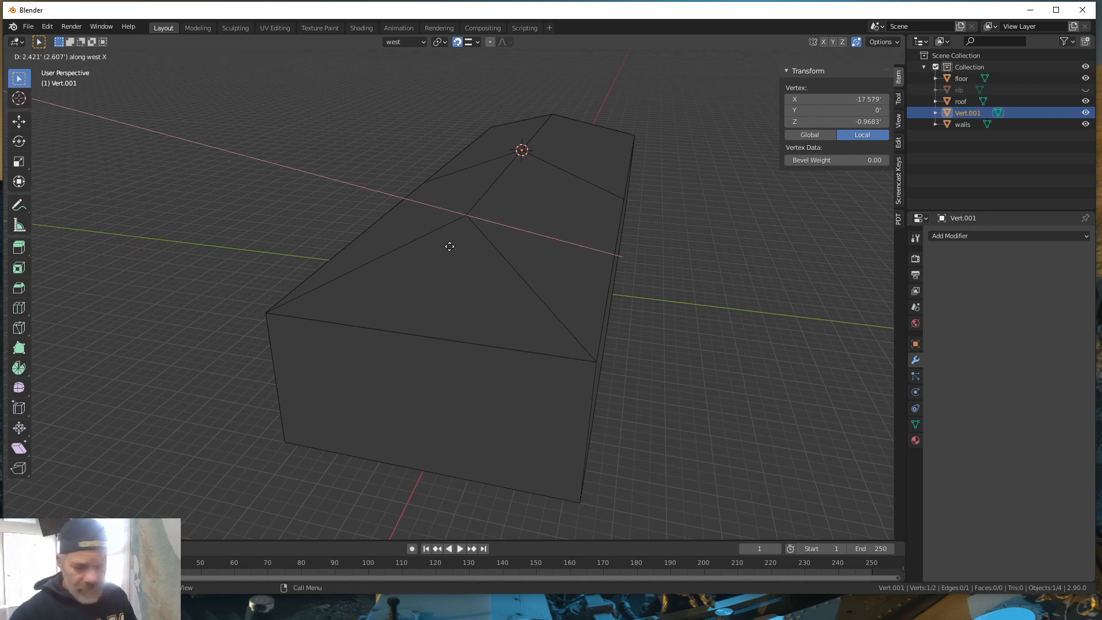
pyautogui.press('Escape')
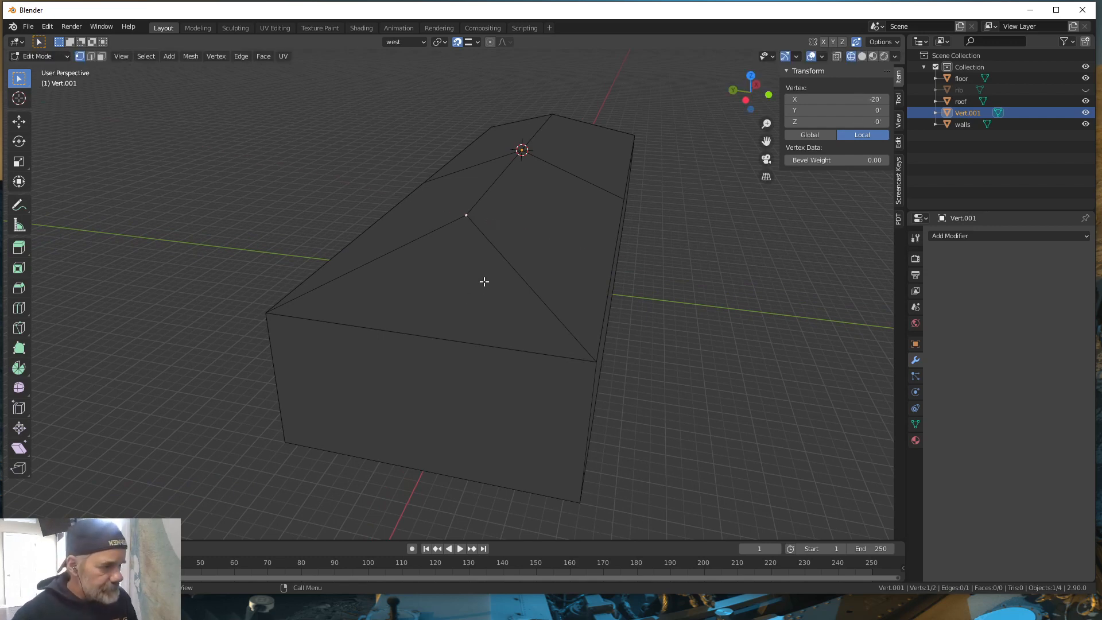
pyautogui.moveTo(484, 282)
pyautogui.mouseDown(button='middle')
pyautogui.moveTo(449, 290)
pyautogui.moveTo(477, 283)
pyautogui.mouseUp(button='middle')
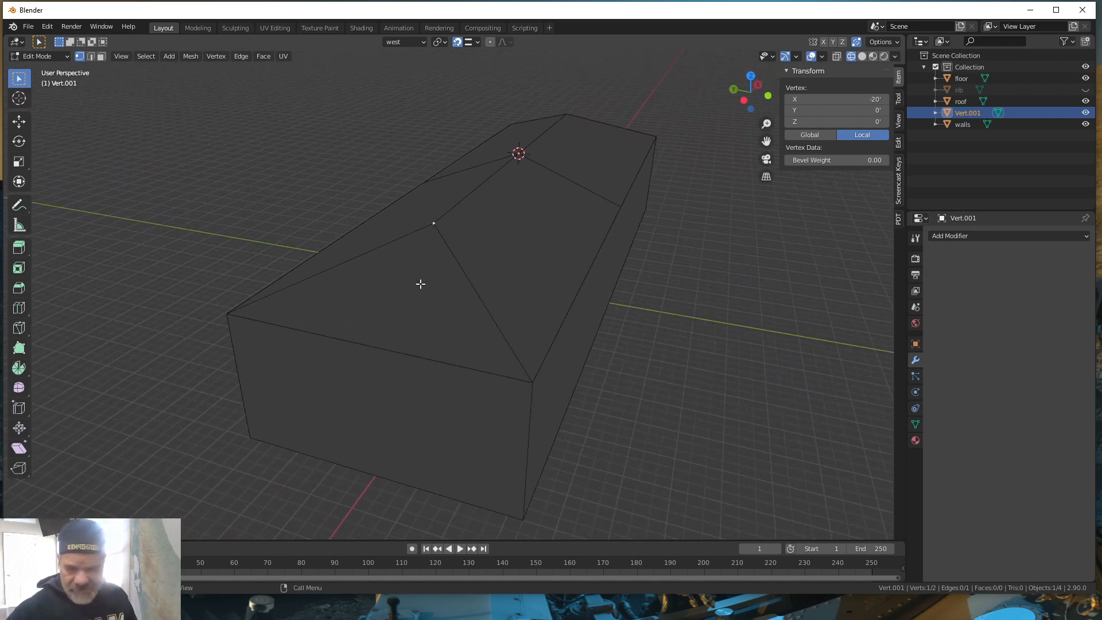
pyautogui.hotkey('ctrl', 'z')
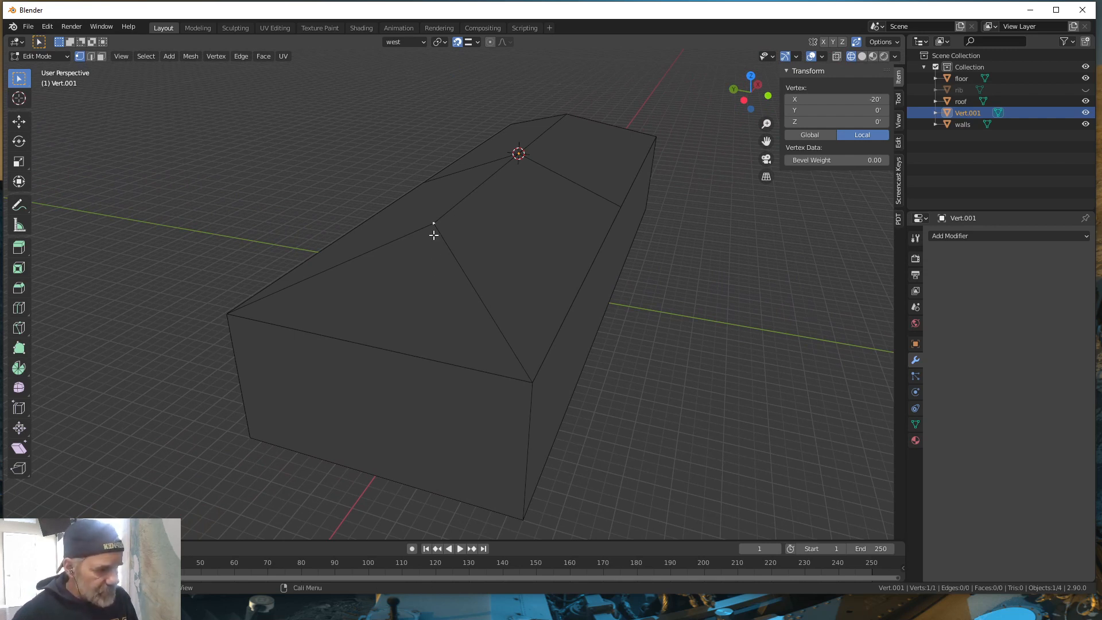
pyautogui.press('e')
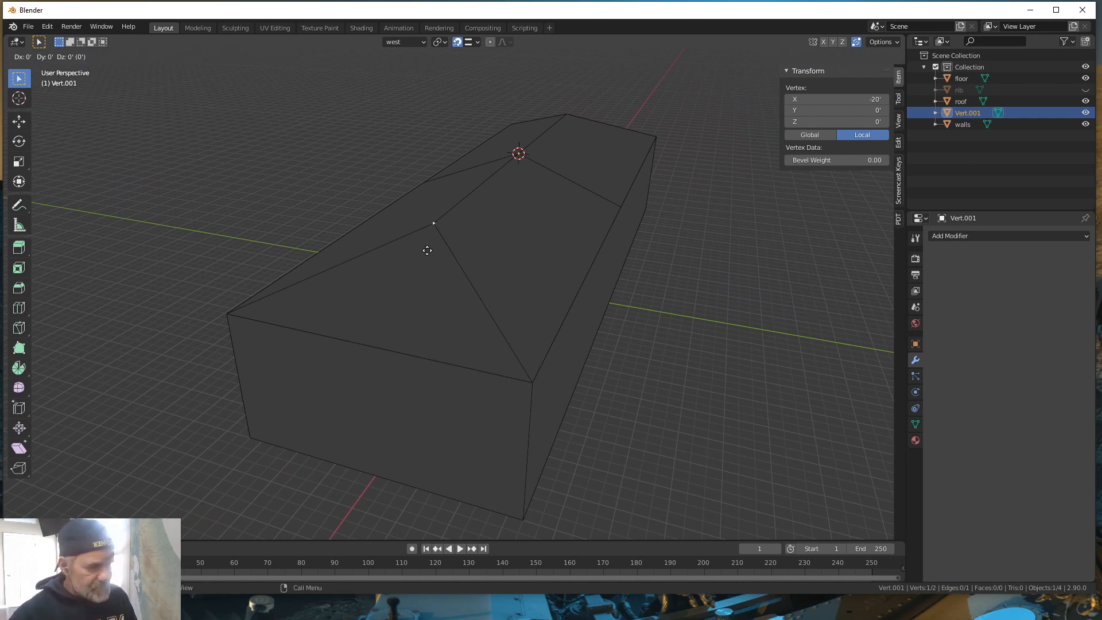
pyautogui.press('y')
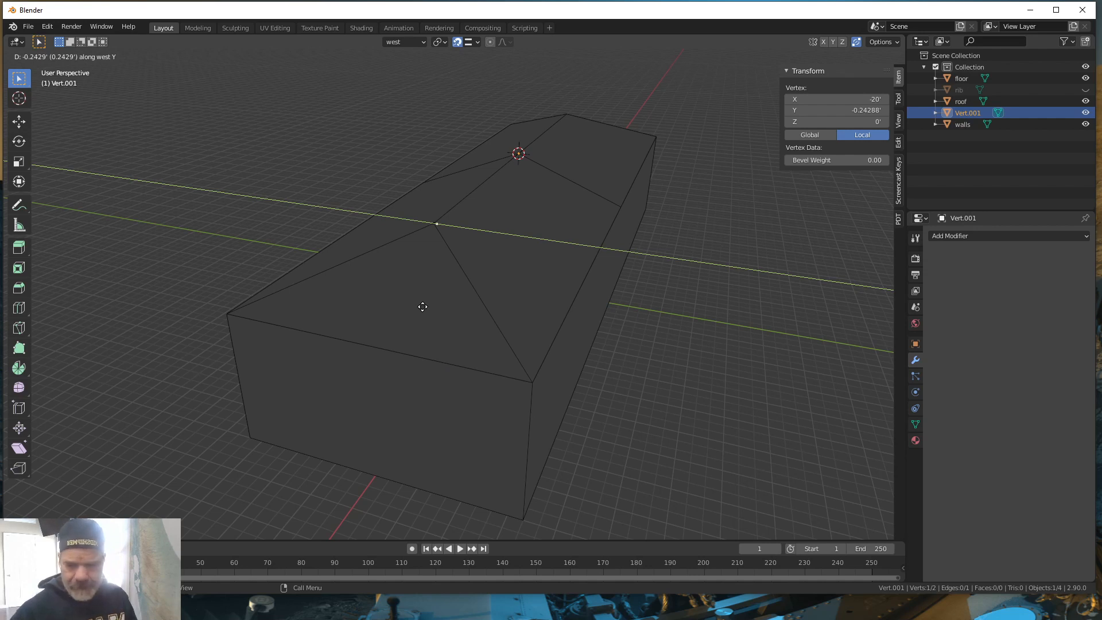
pyautogui.rightClick(423, 307)
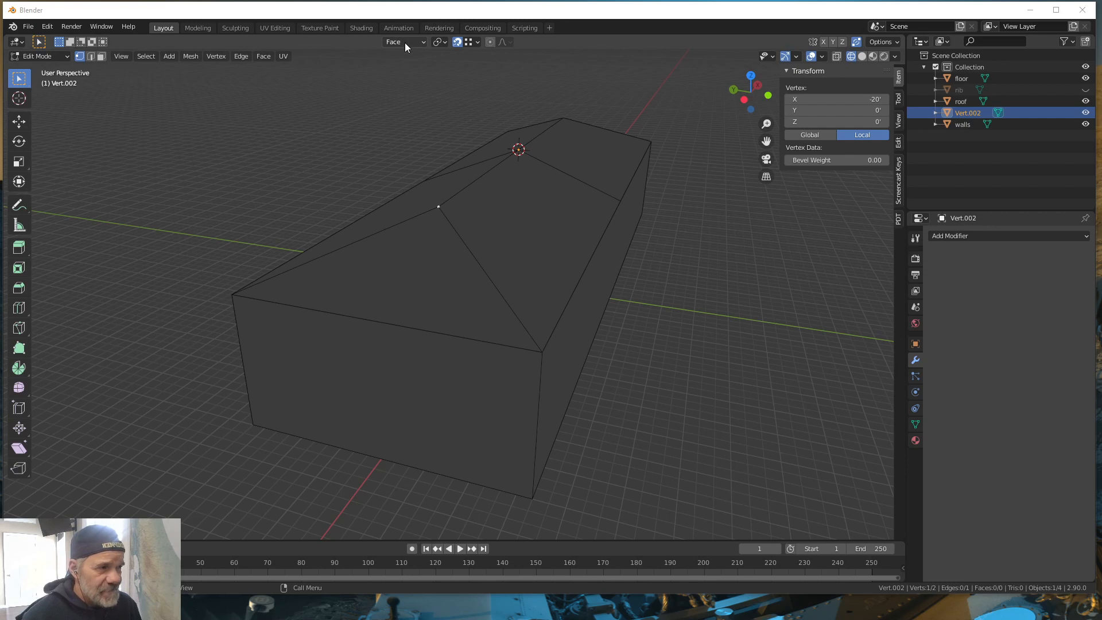
pyautogui.click(425, 41)
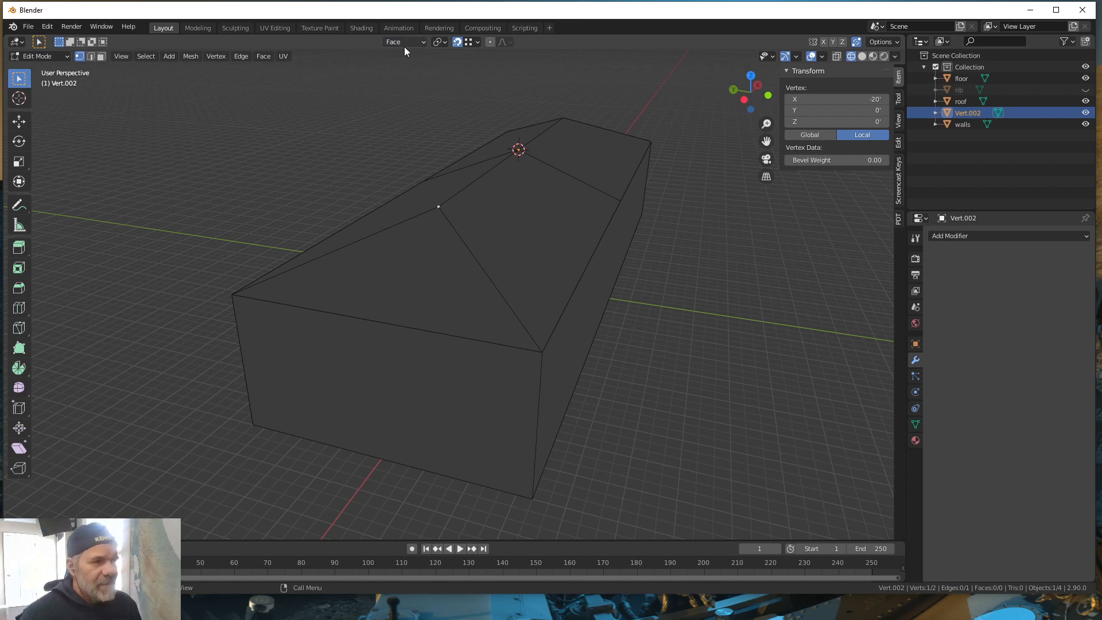
pyautogui.click(423, 42)
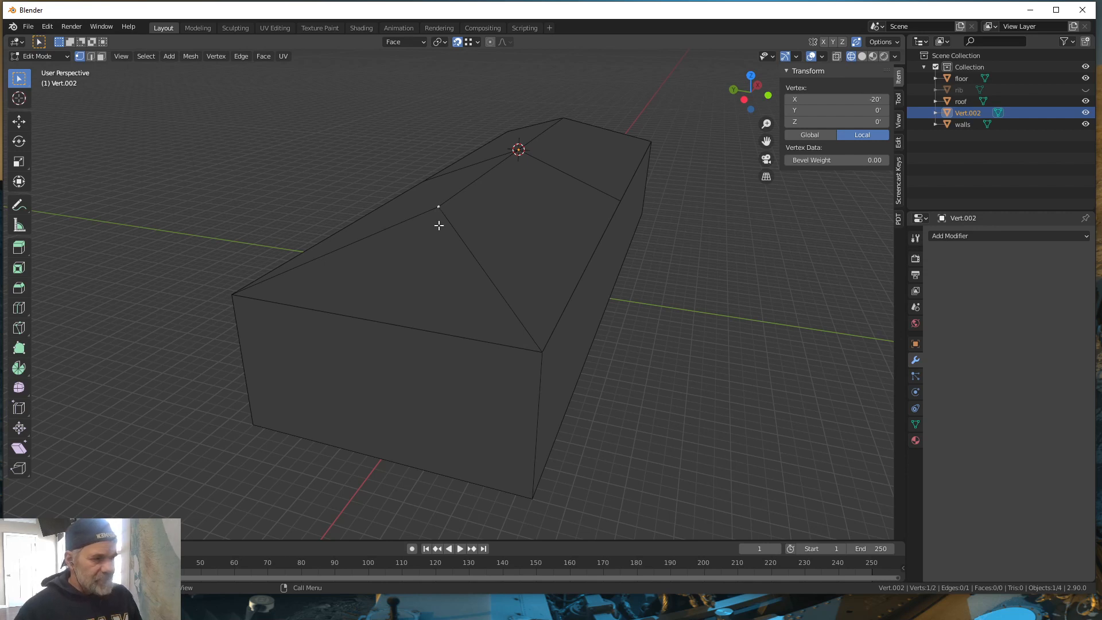
pyautogui.press('ctrl')
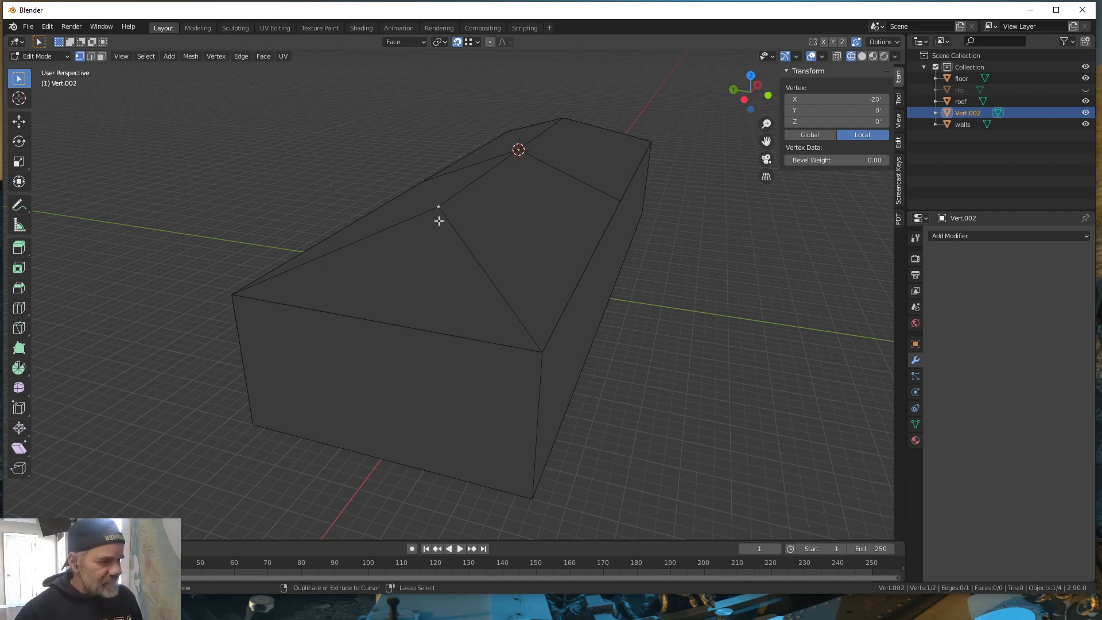
pyautogui.hotkey('ctrl', 'z')
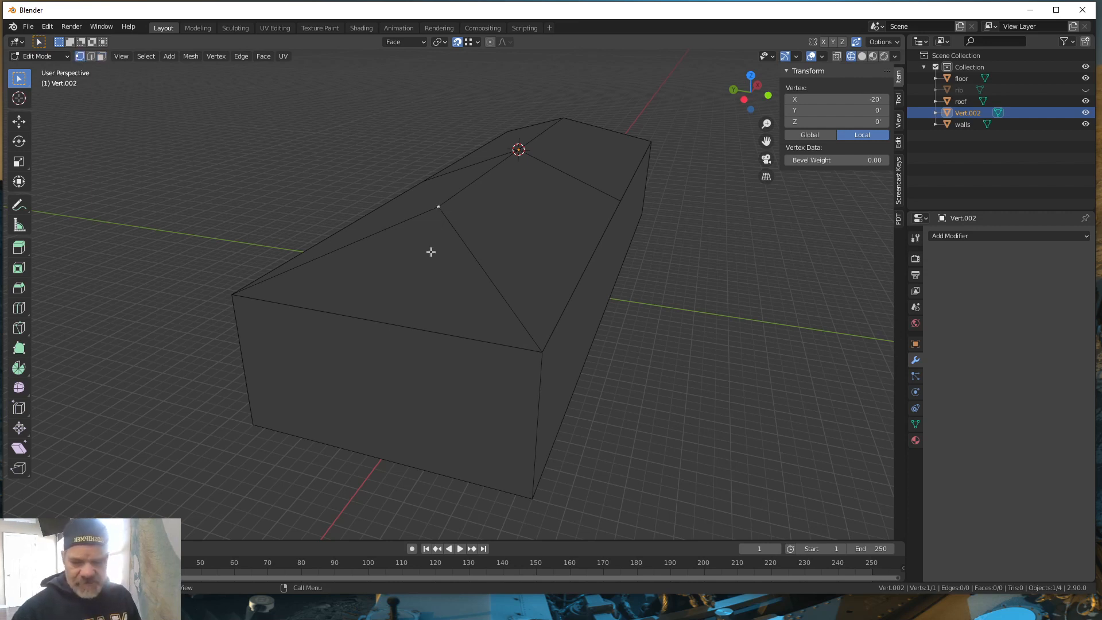
pyautogui.press('e')
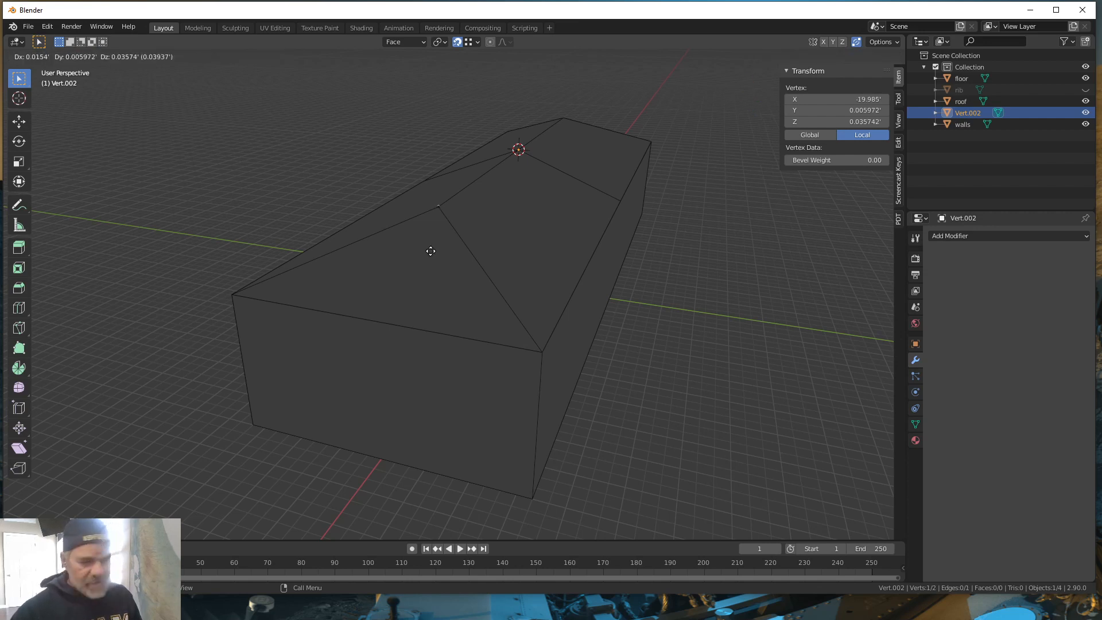
pyautogui.press('Escape')
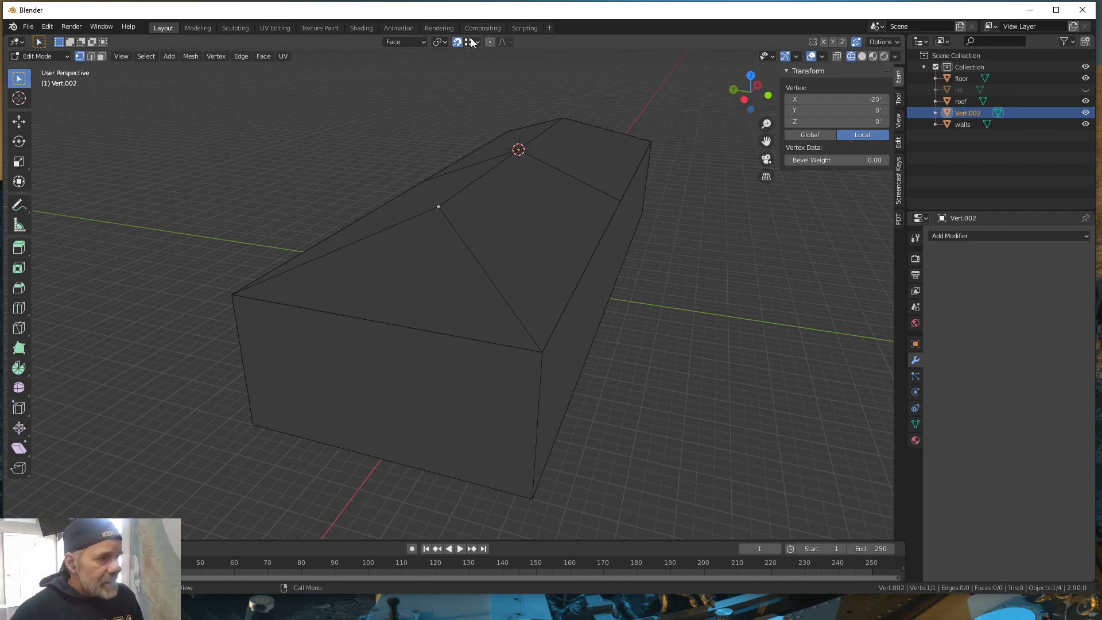
# Step: Set the snap target to Edge and extrude the ridge-end vertex along the Face X axis down to the eave edge
pyautogui.click(475, 42)
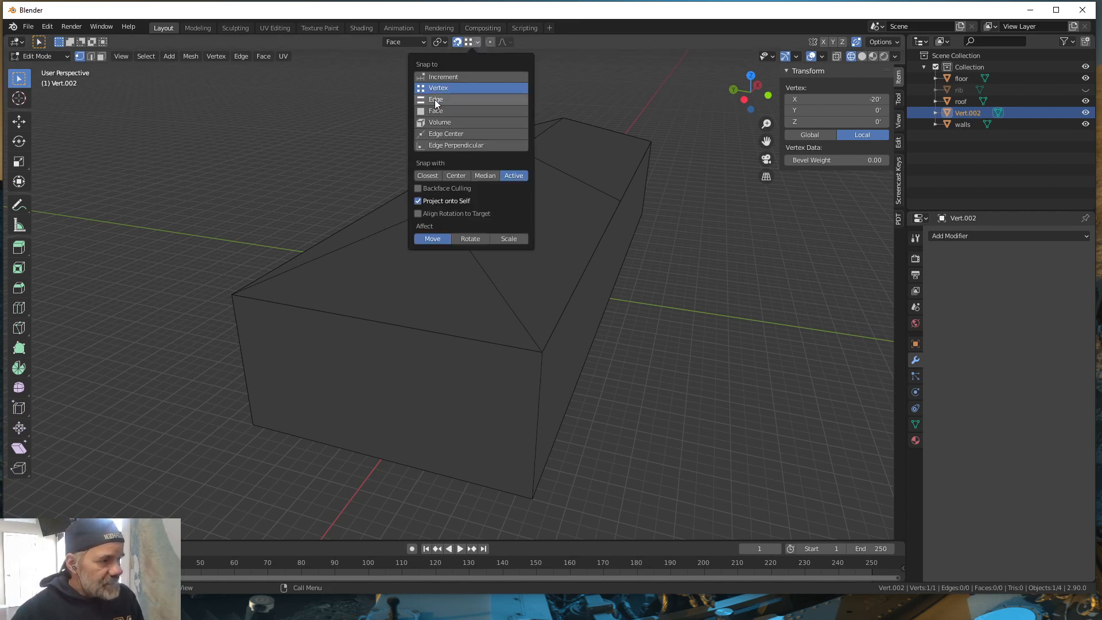
pyautogui.click(435, 100)
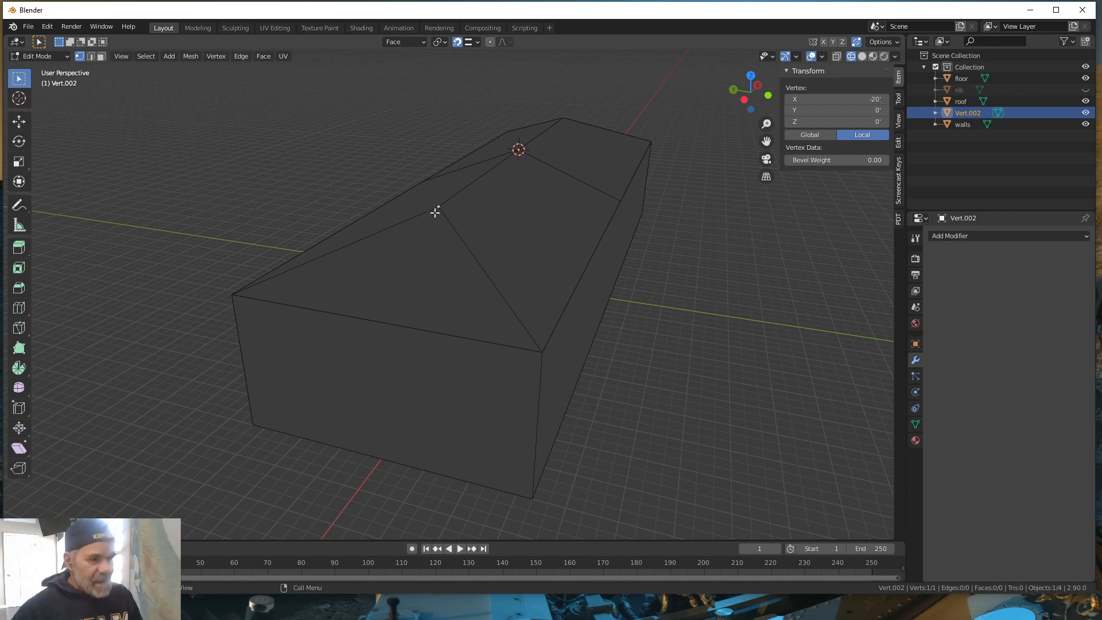
pyautogui.press('e')
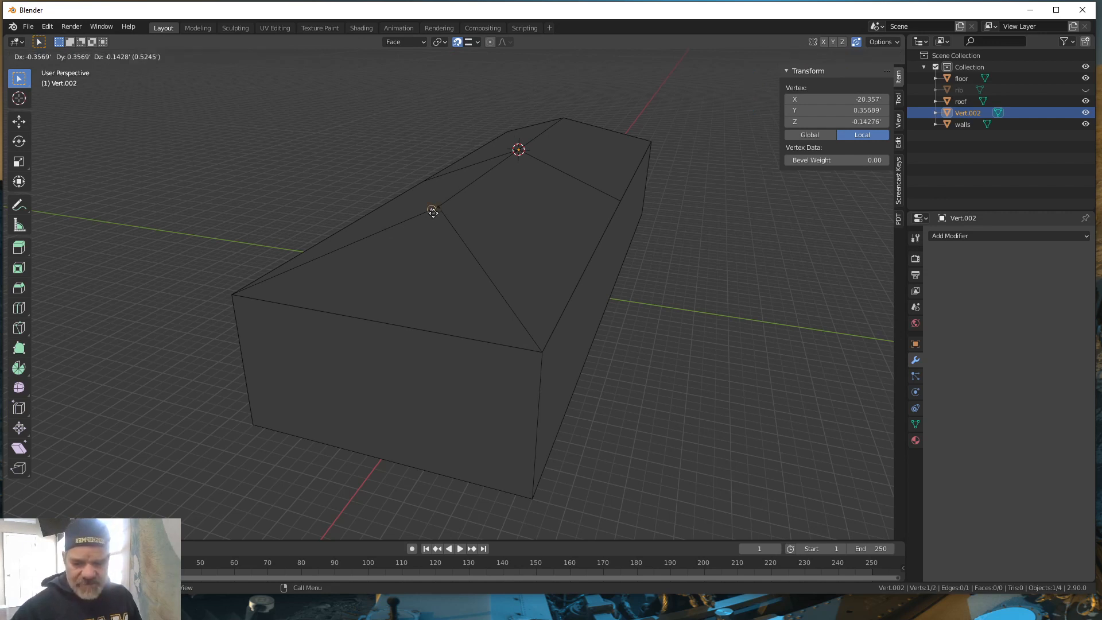
pyautogui.press('x')
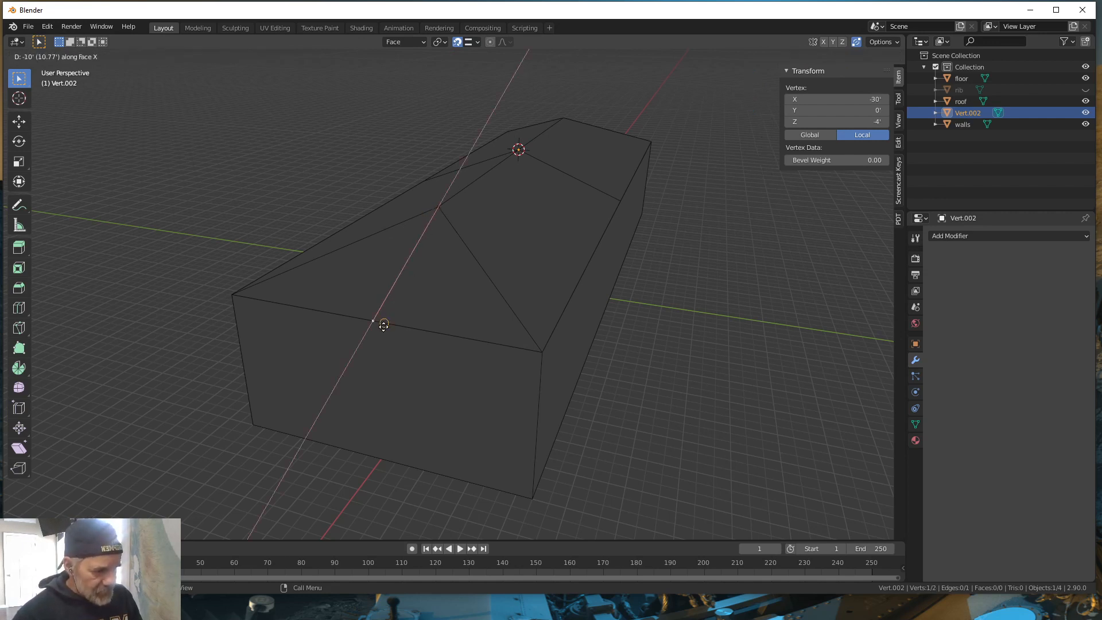
pyautogui.click(384, 325)
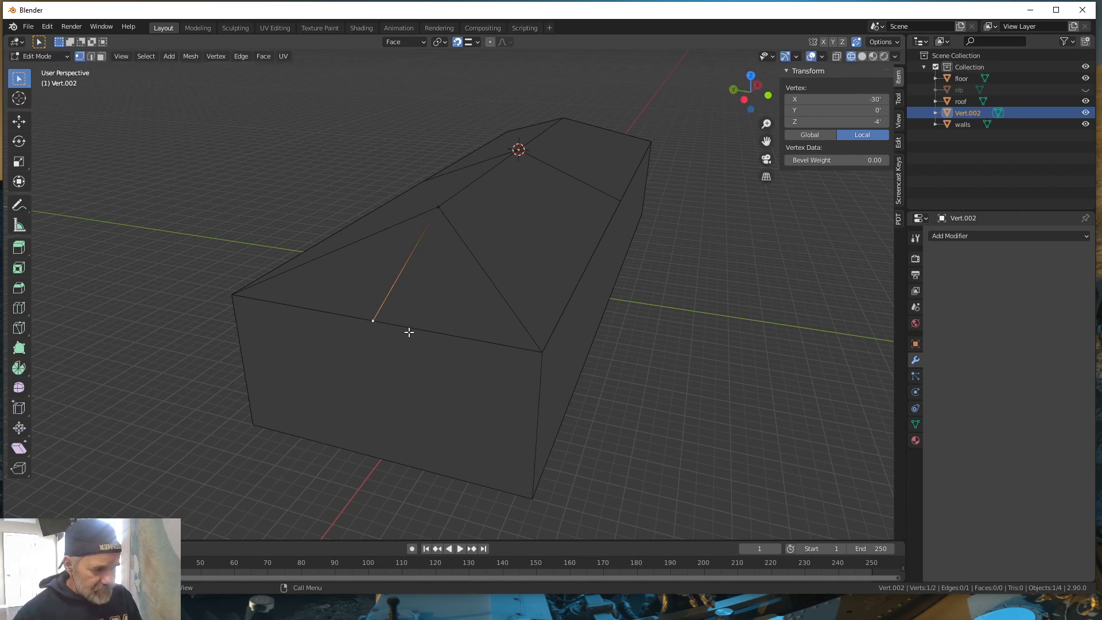
# Step: Extrude the vertex on the -X eave by -0.083 ft along the Face Y axis
pyautogui.scroll(5, 412, 348)
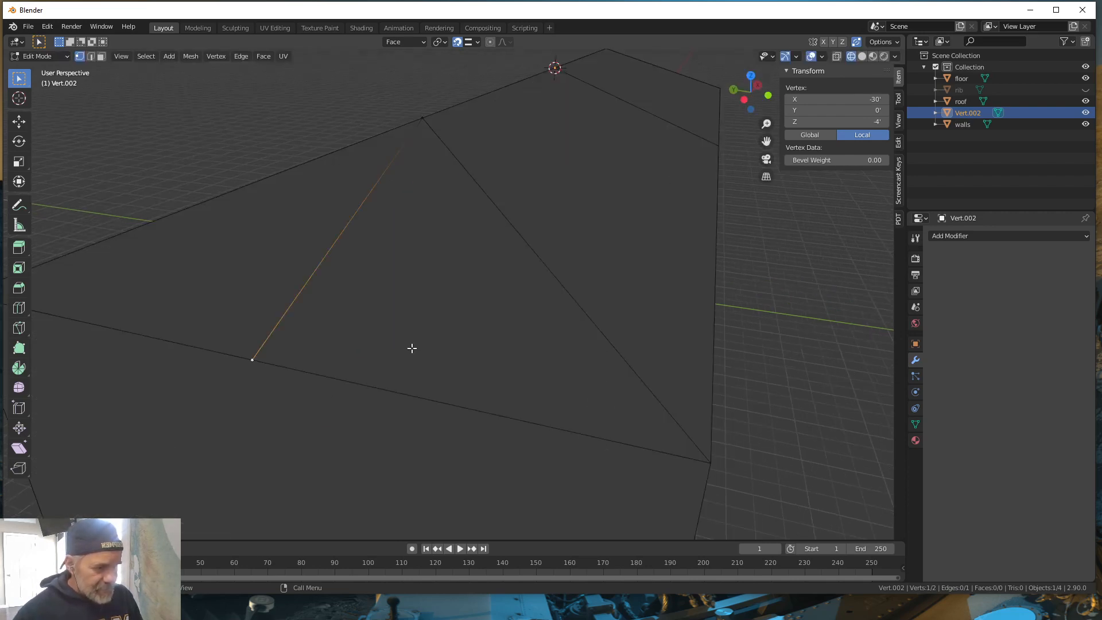
pyautogui.moveTo(400, 355); pyautogui.dragTo(407, 357, button='middle')
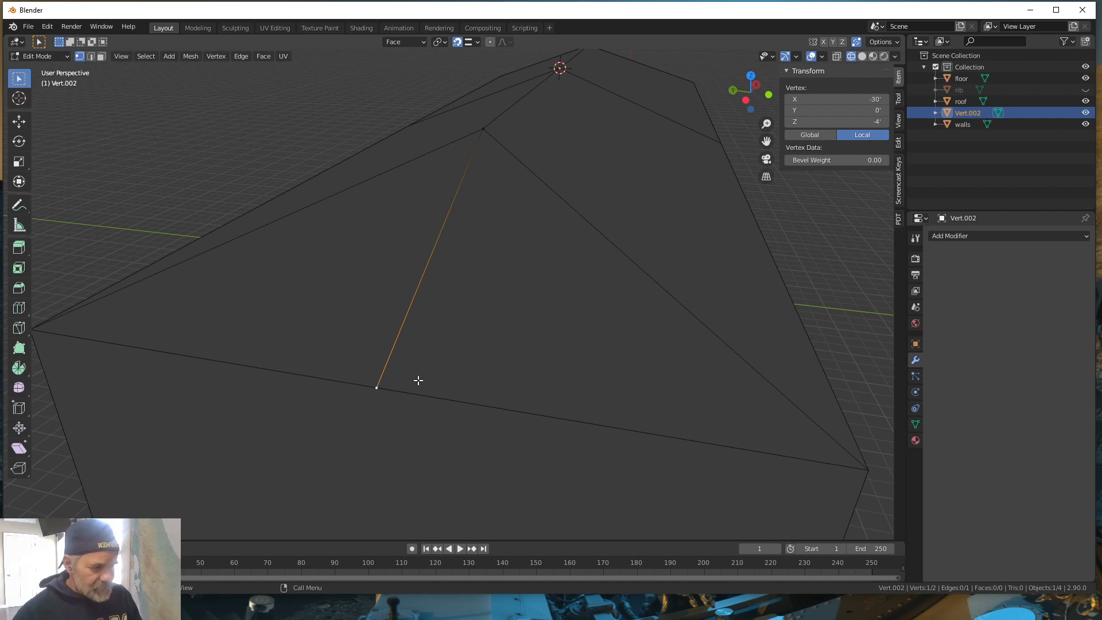
pyautogui.scroll(-5, 418, 380)
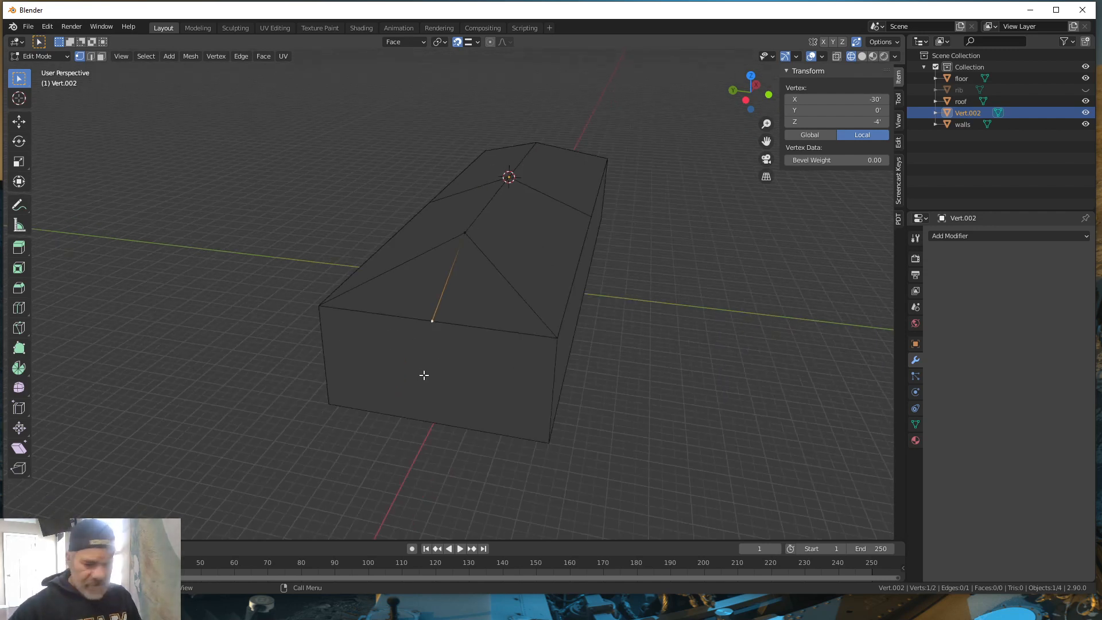
pyautogui.press('`')
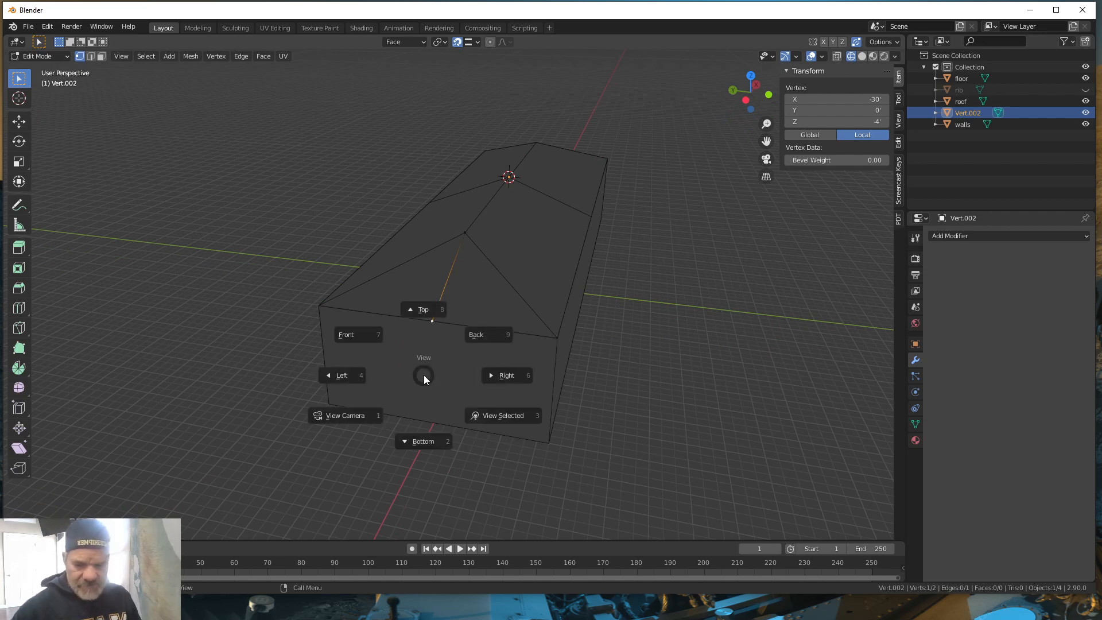
pyautogui.press('8')
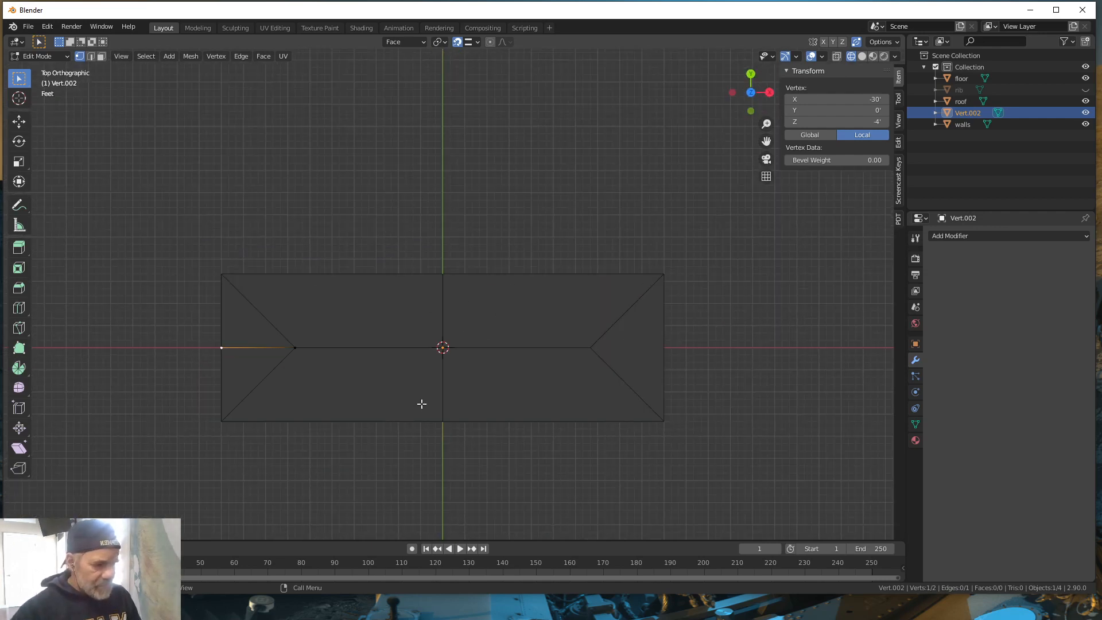
pyautogui.moveTo(412, 460); pyautogui.dragTo(527, 374, button='middle')
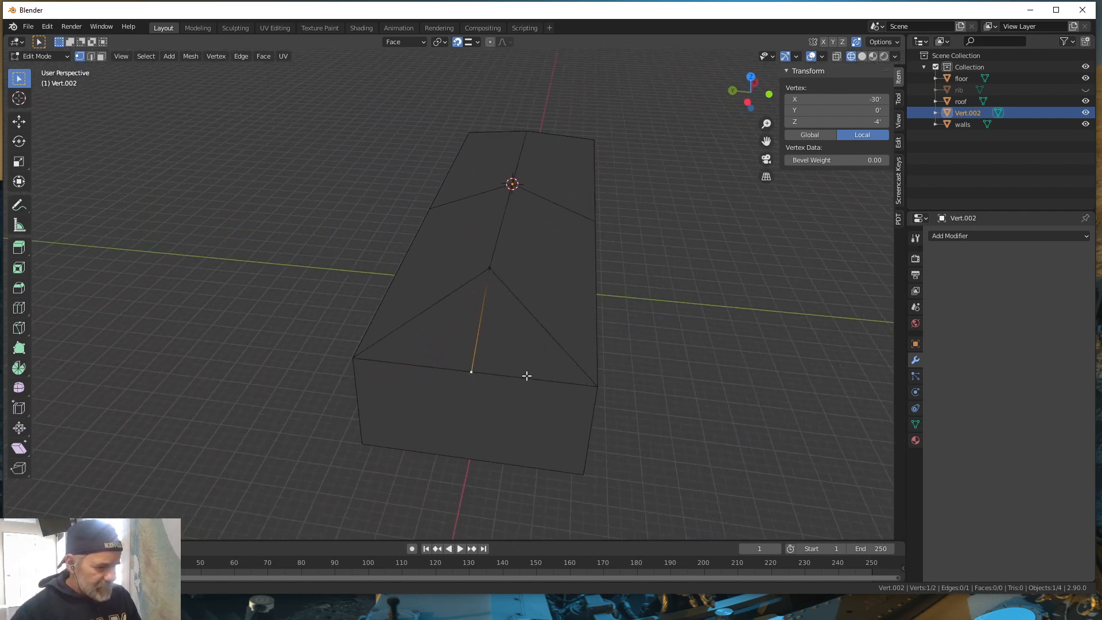
pyautogui.scroll(4, 491, 385)
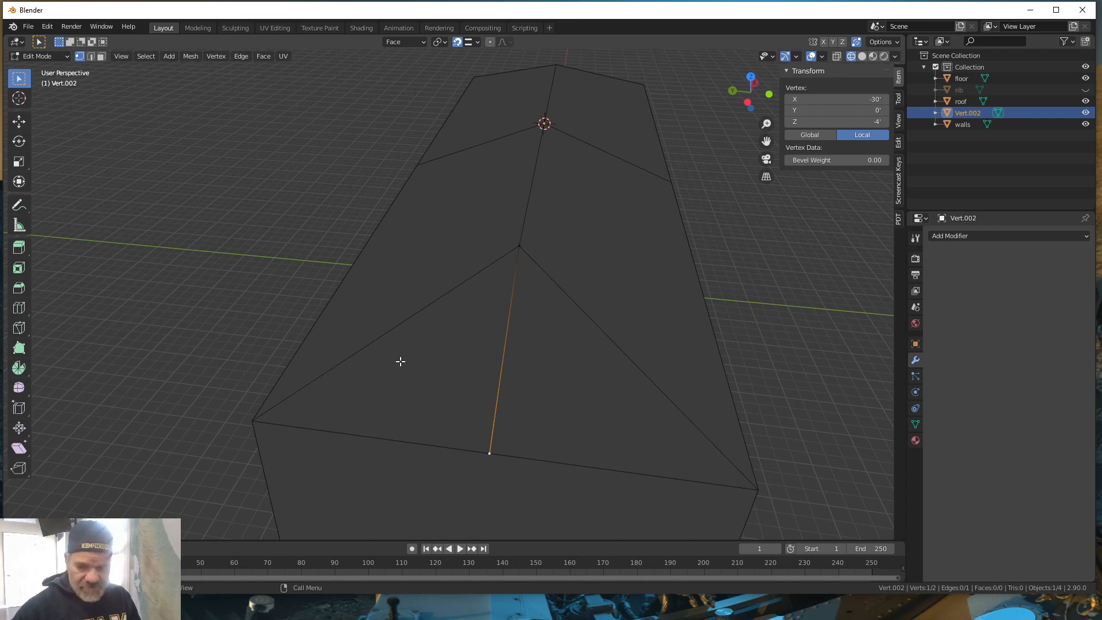
pyautogui.press('e')
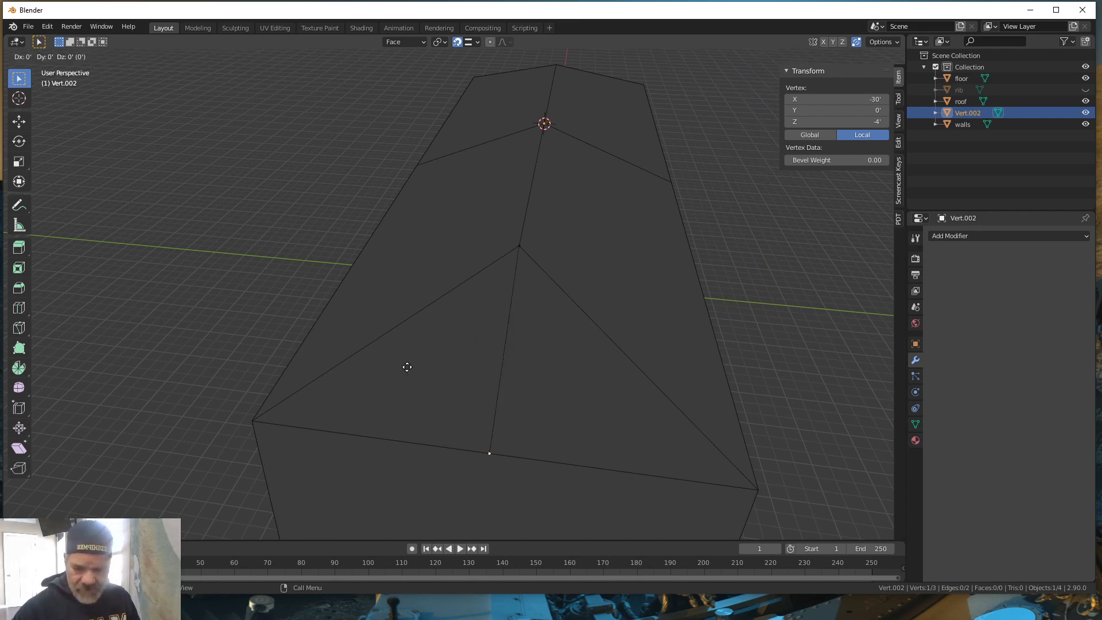
pyautogui.press('y')
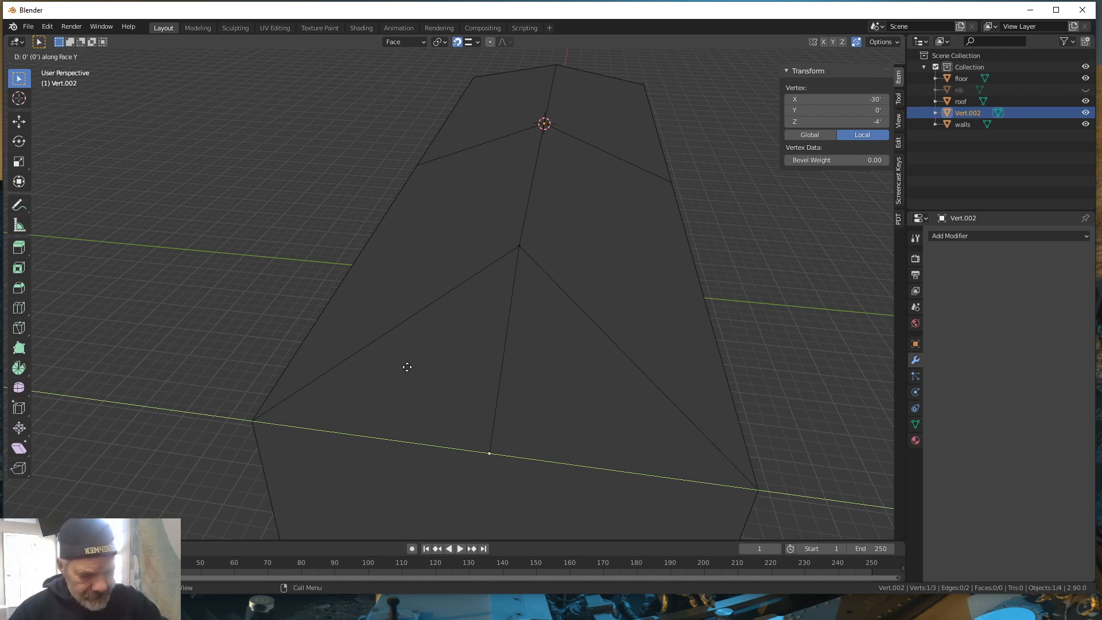
pyautogui.write('-(.0')
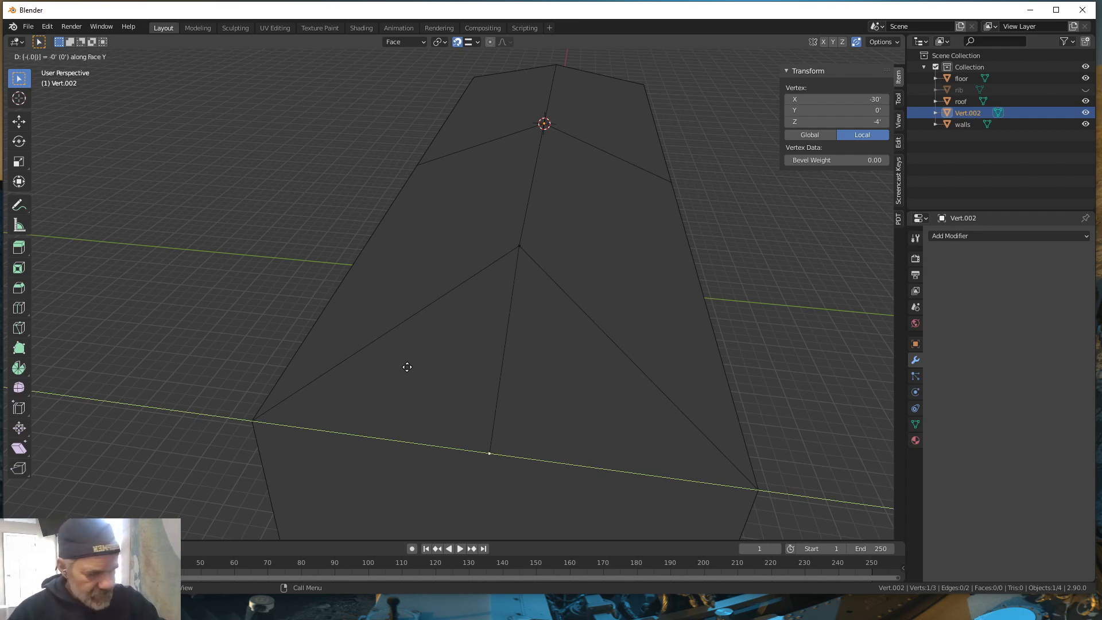
pyautogui.write('8')
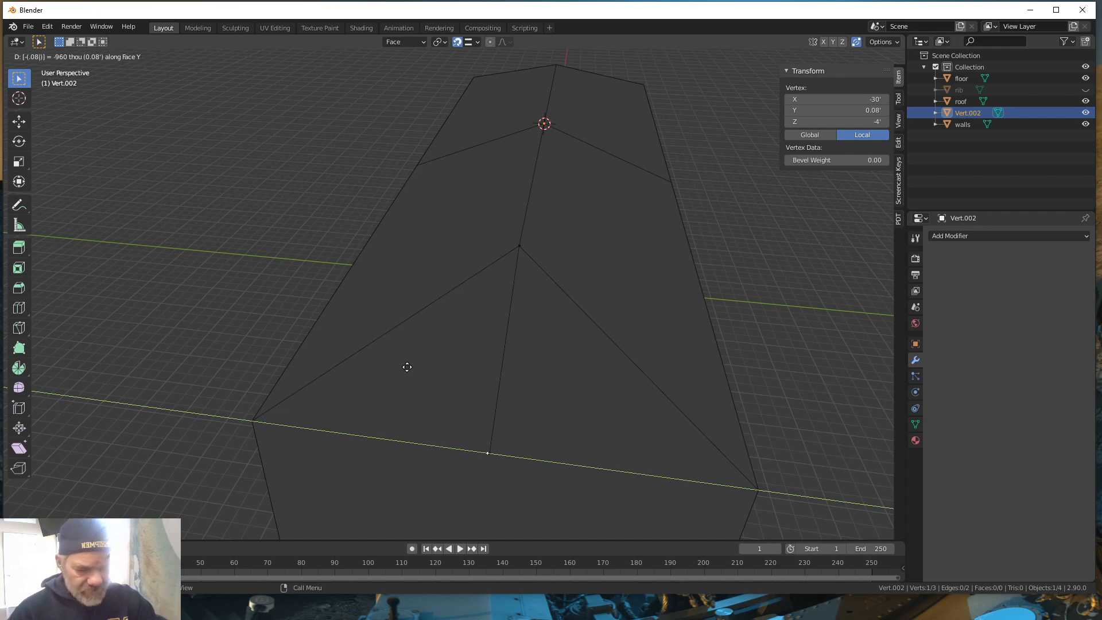
pyautogui.write('3')
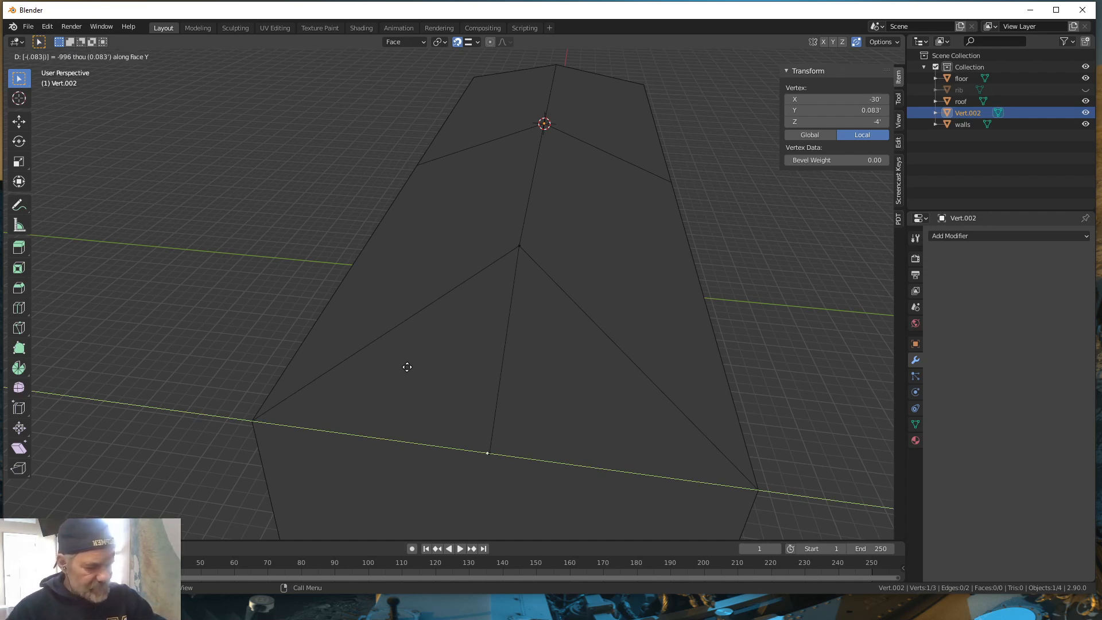
pyautogui.press('Return')
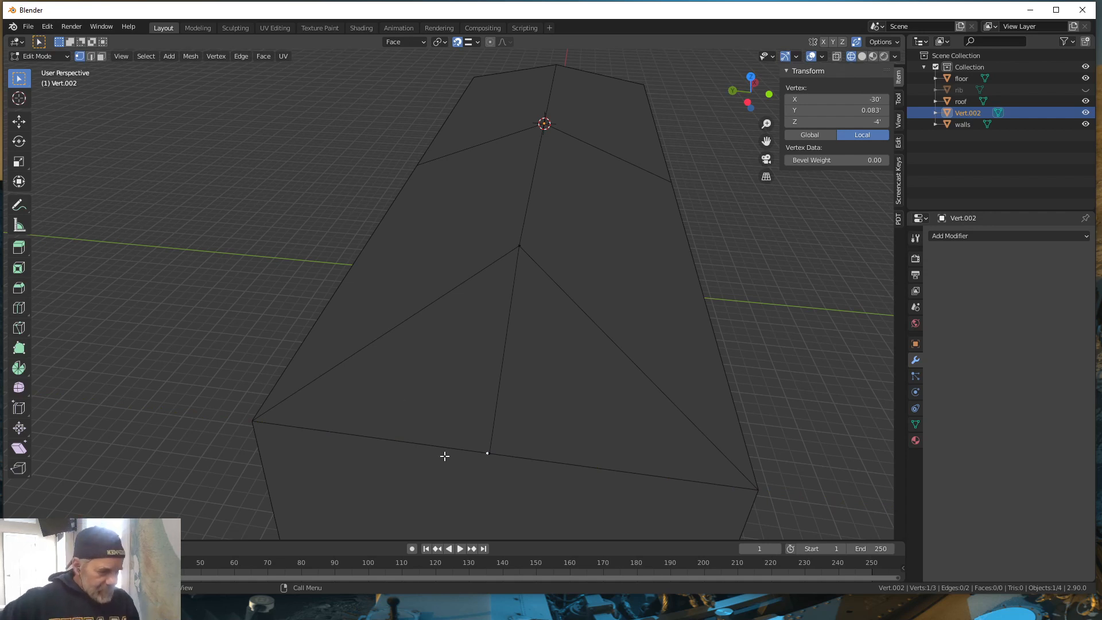
# Step: Set the snap target to Vertex and extrude the eave vertex along the Face X axis up to the ridge's -X end
pyautogui.scroll(1, 471, 458)
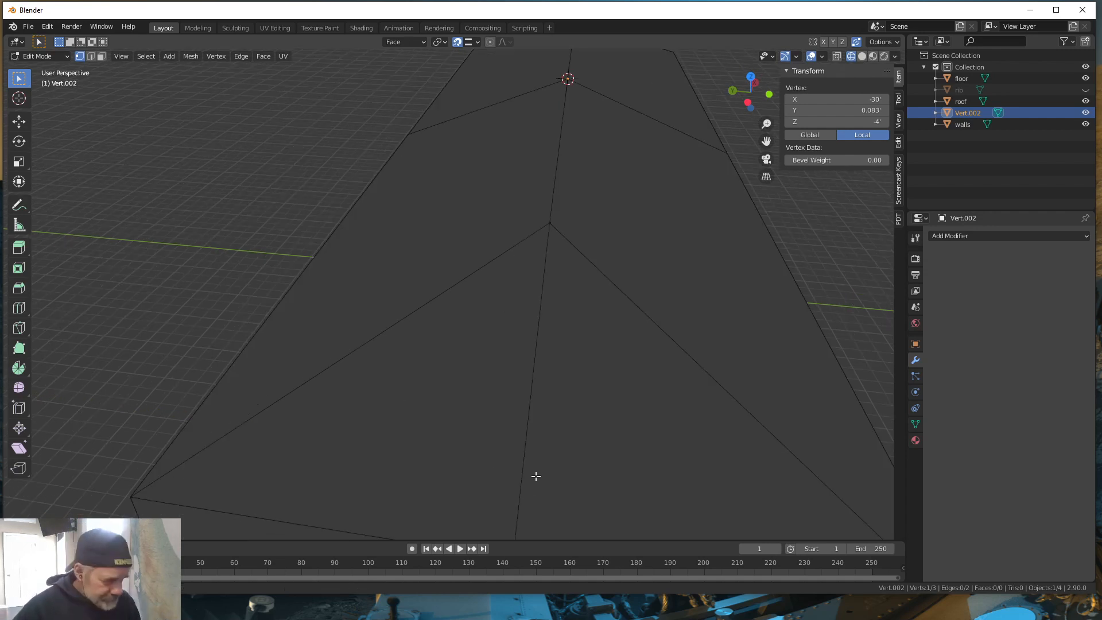
pyautogui.moveTo(534, 475); pyautogui.dragTo(531, 419, button='middle')
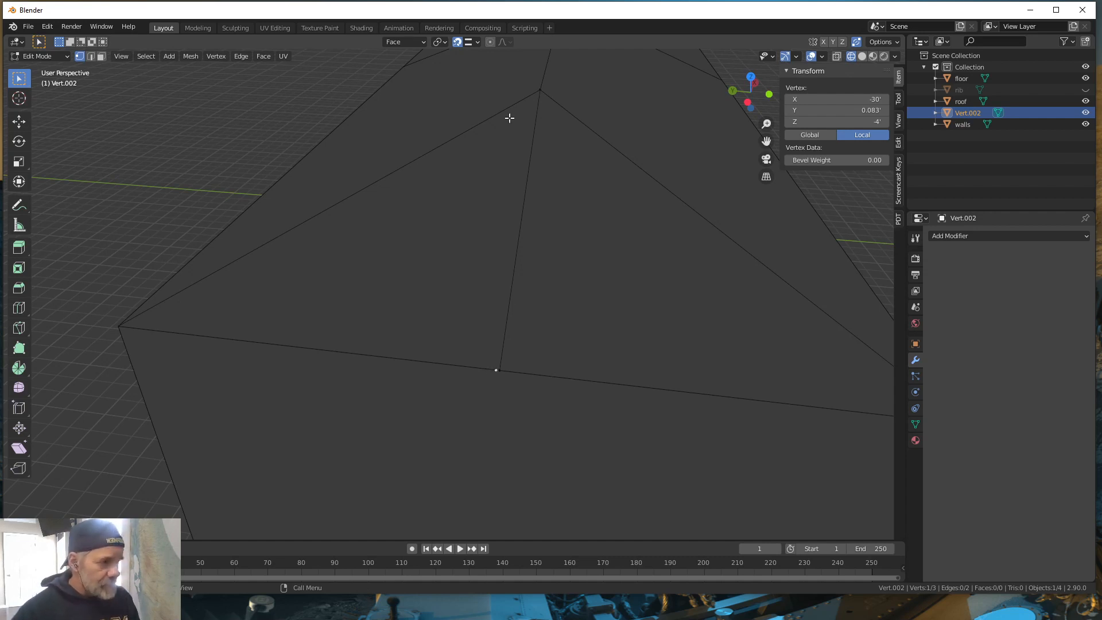
pyautogui.click(476, 43)
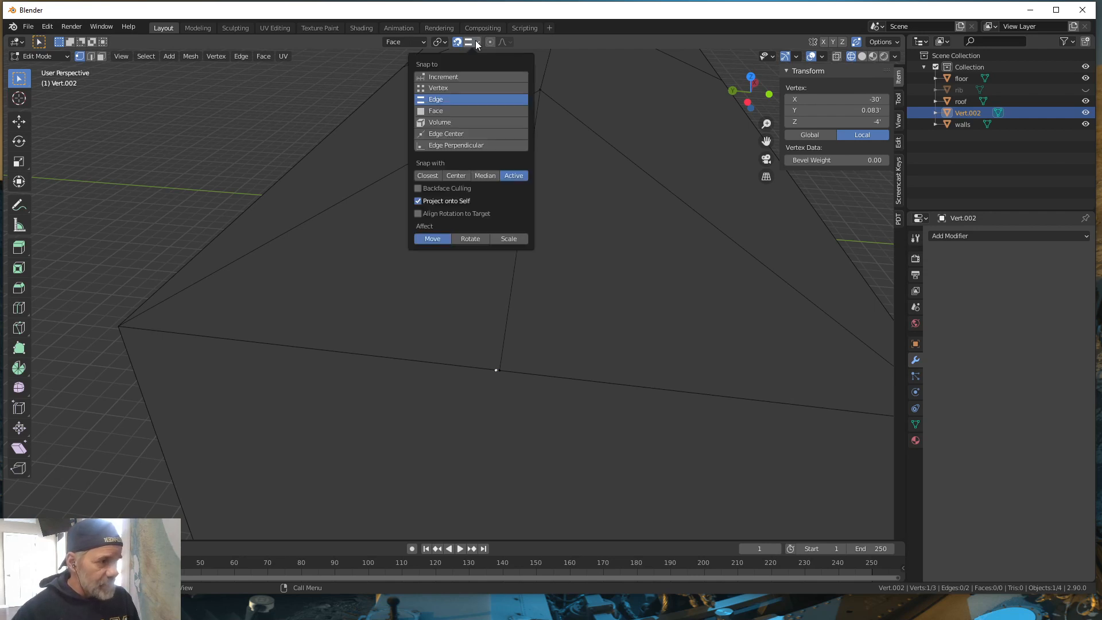
pyautogui.click(445, 88)
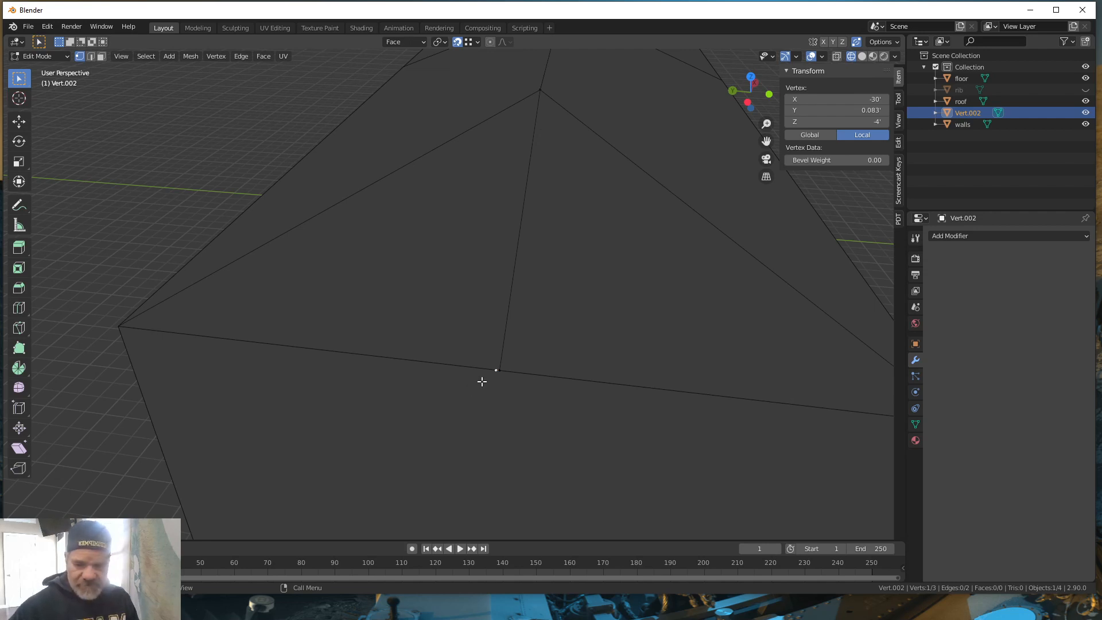
pyautogui.press('e')
pyautogui.press('x')
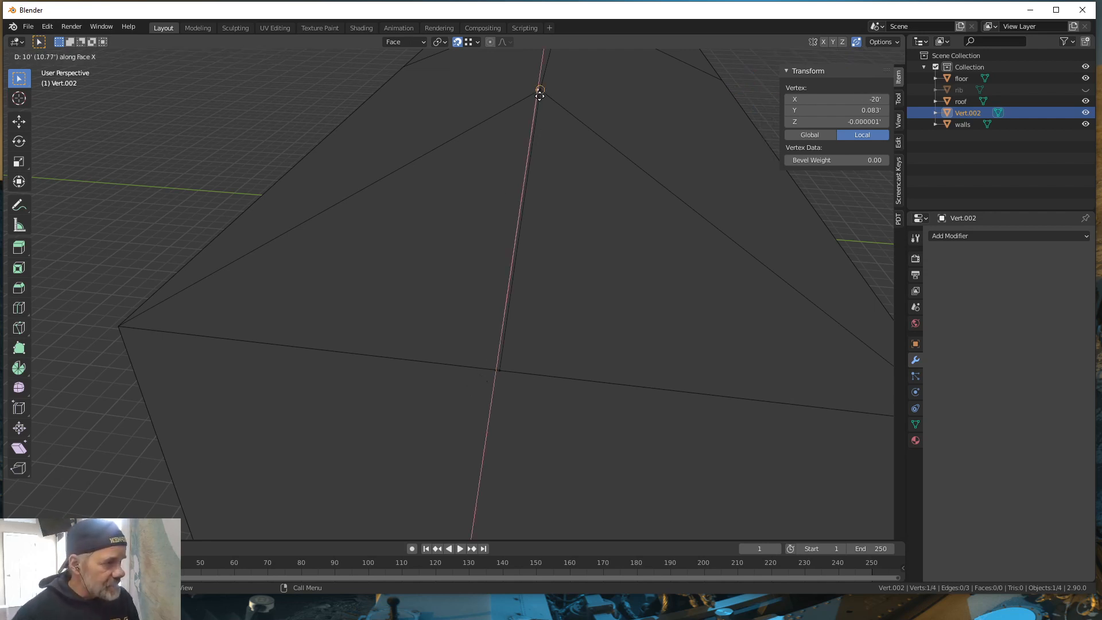
pyautogui.click(543, 93)
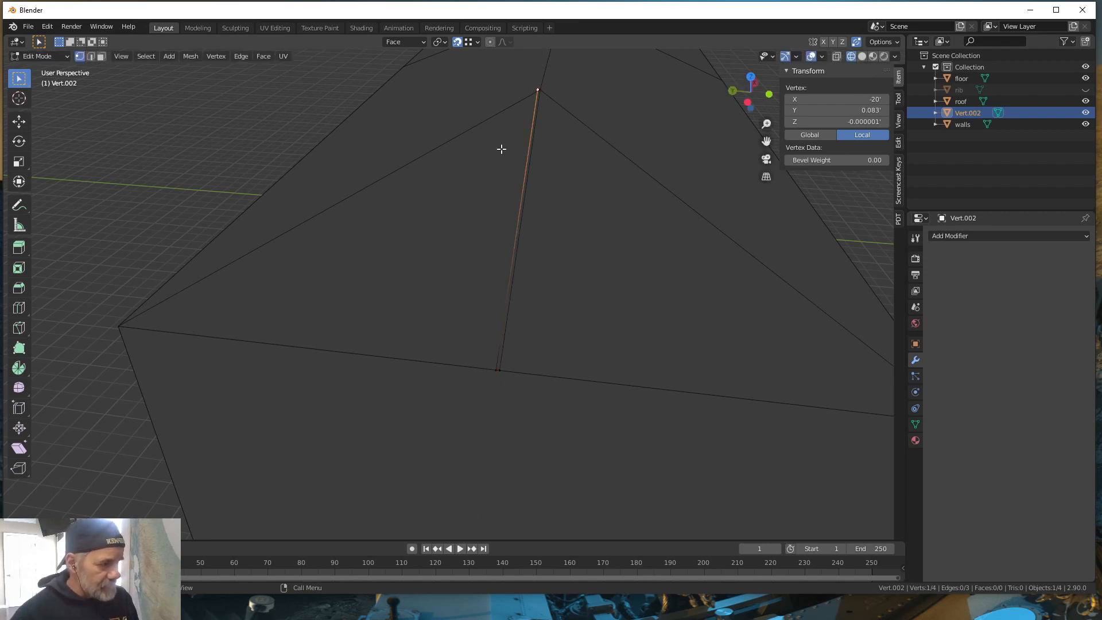
# Step: Select all four vertices of the narrow rib strip and fill them with a face
pyautogui.moveTo(527, 96); pyautogui.dragTo(560, 69)
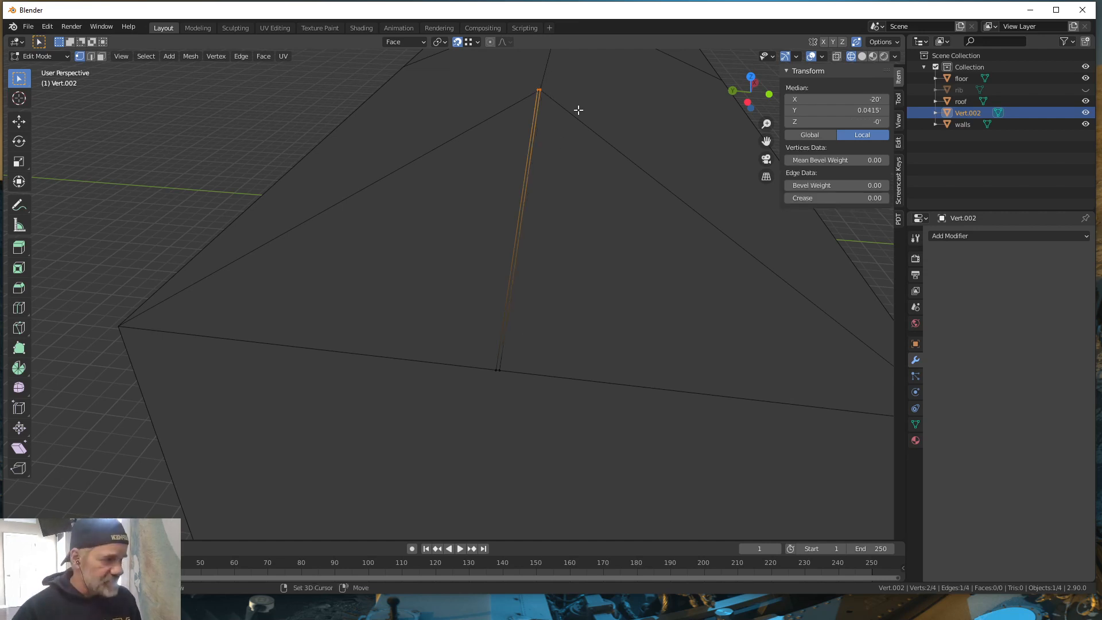
pyautogui.moveTo(459, 413); pyautogui.dragTo(584, 67)
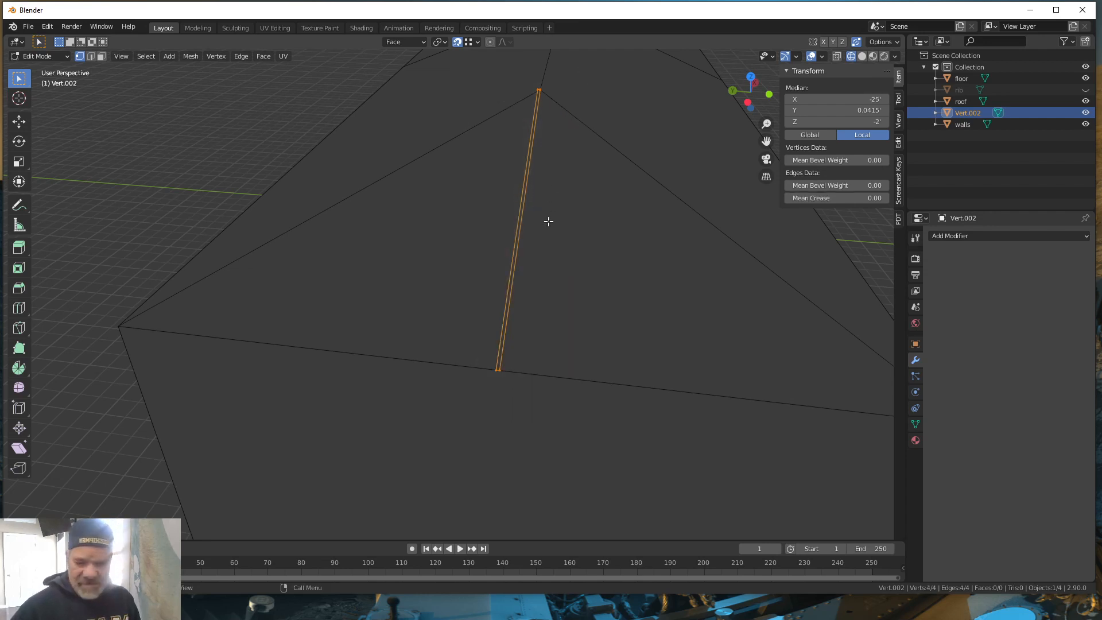
pyautogui.press('f')
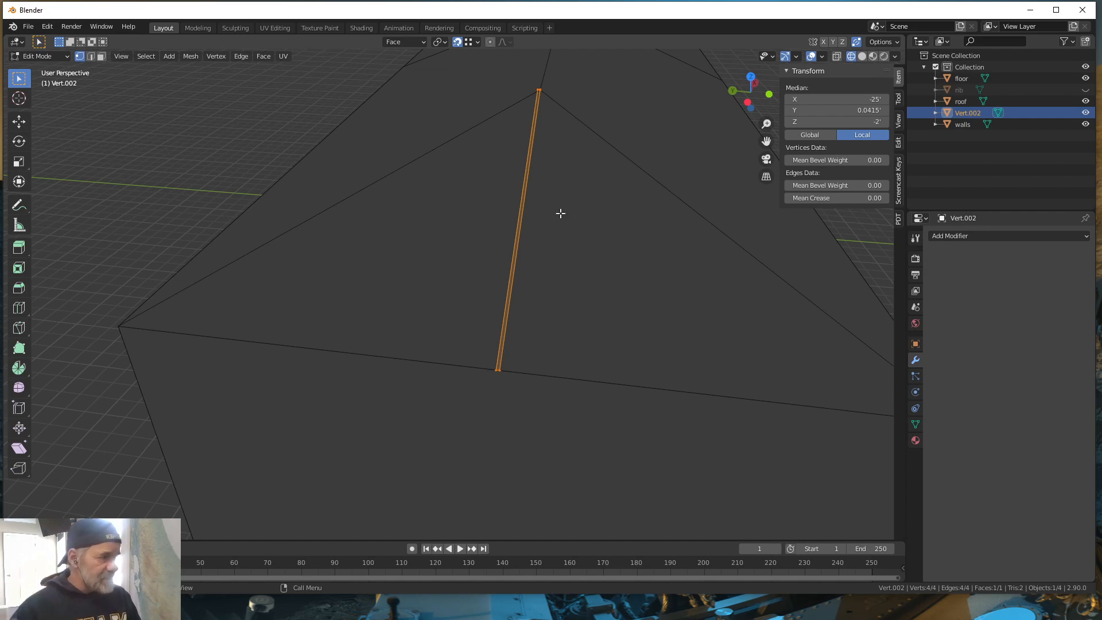
# Step: Temporarily show the Face Orientation overlay to check the rib face's normal direction, and turn it off again
pyautogui.click(822, 56)
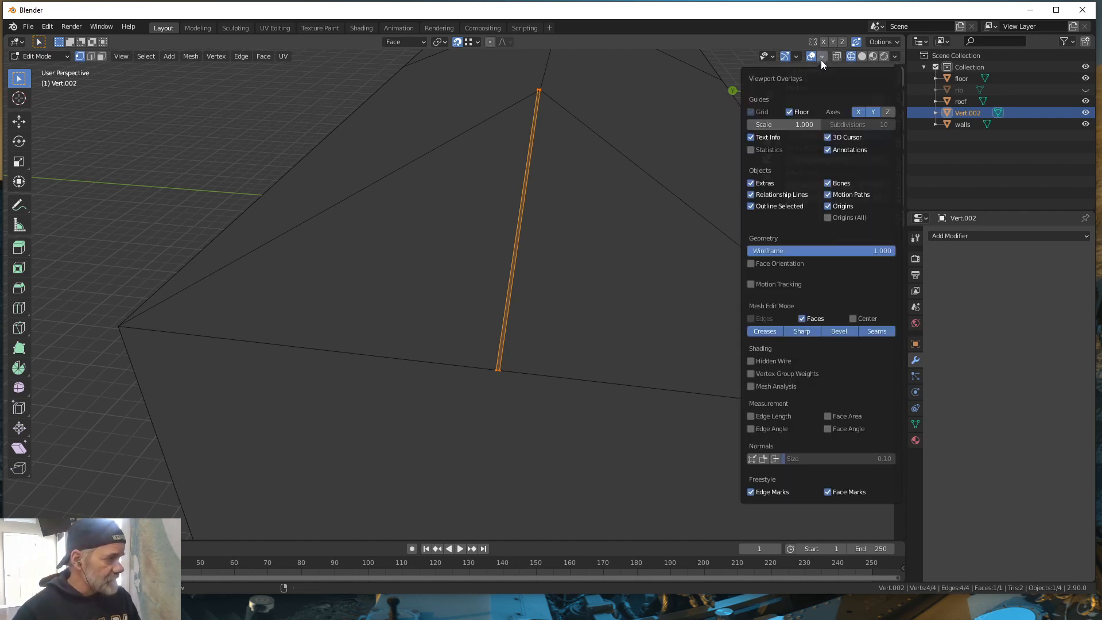
pyautogui.click(751, 264)
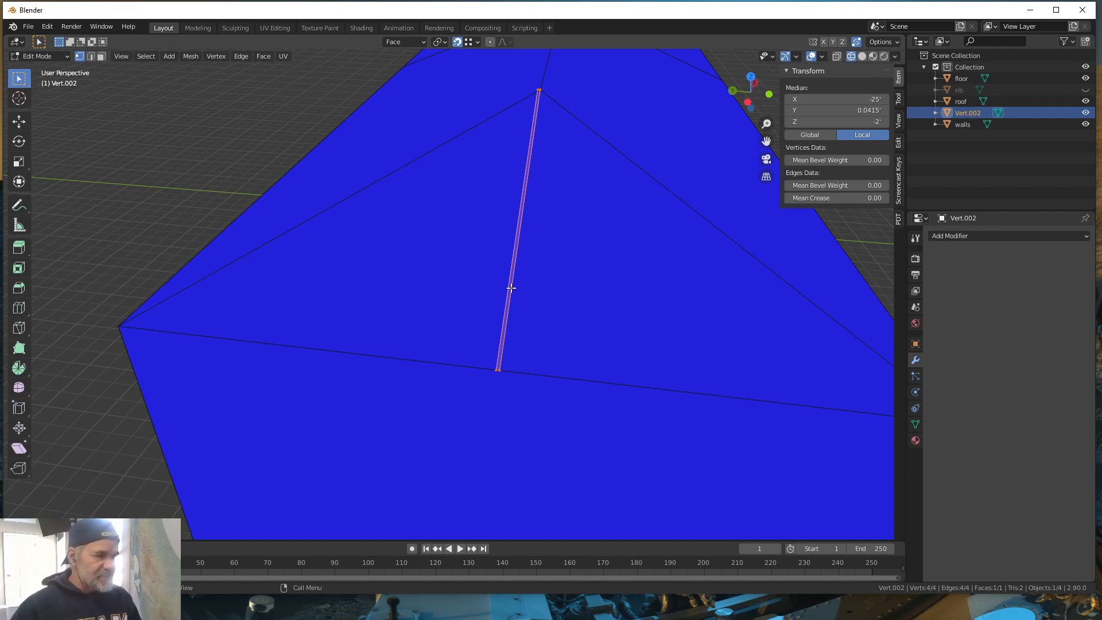
pyautogui.click(821, 56)
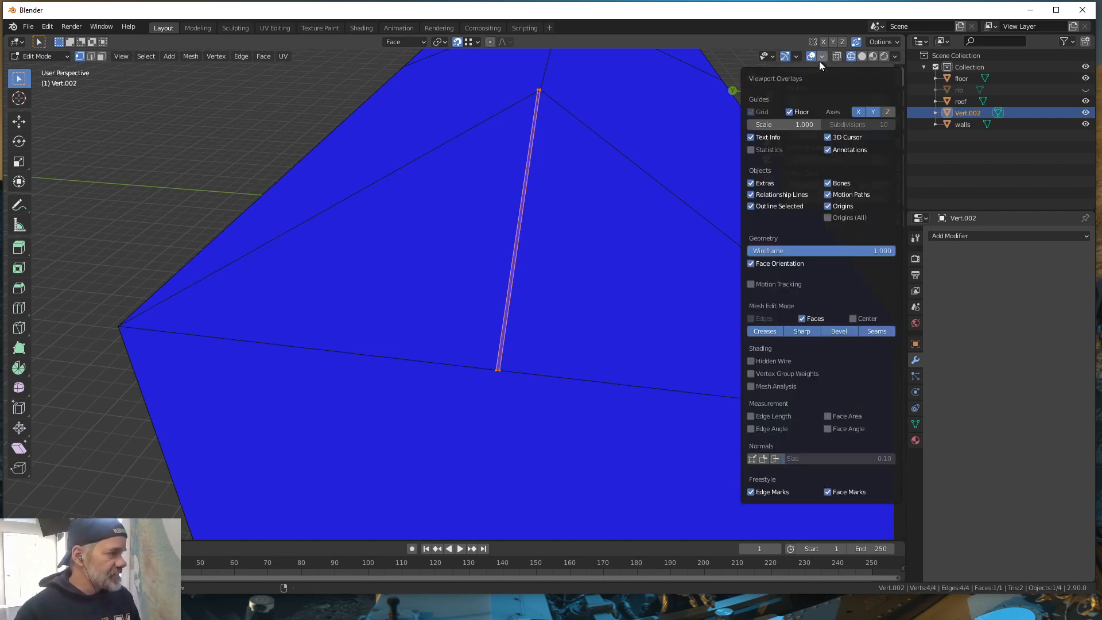
pyautogui.click(751, 264)
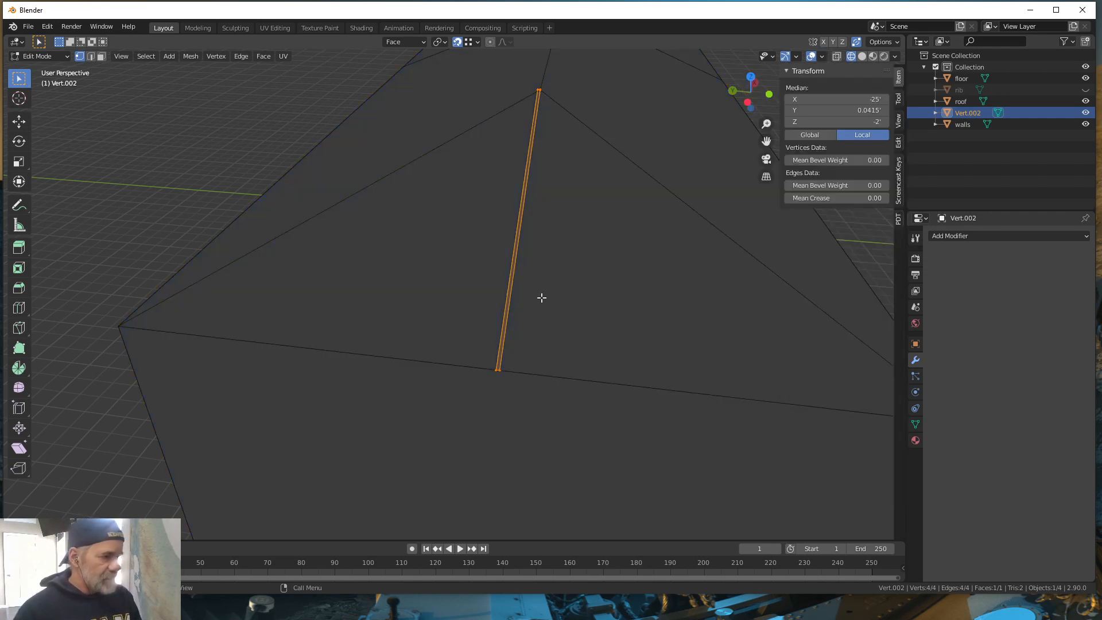
# Step: Extrude the rib face 0.16 ft along its normal
pyautogui.moveTo(564, 296); pyautogui.dragTo(561, 301, button='middle')
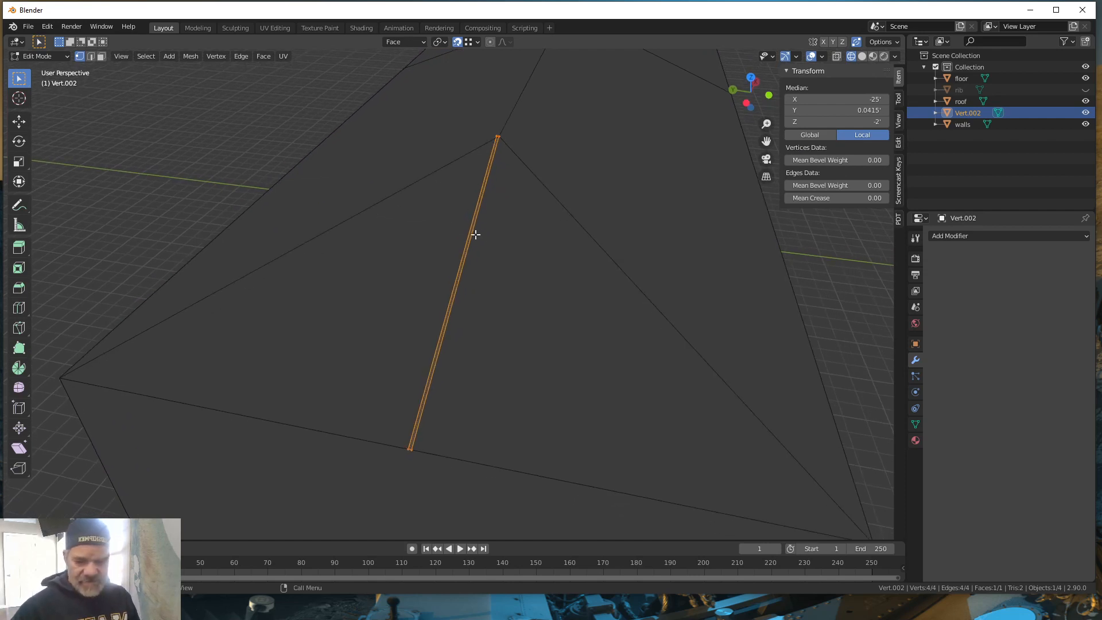
pyautogui.press('e')
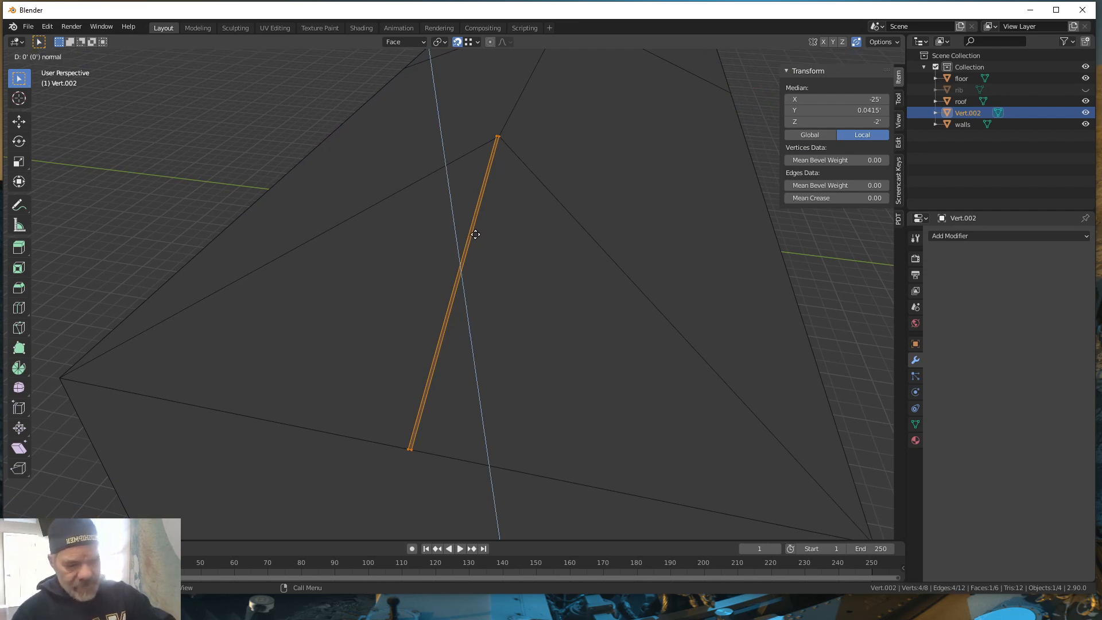
pyautogui.write('.16')
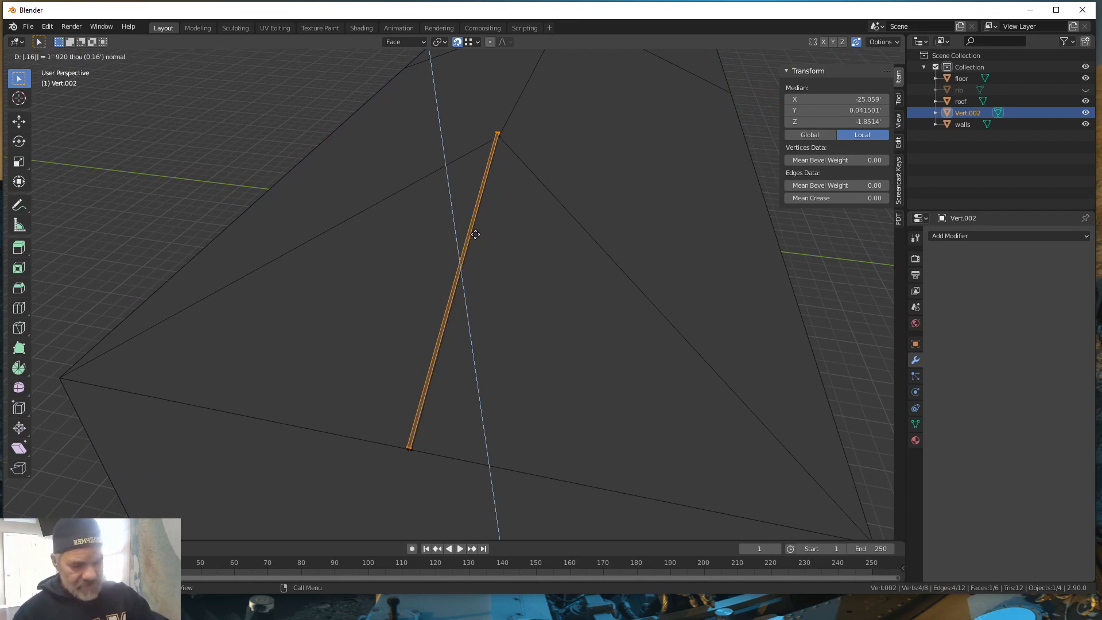
pyautogui.press('Return')
# Step: Enable X-ray display and select the whole rib, including its hidden vertices
pyautogui.moveTo(580, 374); pyautogui.dragTo(542, 369, button='middle')
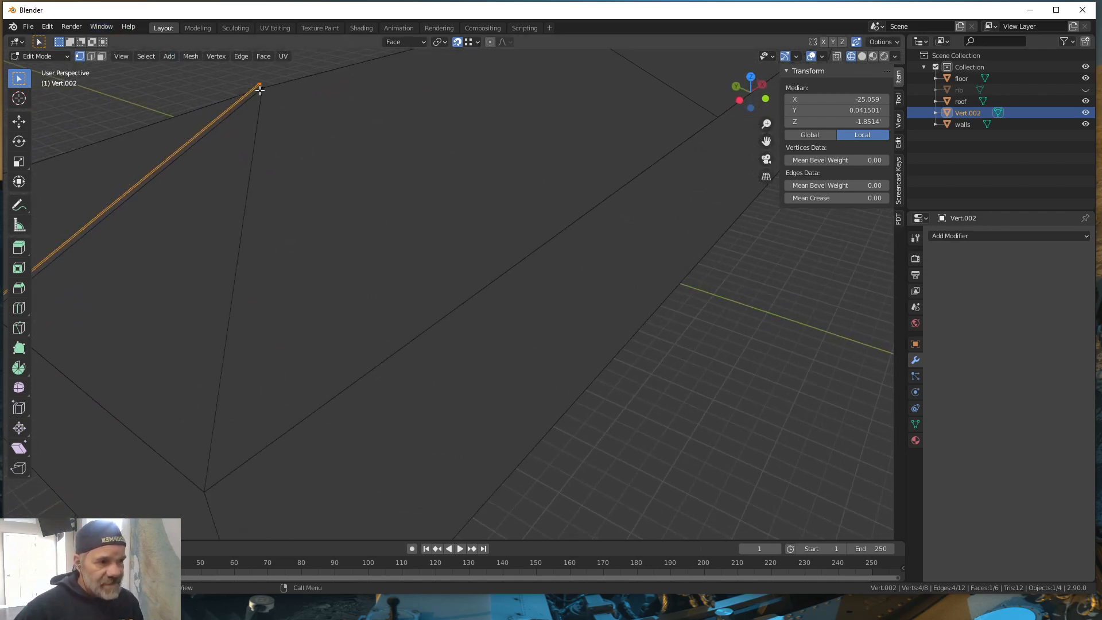
pyautogui.moveTo(305, 255); pyautogui.dragTo(361, 258, button='middle')
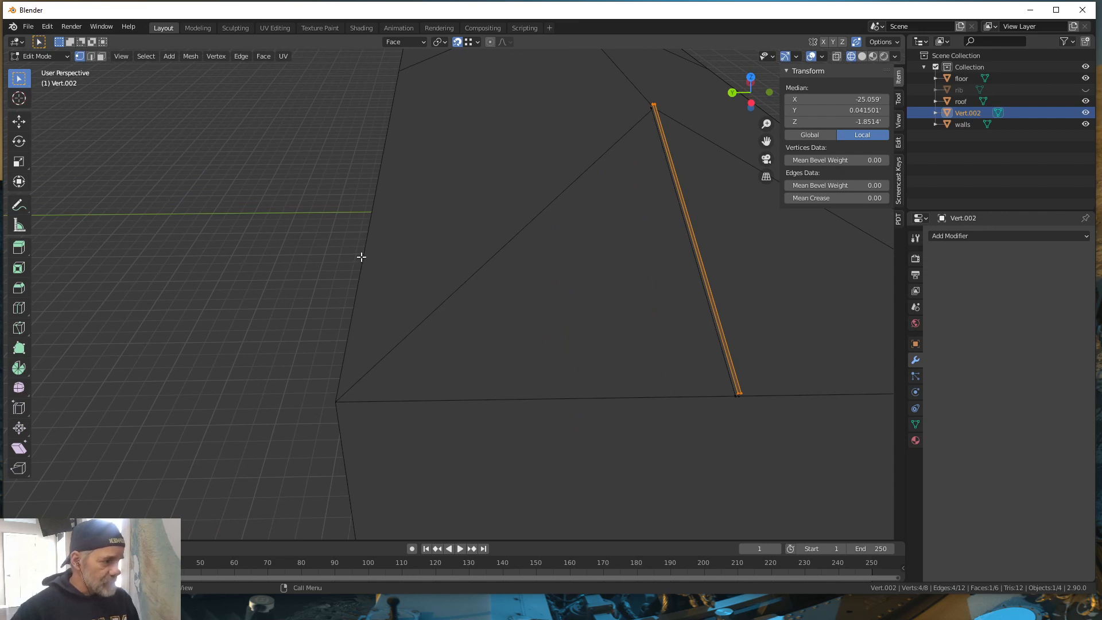
pyautogui.click(837, 57)
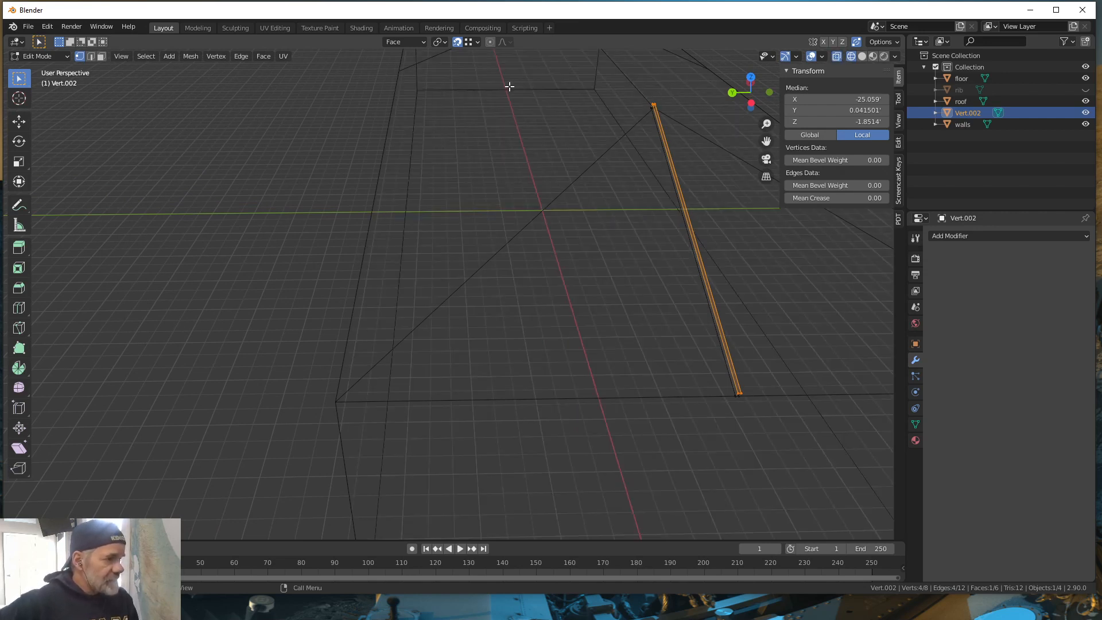
pyautogui.moveTo(626, 91); pyautogui.dragTo(771, 439)
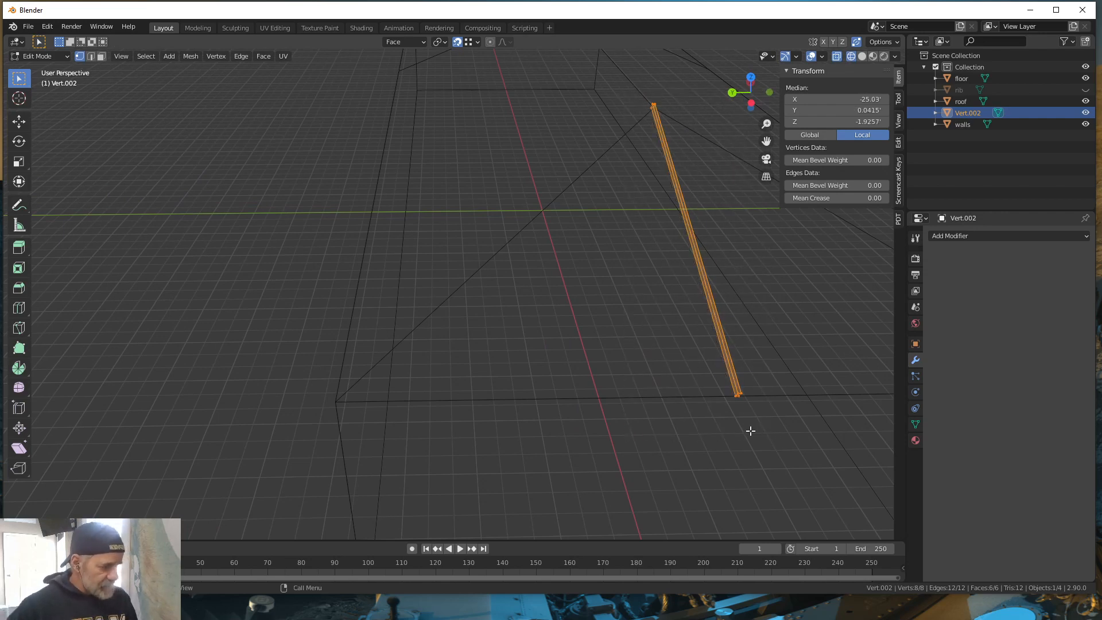
# Step: Make the rib's lower outer base vertex active and move the selected rib, snapping it to the hip face's +Y eave corner
pyautogui.scroll(4, 755, 433)
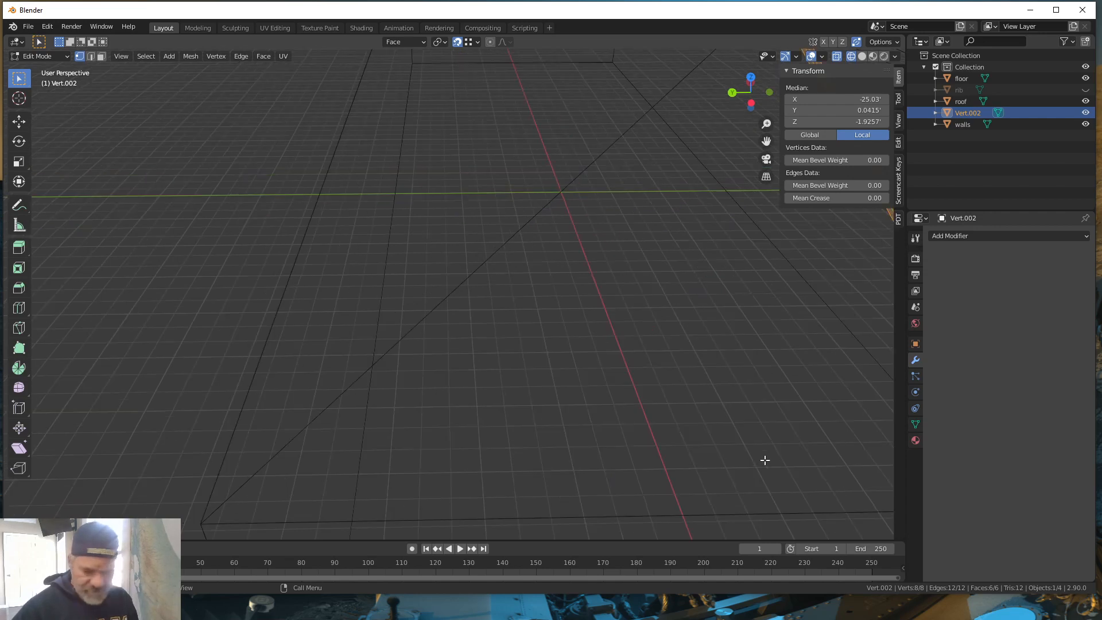
pyautogui.scroll(-4, 765, 461)
pyautogui.moveTo(761, 460); pyautogui.dragTo(739, 425, button='middle')
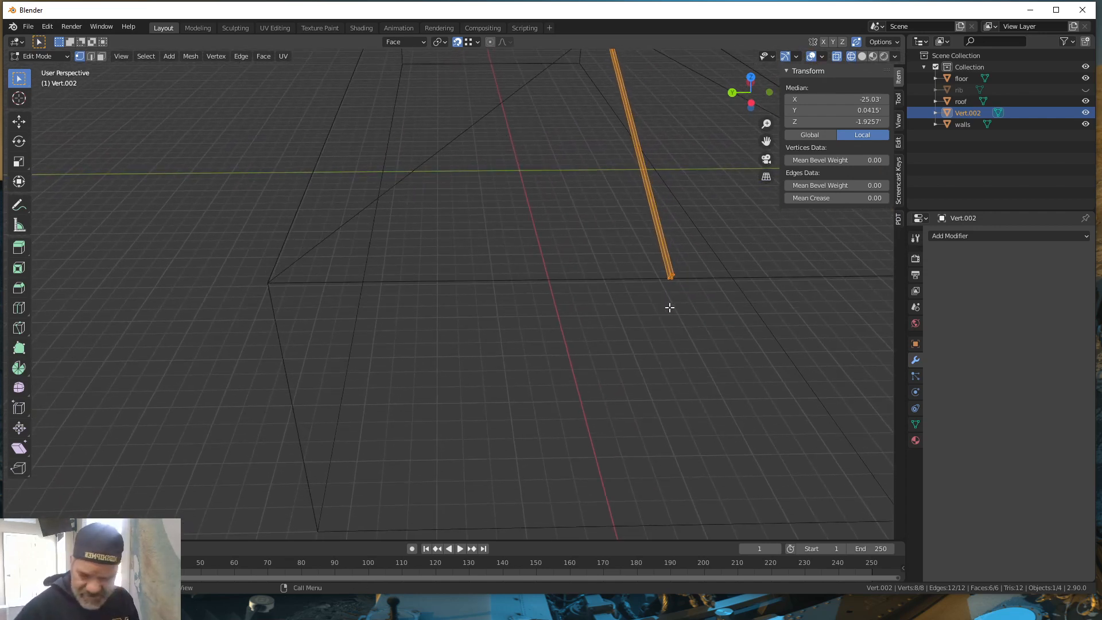
pyautogui.keyDown('shift'); pyautogui.click(668, 279); pyautogui.keyUp('shift')
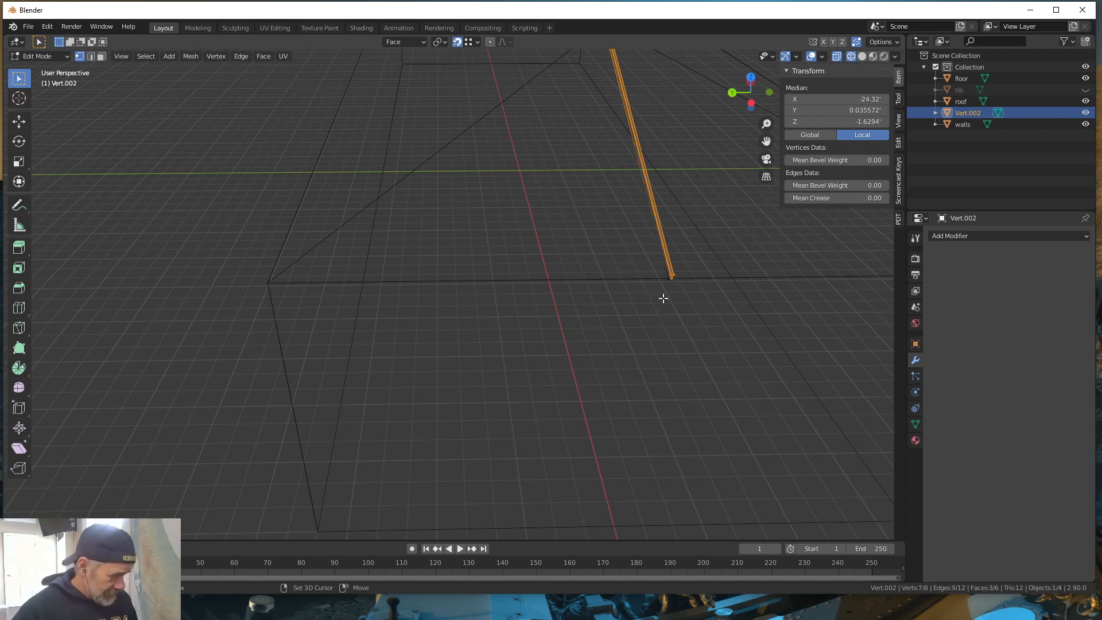
pyautogui.keyDown('shift'); pyautogui.click(668, 278); pyautogui.keyUp('shift')
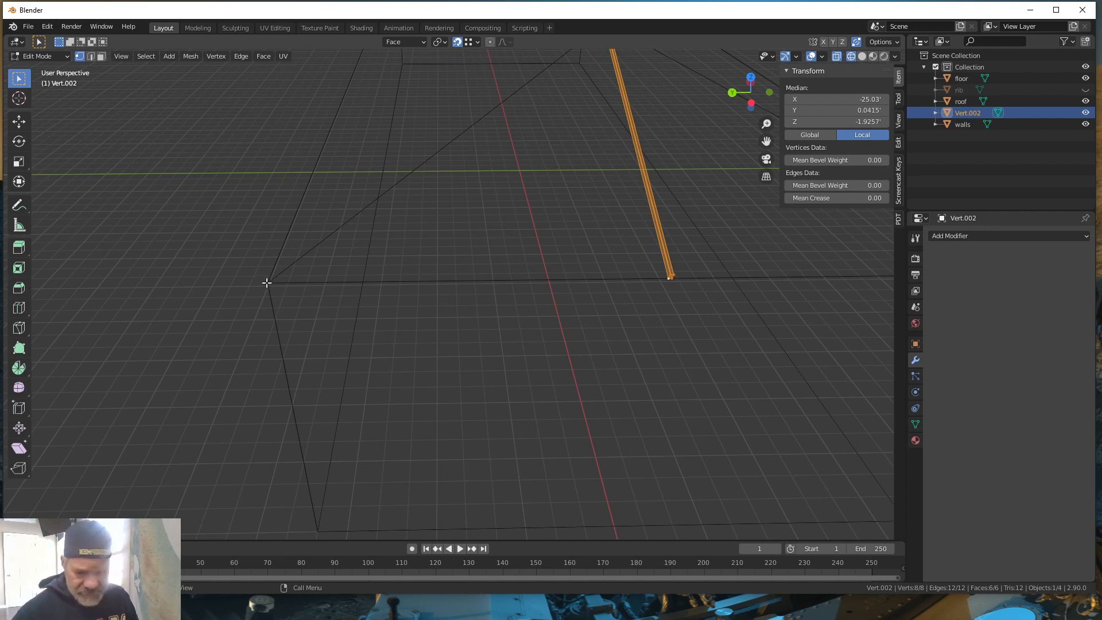
pyautogui.press('g')
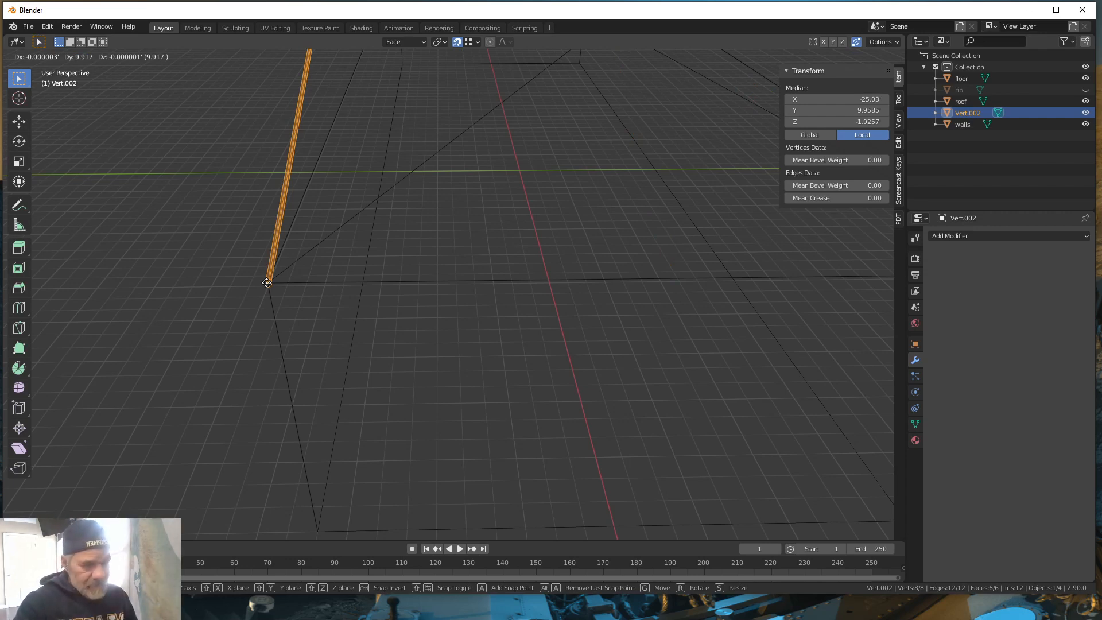
pyautogui.click(267, 282)
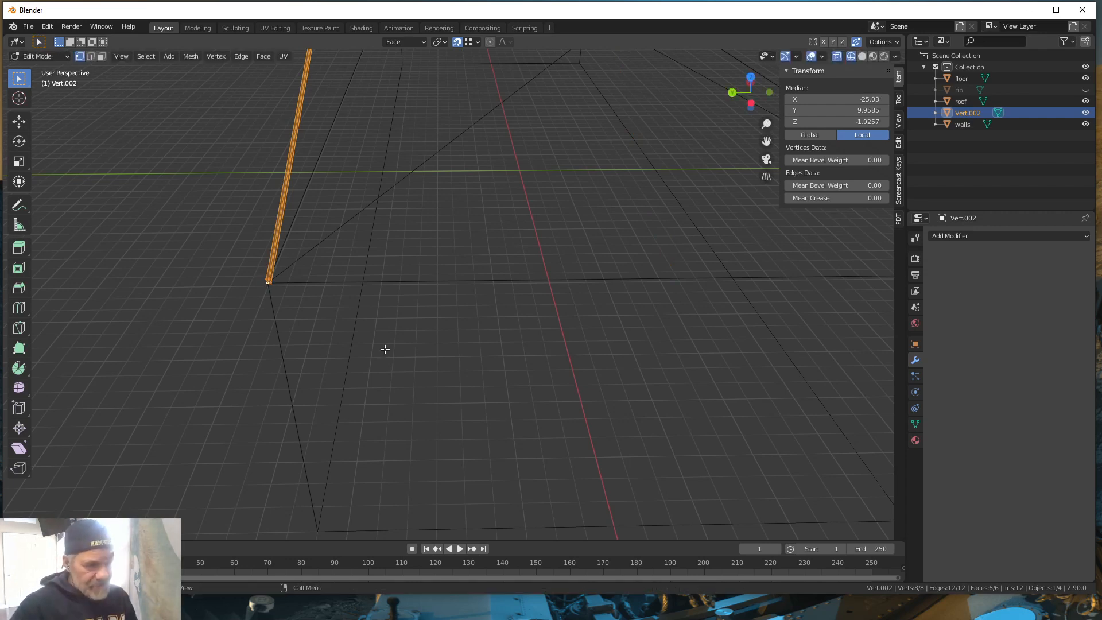
# Step: Add a Mirror modifier on the X axis to the rib and check the copy at the roof's opposite end
pyautogui.moveTo(374, 350); pyautogui.dragTo(355, 381, button='middle')
pyautogui.moveTo(357, 361); pyautogui.dragTo(478, 390, button='middle')
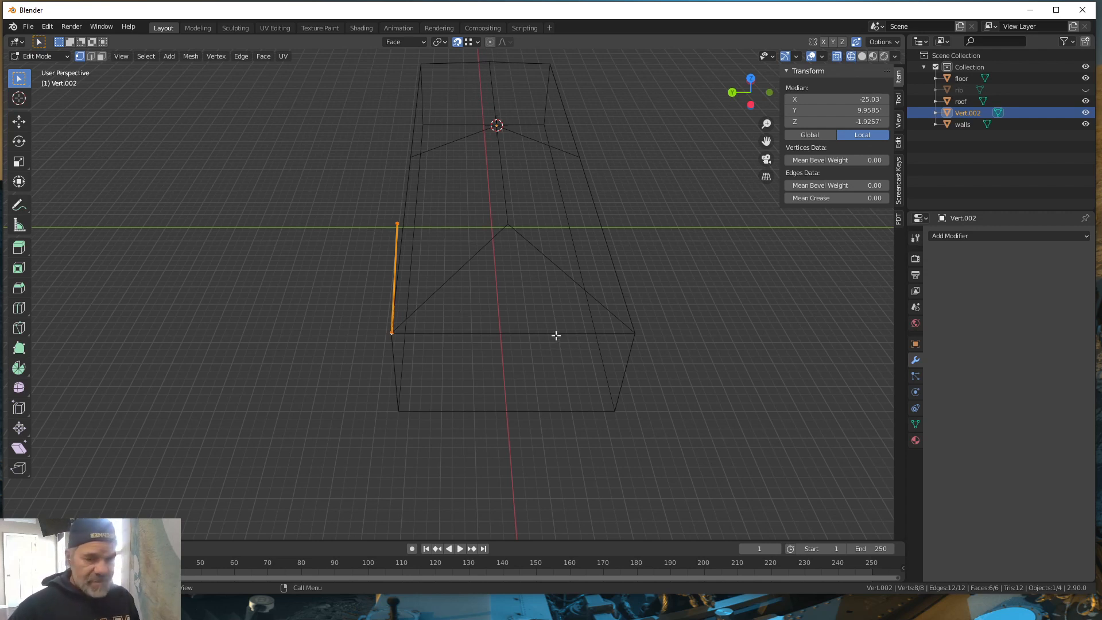
pyautogui.click(1082, 239)
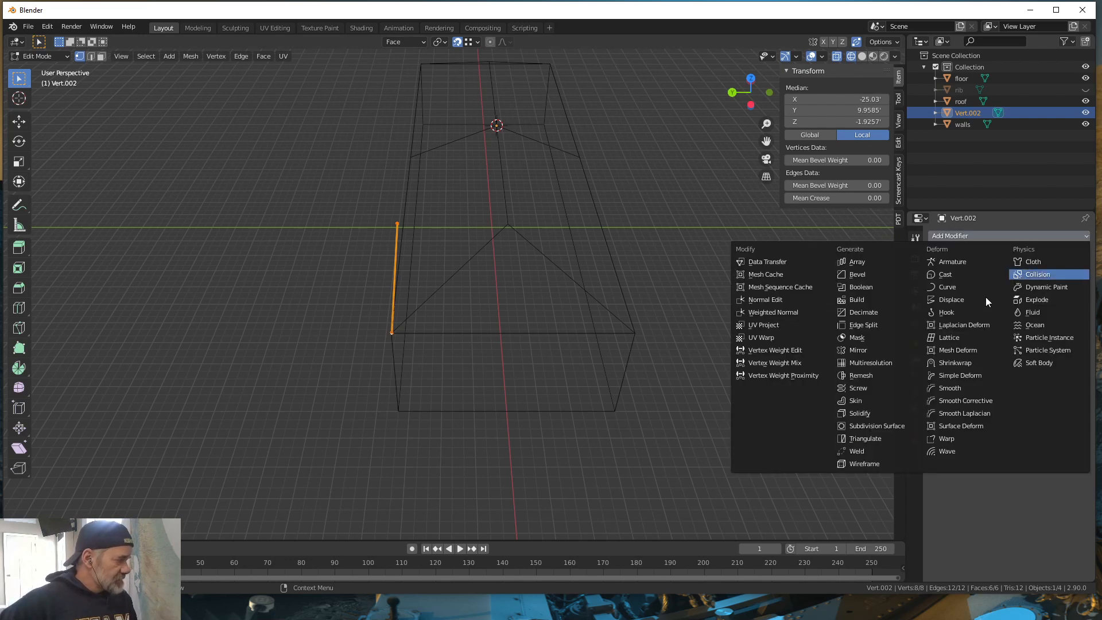
pyautogui.click(862, 350)
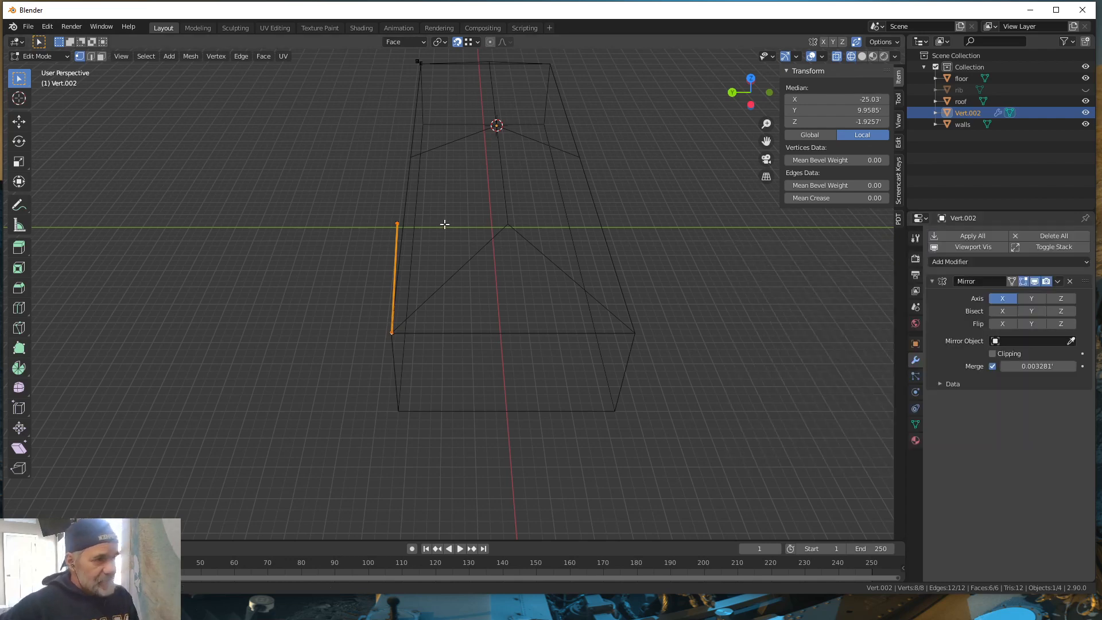
pyautogui.moveTo(445, 224); pyautogui.dragTo(259, 173, button='middle')
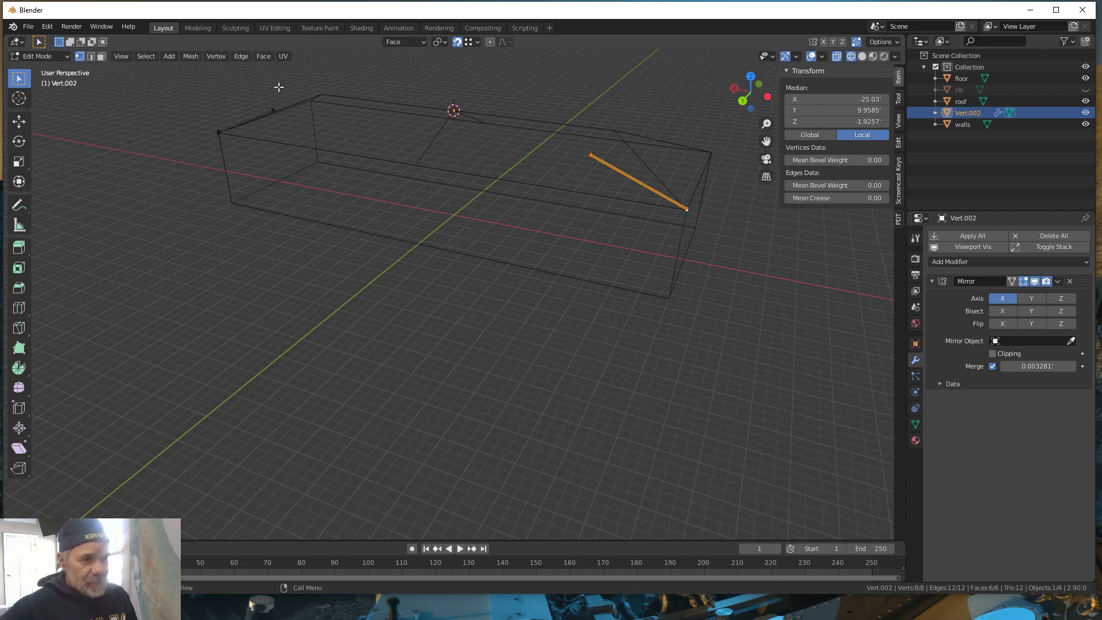
pyautogui.moveTo(830, 313); pyautogui.dragTo(756, 312, button='middle')
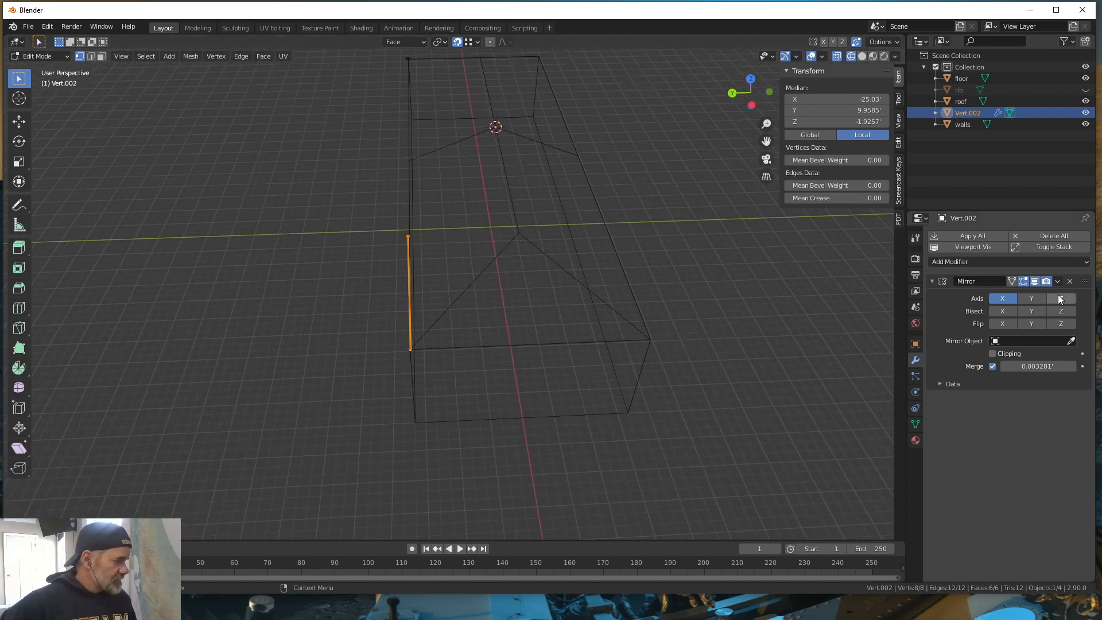
# Step: Add an Array modifier to the rib, replacing the relative offset with a constant offset of -1.5 ft in Y
pyautogui.click(1088, 263)
pyautogui.click(864, 287)
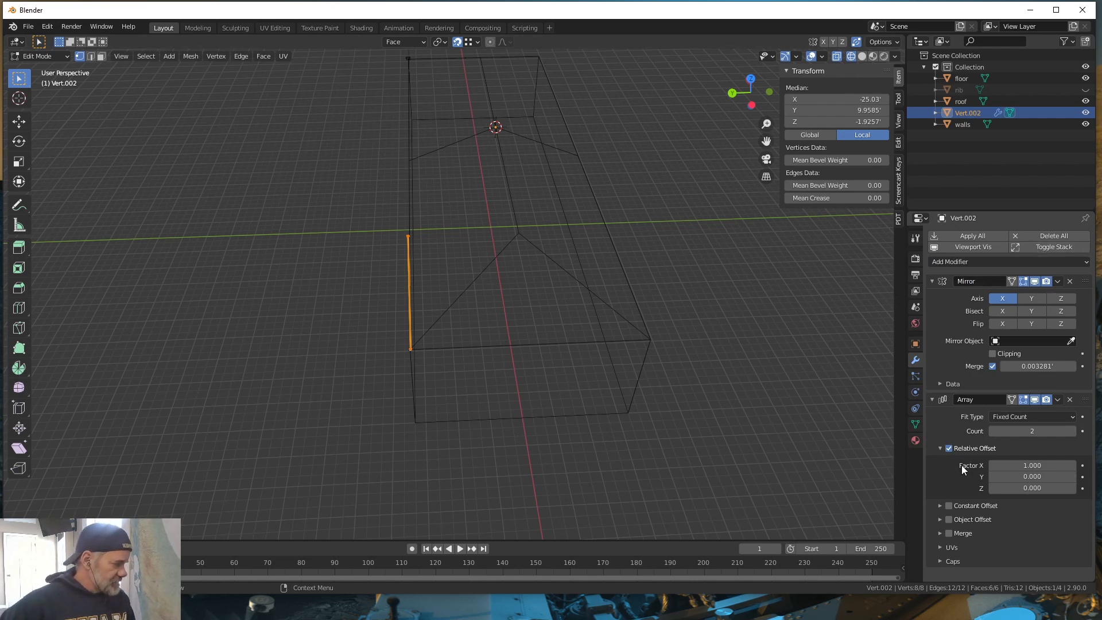
pyautogui.click(950, 449)
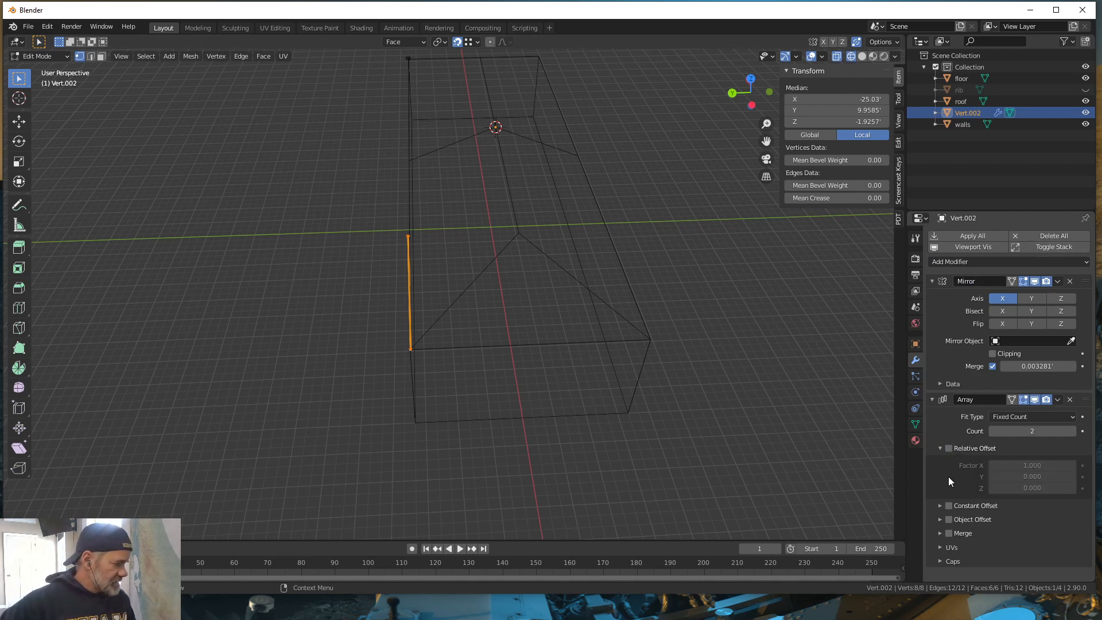
pyautogui.click(940, 506)
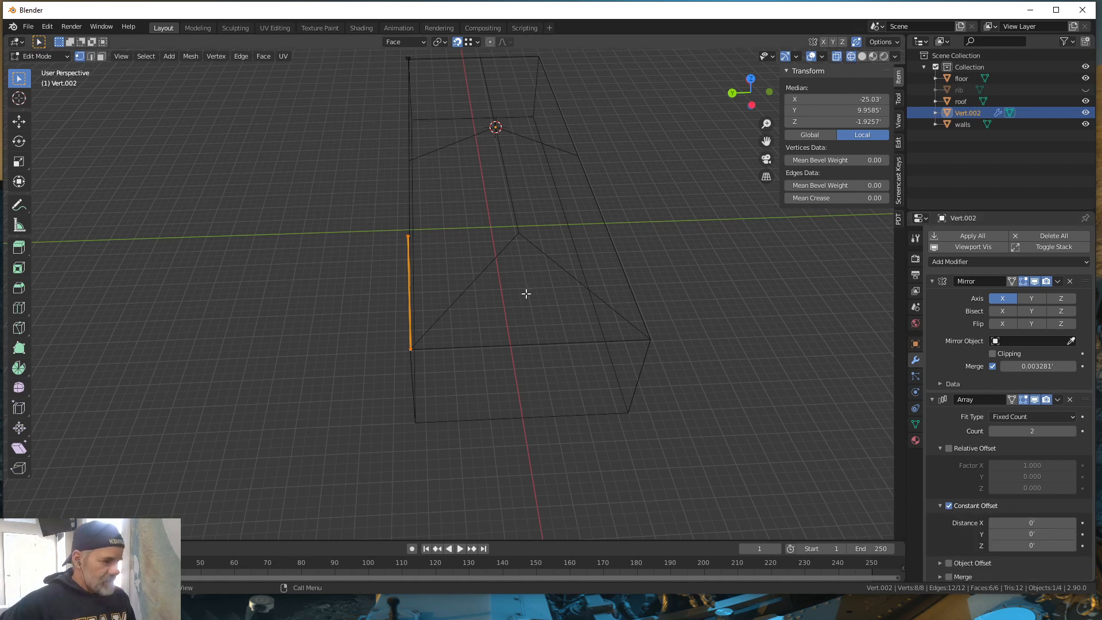
pyautogui.click(1030, 535)
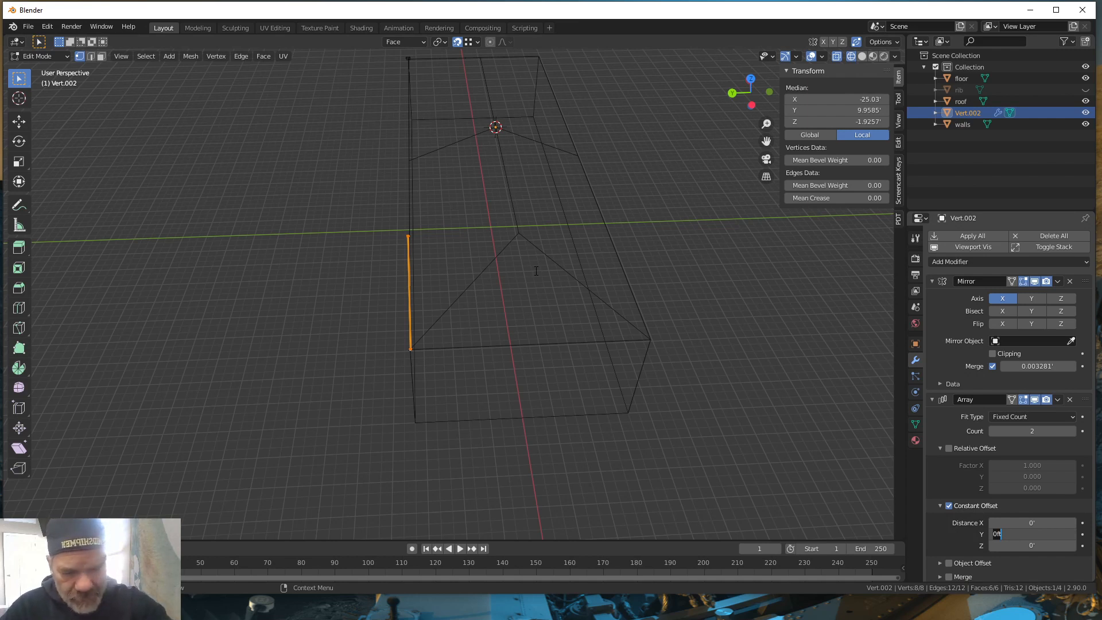
pyautogui.press('BackSpace')
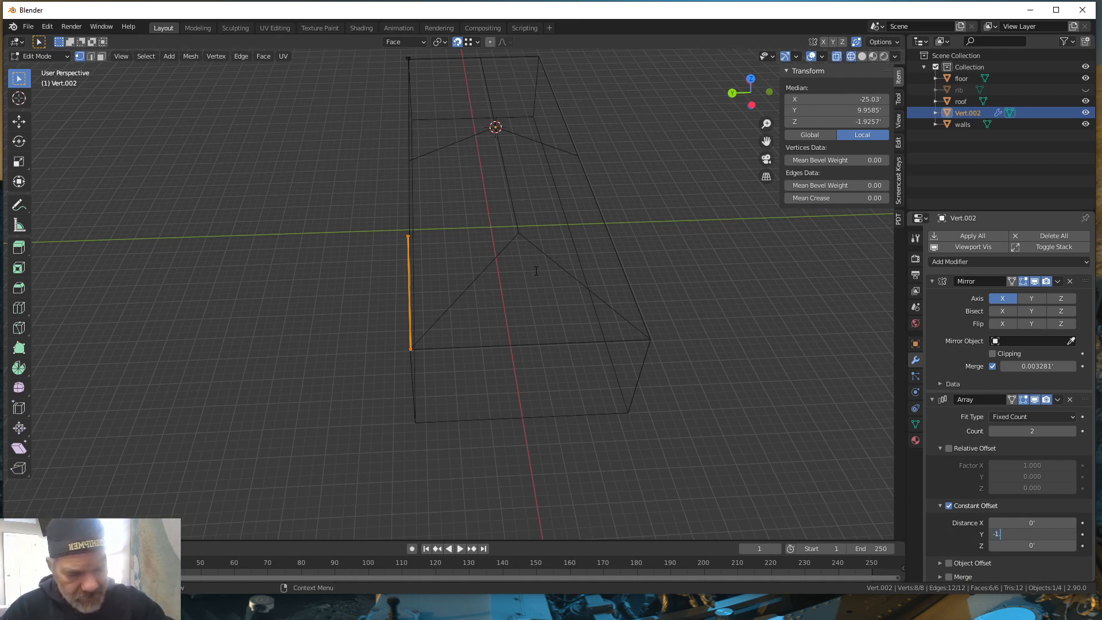
pyautogui.press('Return')
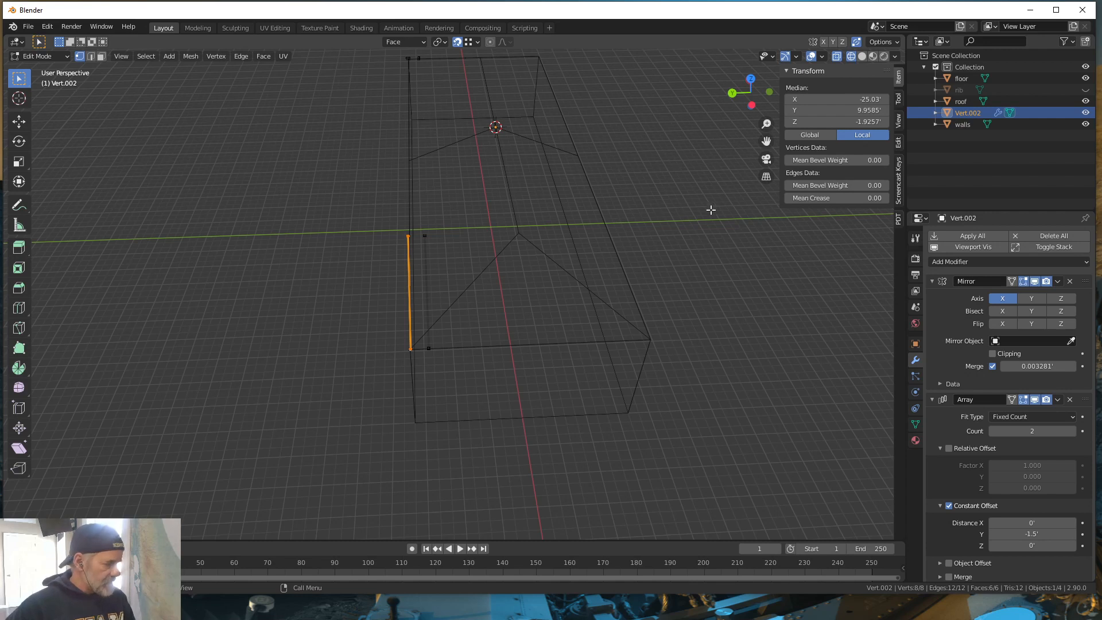
# Step: Set the array count to 14 and check how the ribs cover the hip face from several angles
pyautogui.click(1073, 432)
pyautogui.click(1074, 432)
pyautogui.click(1073, 431)
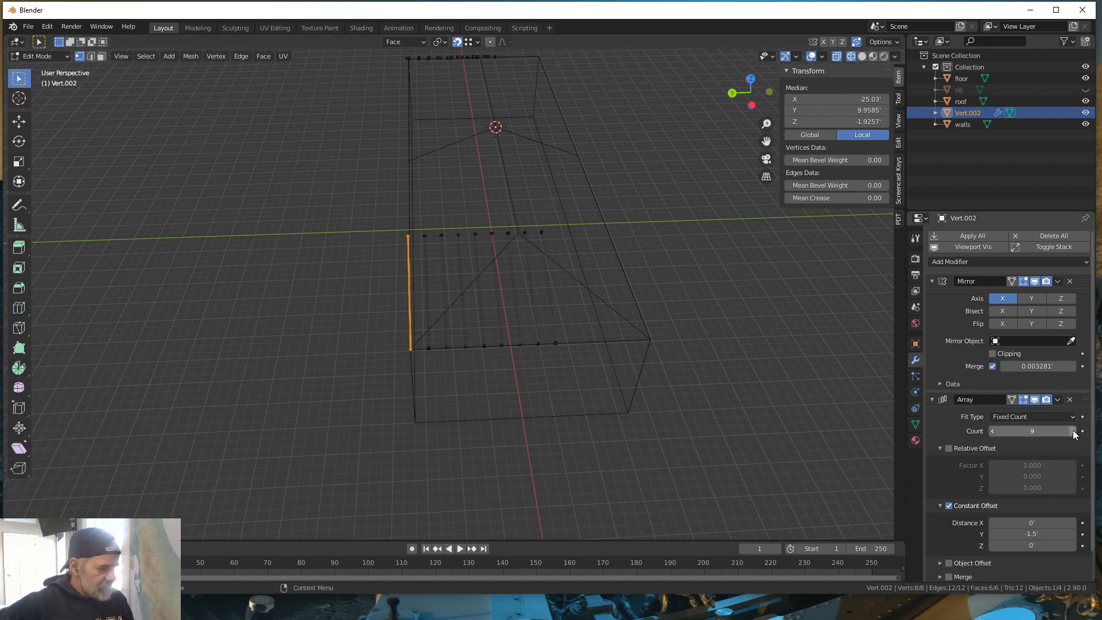
pyautogui.click(1073, 431)
pyautogui.click(1073, 432)
pyautogui.click(1074, 432)
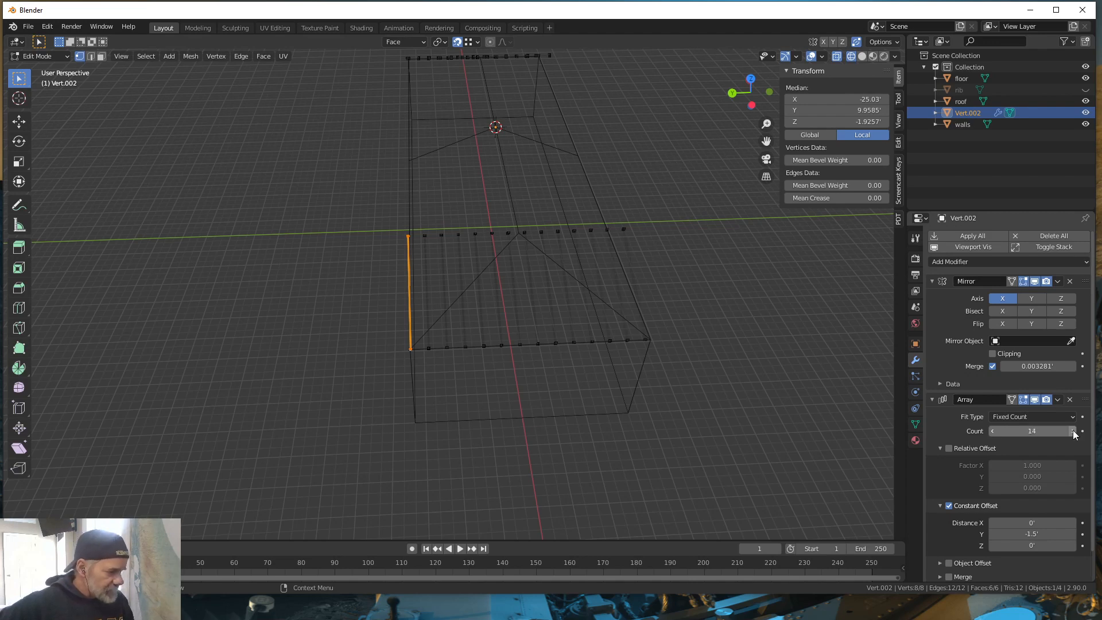
pyautogui.moveTo(768, 462); pyautogui.dragTo(751, 458, button='middle')
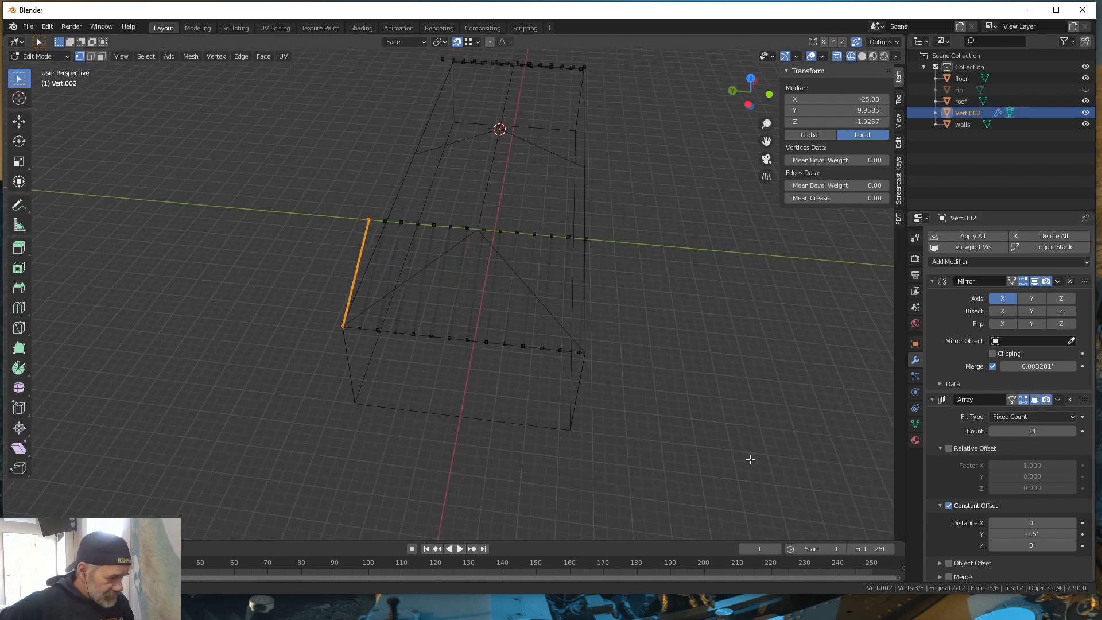
pyautogui.moveTo(546, 463); pyautogui.dragTo(626, 465, button='middle')
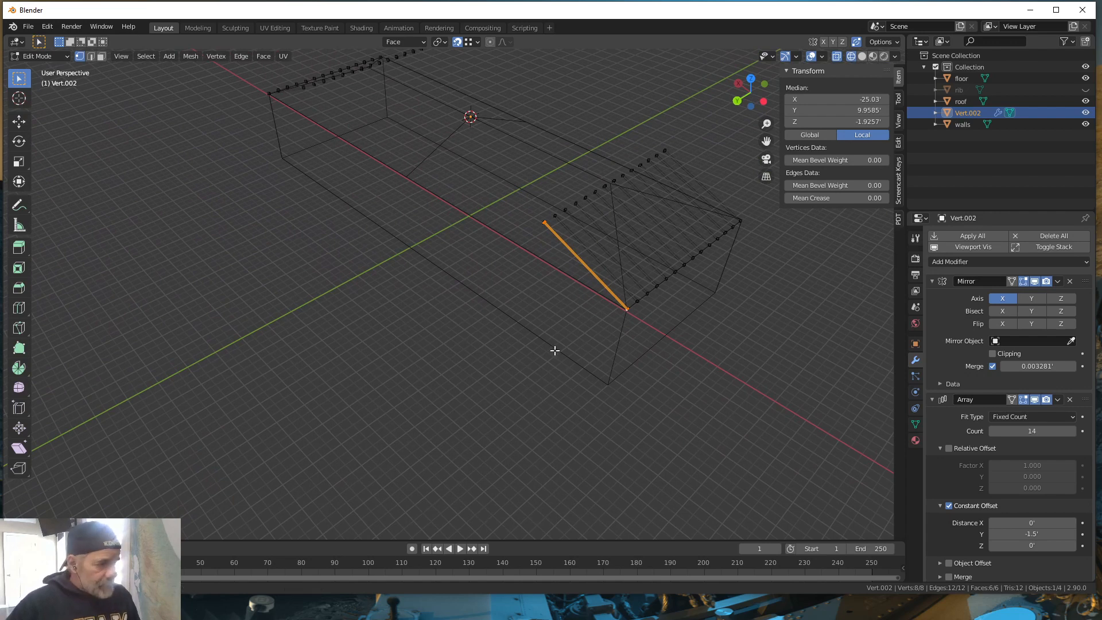
pyautogui.moveTo(553, 350); pyautogui.dragTo(535, 350, button='middle')
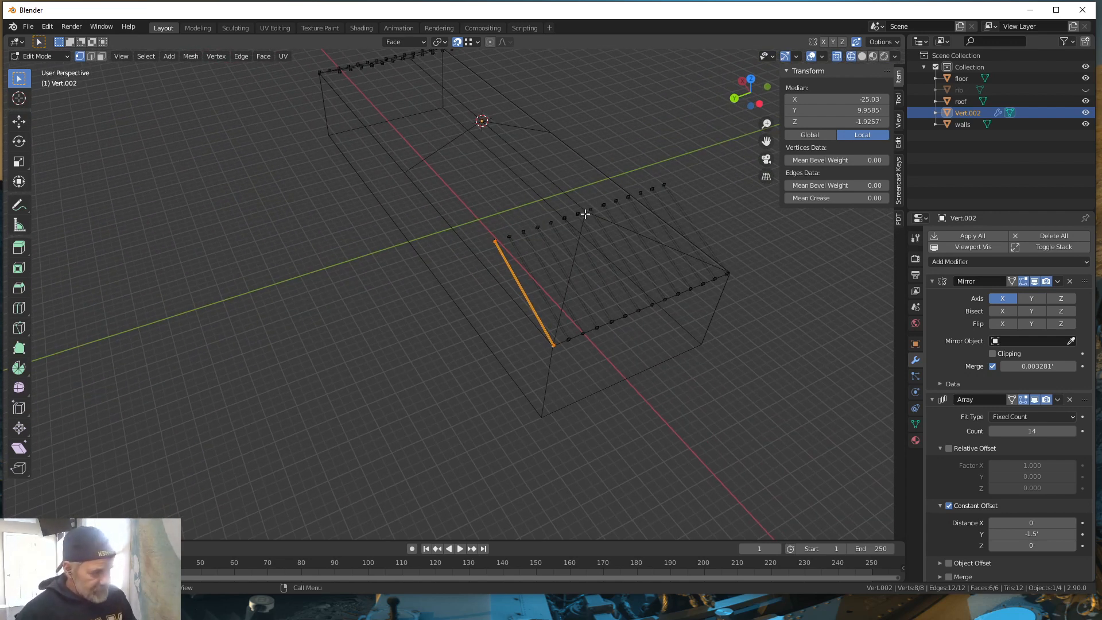
pyautogui.moveTo(704, 377); pyautogui.dragTo(671, 399, button='middle')
pyautogui.scroll(-1, 671, 398)
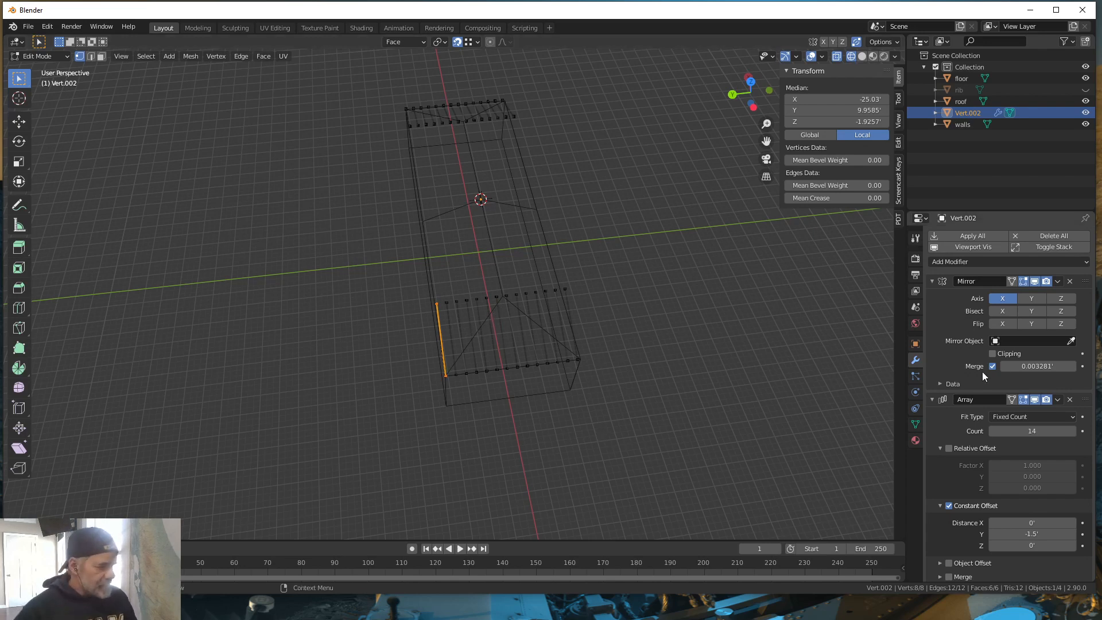
# Step: Apply the rib's Array modifier in Object Mode, keeping the Mirror modifier live
pyautogui.click(1058, 399)
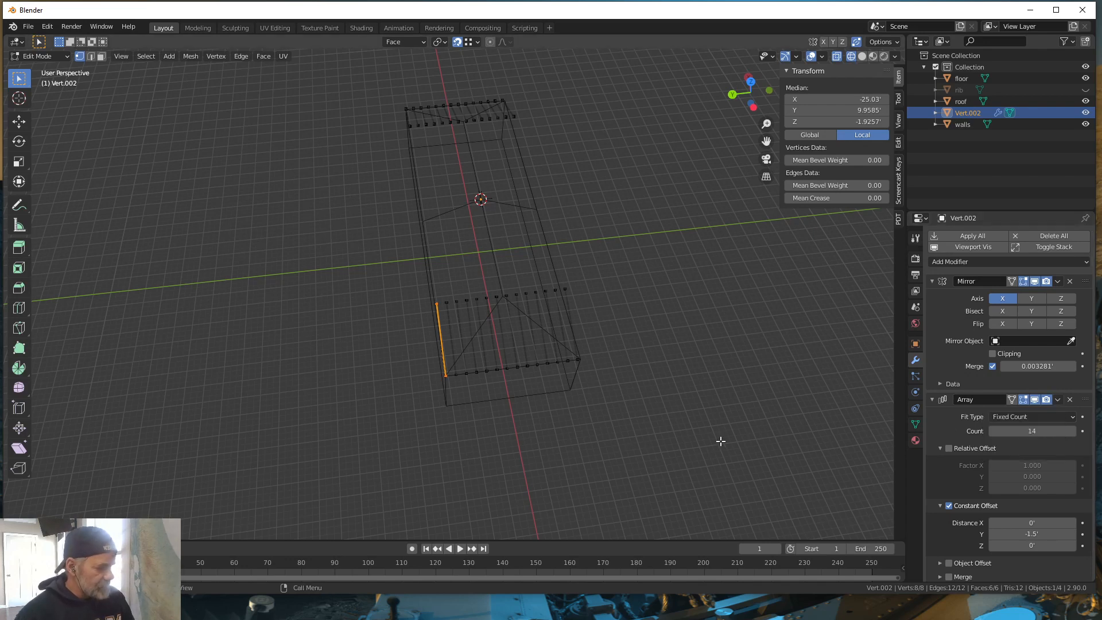
pyautogui.click(697, 436)
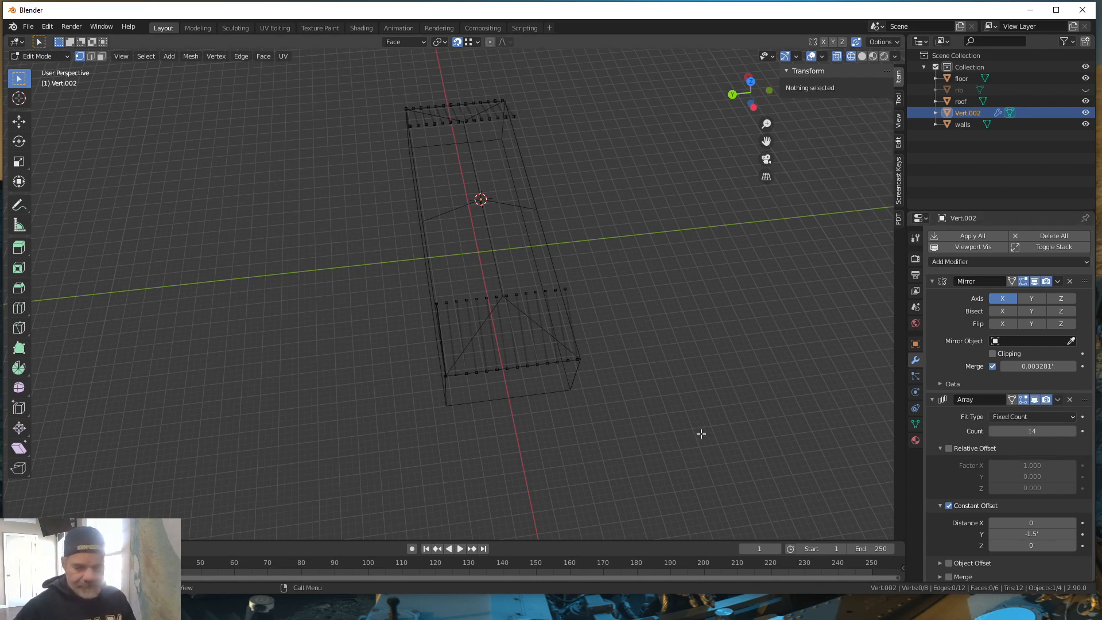
pyautogui.press('Tab')
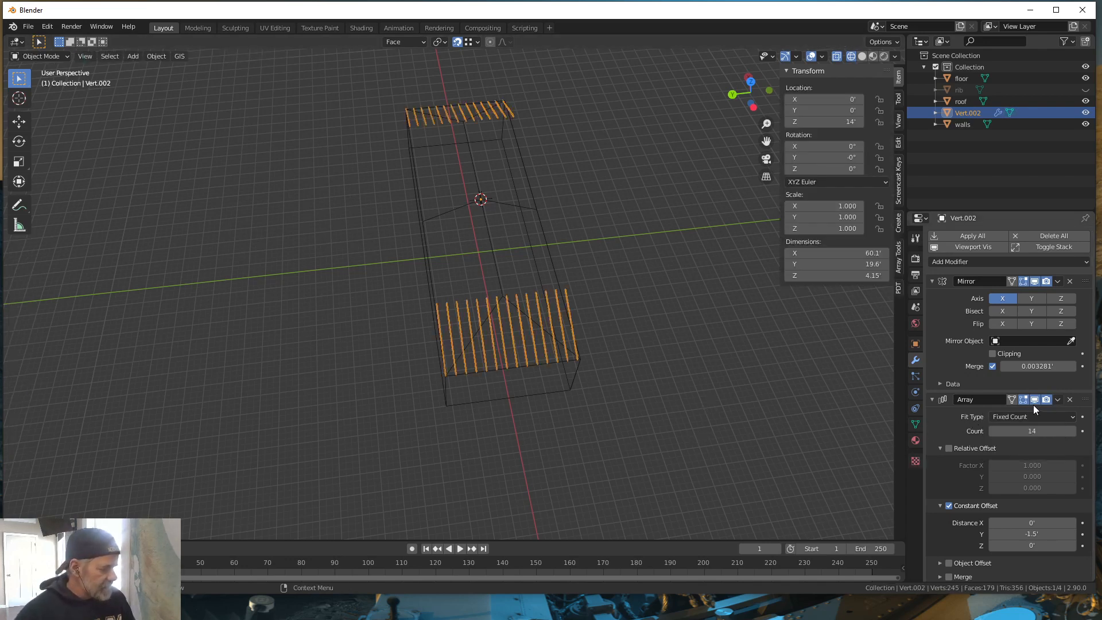
pyautogui.click(1058, 400)
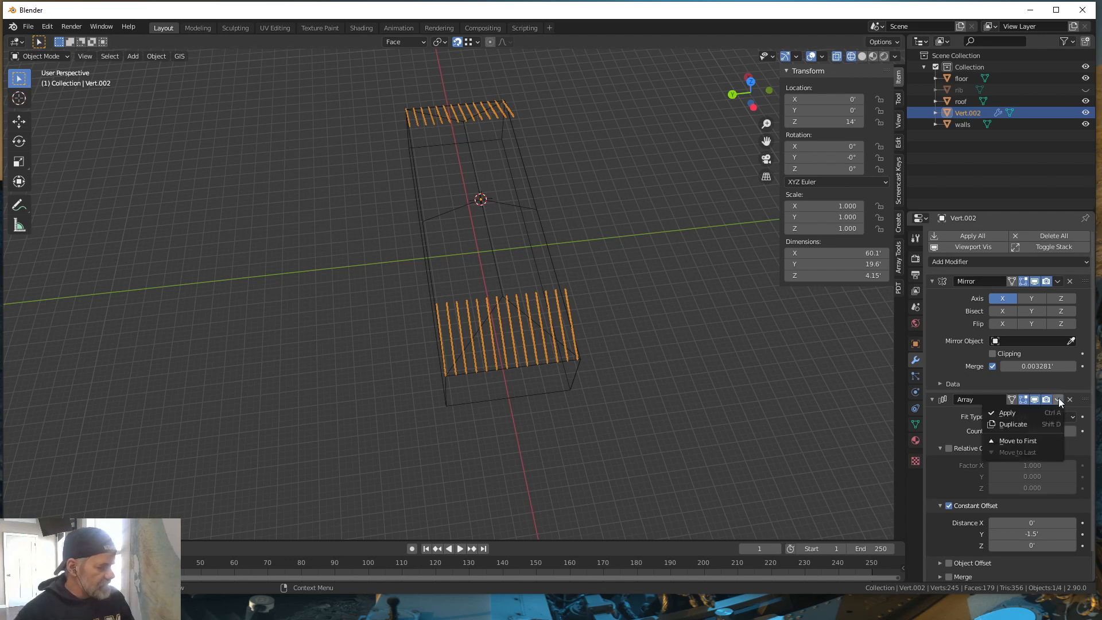
pyautogui.click(1010, 414)
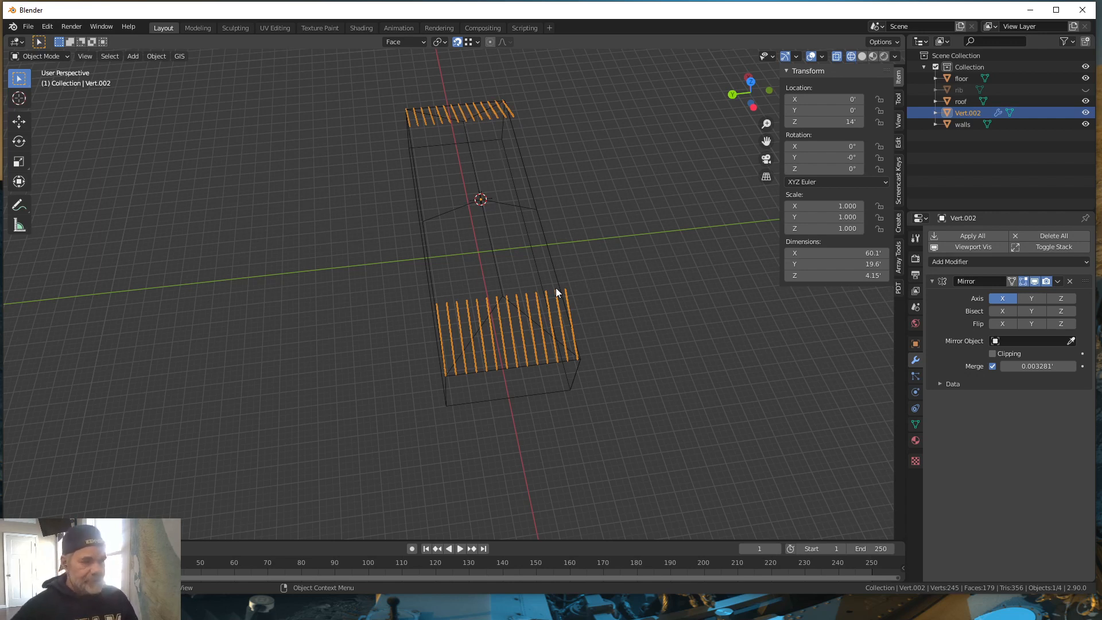
# Step: In Edit Mode from top view, select all ribs and knife-cut them through along the hip line from the -Y eave corner past the ridge end
pyautogui.press('`')
pyautogui.press('8')
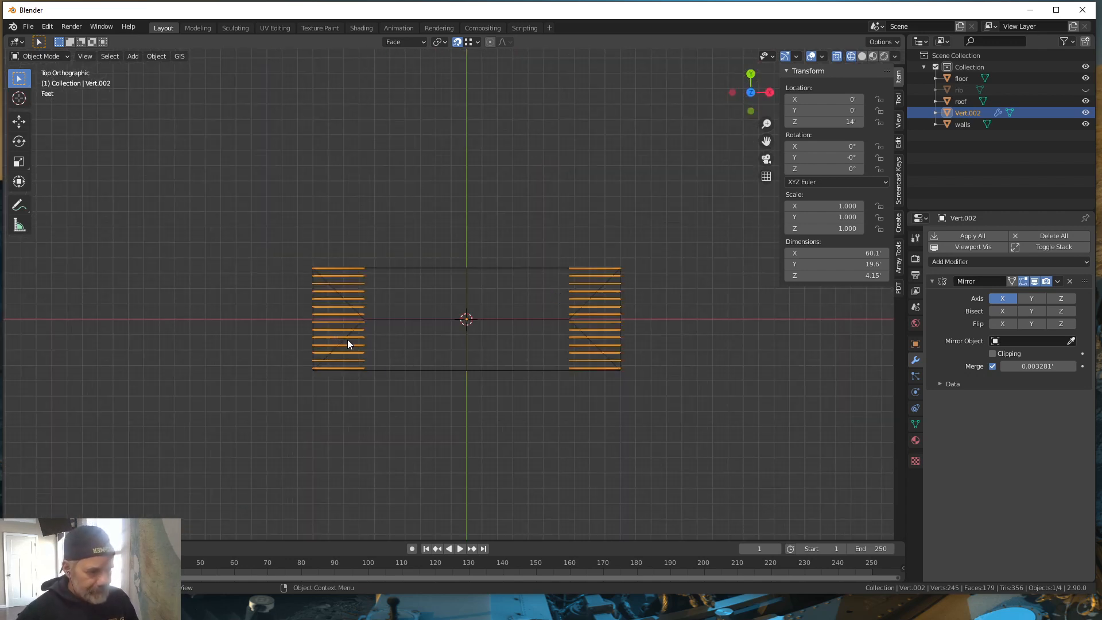
pyautogui.press('Tab')
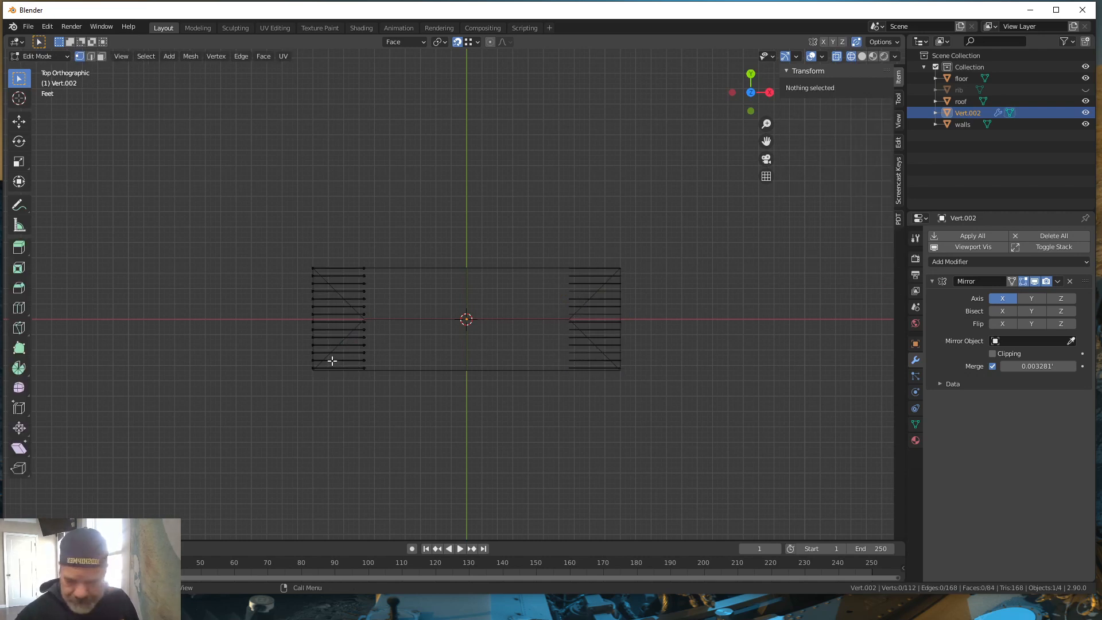
pyautogui.keyDown('shift'); pyautogui.moveTo(344, 346); pyautogui.dragTo(480, 320, button='middle'); pyautogui.keyUp('shift')
pyautogui.scroll(7, 480, 350)
pyautogui.scroll(1, 483, 340)
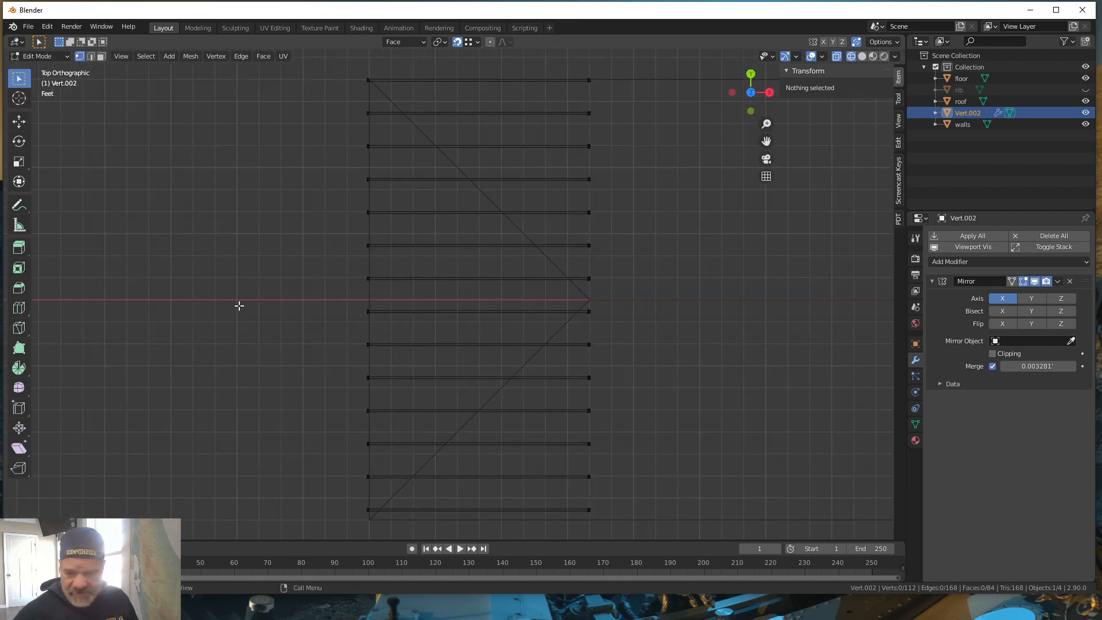
pyautogui.press('a')
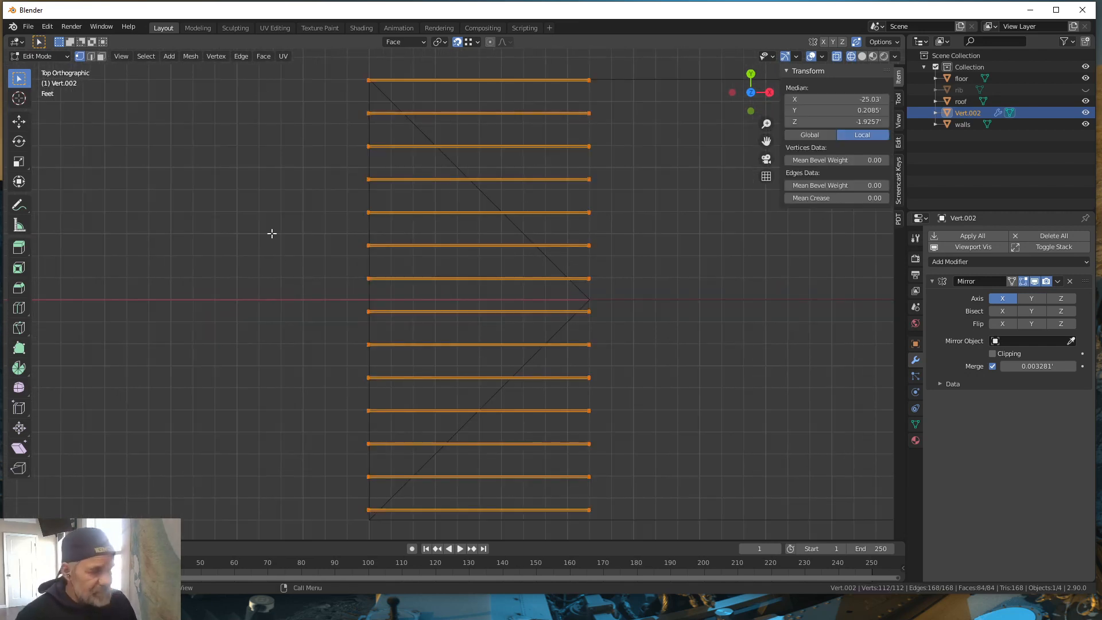
pyautogui.click(18, 328)
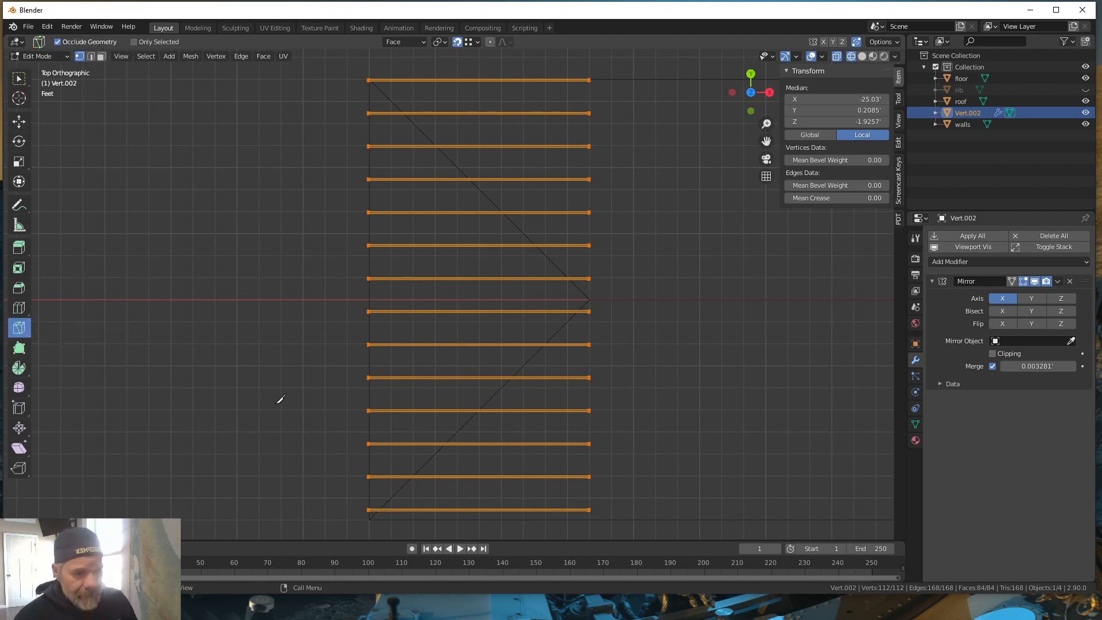
pyautogui.click(369, 519)
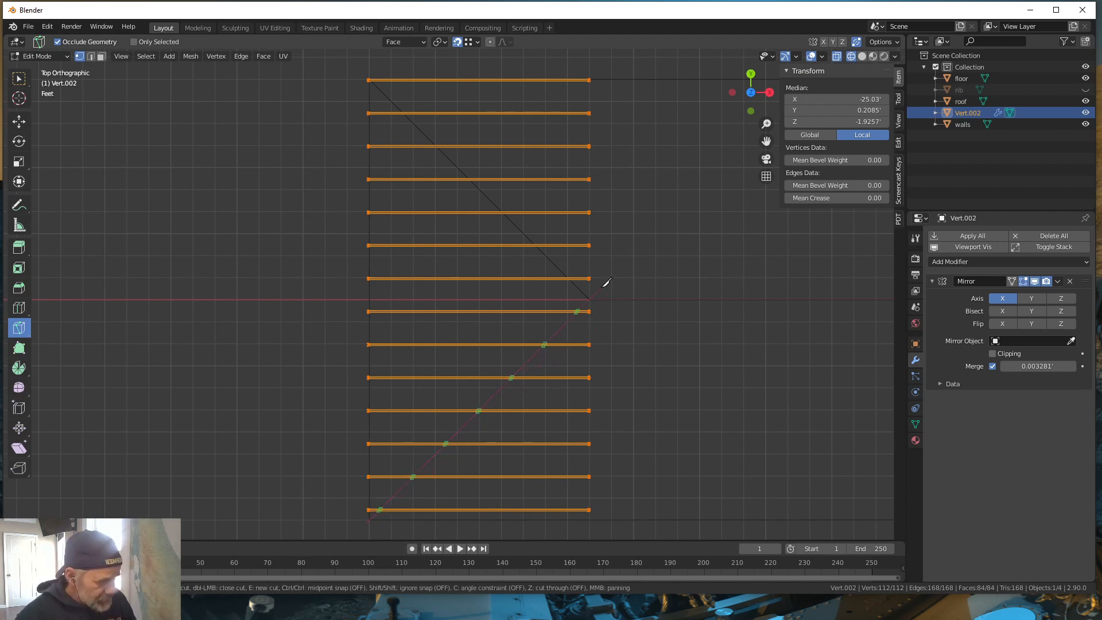
pyautogui.press('z')
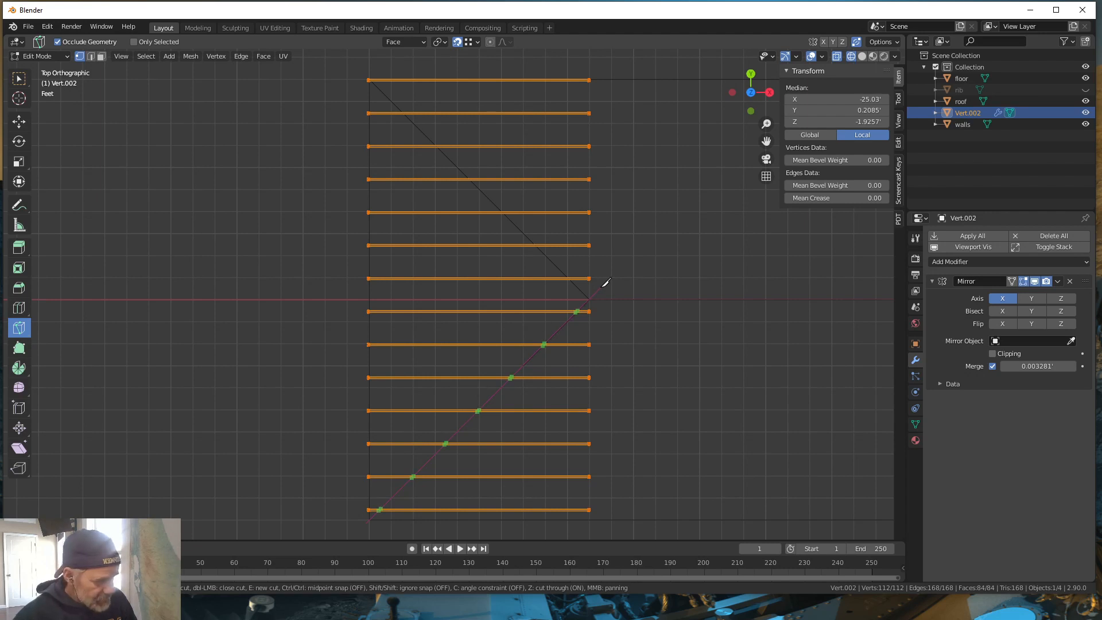
pyautogui.press('Return')
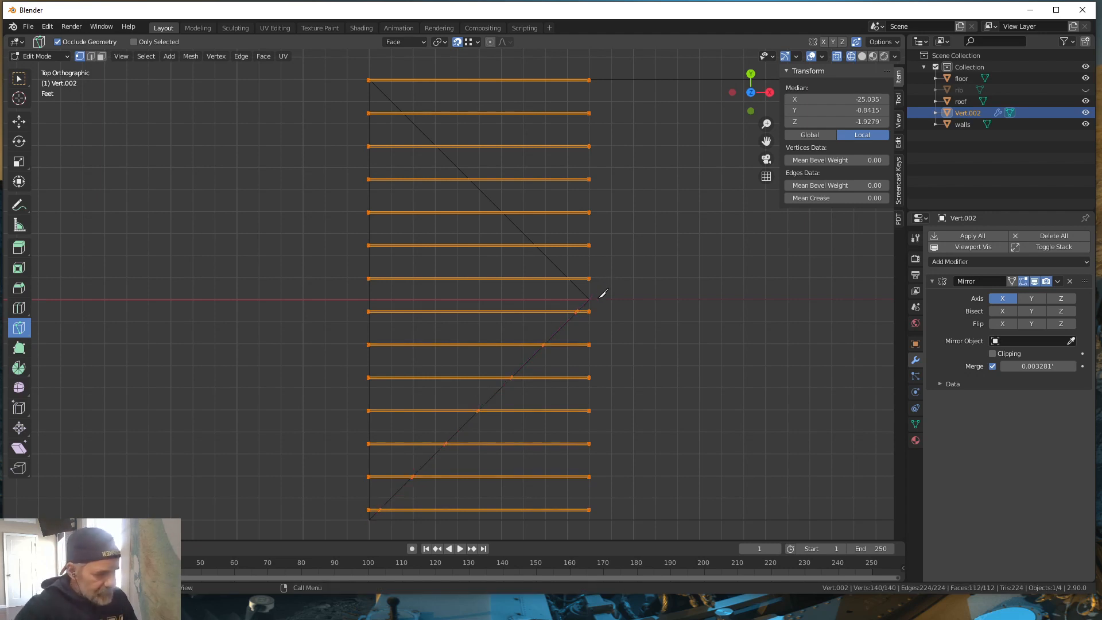
# Step: Knife-cut the ribs along the other hip line, from the +Y eave corner past the ridge end, with cut-through enabled
pyautogui.click(370, 80)
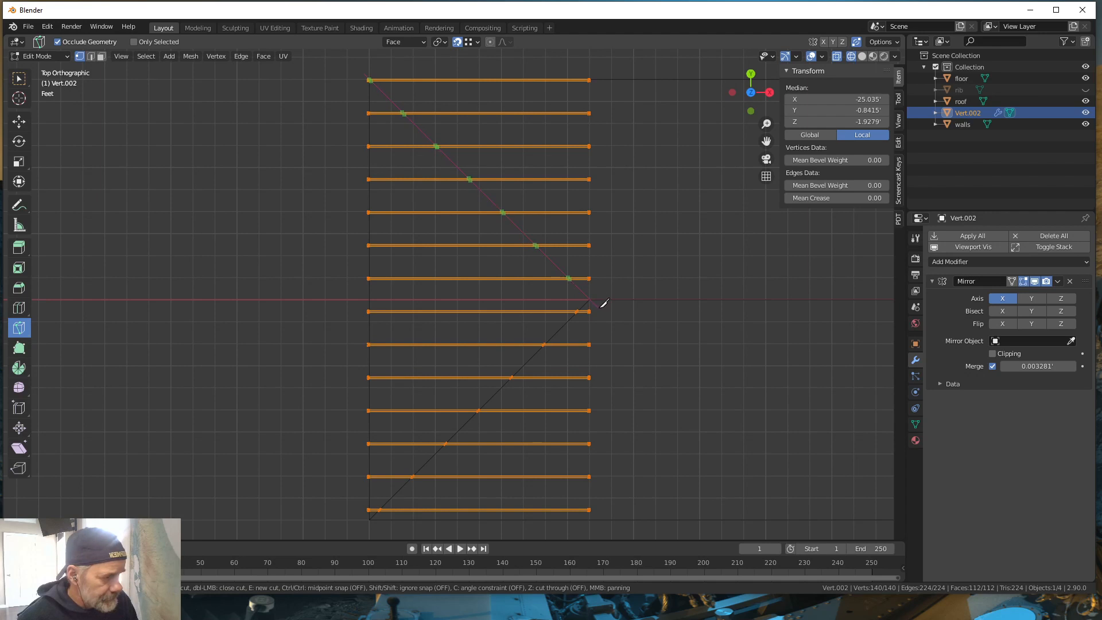
pyautogui.press('z')
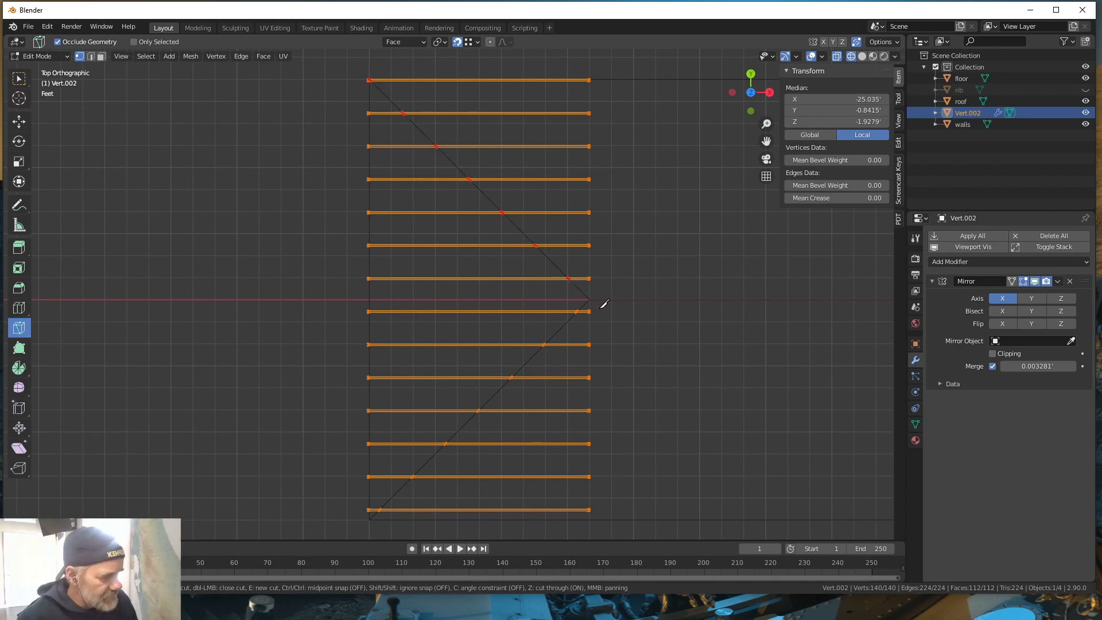
pyautogui.press('Return')
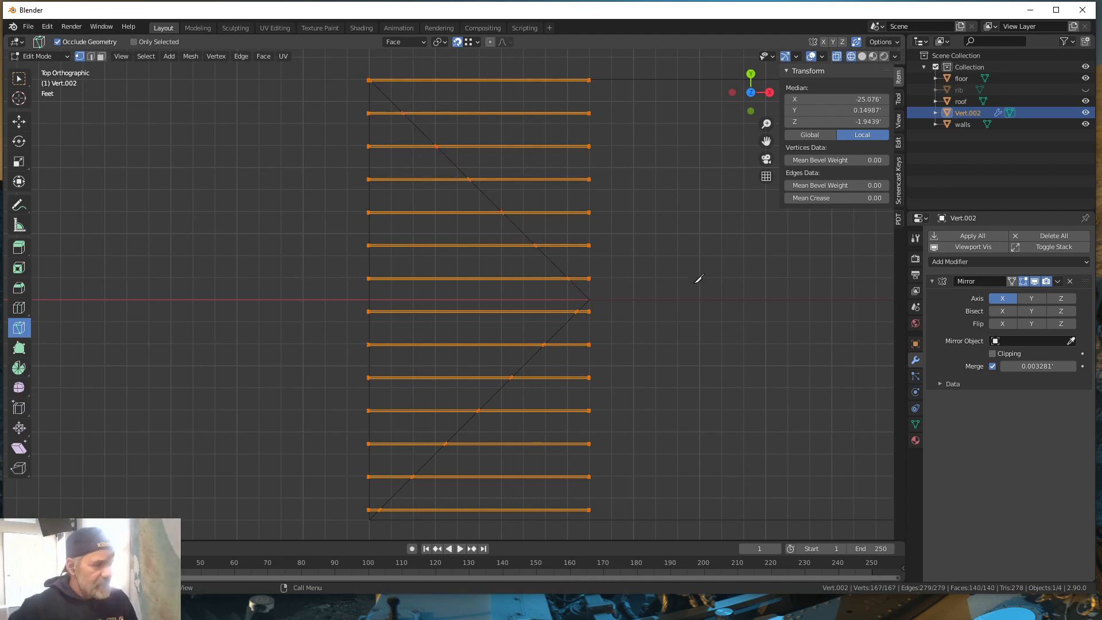
# Step: In face select mode, box-select the rib sections beyond both hip lines, from the cuts to the ridge-end side, and delete their faces
pyautogui.click(101, 57)
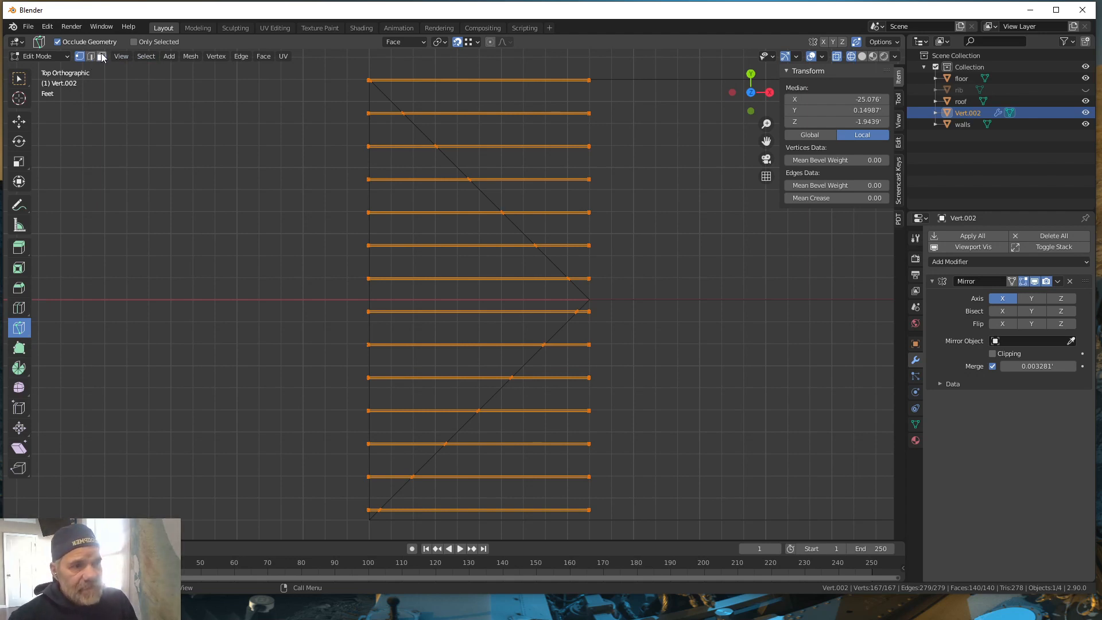
pyautogui.click(838, 57)
pyautogui.click(838, 58)
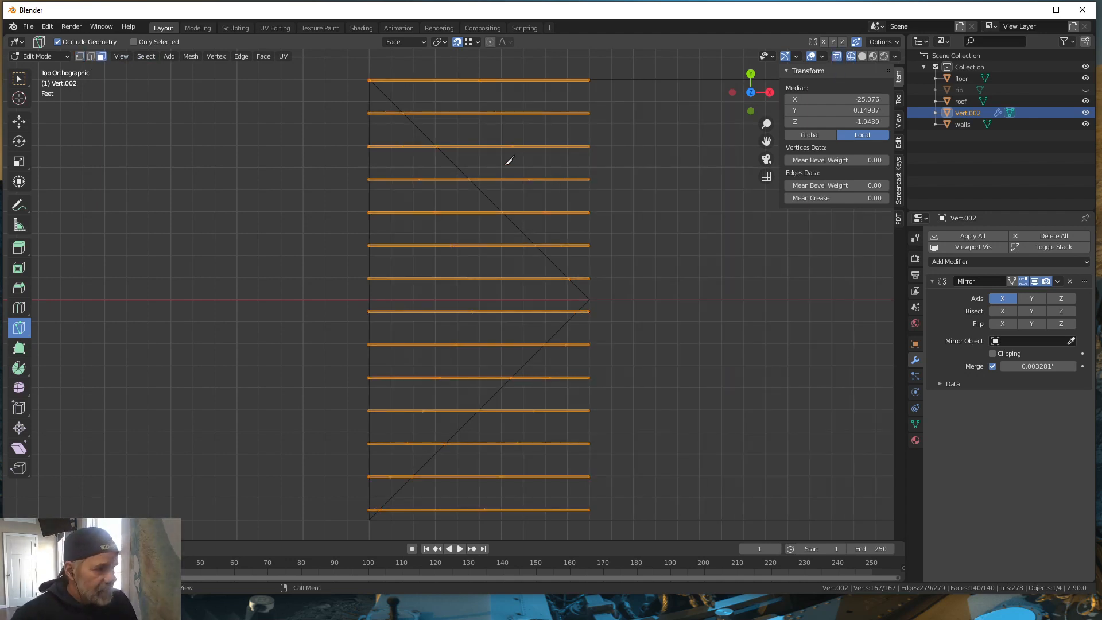
pyautogui.click(19, 78)
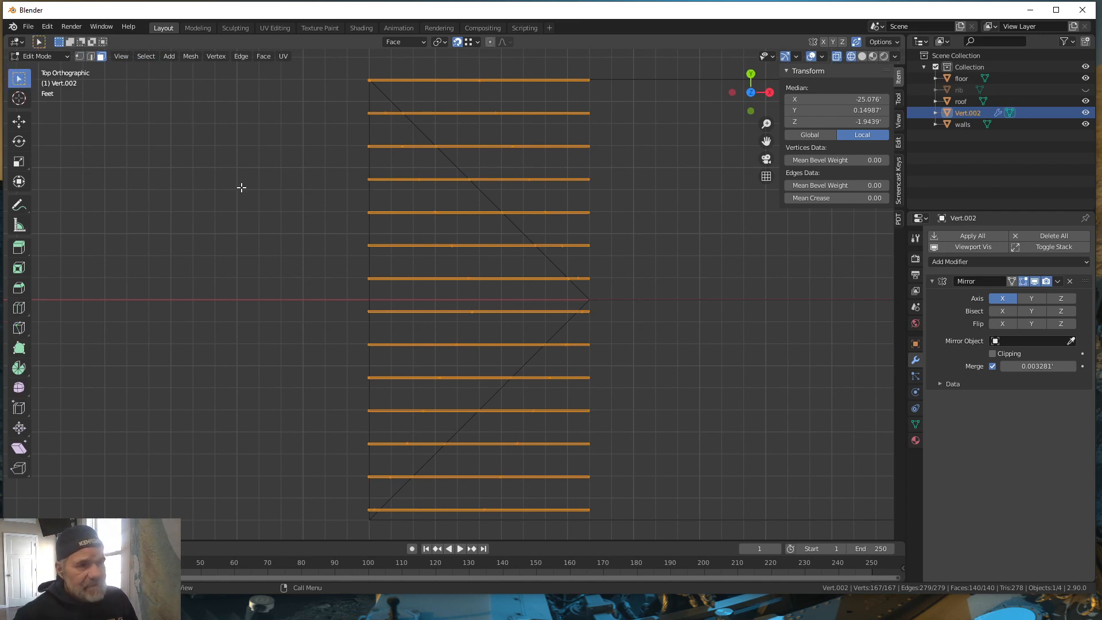
pyautogui.click(241, 189)
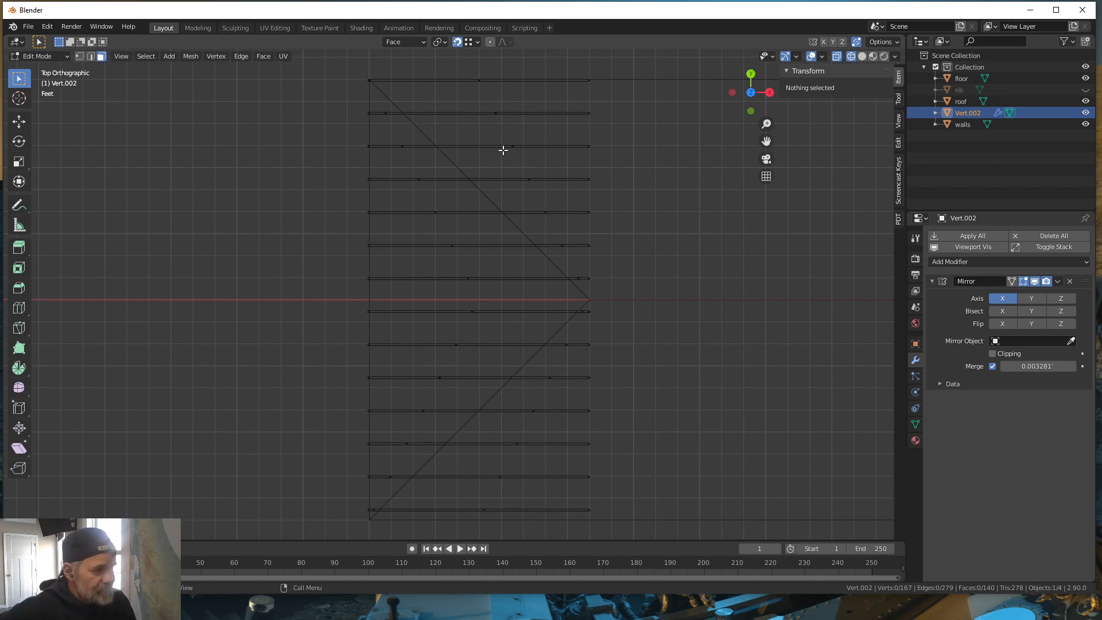
pyautogui.moveTo(467, 70); pyautogui.dragTo(626, 269)
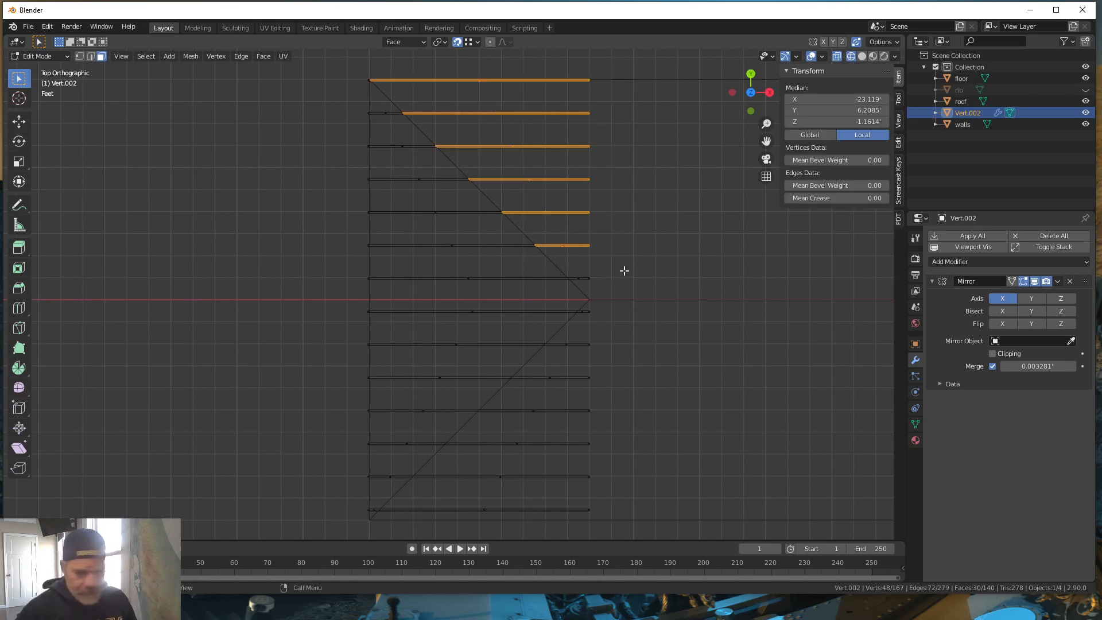
pyautogui.keyDown('shift'); pyautogui.moveTo(569, 290); pyautogui.dragTo(592, 318); pyautogui.keyUp('shift')
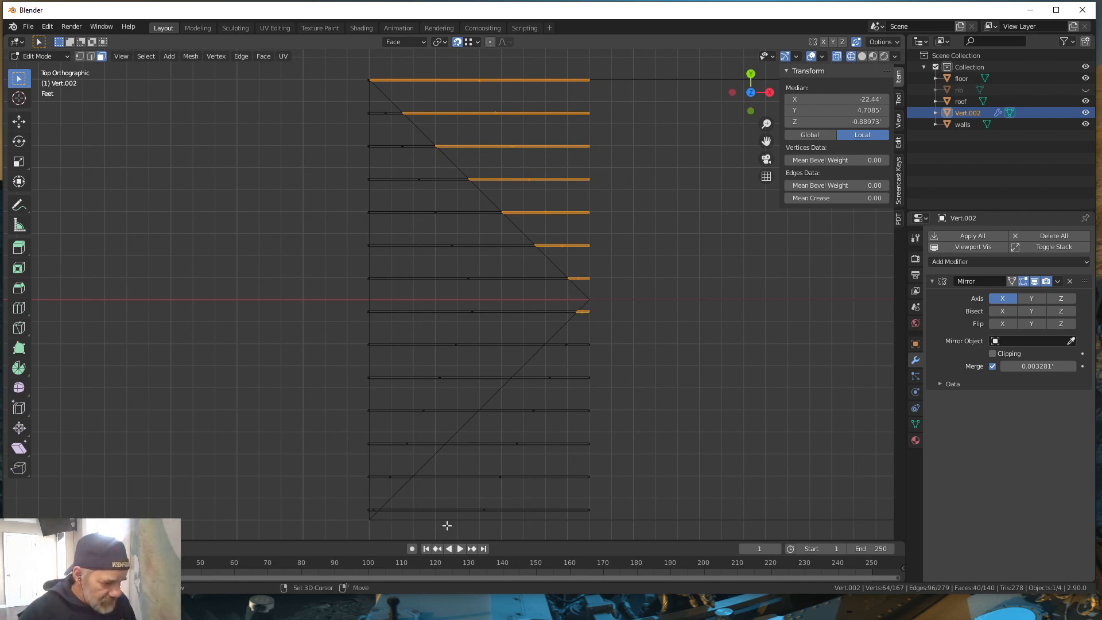
pyautogui.keyDown('shift'); pyautogui.moveTo(447, 526); pyautogui.dragTo(637, 352); pyautogui.keyUp('shift')
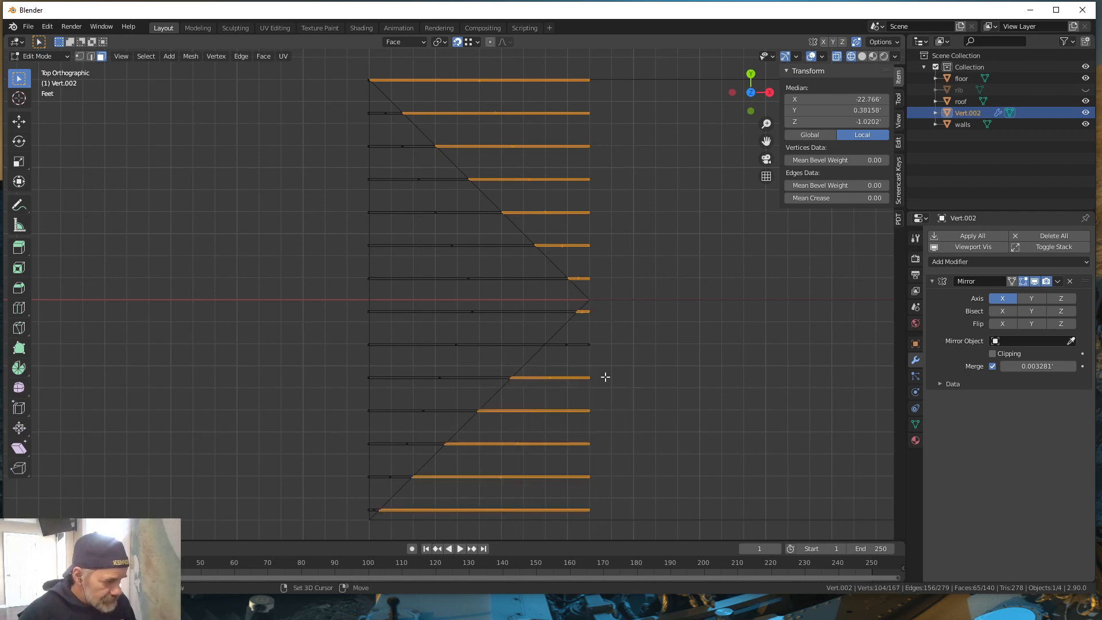
pyautogui.keyDown('shift'); pyautogui.moveTo(561, 364); pyautogui.dragTo(589, 338); pyautogui.keyUp('shift')
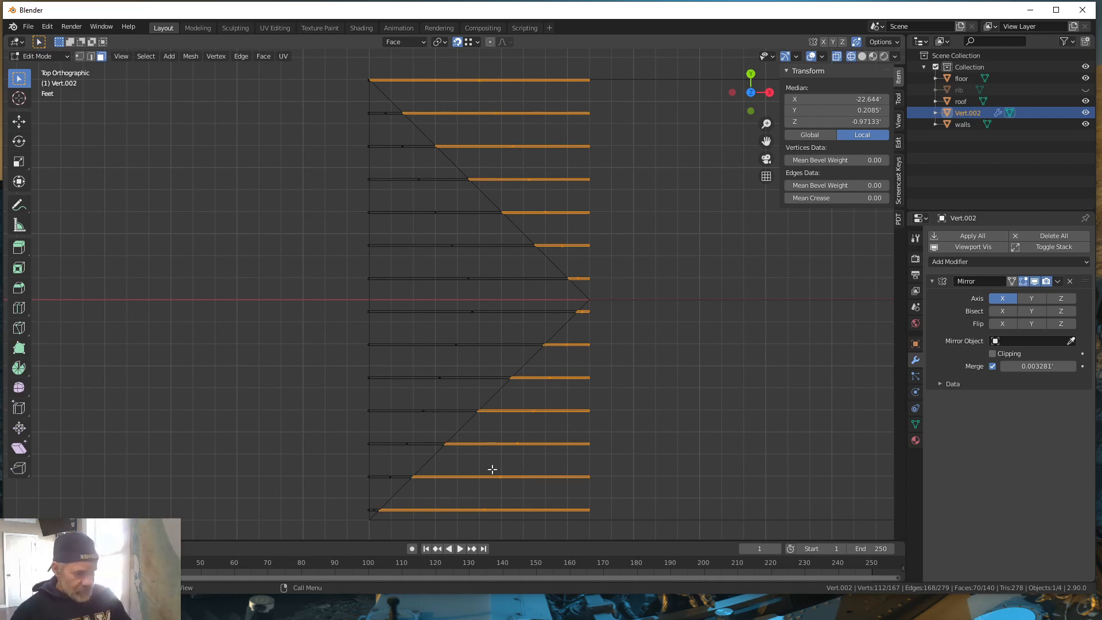
pyautogui.scroll(-1, 547, 253)
pyautogui.scroll(-1, 549, 304)
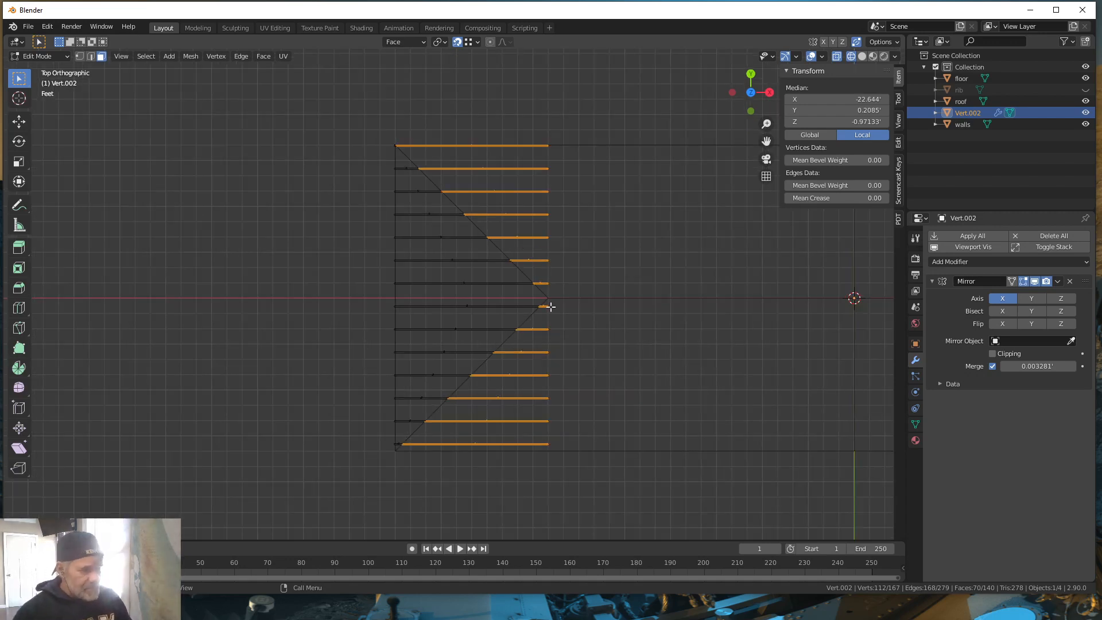
pyautogui.scroll(-1, 554, 319)
pyautogui.moveTo(556, 320); pyautogui.dragTo(565, 357, button='middle')
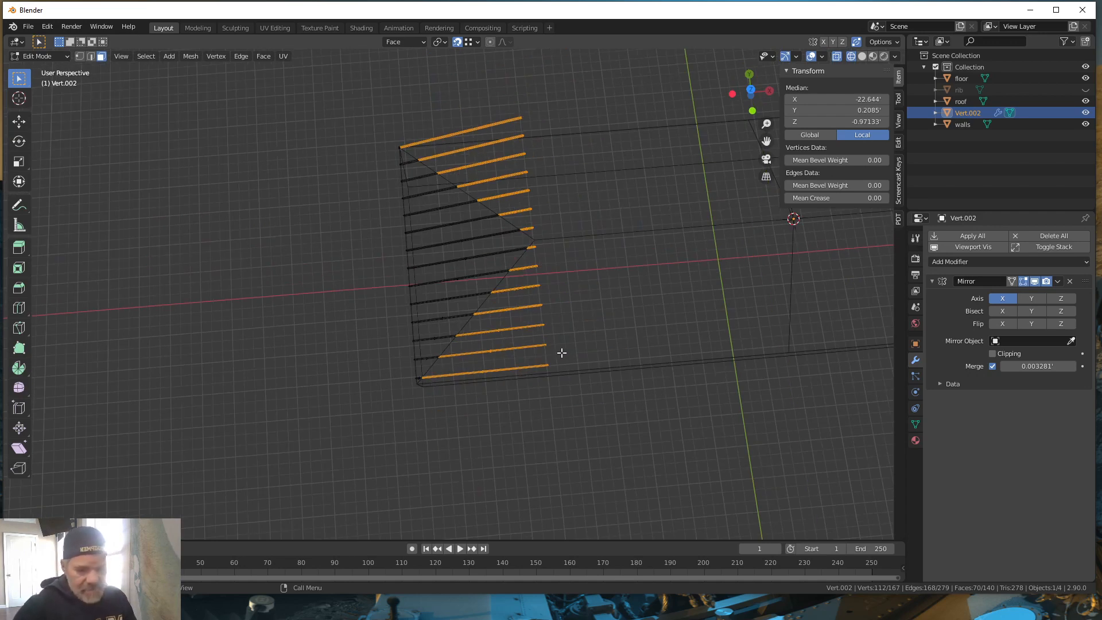
pyautogui.press('x')
pyautogui.click(549, 353)
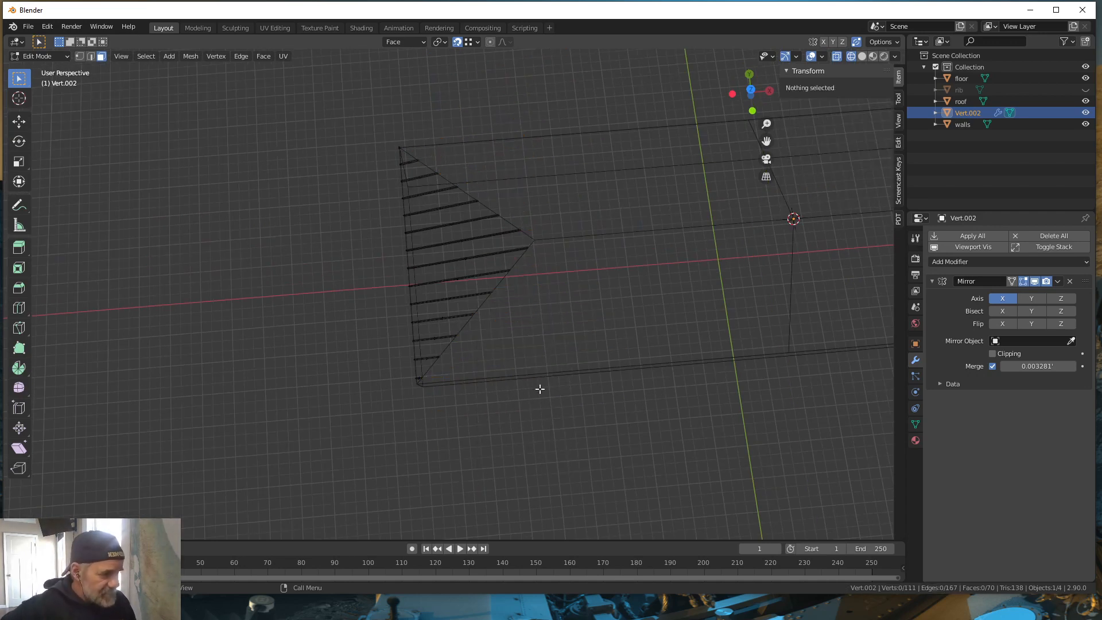
# Step: Return to Object Mode and apply the ribs' remaining Mirror modifier
pyautogui.keyDown('shift'); pyautogui.moveTo(672, 390); pyautogui.dragTo(350, 402, button='middle'); pyautogui.keyUp('shift')
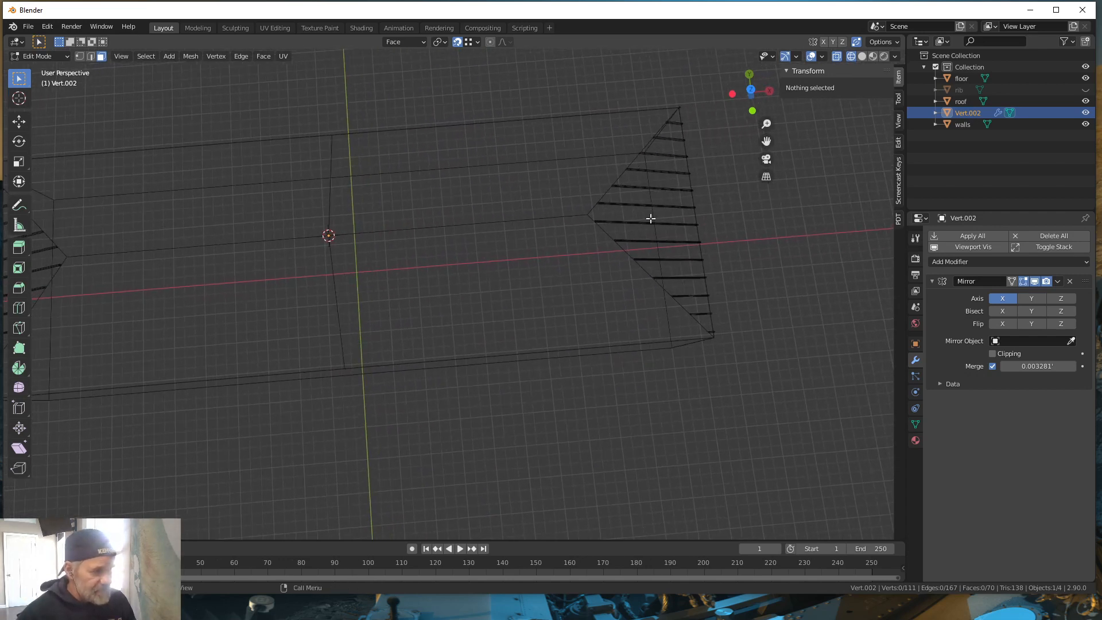
pyautogui.scroll(-3, 557, 375)
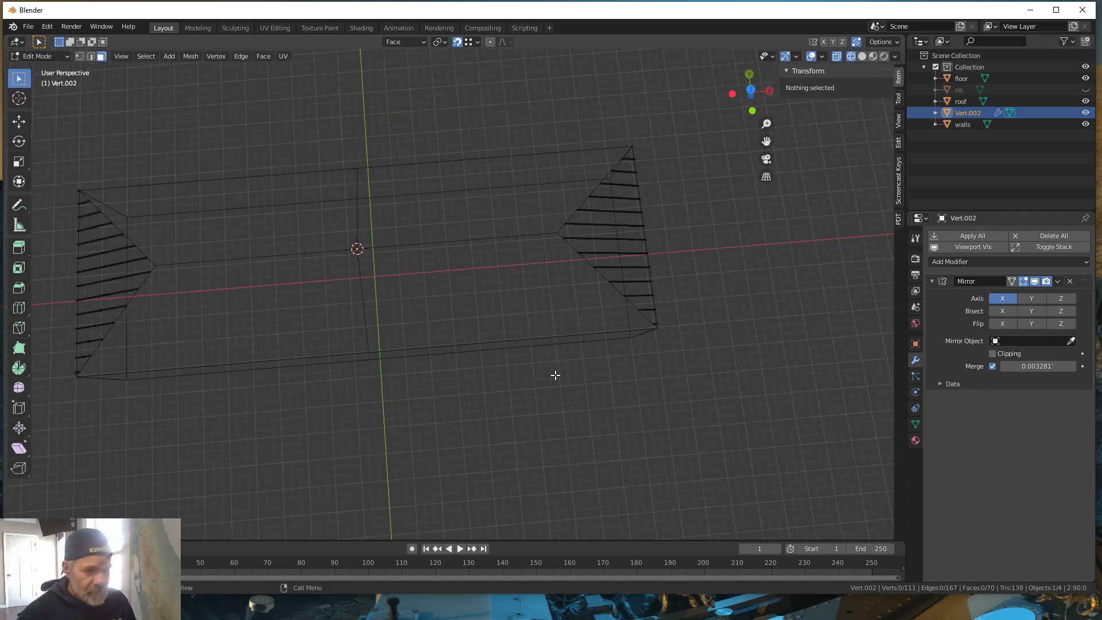
pyautogui.moveTo(413, 411); pyautogui.dragTo(532, 347, button='middle')
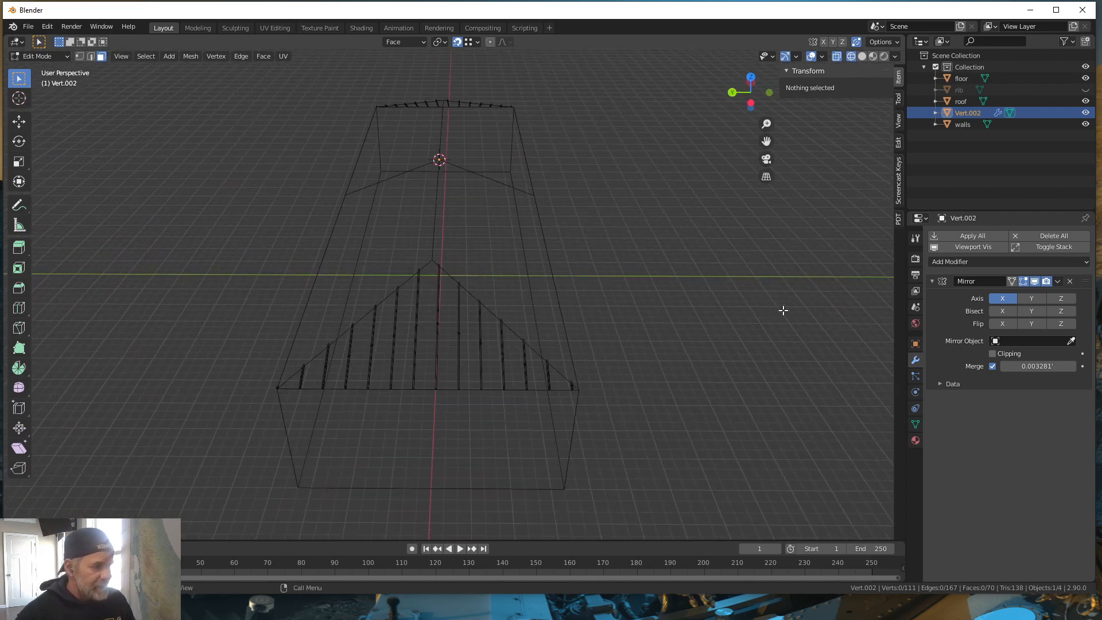
pyautogui.moveTo(782, 308); pyautogui.dragTo(819, 322, button='middle')
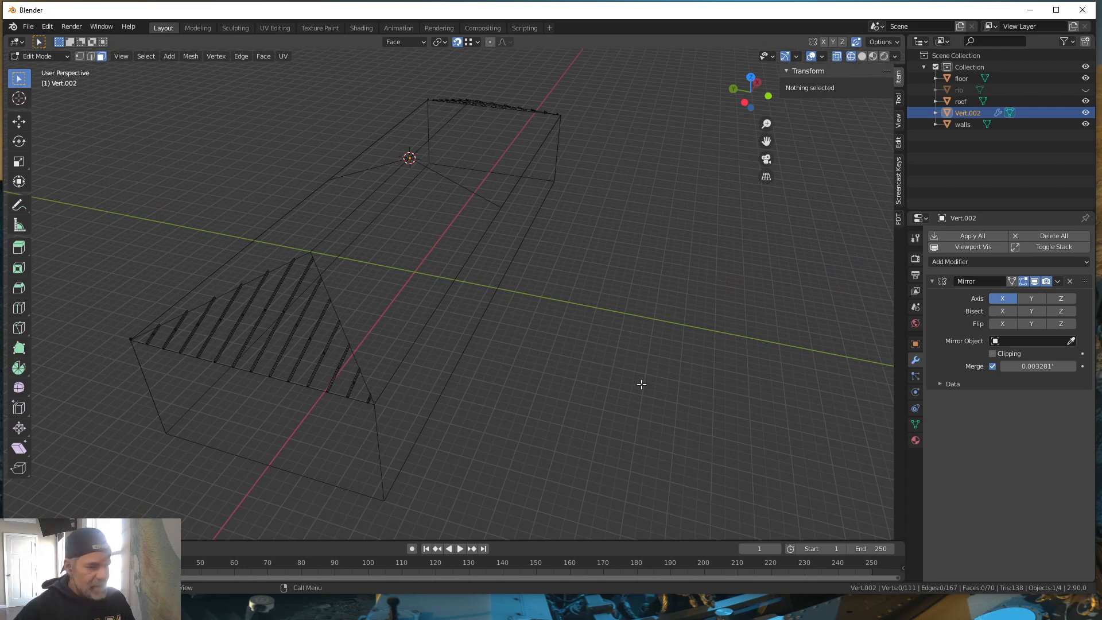
pyautogui.press('Tab')
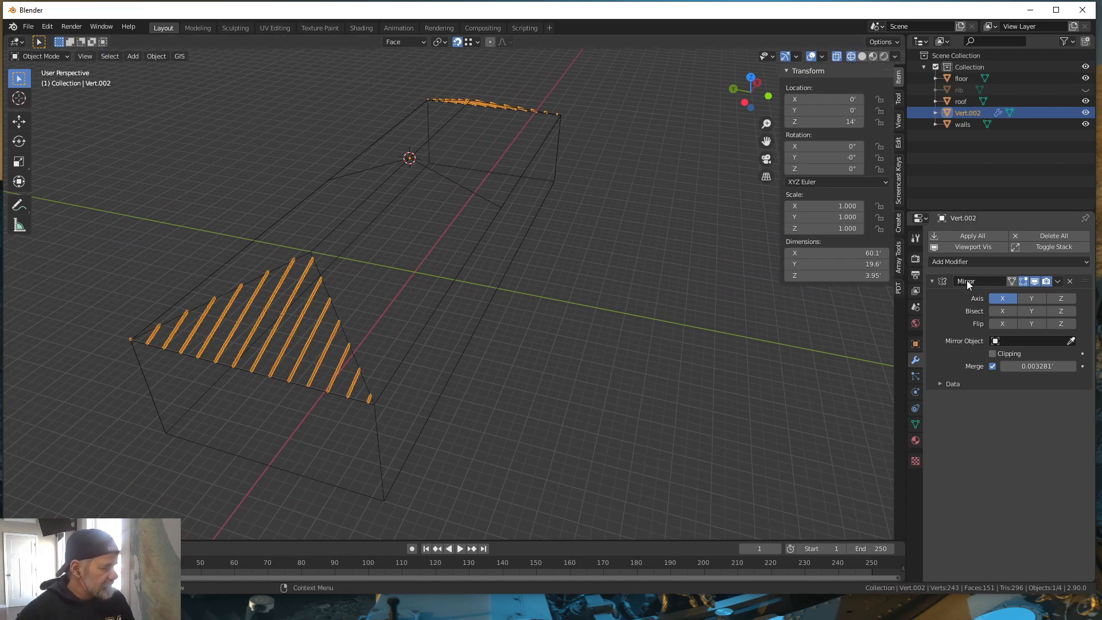
pyautogui.click(979, 235)
# Step: Switch the viewport to Material Preview with nothing selected and examine the trimmed ribs on both hip ends
pyautogui.moveTo(543, 345)
pyautogui.mouseDown(button='middle')
pyautogui.moveTo(514, 363)
pyautogui.moveTo(458, 345)
pyautogui.moveTo(513, 351)
pyautogui.mouseUp(button='middle')
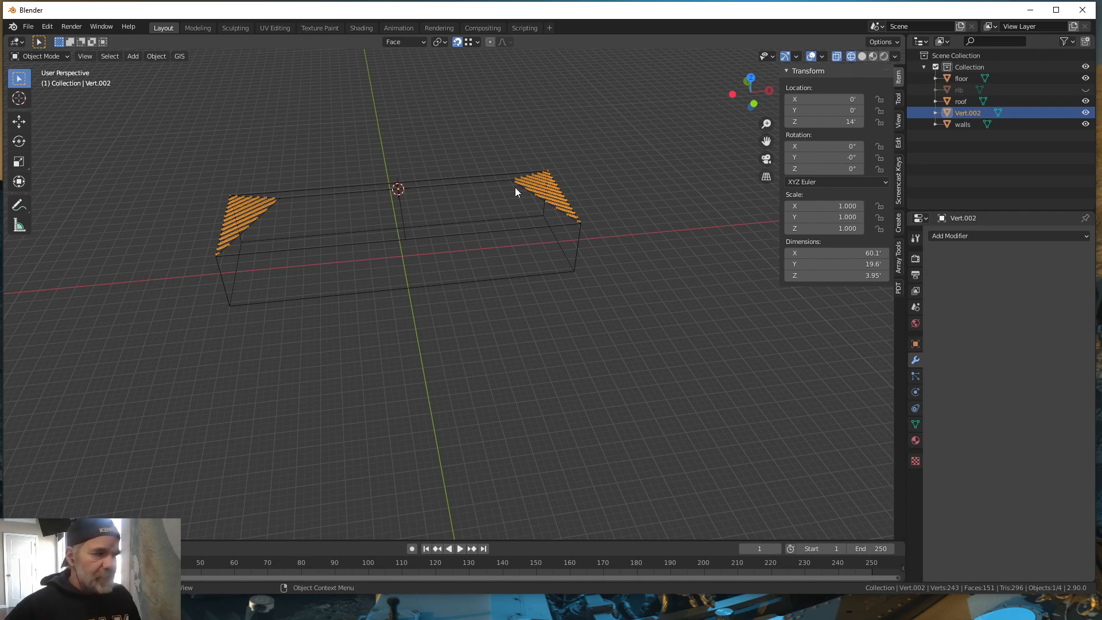
pyautogui.moveTo(517, 275); pyautogui.dragTo(575, 274, button='middle')
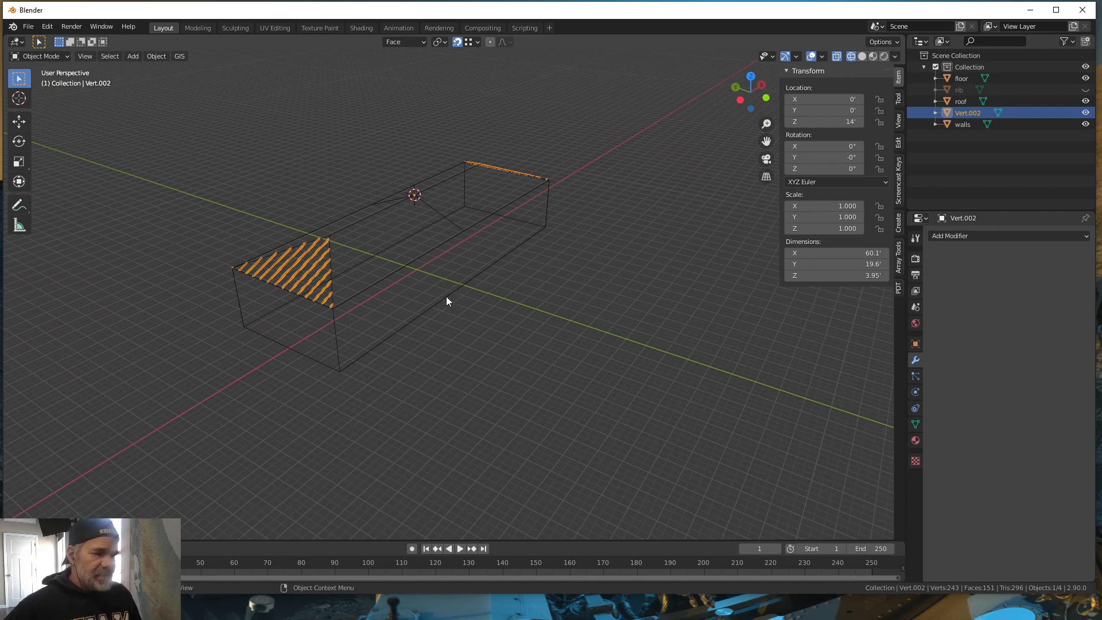
pyautogui.moveTo(446, 296); pyautogui.dragTo(442, 305, button='middle')
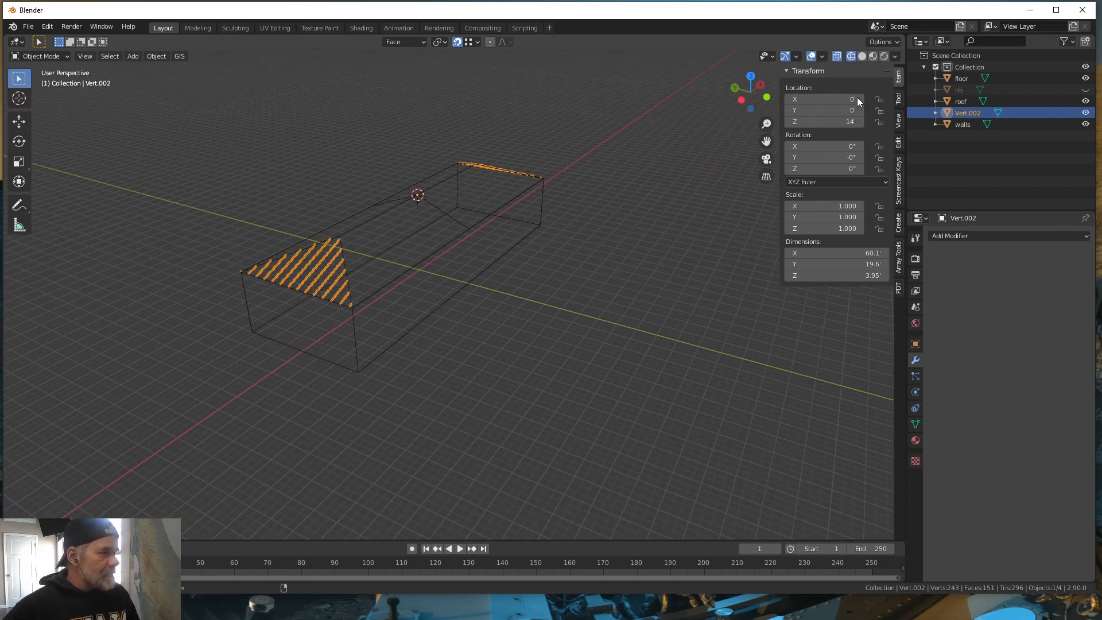
pyautogui.click(873, 56)
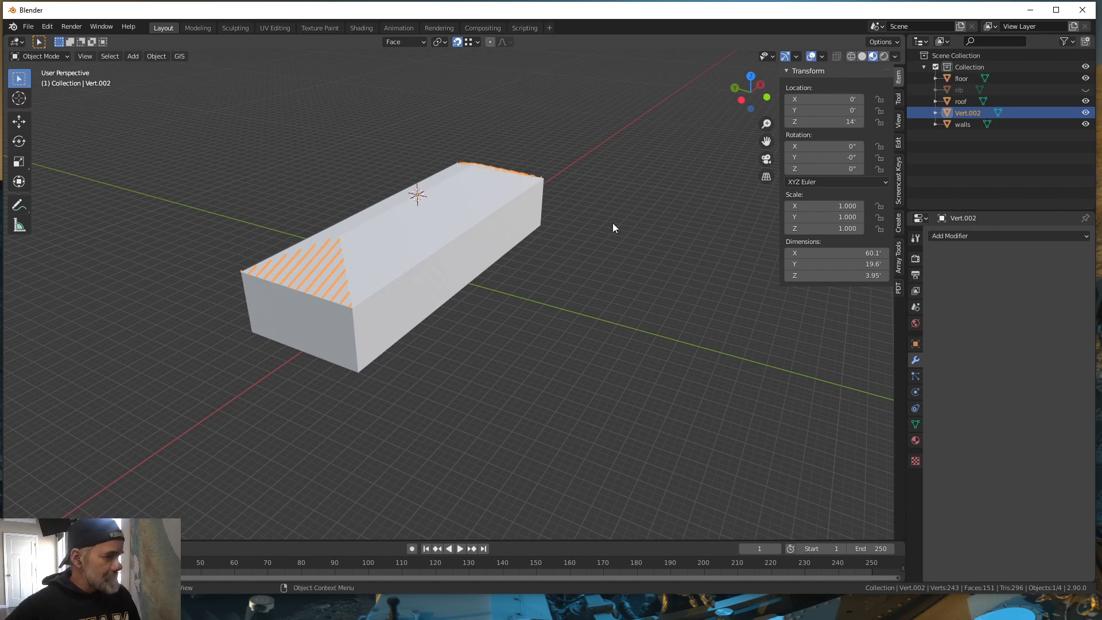
pyautogui.click(438, 358)
pyautogui.scroll(1, 396, 346)
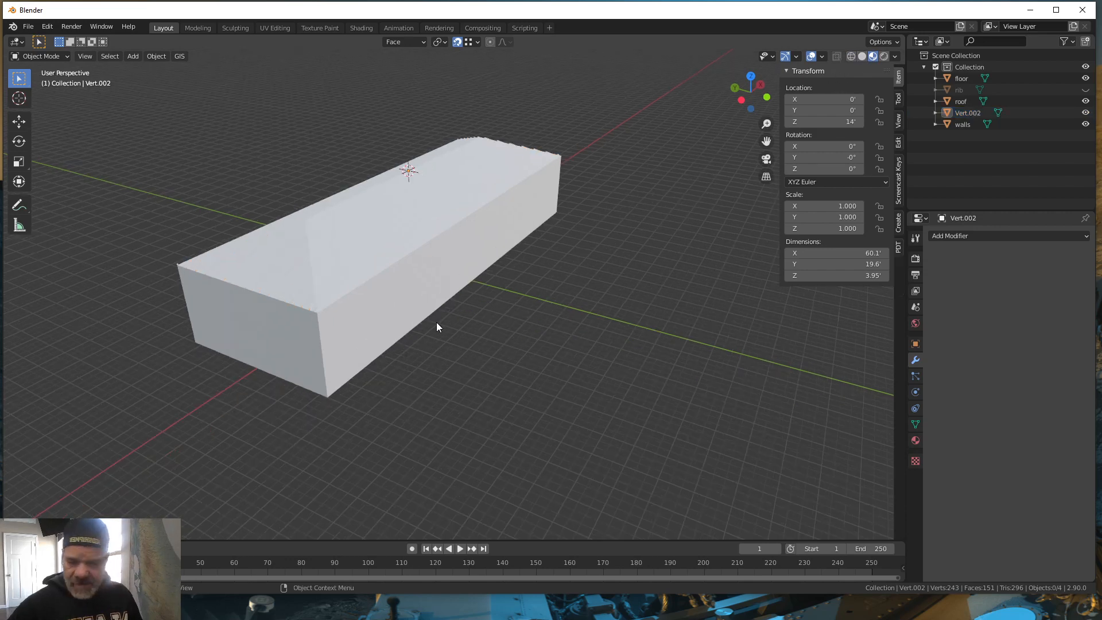
pyautogui.moveTo(449, 330); pyautogui.dragTo(410, 346, button='middle')
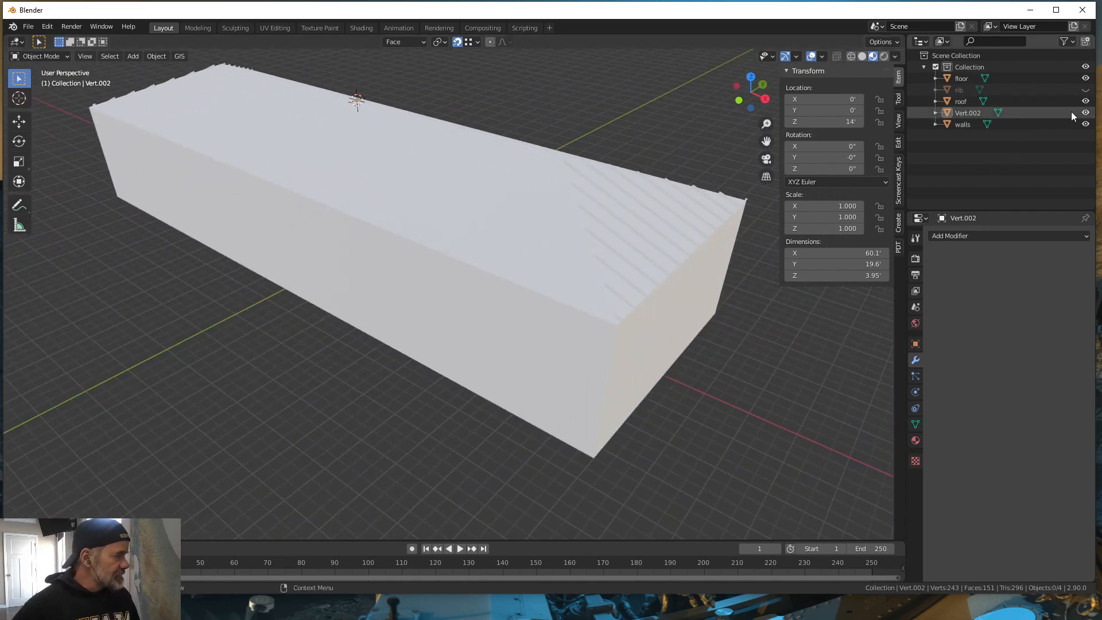
# Step: Rename the Vert.002 rib object as rib2
pyautogui.doubleClick(968, 113)
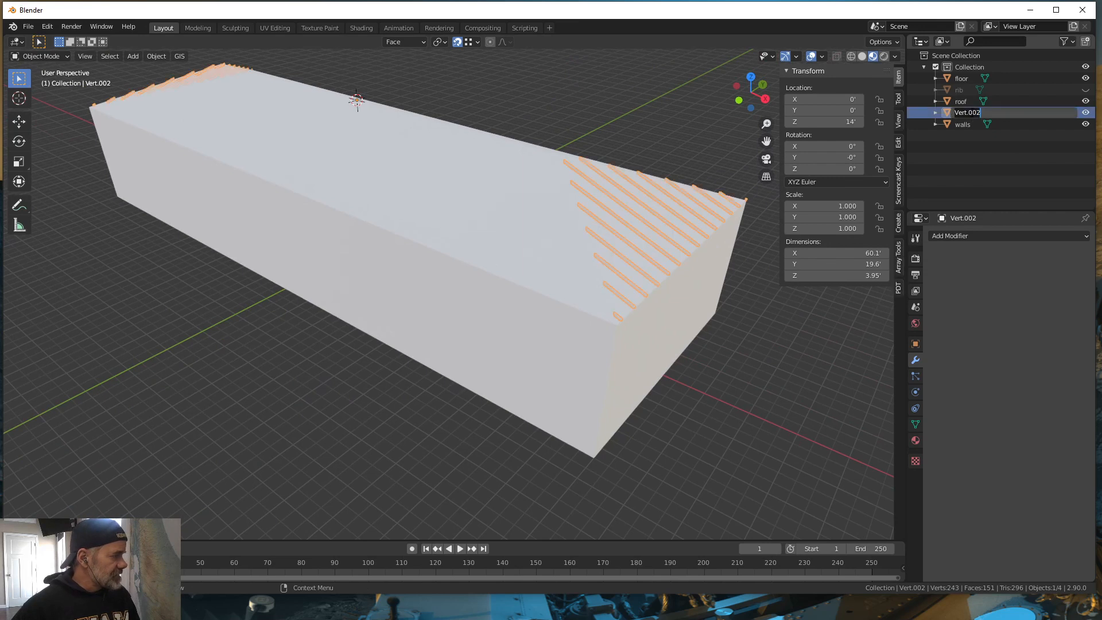
pyautogui.write('rib2')
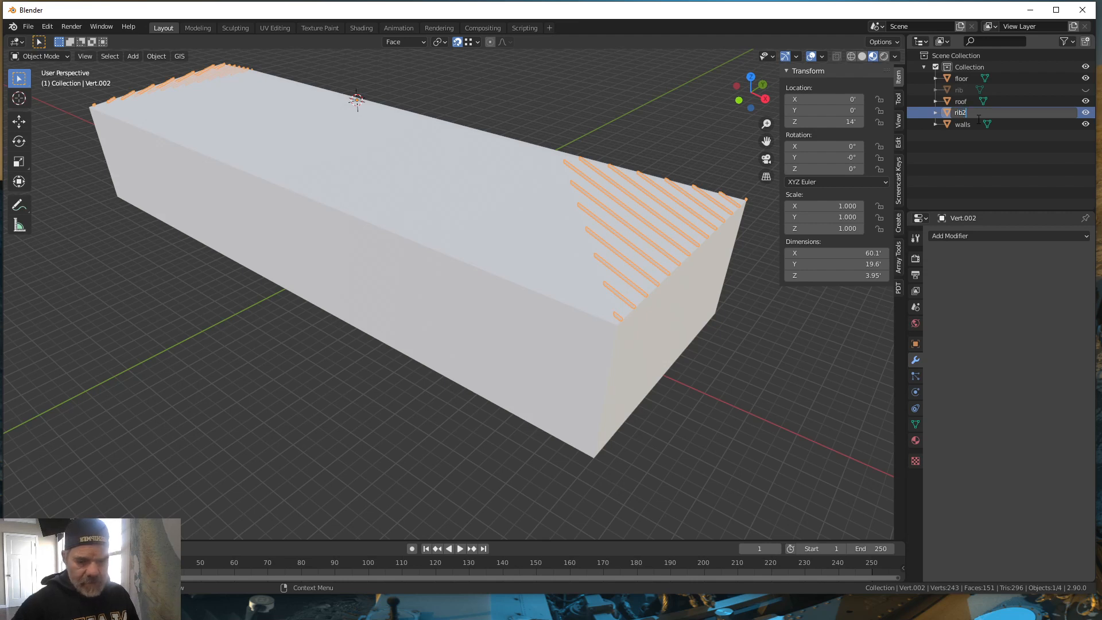
pyautogui.press('Return')
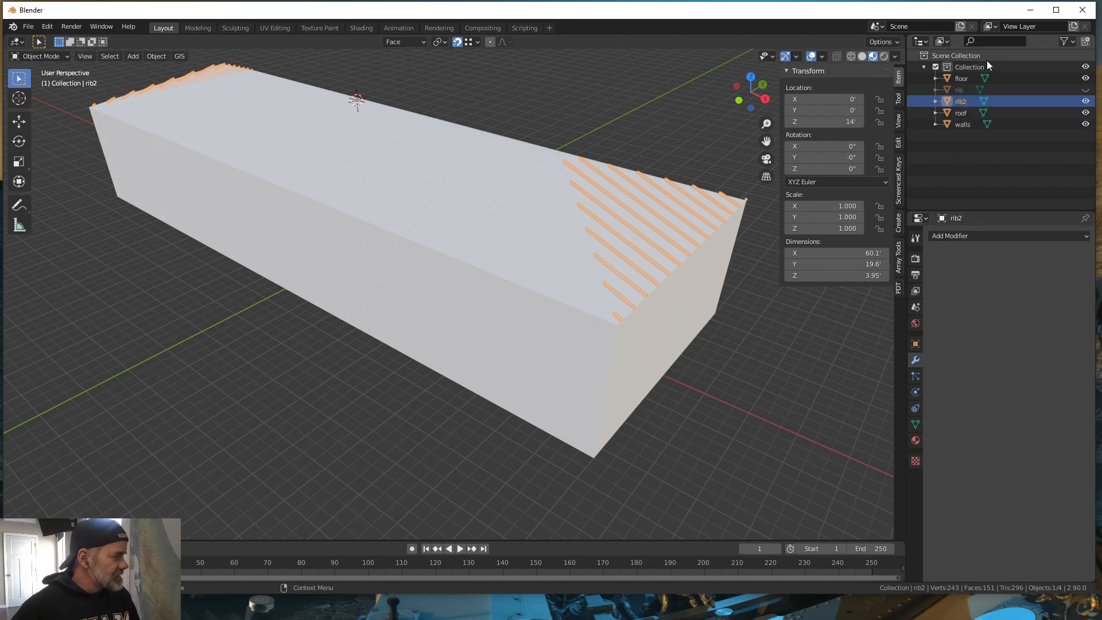
# Step: Select the roof object and rename its material as clay
pyautogui.click(966, 112)
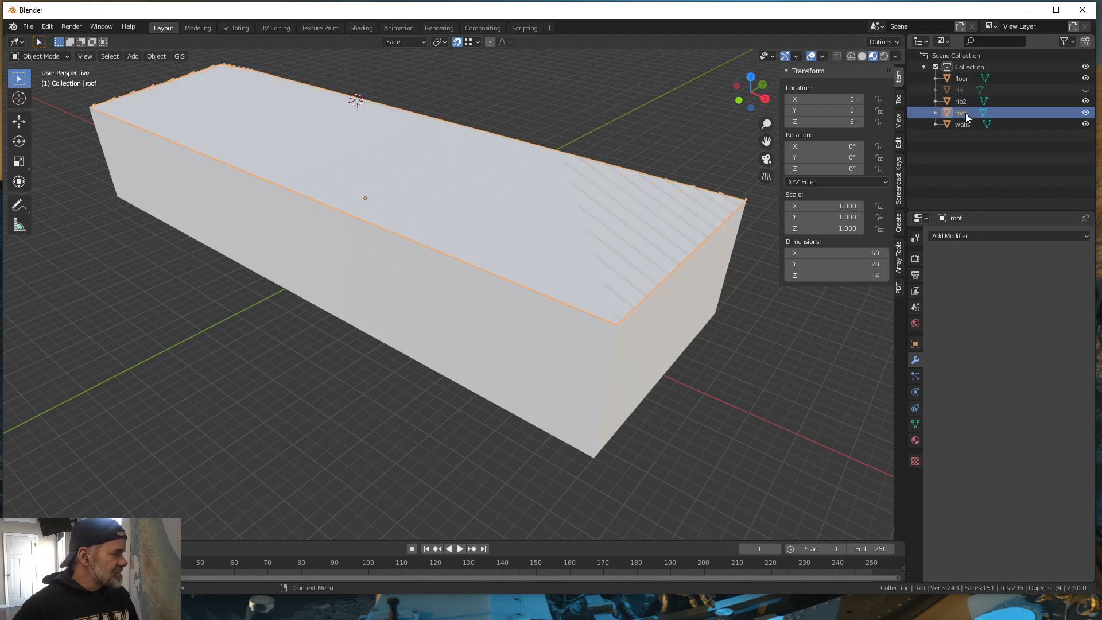
pyautogui.click(916, 441)
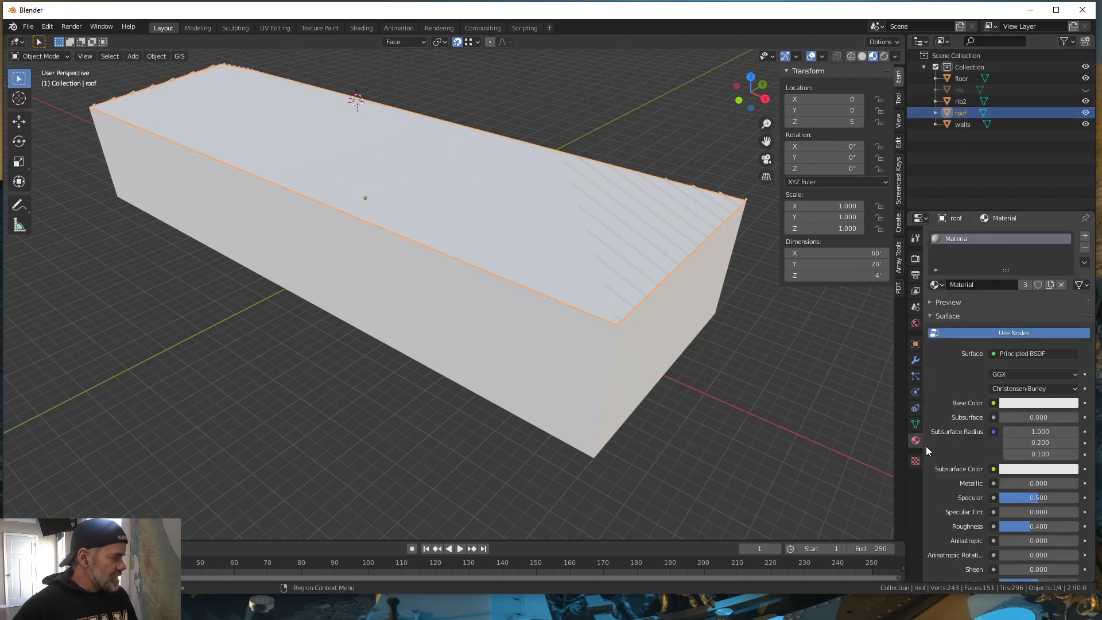
pyautogui.doubleClick(977, 285)
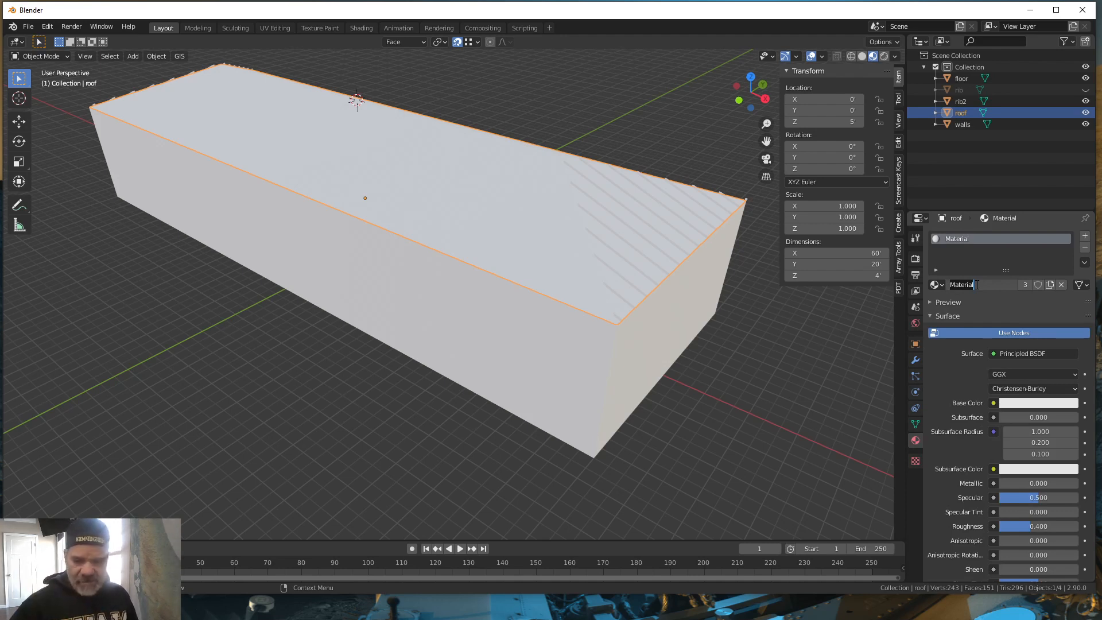
pyautogui.write('clay')
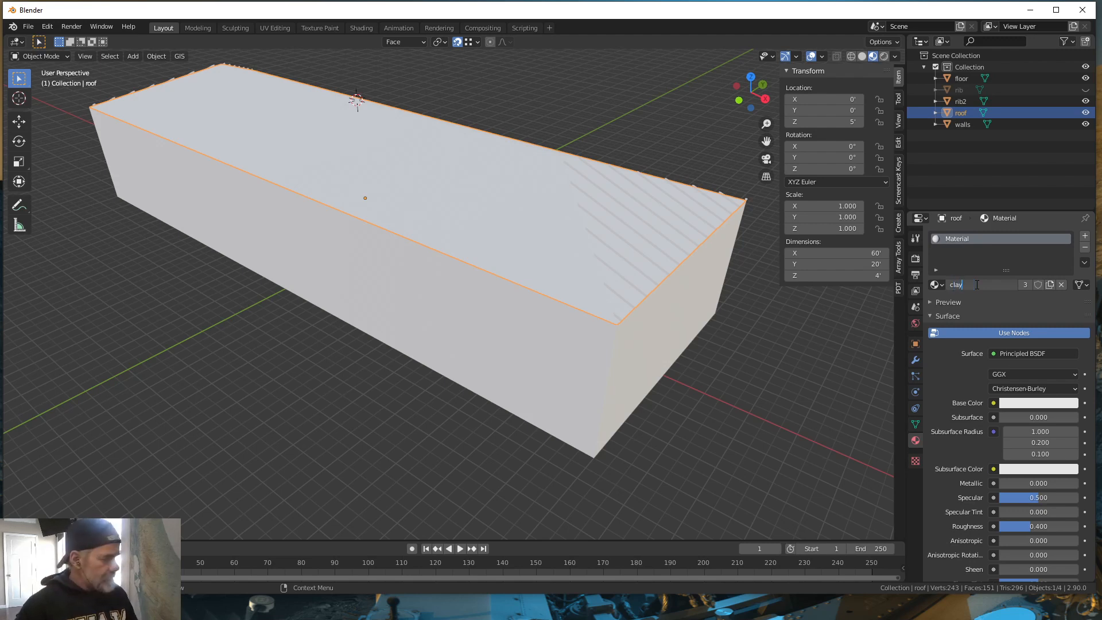
pyautogui.press('Return')
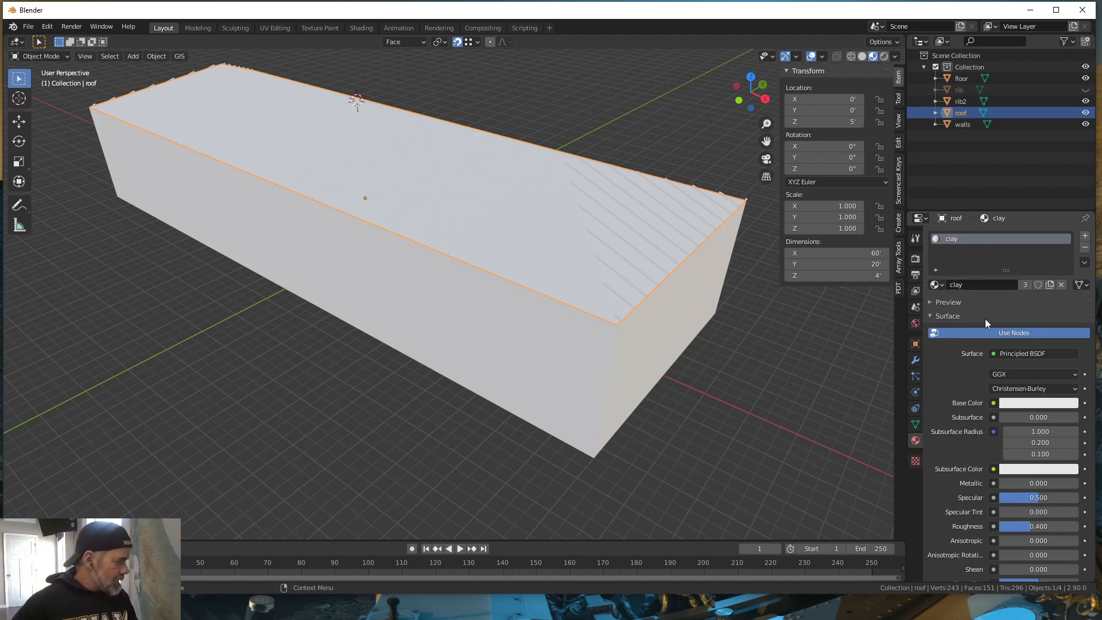
# Step: Give the clay material a dark brownish-grey base color, and set Metallic to about 0.223 and Roughness to about 0.127
pyautogui.click(1023, 401)
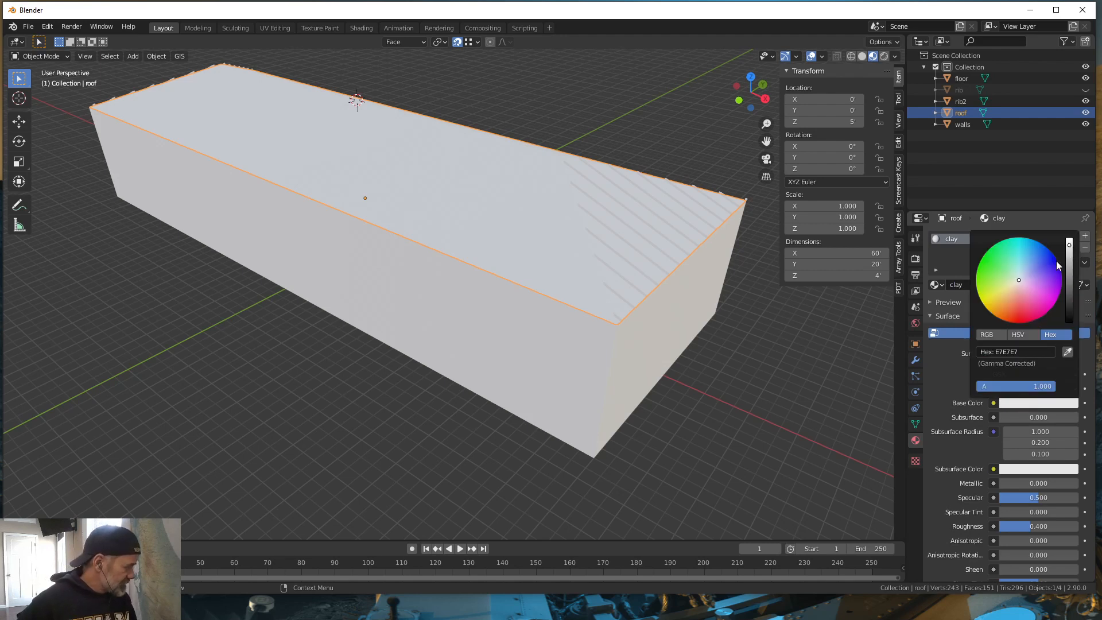
pyautogui.moveTo(1019, 280); pyautogui.dragTo(1017, 285)
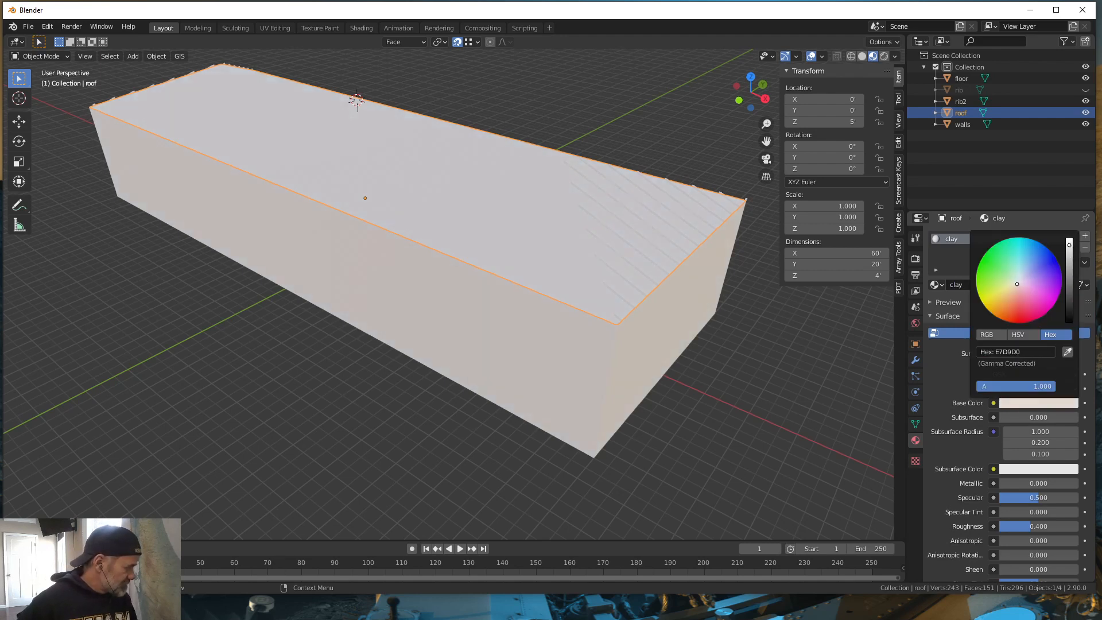
pyautogui.moveTo(1070, 245); pyautogui.dragTo(1070, 289)
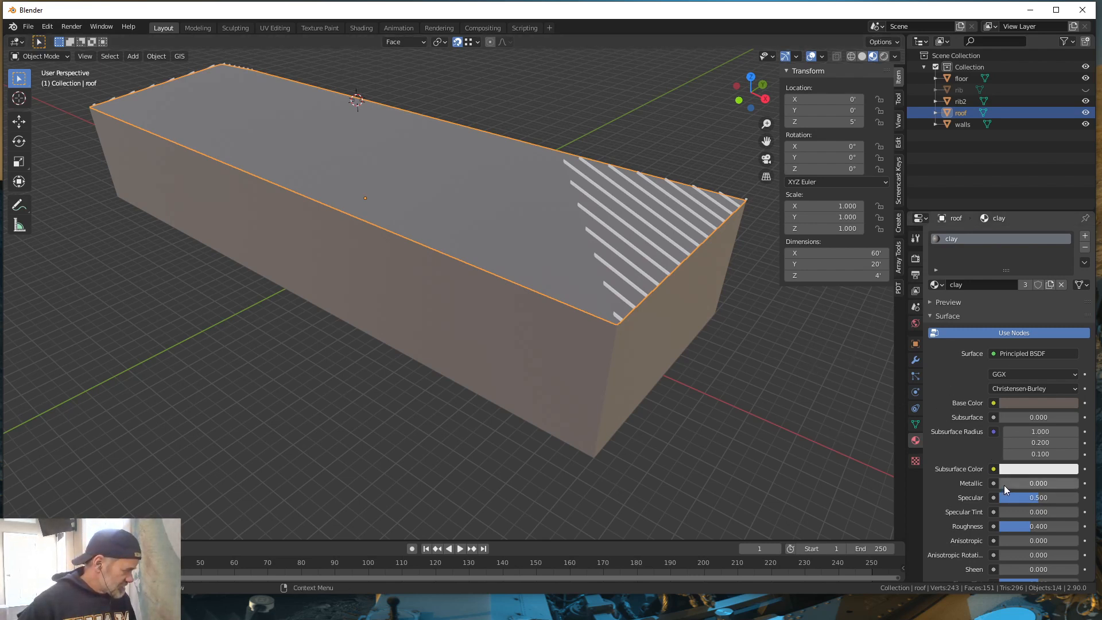
pyautogui.moveTo(1005, 485)
pyautogui.mouseDown()
pyautogui.moveTo(1028, 485)
pyautogui.moveTo(1018, 483)
pyautogui.mouseUp()
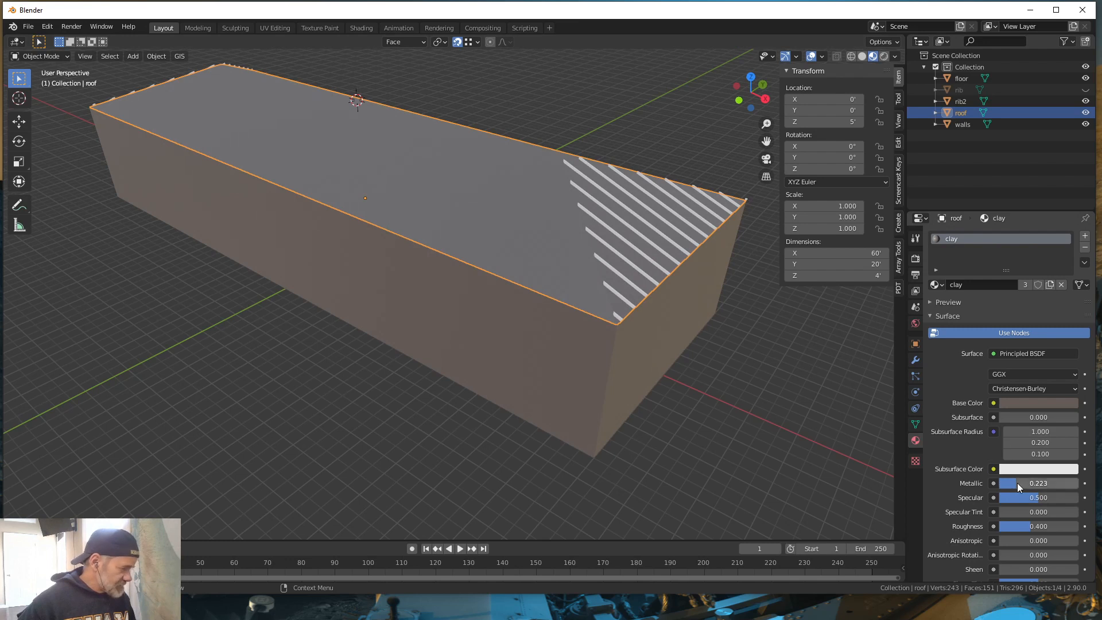
pyautogui.moveTo(1029, 526); pyautogui.dragTo(1010, 526)
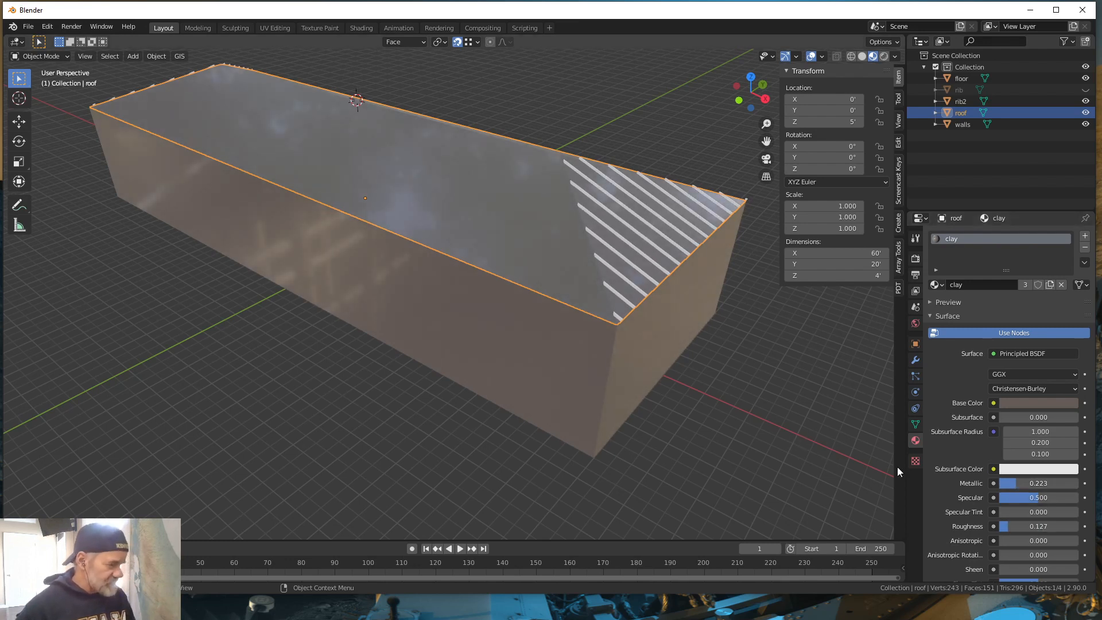
# Step: Set the clay material's Roughness to about 0.184, and remove that material from the walls object
pyautogui.moveTo(1007, 526); pyautogui.dragTo(1011, 526)
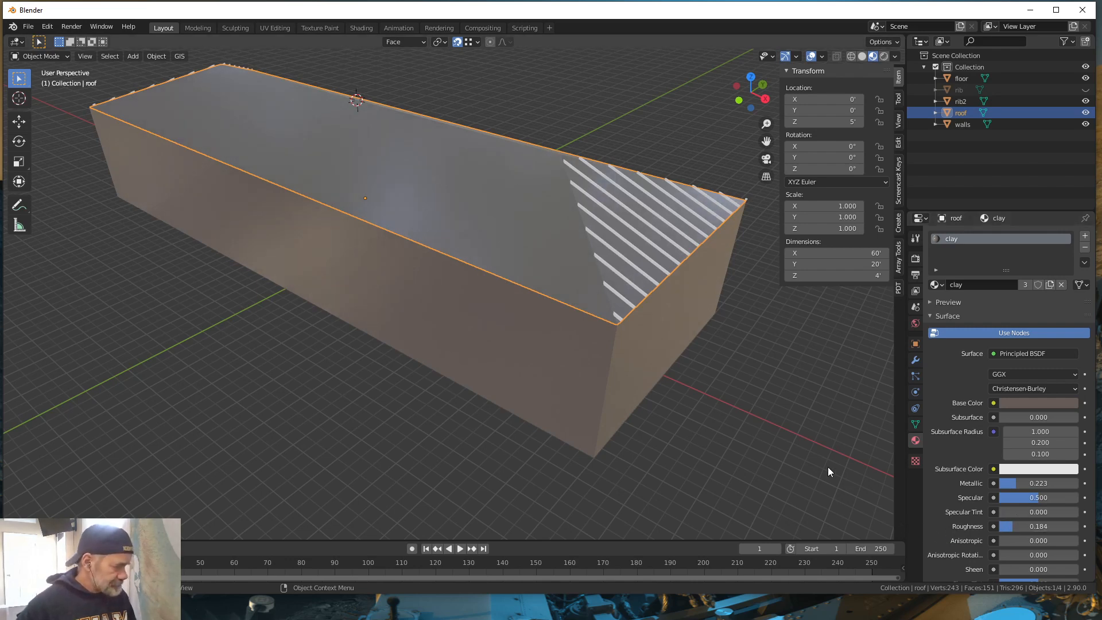
pyautogui.moveTo(828, 467)
pyautogui.mouseDown(button='middle')
pyautogui.moveTo(741, 463)
pyautogui.moveTo(794, 457)
pyautogui.moveTo(819, 468)
pyautogui.moveTo(830, 456)
pyautogui.mouseUp(button='middle')
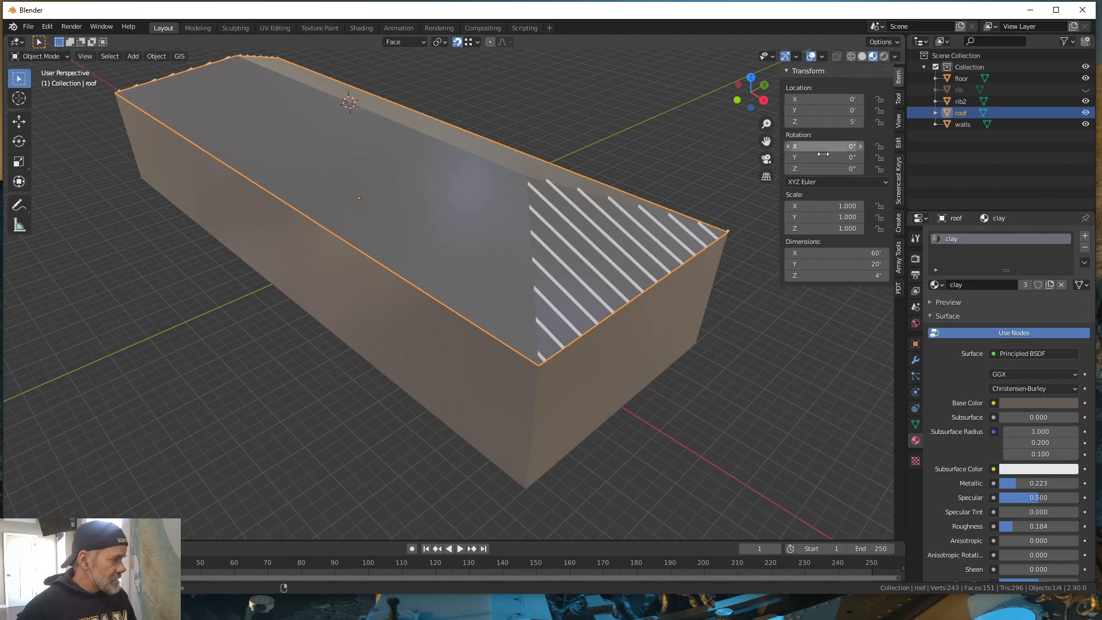
pyautogui.click(574, 413)
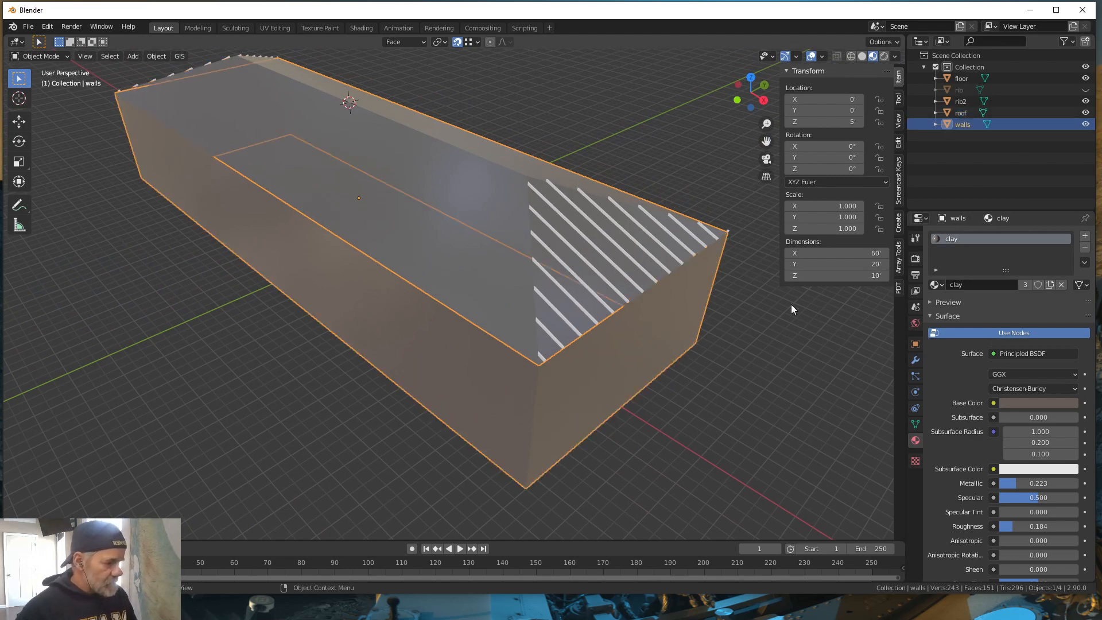
pyautogui.click(1062, 284)
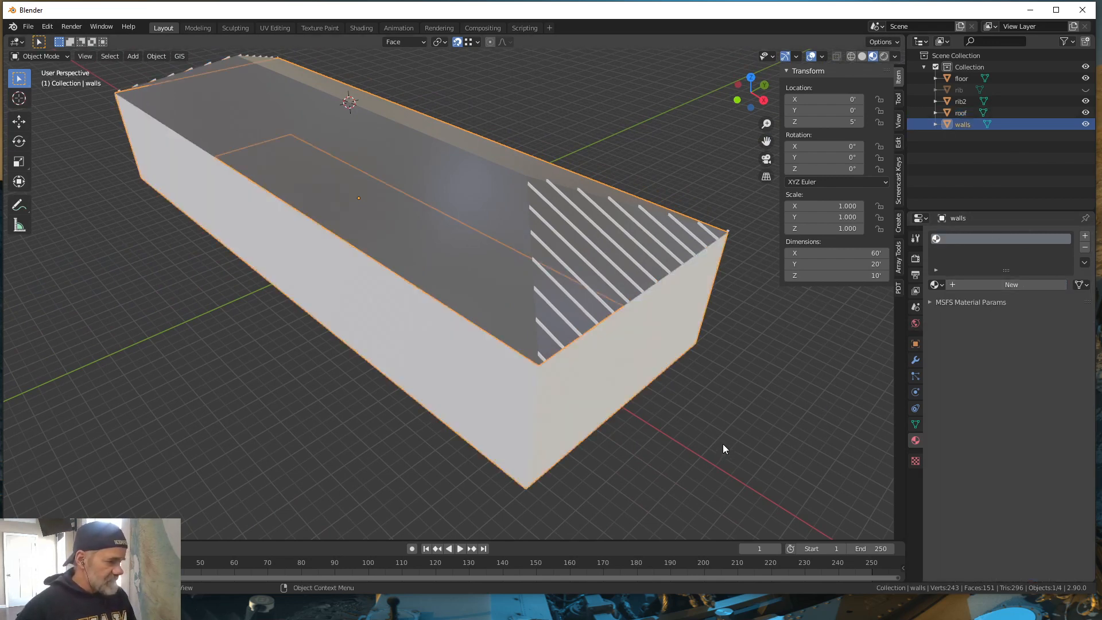
# Step: Unhide the rib object and assign the existing clay material to it
pyautogui.moveTo(722, 443)
pyautogui.mouseDown(button='middle')
pyautogui.moveTo(719, 432)
pyautogui.moveTo(690, 433)
pyautogui.moveTo(715, 433)
pyautogui.mouseUp(button='middle')
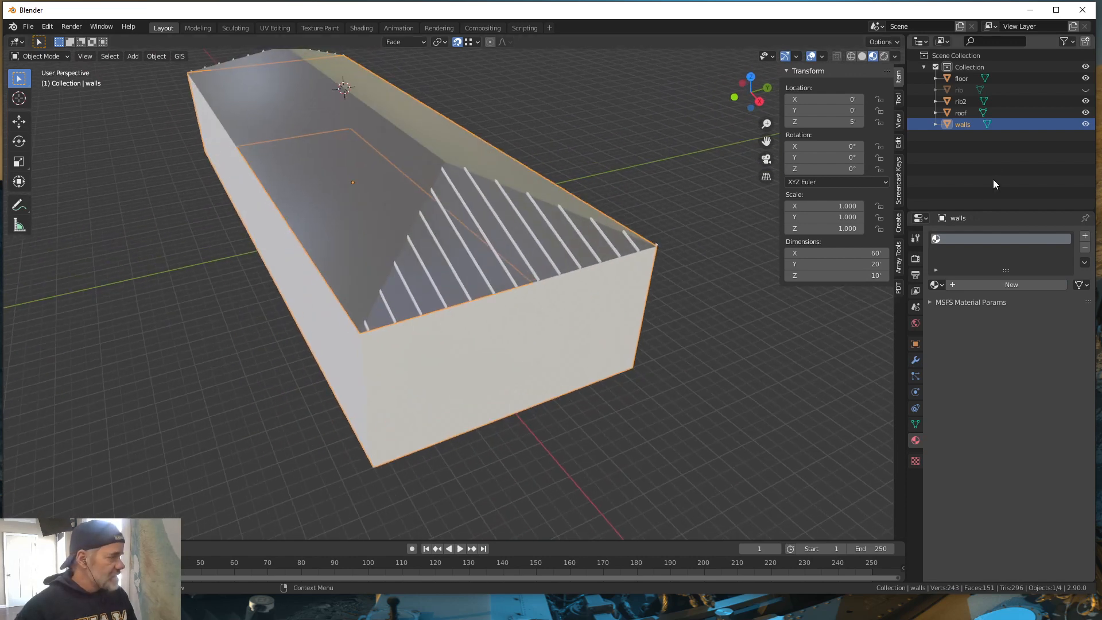
pyautogui.click(1086, 90)
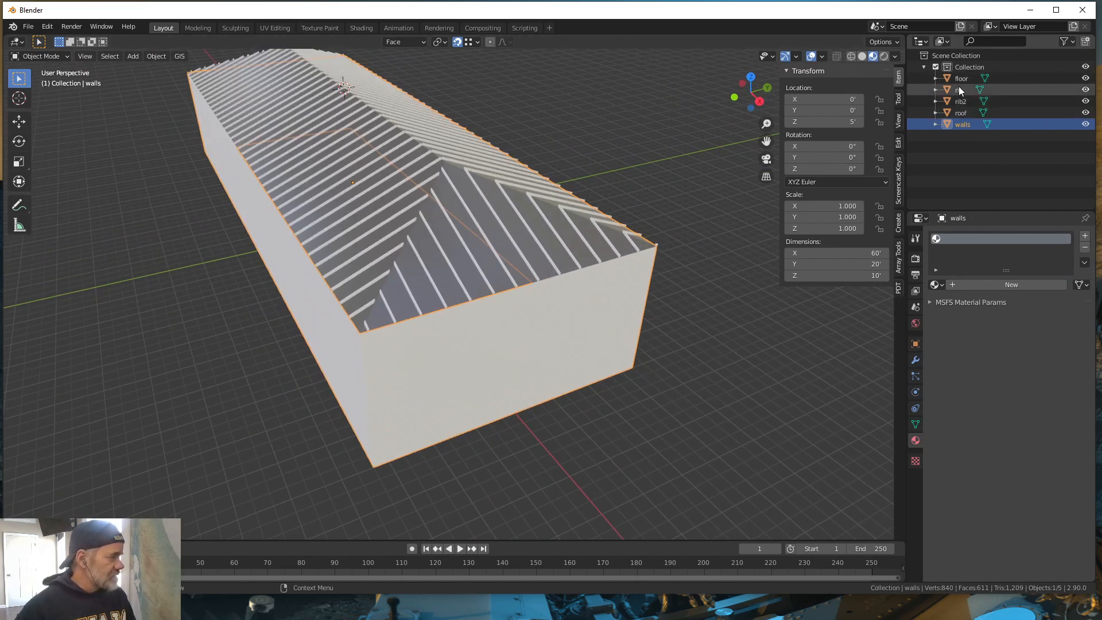
pyautogui.click(959, 90)
pyautogui.click(938, 285)
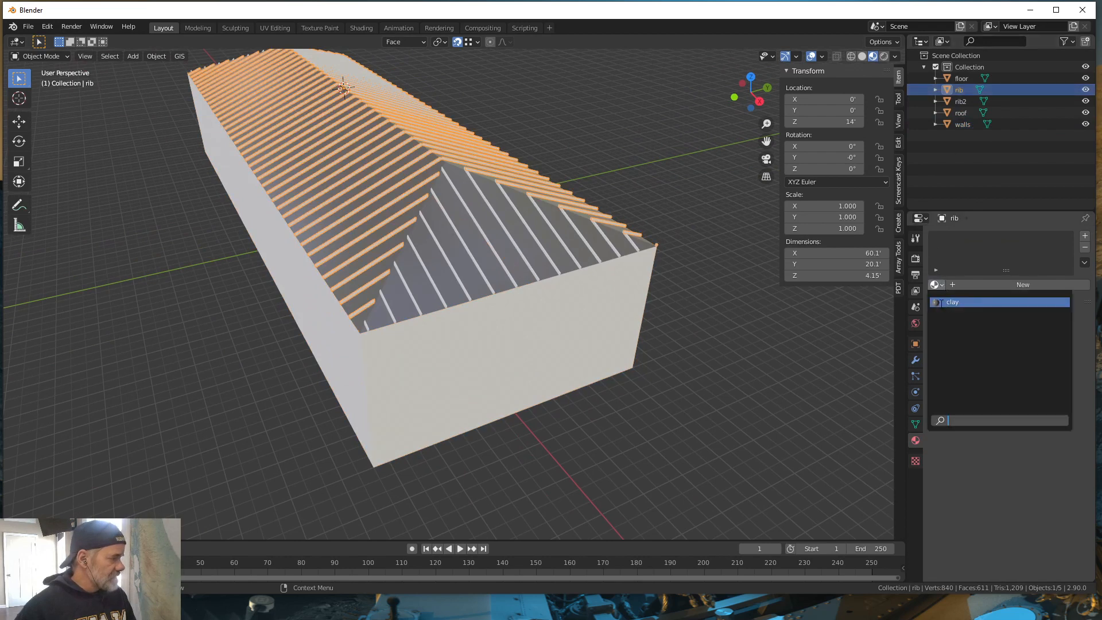
pyautogui.click(948, 303)
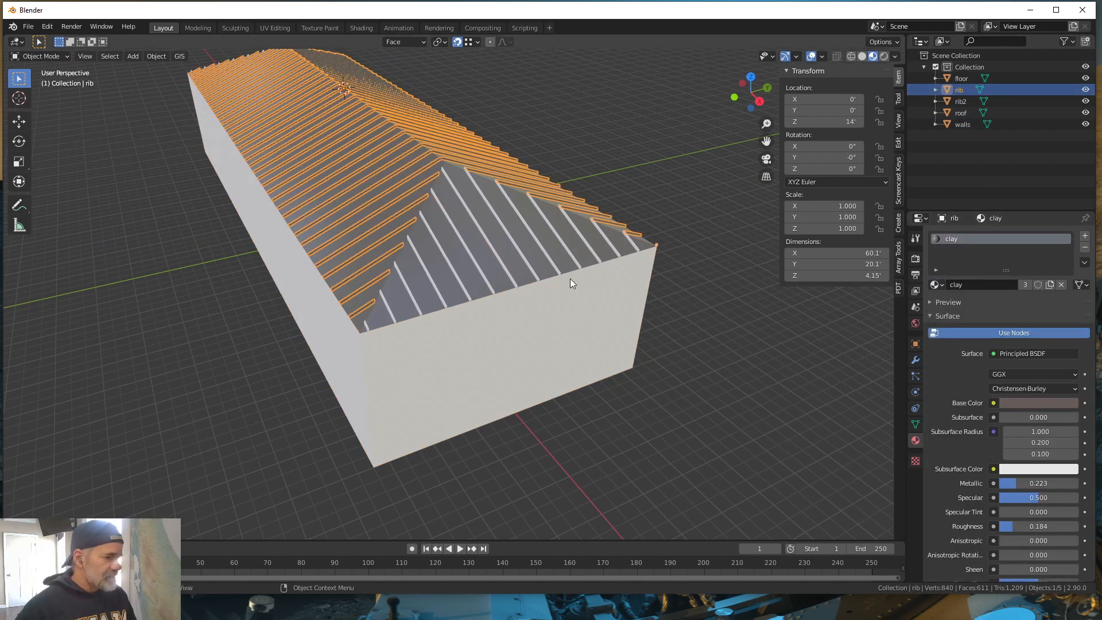
# Step: Assign the existing clay material to the rib2 object on the hip ends
pyautogui.click(962, 101)
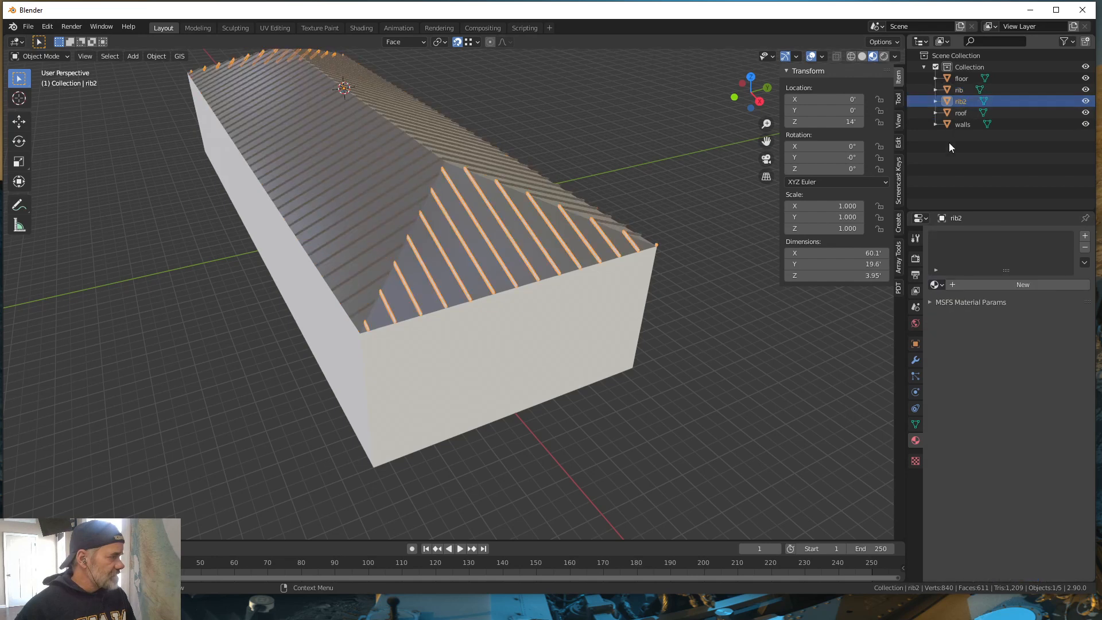
pyautogui.click(942, 285)
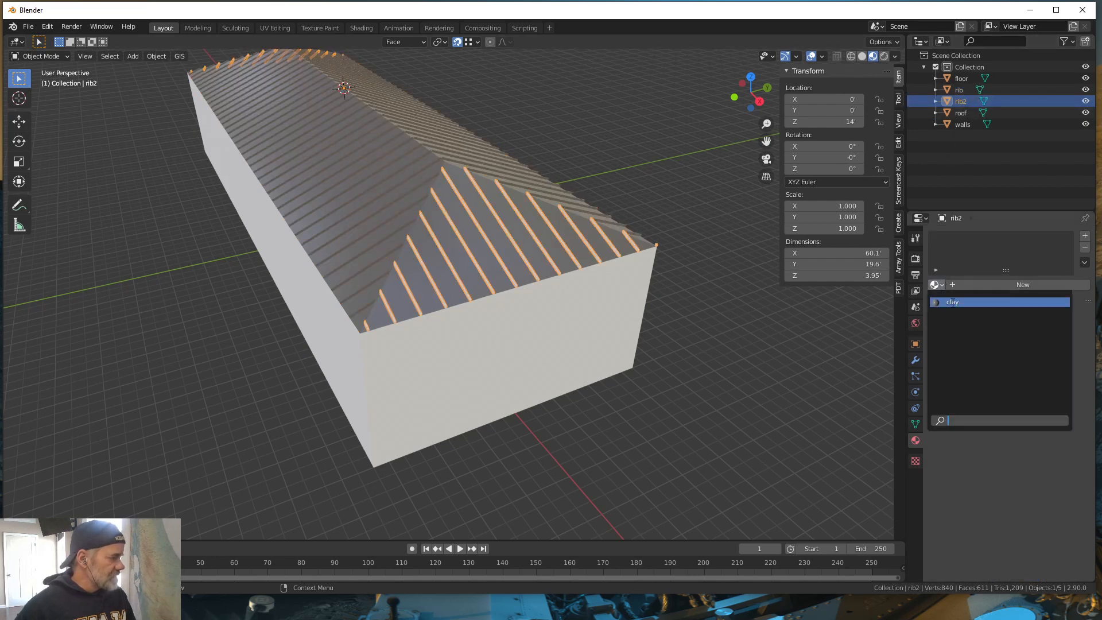
pyautogui.click(951, 302)
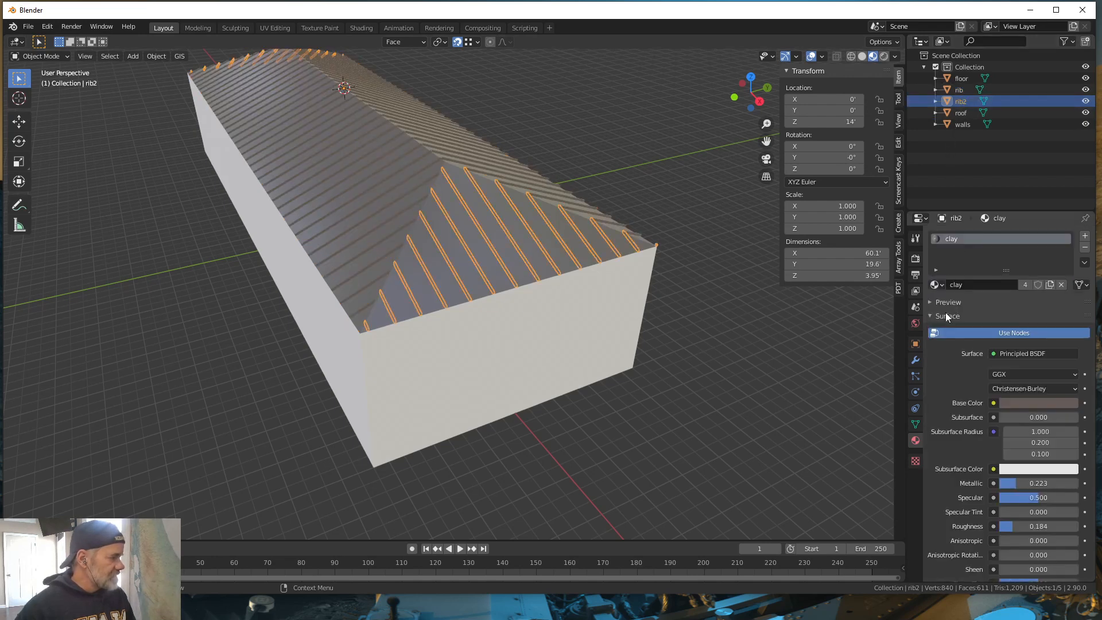
# Step: Deselect everything and examine the clay roof and ribs from several sides and distances
pyautogui.click(716, 305)
pyautogui.moveTo(745, 372); pyautogui.dragTo(662, 373, button='middle')
pyautogui.moveTo(502, 348); pyautogui.dragTo(674, 370, button='middle')
pyautogui.scroll(3, 655, 378)
pyautogui.scroll(-3, 654, 376)
pyautogui.scroll(2, 619, 374)
pyautogui.scroll(-2, 619, 374)
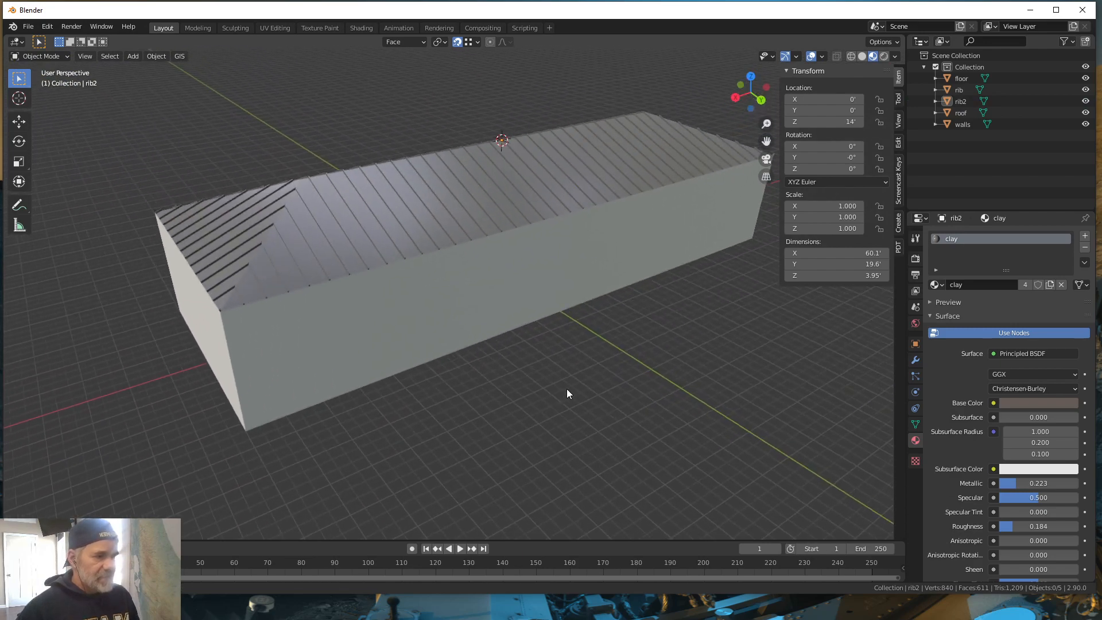
pyautogui.moveTo(569, 393); pyautogui.dragTo(552, 408, button='middle')
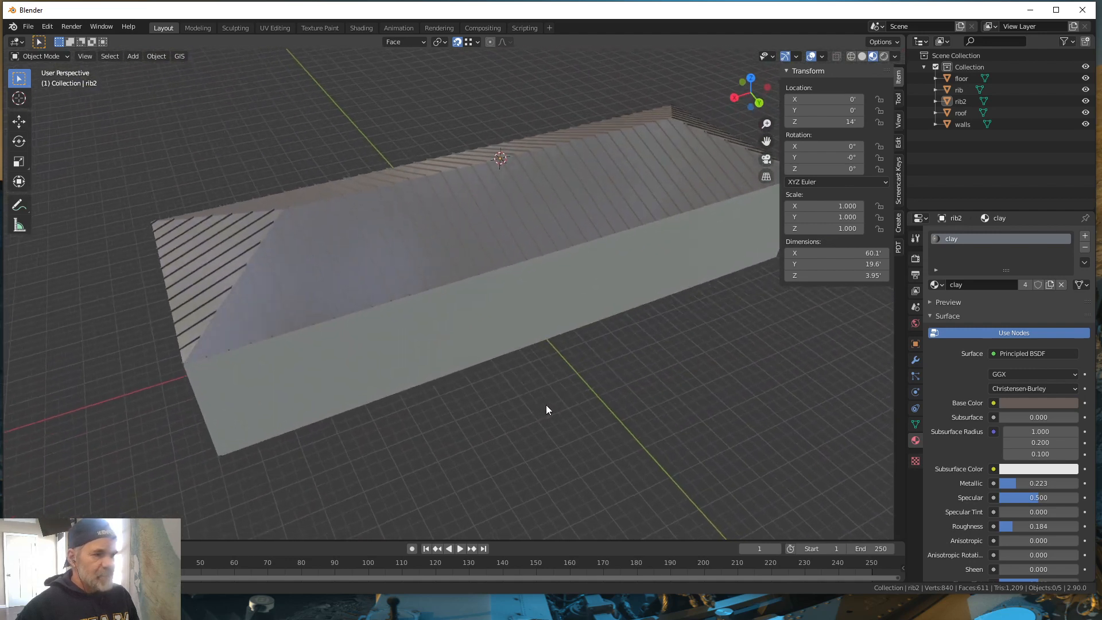
pyautogui.moveTo(524, 364)
pyautogui.mouseDown(button='middle')
pyautogui.moveTo(555, 404)
pyautogui.moveTo(584, 393)
pyautogui.moveTo(565, 408)
pyautogui.mouseUp(button='middle')
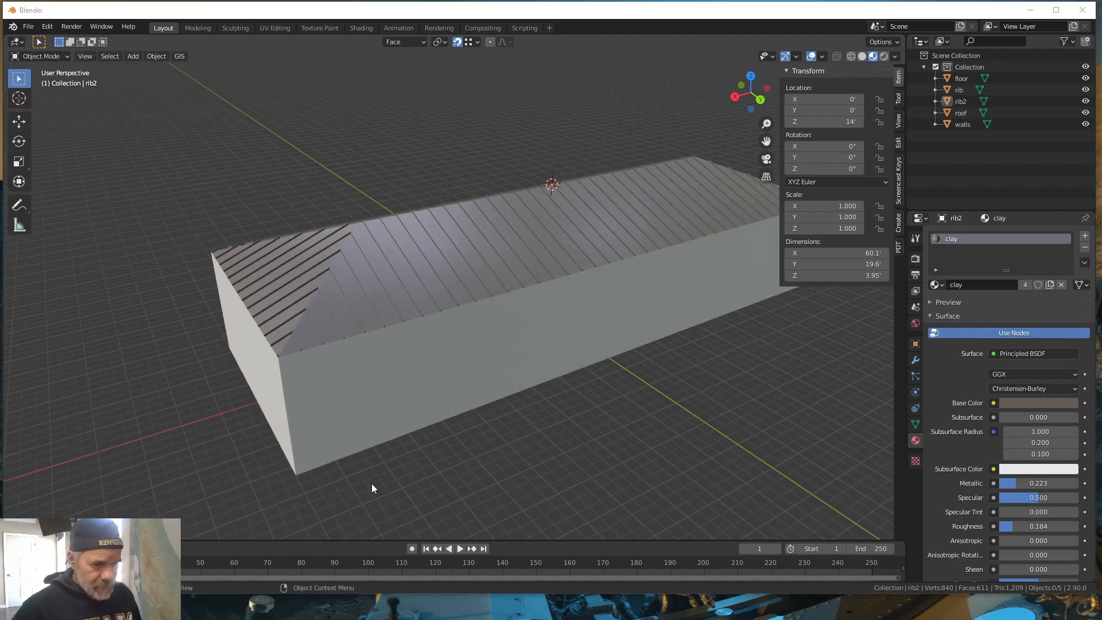
# Step: Snap the 3D cursor to the roof vertex where the ridge meets the two hip lines at the near end
pyautogui.moveTo(469, 360)
pyautogui.mouseDown(button='middle')
pyautogui.moveTo(484, 379)
pyautogui.moveTo(475, 353)
pyautogui.mouseUp(button='middle')
pyautogui.scroll(3, 487, 348)
pyautogui.click(361, 298)
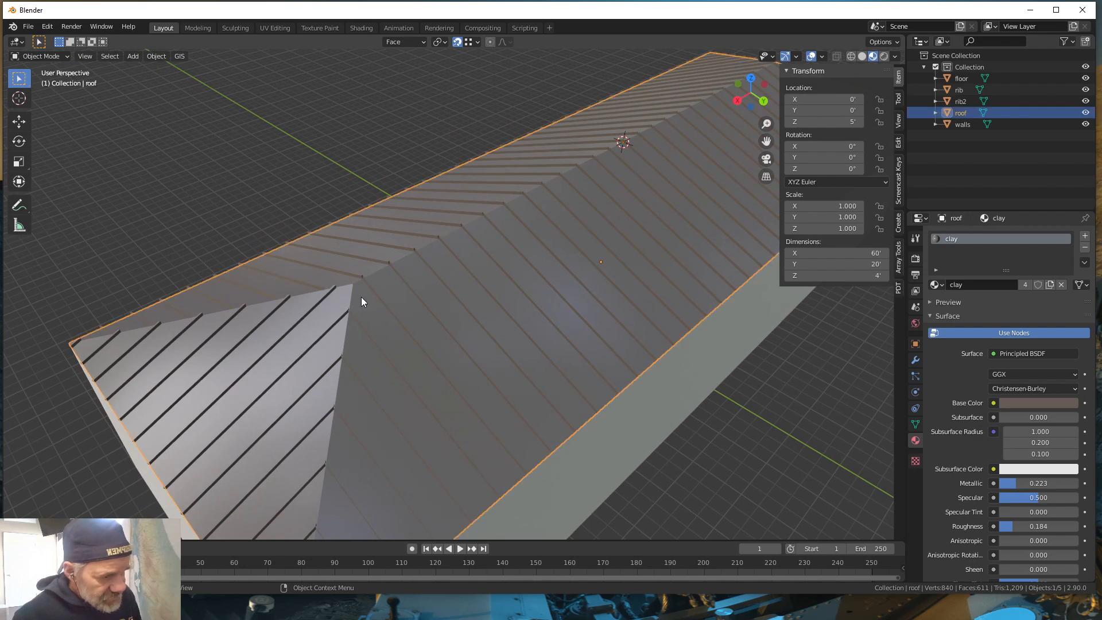
pyautogui.press('Tab')
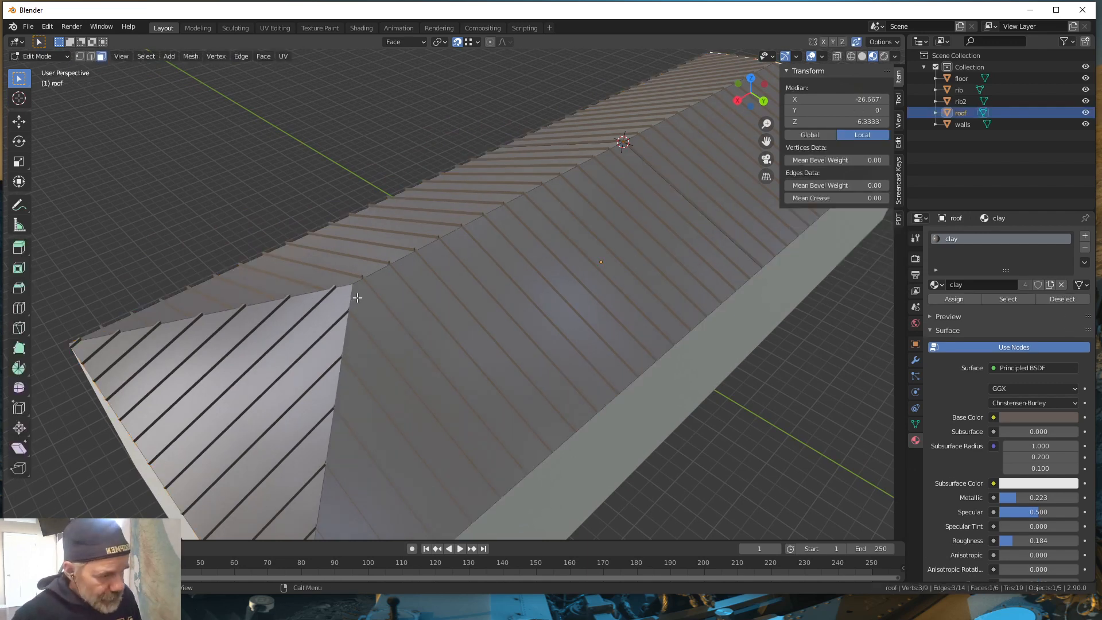
pyautogui.click(79, 56)
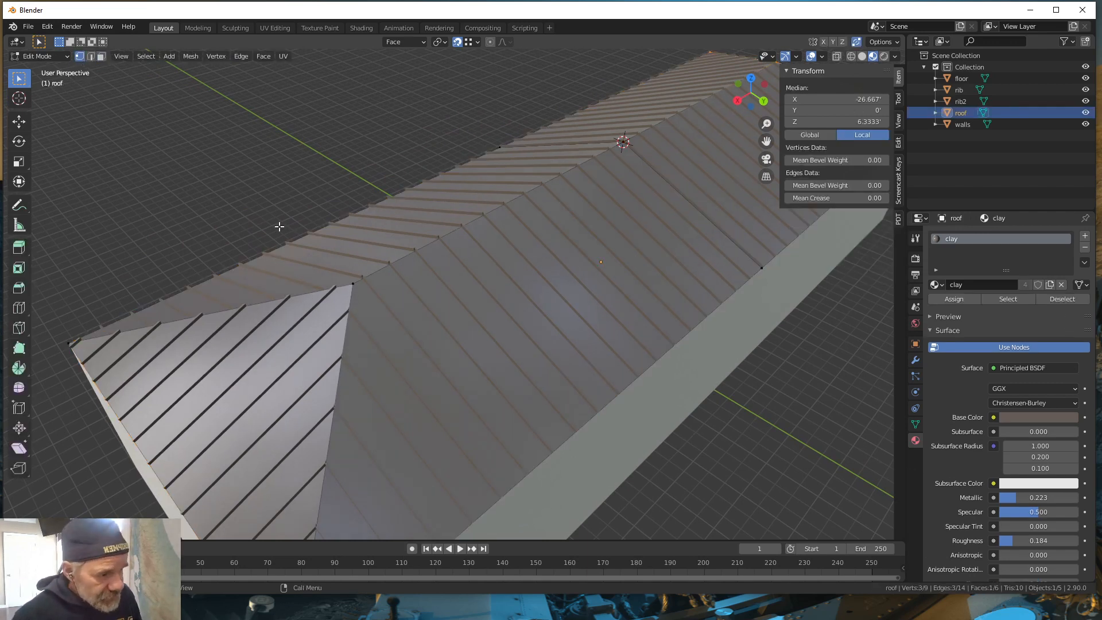
pyautogui.click(361, 308)
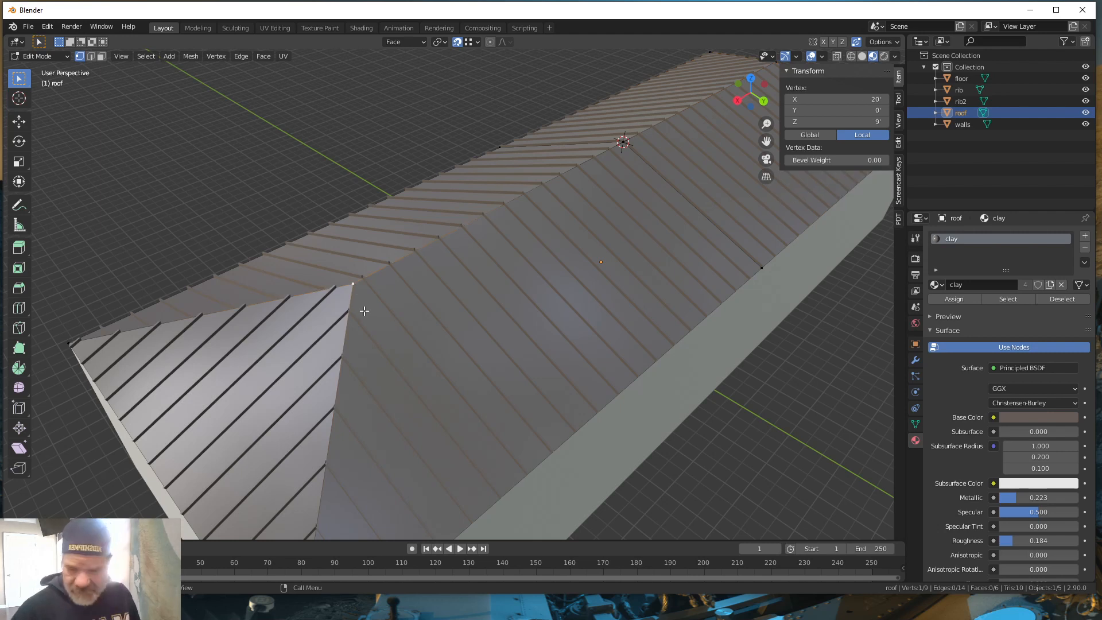
pyautogui.hotkey('shift', 's')
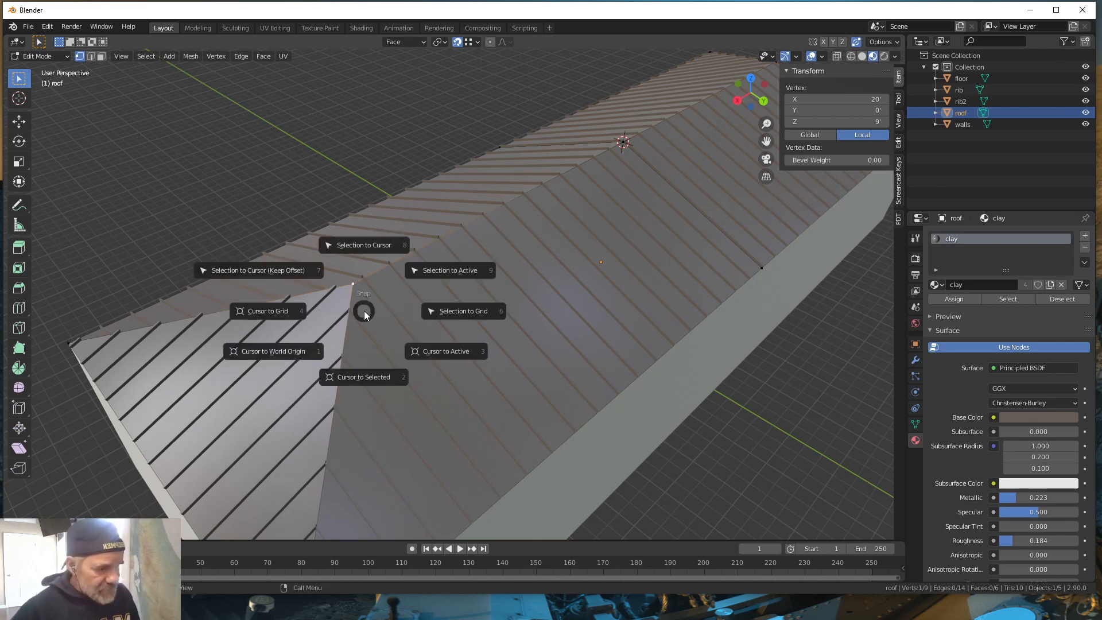
pyautogui.click(369, 378)
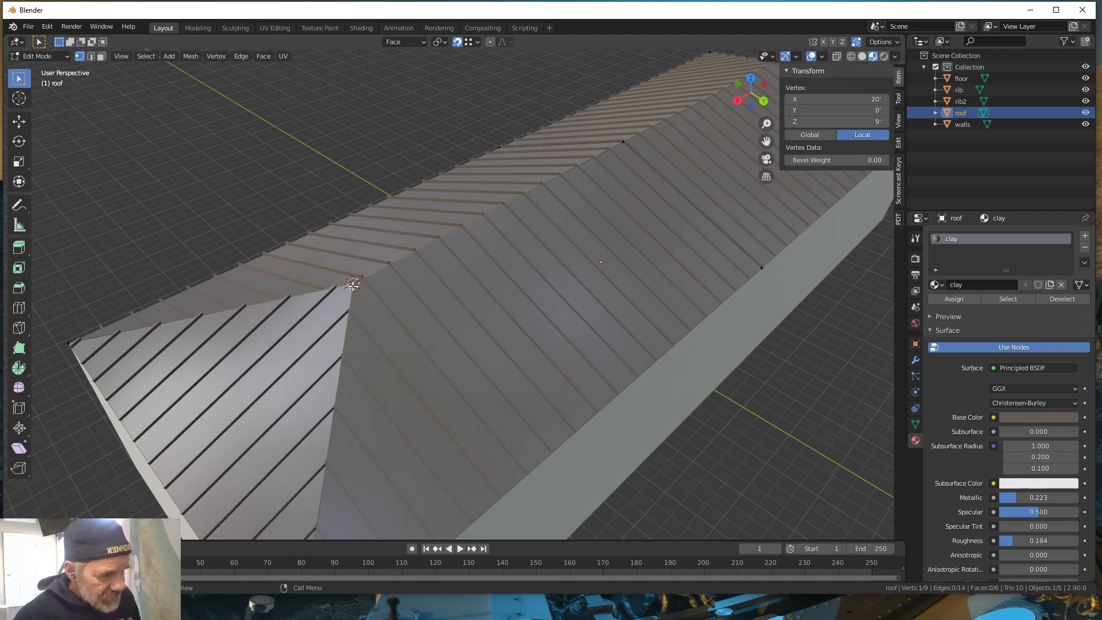
# Step: Return to Object Mode and add a mesh plane at the 3D cursor on the ridge end
pyautogui.moveTo(413, 343); pyautogui.dragTo(398, 335, button='middle')
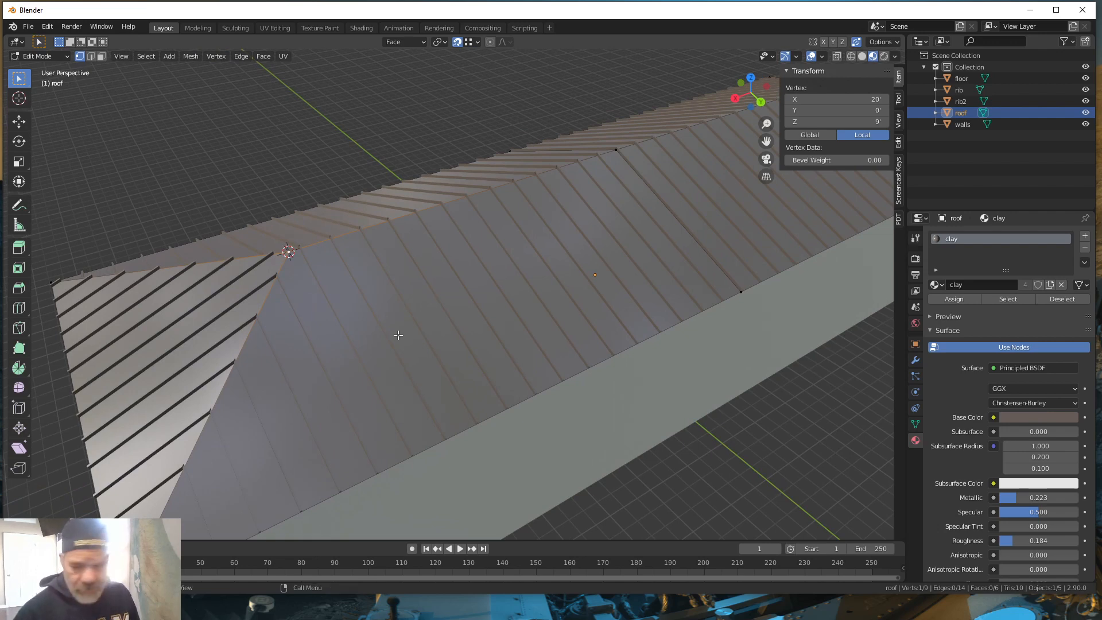
pyautogui.press('Tab')
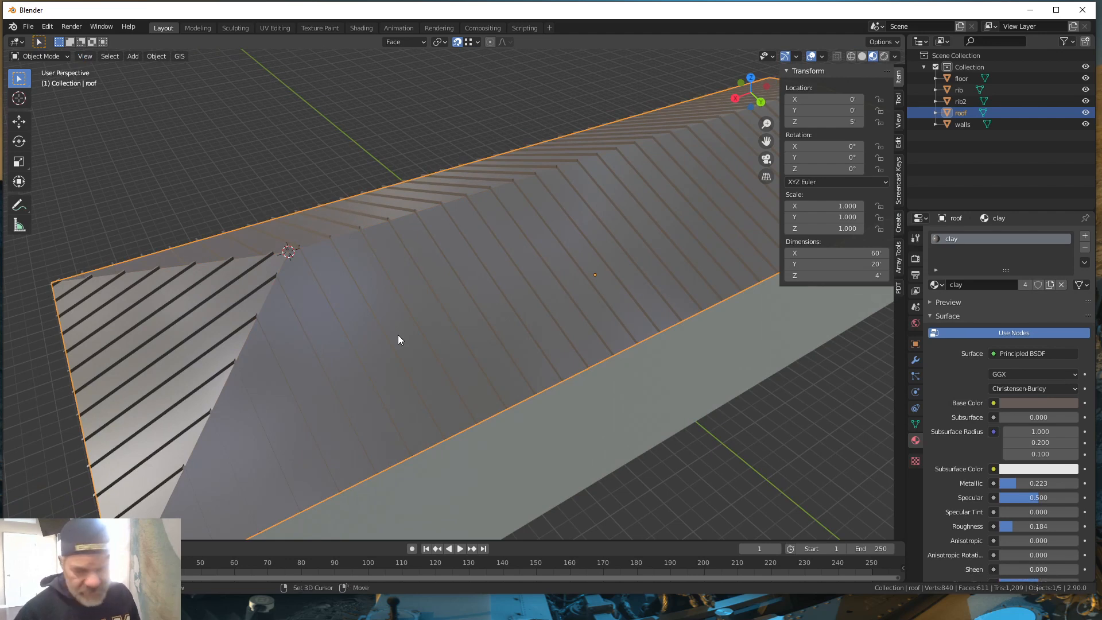
pyautogui.hotkey('shift', 'a')
pyautogui.moveTo(398, 335)
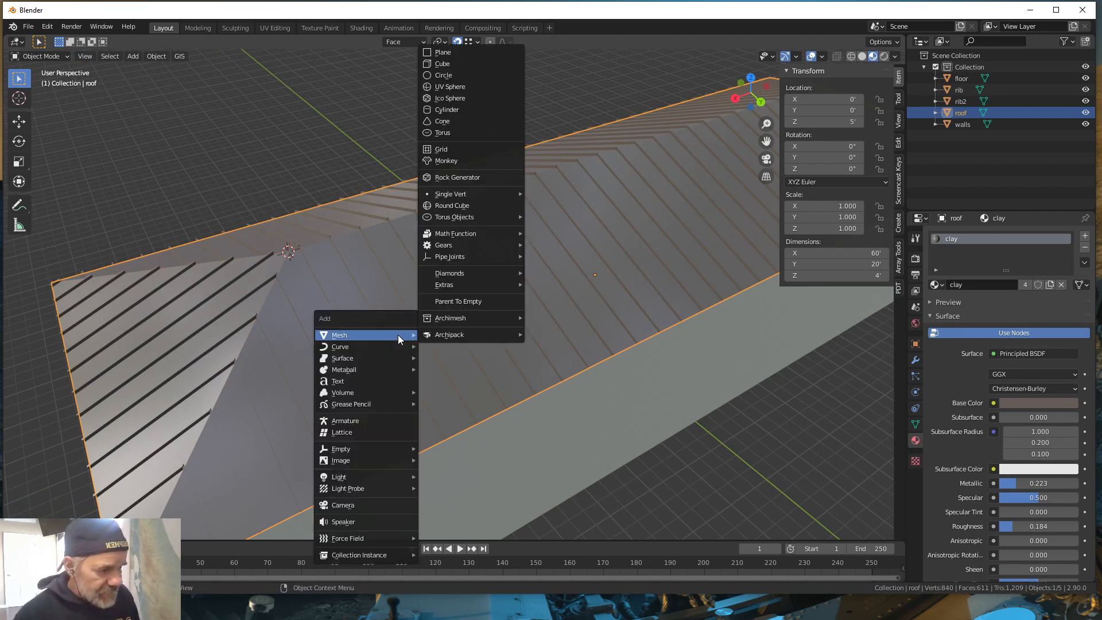
pyautogui.click(436, 52)
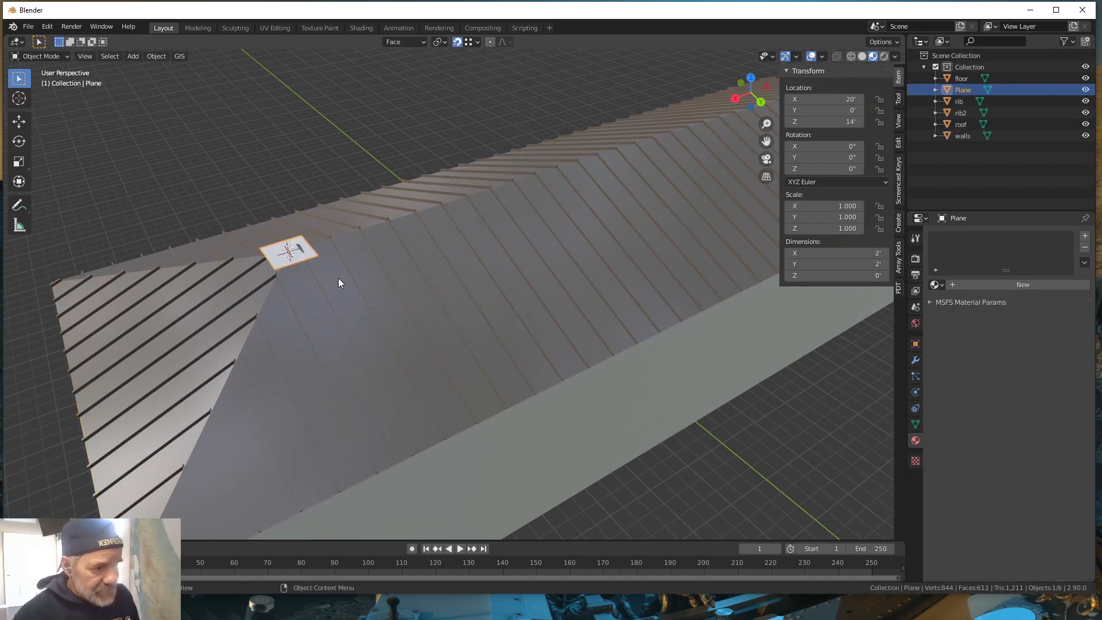
# Step: Set the new plane's Y dimension to 1'
pyautogui.scroll(2, 356, 301)
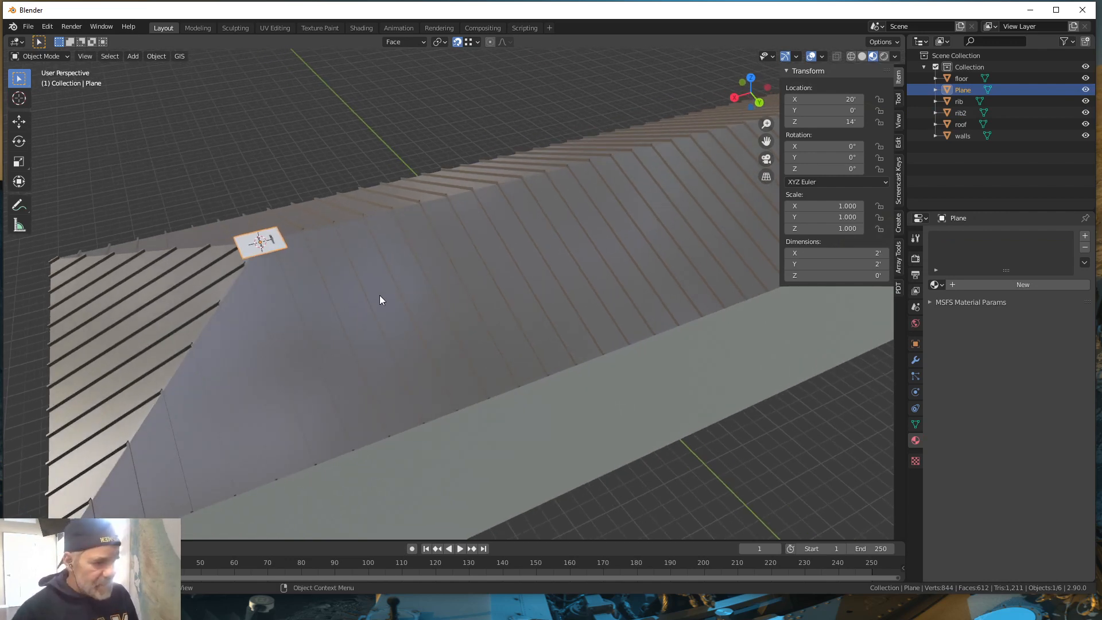
pyautogui.moveTo(291, 283); pyautogui.dragTo(498, 291, button='middle')
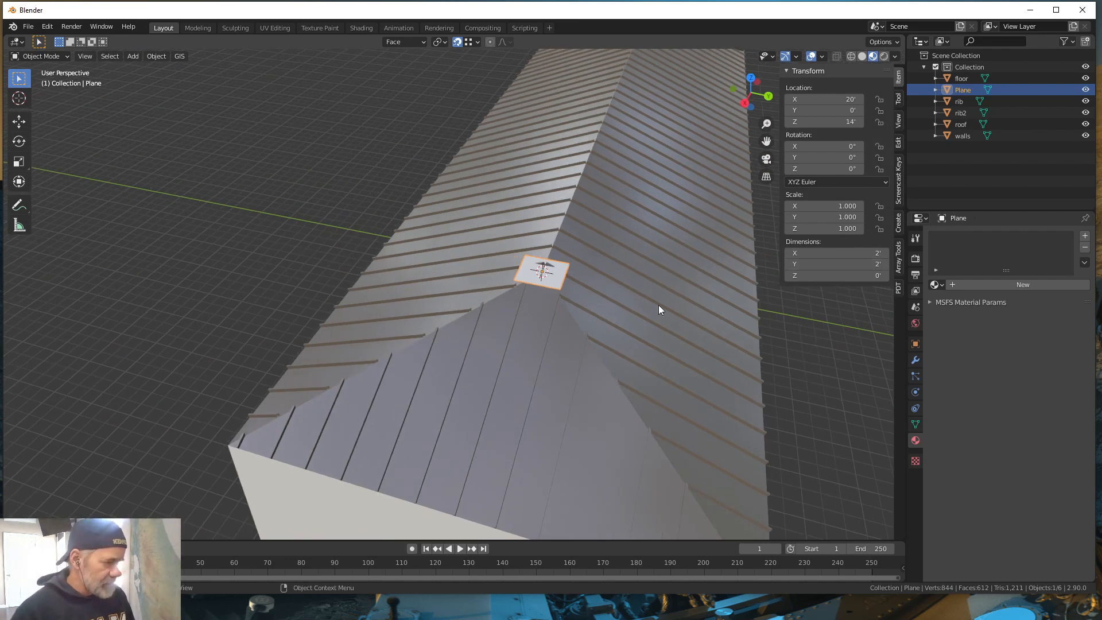
pyautogui.click(856, 264)
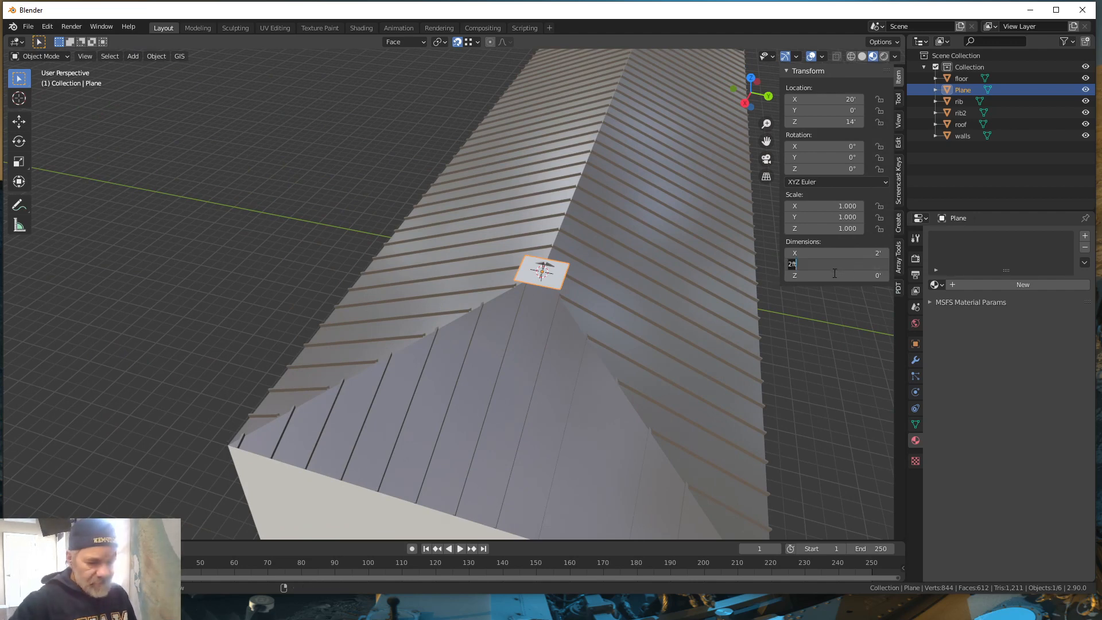
pyautogui.write('1')
pyautogui.press('Return')
# Step: In Edit Mode, select the plane's two vertices on the side facing along the ridge toward the roof's far end
pyautogui.moveTo(757, 336); pyautogui.dragTo(694, 339, button='middle')
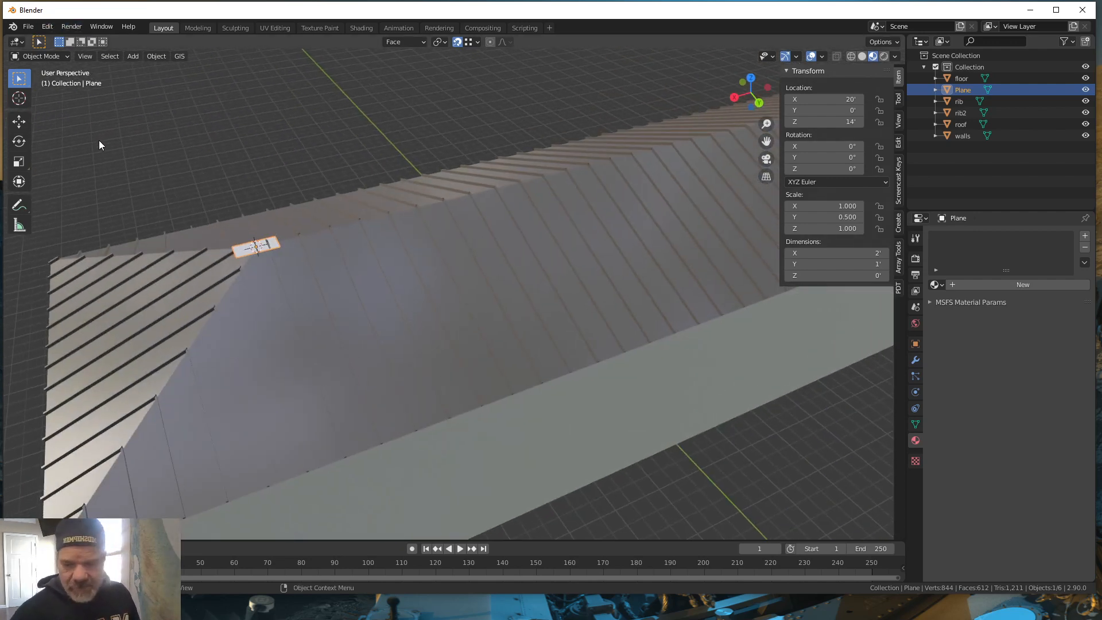
pyautogui.press('Tab')
pyautogui.moveTo(264, 260); pyautogui.dragTo(291, 222)
pyautogui.moveTo(425, 305); pyautogui.dragTo(350, 327, button='middle')
pyautogui.scroll(-3, 412, 331)
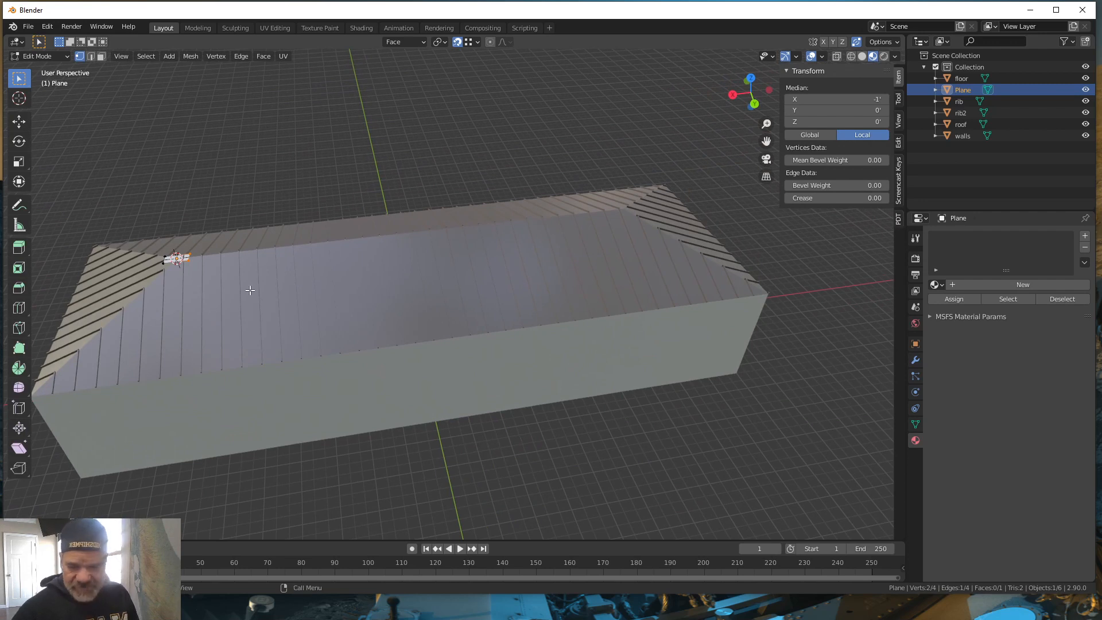
pyautogui.press('g')
pyautogui.press('x')
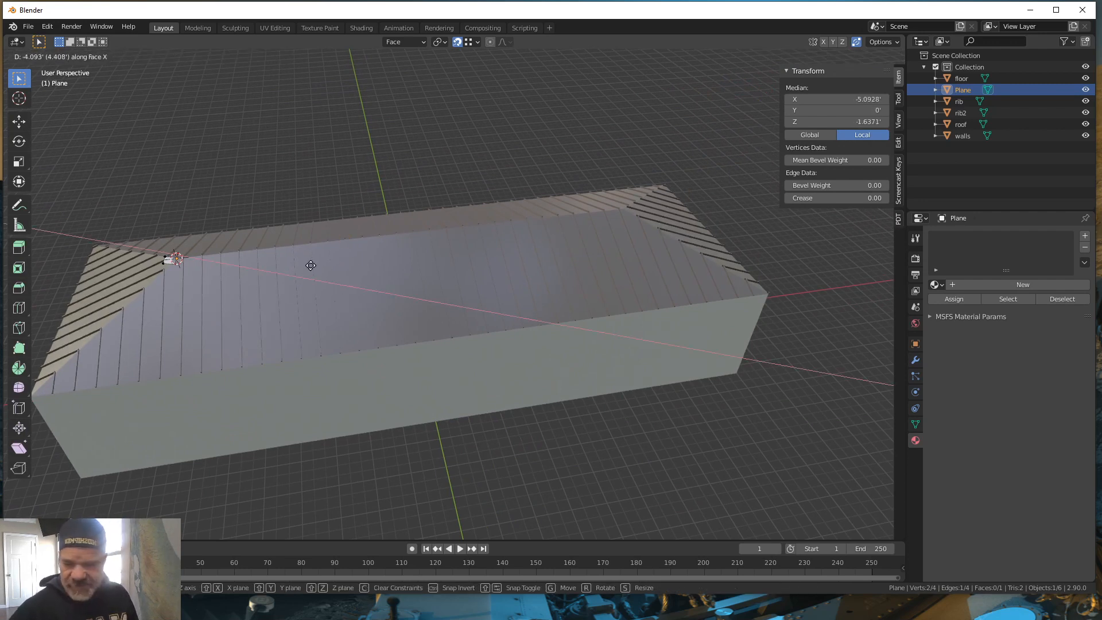
pyautogui.press('Escape')
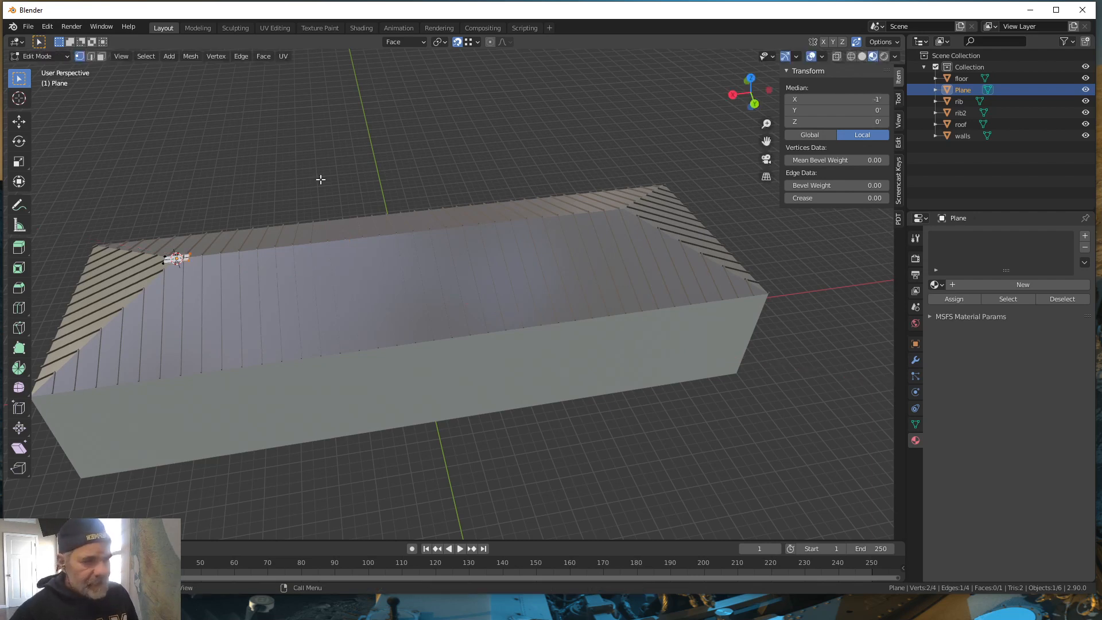
# Step: Switch the transform orientation to Global and move the selected vertices -39' along X, snapping them to the far end of the ridge
pyautogui.click(422, 42)
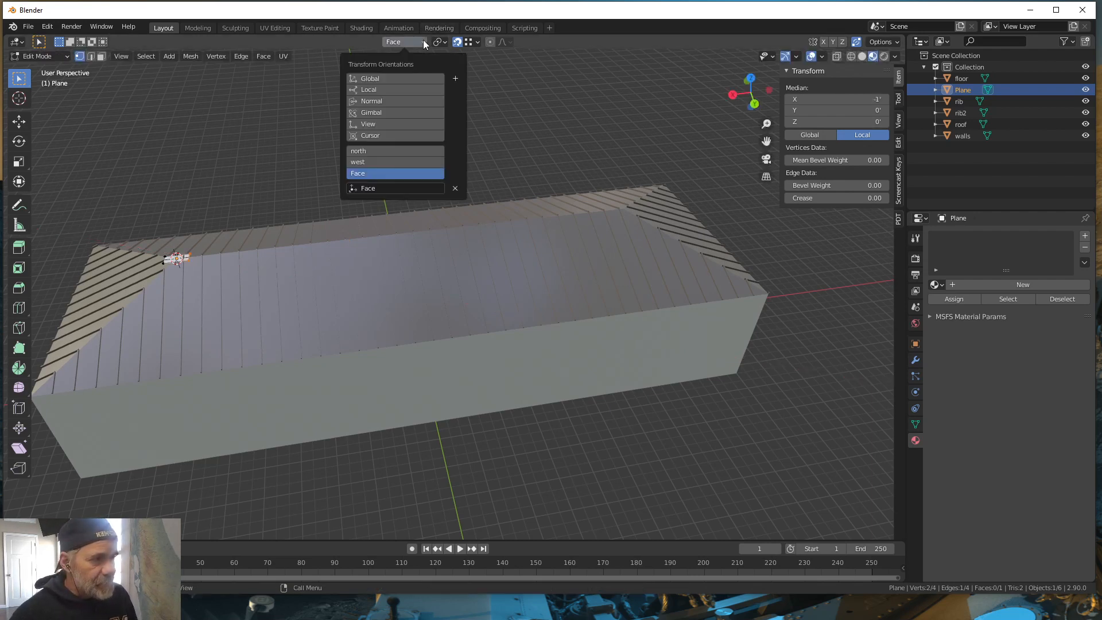
pyautogui.click(373, 78)
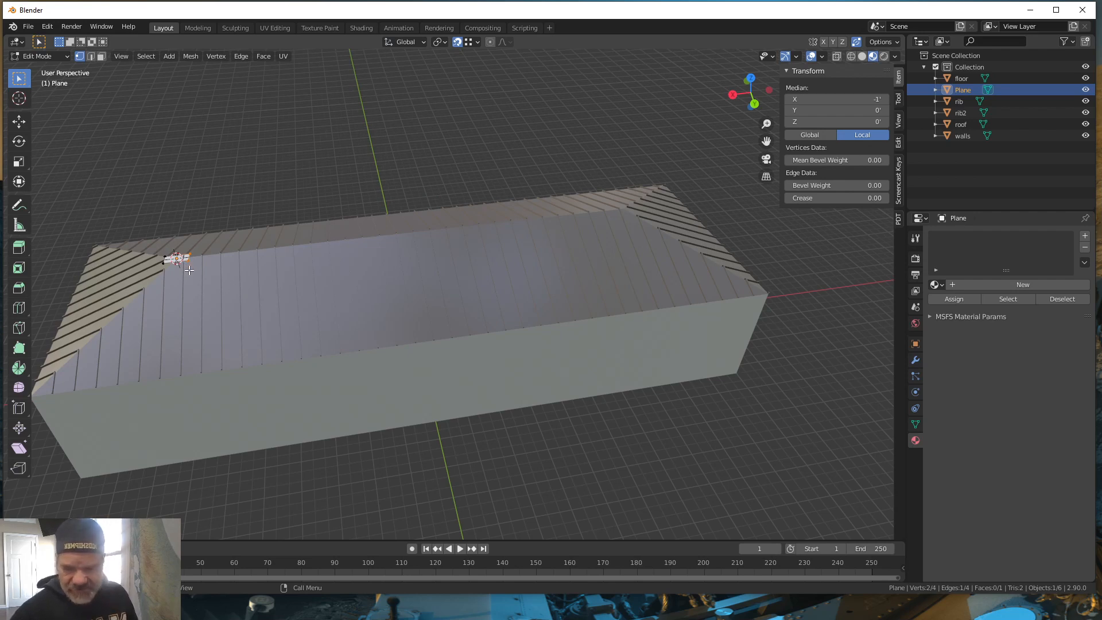
pyautogui.press('g')
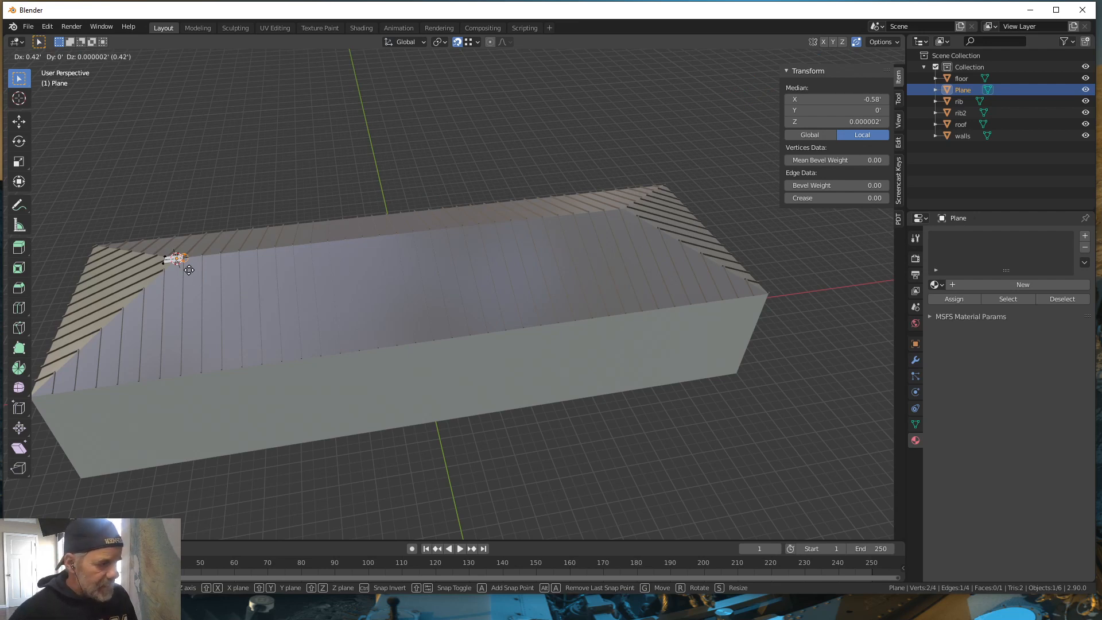
pyautogui.press('x')
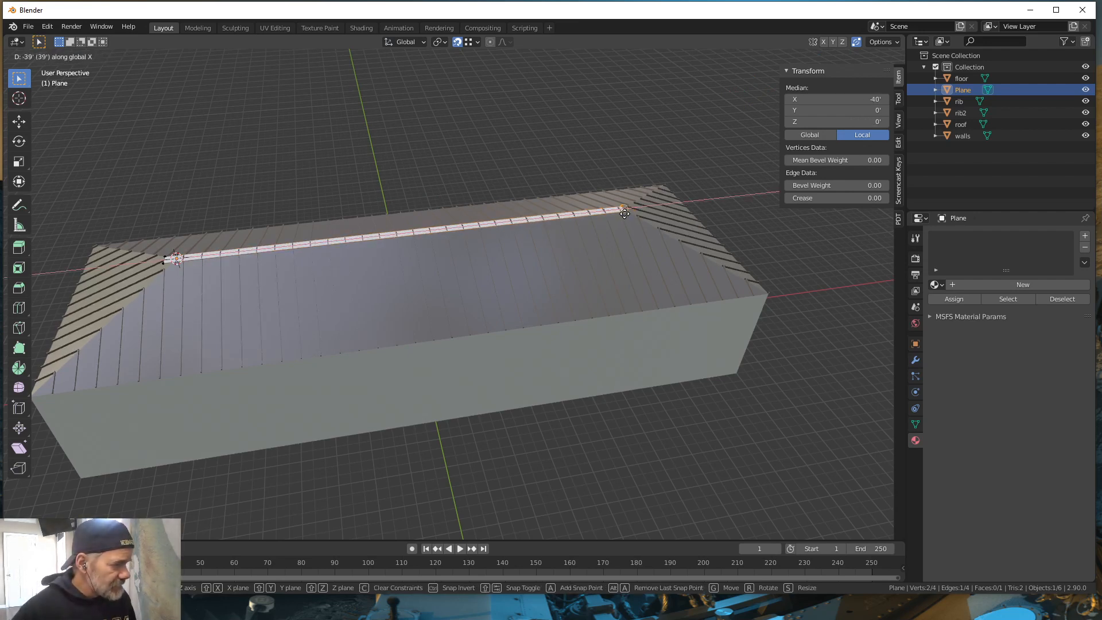
pyautogui.click(624, 213)
# Step: Select the strip's two near-end vertices and move them along global X, snapping them to the ridge's near end vertex
pyautogui.moveTo(538, 310)
pyautogui.mouseDown(button='middle')
pyautogui.moveTo(495, 312)
pyautogui.moveTo(551, 312)
pyautogui.mouseUp(button='middle')
pyautogui.moveTo(245, 304); pyautogui.dragTo(251, 307, button='middle')
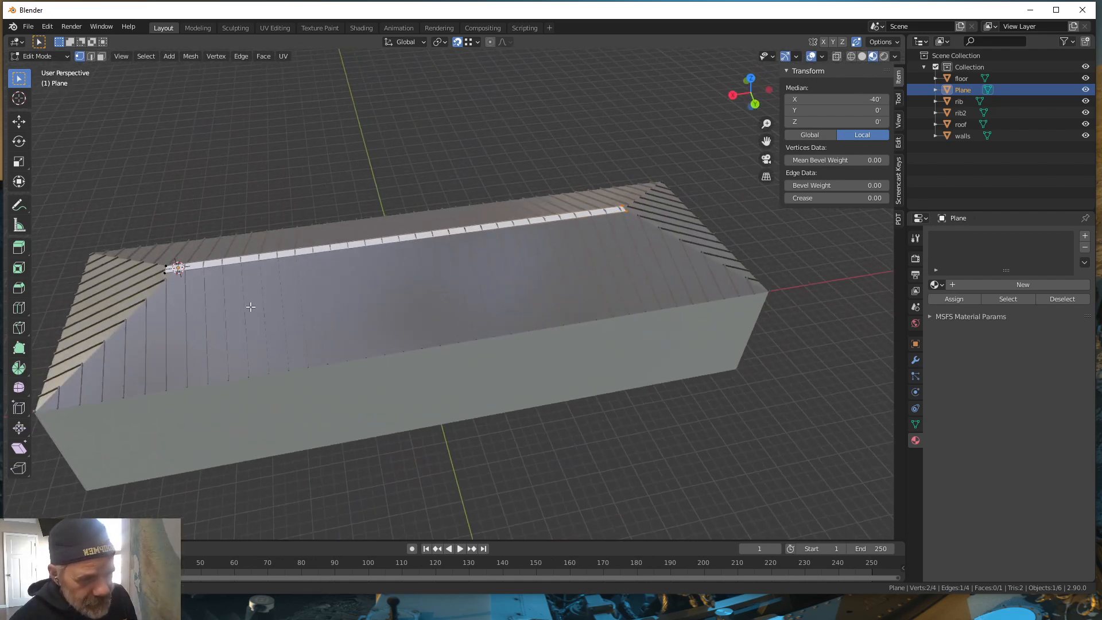
pyautogui.click(156, 282)
pyautogui.keyDown('shift'); pyautogui.click(170, 258); pyautogui.keyUp('shift')
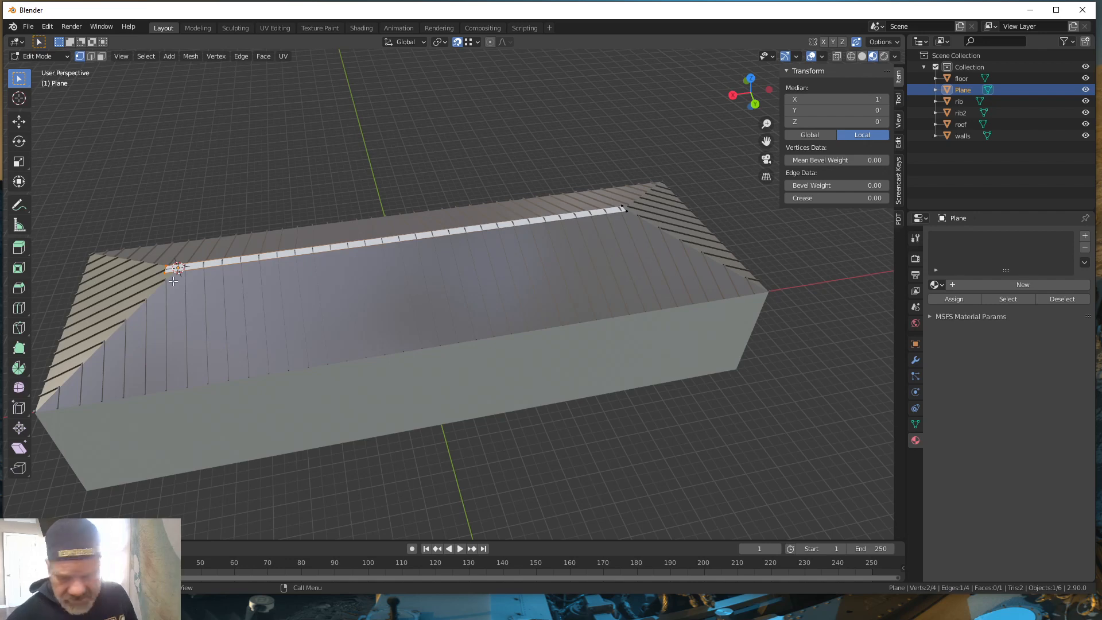
pyautogui.press('g')
pyautogui.press('x')
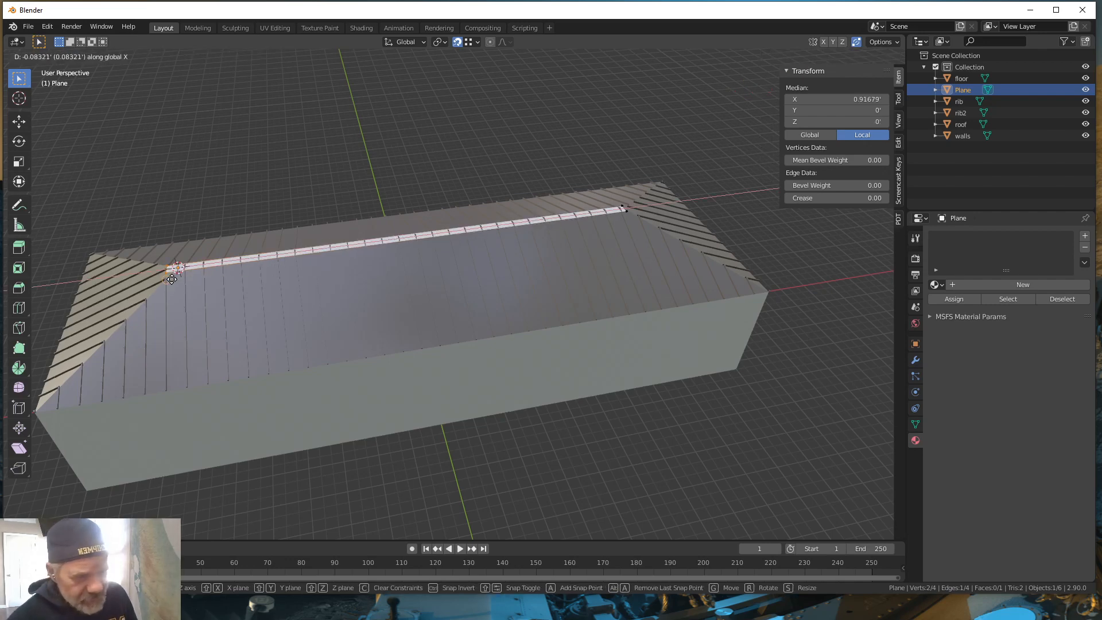
pyautogui.click(179, 270)
# Step: Turn off snapping and raise the whole strip about 0.17' along global Z above the ridge
pyautogui.moveTo(267, 321); pyautogui.dragTo(472, 262, button='middle')
pyautogui.scroll(4, 466, 312)
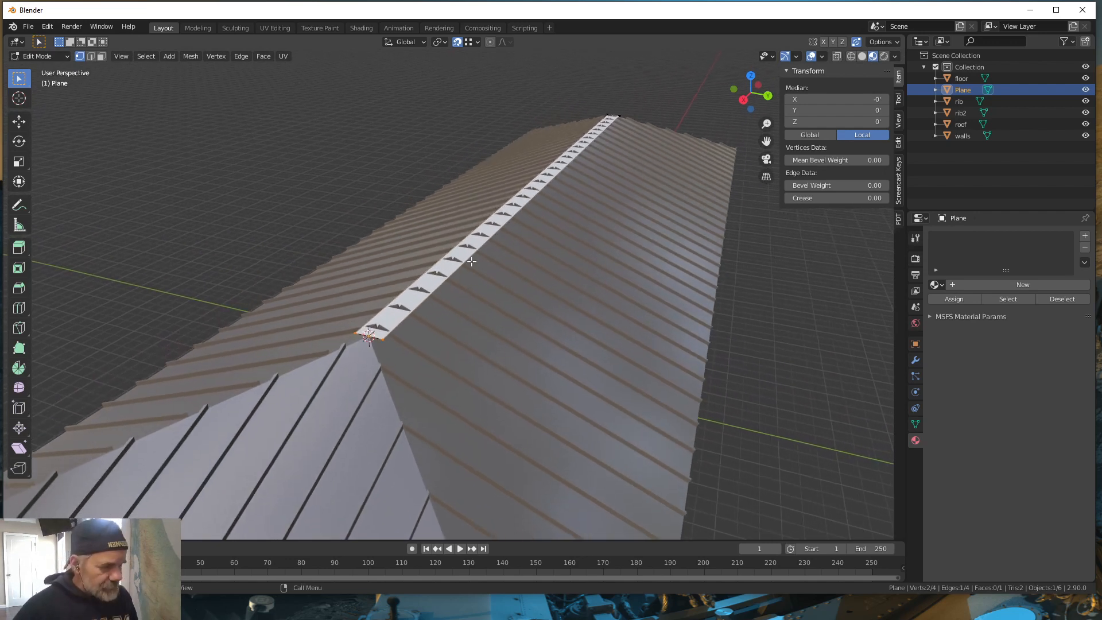
pyautogui.click(458, 41)
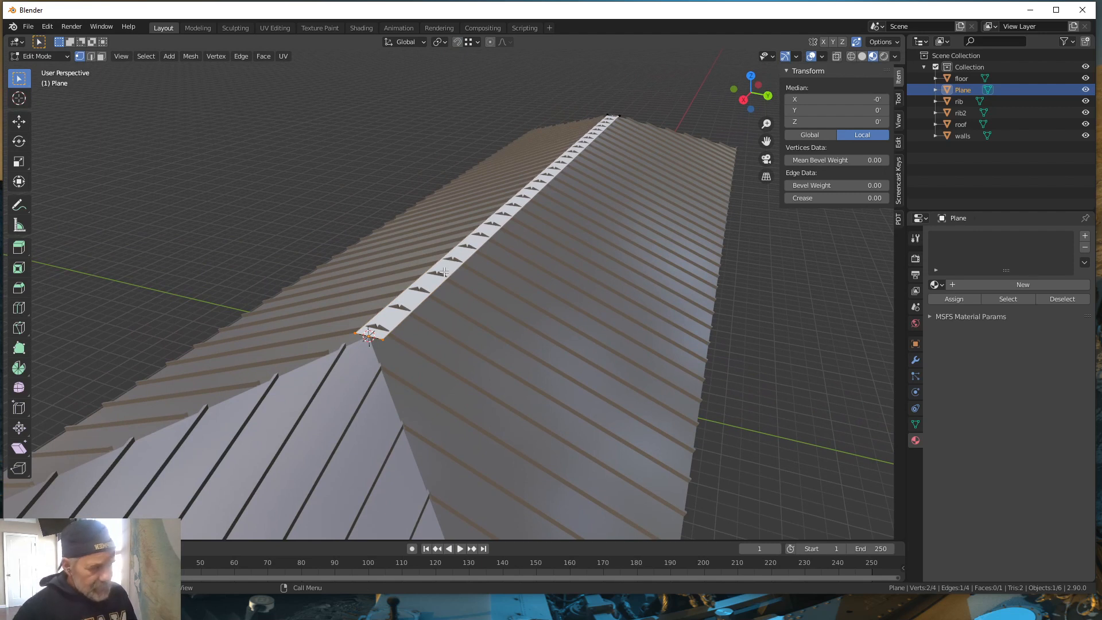
pyautogui.press('a')
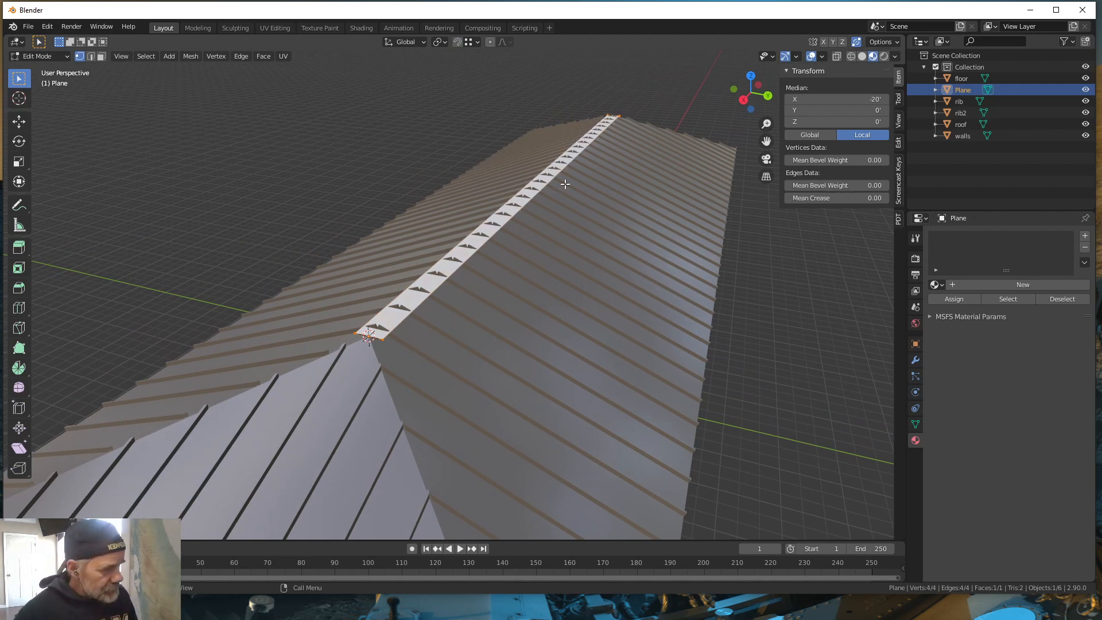
pyautogui.press('g')
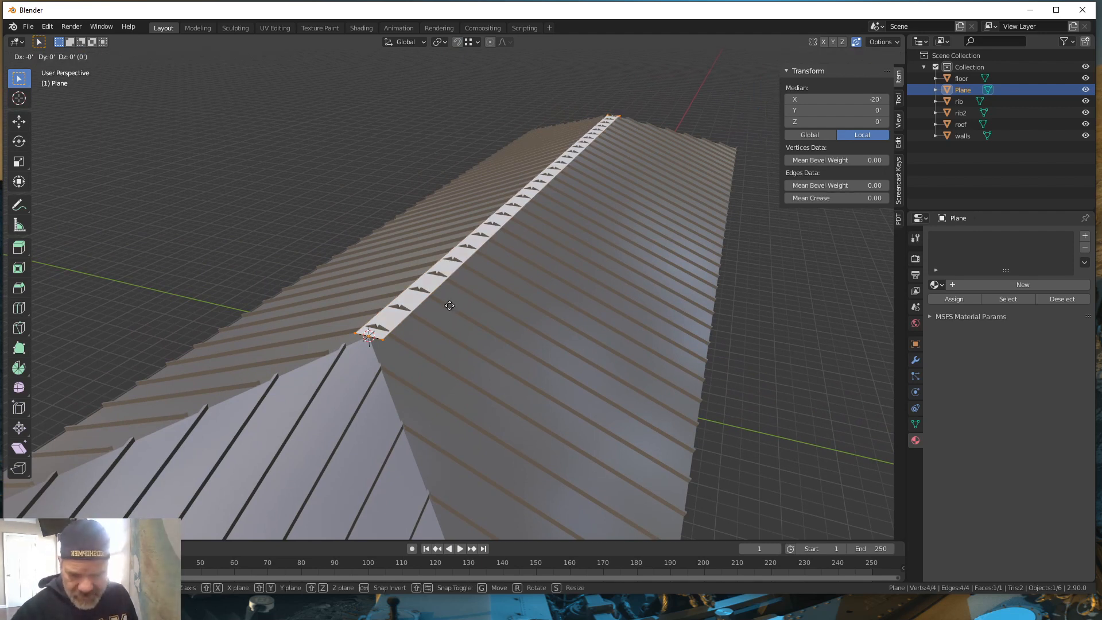
pyautogui.press('z')
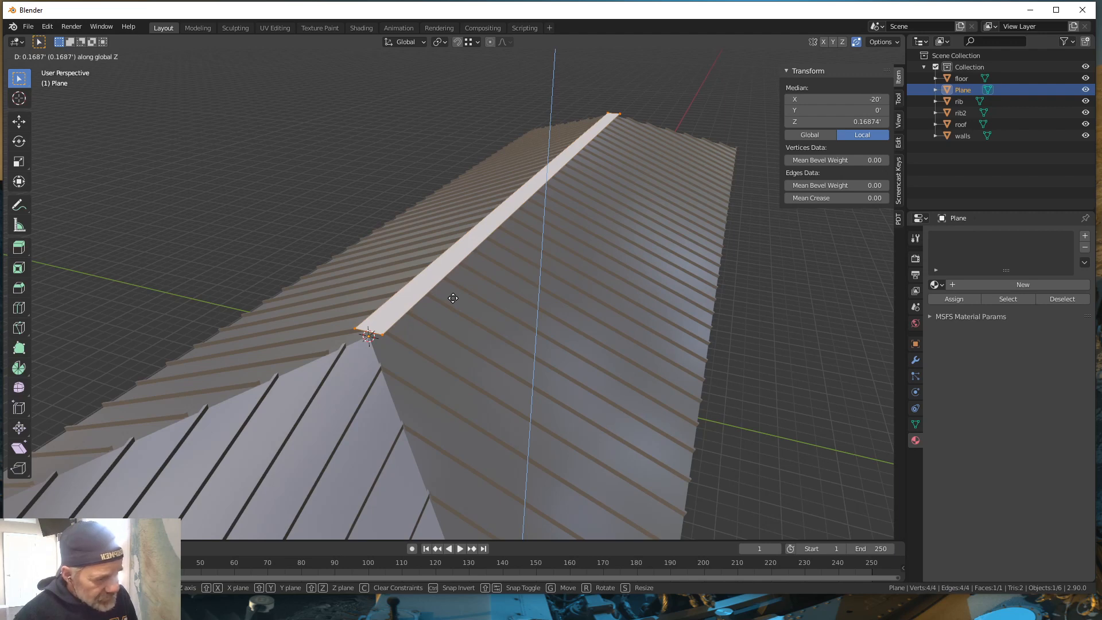
pyautogui.click(453, 298)
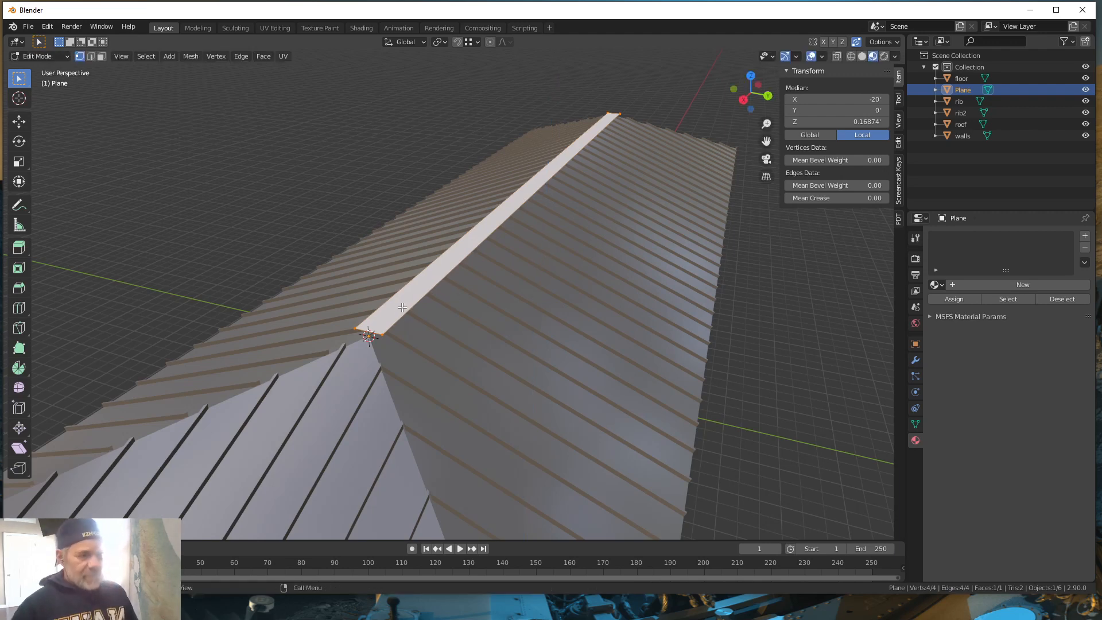
# Step: Add one centred lengthwise loop cut to the strip, running along the ridge line
pyautogui.moveTo(626, 227); pyautogui.dragTo(612, 258, button='middle')
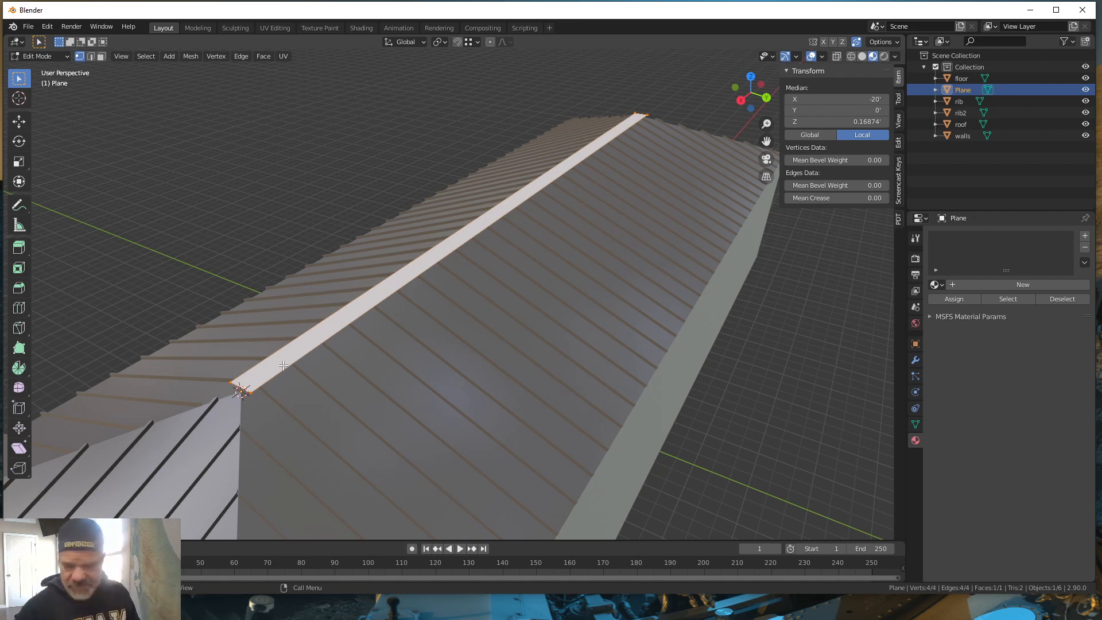
pyautogui.hotkey('ctrl', 'r')
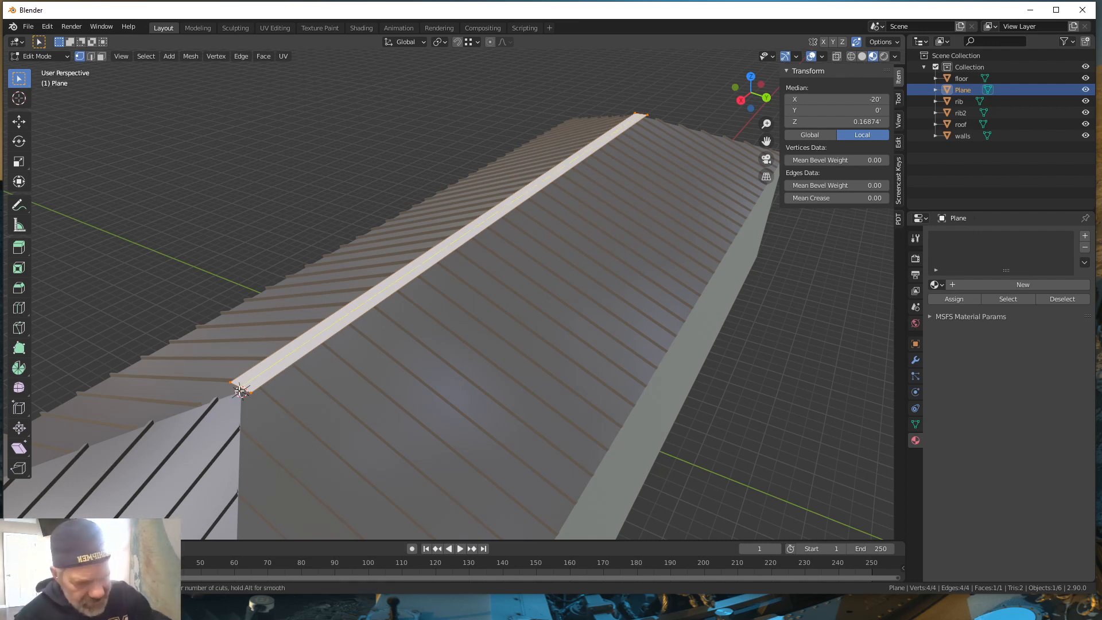
pyautogui.click(240, 391)
pyautogui.rightClick(240, 391)
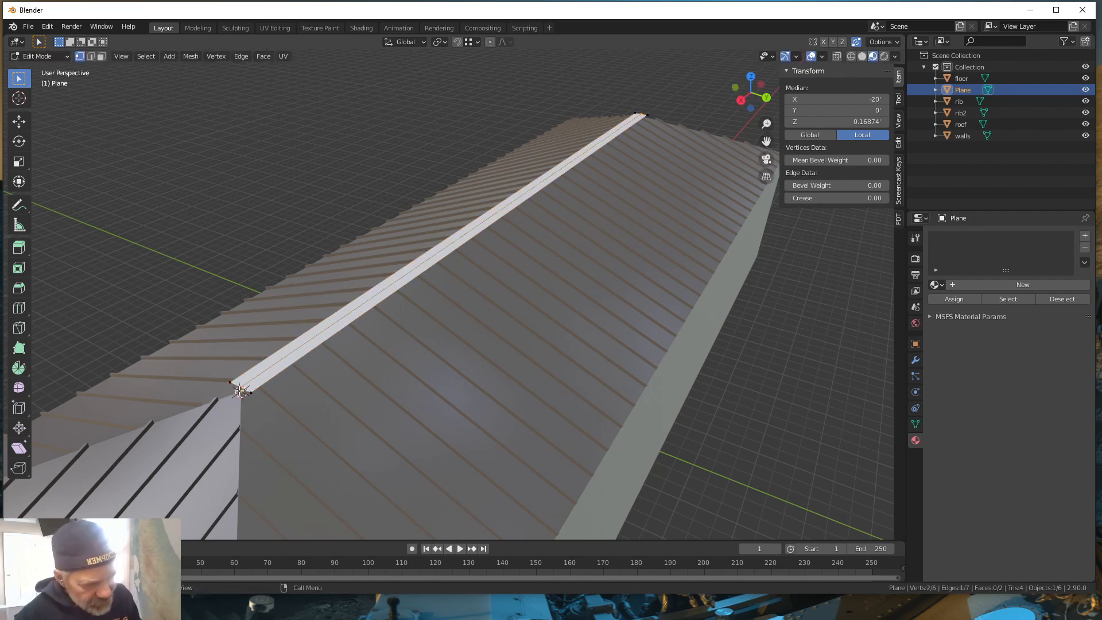
# Step: Select the four outer corner vertices of the strip and lower them about 0.17' along global Z to fold it over the ridge
pyautogui.moveTo(366, 381); pyautogui.dragTo(393, 381, button='middle')
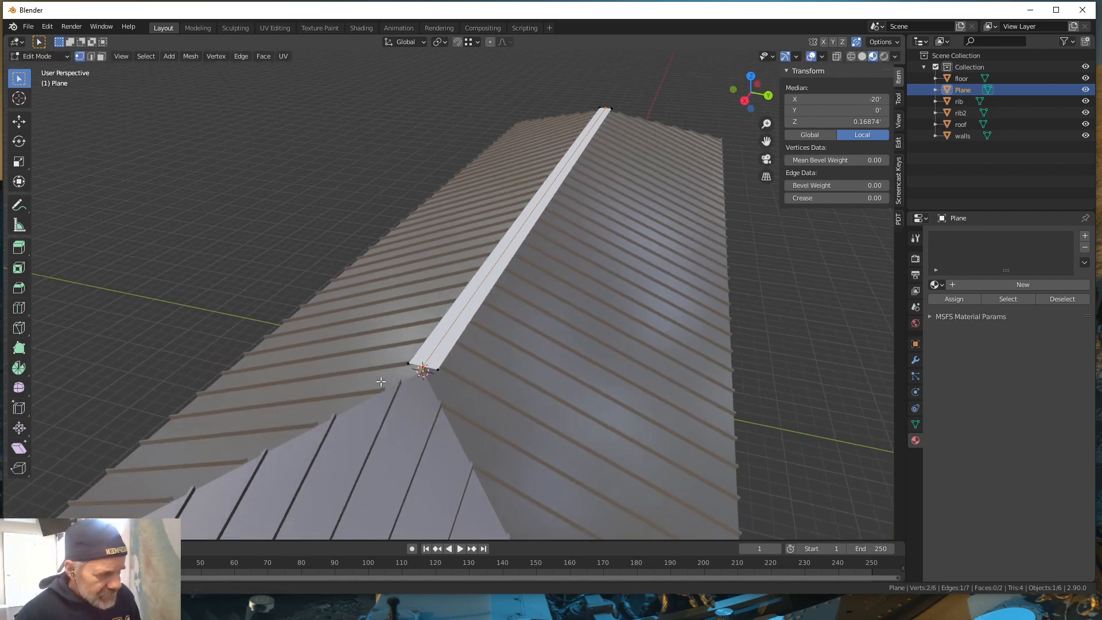
pyautogui.click(437, 370)
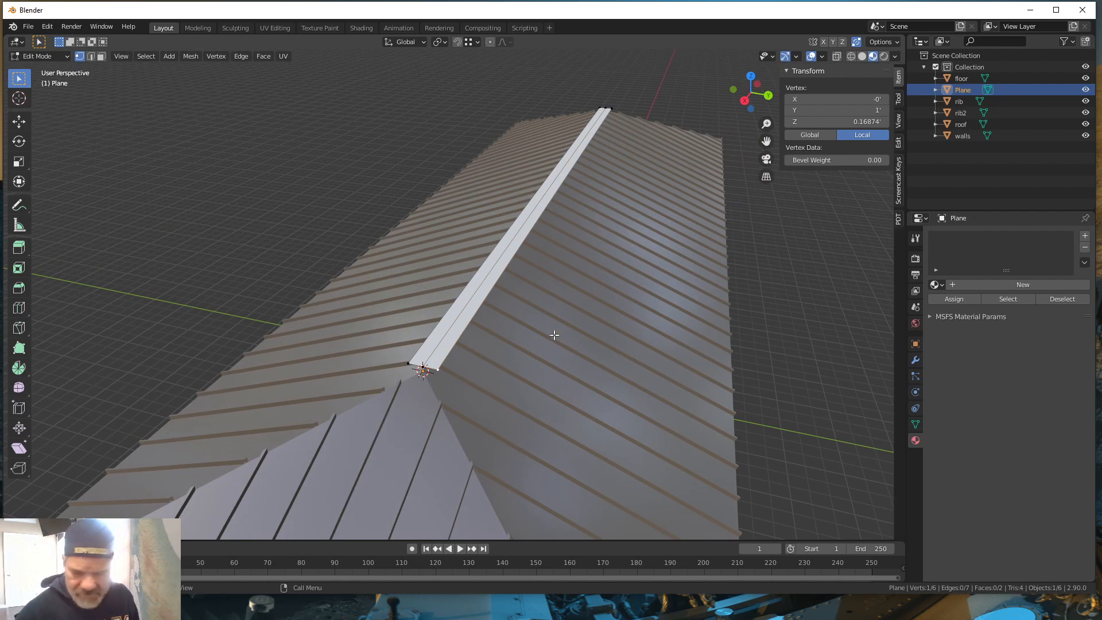
pyautogui.keyDown('shift'); pyautogui.click(599, 115); pyautogui.keyUp('shift')
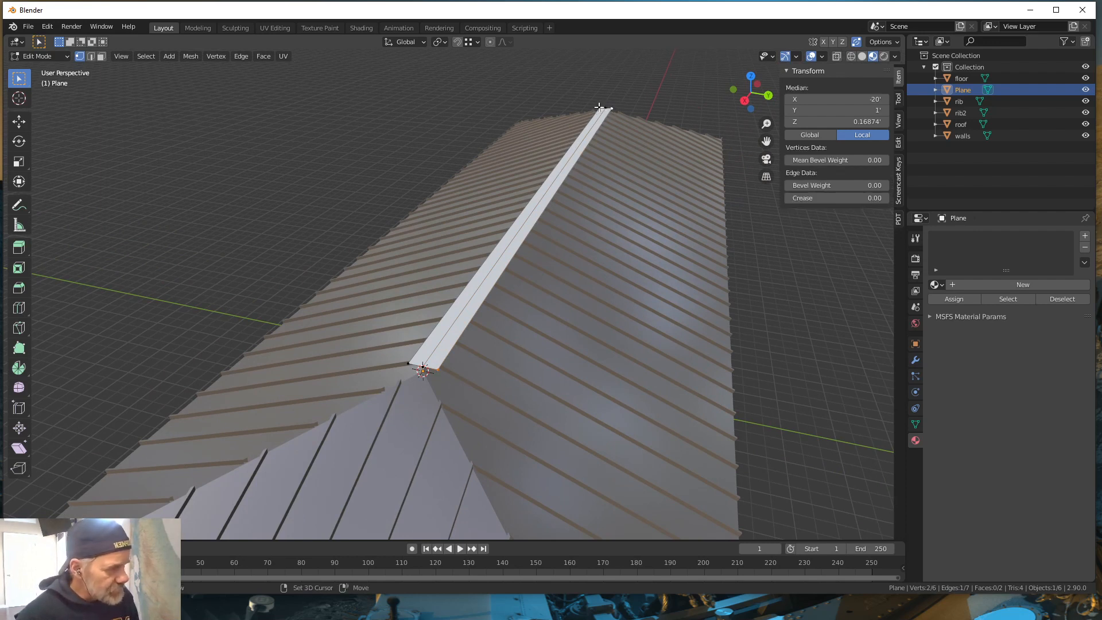
pyautogui.keyDown('shift'); pyautogui.click(599, 107); pyautogui.keyUp('shift')
pyautogui.keyDown('shift'); pyautogui.click(407, 364); pyautogui.keyUp('shift')
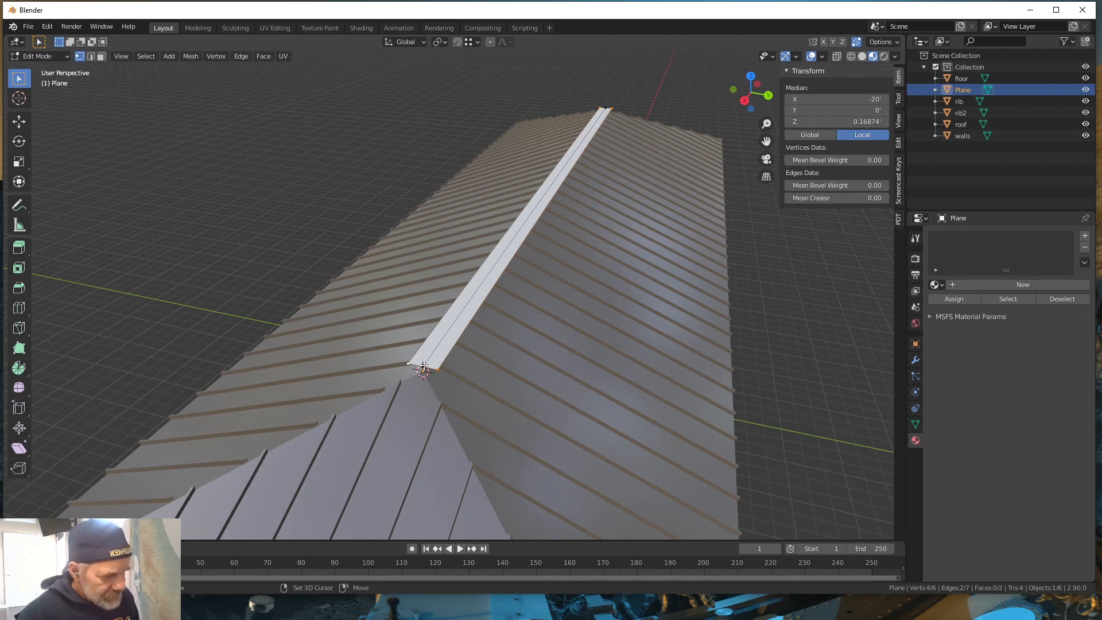
pyautogui.moveTo(585, 347); pyautogui.dragTo(561, 374, button='middle')
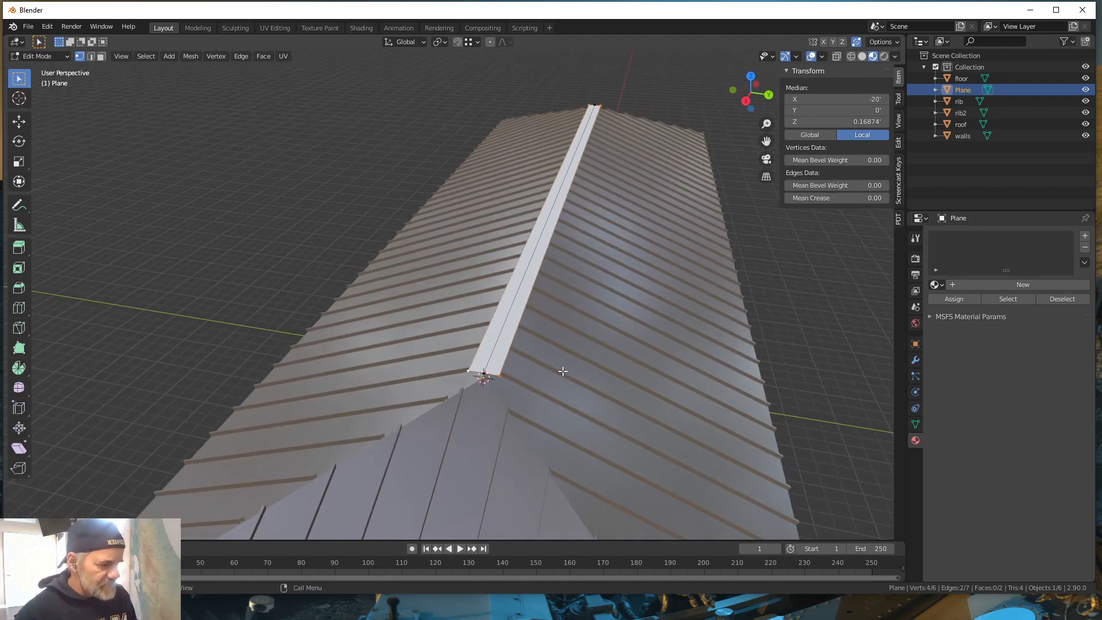
pyautogui.moveTo(512, 411); pyautogui.dragTo(514, 359, button='middle')
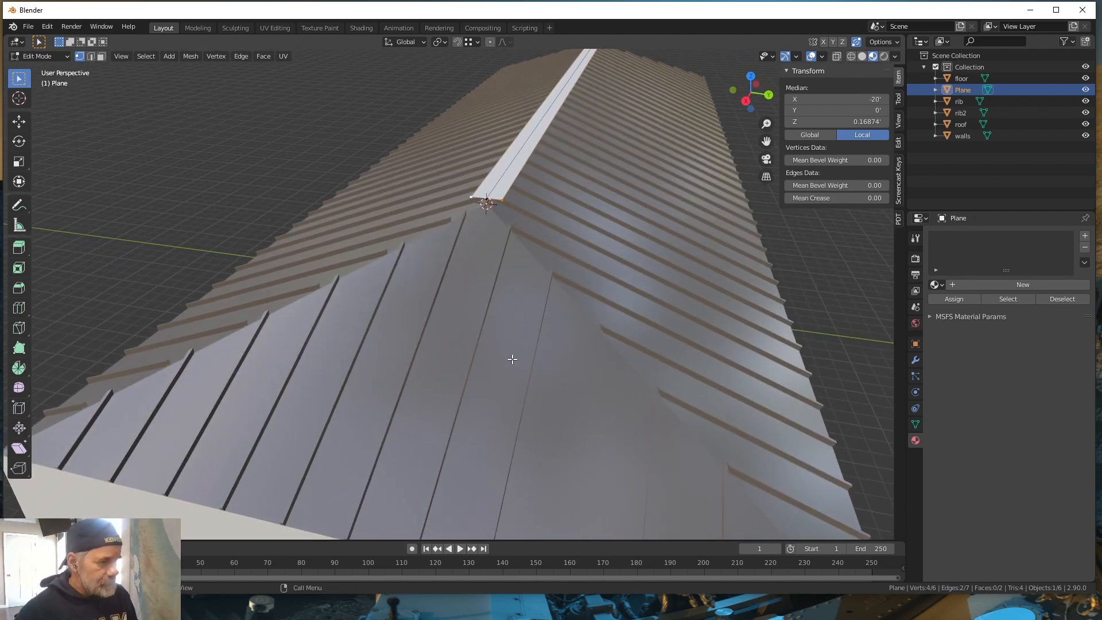
pyautogui.scroll(2, 518, 353)
pyautogui.keyDown('shift'); pyautogui.moveTo(524, 282); pyautogui.dragTo(531, 315, button='middle'); pyautogui.keyUp('shift')
pyautogui.keyDown('shift'); pyautogui.moveTo(546, 368); pyautogui.dragTo(543, 360, button='middle'); pyautogui.keyUp('shift')
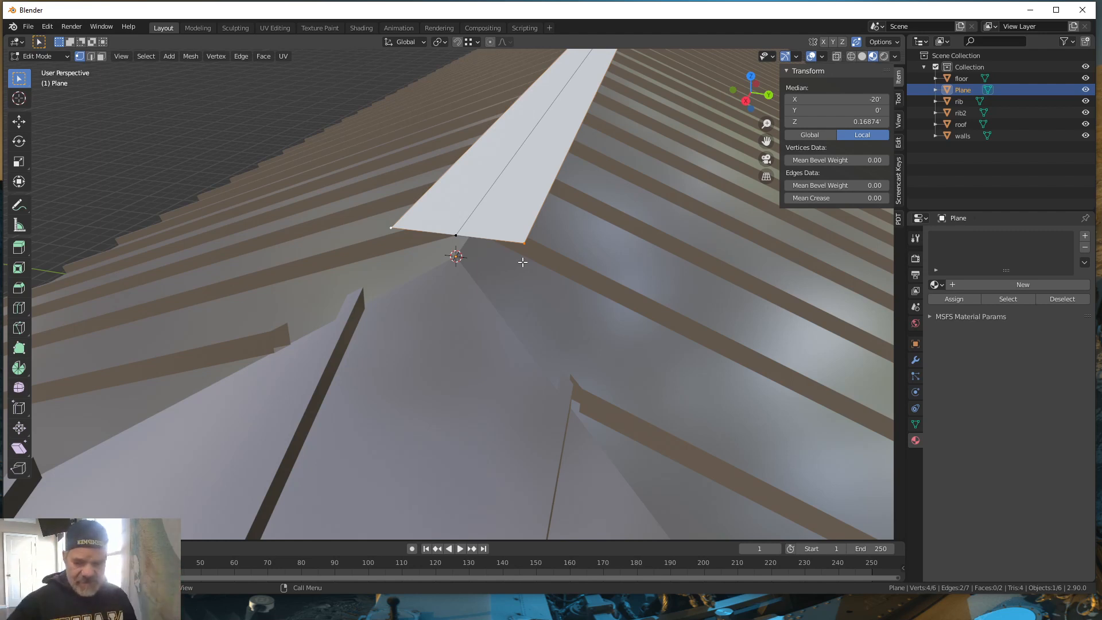
pyautogui.press('g')
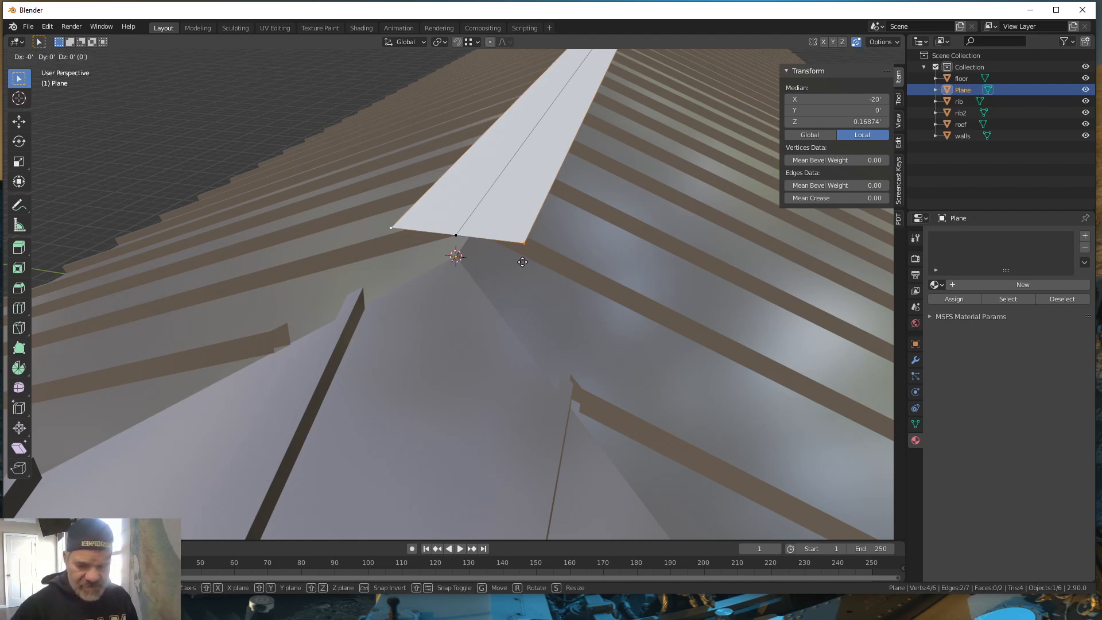
pyautogui.press('z')
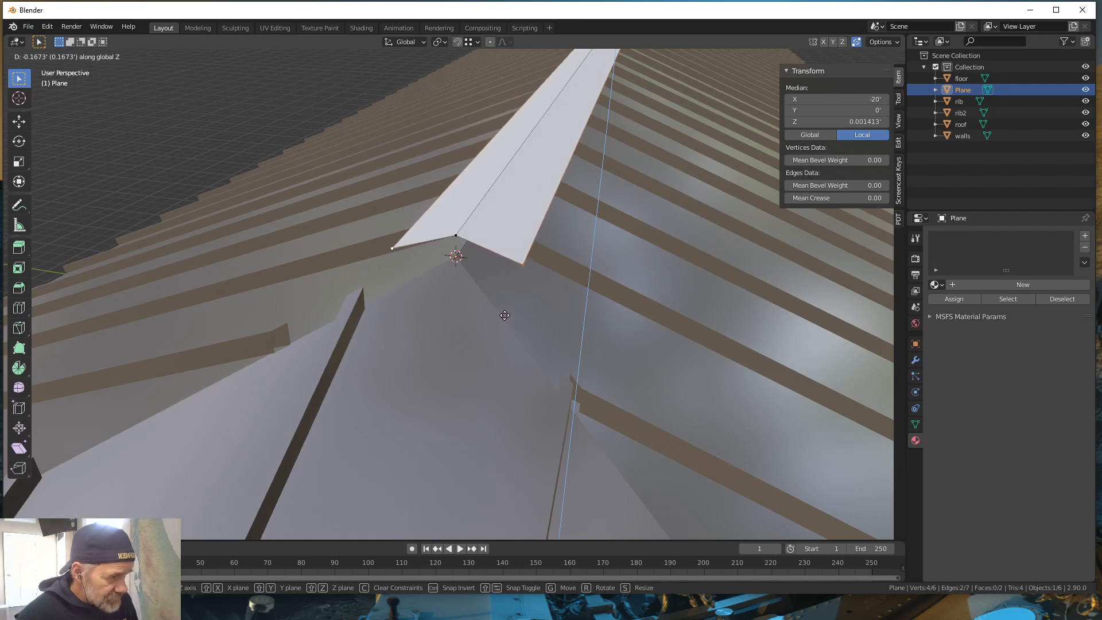
pyautogui.click(505, 316)
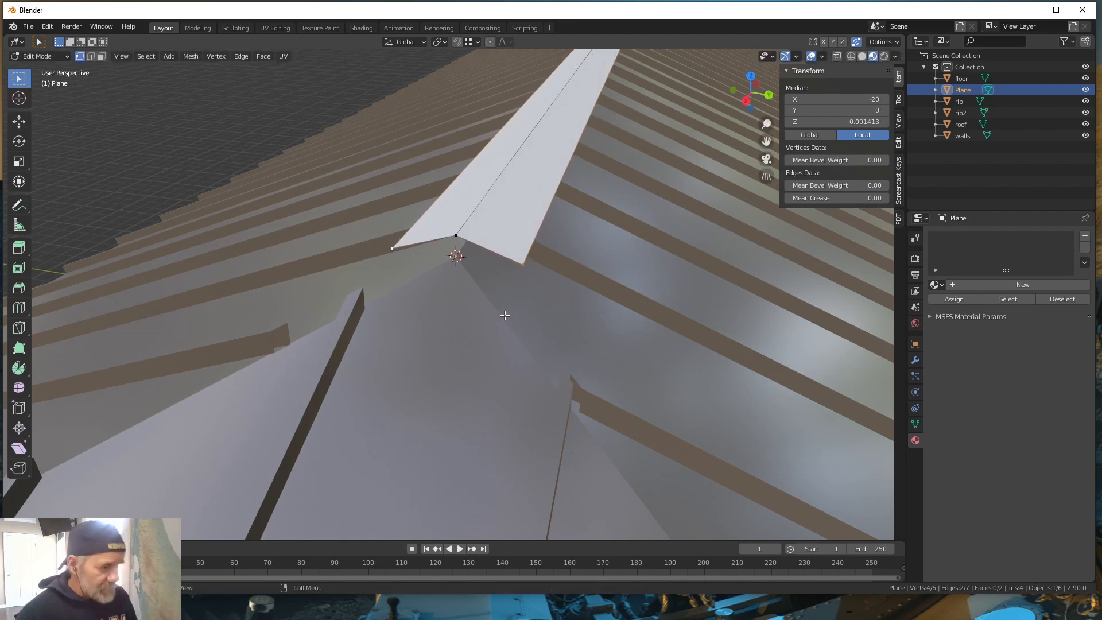
# Step: Return to Object Mode, assign the existing clay material to the ridge cap strip, and deselect it
pyautogui.moveTo(523, 336); pyautogui.dragTo(524, 379, button='middle')
pyautogui.scroll(-5, 523, 336)
pyautogui.scroll(-3, 523, 336)
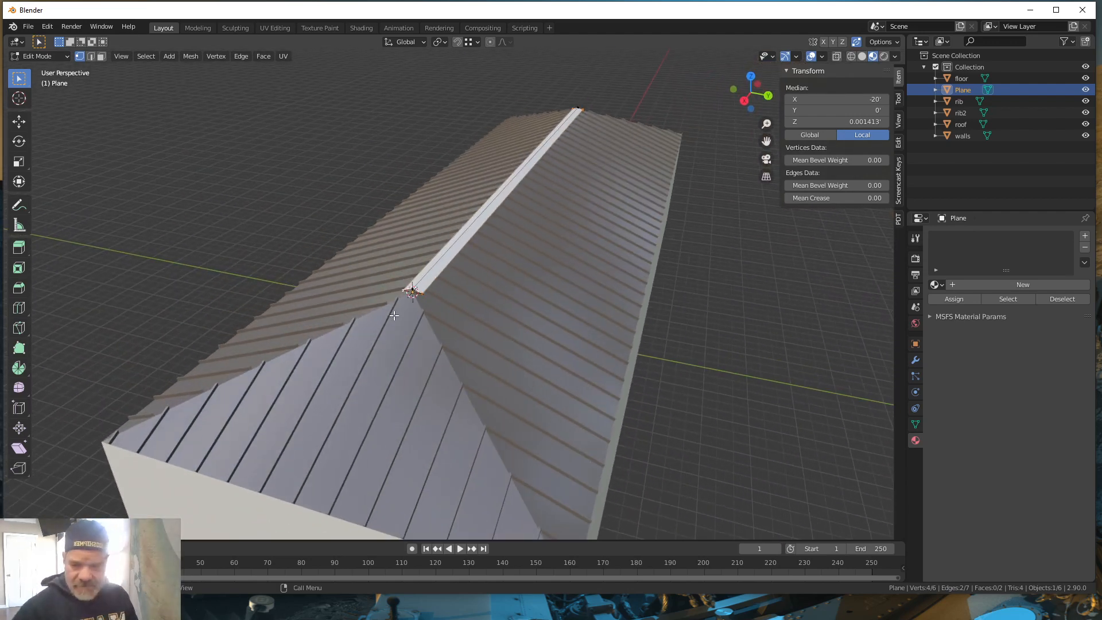
pyautogui.press('Tab')
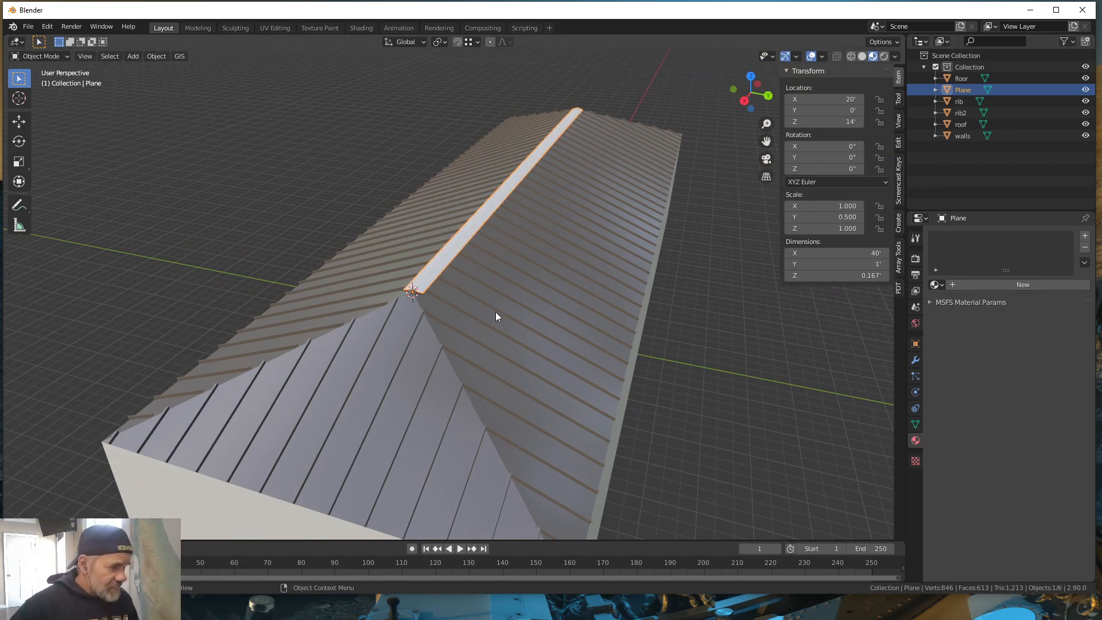
pyautogui.click(938, 285)
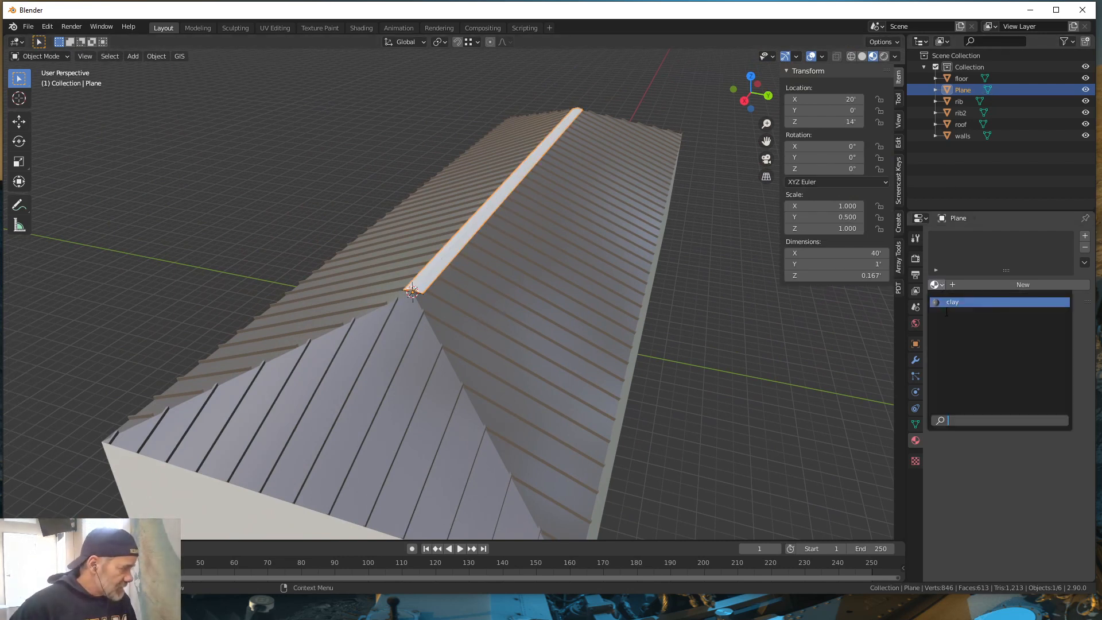
pyautogui.click(944, 302)
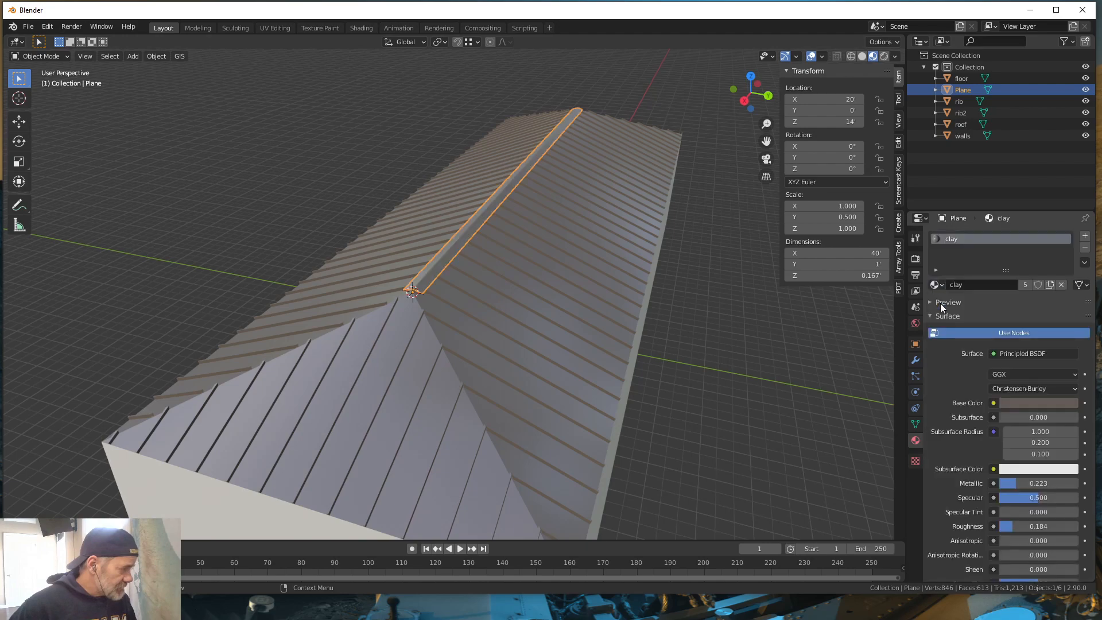
pyautogui.click(698, 333)
# Step: Add another mesh plane at the 3D cursor where the ridge meets the near hips
pyautogui.moveTo(698, 333)
pyautogui.mouseDown(button='middle')
pyautogui.moveTo(687, 346)
pyautogui.moveTo(529, 378)
pyautogui.moveTo(488, 351)
pyautogui.moveTo(656, 356)
pyautogui.moveTo(691, 345)
pyautogui.mouseUp(button='middle')
pyautogui.scroll(-2, 690, 340)
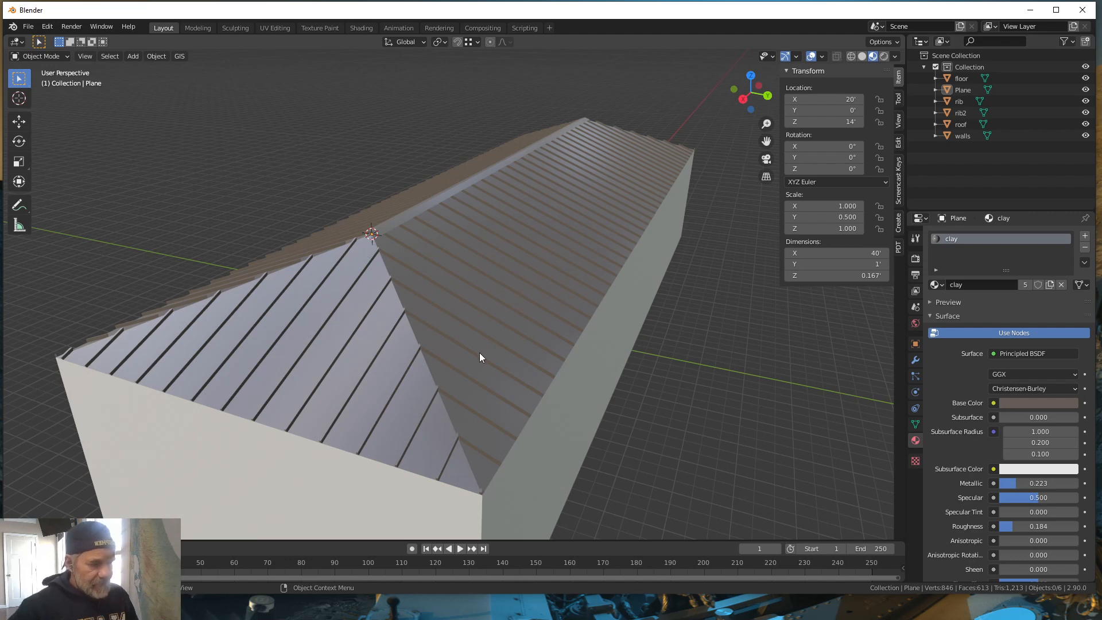
pyautogui.moveTo(479, 353); pyautogui.dragTo(478, 346, button='middle')
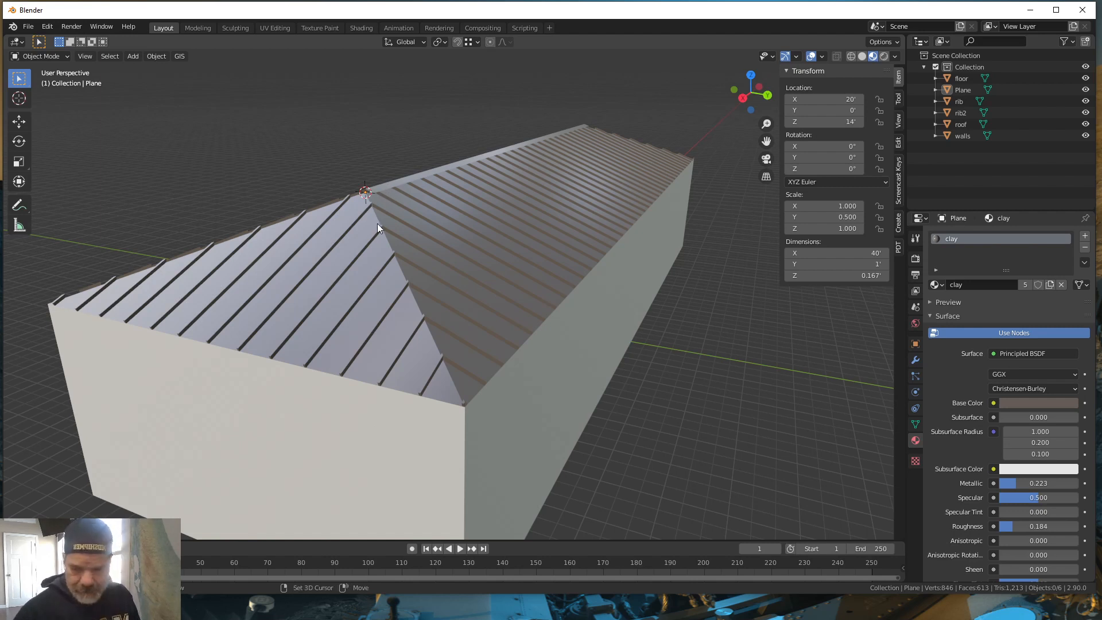
pyautogui.hotkey('shift', 'a')
pyautogui.moveTo(377, 223)
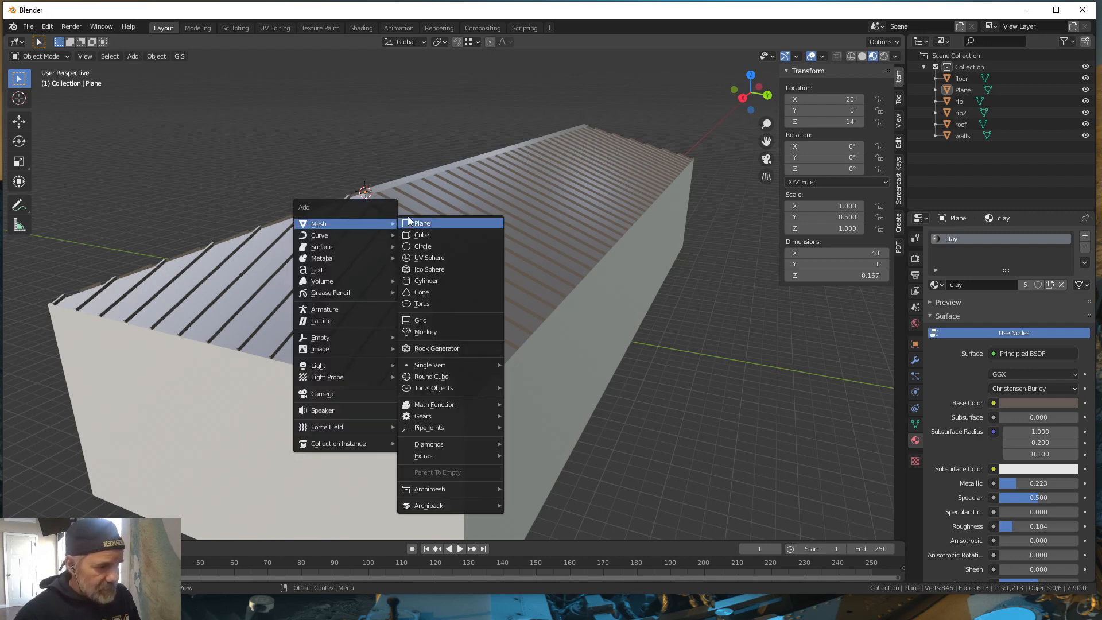
pyautogui.click(434, 228)
pyautogui.moveTo(423, 253); pyautogui.dragTo(426, 262, button='middle')
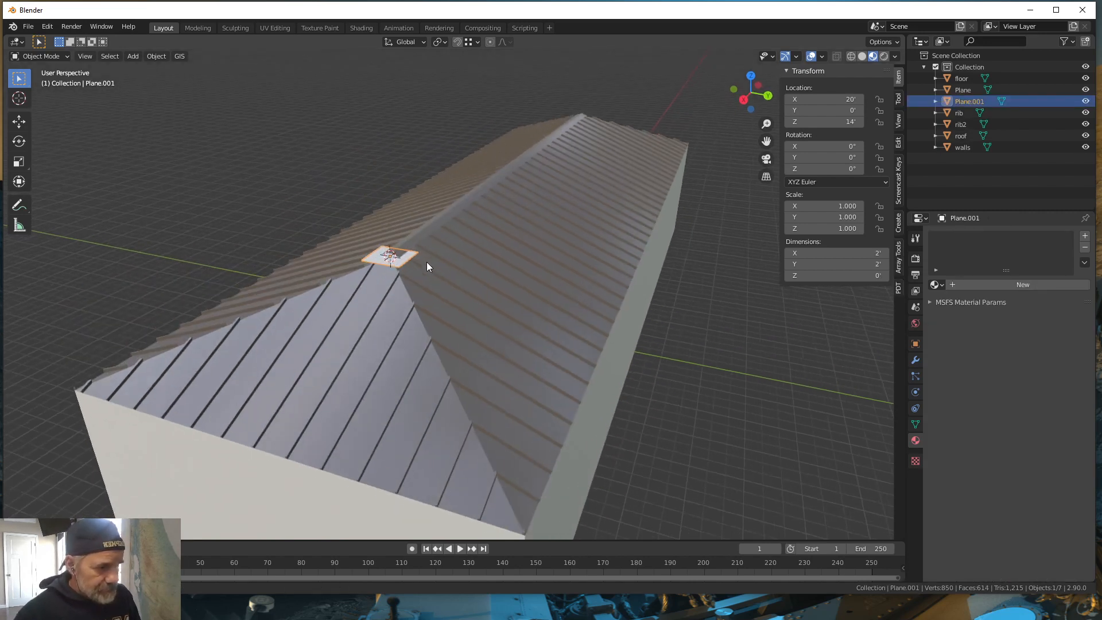
pyautogui.moveTo(402, 319); pyautogui.dragTo(425, 321, button='middle')
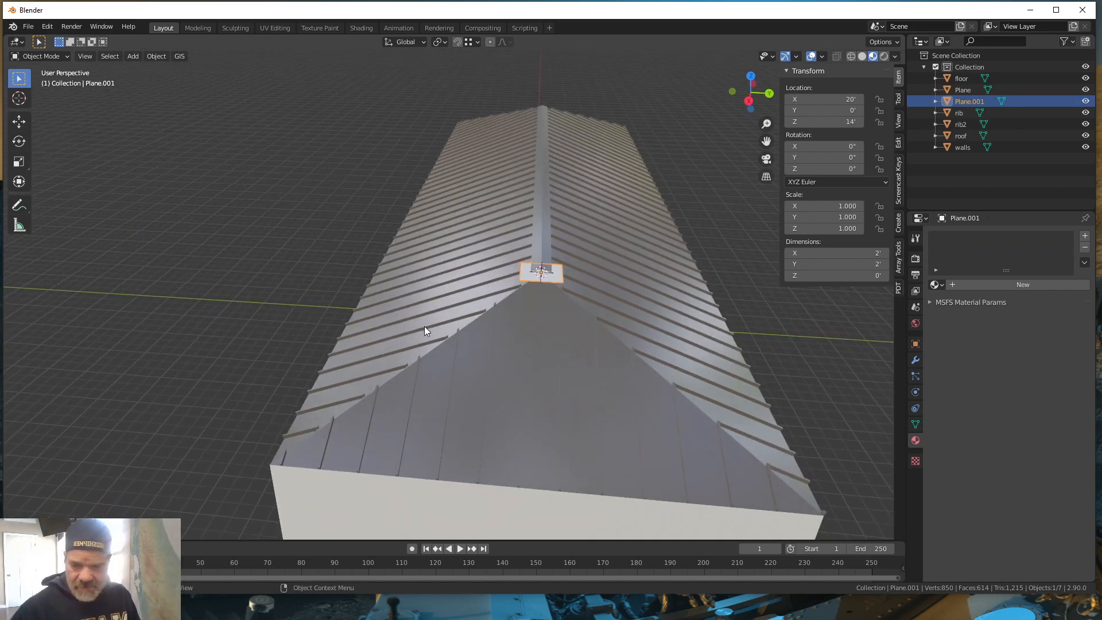
# Step: Set the new plane's X dimension to 1' while viewing the roof from above
pyautogui.press('`')
pyautogui.press('8')
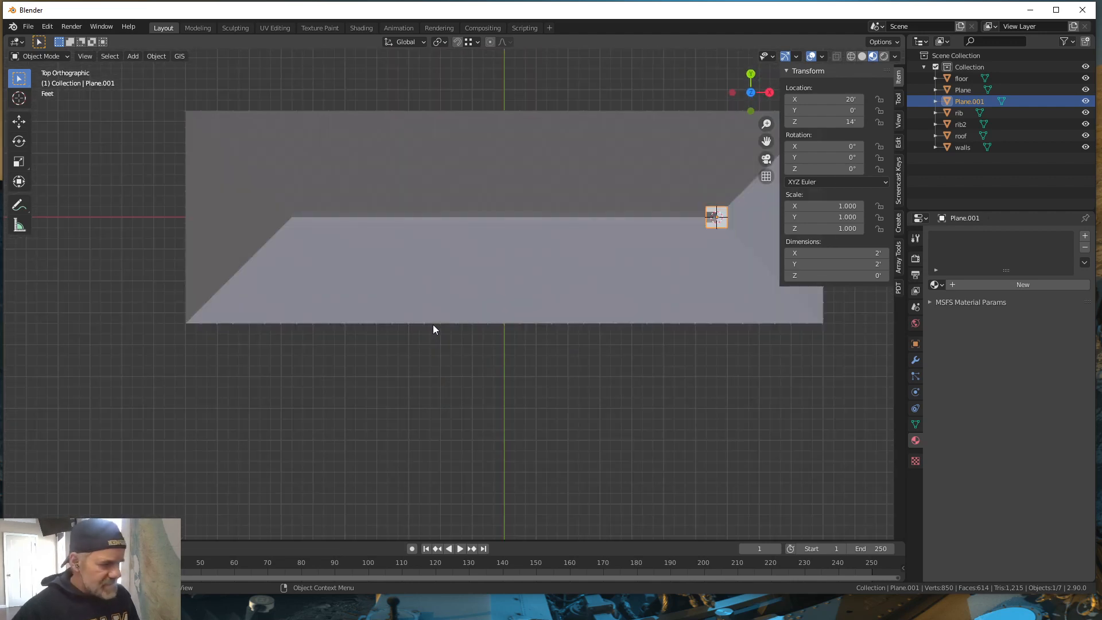
pyautogui.keyDown('shift'); pyautogui.moveTo(692, 335); pyautogui.dragTo(484, 381, button='middle'); pyautogui.keyUp('shift')
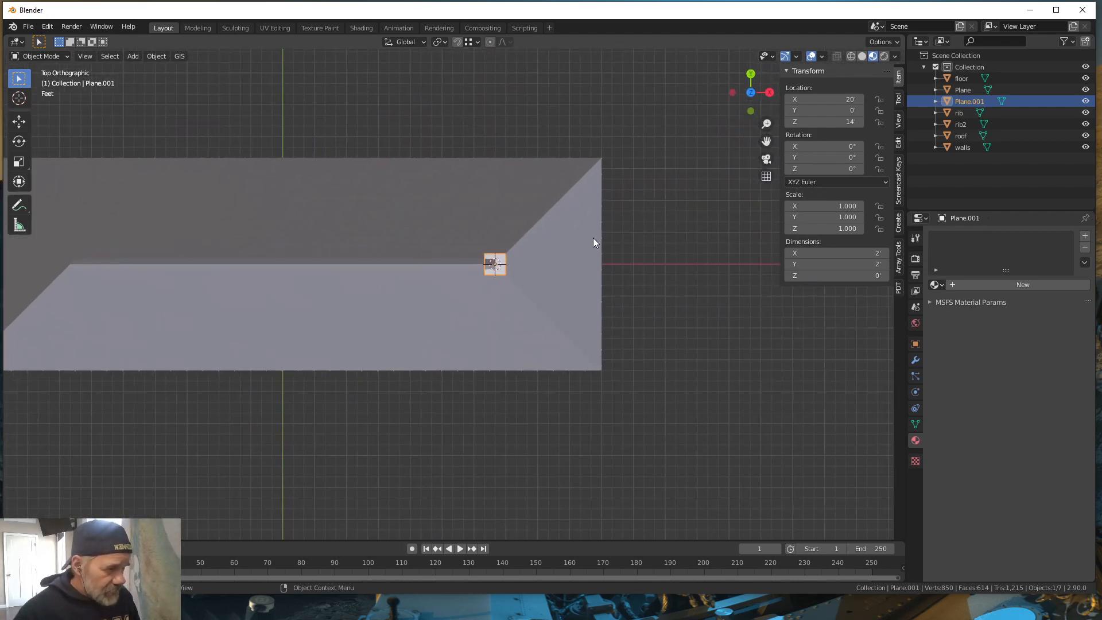
pyautogui.click(847, 255)
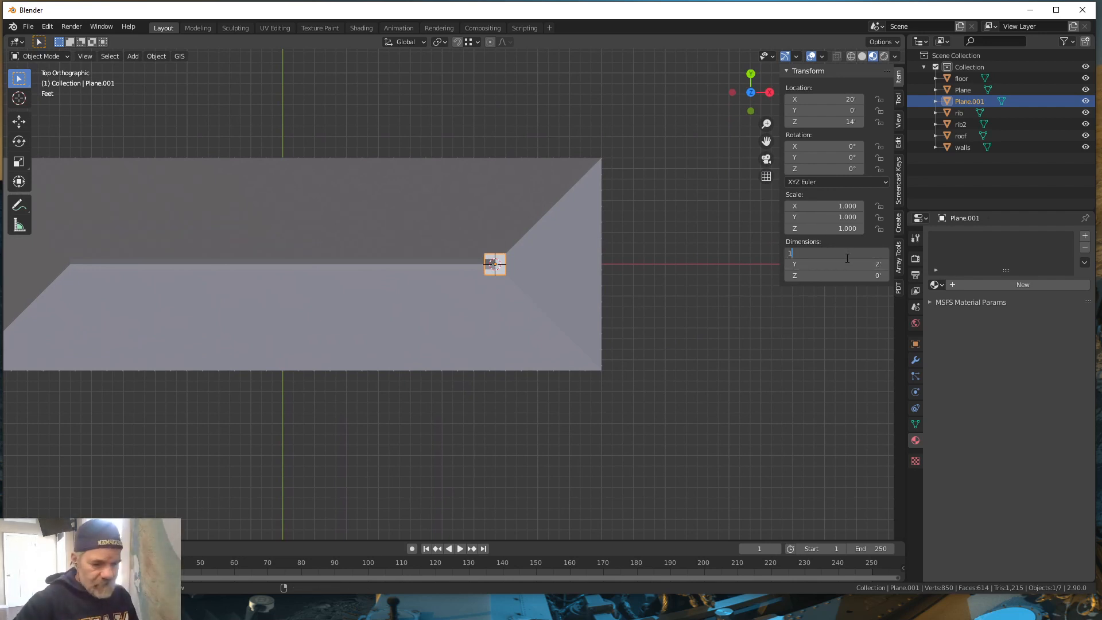
pyautogui.write('1')
pyautogui.press('Return')
# Step: Rotate the plane about -45.1° around global Z to line it up with the hip, and enter Edit Mode
pyautogui.moveTo(561, 299); pyautogui.dragTo(558, 302, button='middle')
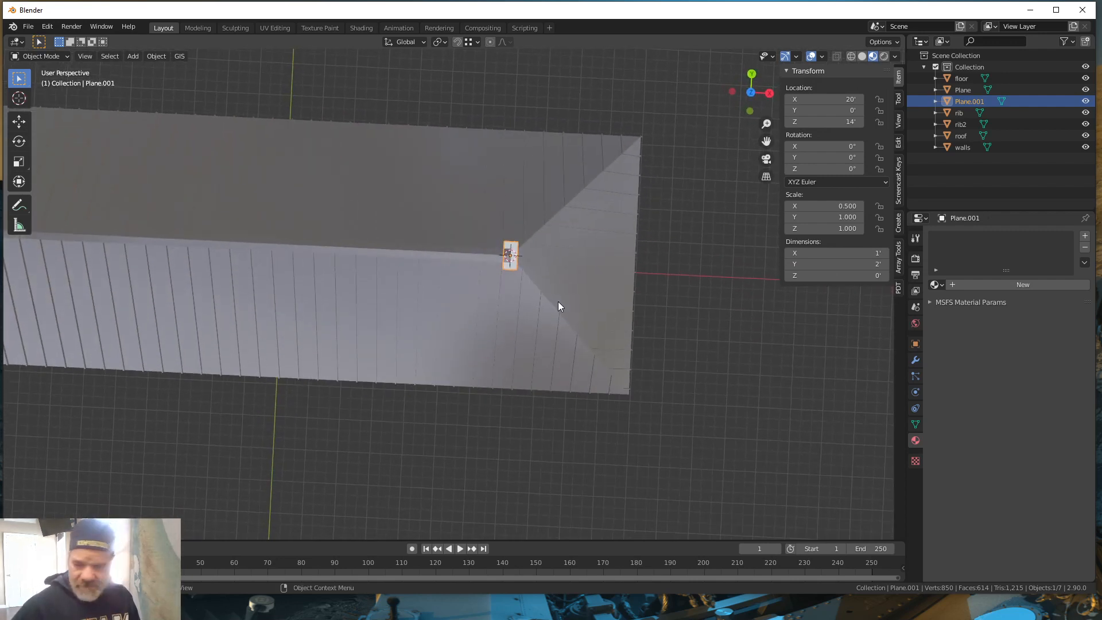
pyautogui.press('`')
pyautogui.press('t')
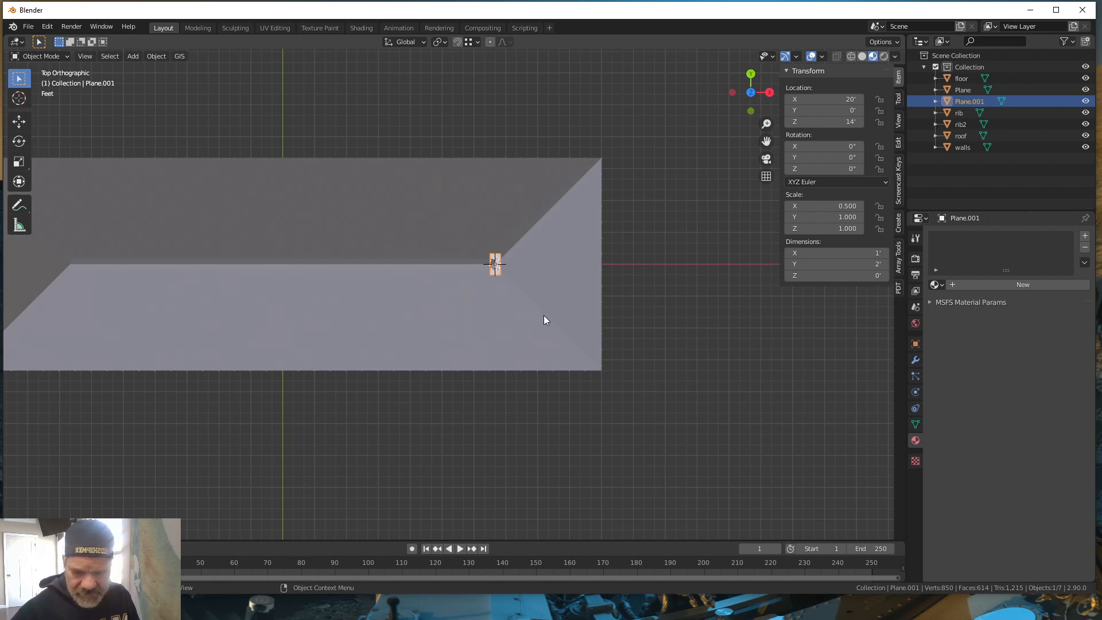
pyautogui.press('r')
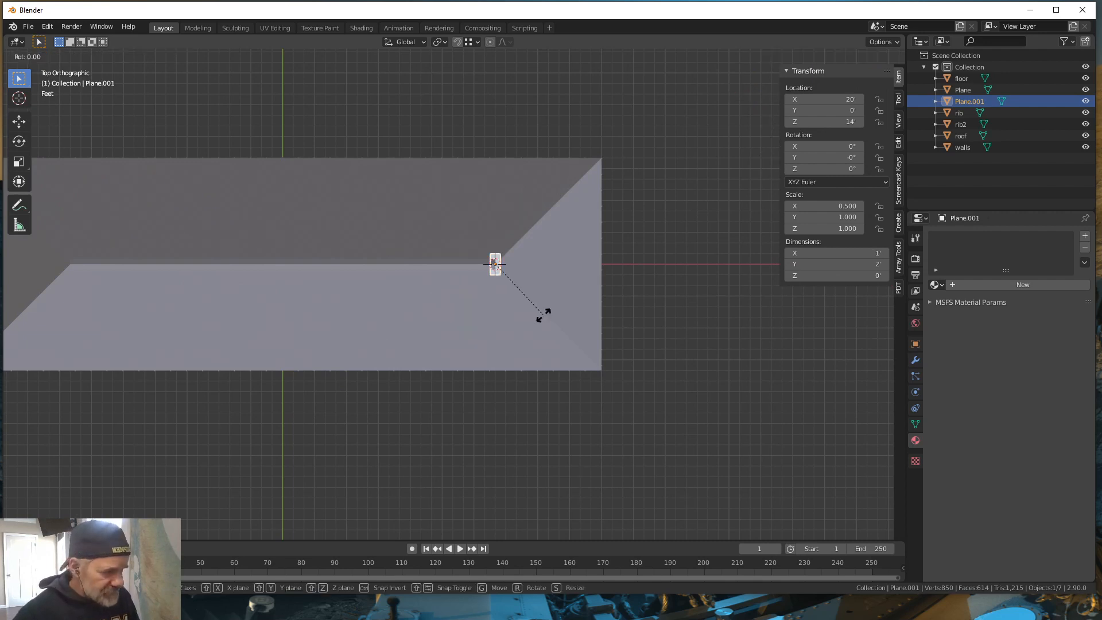
pyautogui.press('z')
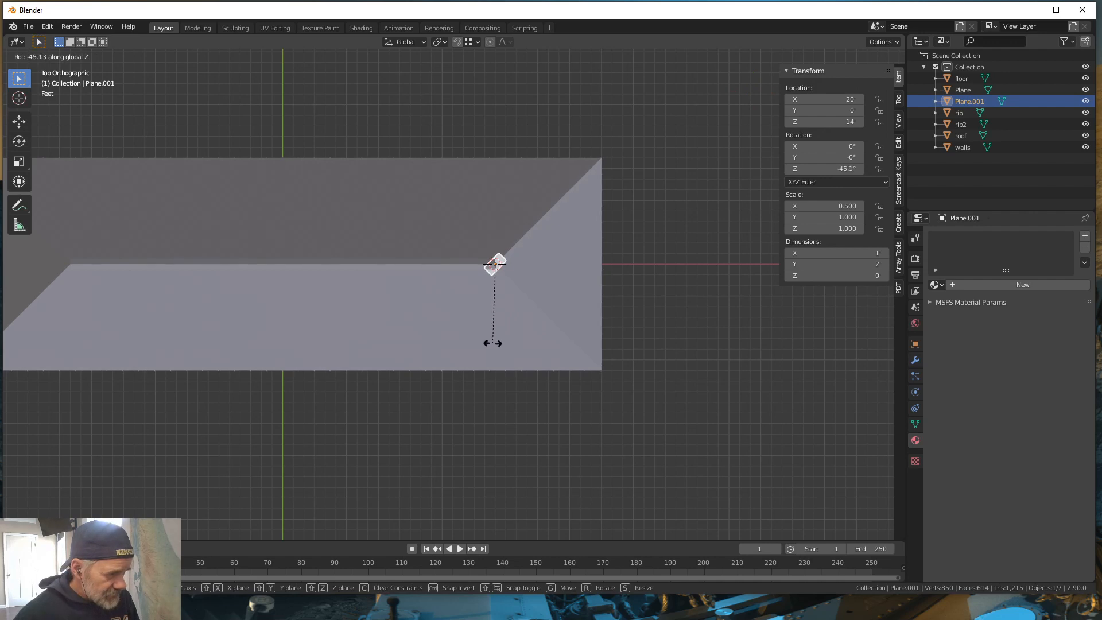
pyautogui.click(493, 345)
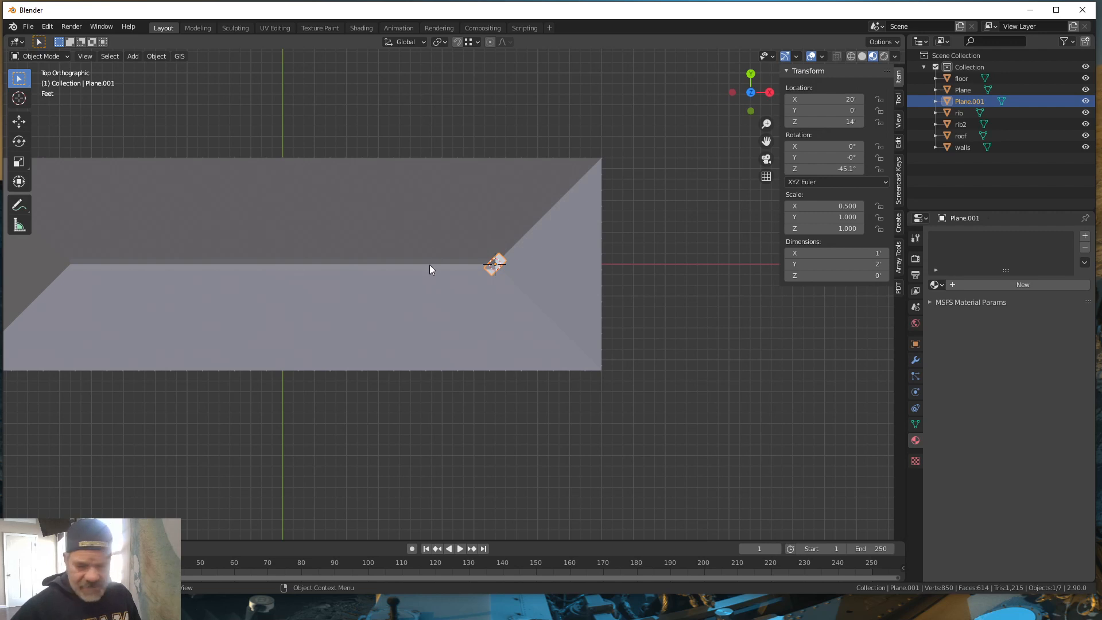
pyautogui.press('Tab')
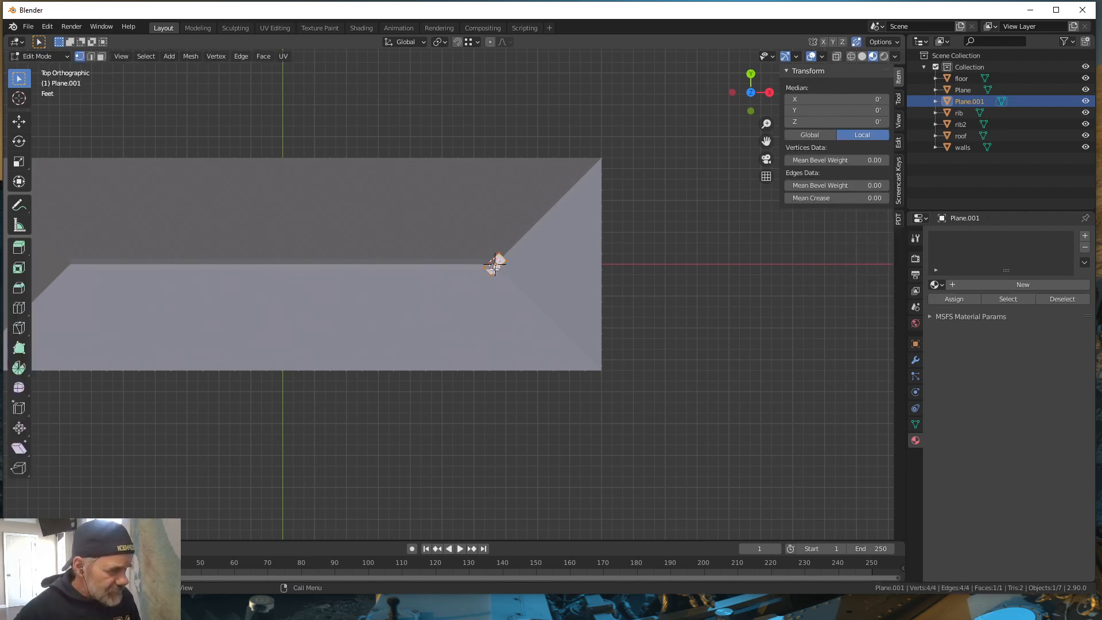
pyautogui.moveTo(494, 270); pyautogui.dragTo(522, 243)
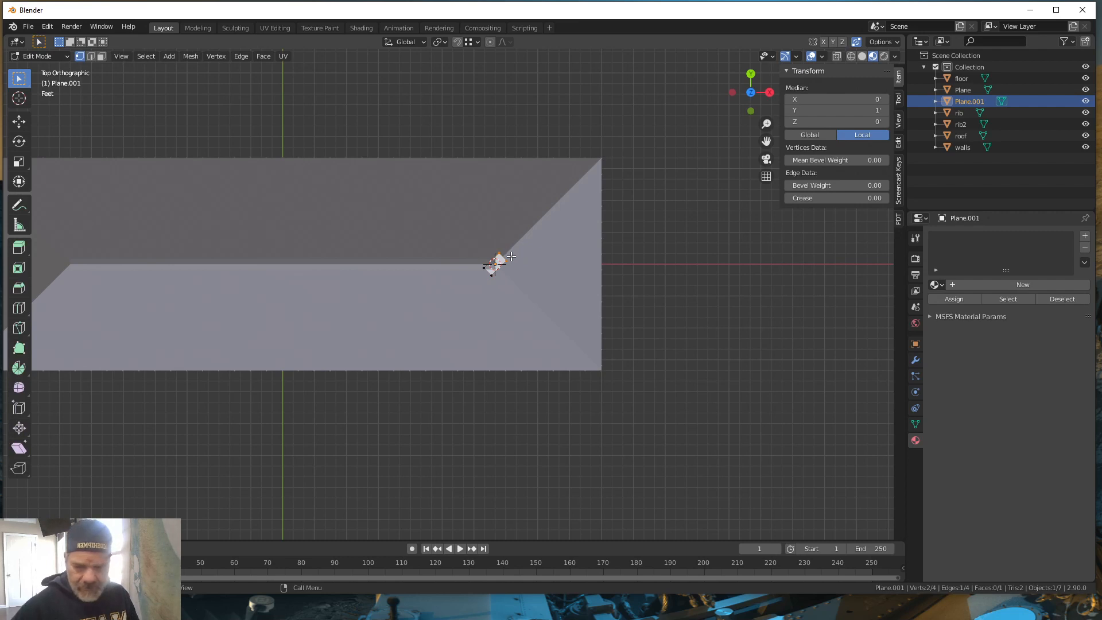
pyautogui.press('g')
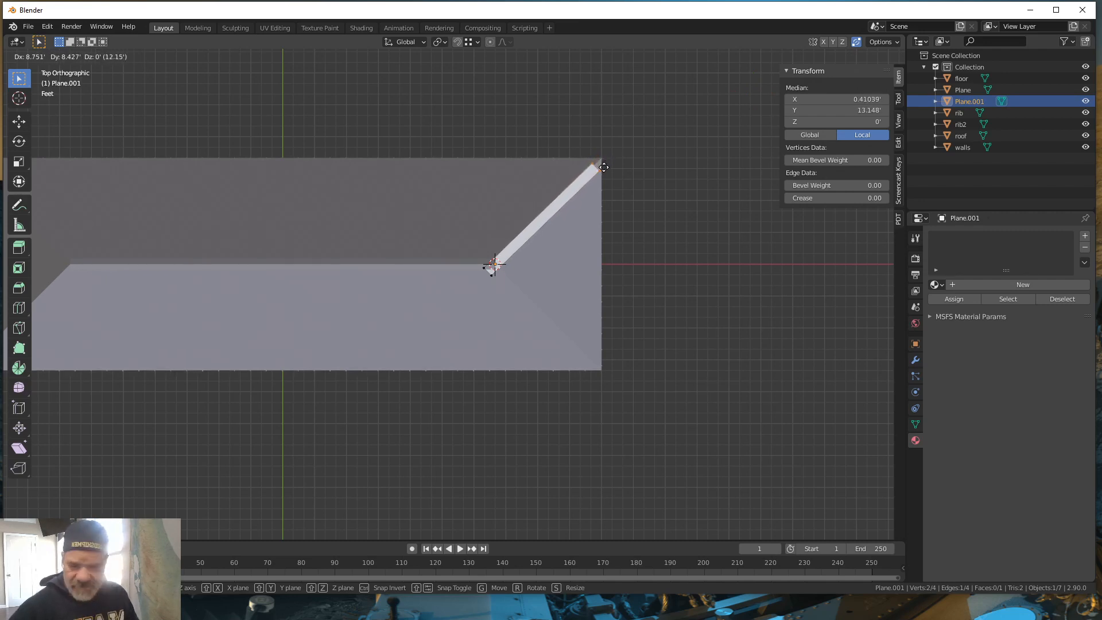
pyautogui.press('Escape')
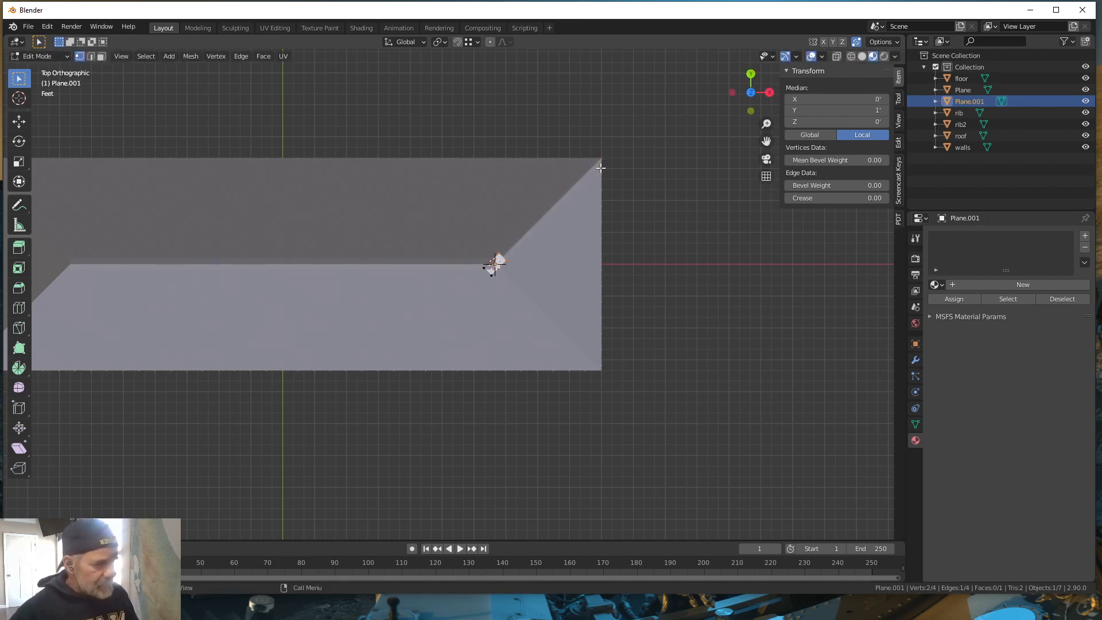
# Step: Enable snapping and add one centred loop cut to the plane, running in the direction of the hip
pyautogui.click(459, 42)
pyautogui.moveTo(635, 280); pyautogui.dragTo(469, 200, button='middle')
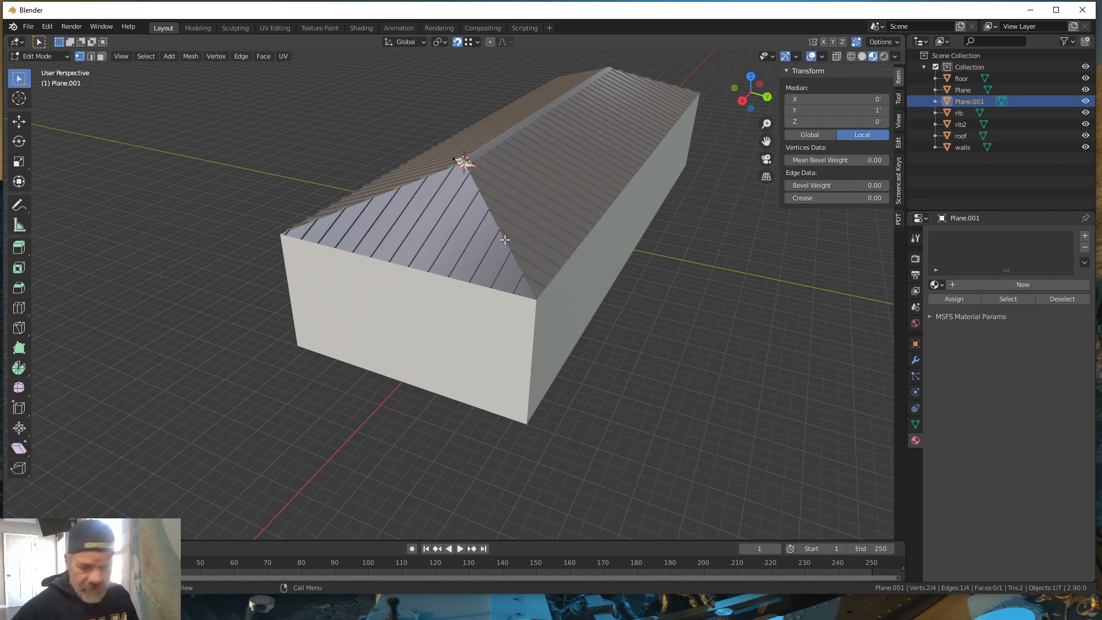
pyautogui.scroll(2, 473, 183)
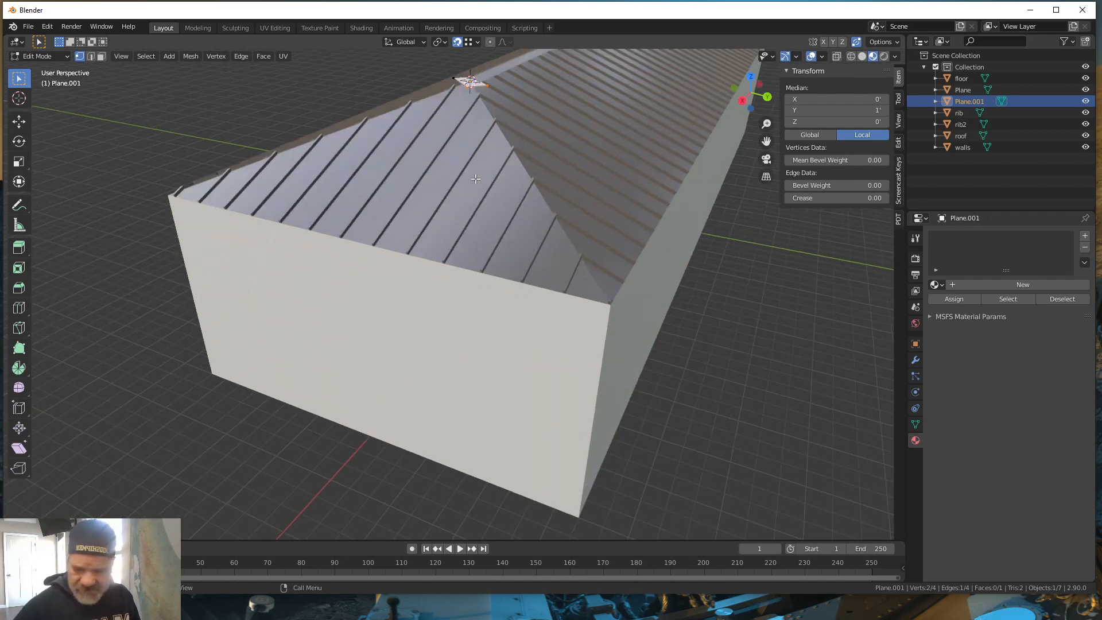
pyautogui.press('KP_Decimal')
pyautogui.scroll(-3, 389, 190)
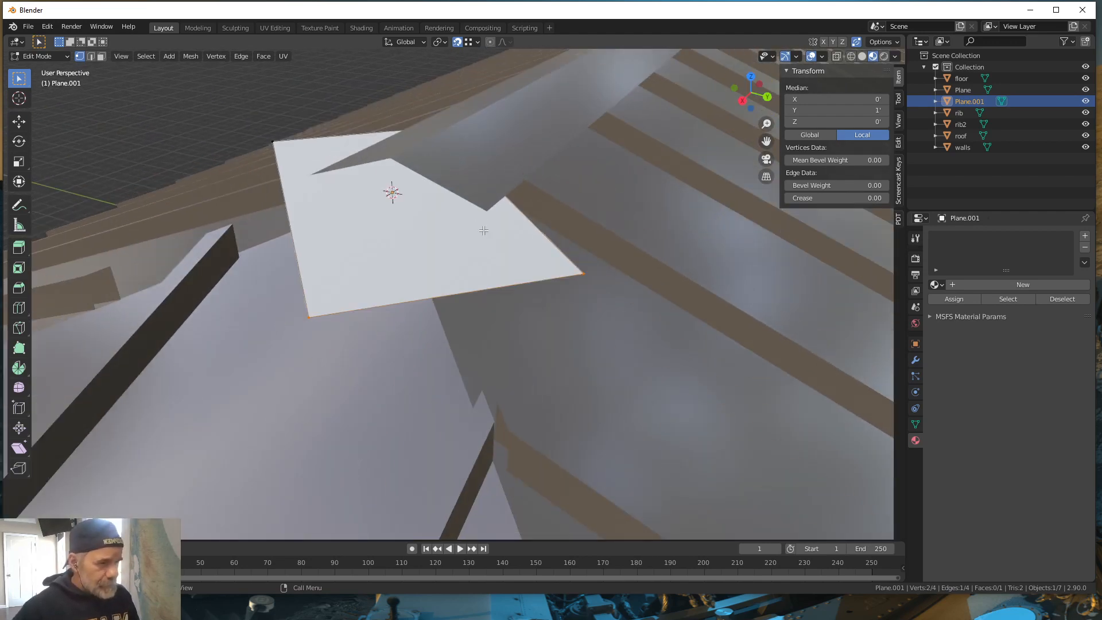
pyautogui.scroll(-1, 419, 269)
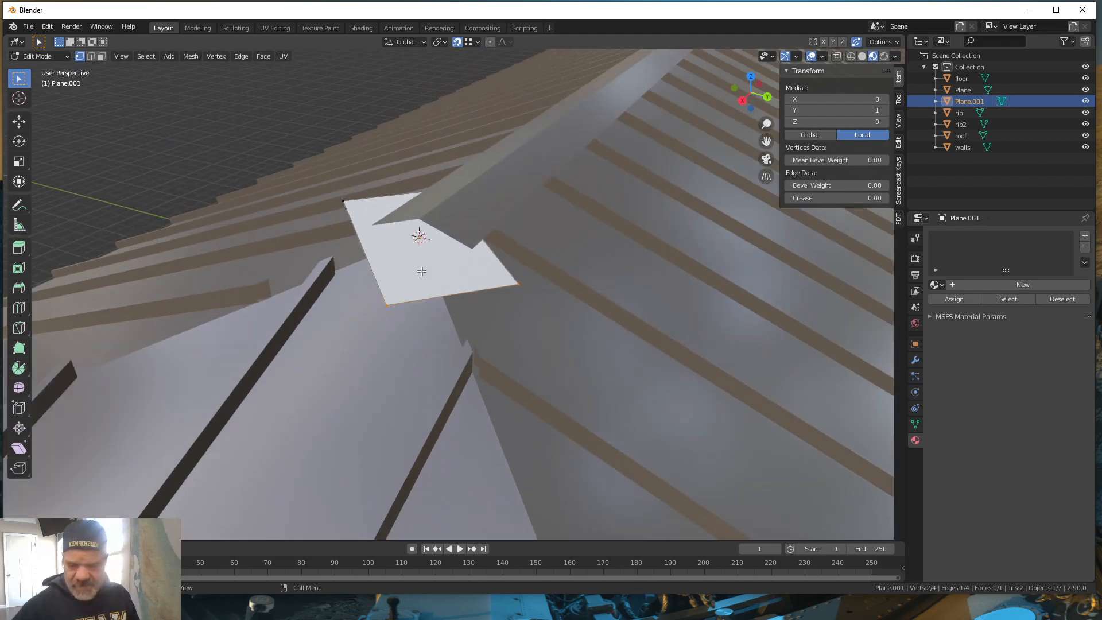
pyautogui.hotkey('ctrl', 'r')
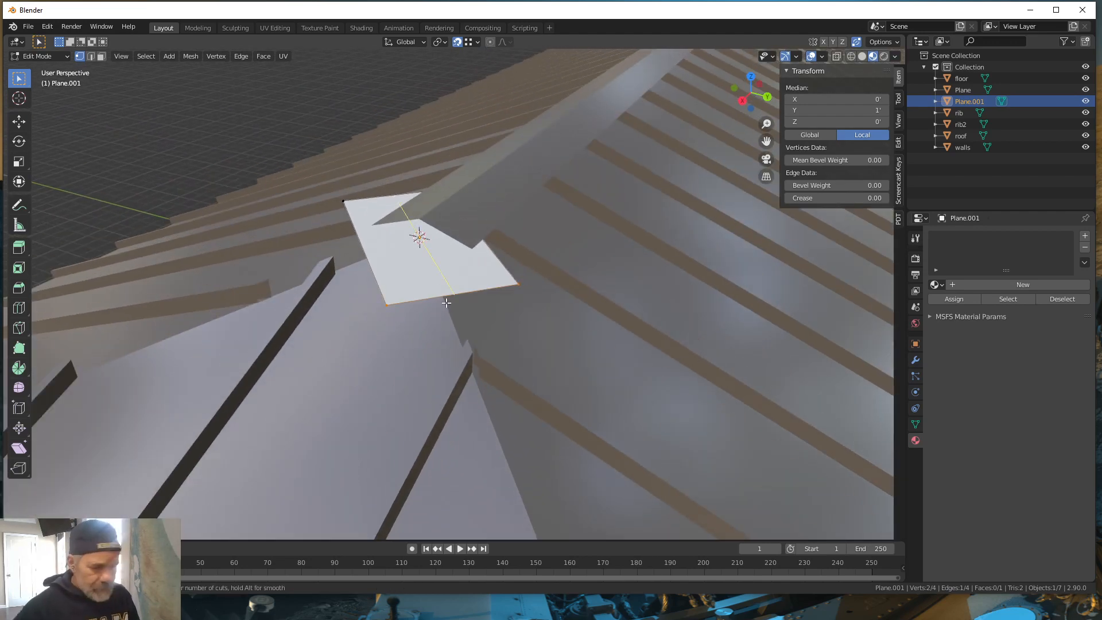
pyautogui.click(446, 303)
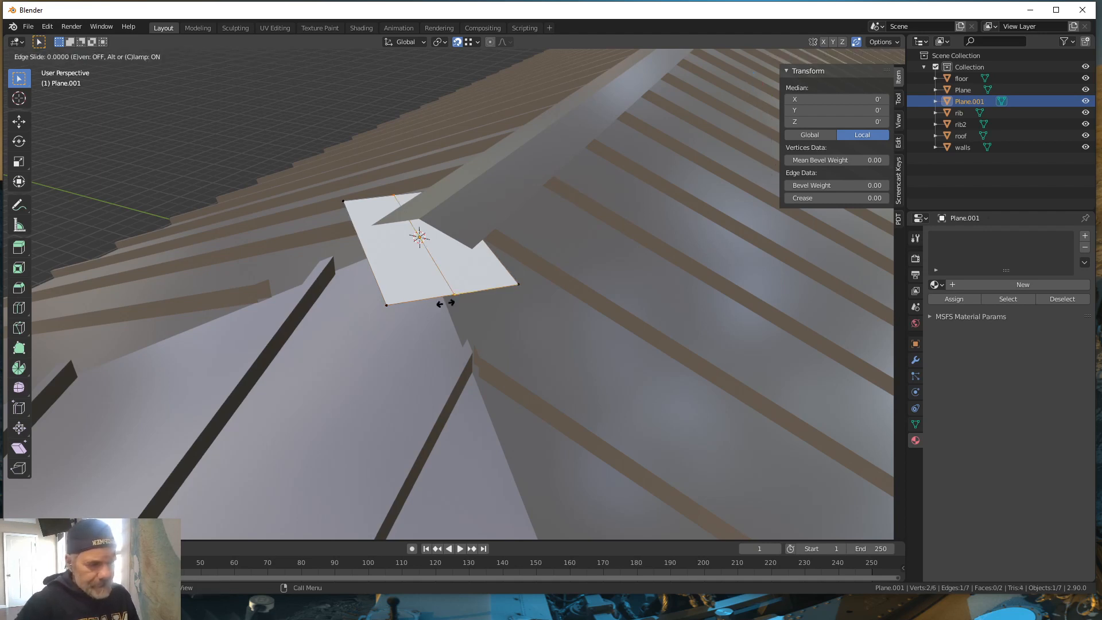
pyautogui.rightClick(447, 303)
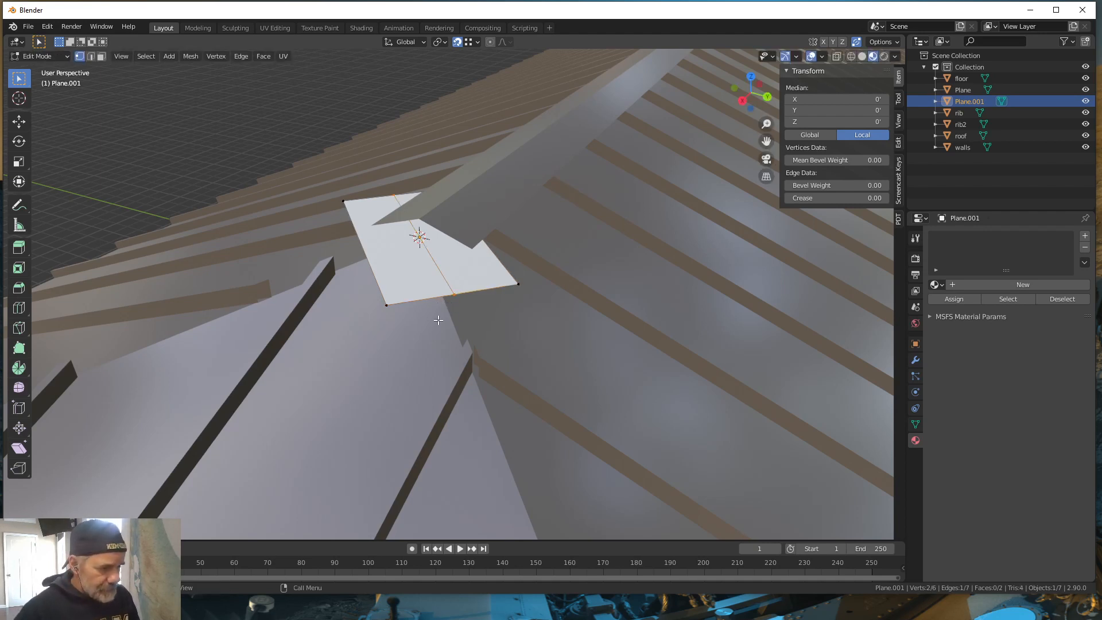
# Step: Select the three vertices at the plane's hip-side end, with the middle one active, and snap them to the roof's eave corner
pyautogui.moveTo(383, 318); pyautogui.dragTo(540, 271)
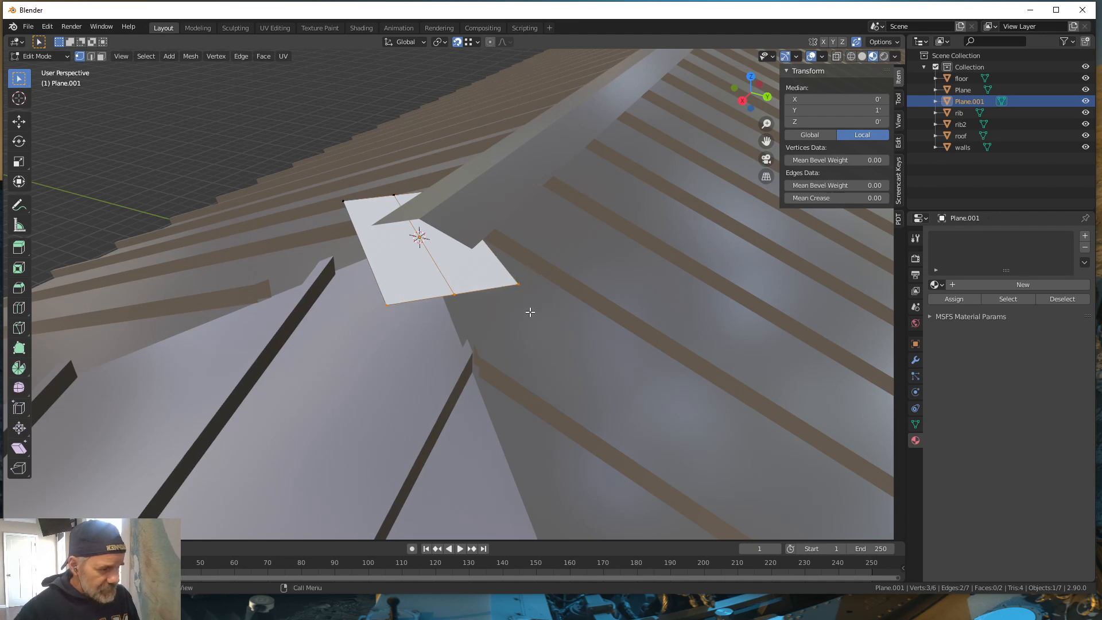
pyautogui.keyDown('shift'); pyautogui.click(454, 296); pyautogui.keyUp('shift')
pyautogui.keyDown('shift'); pyautogui.click(455, 296); pyautogui.keyUp('shift')
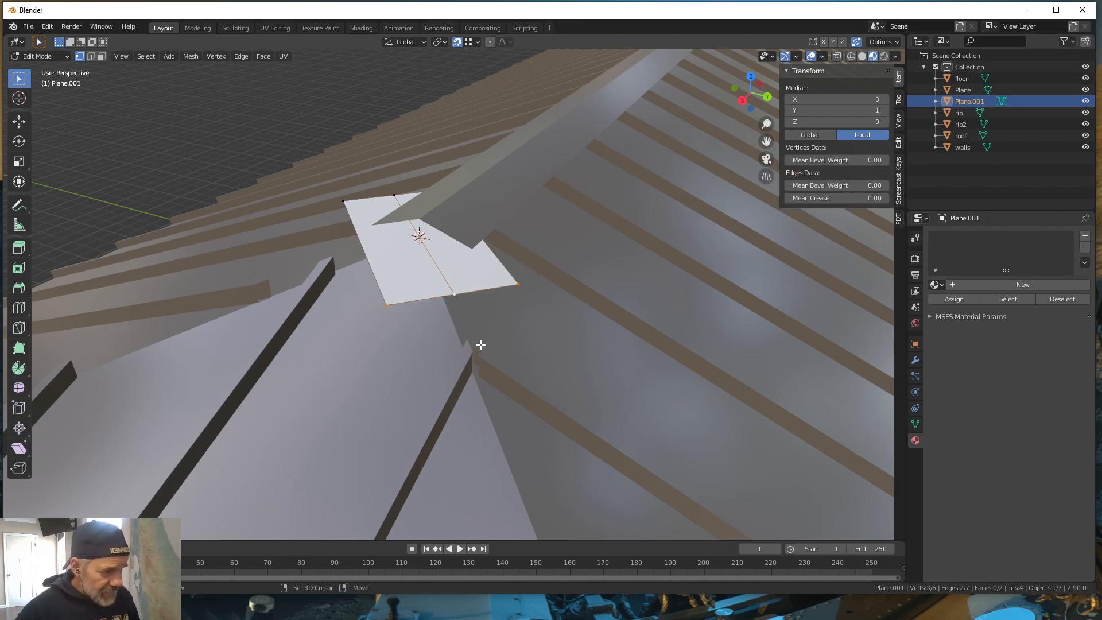
pyautogui.scroll(-3, 509, 322)
pyautogui.scroll(-5, 516, 317)
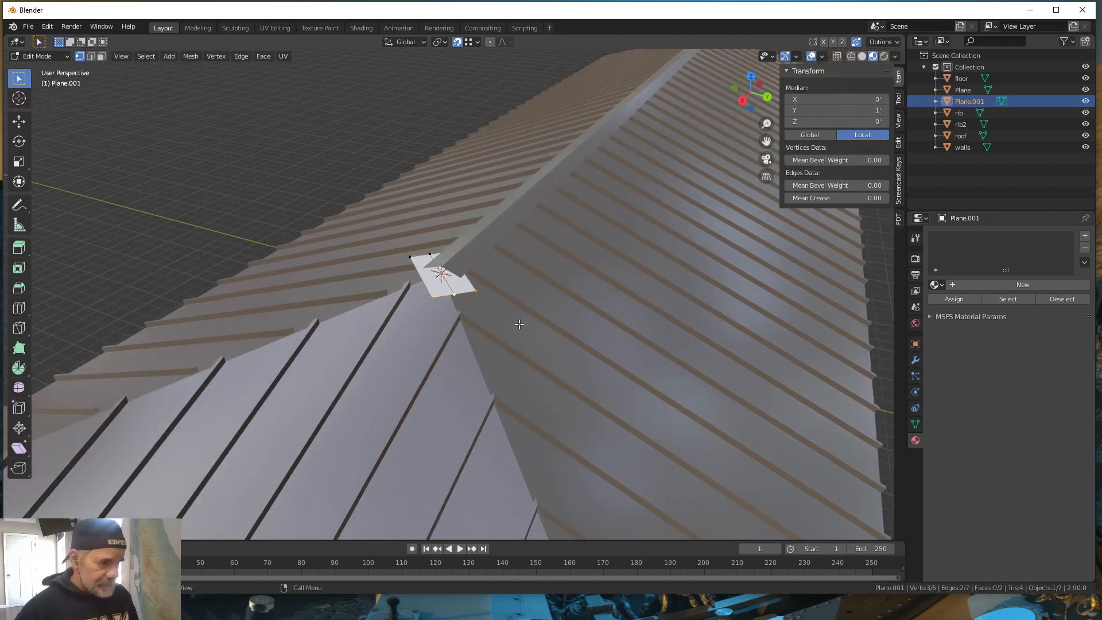
pyautogui.scroll(-3, 527, 324)
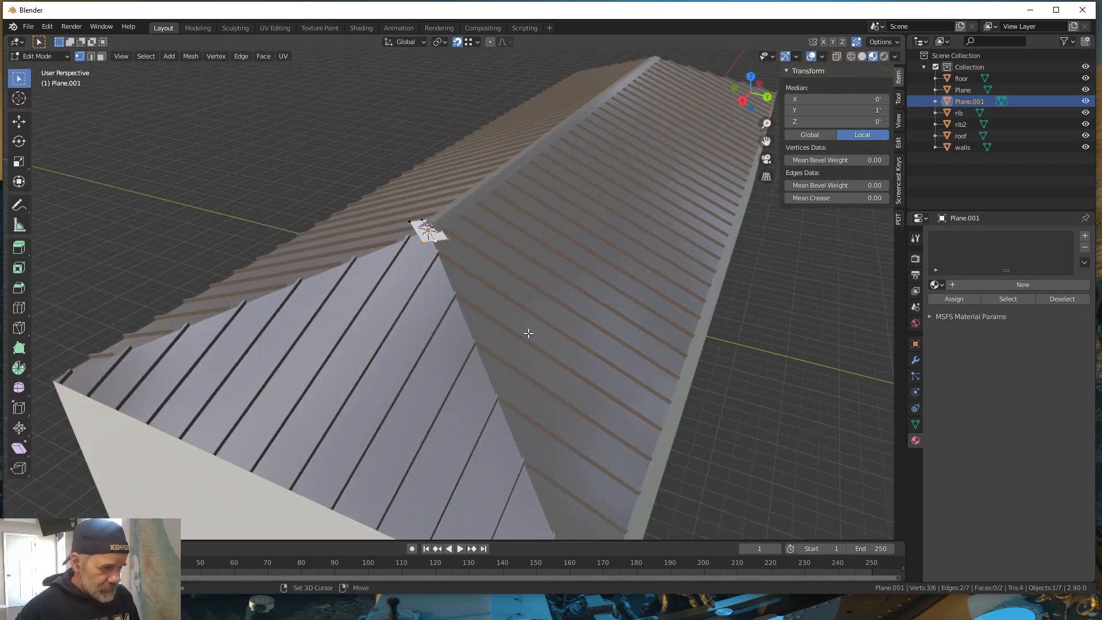
pyautogui.moveTo(524, 327); pyautogui.dragTo(482, 226, button='middle')
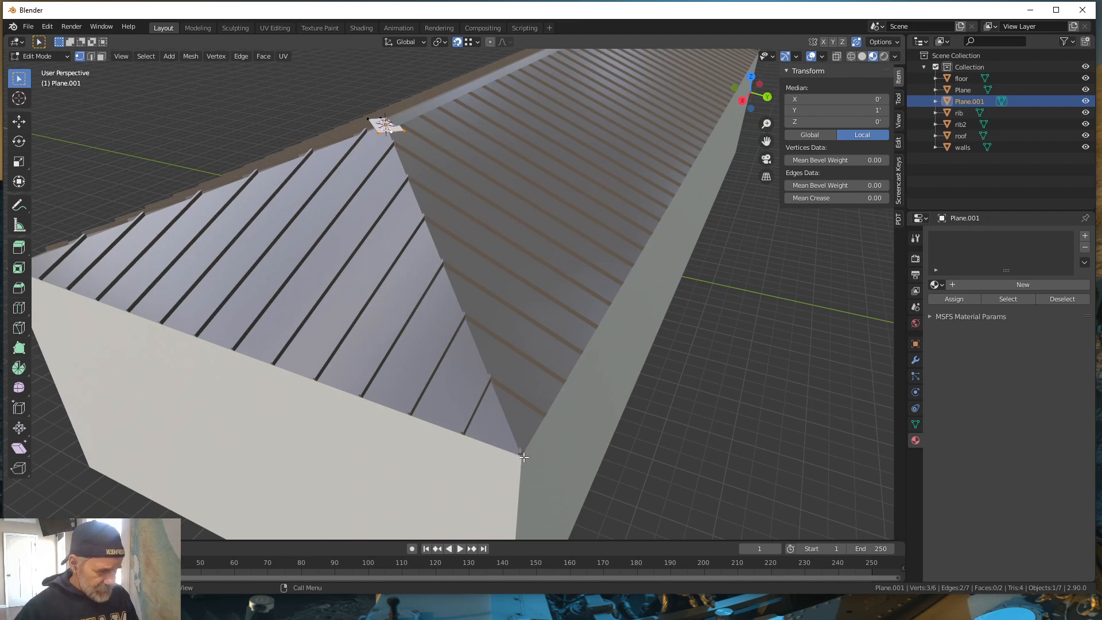
pyautogui.press('g')
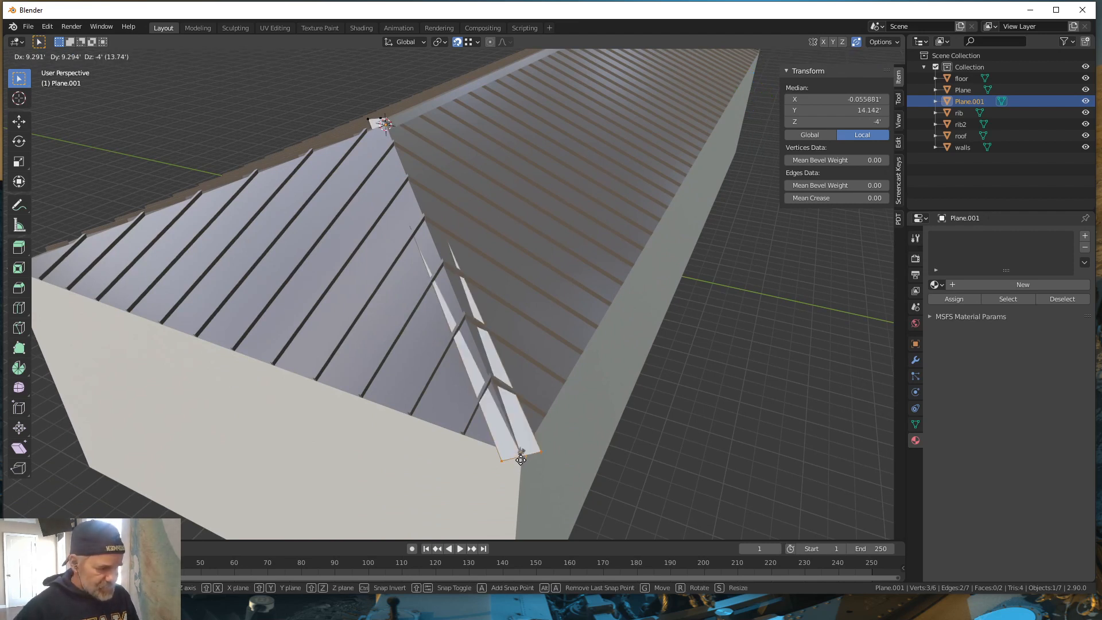
pyautogui.click(521, 459)
# Step: Turn on X-ray, select the strip's three upper-end vertices with the middle one active, and snap them to the ridge and hip junction
pyautogui.moveTo(674, 475); pyautogui.dragTo(480, 369, button='middle')
pyautogui.moveTo(399, 322); pyautogui.dragTo(584, 273, button='middle')
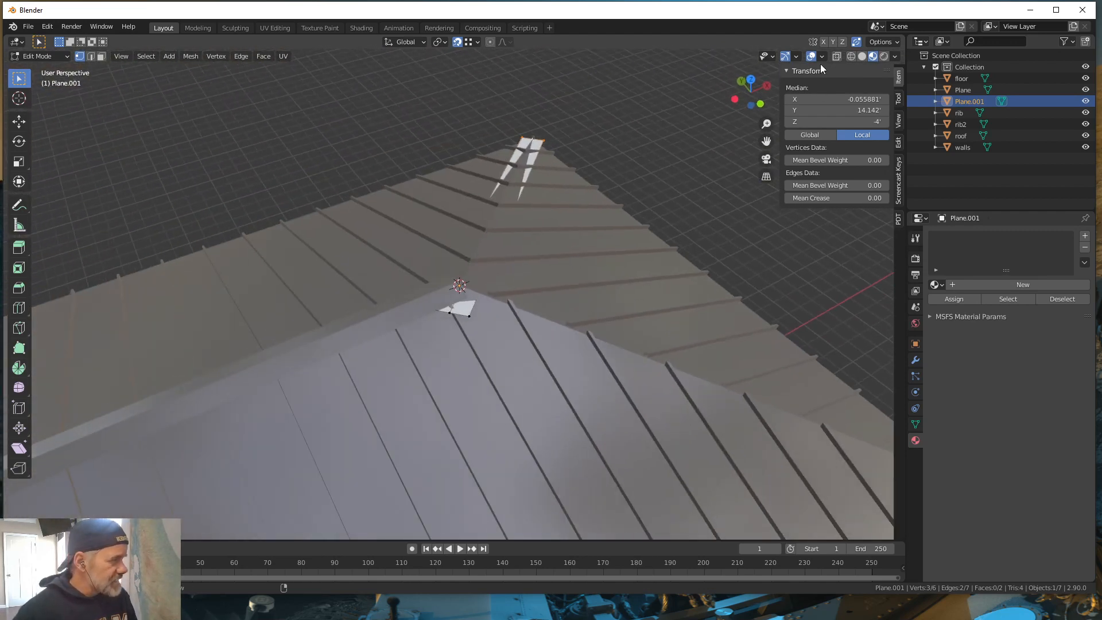
pyautogui.click(837, 55)
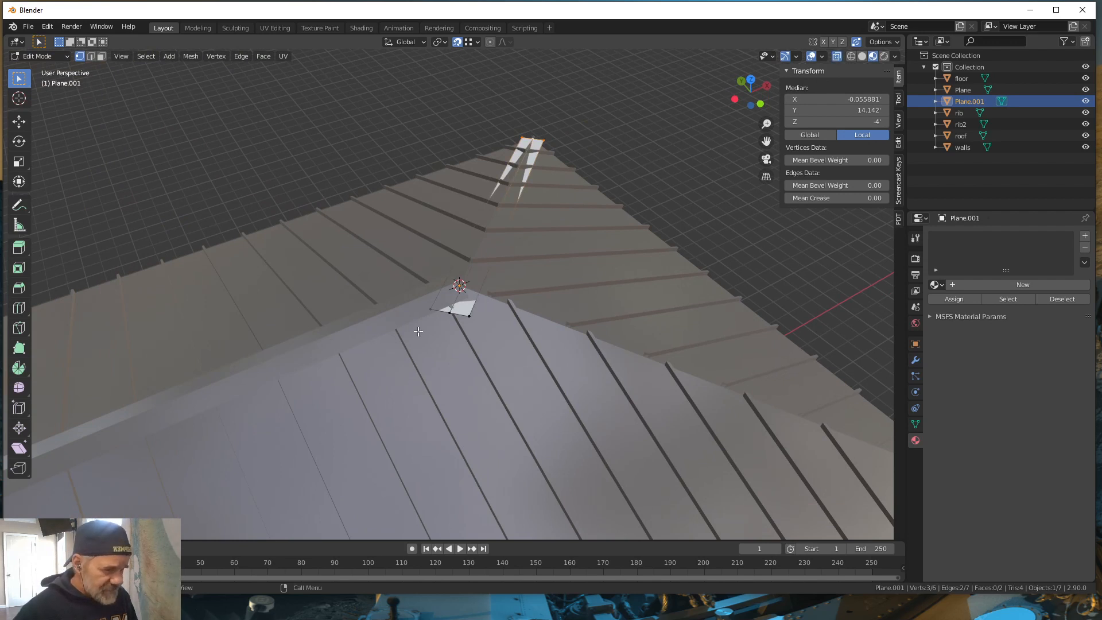
pyautogui.moveTo(415, 334); pyautogui.dragTo(494, 287)
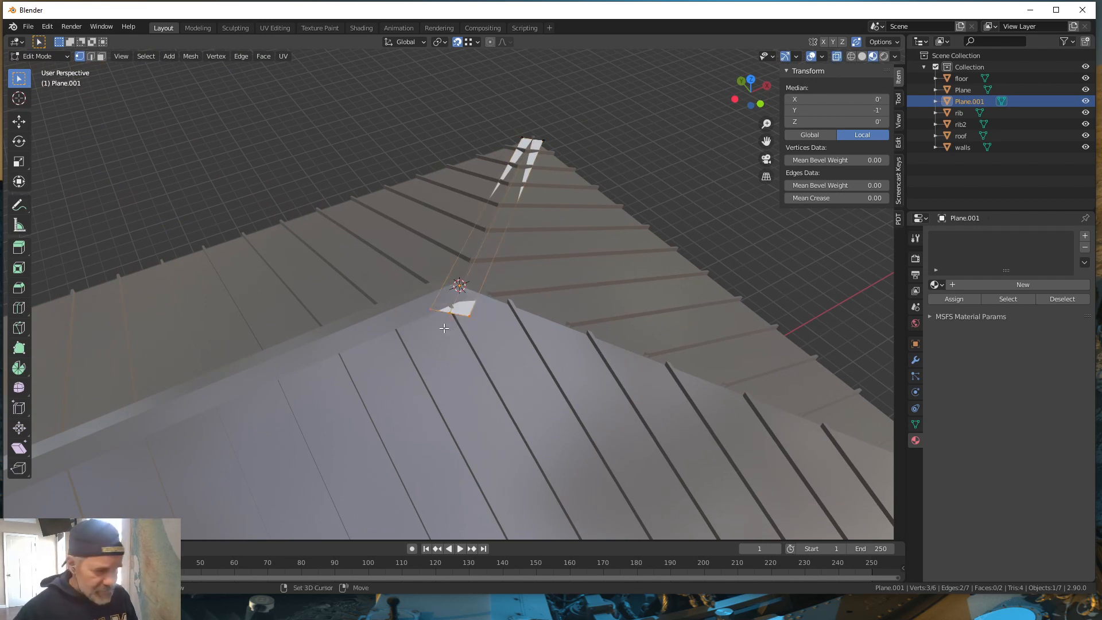
pyautogui.keyDown('shift'); pyautogui.click(450, 312); pyautogui.keyUp('shift')
pyautogui.keyDown('shift'); pyautogui.click(450, 312); pyautogui.keyUp('shift')
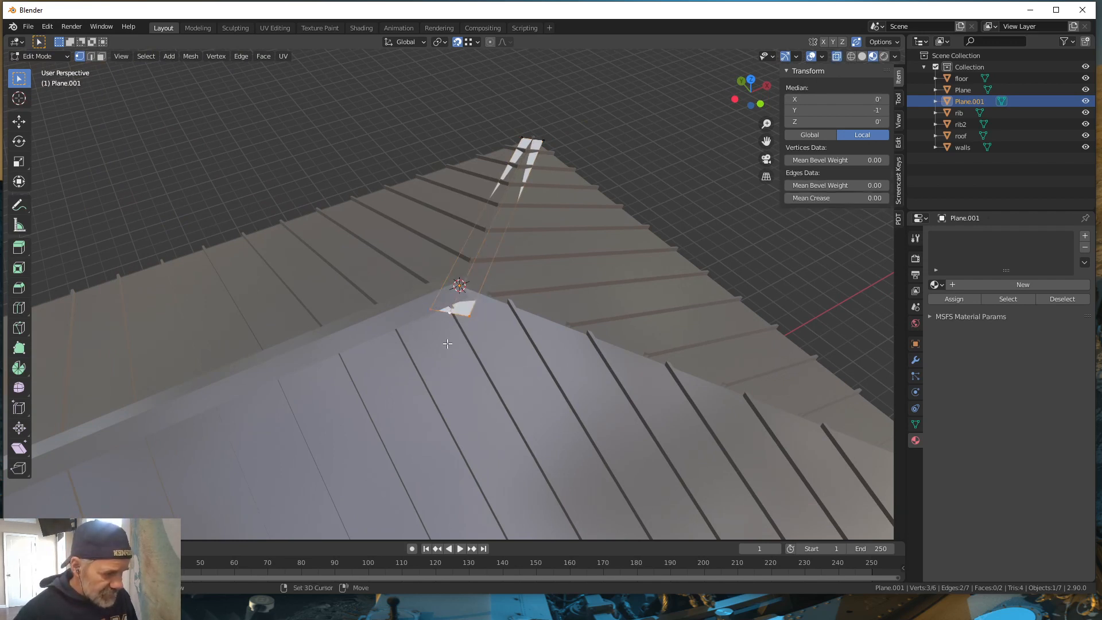
pyautogui.moveTo(467, 365); pyautogui.dragTo(425, 361, button='middle')
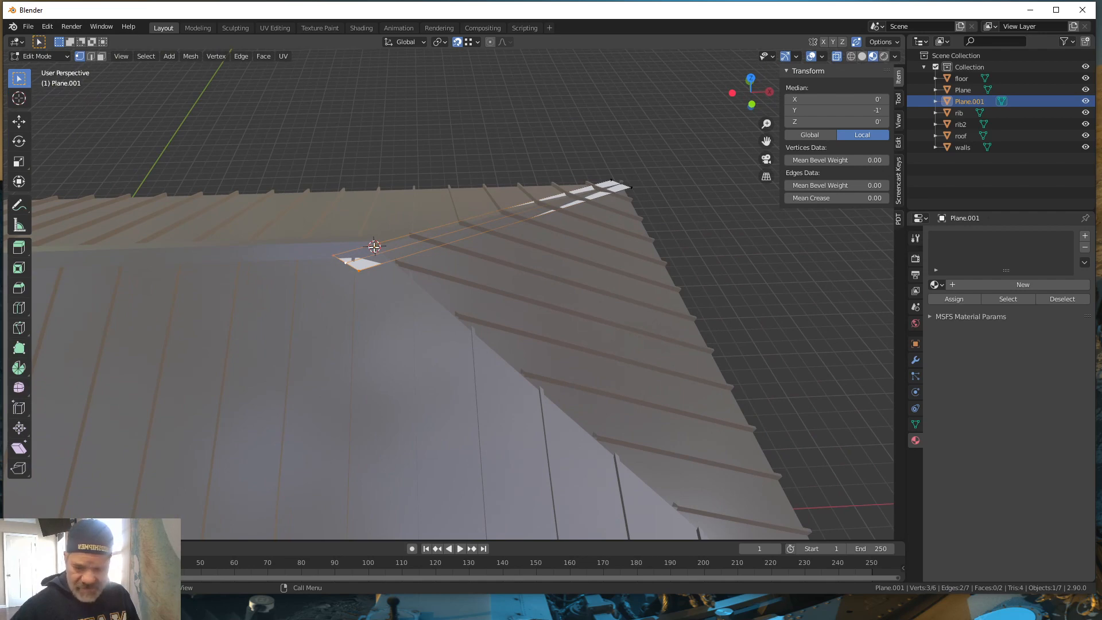
pyautogui.press('g')
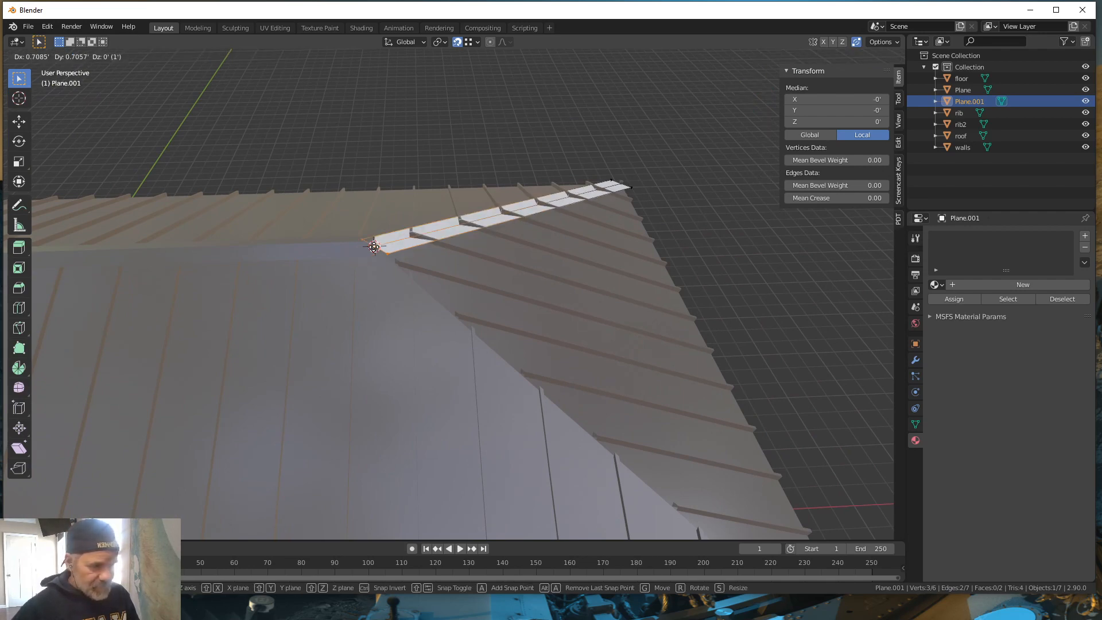
pyautogui.click(373, 246)
# Step: Turn snapping off, select the whole hip strip, and raise it about 0.19' along global Z to clear the ribs
pyautogui.moveTo(657, 340); pyautogui.dragTo(491, 317, button='middle')
pyautogui.press('a')
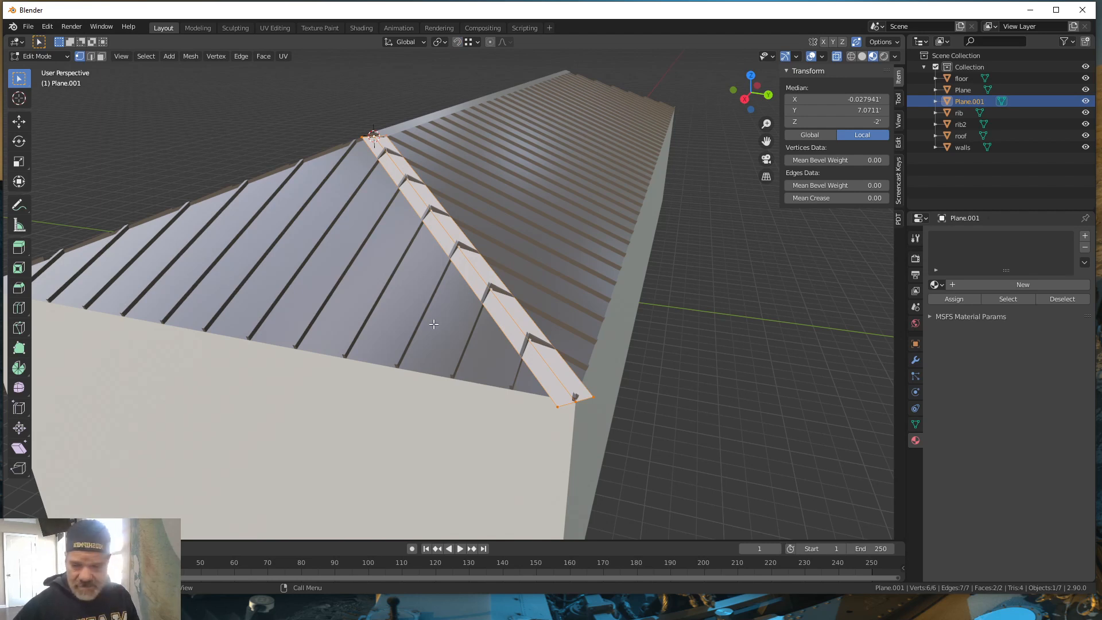
pyautogui.press('g')
pyautogui.press('z')
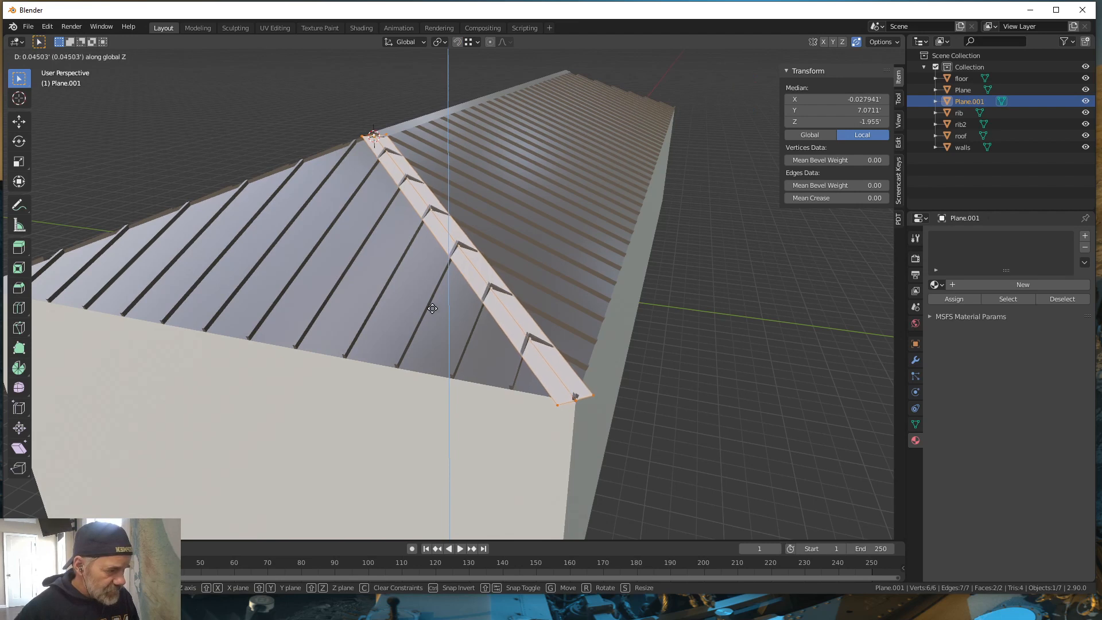
pyautogui.click(424, 264)
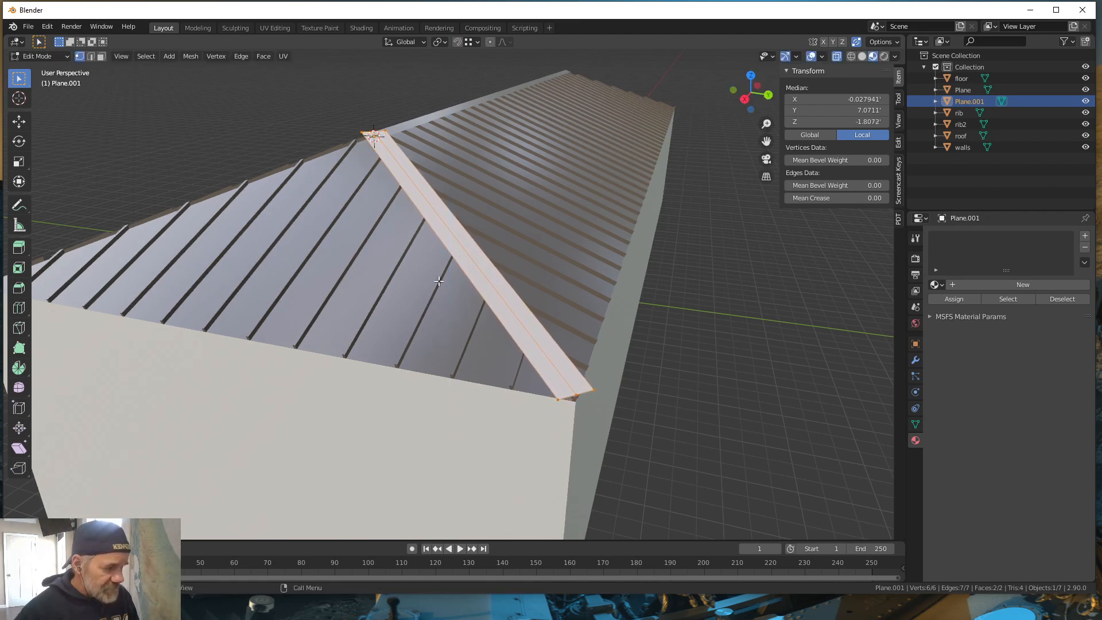
pyautogui.moveTo(425, 266); pyautogui.dragTo(516, 310, button='middle')
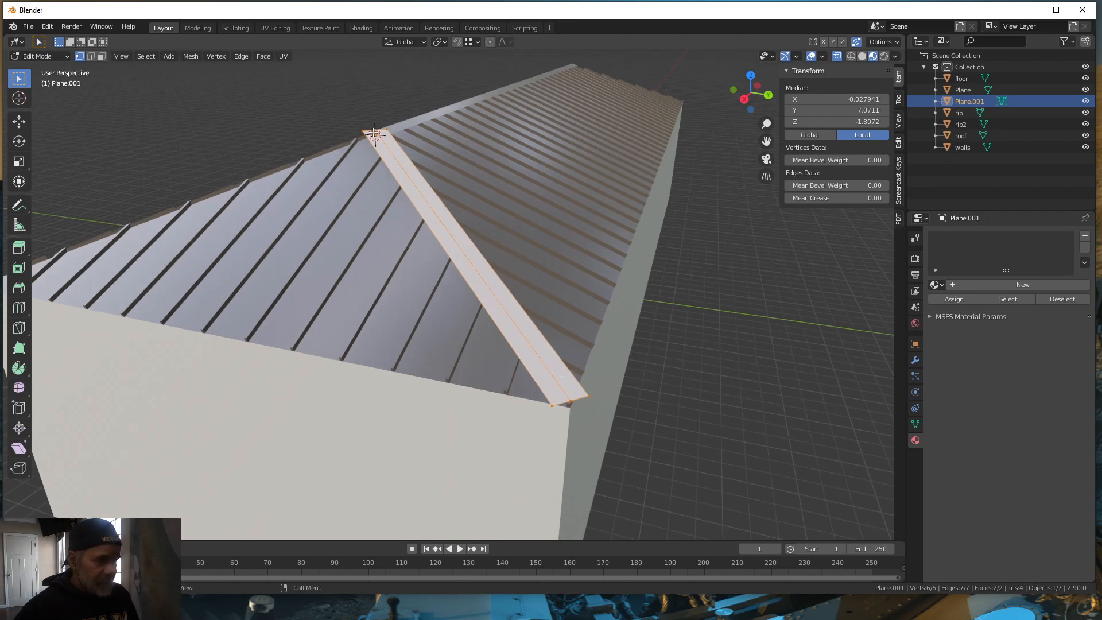
# Step: Select the hip strip's four outer corner vertices and lower them about 0.14' along global Z to fold the cap
pyautogui.click(363, 131)
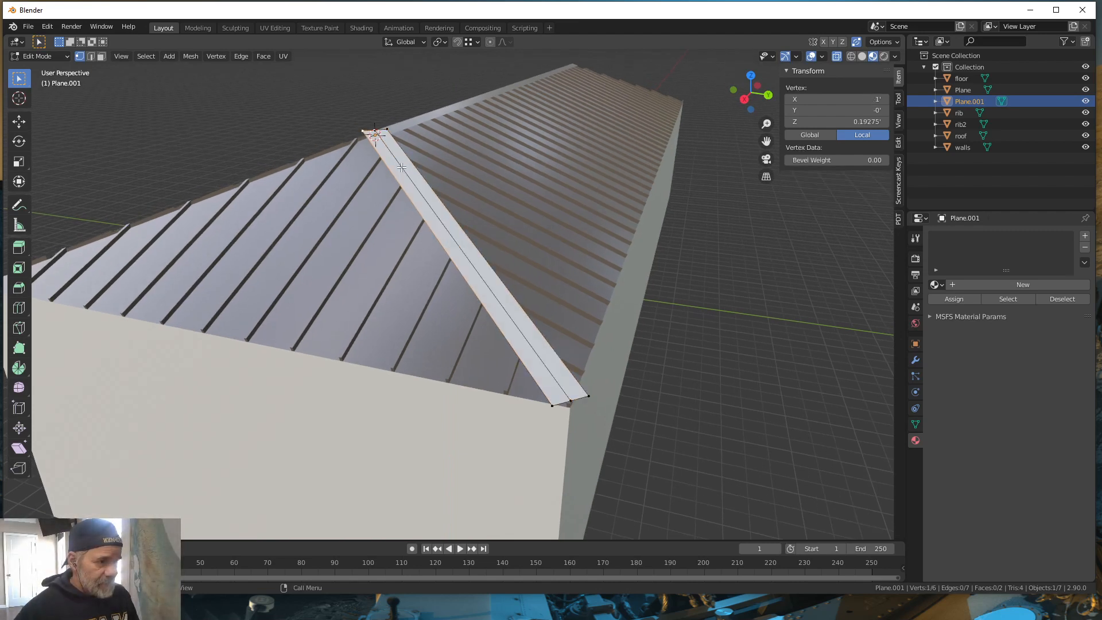
pyautogui.keyDown('shift'); pyautogui.click(388, 133); pyautogui.keyUp('shift')
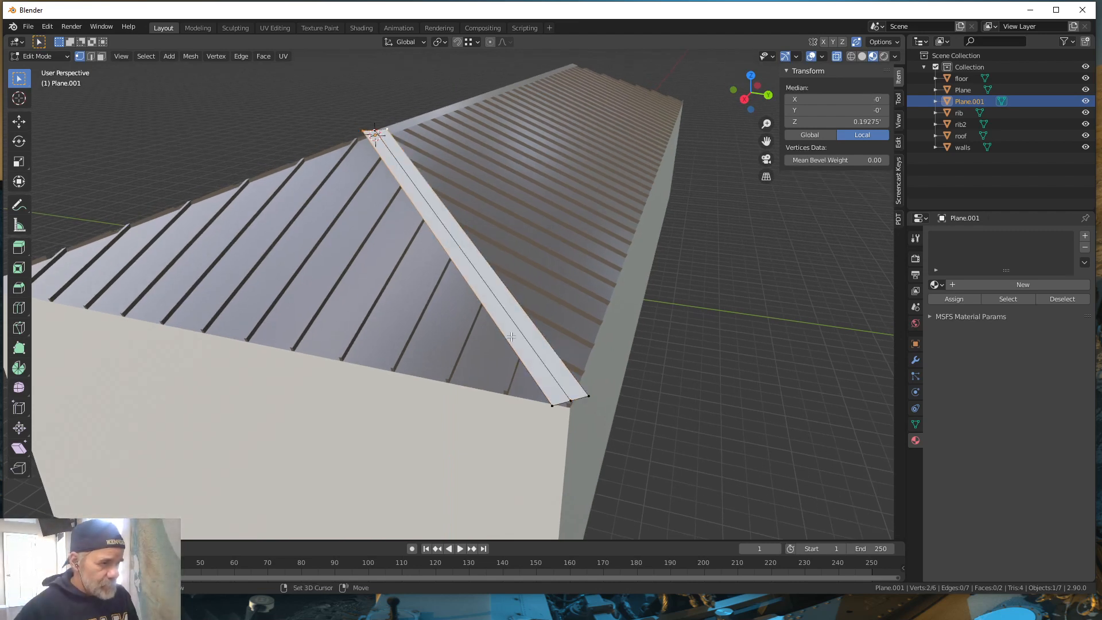
pyautogui.keyDown('shift'); pyautogui.click(587, 398); pyautogui.keyUp('shift')
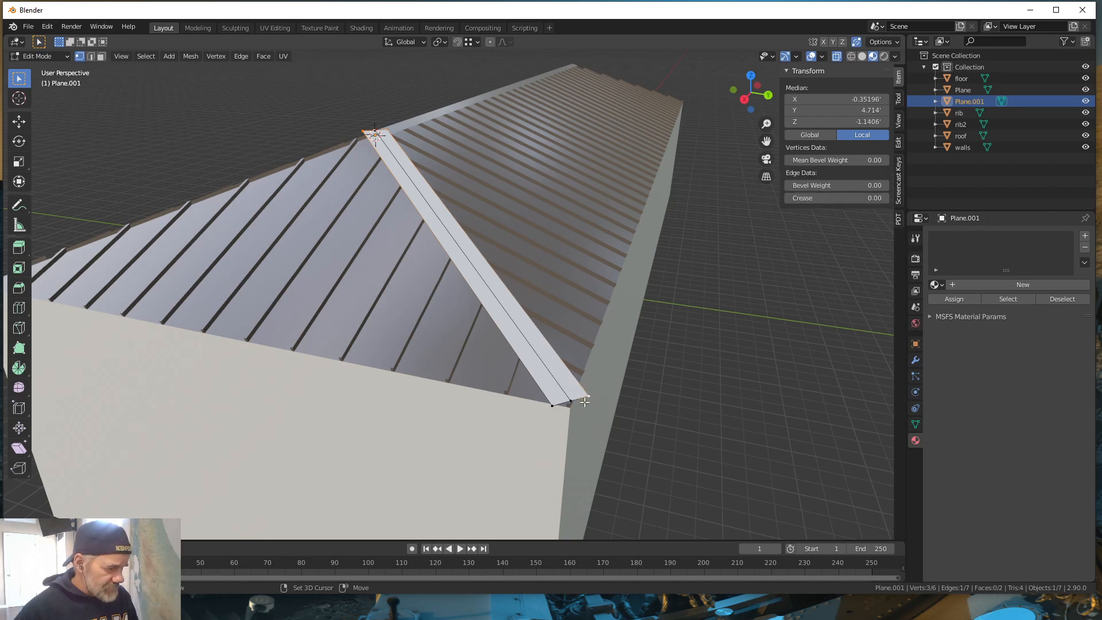
pyautogui.keyDown('shift'); pyautogui.click(552, 406); pyautogui.keyUp('shift')
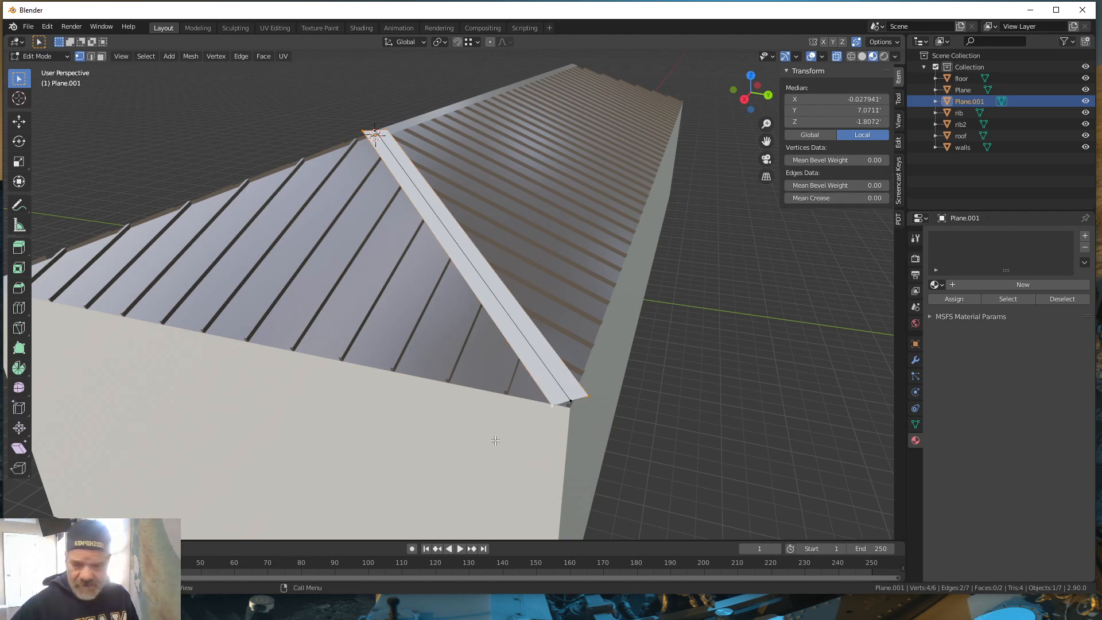
pyautogui.press('g')
pyautogui.press('z')
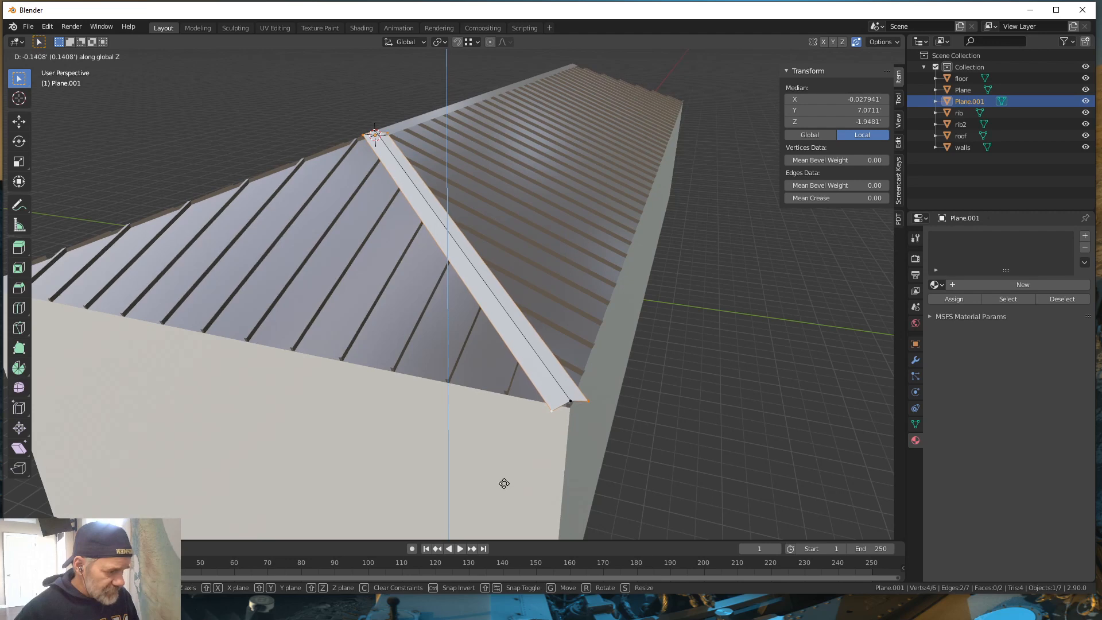
pyautogui.click(504, 484)
# Step: Select only the middle vertex at the hip strip's eave end
pyautogui.moveTo(493, 438); pyautogui.dragTo(619, 452, button='middle')
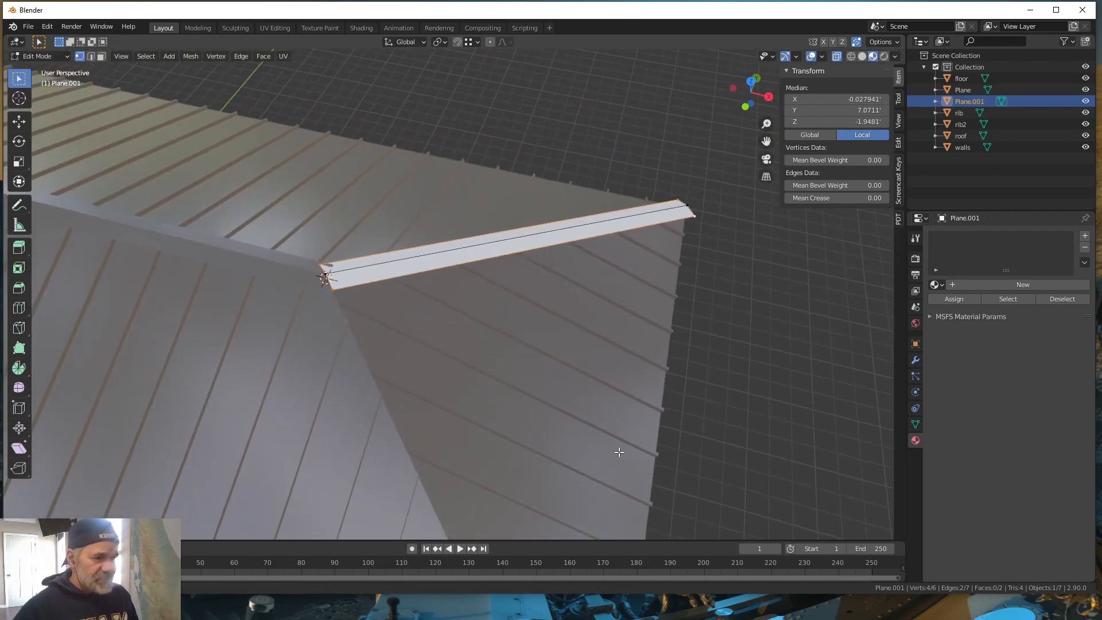
pyautogui.moveTo(827, 257); pyautogui.dragTo(503, 443, button='middle')
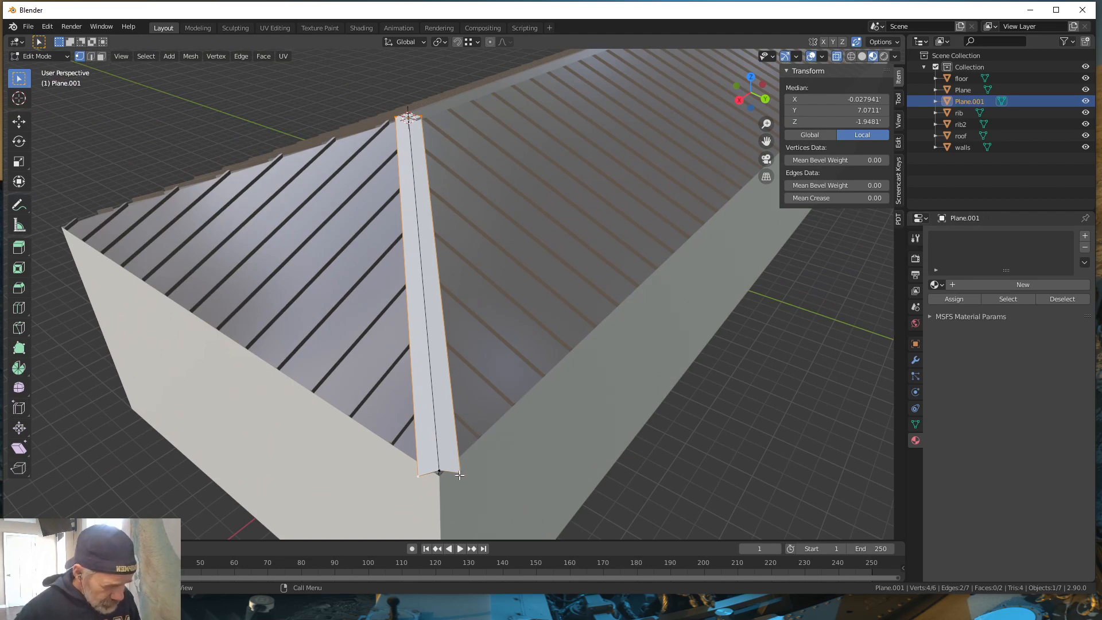
pyautogui.moveTo(480, 458); pyautogui.dragTo(683, 432, button='middle')
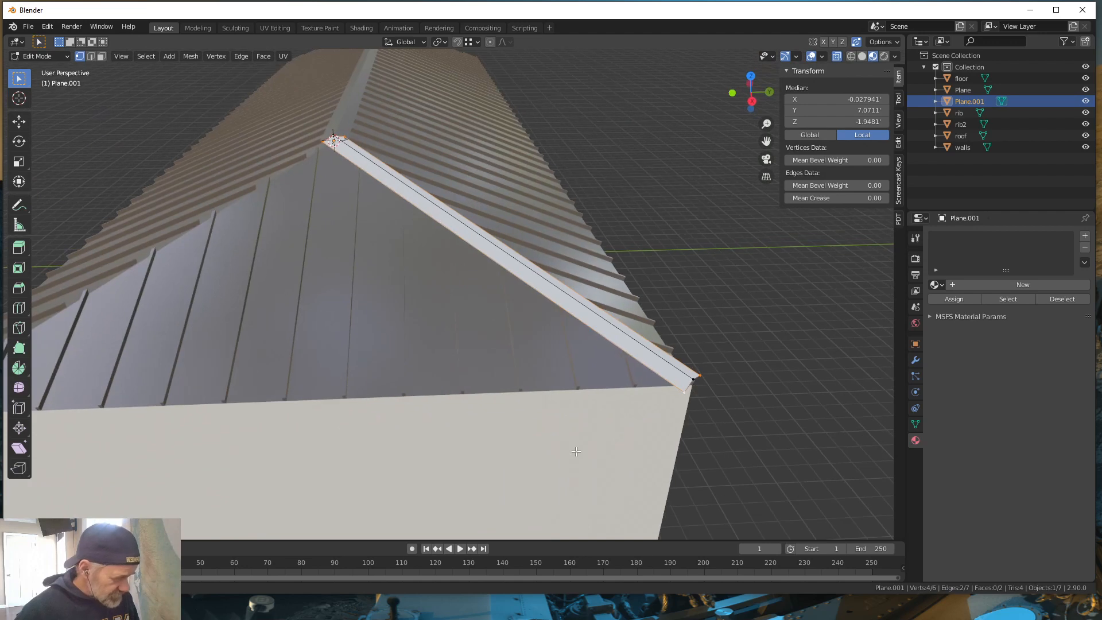
pyautogui.click(694, 381)
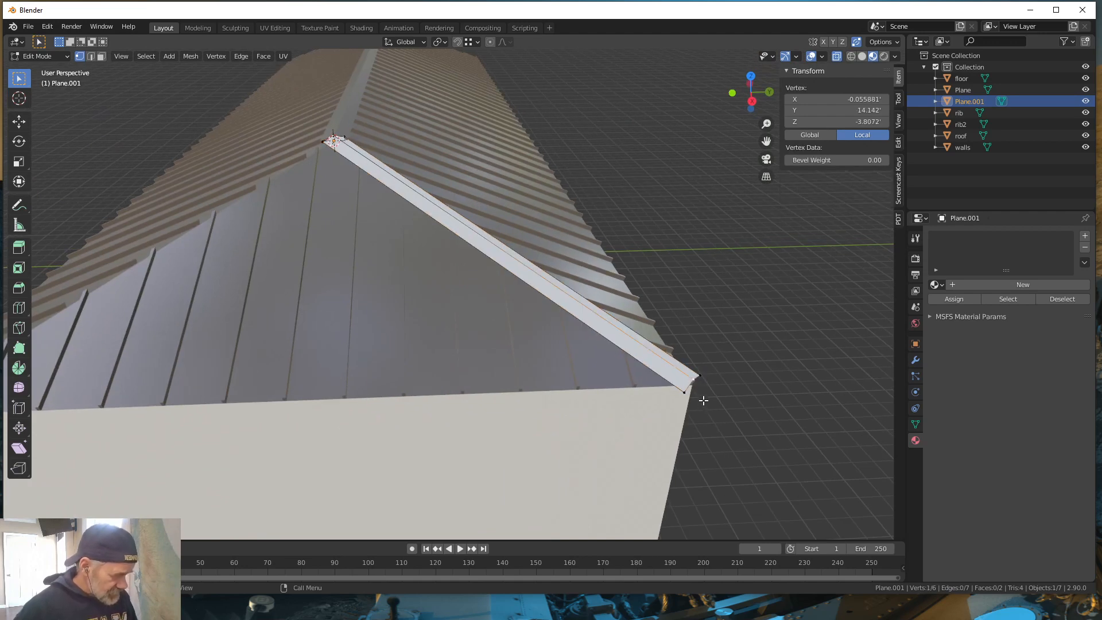
pyautogui.moveTo(707, 404); pyautogui.dragTo(568, 397, button='middle')
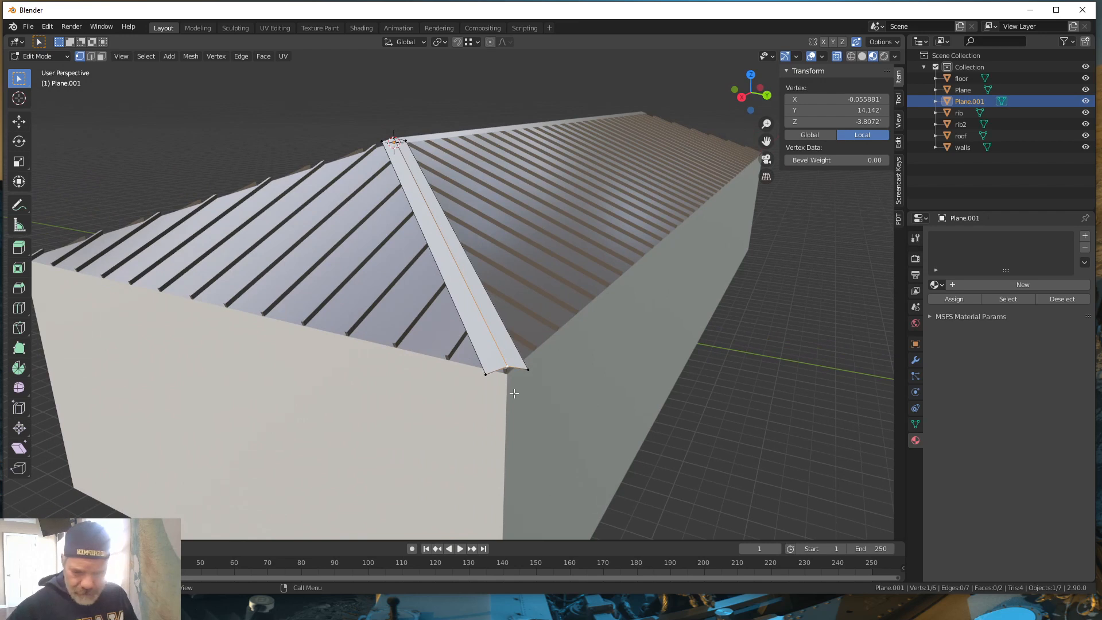
pyautogui.press('g')
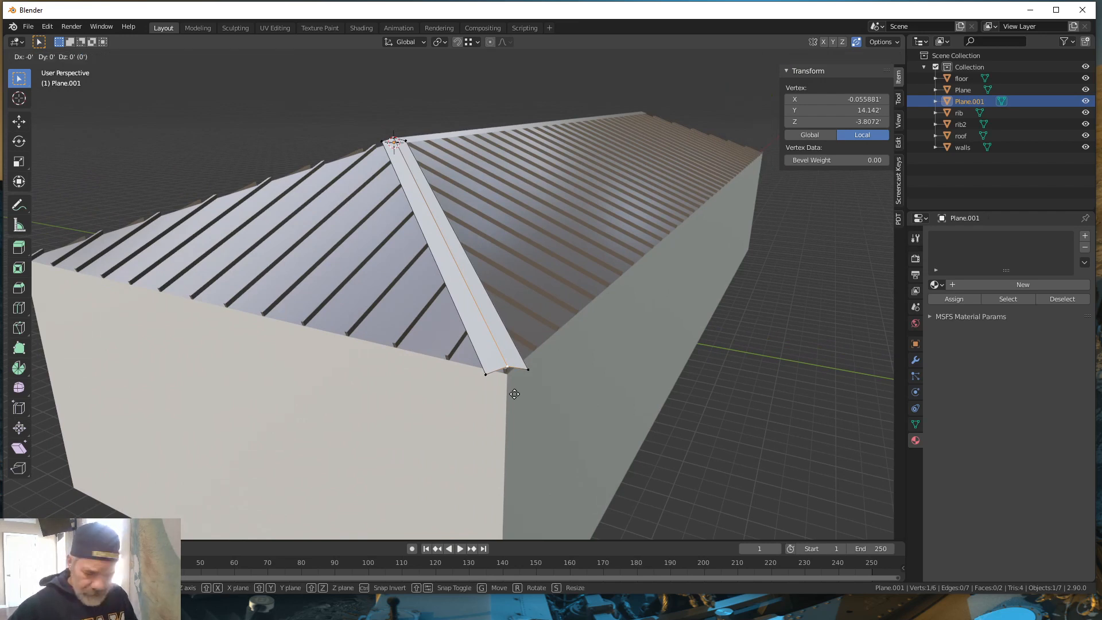
pyautogui.press('x')
pyautogui.press('x')
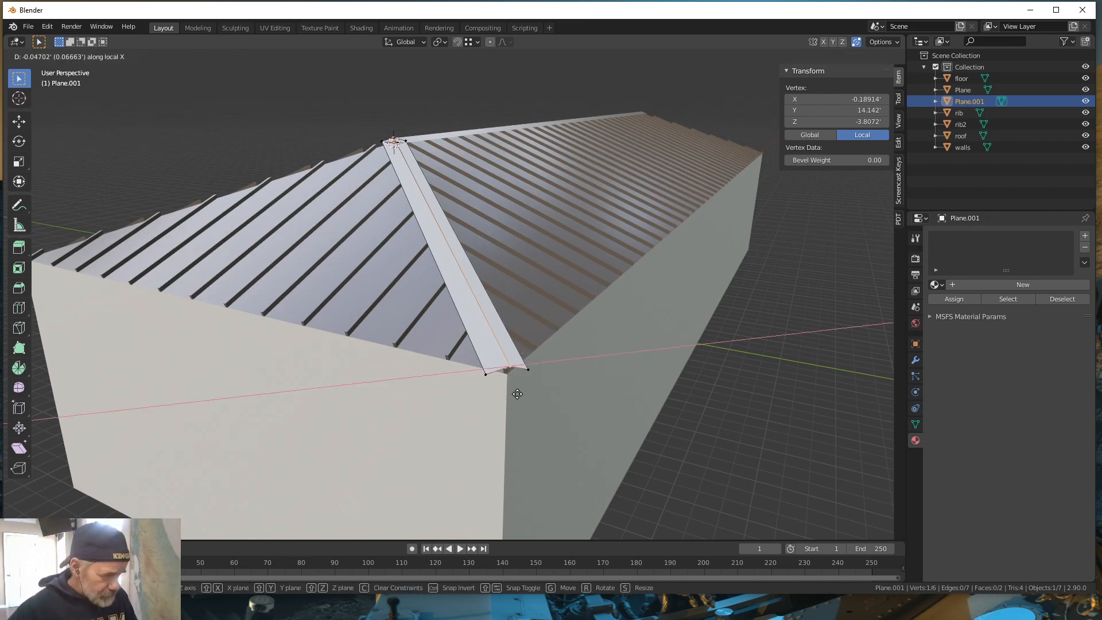
pyautogui.click(517, 396)
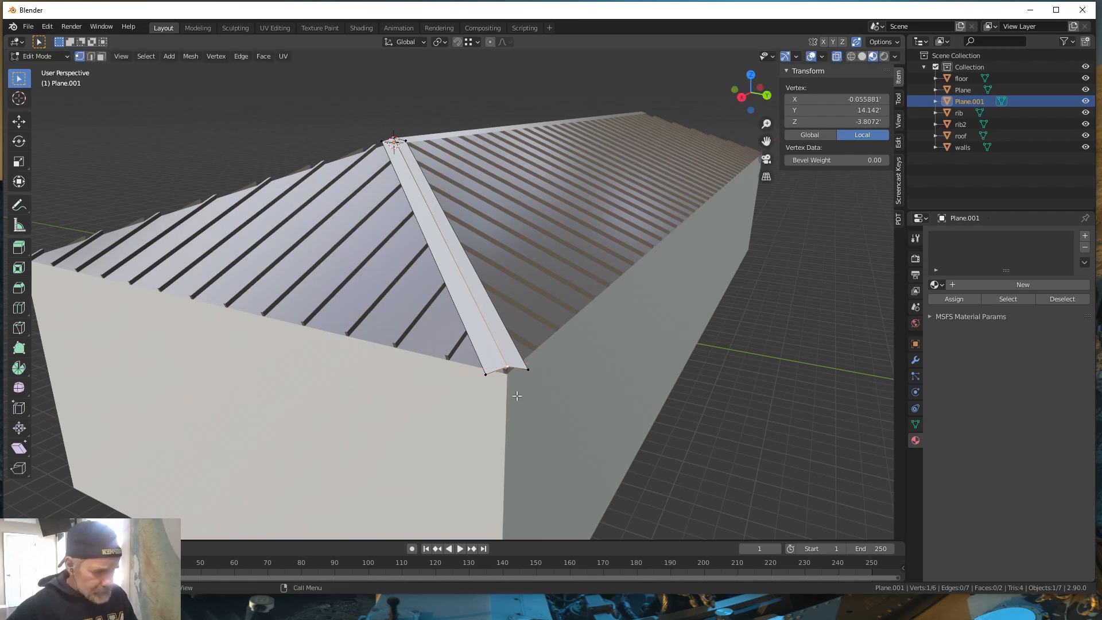
# Step: Move the eave-end middle vertex about 0.43' outward along the strip's local Y axis
pyautogui.press('g')
pyautogui.press('y')
pyautogui.press('y')
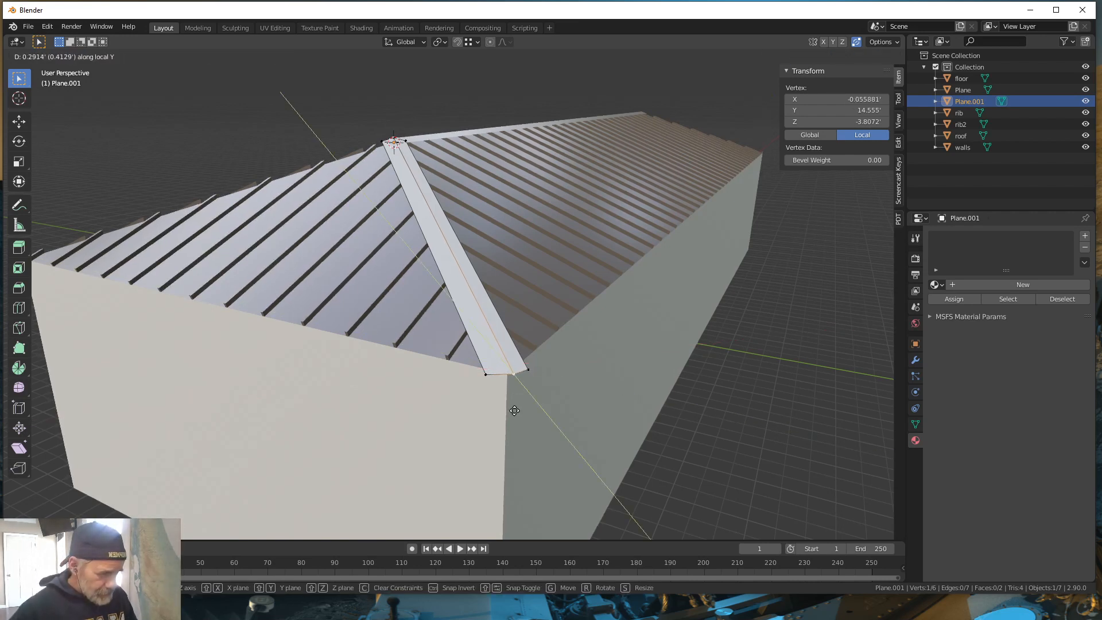
pyautogui.click(515, 410)
# Step: Leave Edit Mode, assign the existing clay material to the hip strip, and deselect it
pyautogui.moveTo(632, 395); pyautogui.dragTo(682, 395, button='middle')
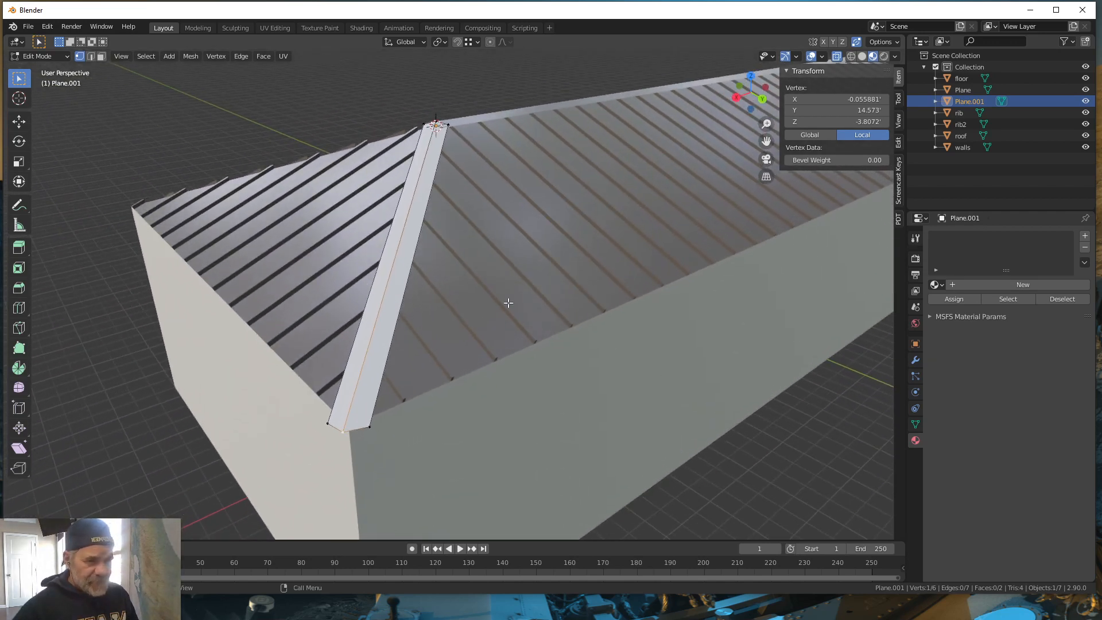
pyautogui.scroll(-5, 505, 300)
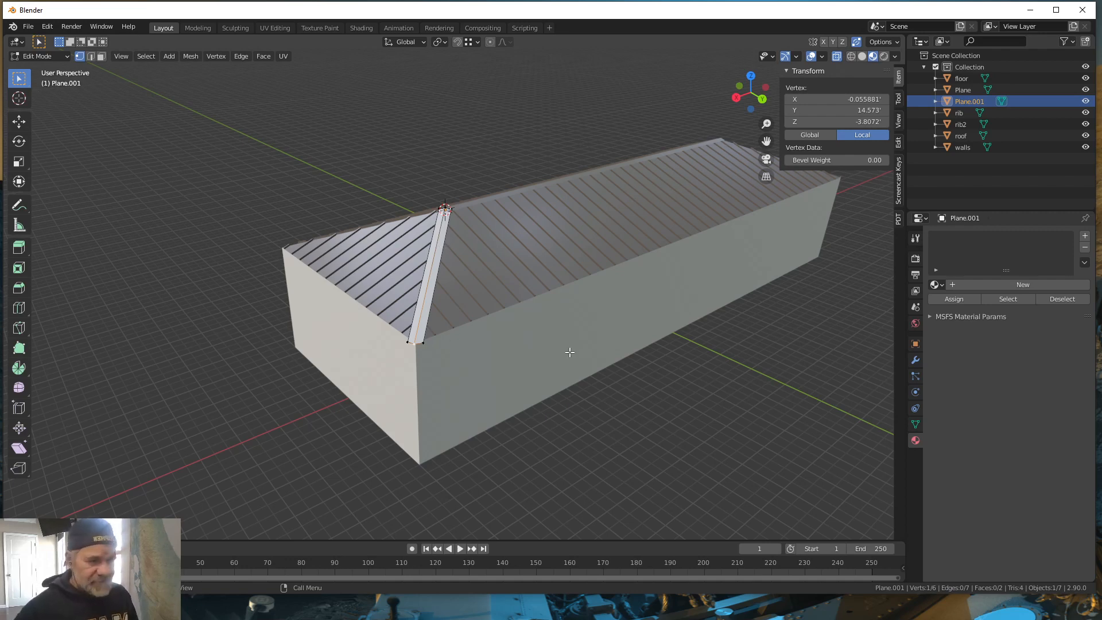
pyautogui.scroll(-1, 532, 379)
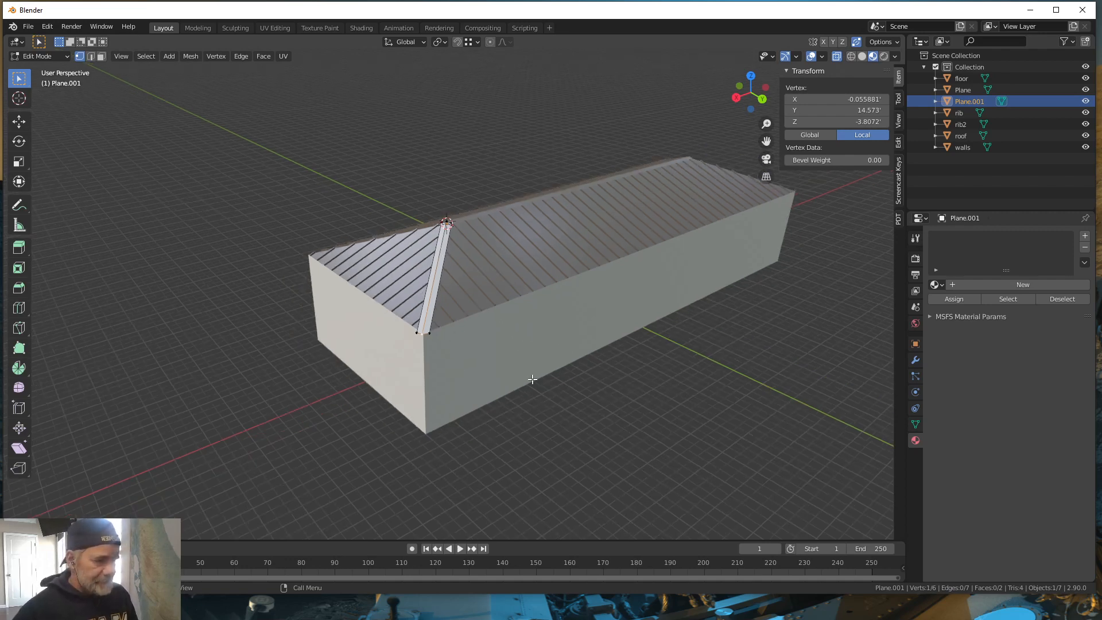
pyautogui.press('Tab')
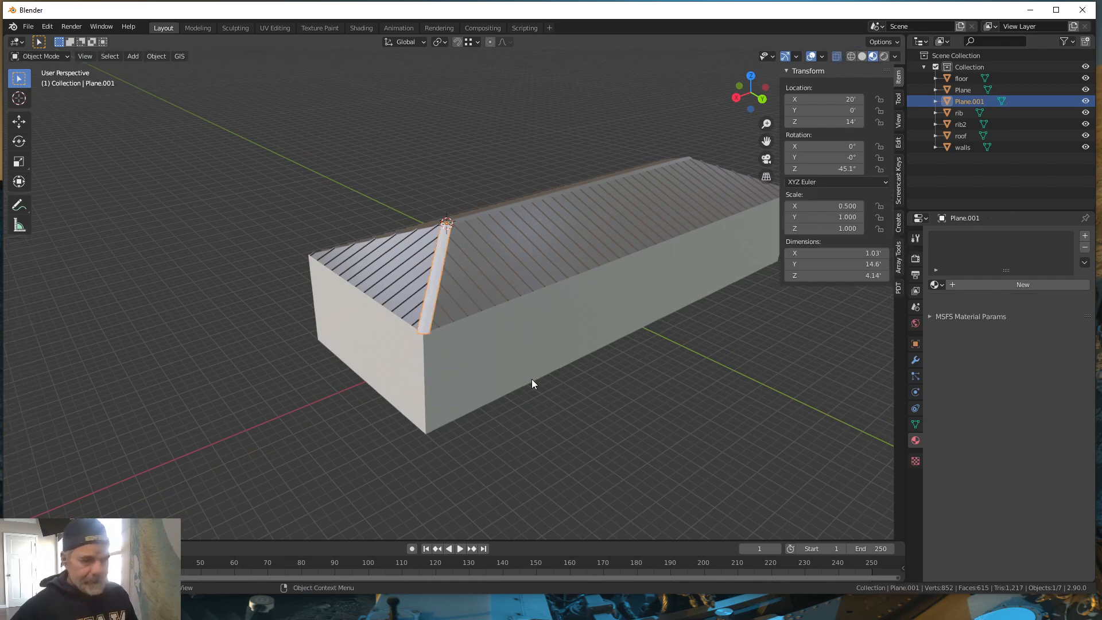
pyautogui.click(938, 286)
pyautogui.click(952, 303)
pyautogui.moveTo(552, 411)
pyautogui.mouseDown(button='middle')
pyautogui.moveTo(522, 408)
pyautogui.moveTo(512, 389)
pyautogui.moveTo(533, 411)
pyautogui.mouseUp(button='middle')
pyautogui.click(537, 126)
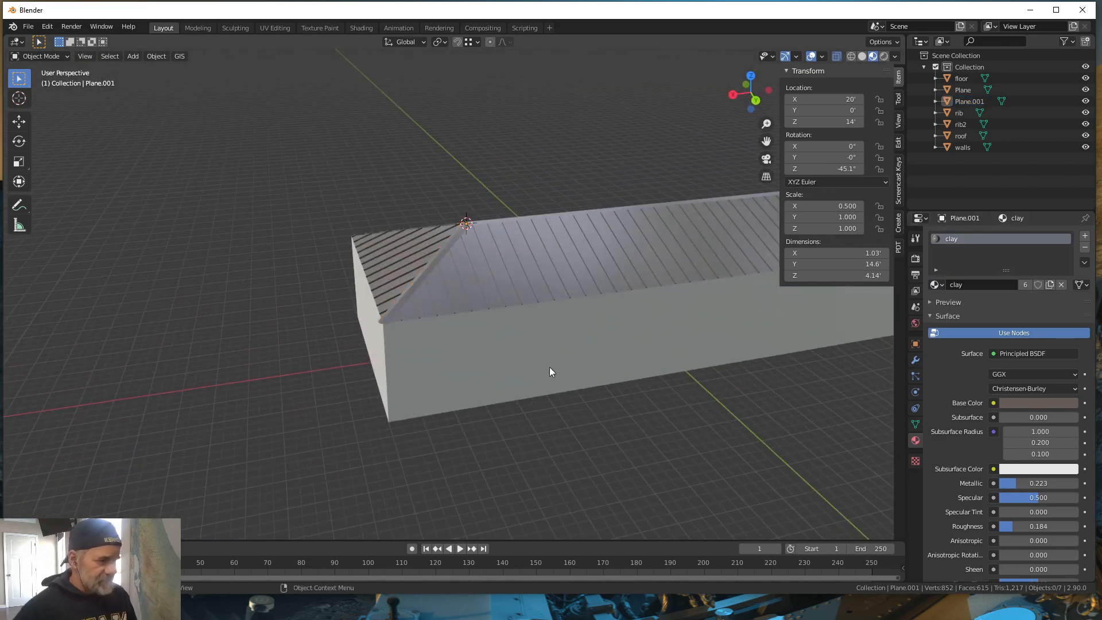
pyautogui.moveTo(602, 353); pyautogui.dragTo(482, 377, button='middle')
pyautogui.keyDown('shift'); pyautogui.moveTo(372, 437); pyautogui.dragTo(501, 387, button='middle'); pyautogui.keyUp('shift')
pyautogui.moveTo(545, 356); pyautogui.dragTo(516, 370, button='middle')
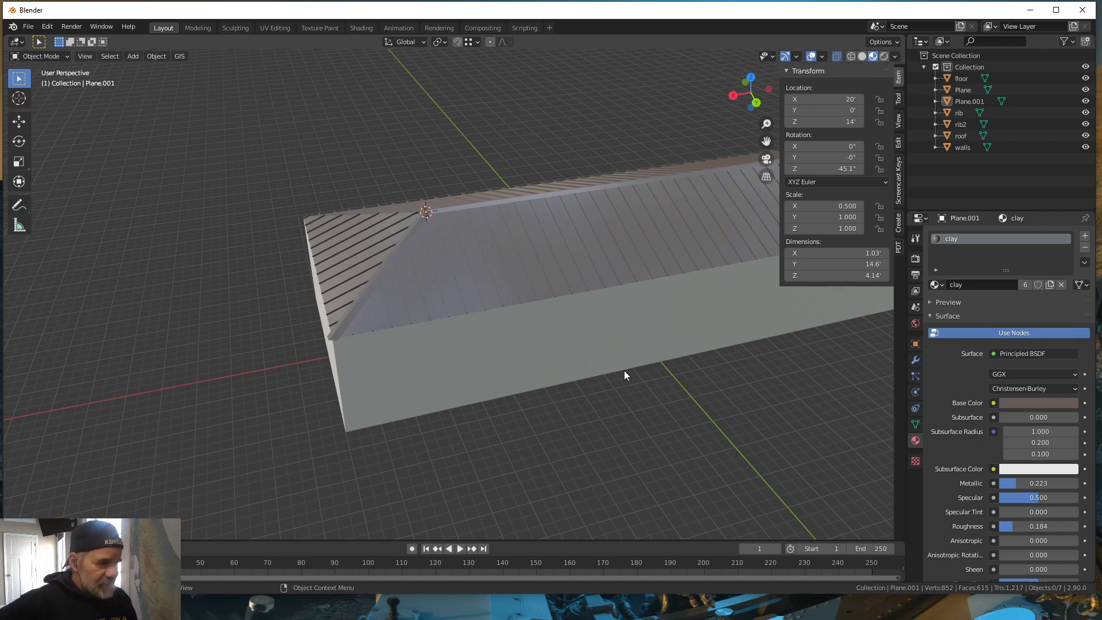
pyautogui.moveTo(625, 375)
pyautogui.mouseDown(button='middle')
pyautogui.moveTo(546, 337)
pyautogui.moveTo(643, 350)
pyautogui.moveTo(665, 372)
pyautogui.mouseUp(button='middle')
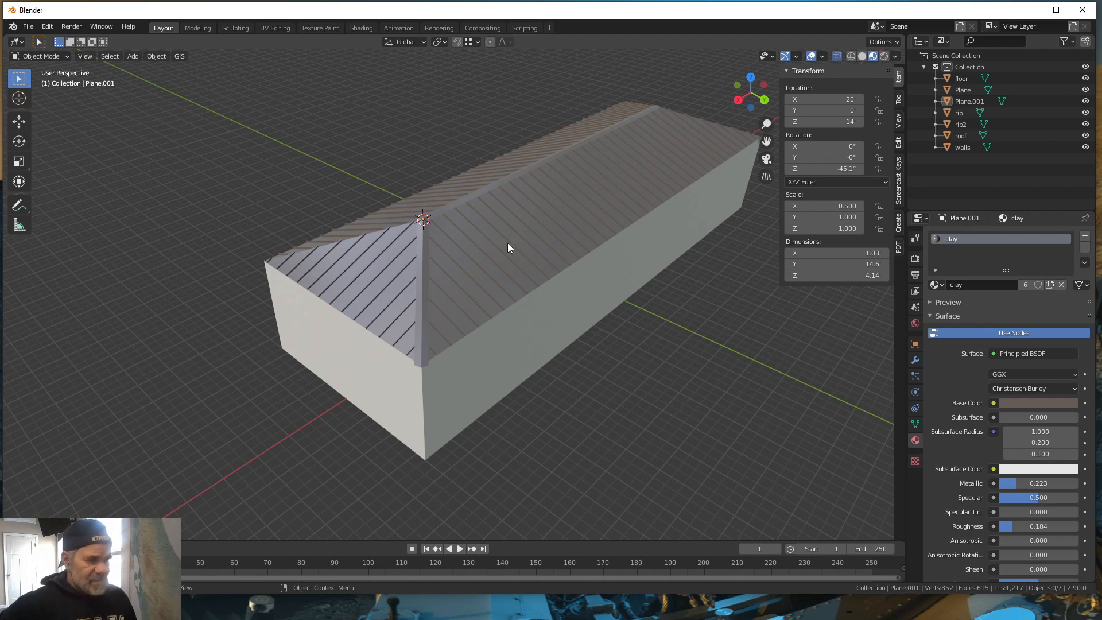
pyautogui.moveTo(576, 305)
pyautogui.mouseDown(button='middle')
pyautogui.moveTo(479, 268)
pyautogui.moveTo(578, 299)
pyautogui.moveTo(634, 284)
pyautogui.moveTo(715, 291)
pyautogui.moveTo(725, 261)
pyautogui.moveTo(691, 310)
pyautogui.moveTo(626, 291)
pyautogui.moveTo(565, 294)
pyautogui.moveTo(578, 294)
pyautogui.mouseUp(button='middle')
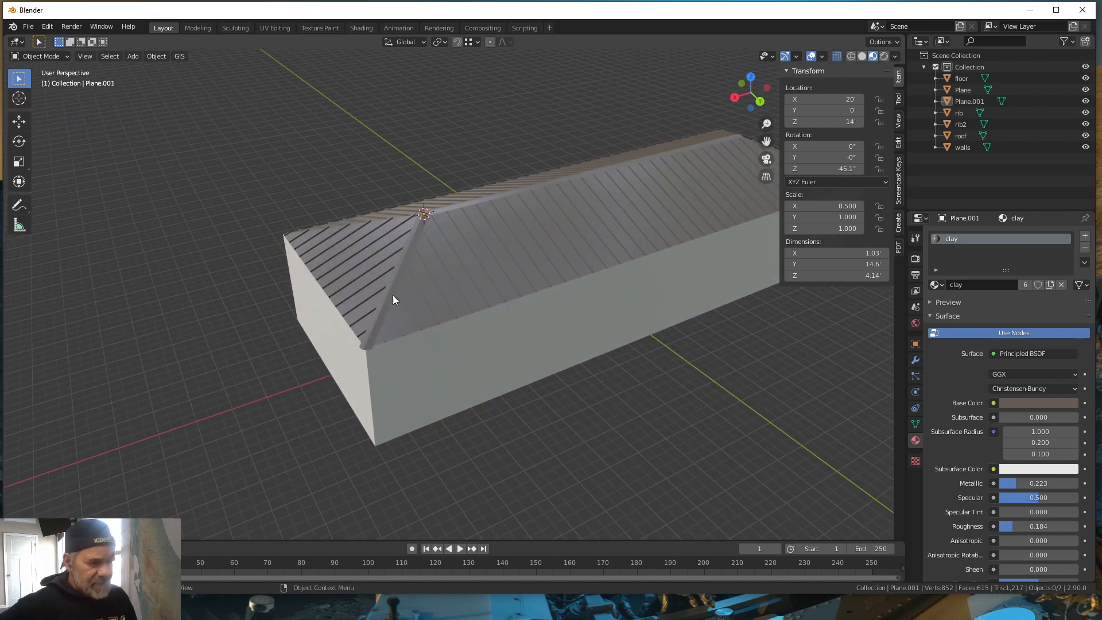